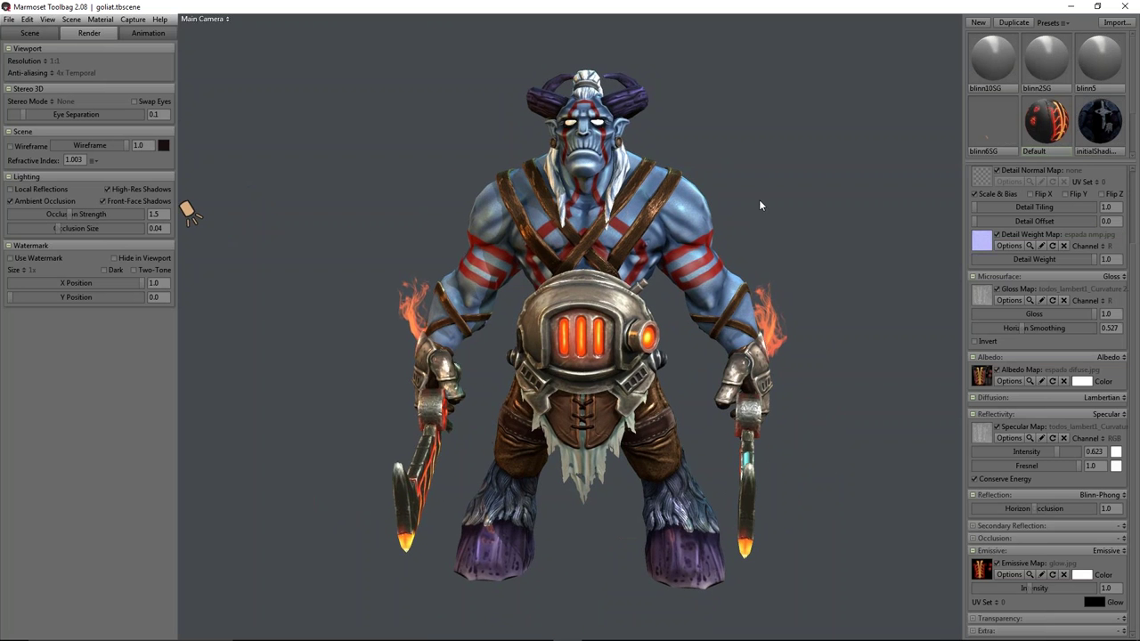
Step: Look over the textured demon from all sides, then turn on the Wireframe overlay in Scene settings
scroll(759, 200, "down", 2)
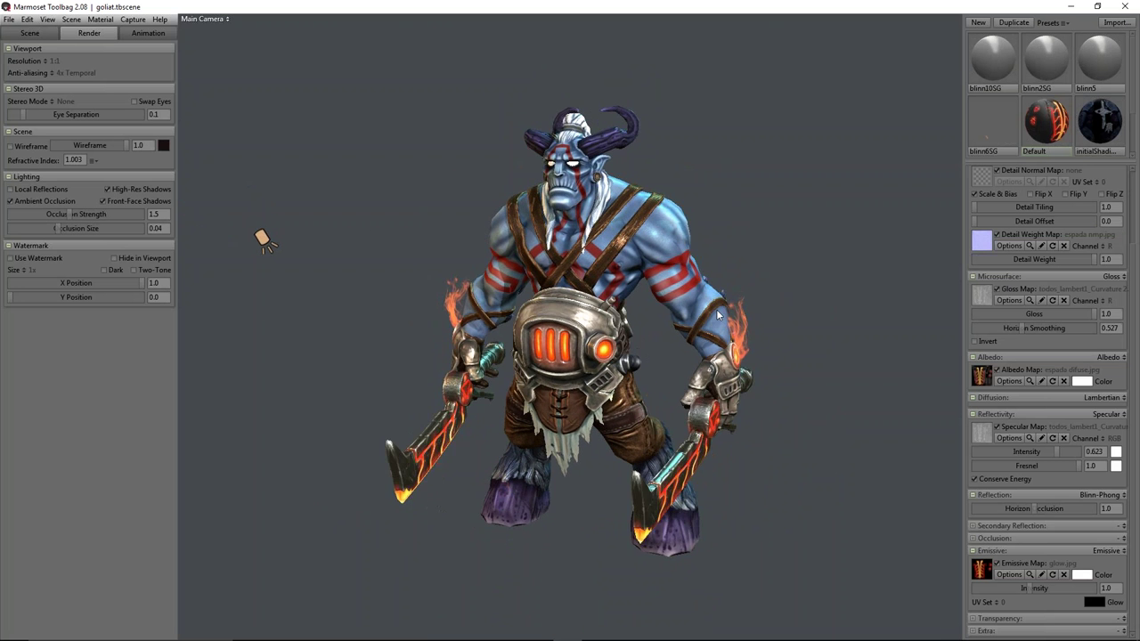
scroll(748, 320, "up", 2)
middle_click_drag(810, 323, 798, 313)
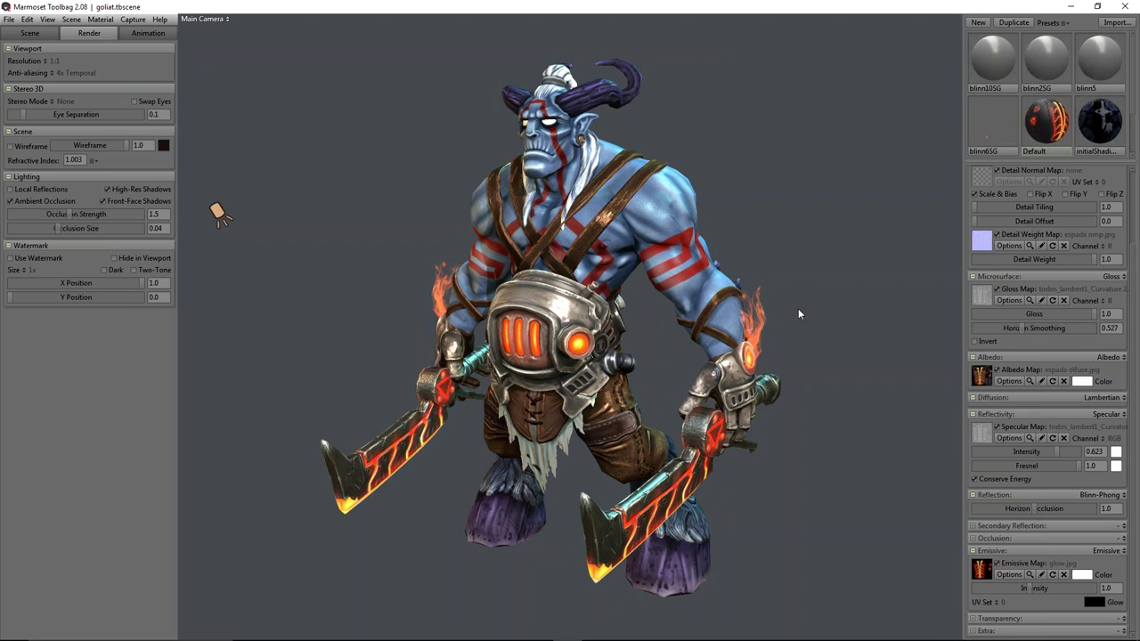
mouse_move(808, 178)
left_mouse_down()
mouse_move(892, 259)
mouse_move(914, 259)
mouse_move(850, 276)
left_mouse_up()
mouse_move(849, 276)
right_mouse_down()
mouse_move(816, 263)
mouse_move(842, 311)
mouse_move(828, 296)
right_mouse_up()
mouse_move(828, 296)
left_mouse_down()
mouse_move(654, 282)
mouse_move(796, 292)
mouse_move(707, 272)
mouse_move(565, 272)
mouse_move(740, 281)
left_mouse_up()
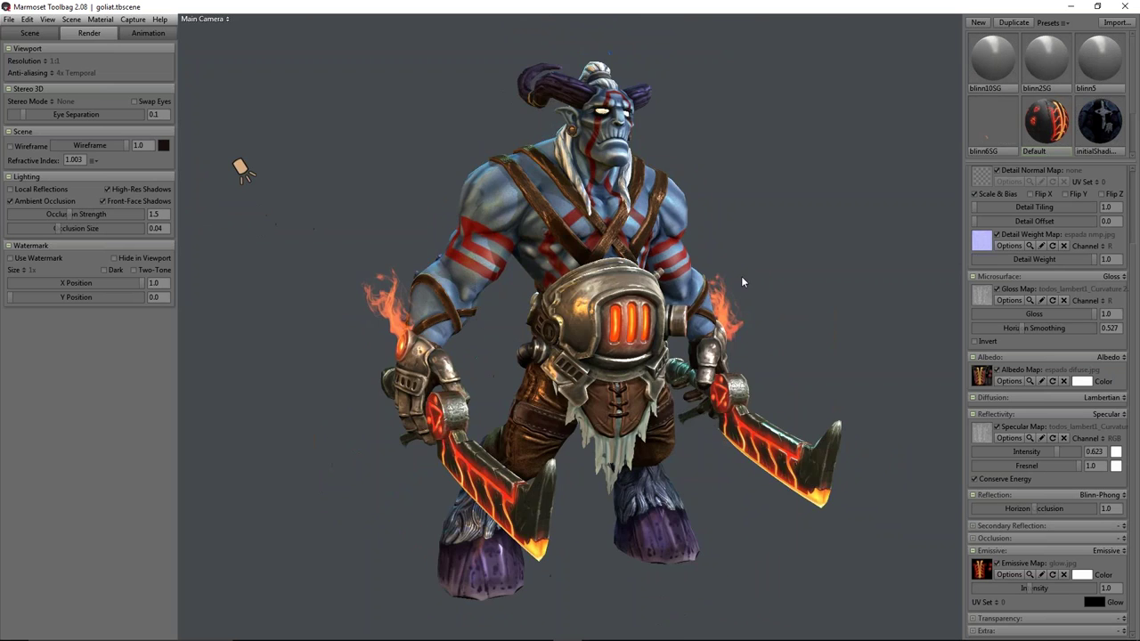
scroll(749, 268, "down", 2)
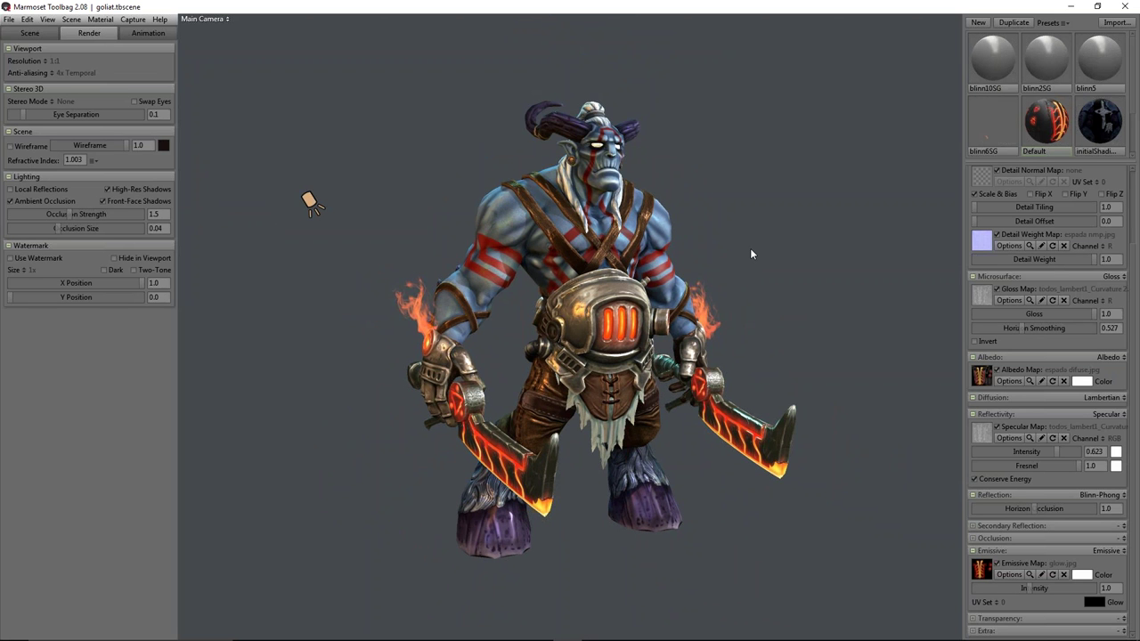
mouse_move(750, 250)
left_mouse_down()
mouse_move(755, 264)
mouse_move(784, 272)
mouse_move(741, 273)
left_mouse_up()
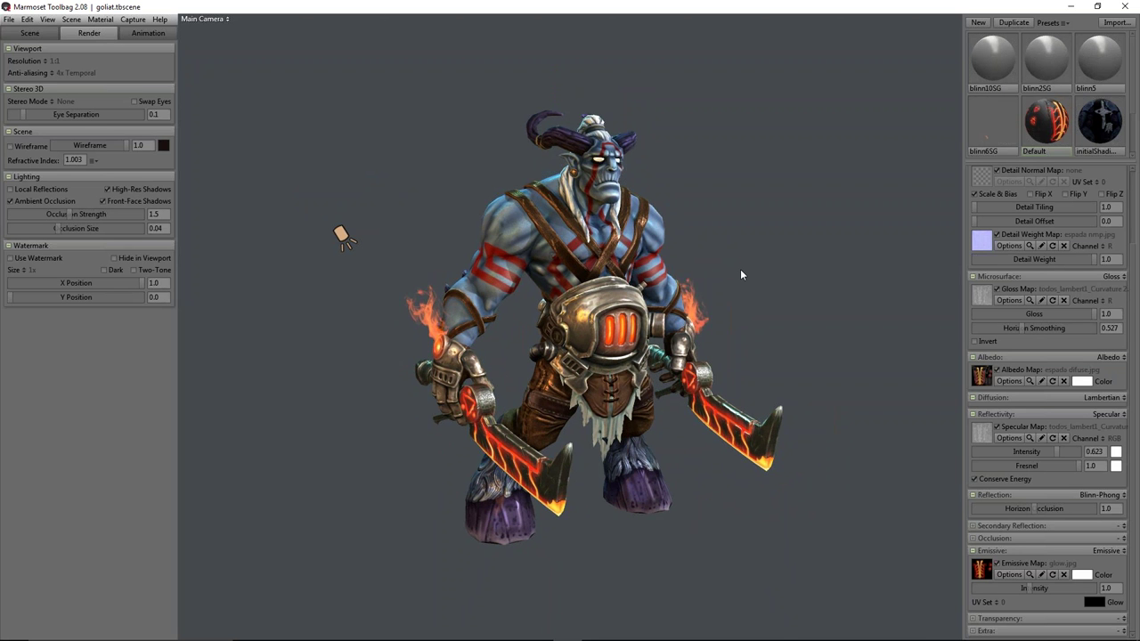
mouse_move(752, 265)
left_mouse_down()
mouse_move(777, 281)
mouse_move(746, 282)
mouse_move(754, 289)
left_mouse_up()
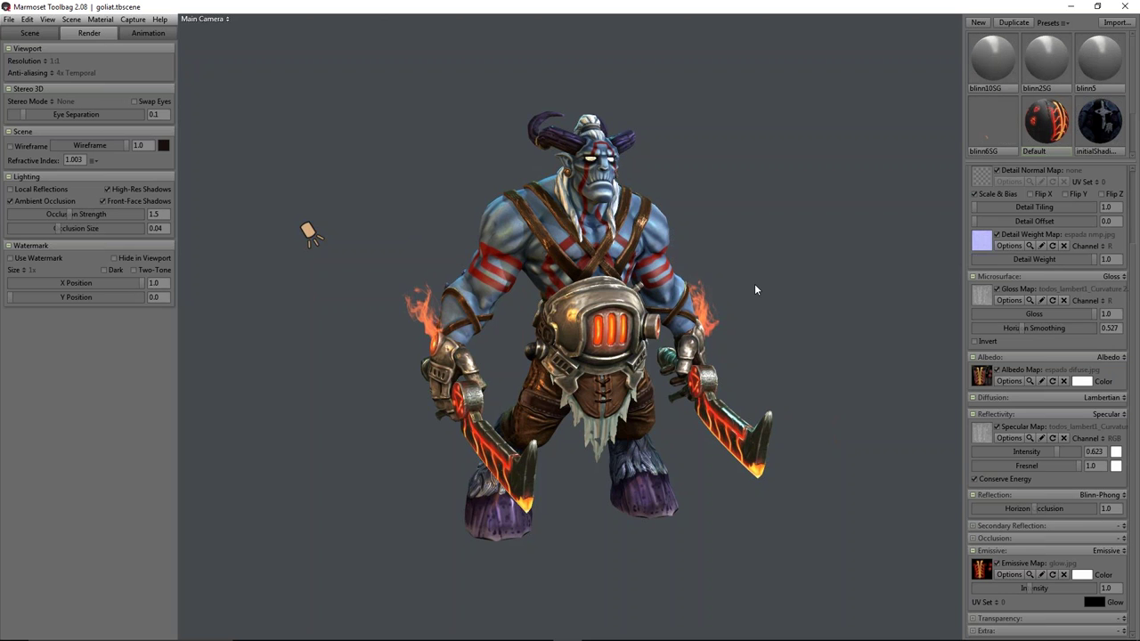
scroll(755, 287, "up", 1)
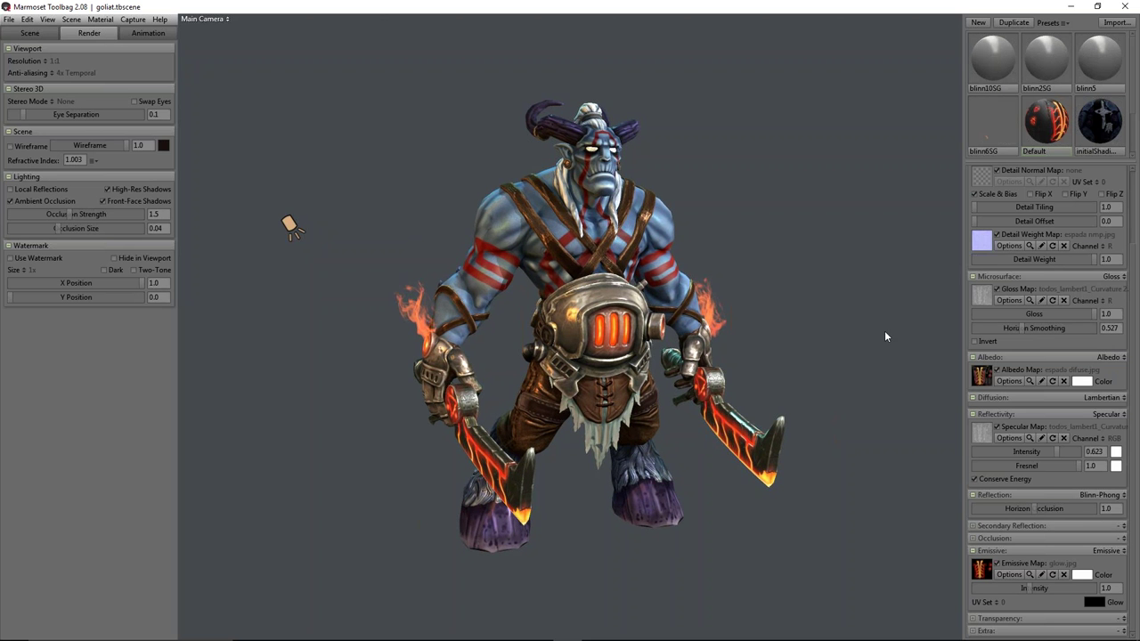
mouse_move(796, 302)
left_mouse_down()
mouse_move(742, 301)
mouse_move(893, 328)
mouse_move(804, 312)
left_mouse_up()
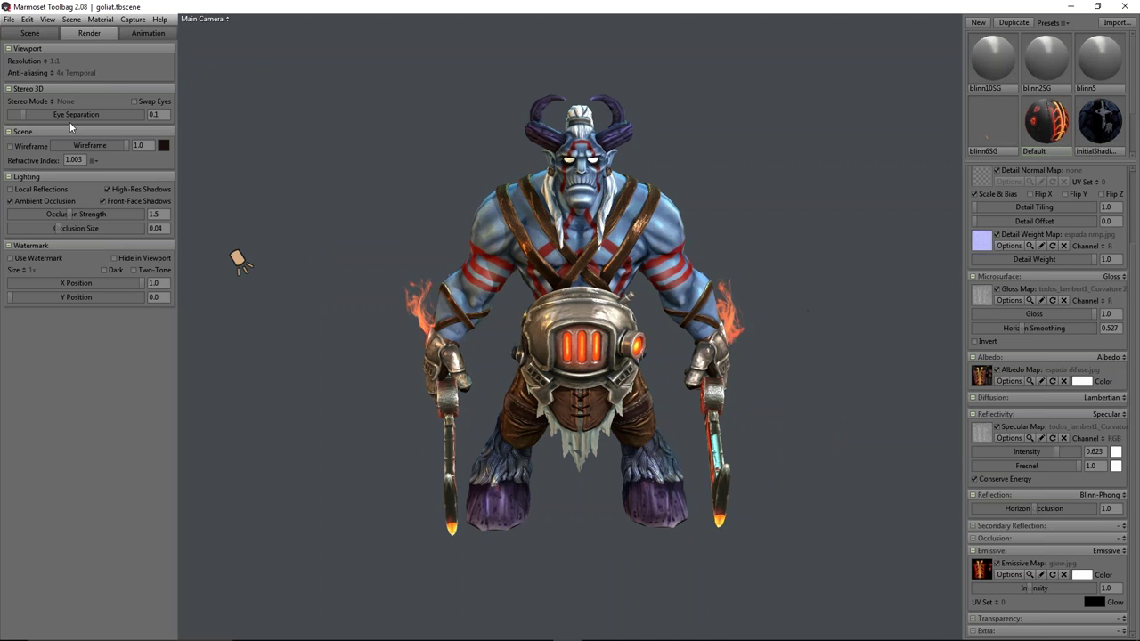
left_click(10, 145)
Step: Examine the wireframe from close up, the side, the front and above, then untick Wireframe
left_click_drag(294, 182, 386, 226)
mouse_move(386, 226)
right_mouse_down()
mouse_move(469, 355)
mouse_move(457, 305)
mouse_move(478, 234)
right_mouse_up()
left_click_drag(478, 234, 465, 208)
right_click_drag(466, 208, 460, 239)
mouse_move(461, 239)
left_mouse_down()
mouse_move(571, 254)
mouse_move(631, 394)
left_mouse_up()
mouse_move(630, 395)
right_mouse_down()
mouse_move(345, 324)
mouse_move(449, 365)
right_mouse_up()
left_click_drag(449, 365, 510, 392)
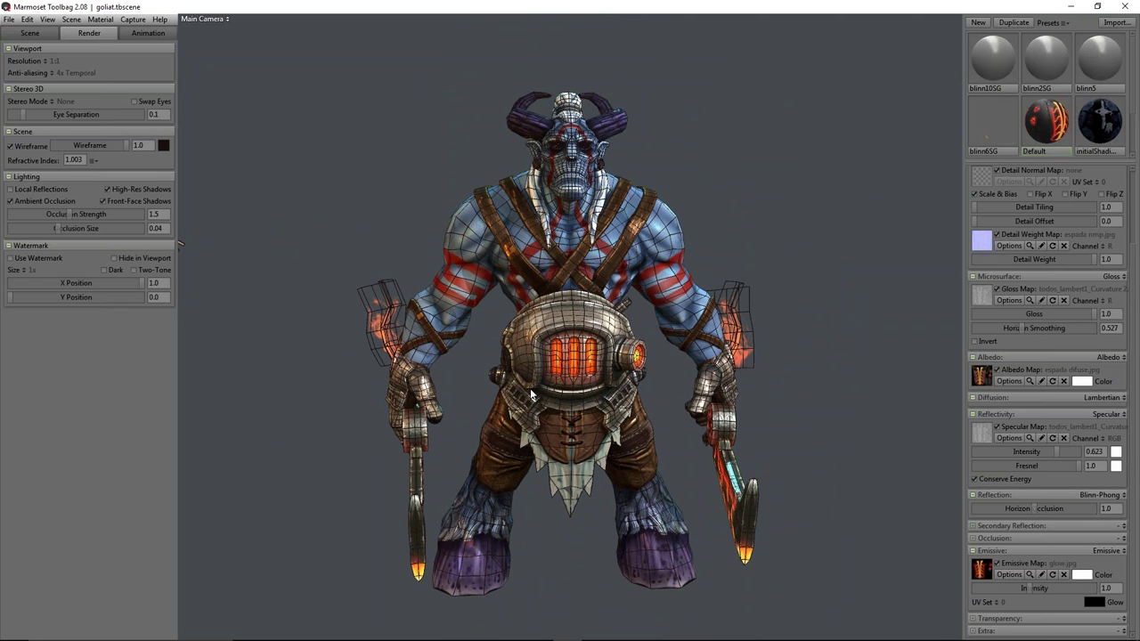
left_click_drag(532, 396, 558, 376)
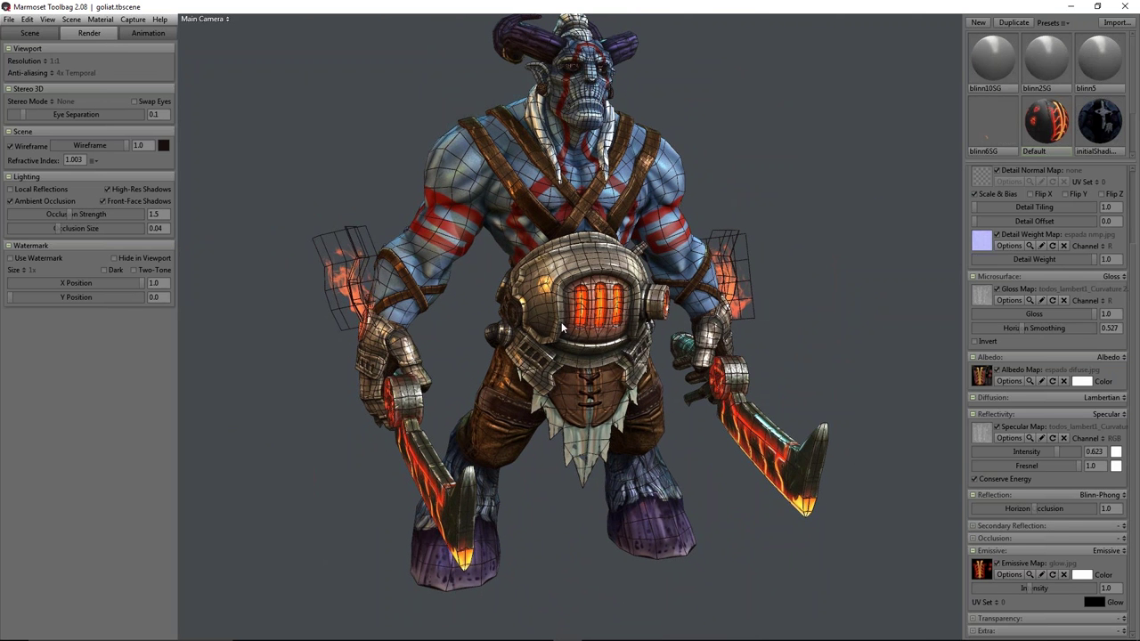
left_click_drag(574, 329, 580, 351)
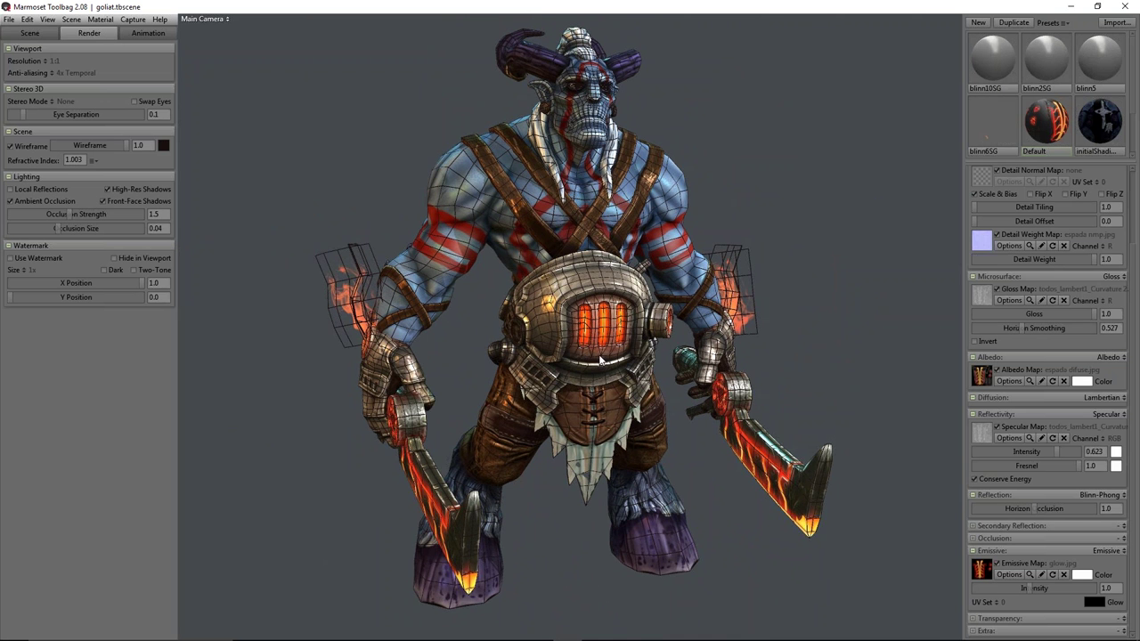
left_click_drag(580, 351, 575, 355)
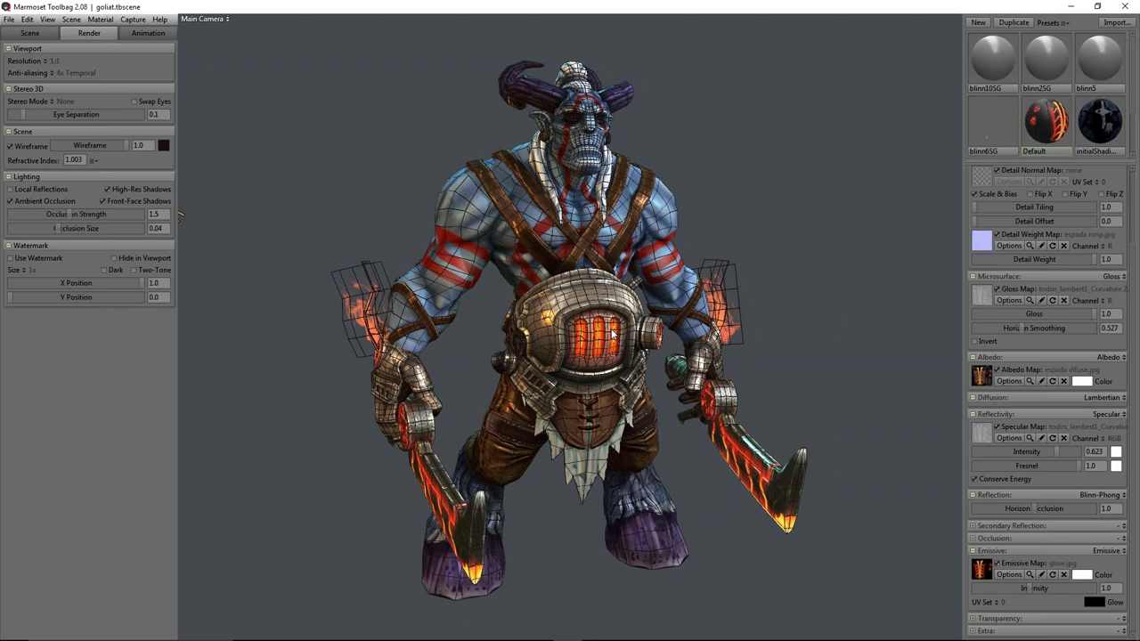
left_click_drag(618, 335, 178, 213)
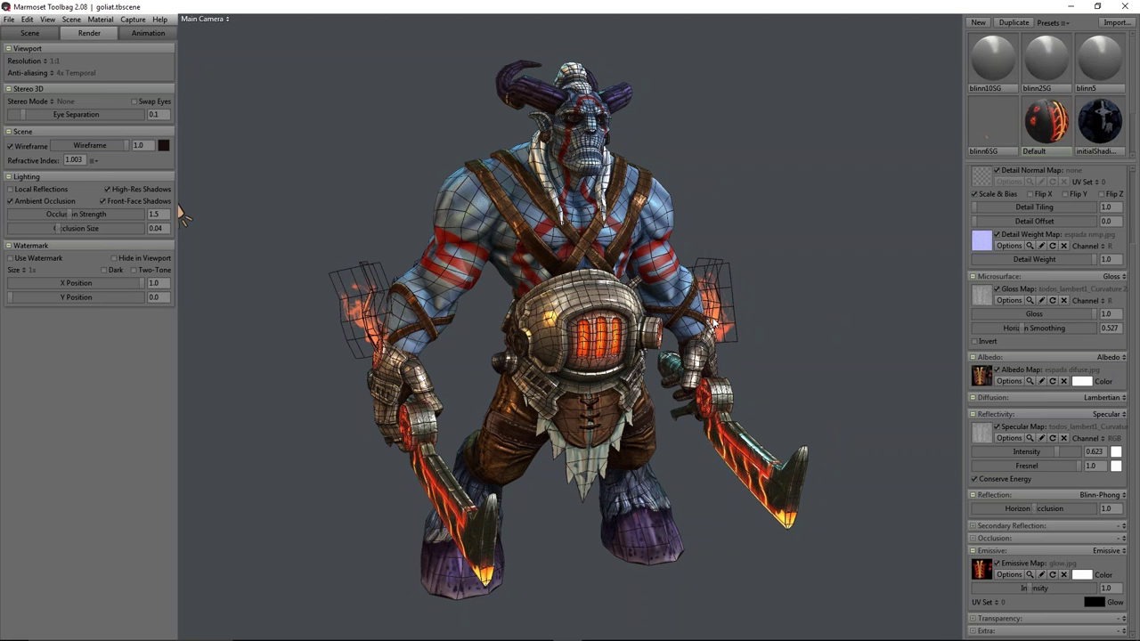
left_click(11, 146)
mouse_move(318, 214)
left_mouse_down()
mouse_move(585, 231)
mouse_move(373, 213)
mouse_move(326, 222)
left_mouse_up()
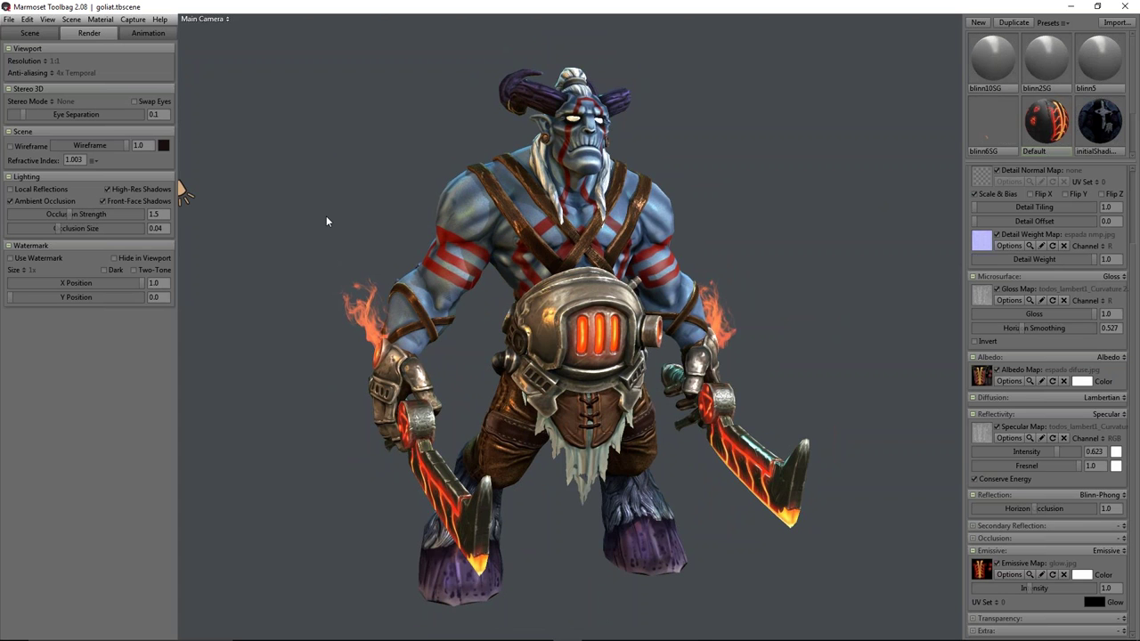
mouse_move(332, 221)
left_mouse_down()
mouse_move(438, 223)
mouse_move(325, 223)
mouse_move(425, 222)
mouse_move(453, 255)
mouse_move(677, 222)
mouse_move(485, 219)
mouse_move(522, 247)
mouse_move(511, 225)
left_mouse_up()
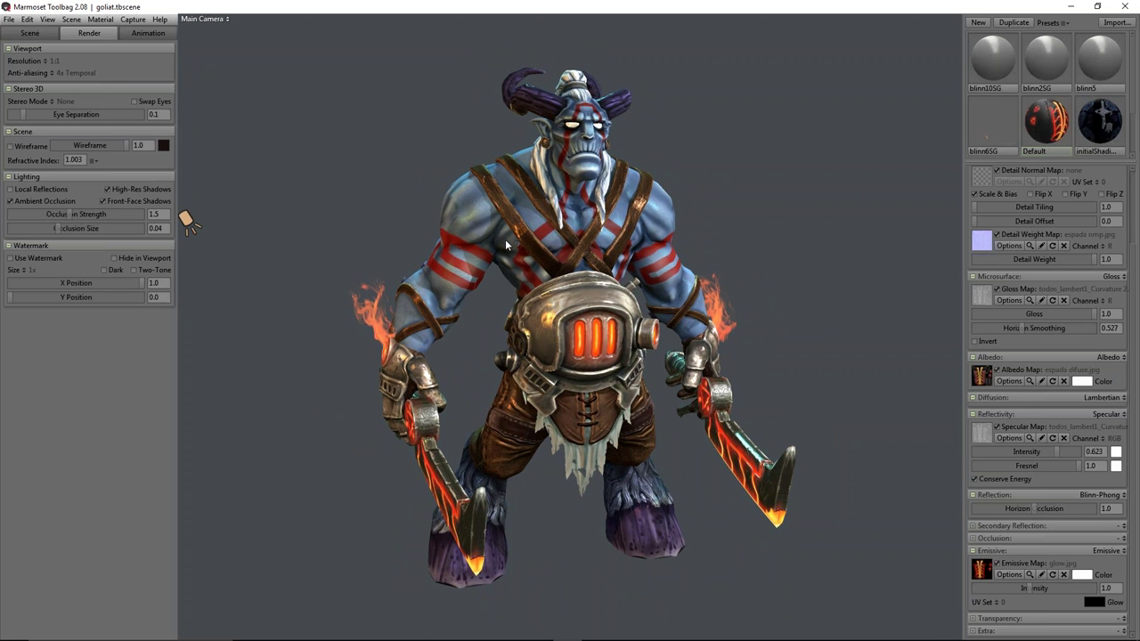
mouse_move(581, 277)
left_mouse_down()
mouse_move(732, 242)
mouse_move(692, 312)
mouse_move(481, 308)
mouse_move(628, 313)
mouse_move(647, 329)
left_mouse_up()
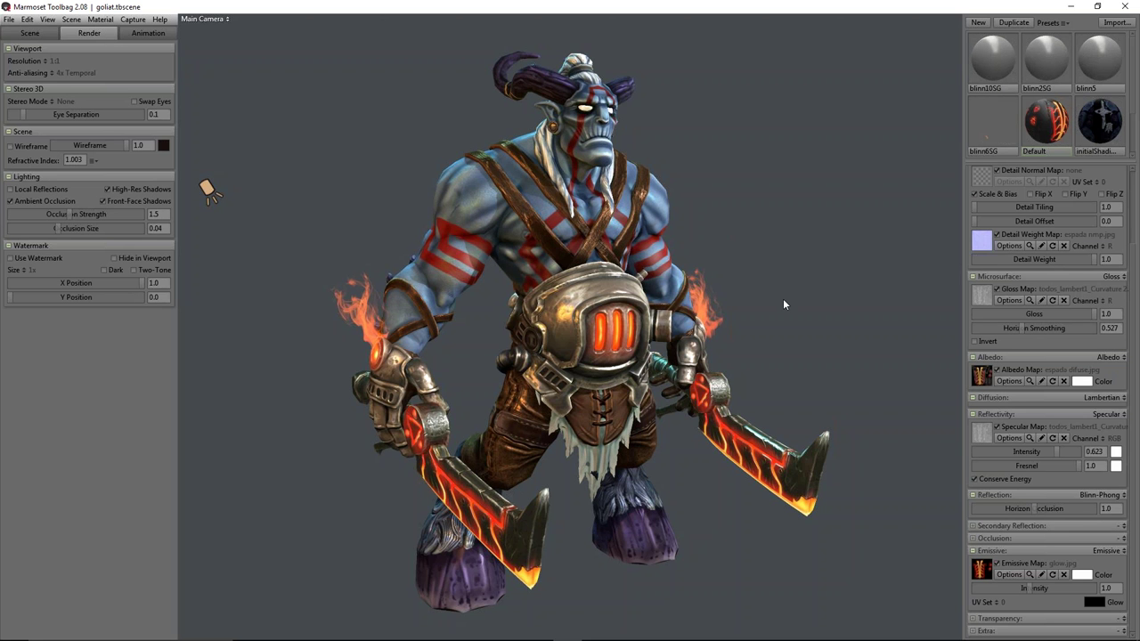
mouse_move(678, 245)
left_mouse_down()
mouse_move(776, 246)
mouse_move(723, 263)
left_mouse_up()
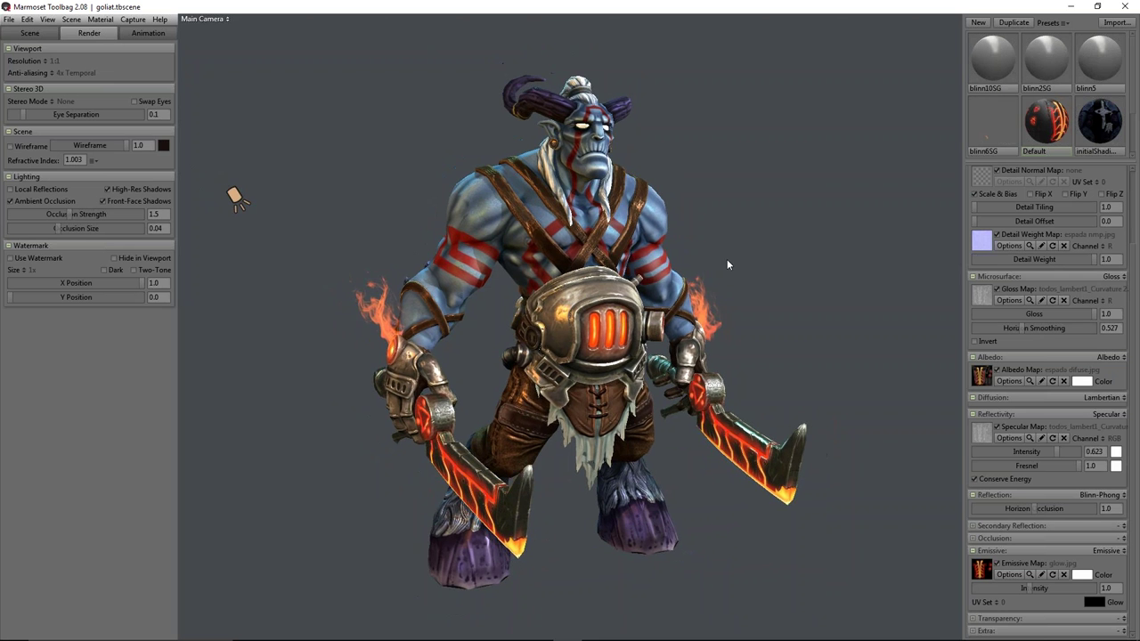
mouse_move(555, 335)
right_mouse_down()
mouse_move(581, 367)
mouse_move(614, 372)
right_mouse_up()
mouse_move(613, 372)
left_mouse_down()
mouse_move(762, 356)
mouse_move(637, 361)
left_mouse_up()
right_click_drag(637, 362, 238, 234)
mouse_move(239, 234)
left_mouse_down()
mouse_move(323, 222)
mouse_move(232, 235)
mouse_move(429, 245)
mouse_move(228, 223)
mouse_move(241, 223)
mouse_move(222, 206)
mouse_move(216, 224)
mouse_move(840, 101)
mouse_move(280, 204)
mouse_move(195, 233)
left_mouse_up()
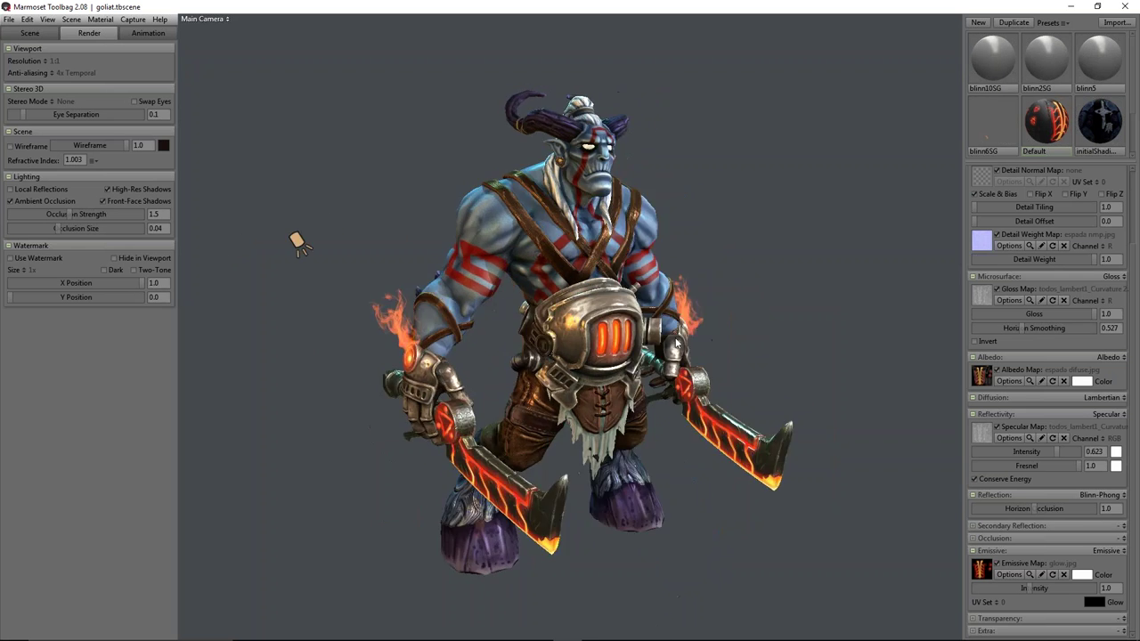
left_click_drag(621, 379, 638, 258)
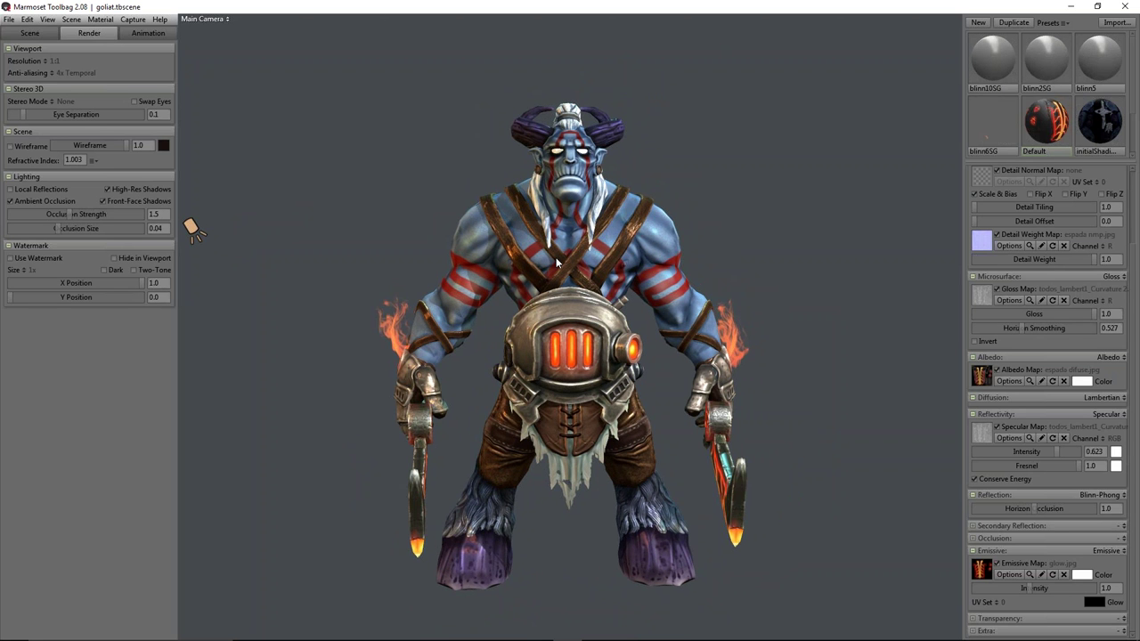
Step: Orbit around the demon for a final three-quarter and side look, then minimise Marmoset Toolbag
mouse_move(612, 262)
left_mouse_down()
mouse_move(457, 261)
mouse_move(740, 255)
mouse_move(702, 285)
mouse_move(773, 291)
mouse_move(585, 292)
mouse_move(496, 241)
mouse_move(680, 283)
mouse_move(673, 194)
left_mouse_up()
scroll(710, 306, "up", 2)
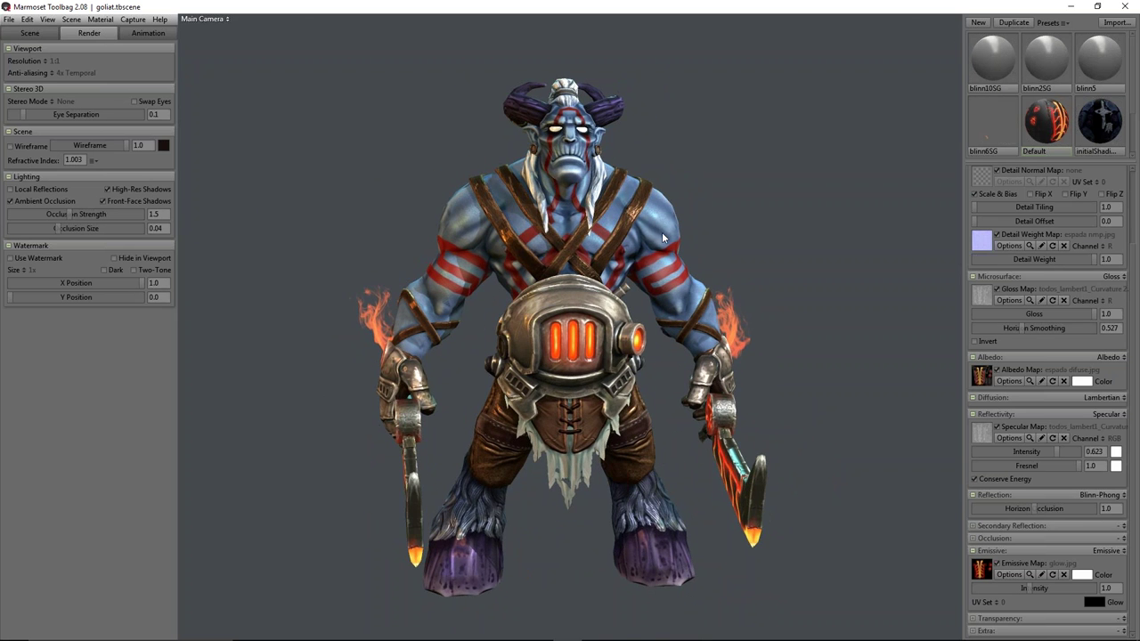
mouse_move(753, 288)
left_mouse_down()
mouse_move(807, 295)
mouse_move(573, 232)
left_mouse_up()
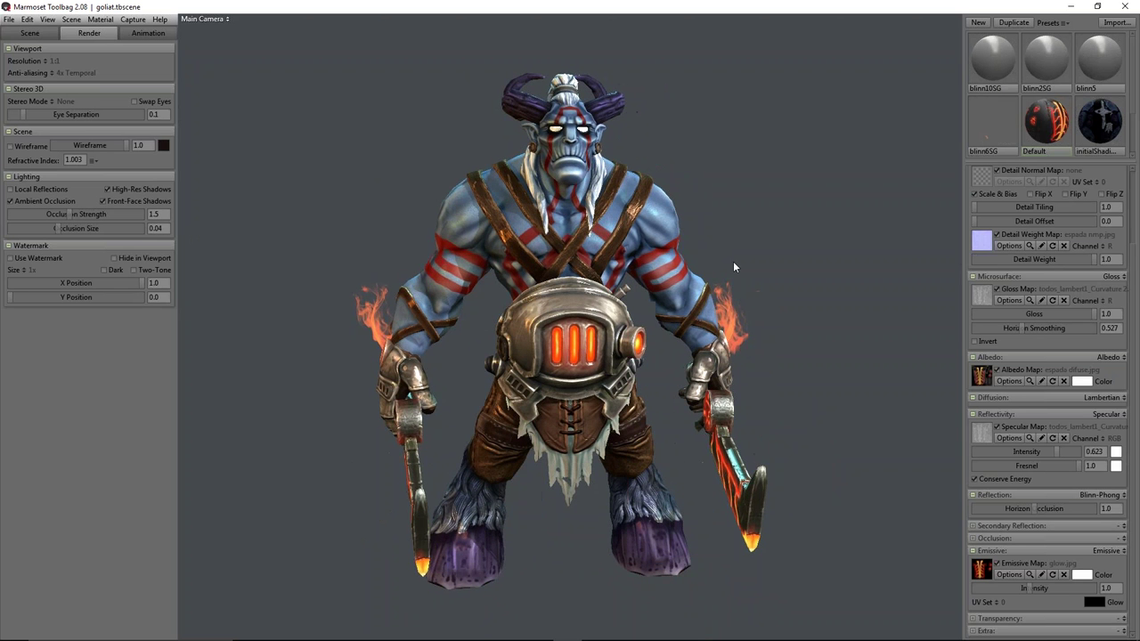
left_click_drag(732, 260, 626, 211)
mouse_move(657, 284)
left_mouse_down()
mouse_move(640, 308)
mouse_move(657, 315)
mouse_move(750, 283)
mouse_move(512, 199)
left_mouse_up()
scroll(640, 308, "up", 2)
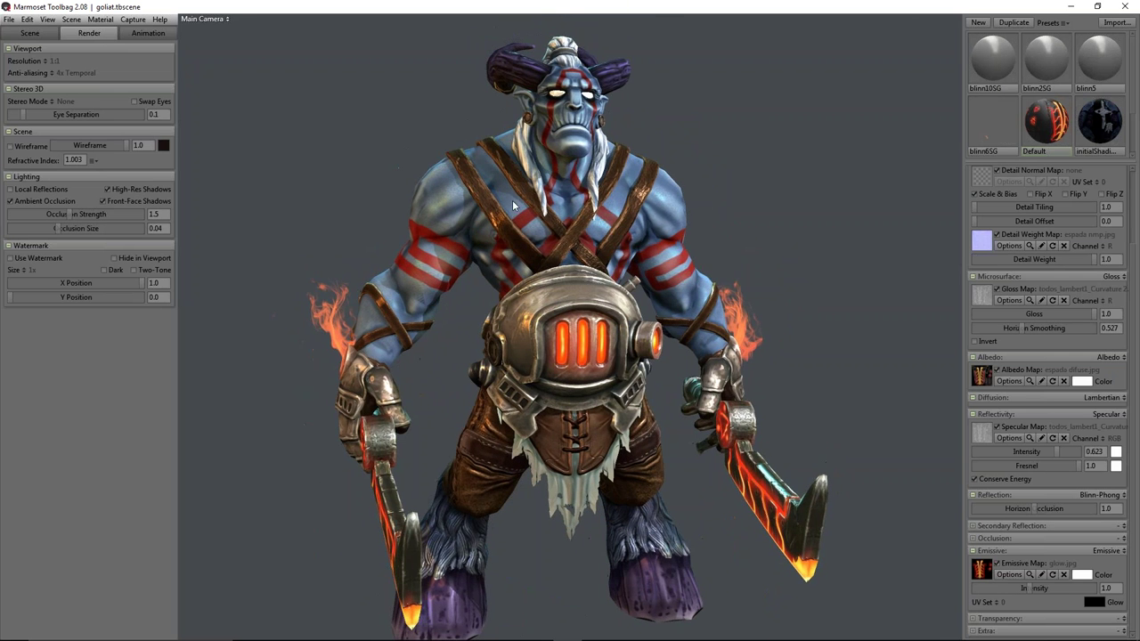
mouse_move(785, 231)
left_mouse_down()
mouse_move(755, 246)
mouse_move(607, 233)
mouse_move(773, 238)
mouse_move(749, 246)
left_mouse_up()
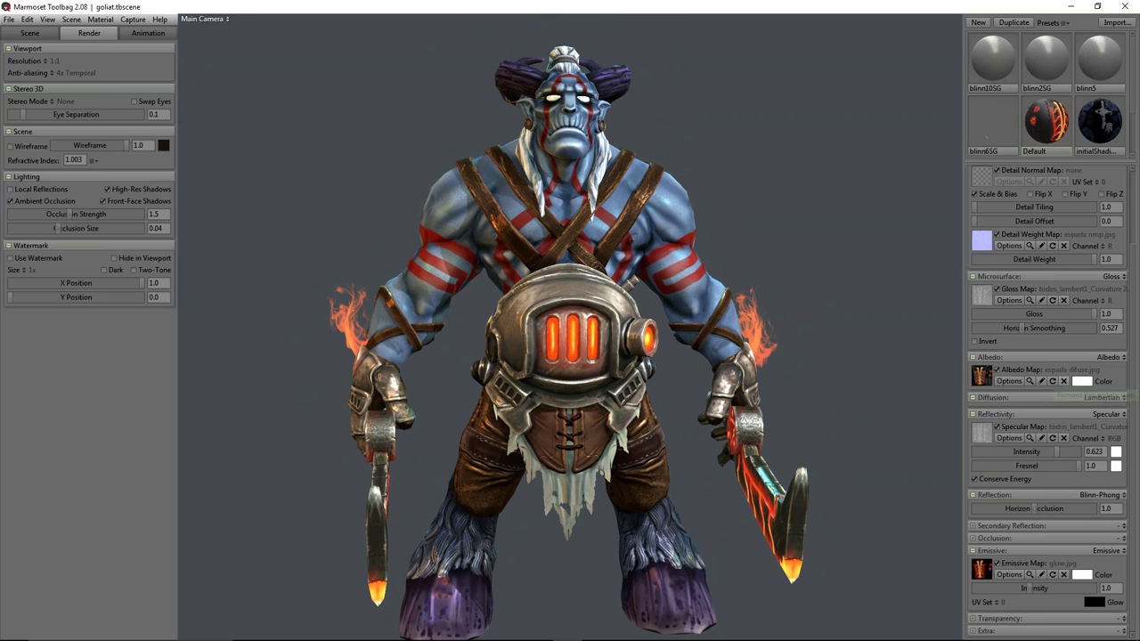
left_click_drag(767, 174, 746, 217)
left_click(1069, 7)
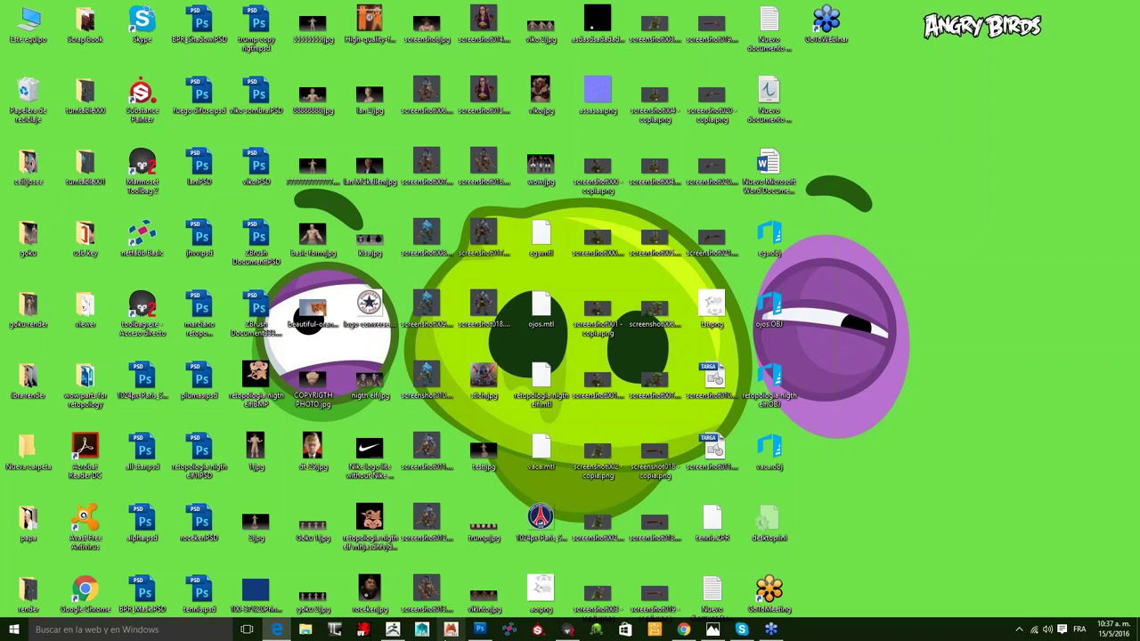
Step: Restore the ZBrush window showing the goliat demon 2 sculpt from the taskbar
left_click(392, 629)
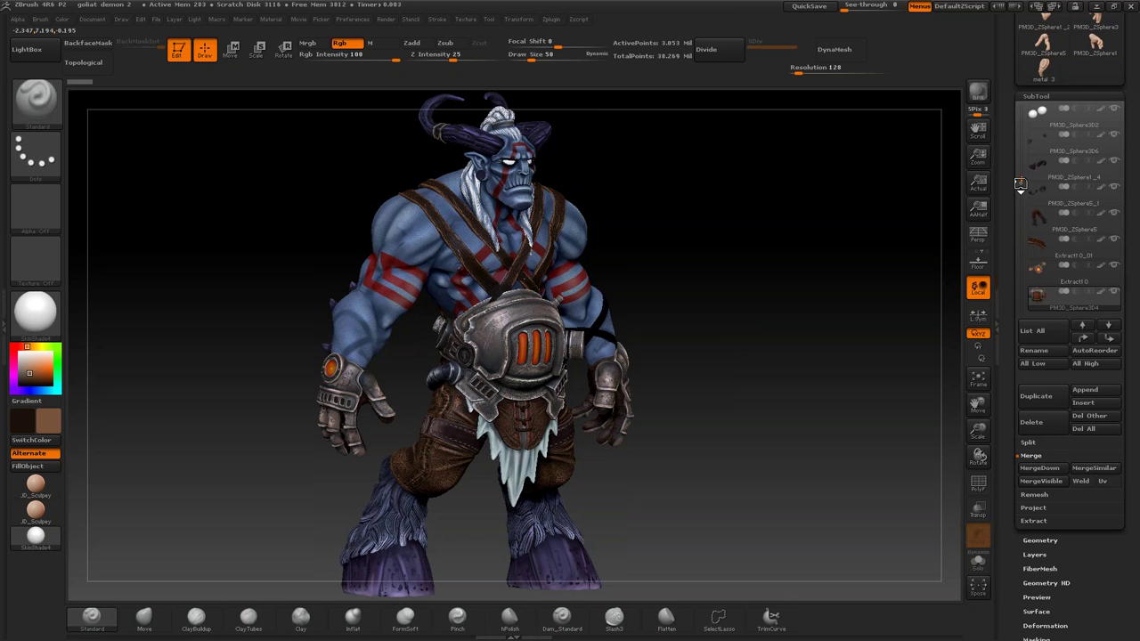
Step: Select the goliat low ress subtool and hide all other subtools
left_click_drag(693, 239, 674, 266, "alt")
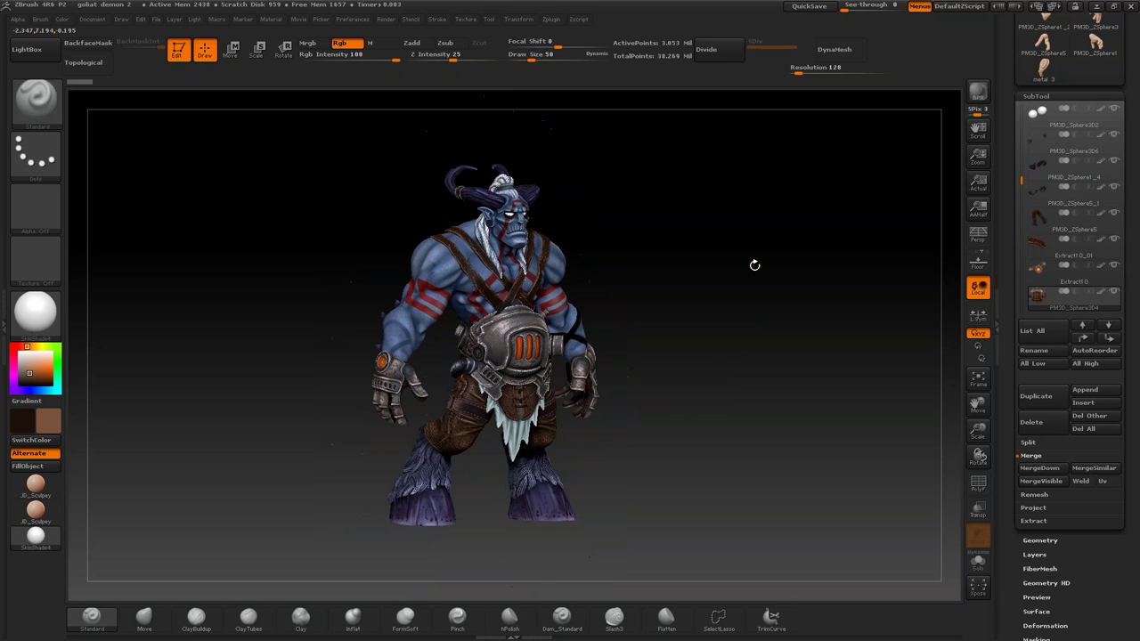
left_click_drag(978, 431, 990, 441)
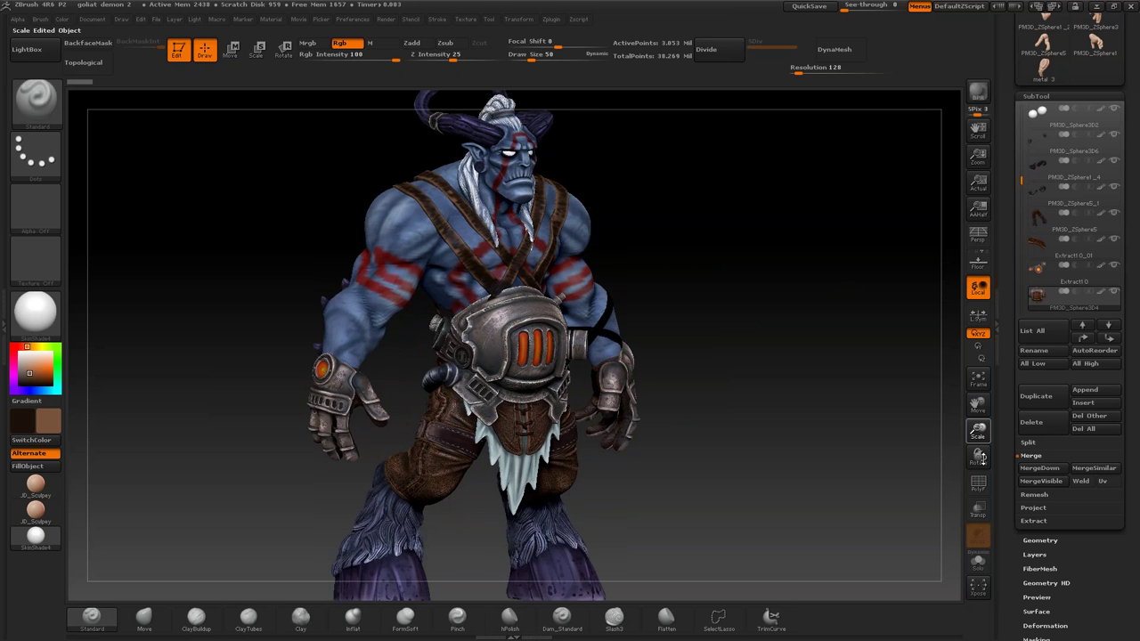
left_click_drag(1021, 178, 1021, 110)
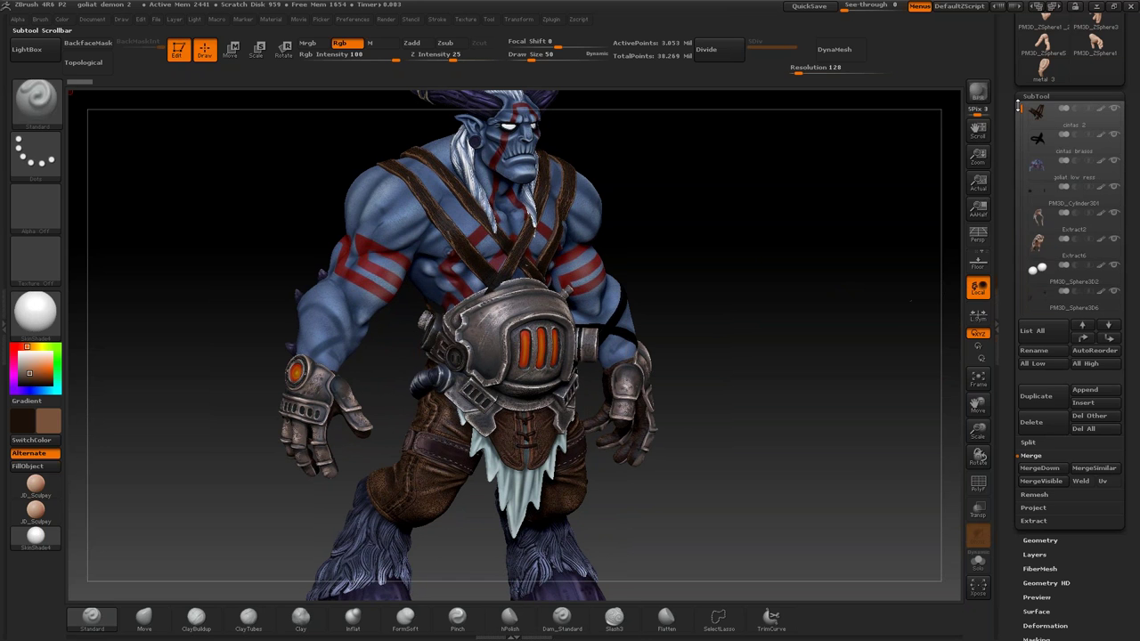
left_click(1050, 180)
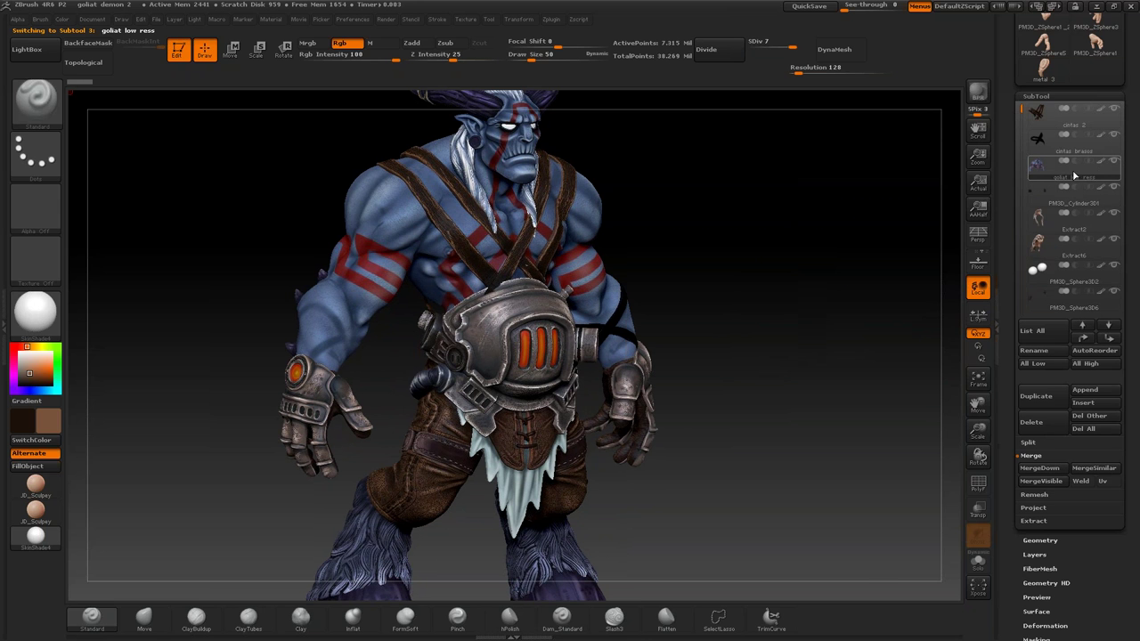
left_click(1113, 161, "shift")
Step: Rotate the low-res torso to inspect it in side profile and from the front
left_click_drag(835, 236, 740, 325)
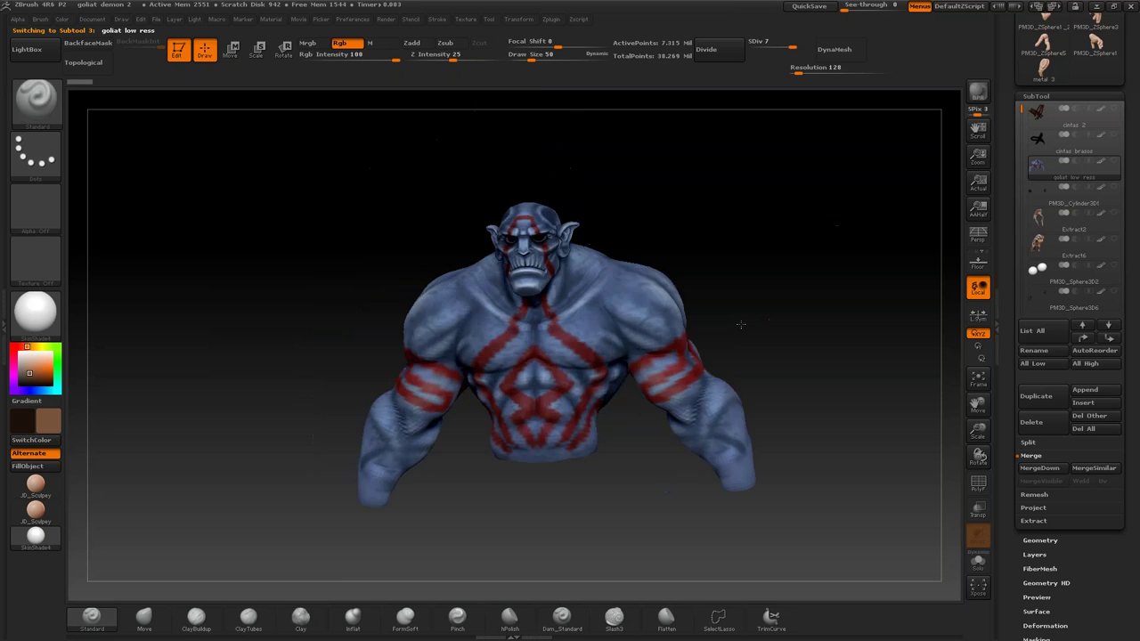
left_click_drag(801, 364, 826, 366)
mouse_move(1021, 108)
left_mouse_down()
mouse_move(1022, 193)
mouse_move(1013, 110)
left_mouse_up()
mouse_move(825, 227)
left_mouse_down()
mouse_move(741, 258)
mouse_move(773, 280)
mouse_move(725, 287)
mouse_move(724, 260)
mouse_move(684, 240)
left_mouse_up()
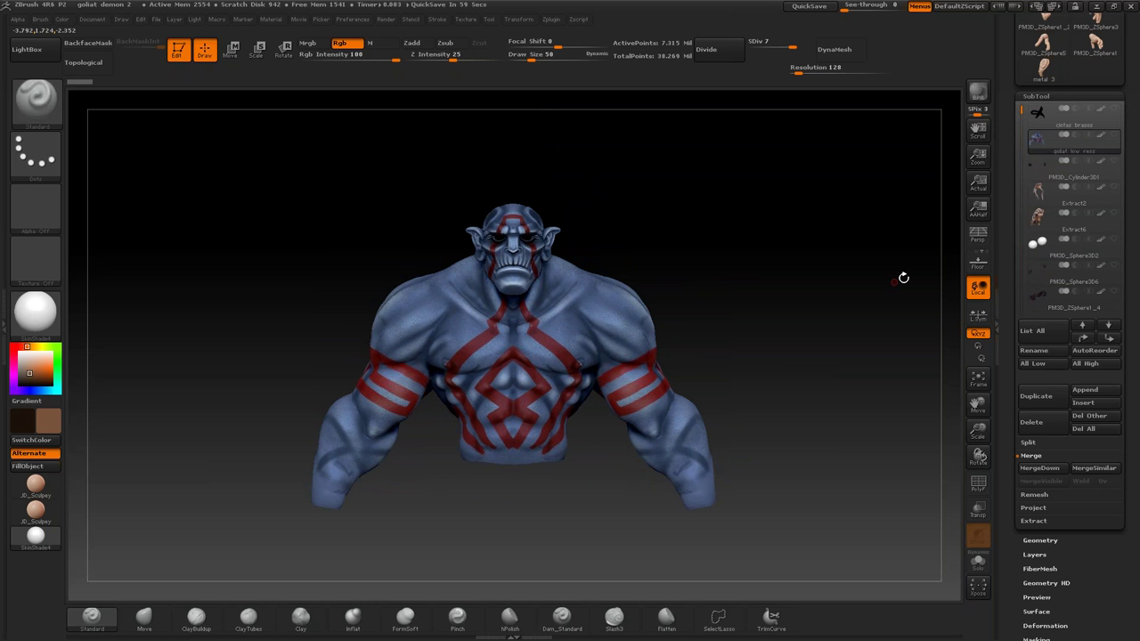
mouse_move(1021, 111)
left_mouse_down()
mouse_move(1023, 179)
mouse_move(1013, 102)
left_mouse_up()
left_click_drag(737, 339, 806, 345)
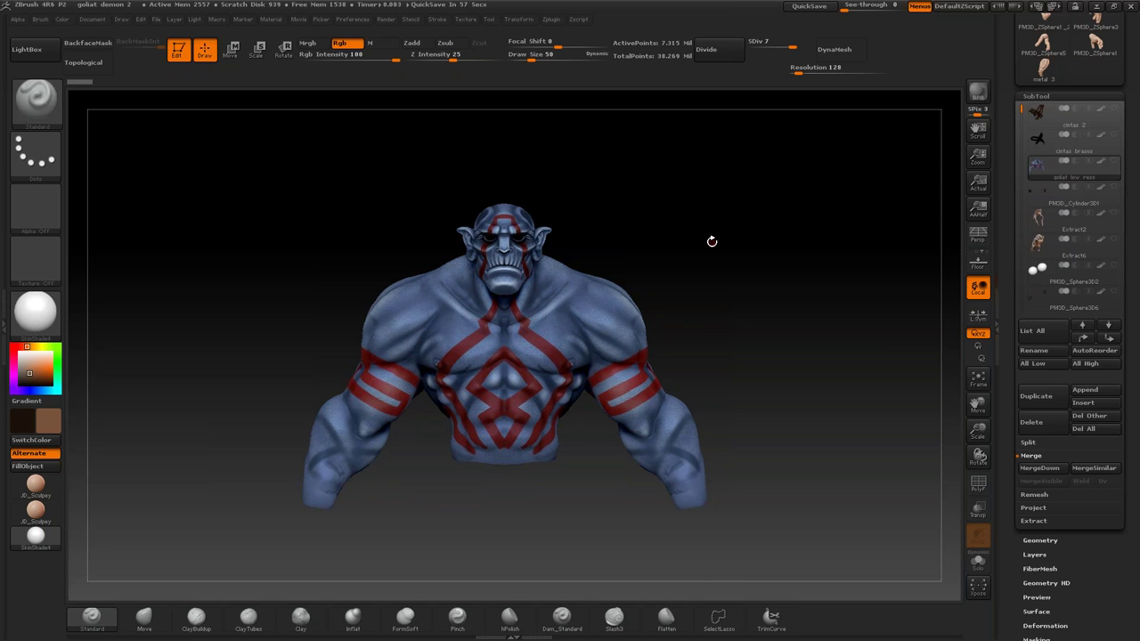
Step: Switch to the PM3D_ZSphere1_2 arm tool, confirming the switch out of edit mode
left_click(1011, 65)
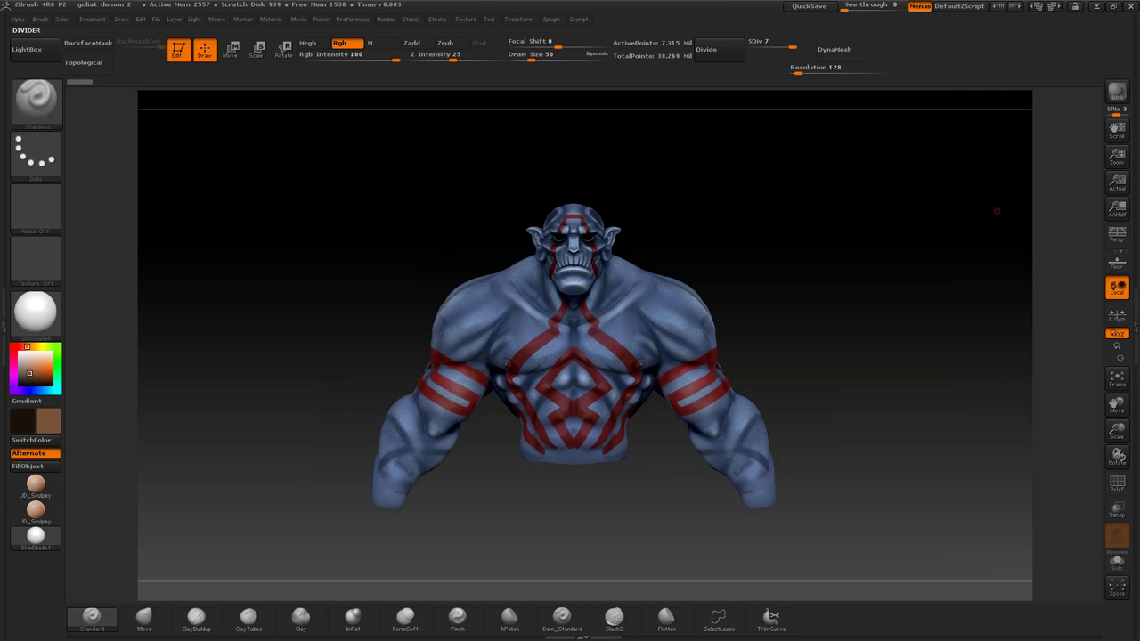
left_click(1135, 343)
scroll(1068, 223, "up", 3)
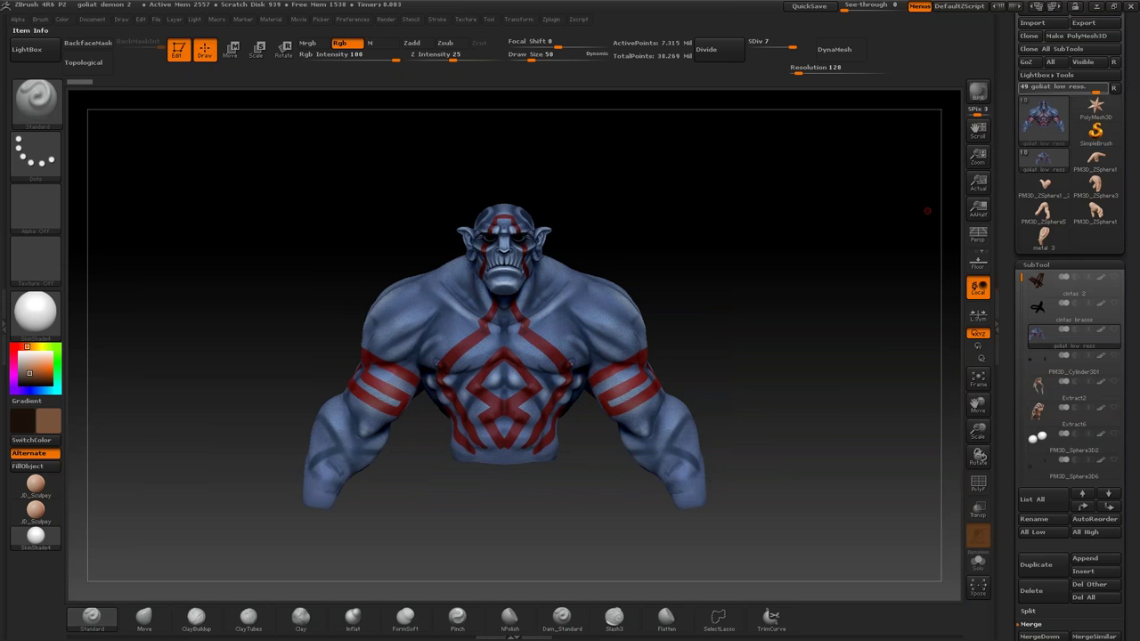
left_click(1095, 132)
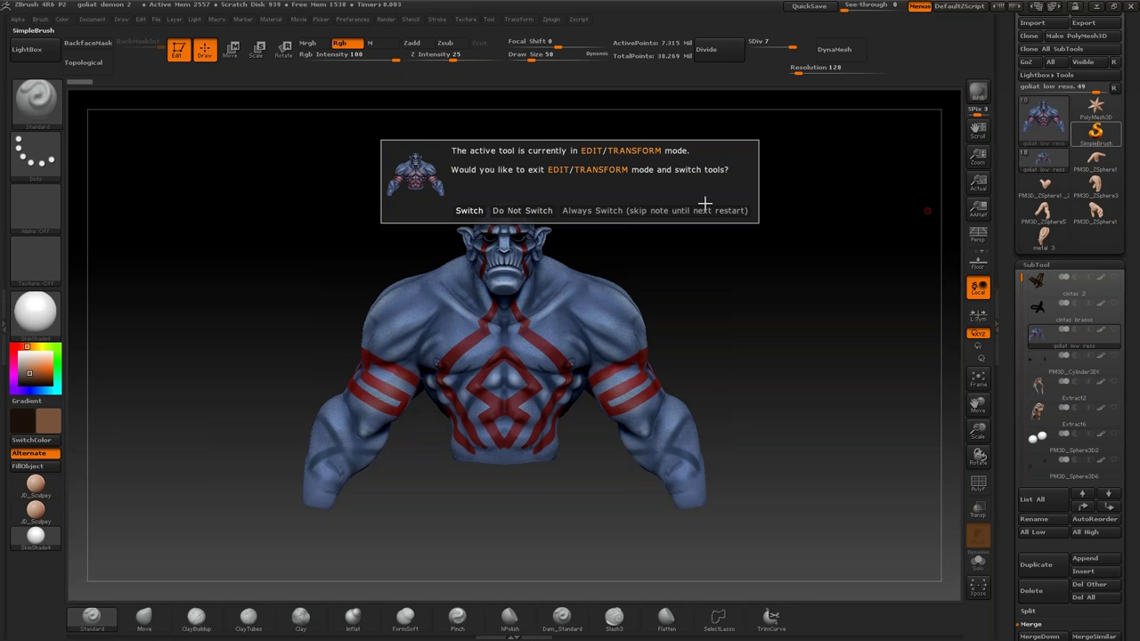
left_click(547, 211)
left_click(1058, 188)
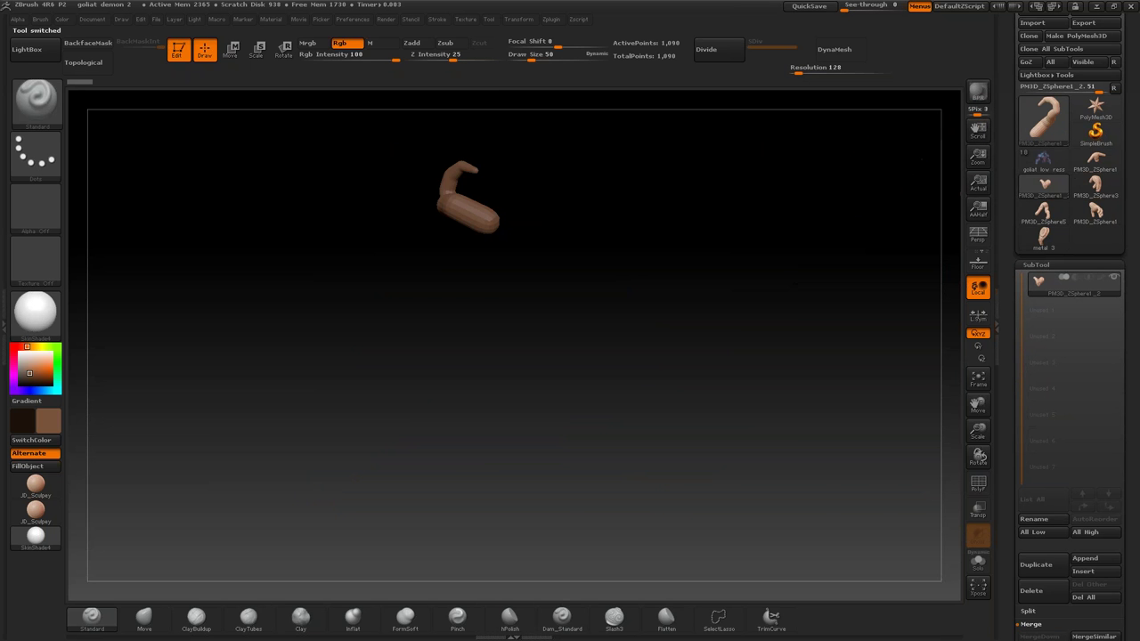
Step: Append a Sphere3D subtool, make it active, hide the arm and frame the sphere
left_click(1088, 557)
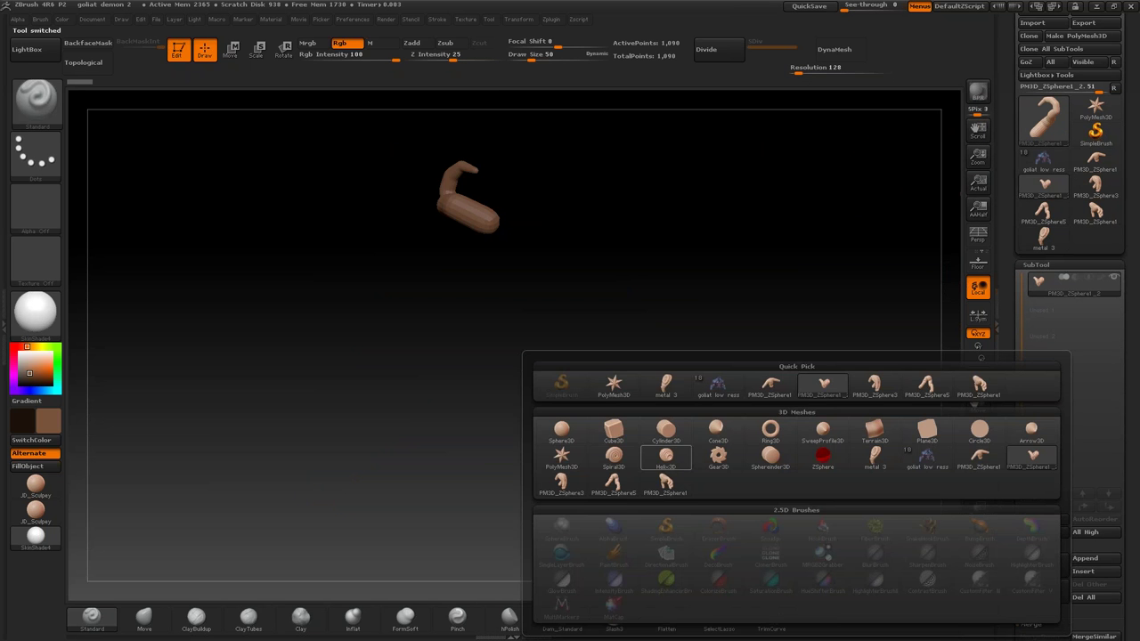
left_click(562, 432)
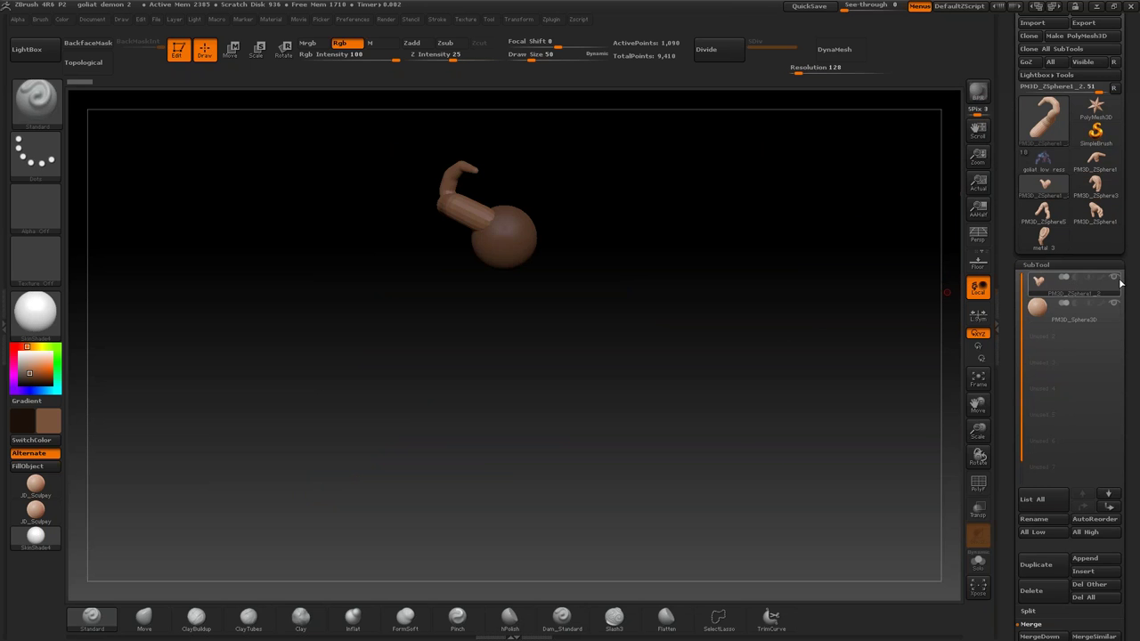
left_click(1073, 307)
left_click(1113, 279)
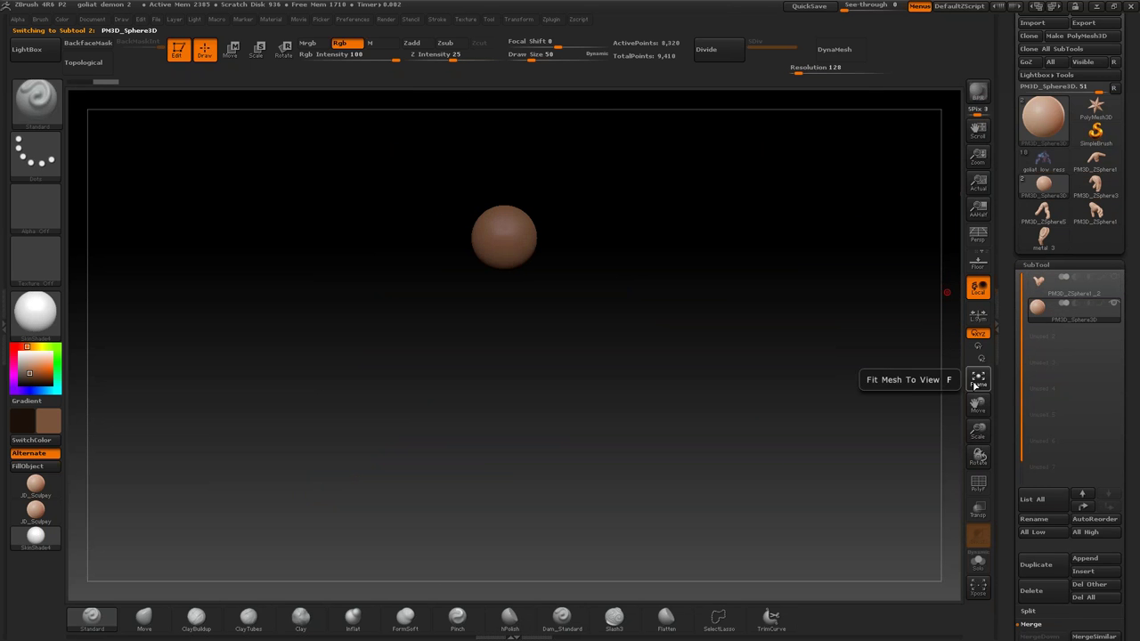
left_click(977, 380)
left_click_drag(979, 421, 931, 399)
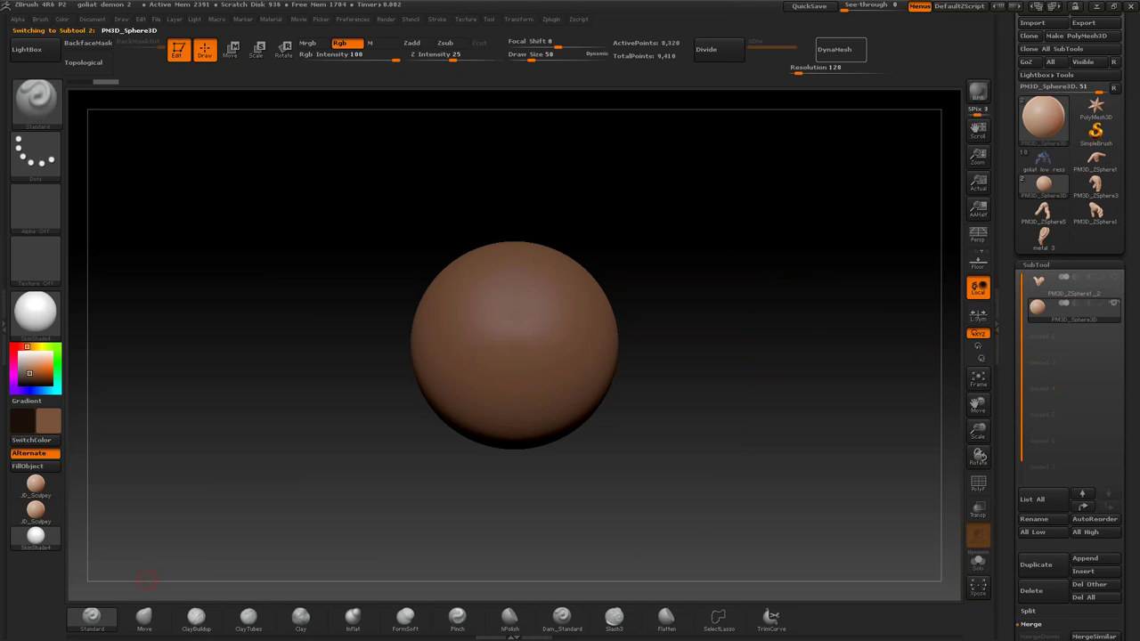
Step: DynaMesh the sphere, set the Move brush size to 503 and pull its lower half down
left_click(834, 49)
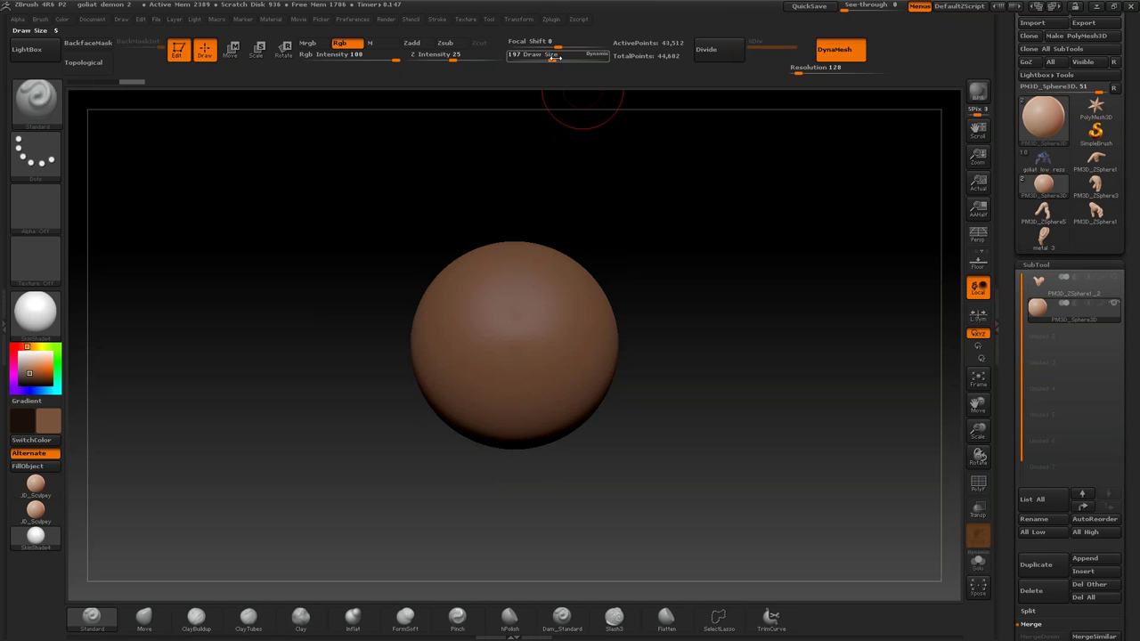
key("bracketright")
key("bracketright")
key("bracketright")
left_click_drag(636, 239, 624, 165, "alt")
left_click(496, 367)
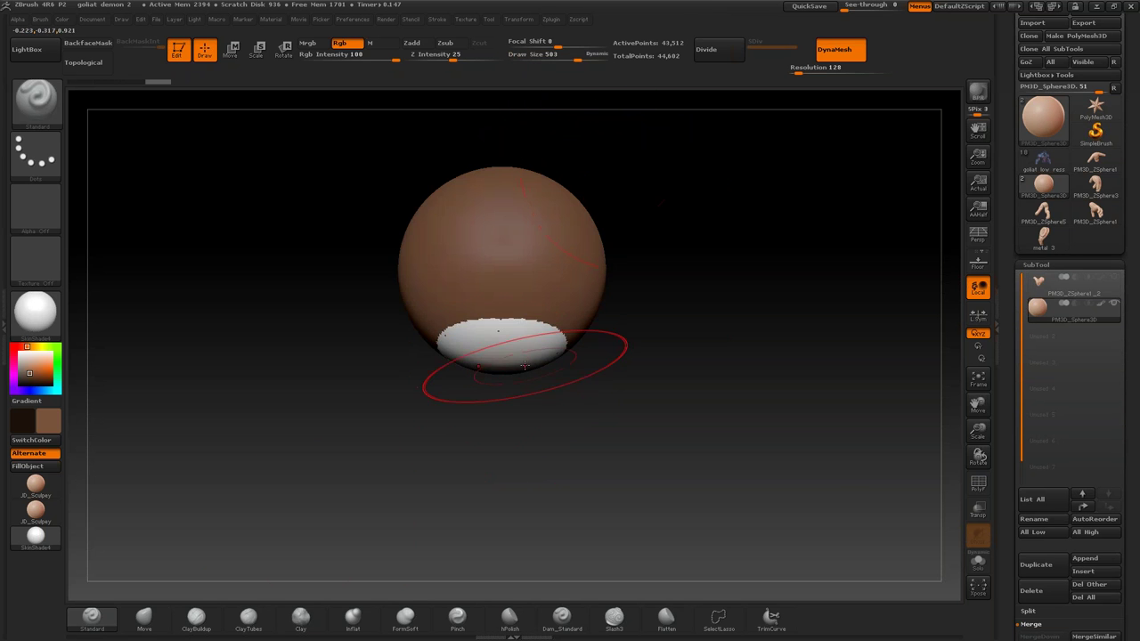
left_click(143, 616)
left_click_drag(469, 372, 499, 418)
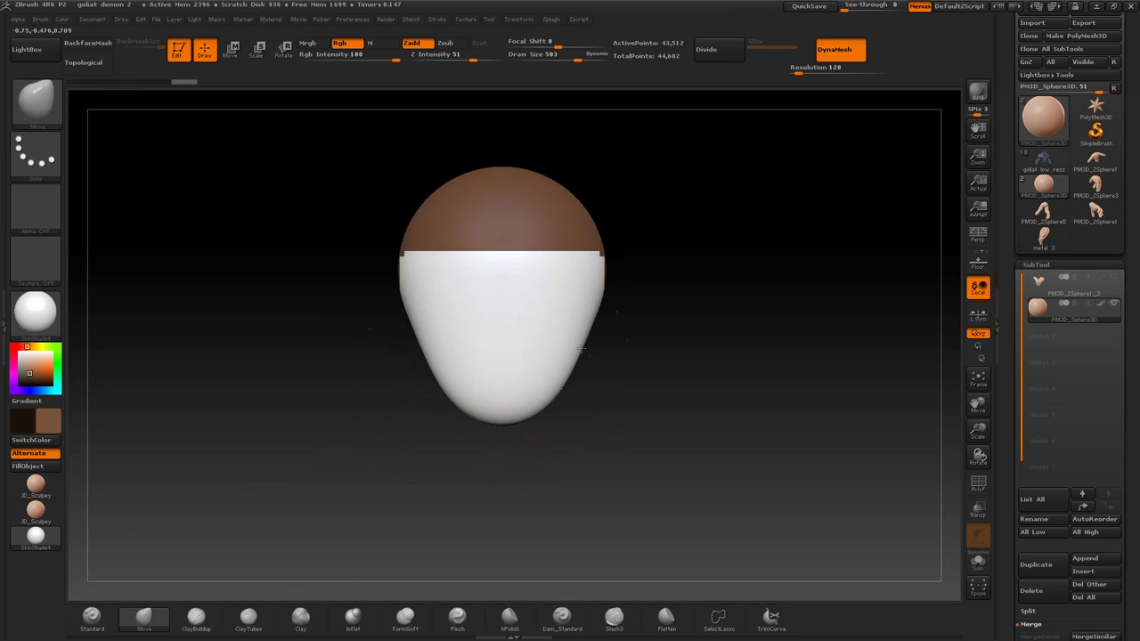
left_click_drag(534, 383, 381, 418)
Step: Apply the skin-tone material and shape the form into an upright egg
left_click(35, 509)
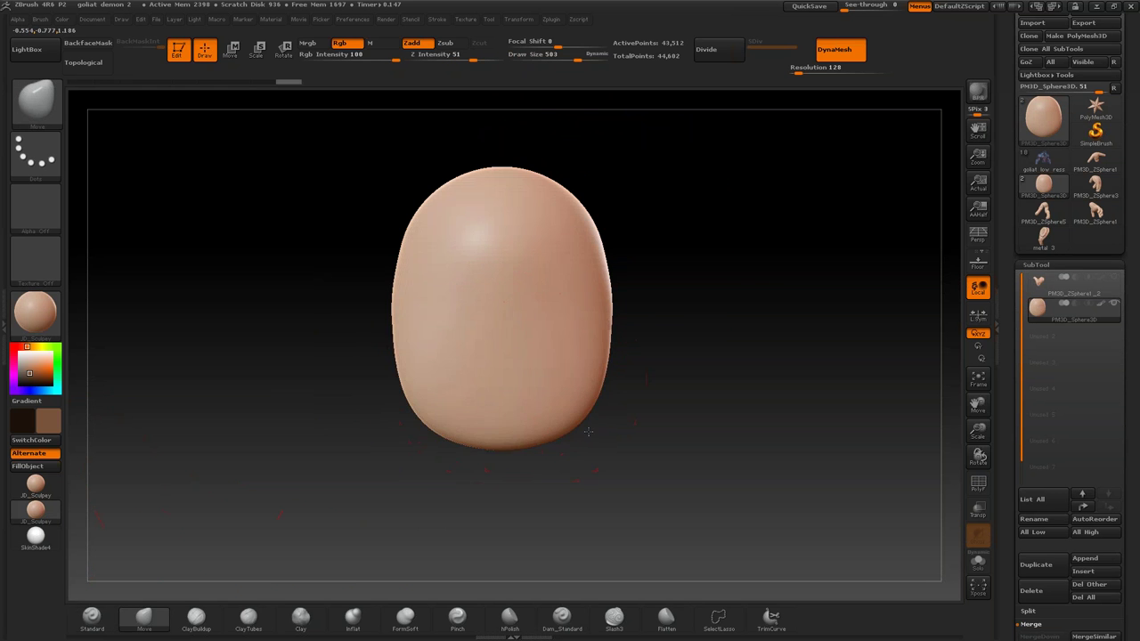
left_click_drag(485, 376, 624, 392)
left_click_drag(695, 338, 766, 267)
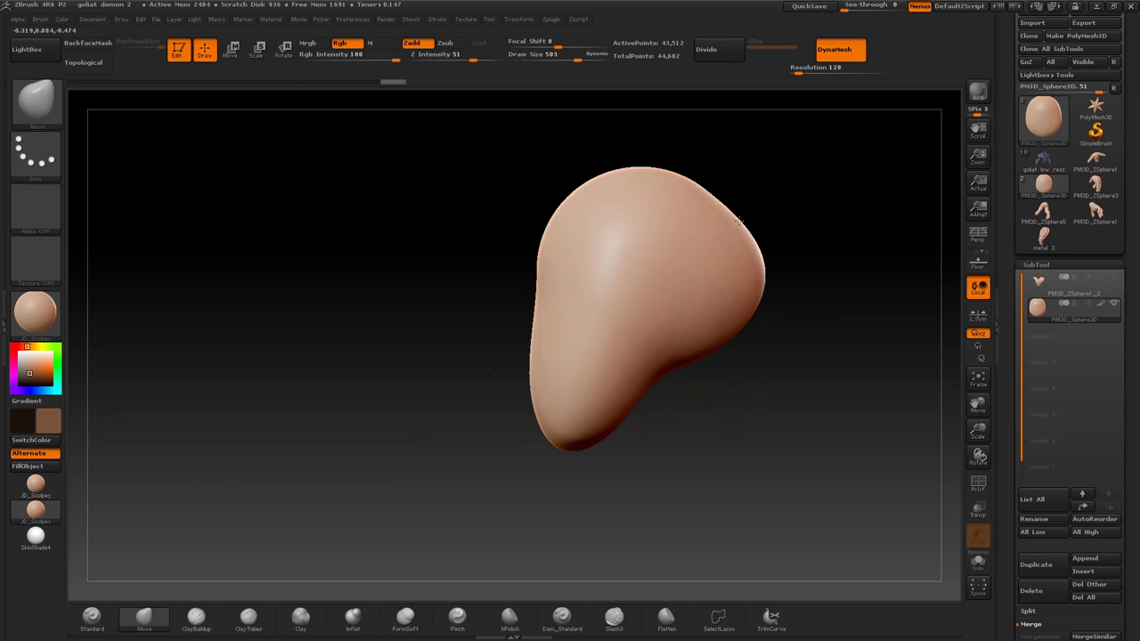
left_click_drag(667, 222, 674, 178)
left_click_drag(527, 202, 468, 259)
left_click_drag(499, 294, 420, 356)
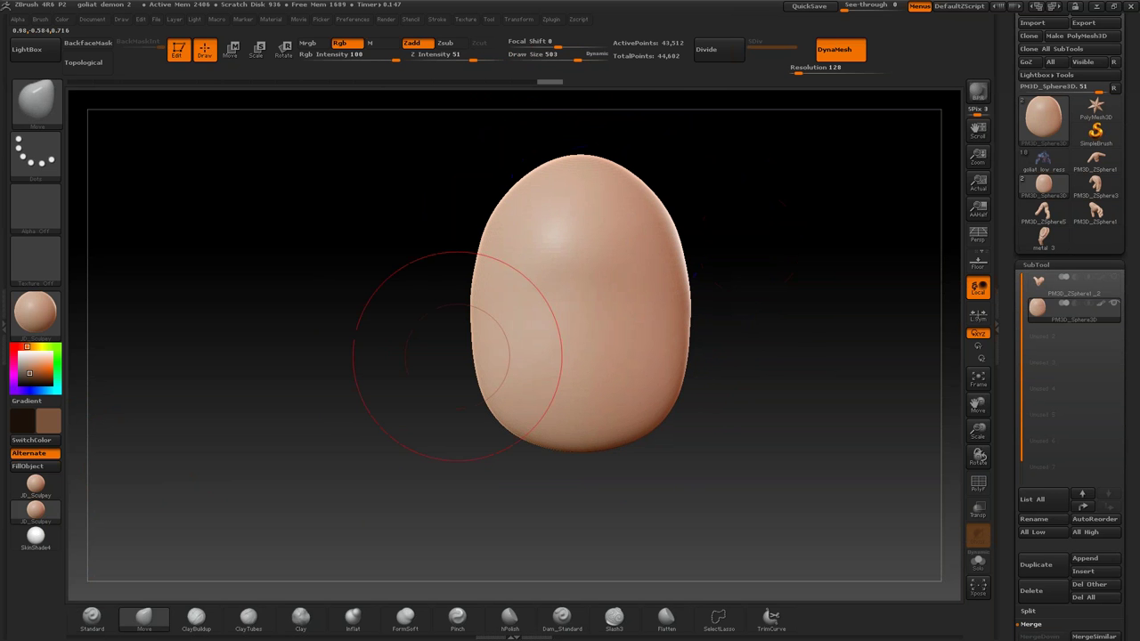
left_click(195, 616)
Step: With ClayBuildup at Draw Size 208, sculpt two eye shapes, a V-shaped brow ridge and a nose
key("s")
left_click_drag(720, 140, 673, 158, "alt")
left_click_drag(459, 302, 517, 307)
left_click_drag(543, 299, 610, 302)
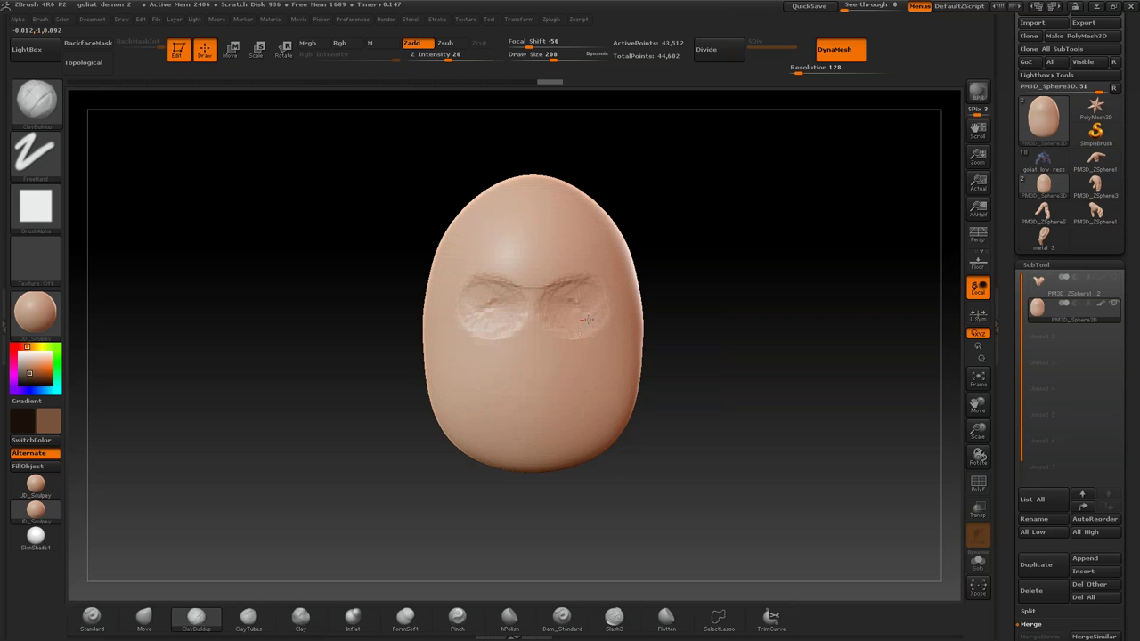
left_click_drag(436, 262, 633, 254)
mouse_move(534, 351)
left_mouse_down()
mouse_move(534, 300)
mouse_move(534, 365)
mouse_move(546, 381)
left_mouse_up()
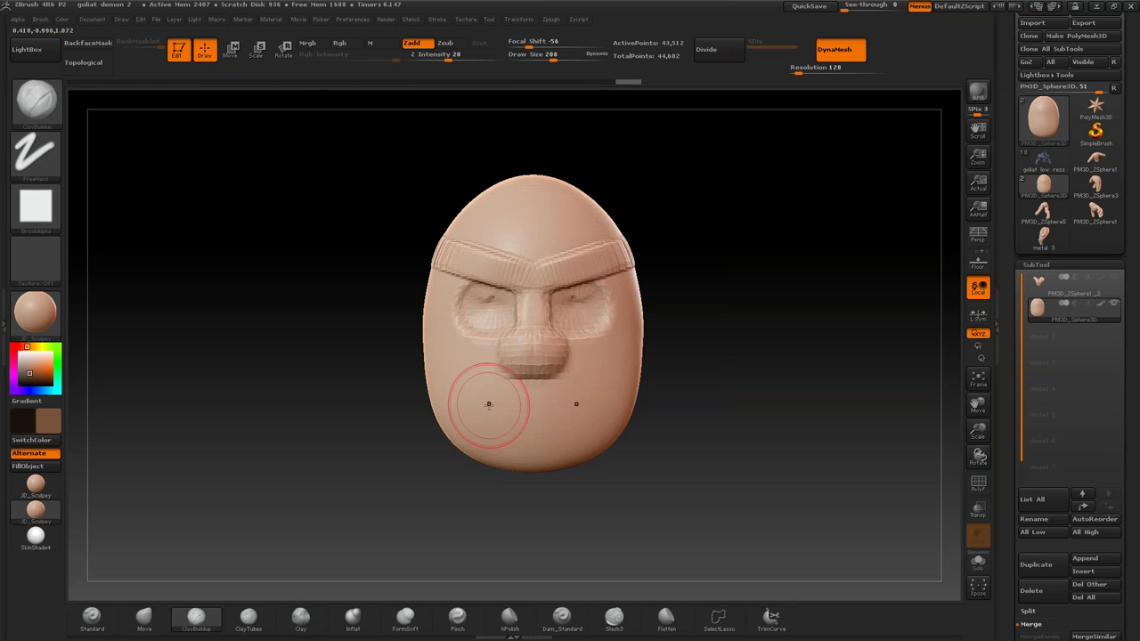
Step: Sculpt a mustache band and cheek folds beside the nose, then smooth while rotating the head
left_click_drag(488, 404, 615, 408)
mouse_move(463, 418)
left_mouse_down()
mouse_move(613, 423)
mouse_move(605, 381)
mouse_move(763, 387)
left_mouse_up()
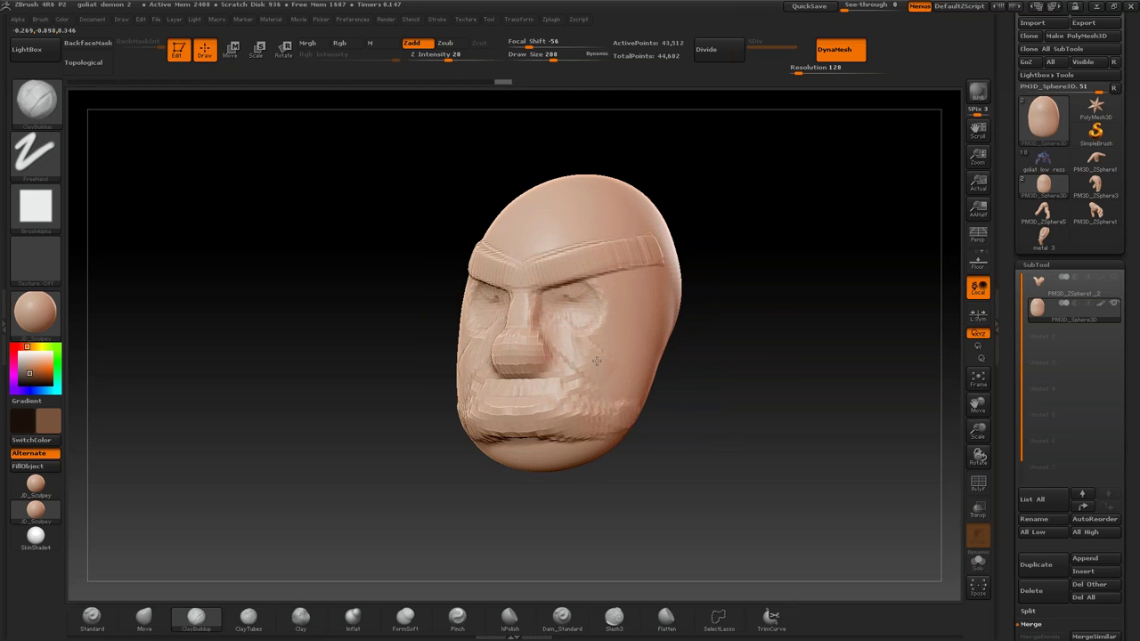
left_click_drag(614, 303, 650, 365)
left_click_drag(801, 374, 643, 360)
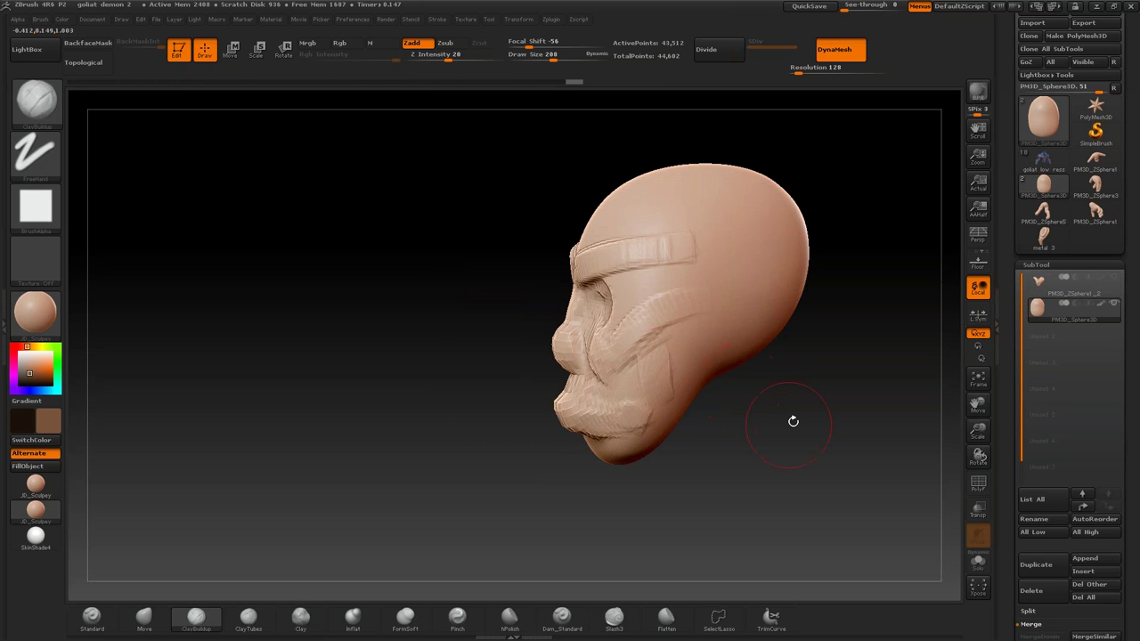
mouse_move(677, 485)
left_mouse_down()
mouse_move(831, 448)
mouse_move(521, 394)
left_mouse_up()
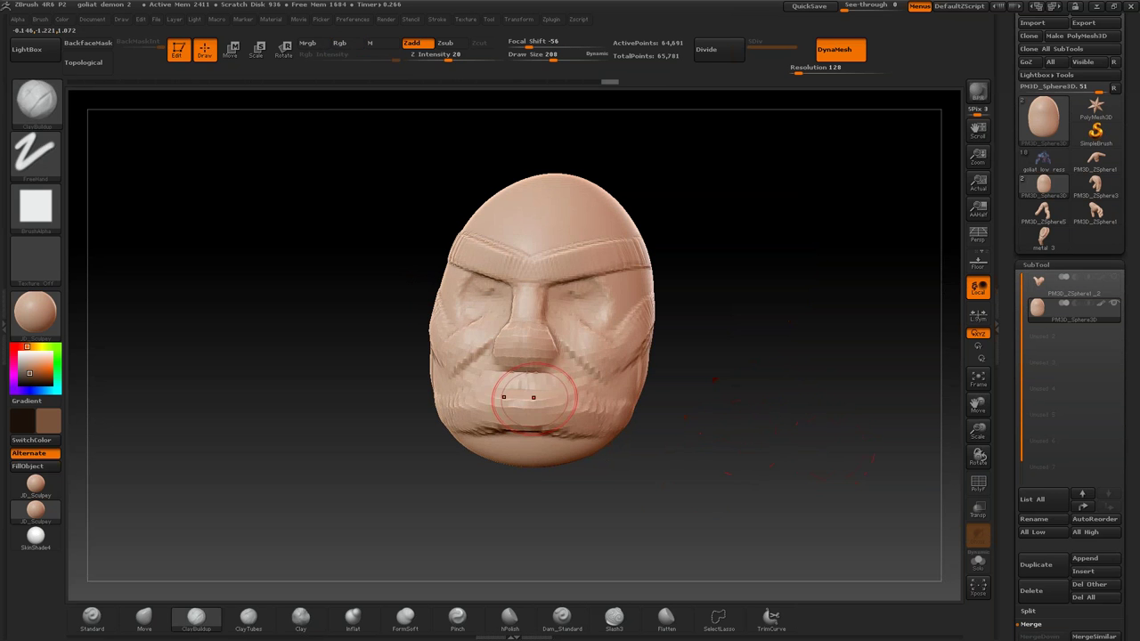
key("shift")
mouse_move(496, 446)
left_mouse_down()
mouse_move(763, 381)
mouse_move(561, 323)
left_mouse_up()
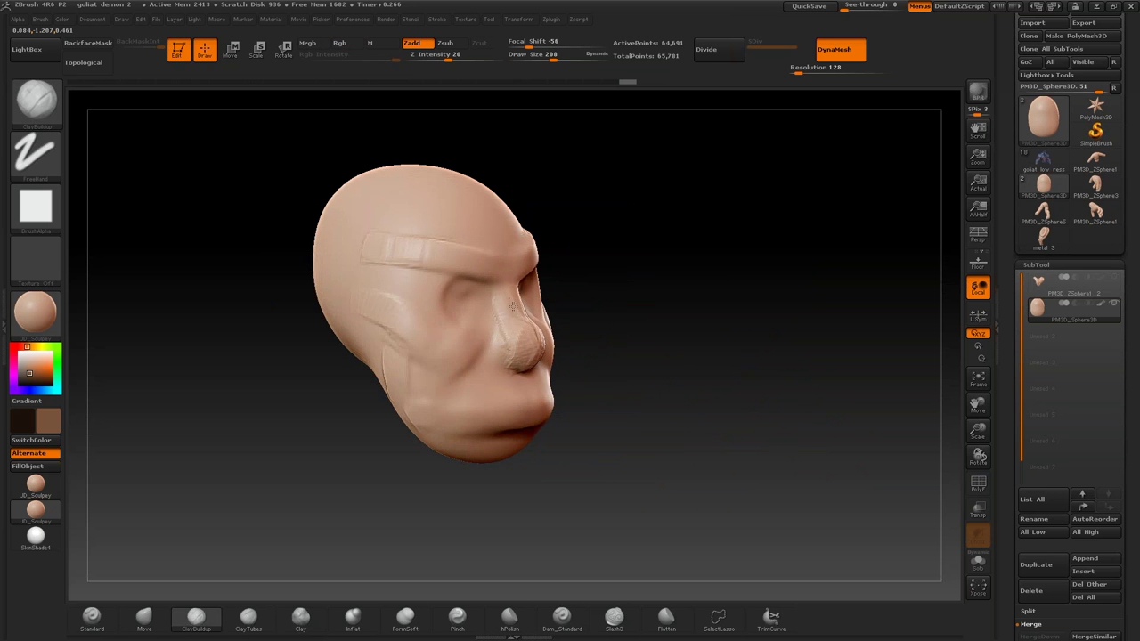
mouse_move(170, 570)
left_mouse_down()
mouse_move(535, 100)
mouse_move(600, 169)
left_mouse_up()
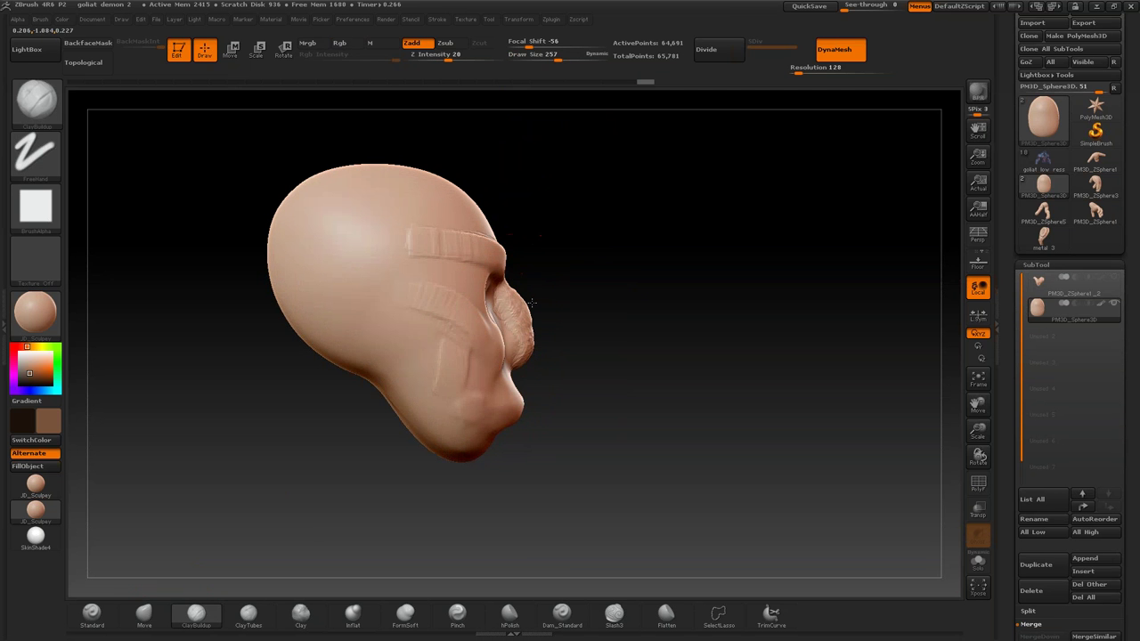
Step: Switch to the Move brush (BMV) and pull the nose and face mass forward
key("b")
key("m")
key("v")
left_click_drag(524, 280, 535, 294)
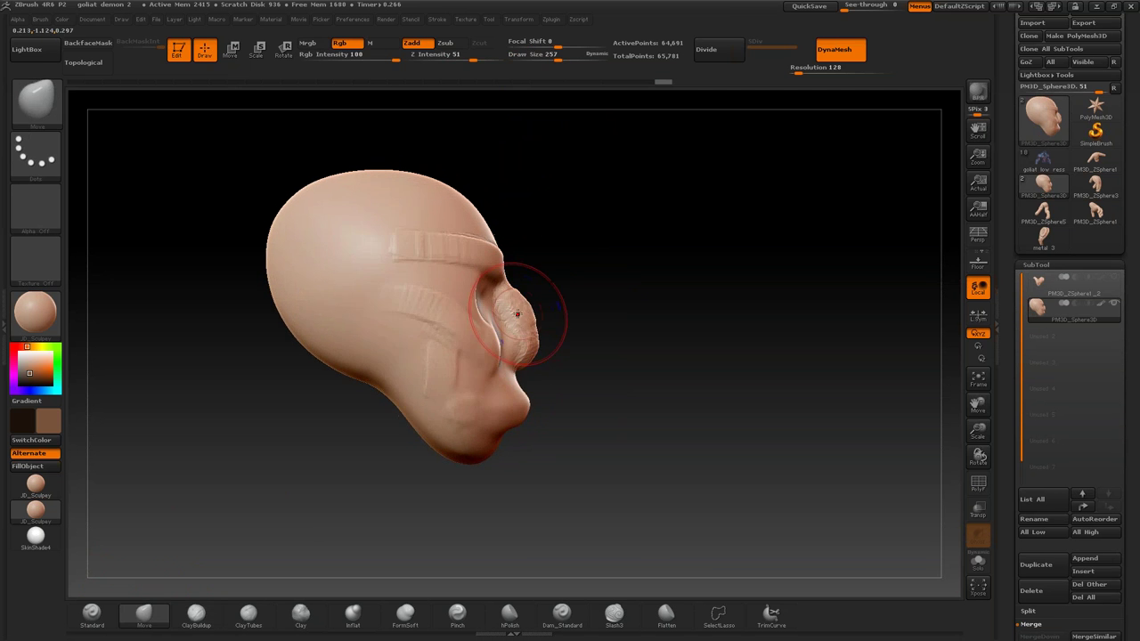
Step: Reshape the mouth and chin, smooth the chin, and pull the nose into a larger bulb
mouse_move(526, 356)
left_mouse_down()
mouse_move(525, 443)
mouse_move(494, 481)
mouse_move(534, 472)
left_mouse_up()
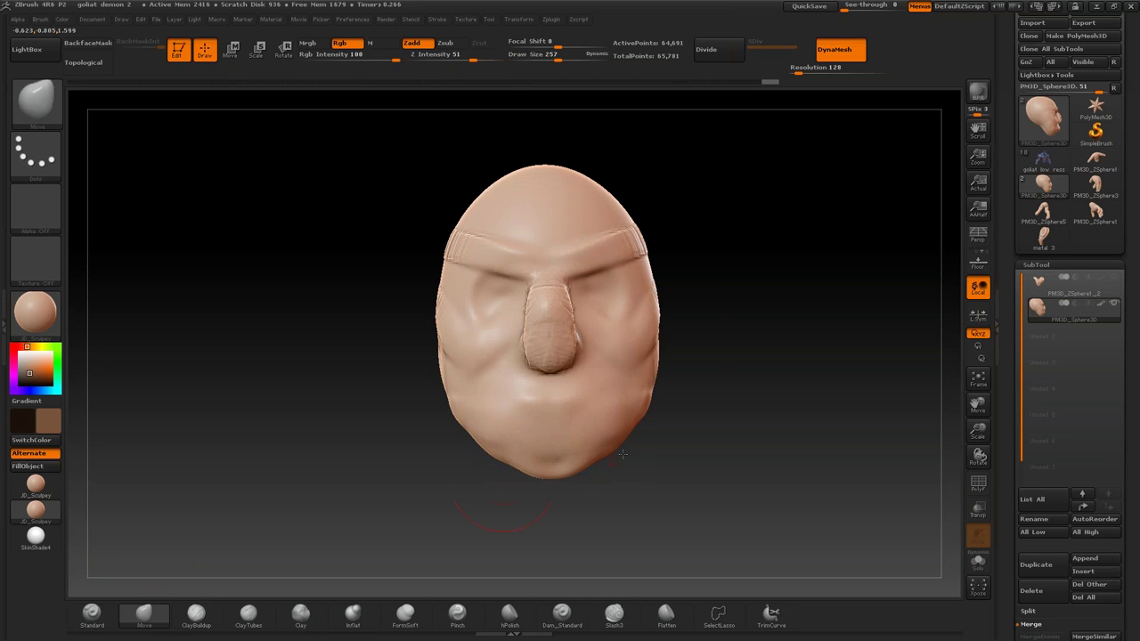
left_click_drag(623, 480, 522, 168)
left_click_drag(677, 481, 605, 498)
left_click_drag(585, 428, 588, 454, "shift")
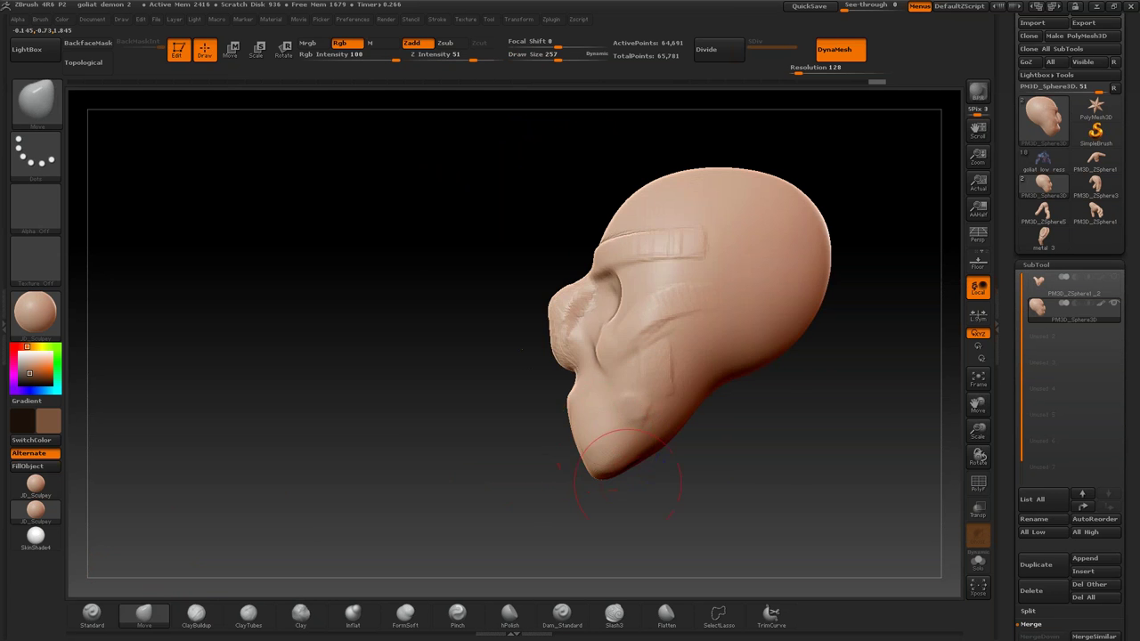
left_click_drag(605, 499, 584, 465, "shift")
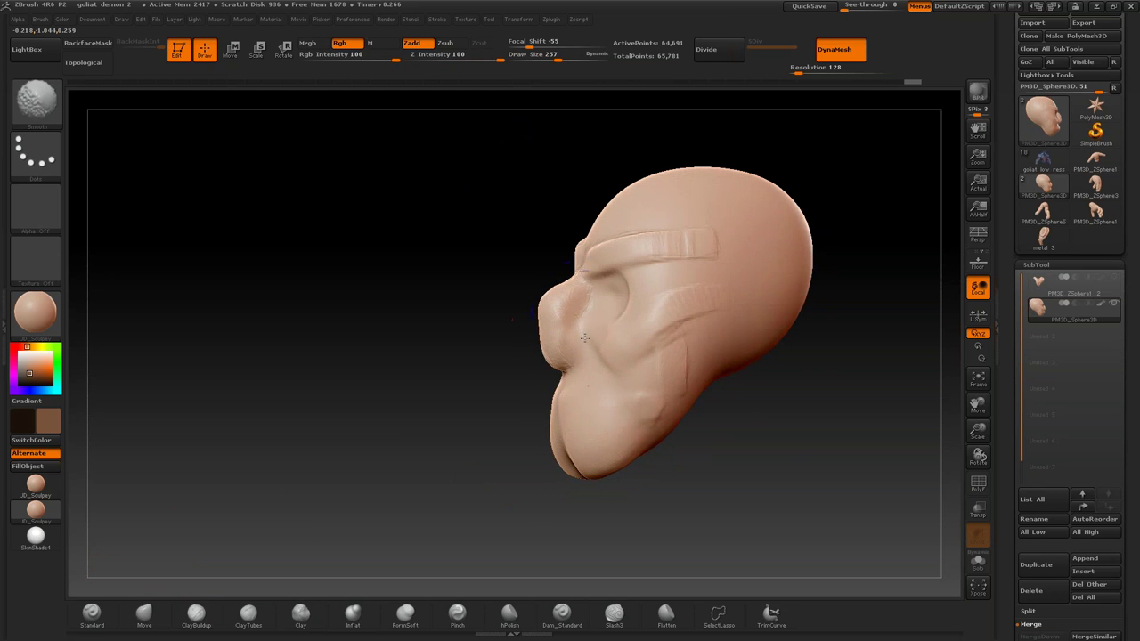
left_click_drag(677, 499, 548, 498, "shift")
left_click_drag(547, 352, 551, 372)
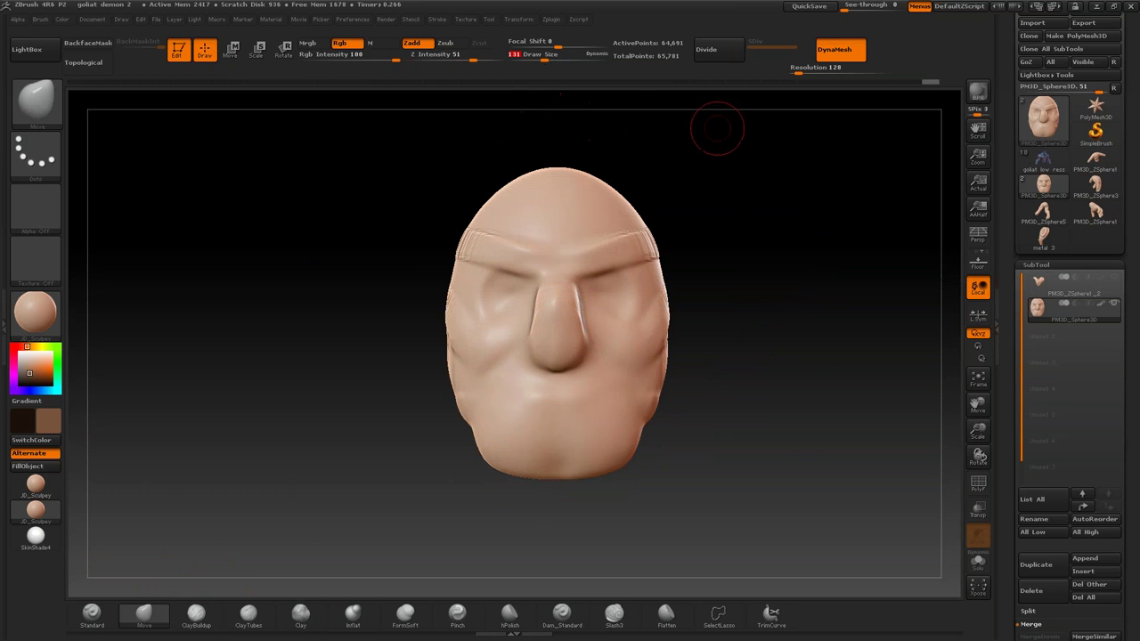
Step: With ClayBuildup at size 131, build up the nose and resculpt the mouth into a downturned, smoothed lip
left_click_drag(718, 127, 738, 235)
left_click(196, 612)
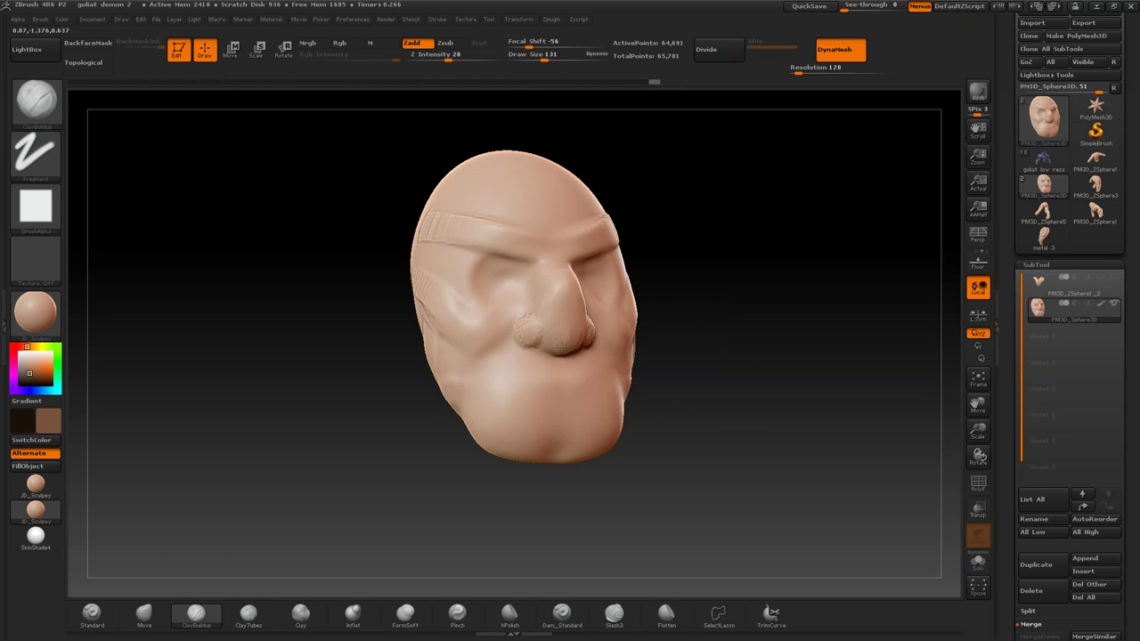
left_click_drag(392, 356, 548, 343)
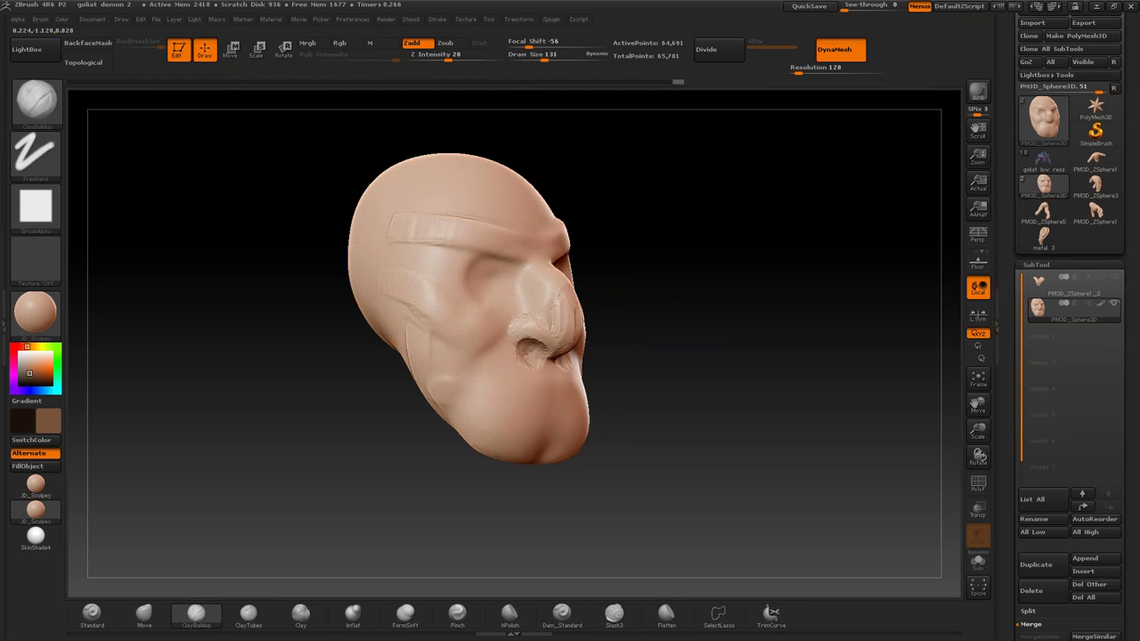
mouse_move(603, 330)
left_mouse_down()
mouse_move(543, 347)
mouse_move(623, 307)
left_mouse_up()
key("shift")
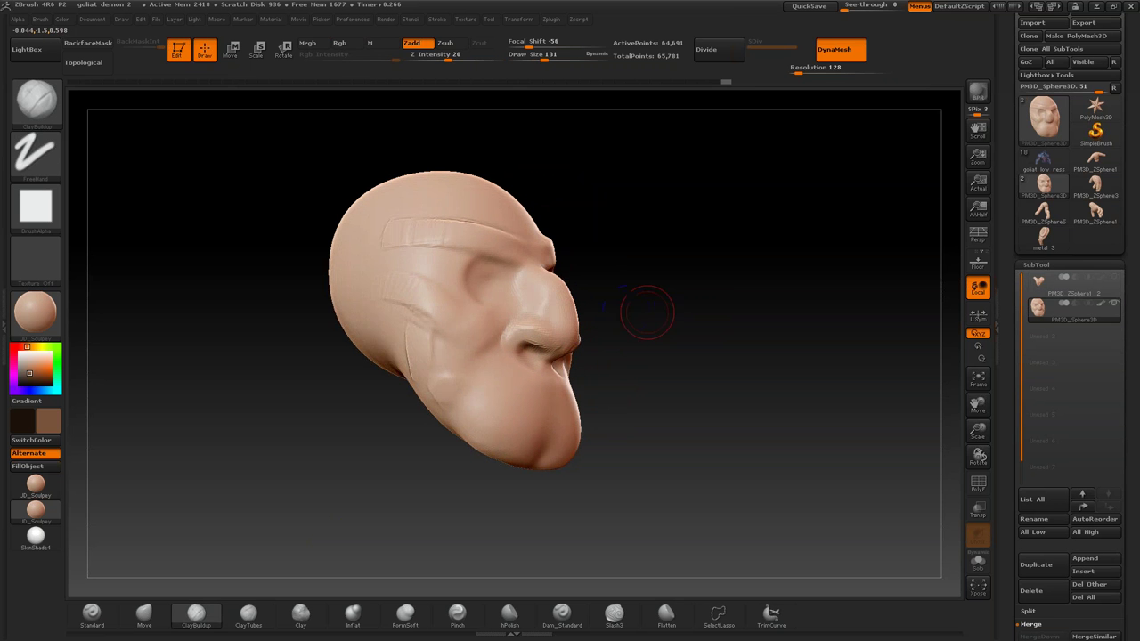
left_click_drag(530, 306, 633, 323)
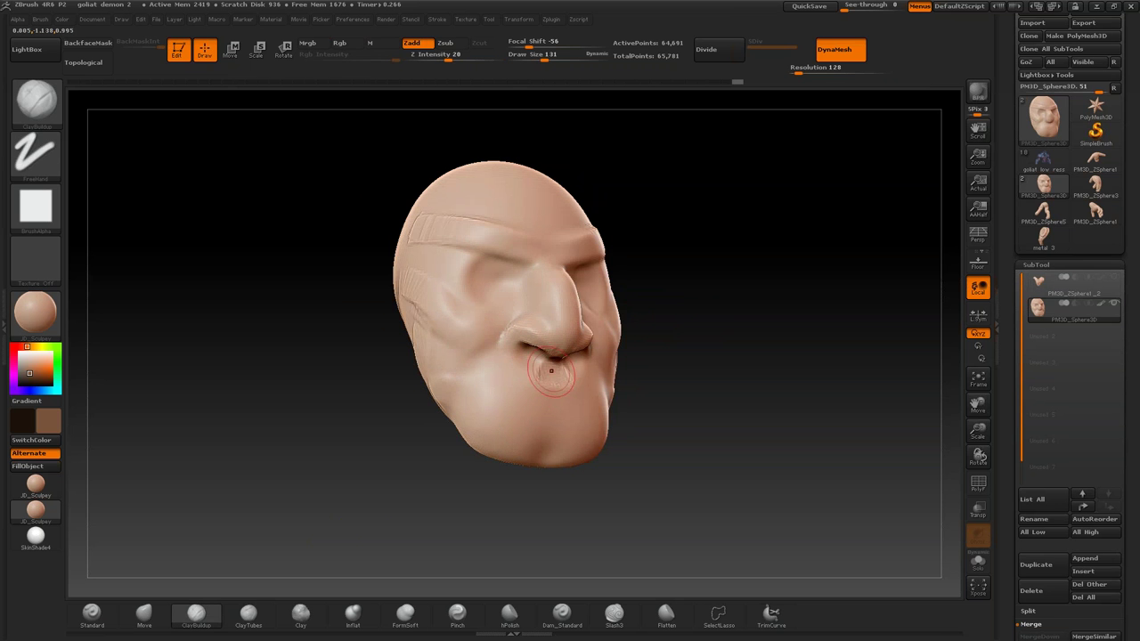
mouse_move(547, 380)
left_mouse_down()
mouse_move(515, 399)
mouse_move(483, 389)
left_mouse_up()
key("shift")
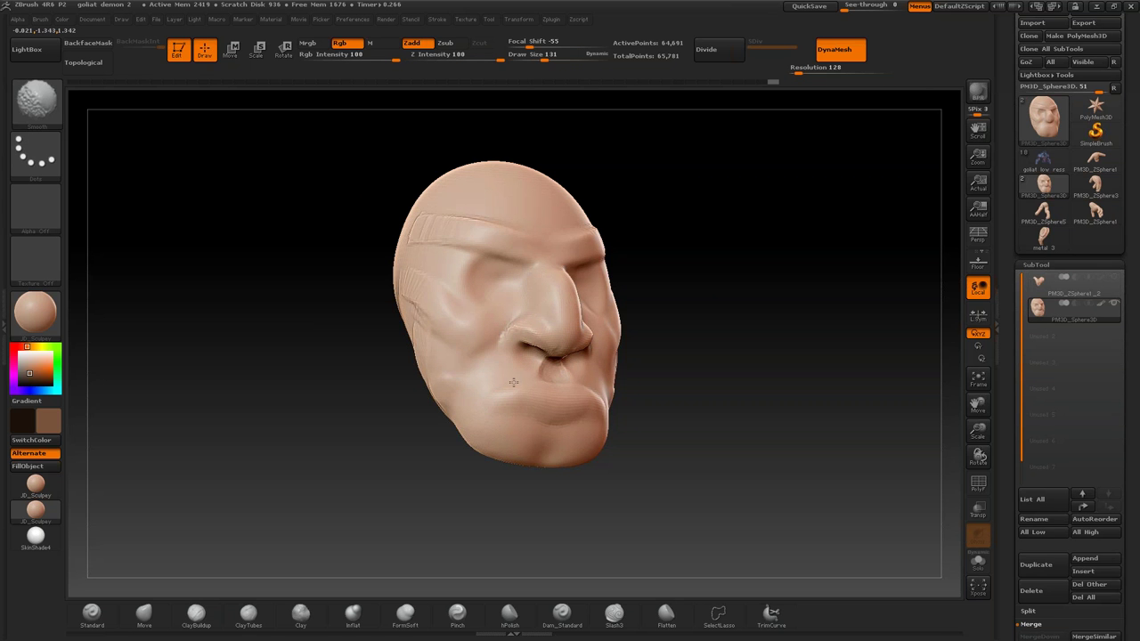
Step: Build up a heavier brow ridge and smooth it with a larger brush
mouse_move(574, 244)
left_mouse_down("shift")
mouse_move(677, 232)
mouse_move(474, 165)
left_mouse_up("shift")
left_click_drag(576, 243, 634, 234)
left_click_drag(703, 240, 739, 227)
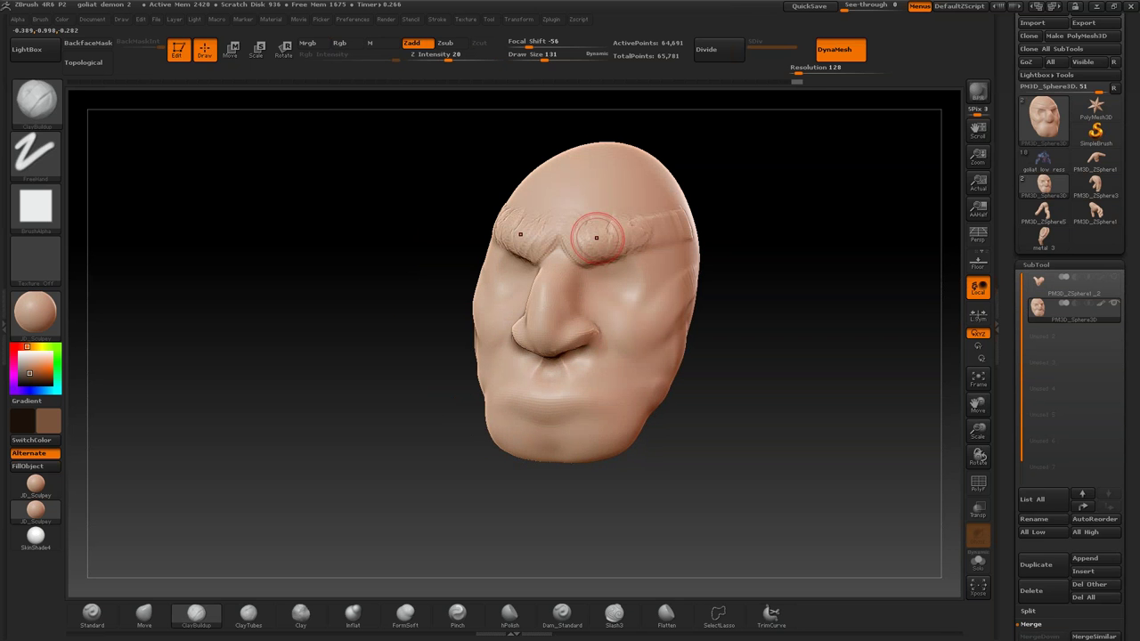
mouse_move(615, 231)
left_mouse_down()
mouse_move(583, 218)
mouse_move(614, 236)
left_mouse_up()
left_click_drag(534, 249, 574, 255, "shift")
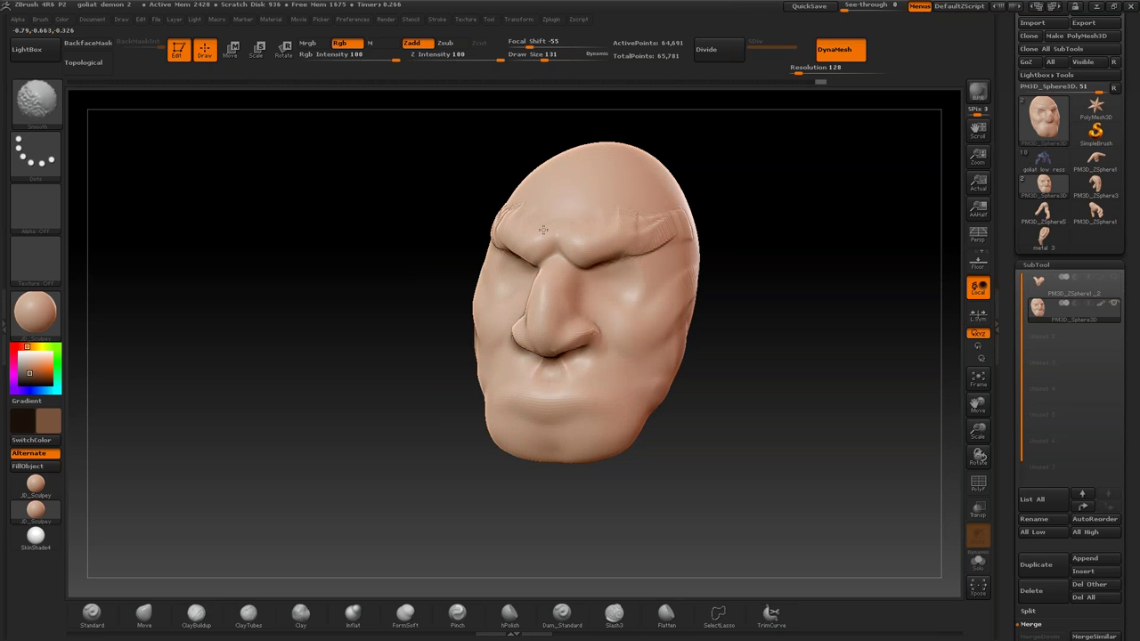
mouse_move(649, 231)
left_mouse_down("shift")
mouse_move(719, 199)
mouse_move(623, 133)
left_mouse_up("shift")
left_click_drag(534, 55, 545, 58)
Step: Carve wrinkle lines under the eyes and from the temples toward the eyes
left_click_drag(392, 294, 463, 267)
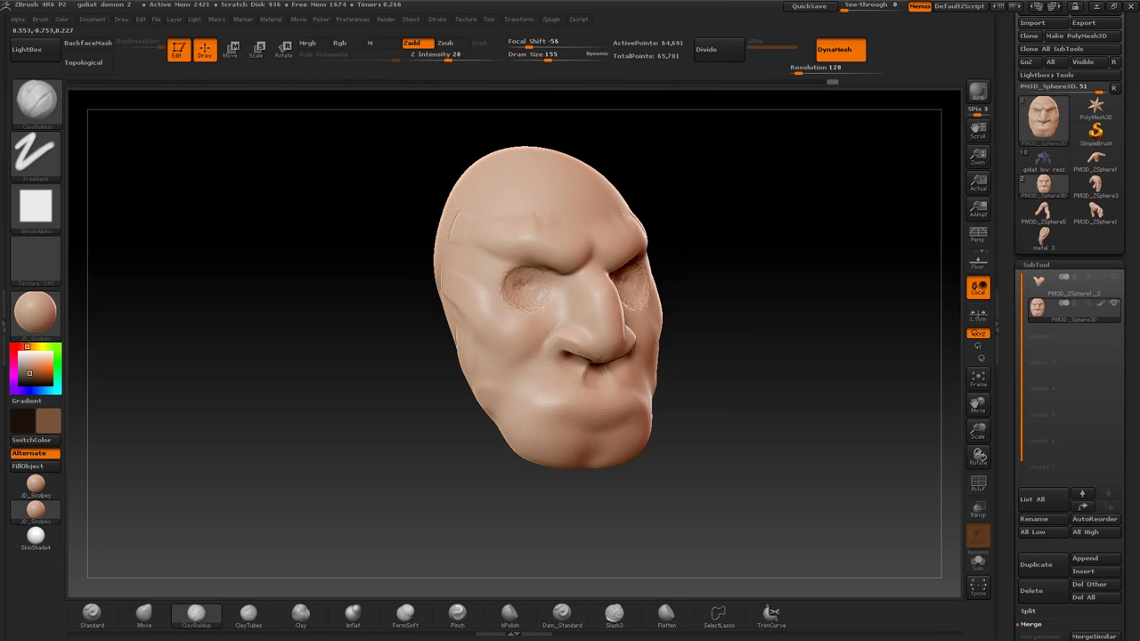
mouse_move(538, 304)
left_mouse_down()
mouse_move(503, 333)
mouse_move(463, 294)
left_mouse_up()
left_click_drag(779, 236, 683, 239)
left_click_drag(418, 274, 531, 333)
left_click_drag(719, 331, 627, 343)
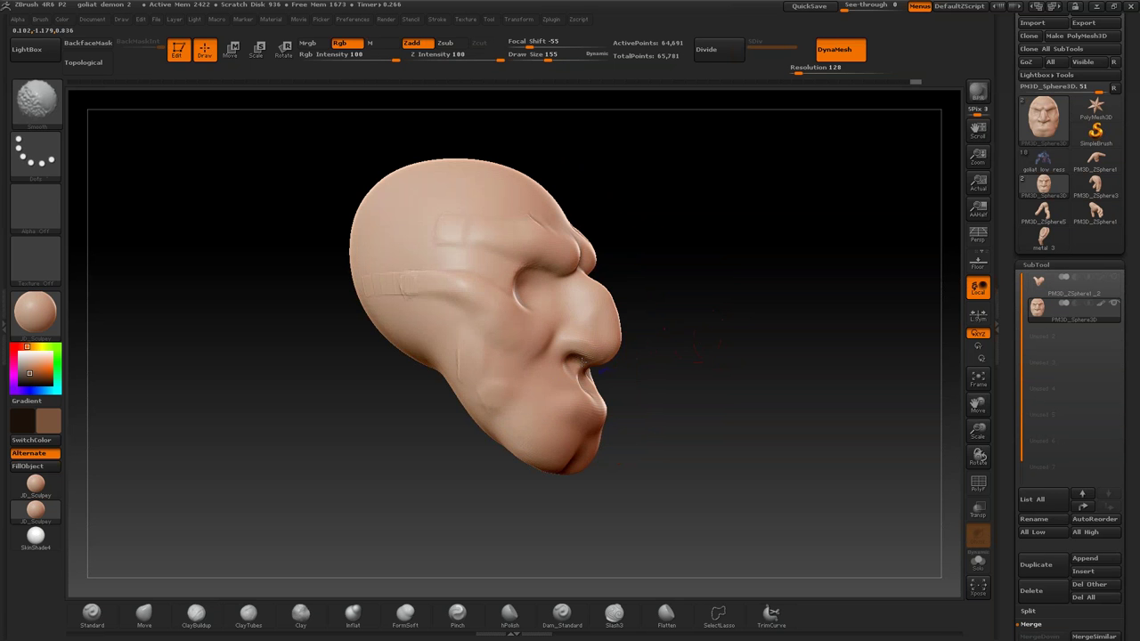
Step: Return to ClayBuildup (BC), smooth the head's sides, zoom in closer and greatly enlarge the brush
key("b")
key("c")
key("b")
mouse_move(746, 297)
left_mouse_down()
mouse_move(877, 341)
mouse_move(817, 348)
left_mouse_up()
key("shift")
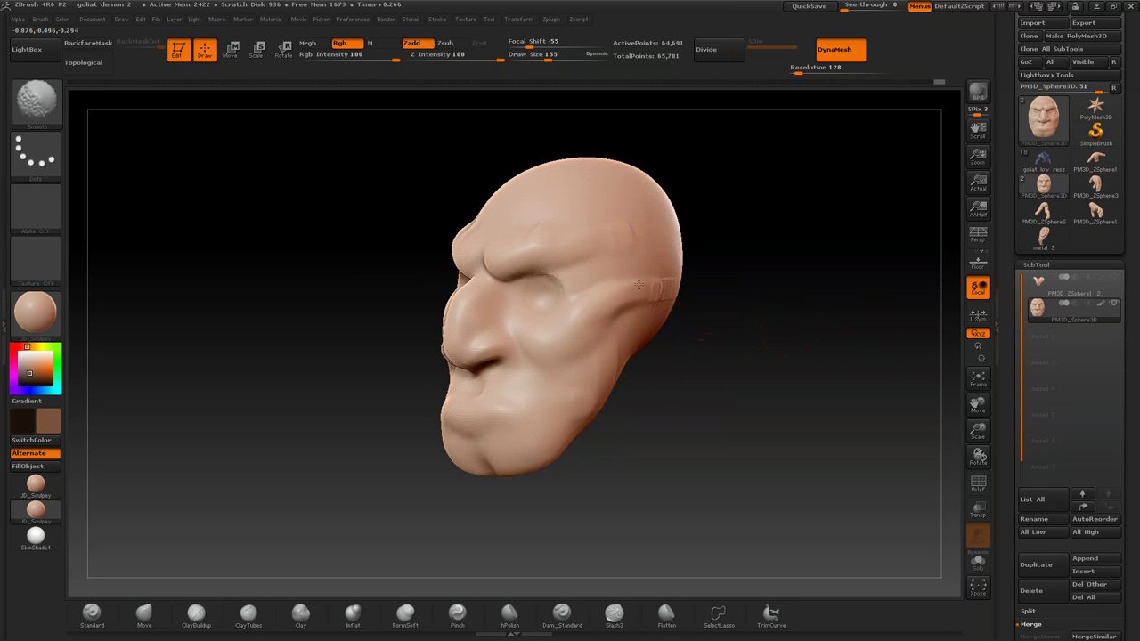
left_click_drag(657, 252, 751, 368)
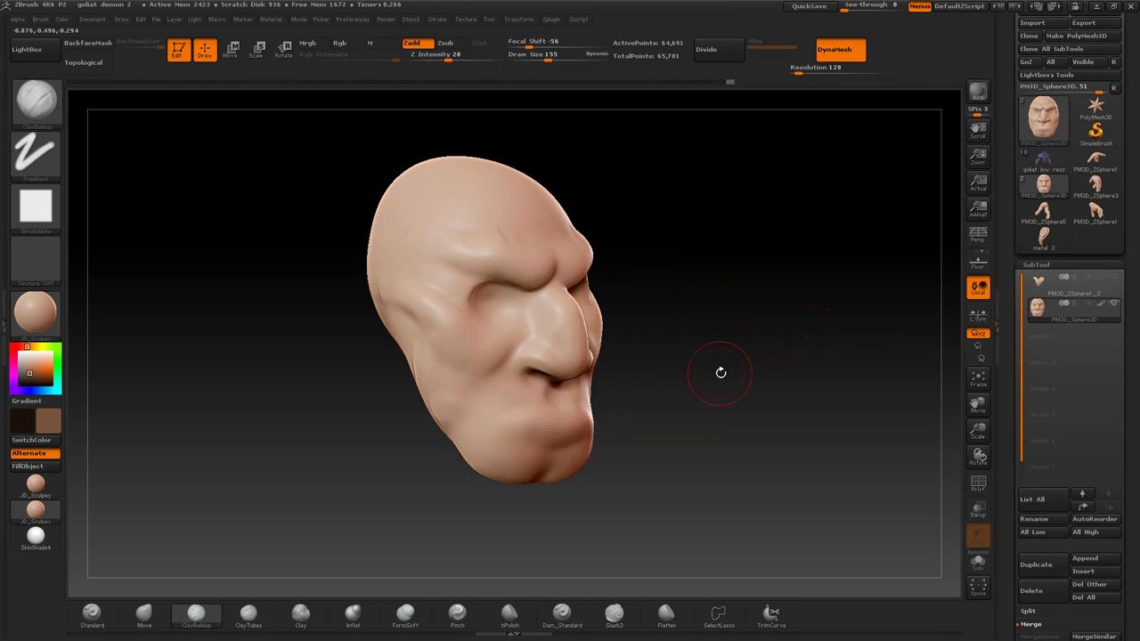
mouse_move(913, 446)
left_mouse_down("alt")
mouse_move(849, 392)
mouse_move(428, 119)
left_mouse_up("alt")
left_click_drag(679, 285, 717, 298)
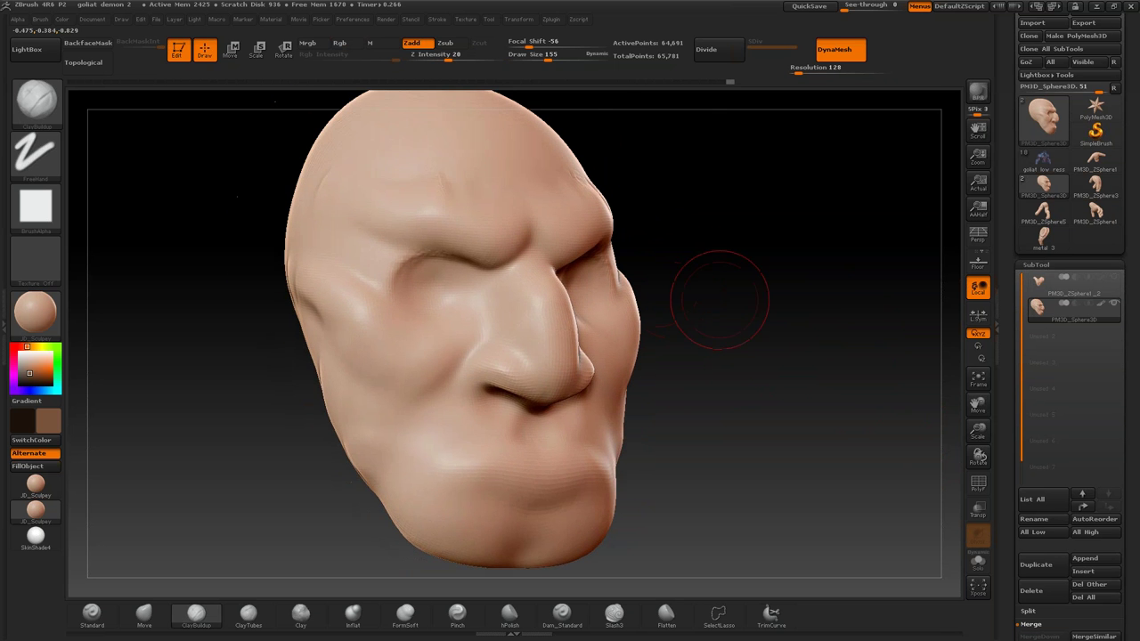
Step: Switch to the Move brush, adjust its Draw Size, and turn the head to face front
mouse_move(545, 55)
left_mouse_down()
mouse_move(554, 60)
mouse_move(533, 60)
left_mouse_up()
left_click_drag(222, 267, 619, 338)
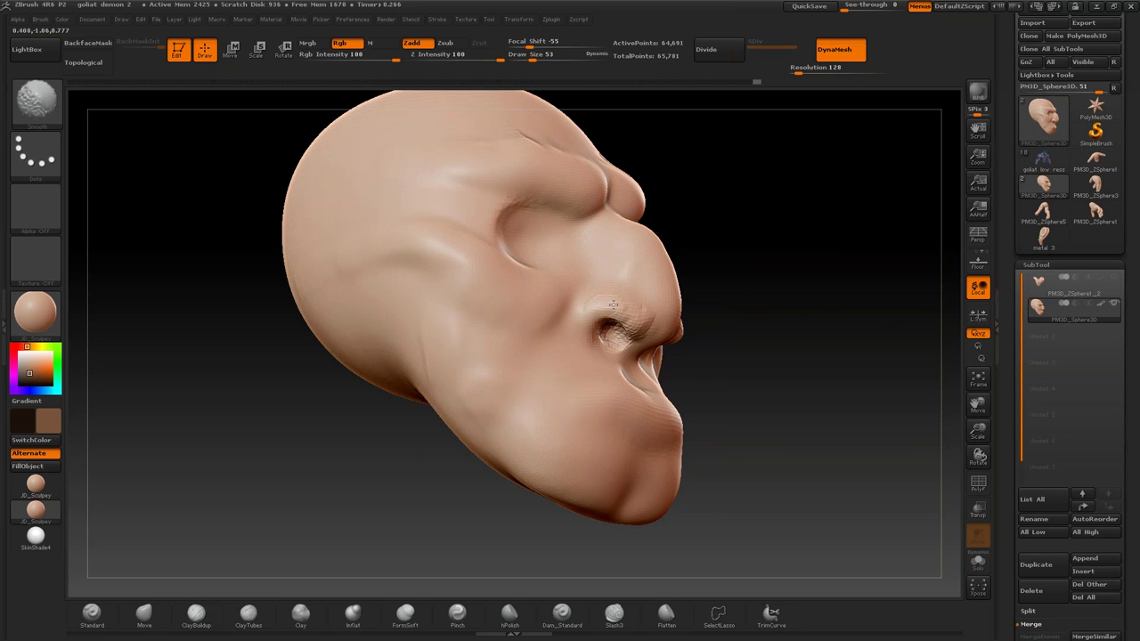
mouse_move(499, 401)
left_mouse_down("shift")
mouse_move(390, 399)
mouse_move(514, 381)
left_mouse_up("shift")
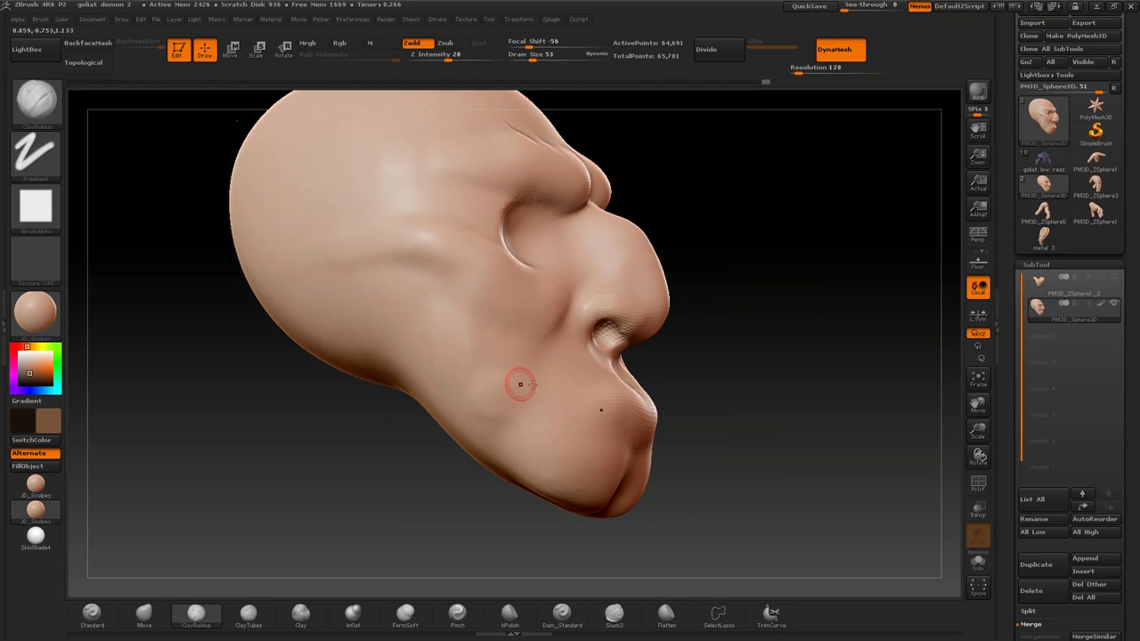
left_click(144, 612)
mouse_move(542, 62)
left_mouse_down()
mouse_move(530, 60)
mouse_move(552, 57)
left_mouse_up()
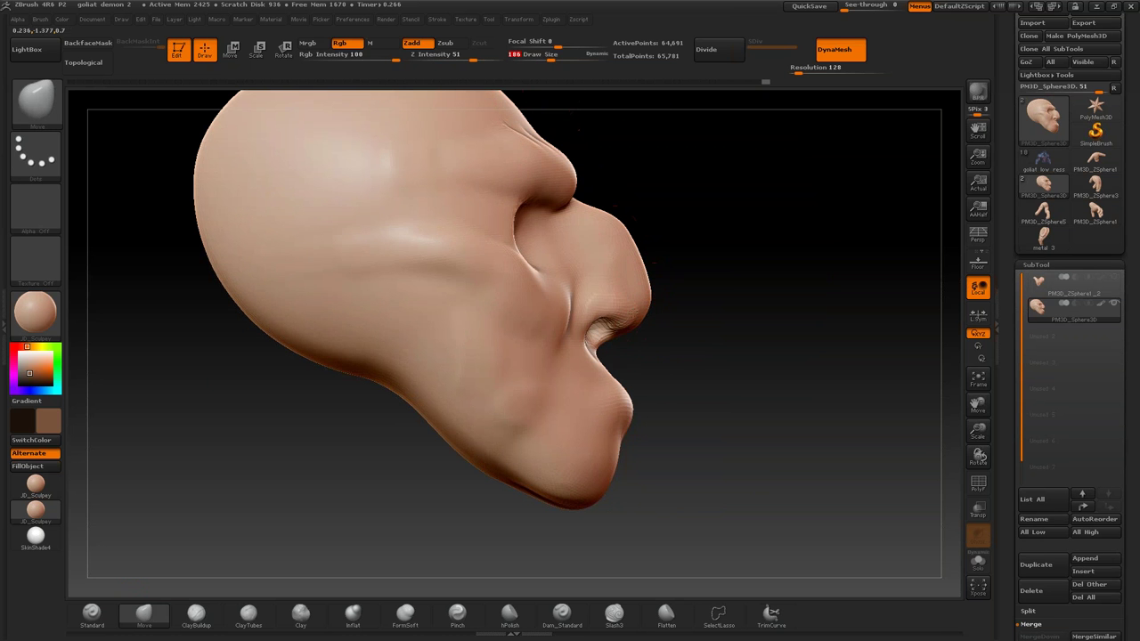
left_click_drag(713, 295, 128, 561)
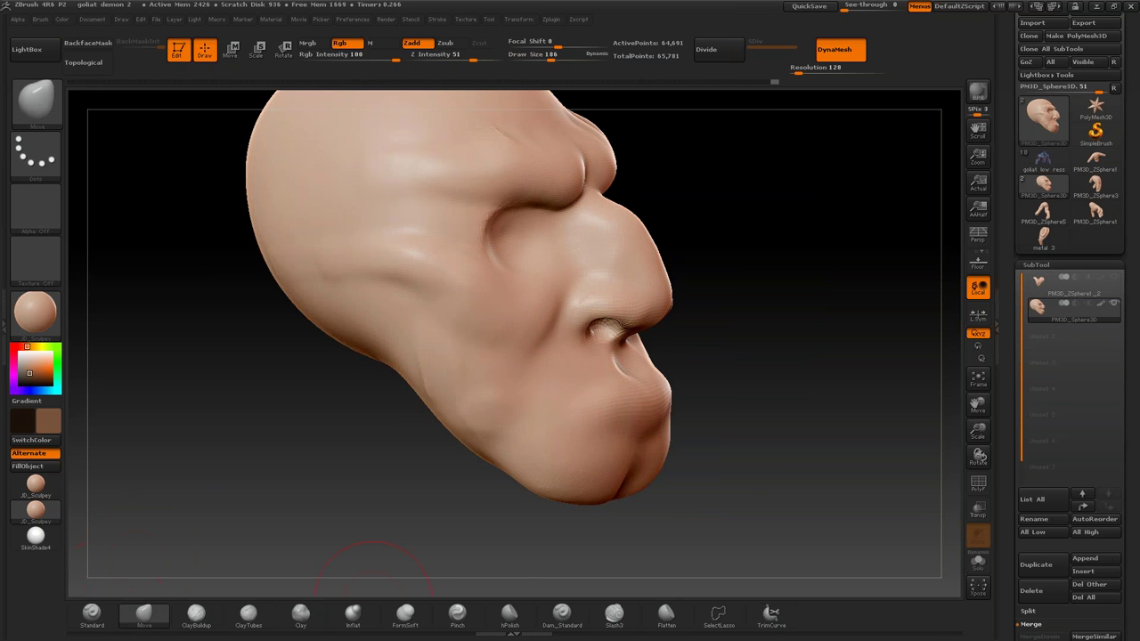
Step: Pull the nose, lips and lower face broader, checking from three-quarter, profile and front views
mouse_move(799, 282)
left_mouse_down()
mouse_move(267, 348)
mouse_move(353, 504)
left_mouse_up()
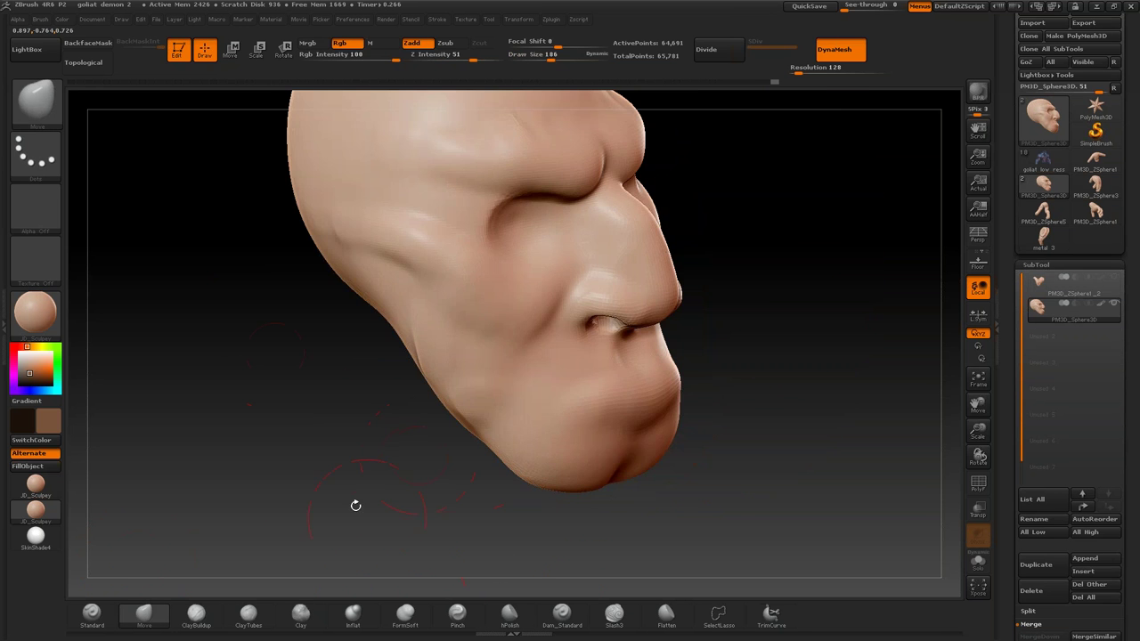
mouse_move(798, 315)
left_mouse_down()
mouse_move(719, 330)
mouse_move(750, 305)
mouse_move(587, 337)
left_mouse_up()
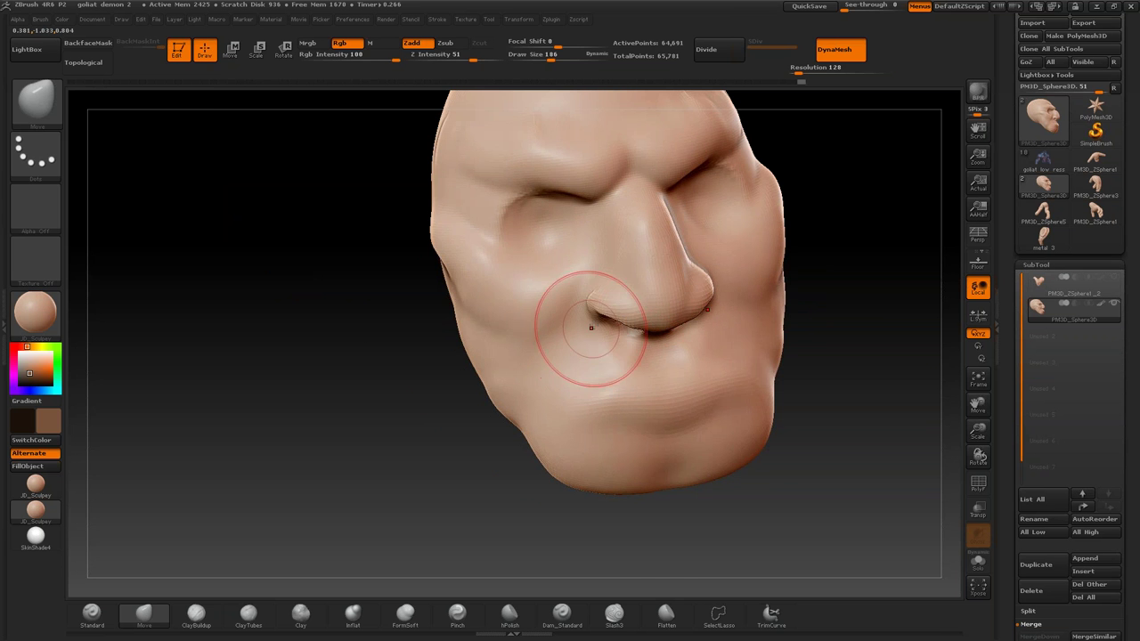
left_click_drag(895, 294, 290, 328)
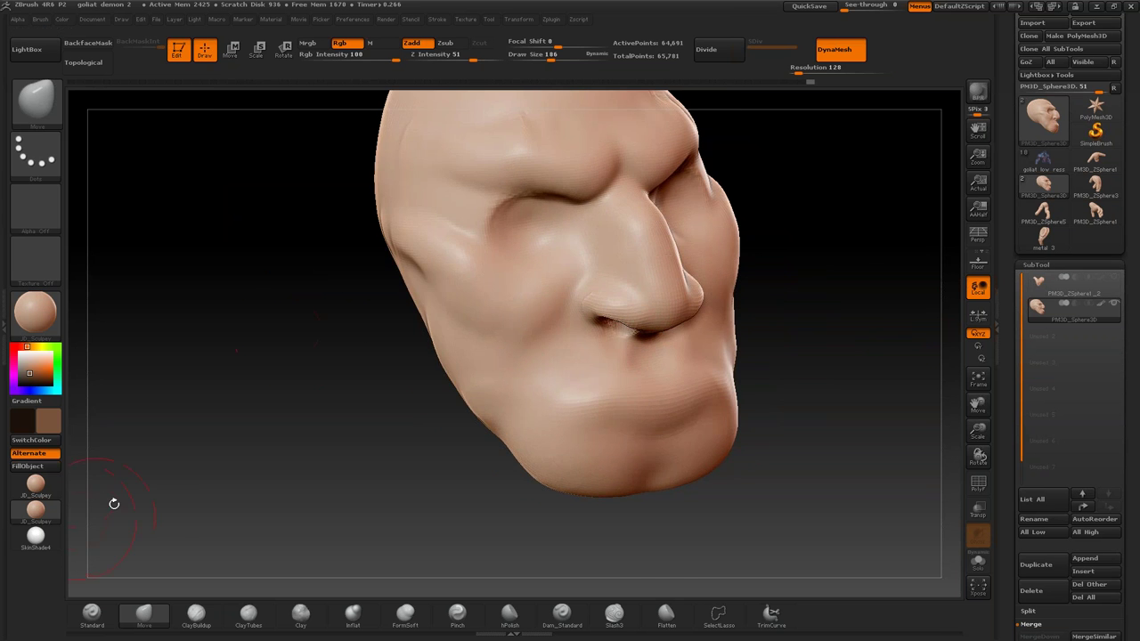
mouse_move(807, 293)
left_mouse_down()
mouse_move(786, 308)
mouse_move(674, 289)
left_mouse_up()
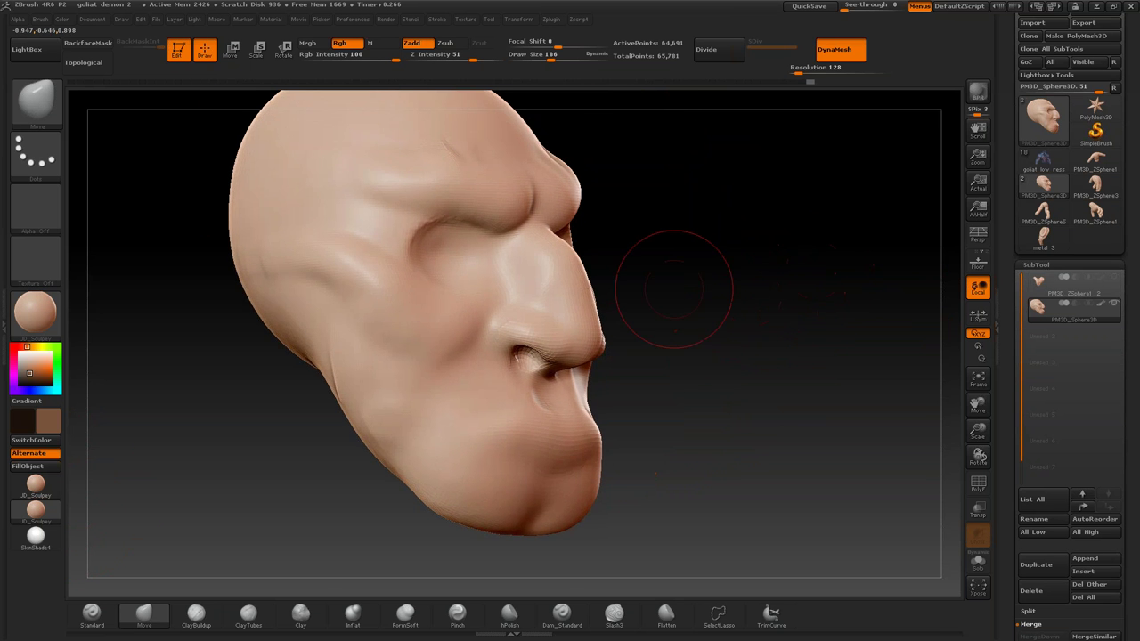
left_click_drag(737, 229, 189, 514)
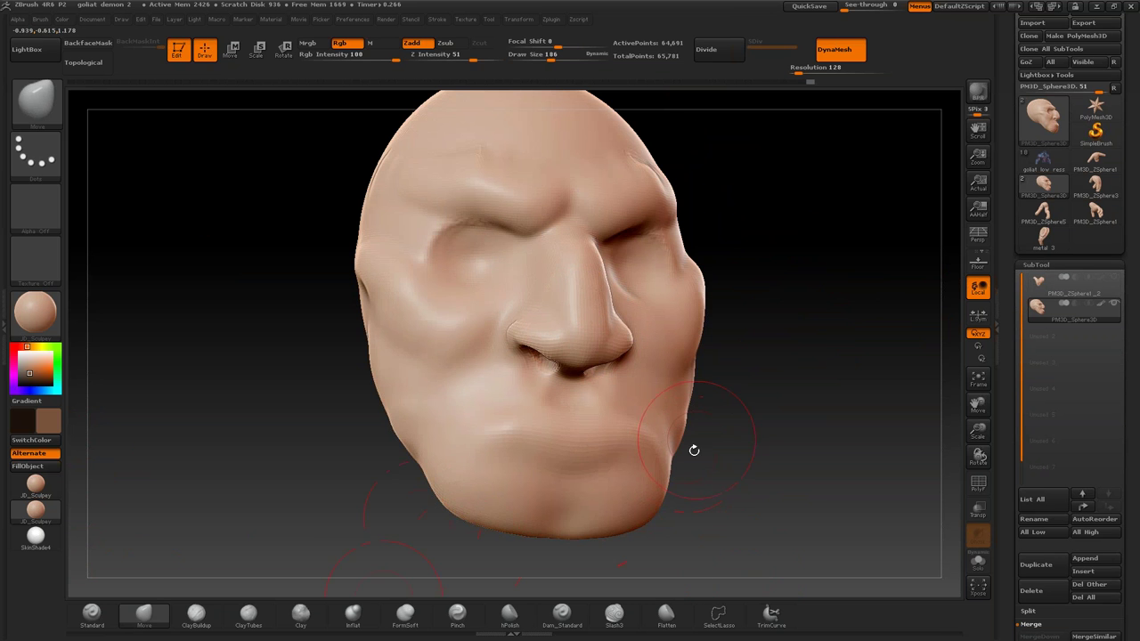
left_click_drag(795, 236, 686, 293)
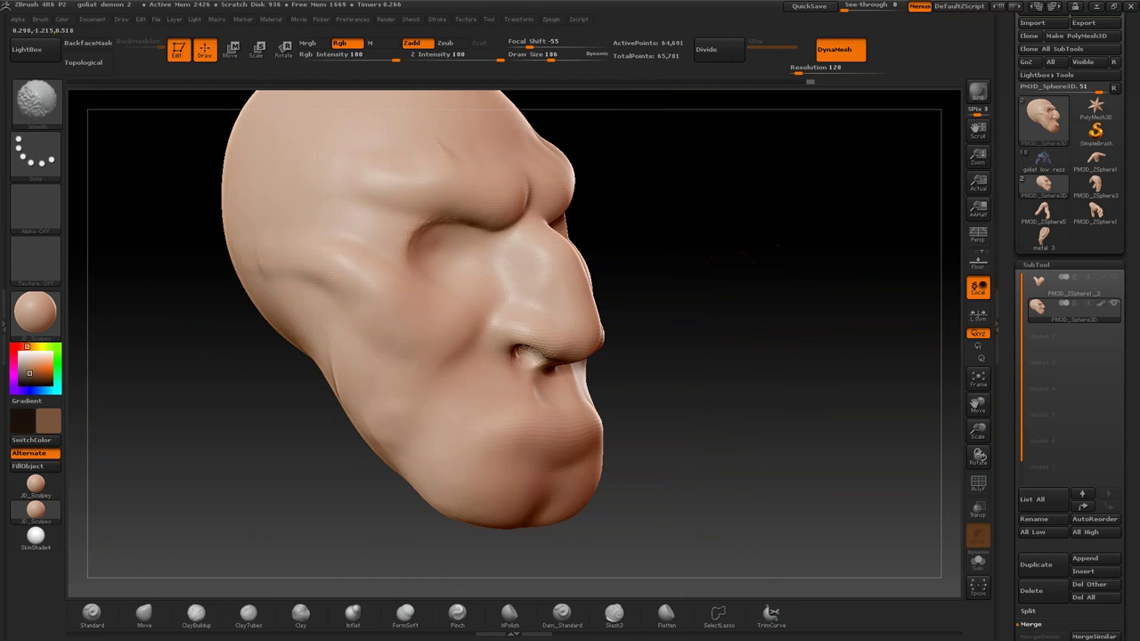
mouse_move(739, 255)
left_mouse_down()
mouse_move(784, 288)
mouse_move(805, 283)
left_mouse_up()
left_click_drag(739, 222, 695, 232)
mouse_move(784, 240)
left_mouse_down()
mouse_move(845, 261)
mouse_move(802, 280)
left_mouse_up()
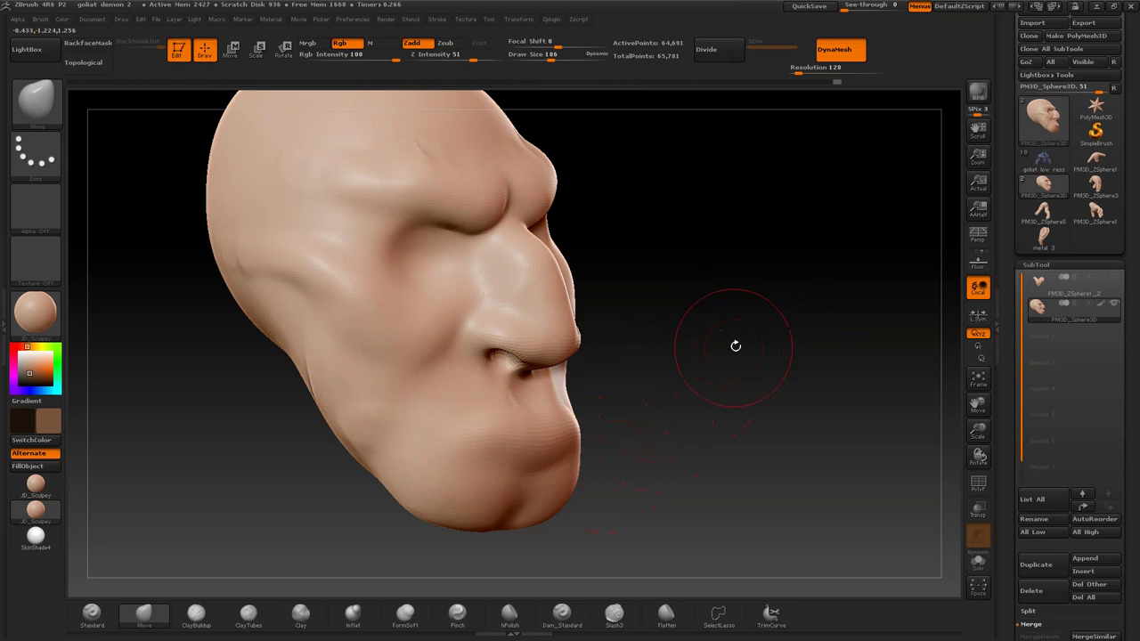
left_click_drag(734, 398, 685, 425)
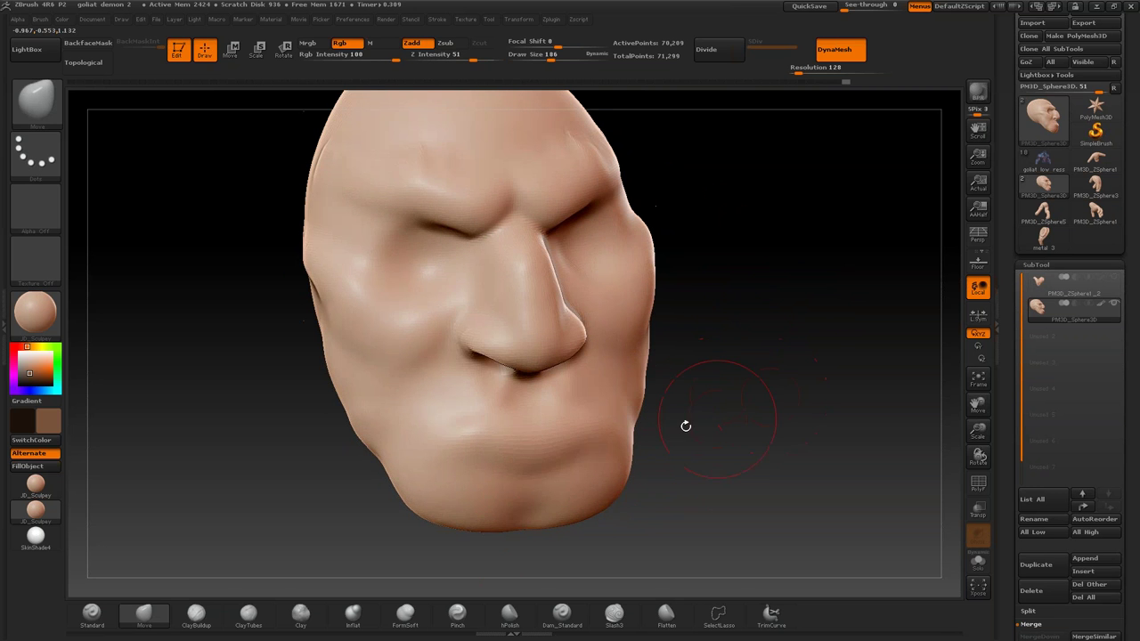
left_click(565, 617)
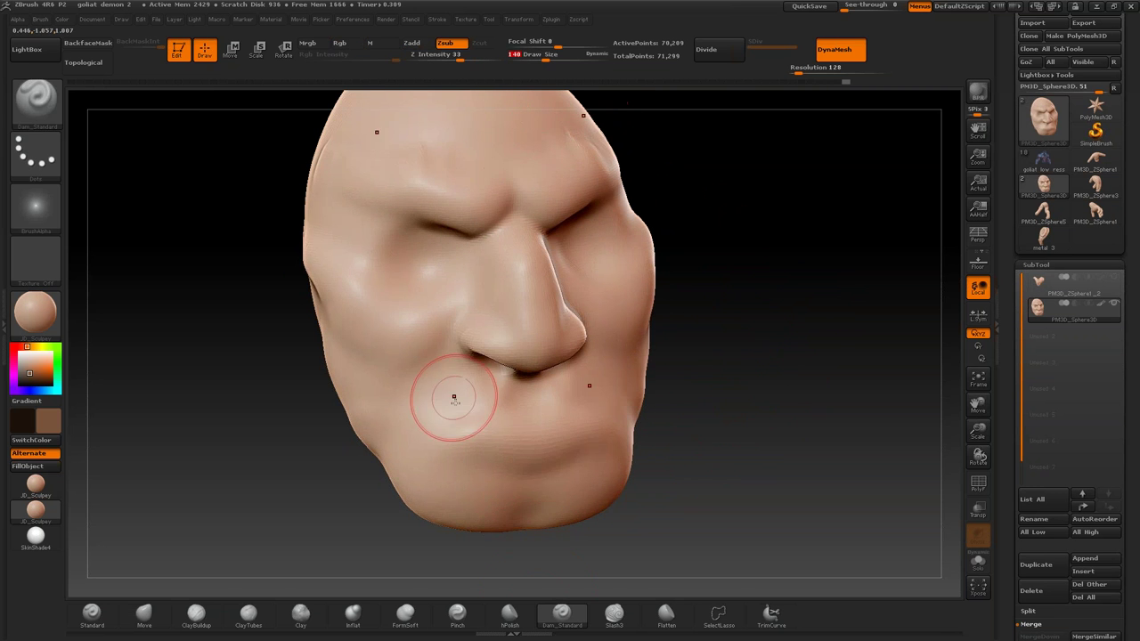
Step: Carve the mouth line and an eye-socket depression with Dam_Standard, then smooth the lips
left_click_drag(438, 448, 614, 434)
left_click_drag(437, 438, 605, 432)
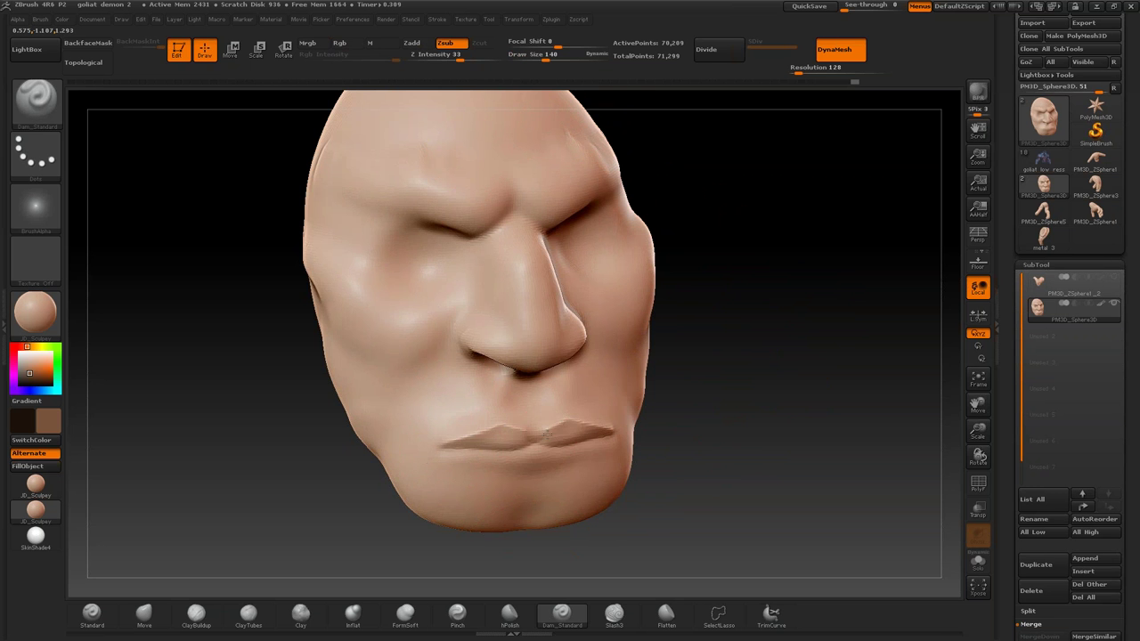
left_click_drag(294, 356, 419, 326)
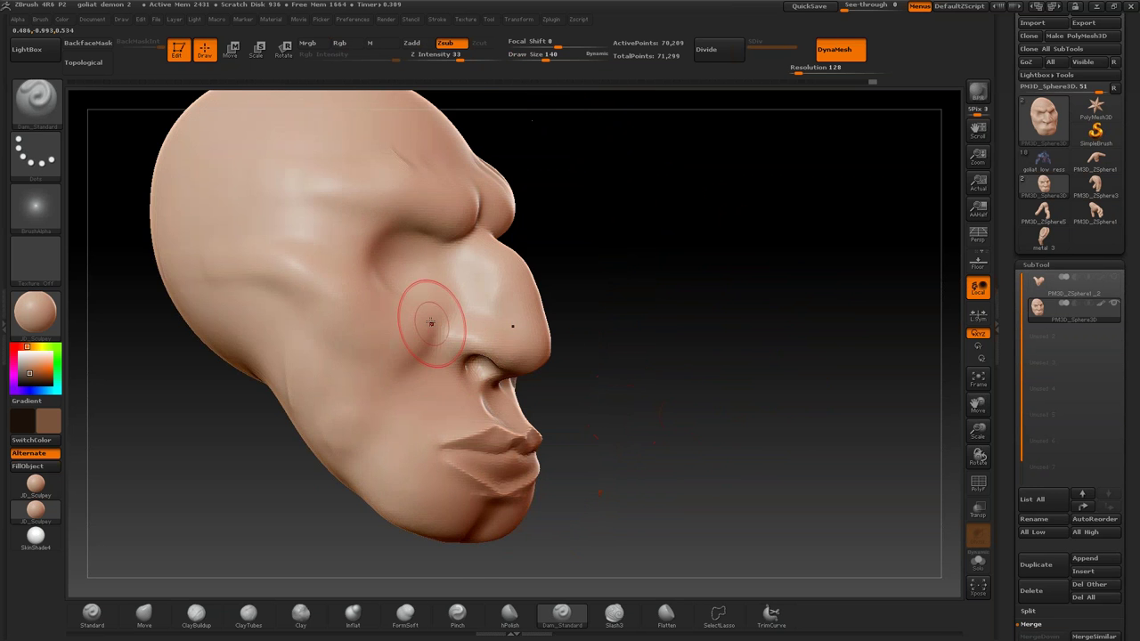
left_click_drag(656, 297, 579, 294)
left_click_drag(378, 263, 418, 267)
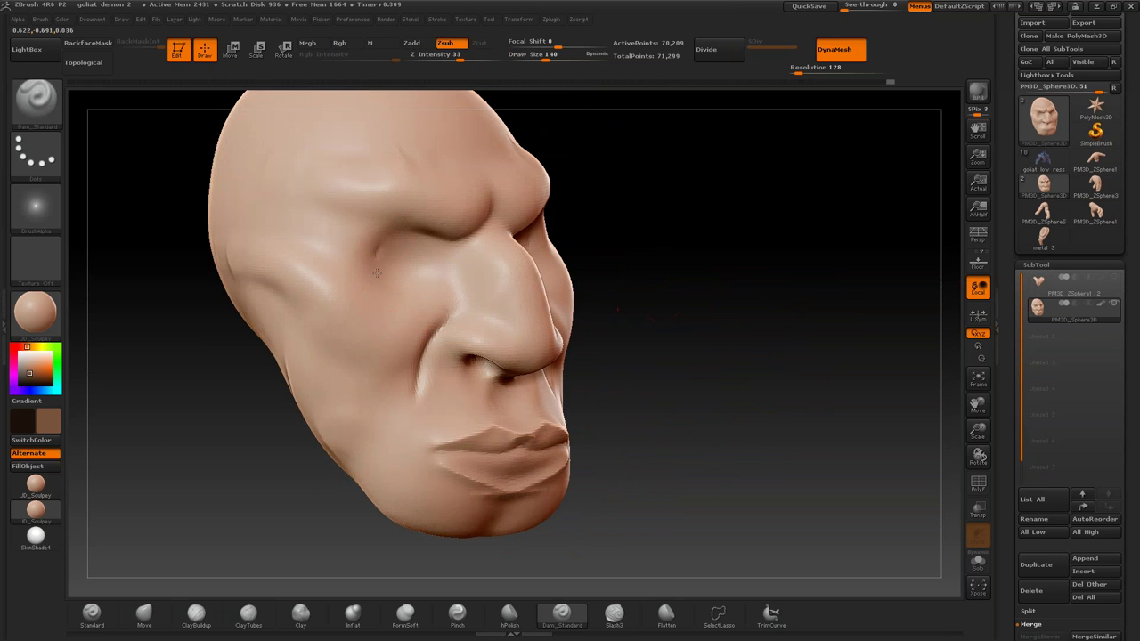
mouse_move(745, 297)
left_mouse_down()
mouse_move(516, 357)
mouse_move(715, 333)
left_mouse_up()
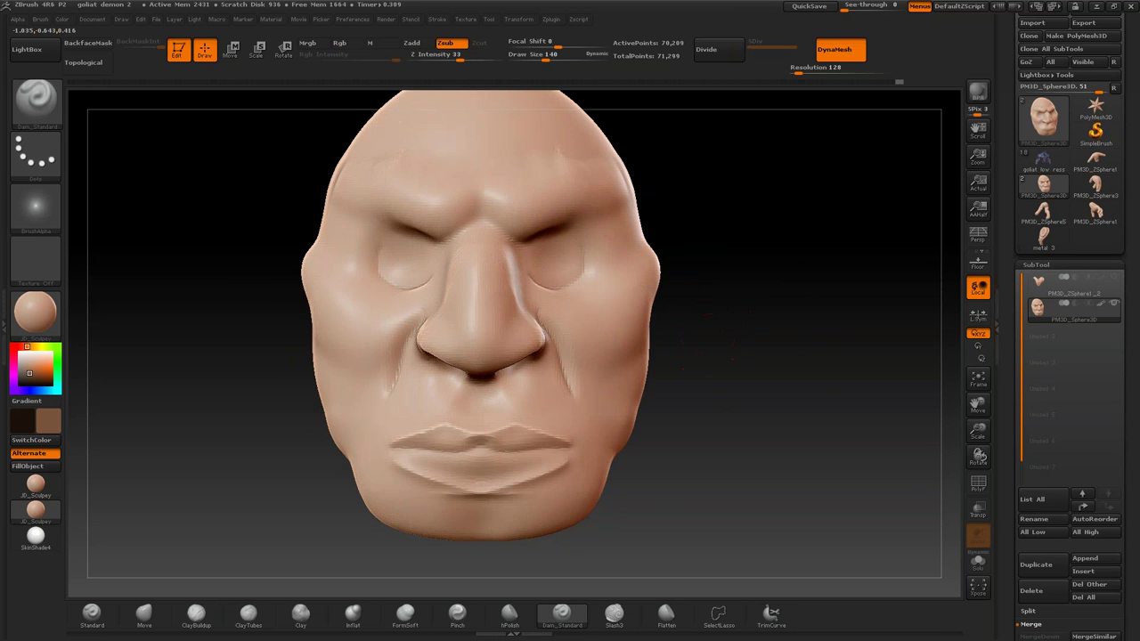
left_click_drag(487, 432, 458, 241, "shift")
left_click_drag(677, 246, 783, 246)
Step: Shrink the brush and cut a sharper crease along the lip line from right to left
mouse_move(532, 54)
left_mouse_down()
mouse_move(552, 54)
mouse_move(541, 54)
left_mouse_up()
left_click_drag(628, 209, 632, 149, "alt")
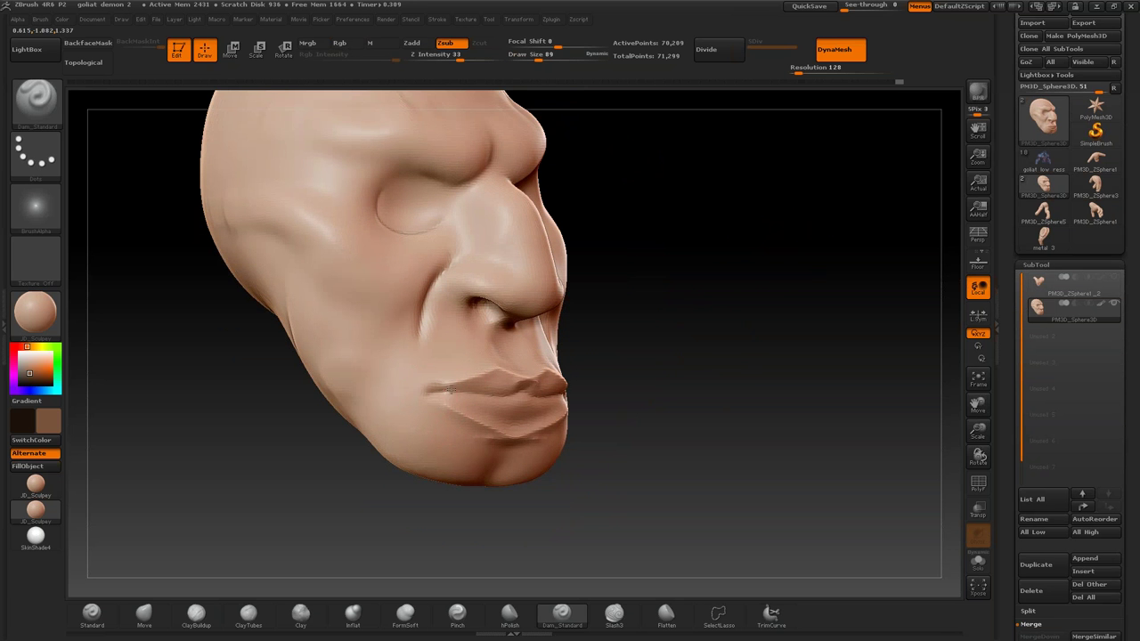
left_click_drag(472, 389, 560, 390)
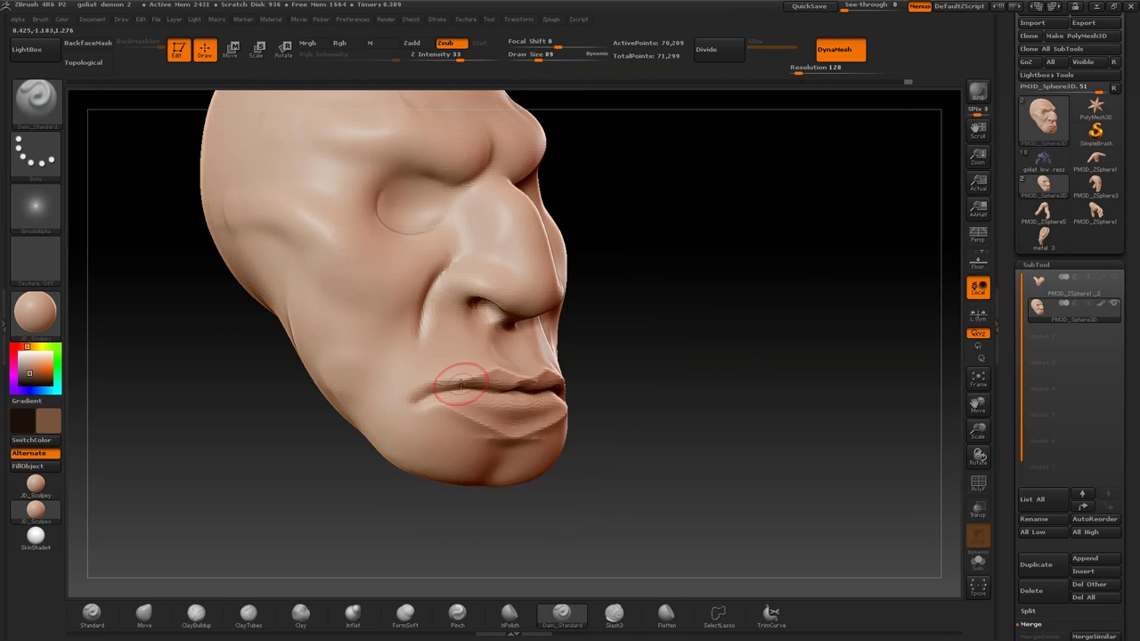
left_click_drag(483, 383, 414, 398)
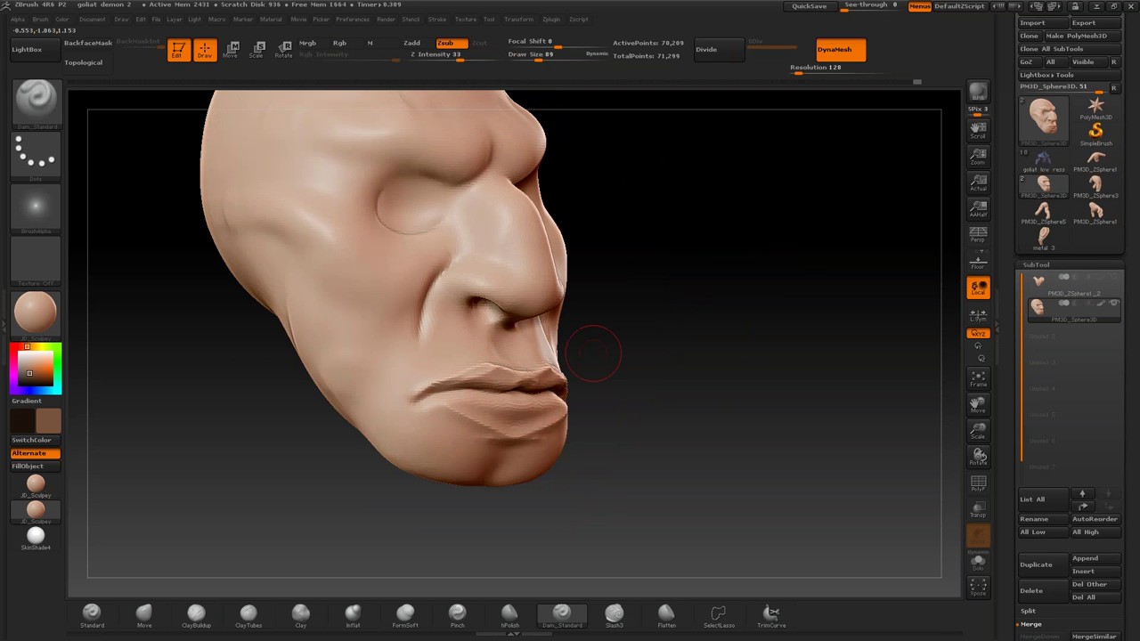
left_click_drag(585, 344, 628, 340)
left_click(440, 616)
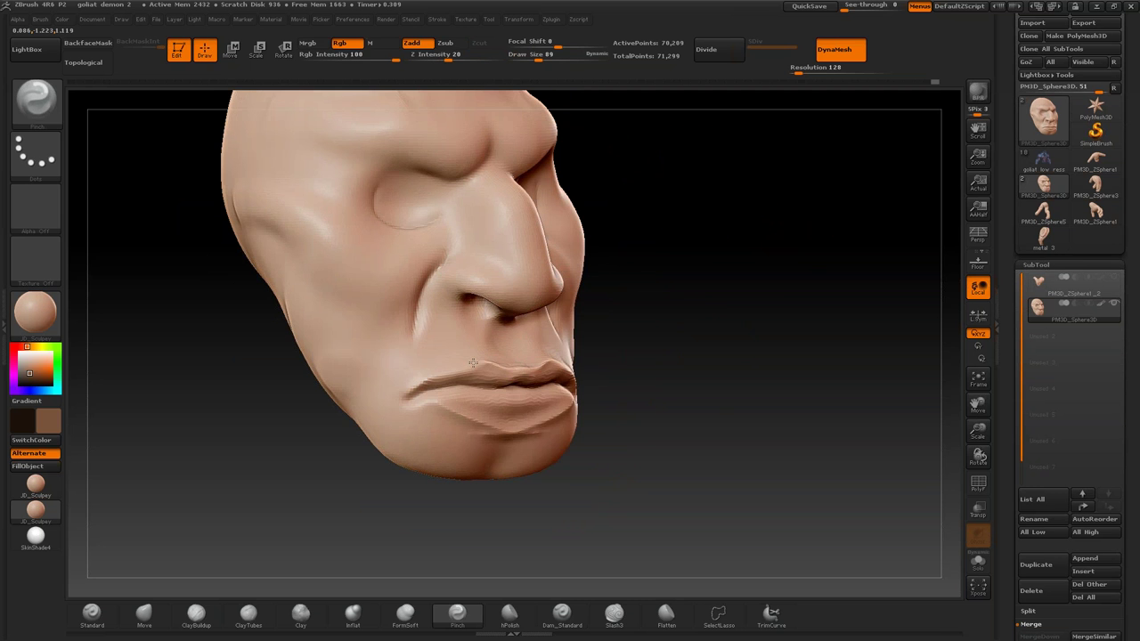
Step: Build up clay texture on the lower lip with the ClayBuildup brush
left_click_drag(445, 394, 437, 414)
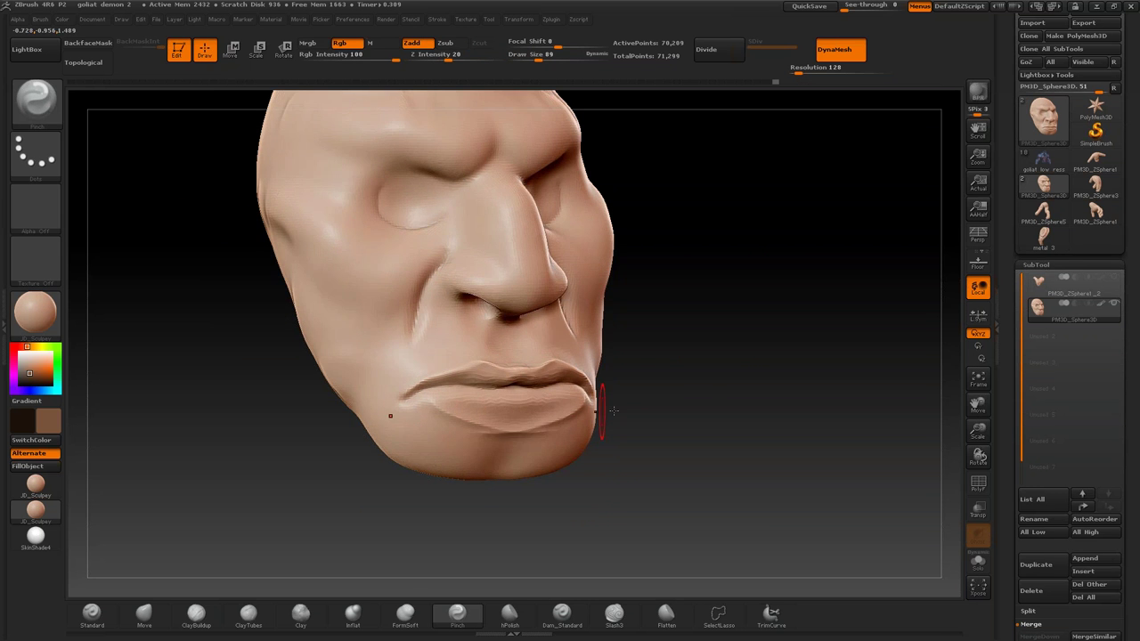
left_click_drag(623, 499, 730, 498)
left_click(195, 612)
left_click_drag(294, 569, 218, 587)
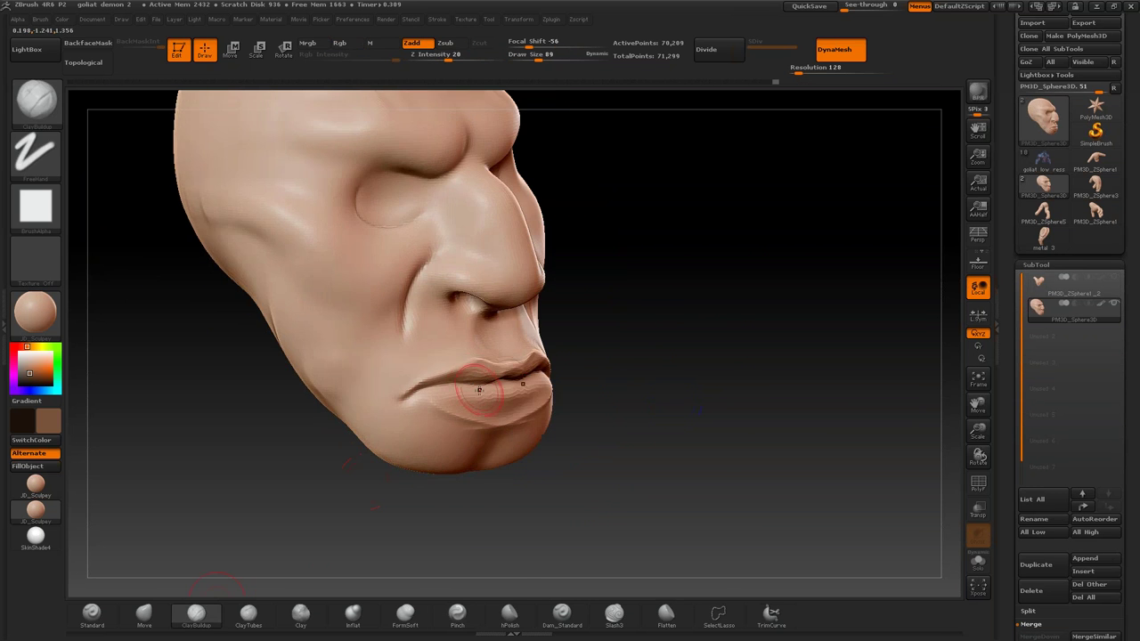
left_click_drag(501, 412, 463, 405)
left_click_drag(530, 396, 548, 378)
mouse_move(641, 383)
left_mouse_down()
mouse_move(563, 380)
mouse_move(437, 403)
left_mouse_up()
mouse_move(686, 343)
left_mouse_down()
mouse_move(646, 380)
mouse_move(472, 419)
left_mouse_up()
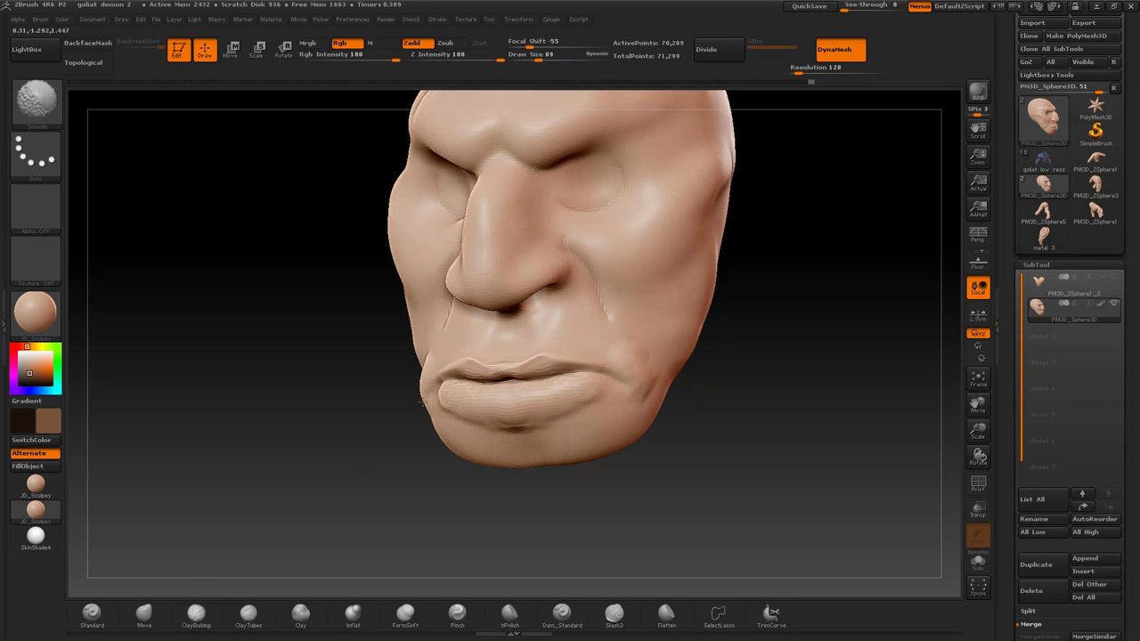
mouse_move(677, 363)
left_mouse_down()
mouse_move(852, 305)
mouse_move(695, 101)
mouse_move(445, 300)
left_mouse_up()
Step: Sculpt creases beside the nose and on the upper lip, then orbit to check the side
mouse_move(416, 350)
left_mouse_down()
mouse_move(394, 364)
mouse_move(404, 380)
mouse_move(413, 355)
left_mouse_up()
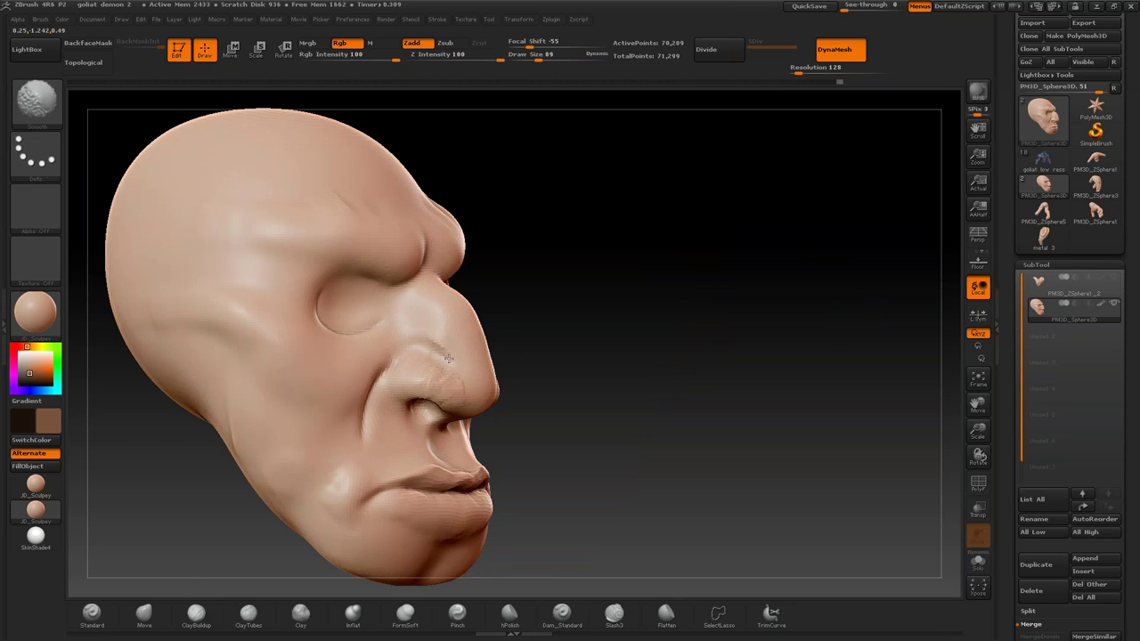
left_click_drag(623, 374, 543, 392)
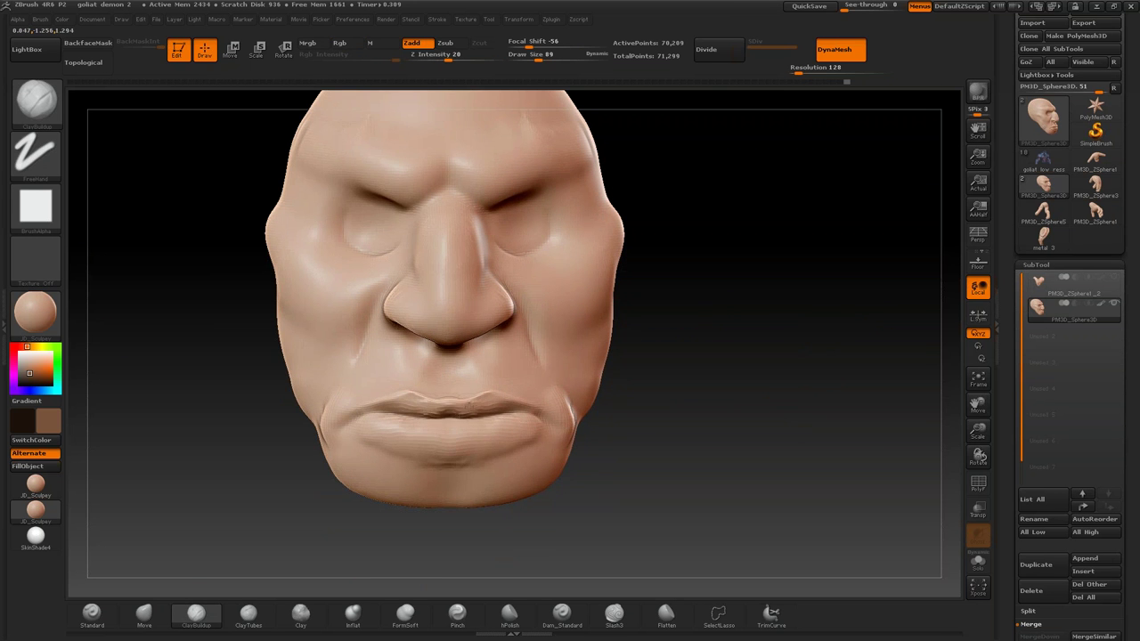
mouse_move(834, 351)
left_mouse_down()
mouse_move(789, 378)
mouse_move(663, 368)
left_mouse_up()
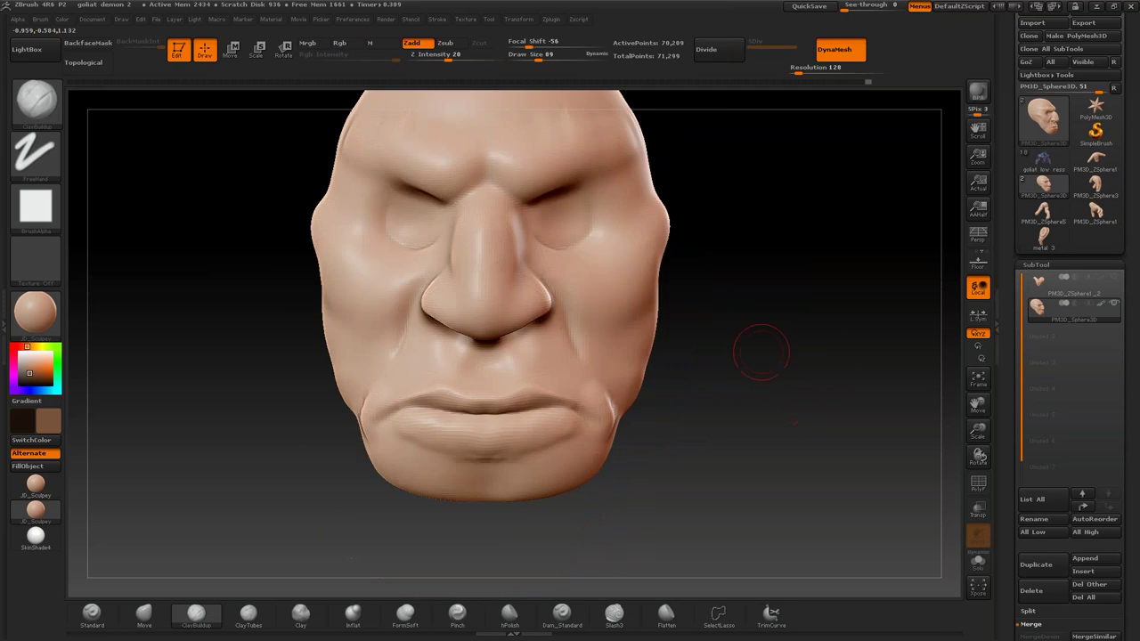
mouse_move(436, 361)
left_mouse_down()
mouse_move(442, 350)
mouse_move(463, 356)
left_mouse_up()
left_click_drag(530, 392, 509, 348, "shift")
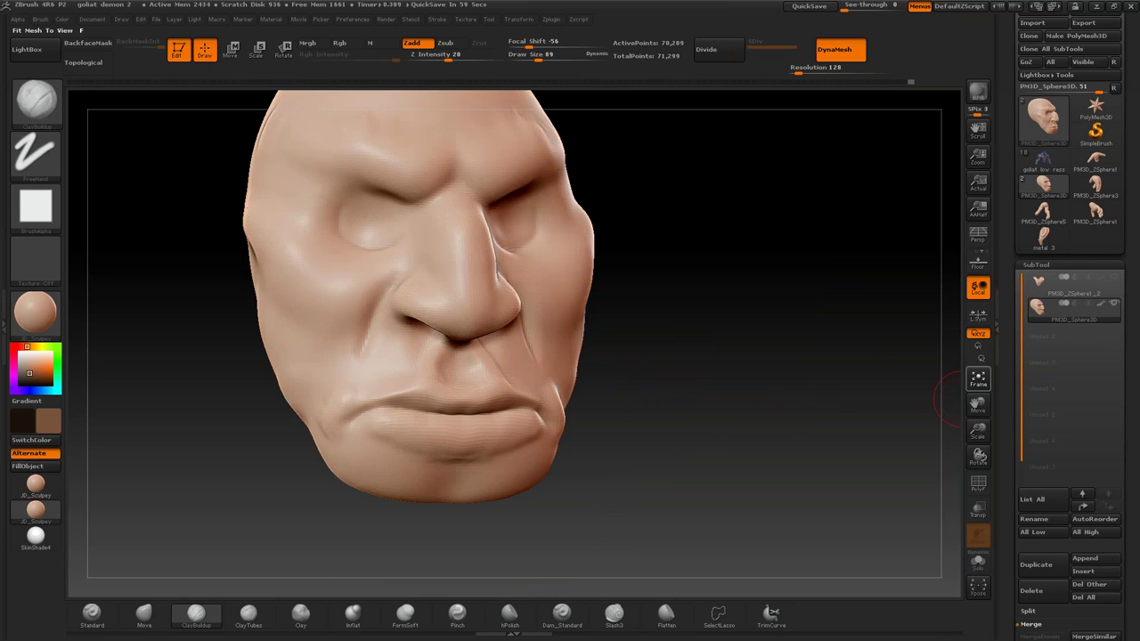
left_click_drag(978, 403, 1068, 485)
mouse_move(775, 315)
left_mouse_down()
mouse_move(803, 342)
mouse_move(778, 348)
left_mouse_up()
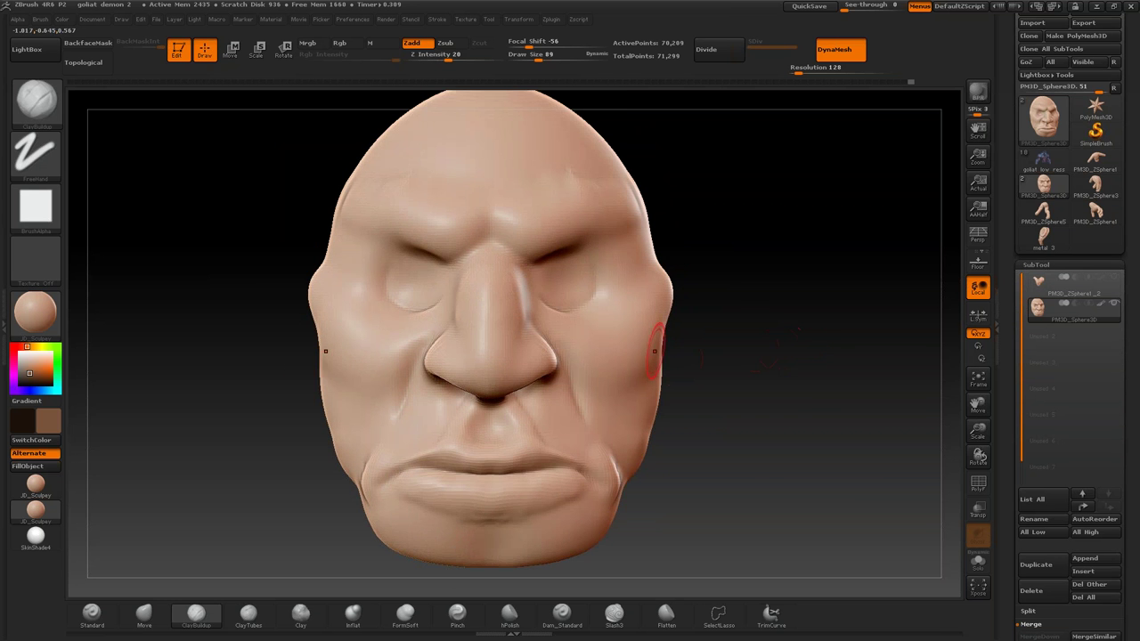
mouse_move(775, 419)
left_mouse_down()
mouse_move(808, 424)
mouse_move(791, 409)
left_mouse_up()
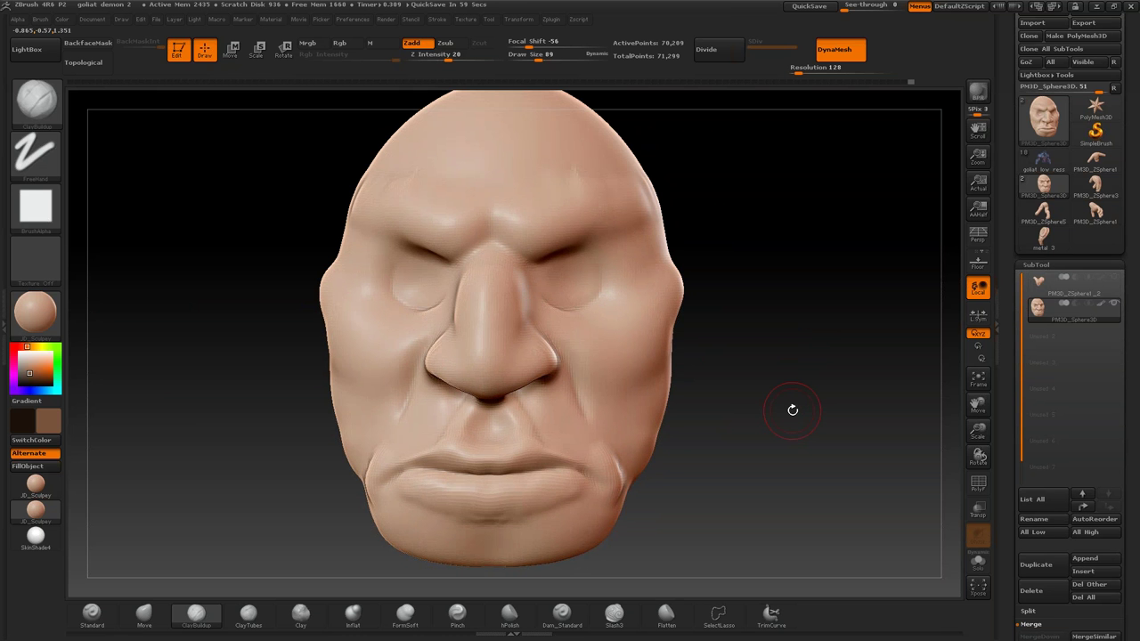
mouse_move(772, 420)
left_mouse_down()
mouse_move(752, 414)
mouse_move(758, 400)
mouse_move(784, 399)
mouse_move(795, 416)
left_mouse_up()
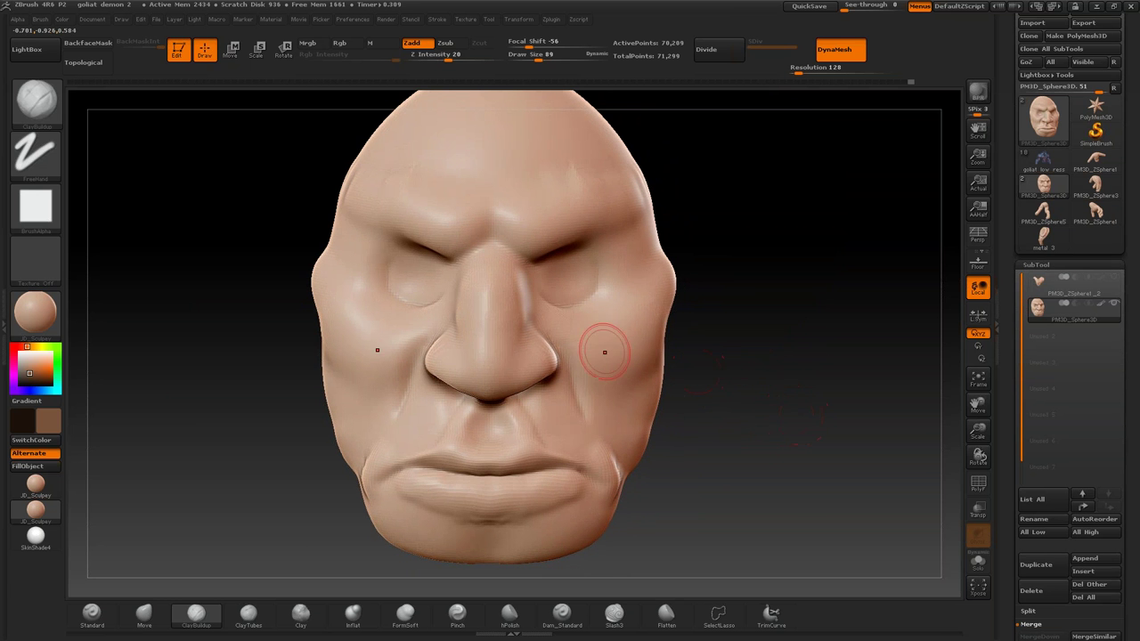
Step: Duplicate the head subtool and reselect the original PM3D_Sphere3D
left_click(1037, 564)
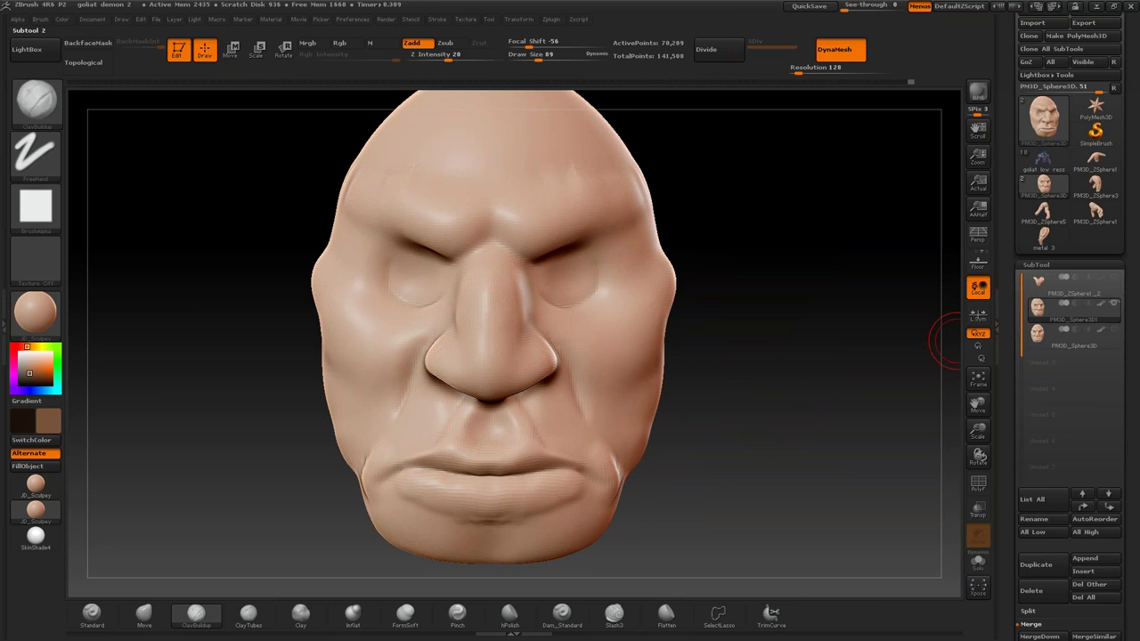
left_click(1112, 332)
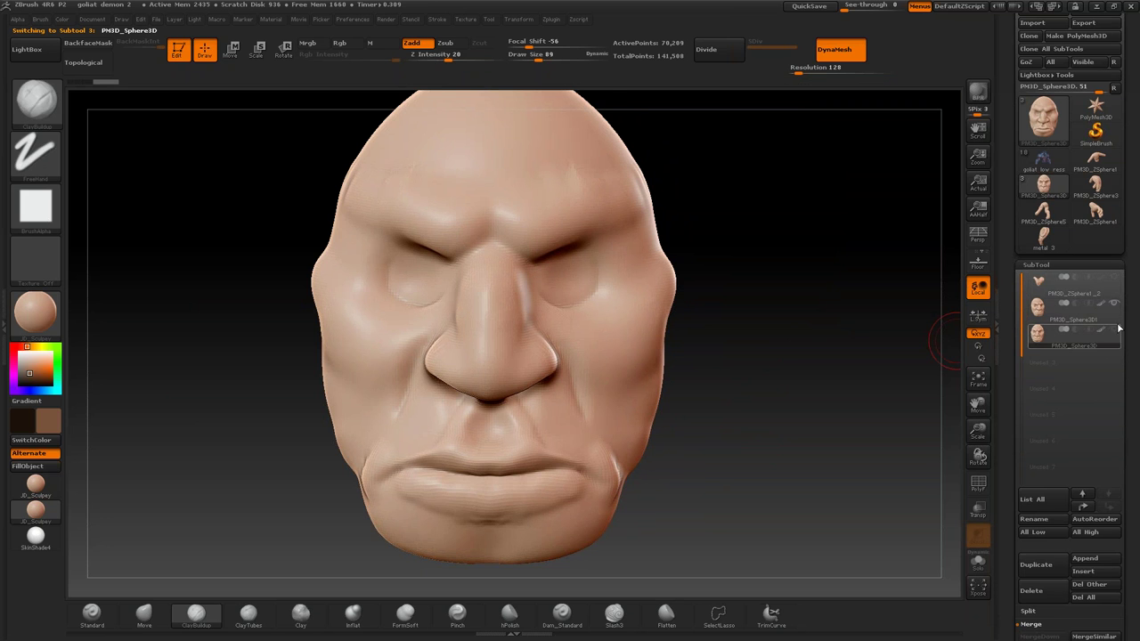
left_click(520, 19)
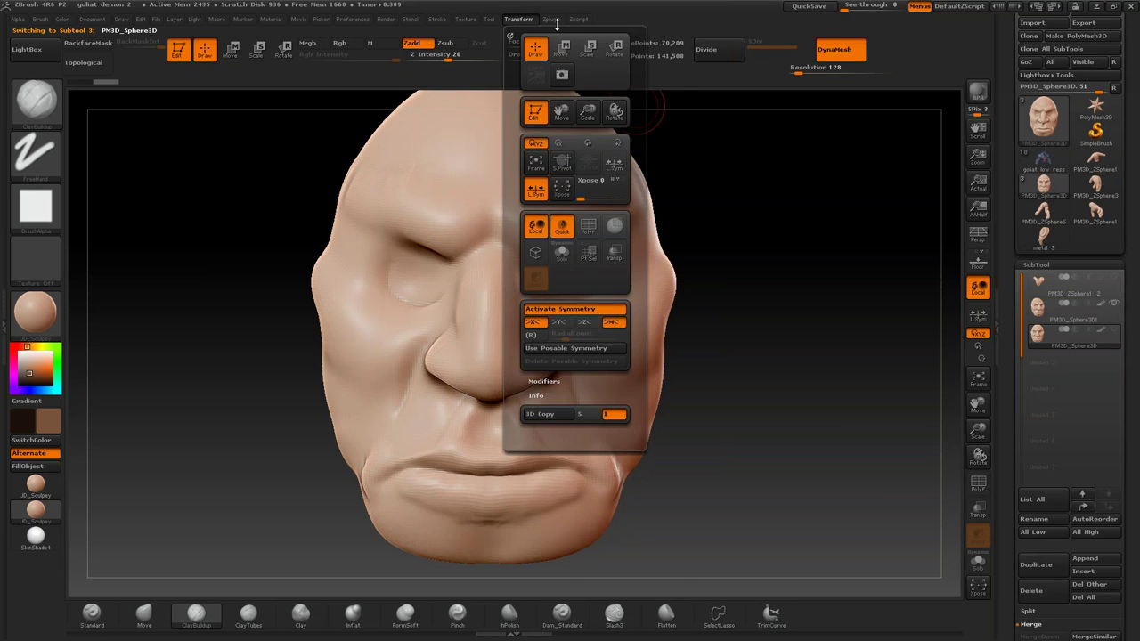
Step: Set Decimation Master to 10% decimation and pre-process the current subtool
left_click(554, 21)
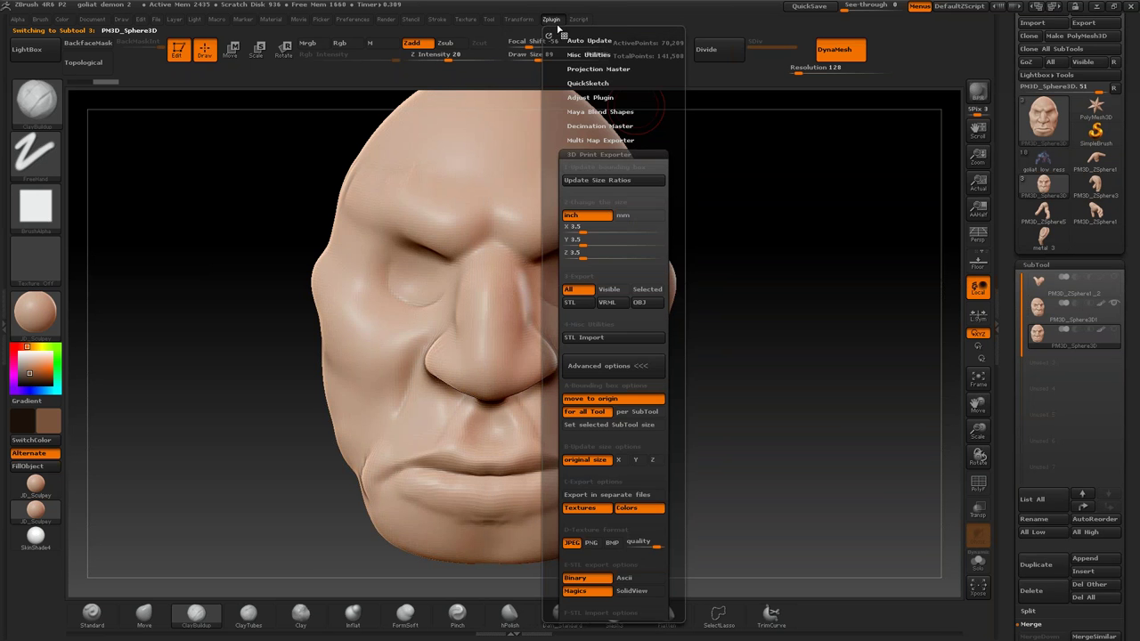
left_click(594, 125)
left_click(570, 246)
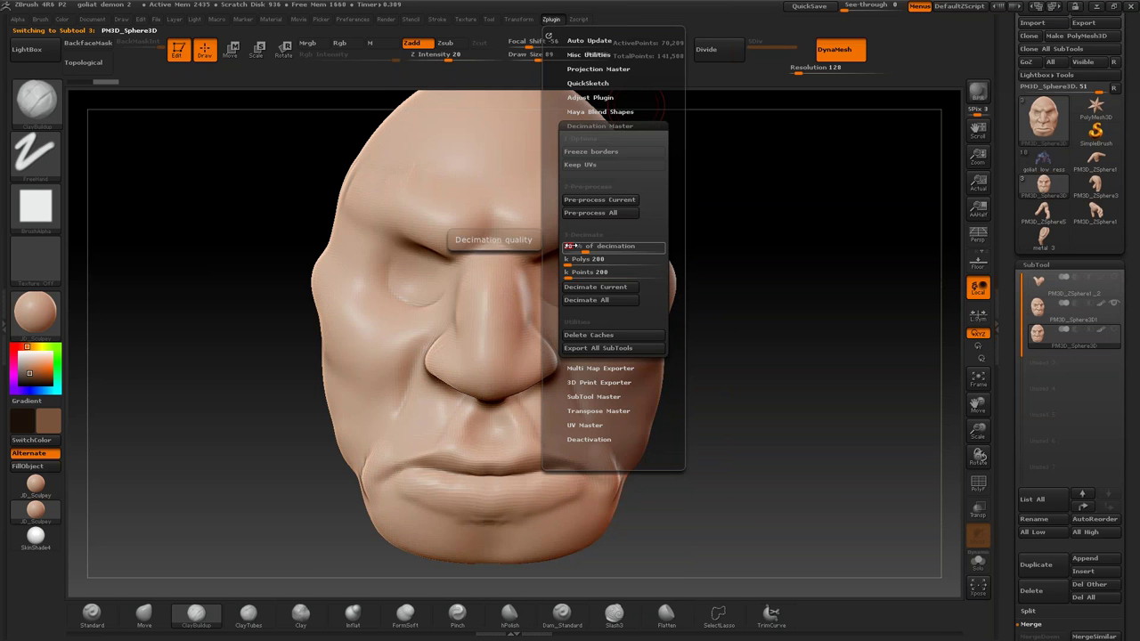
type("10")
key("Return")
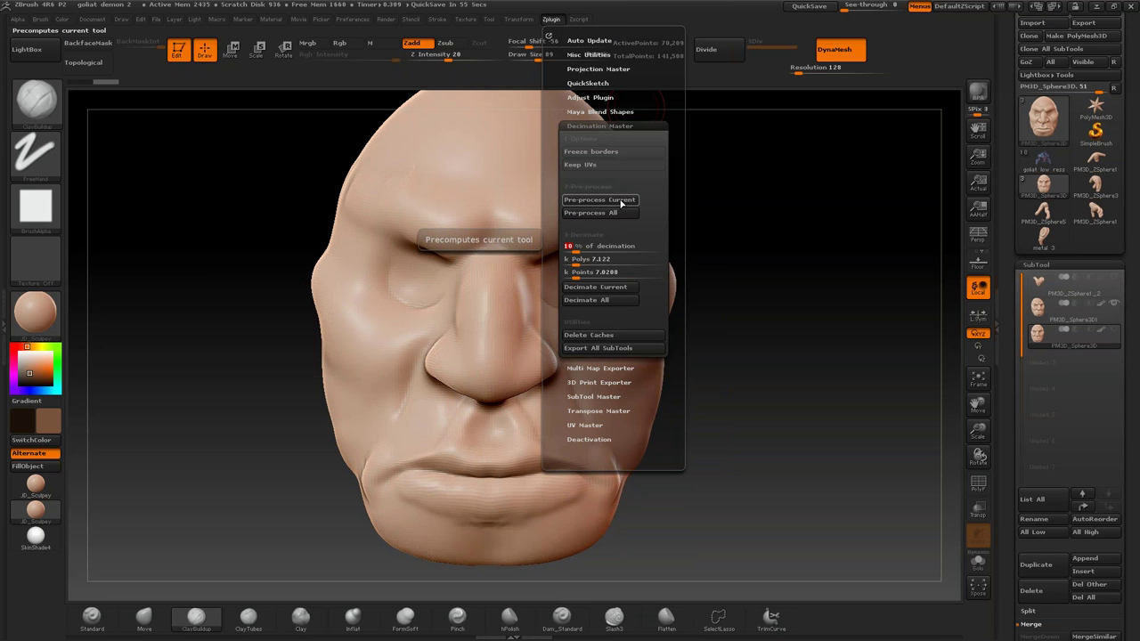
left_click(621, 201)
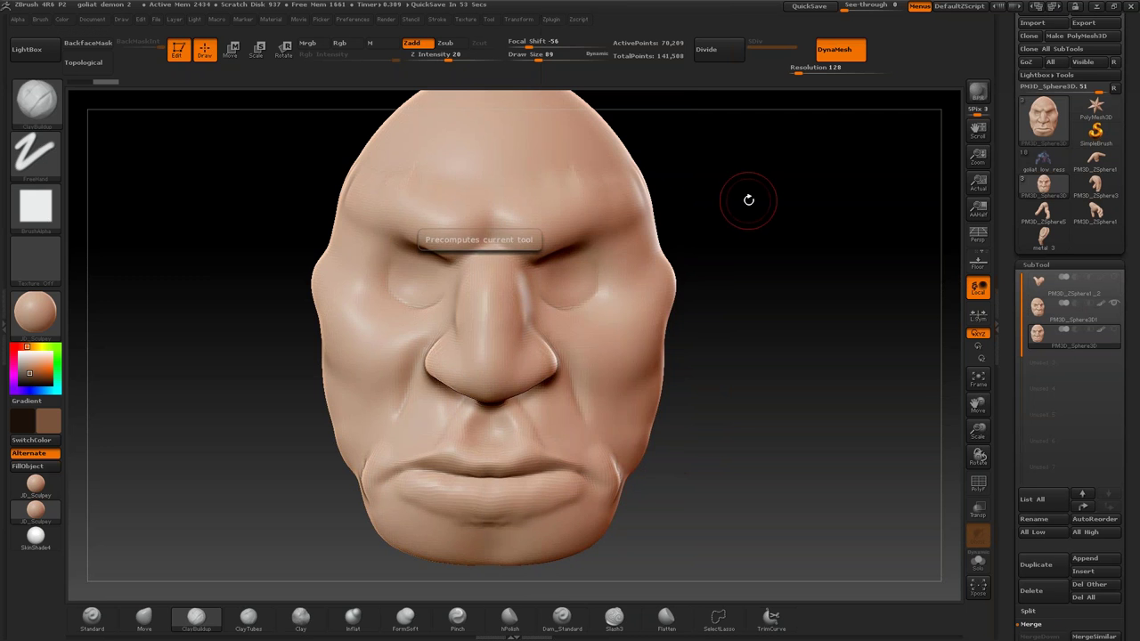
left_click_drag(742, 264, 772, 327, "alt")
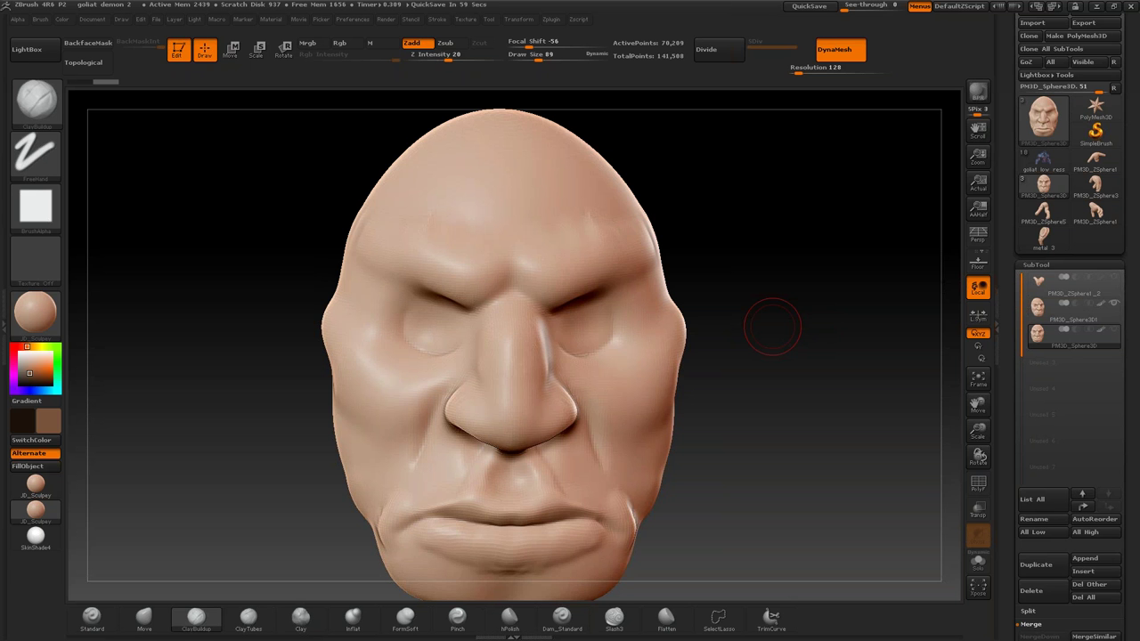
key("Up")
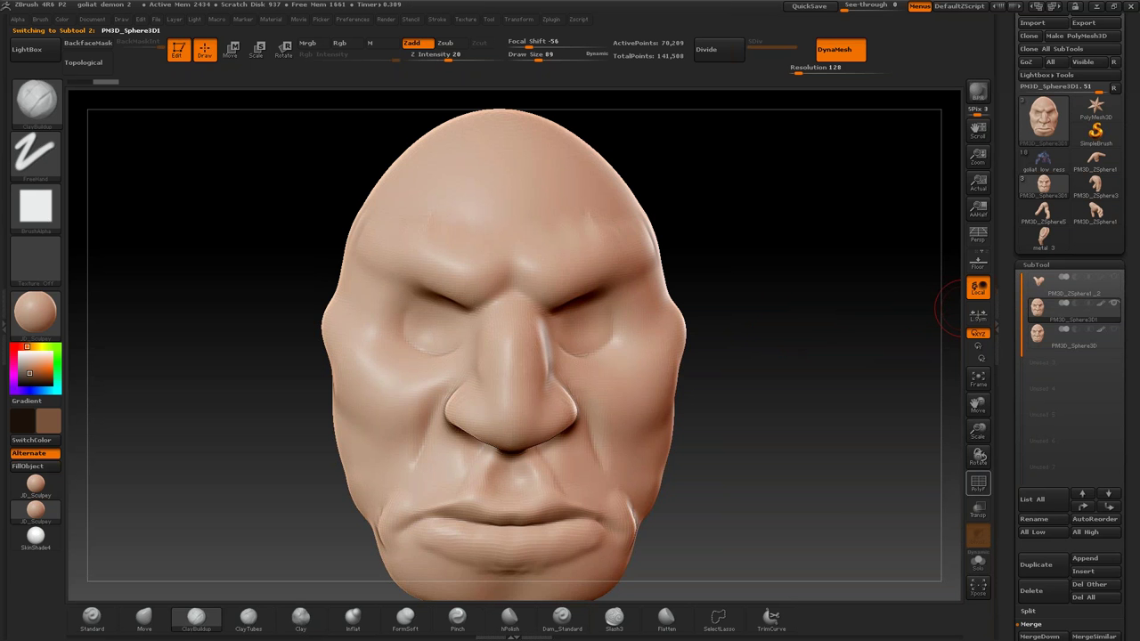
left_click(976, 484)
left_click_drag(926, 463, 842, 422)
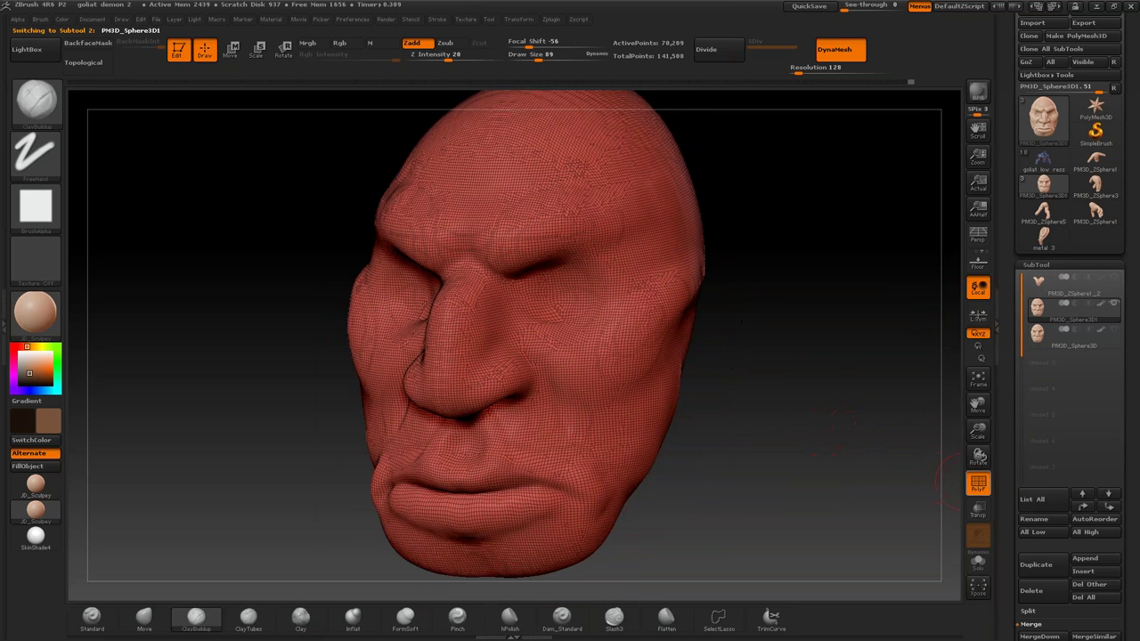
left_click_drag(976, 431, 979, 514)
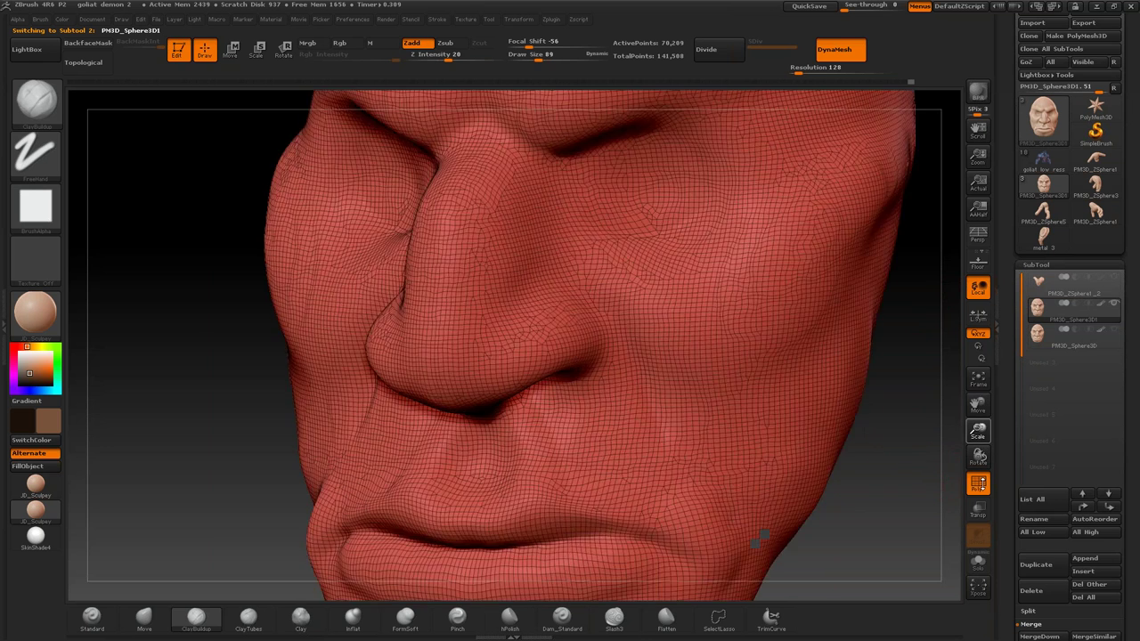
key("f")
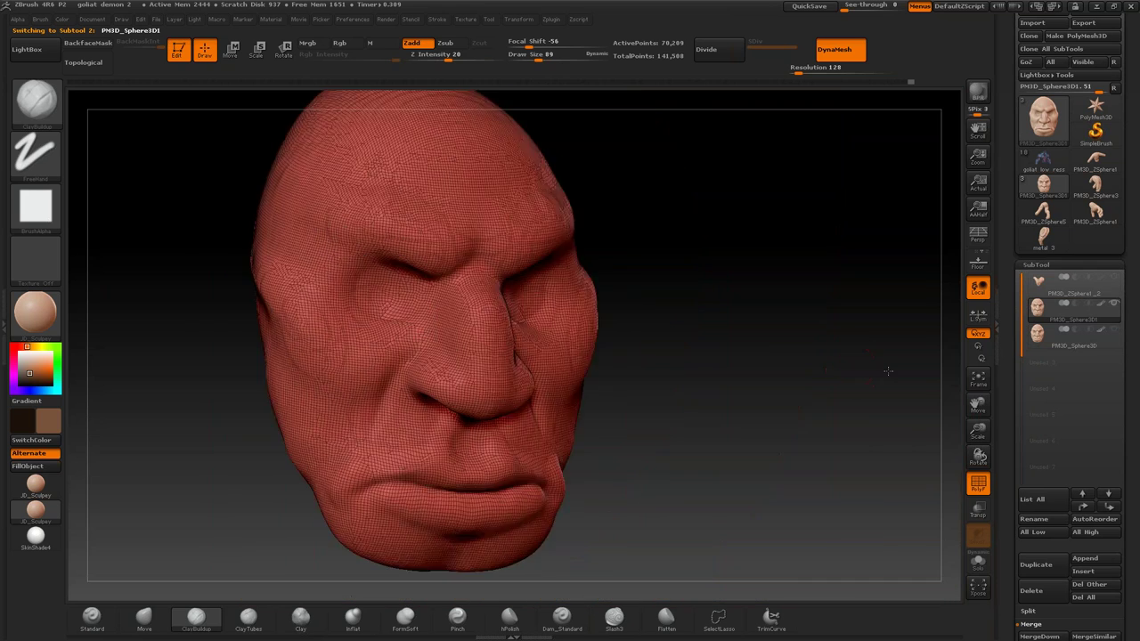
left_click_drag(900, 418, 860, 390, "shift")
left_click_drag(978, 431, 978, 481)
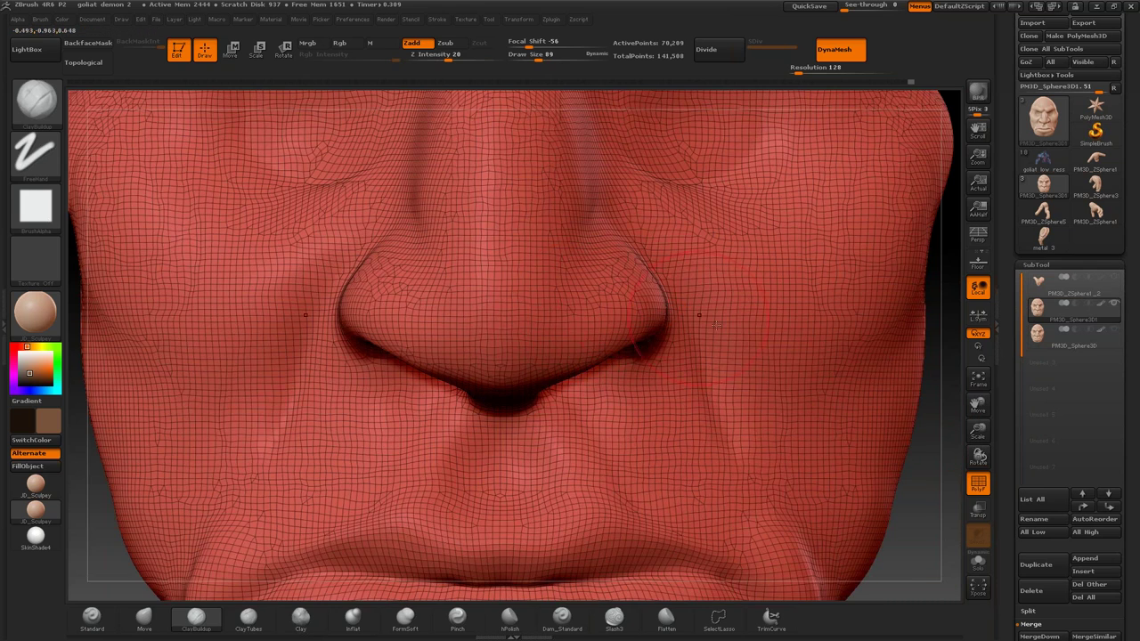
mouse_move(978, 454)
left_mouse_down()
mouse_move(977, 428)
mouse_move(718, 343)
mouse_move(790, 375)
mouse_move(784, 399)
left_mouse_up()
key("f")
key("shift+f")
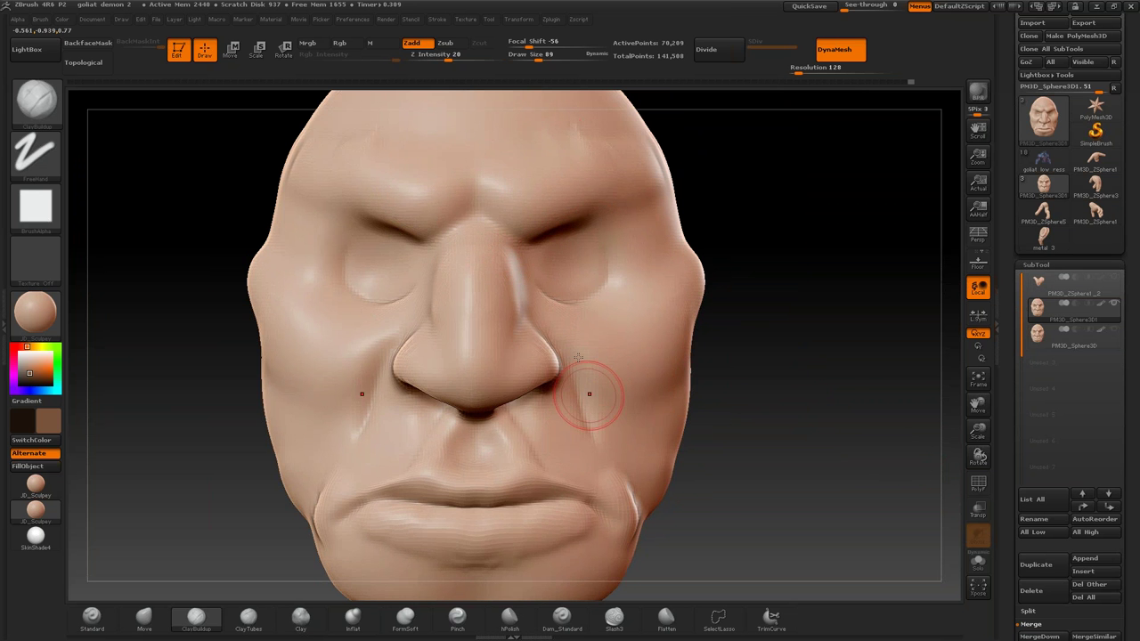
Step: Orbit and zoom the head through profile, three-quarter and front views to inspect the sculpt
mouse_move(813, 356)
left_mouse_down()
mouse_move(813, 382)
mouse_move(837, 397)
mouse_move(720, 369)
left_mouse_up()
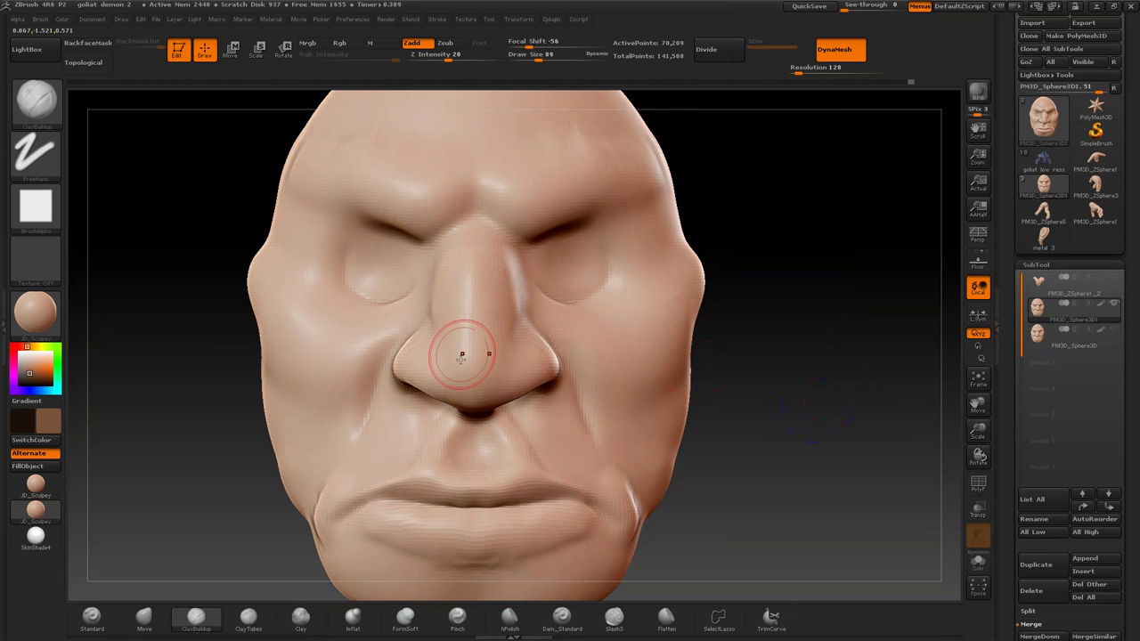
mouse_move(845, 357)
left_mouse_down()
mouse_move(834, 433)
mouse_move(808, 374)
mouse_move(845, 356)
mouse_move(793, 357)
mouse_move(854, 354)
left_mouse_up()
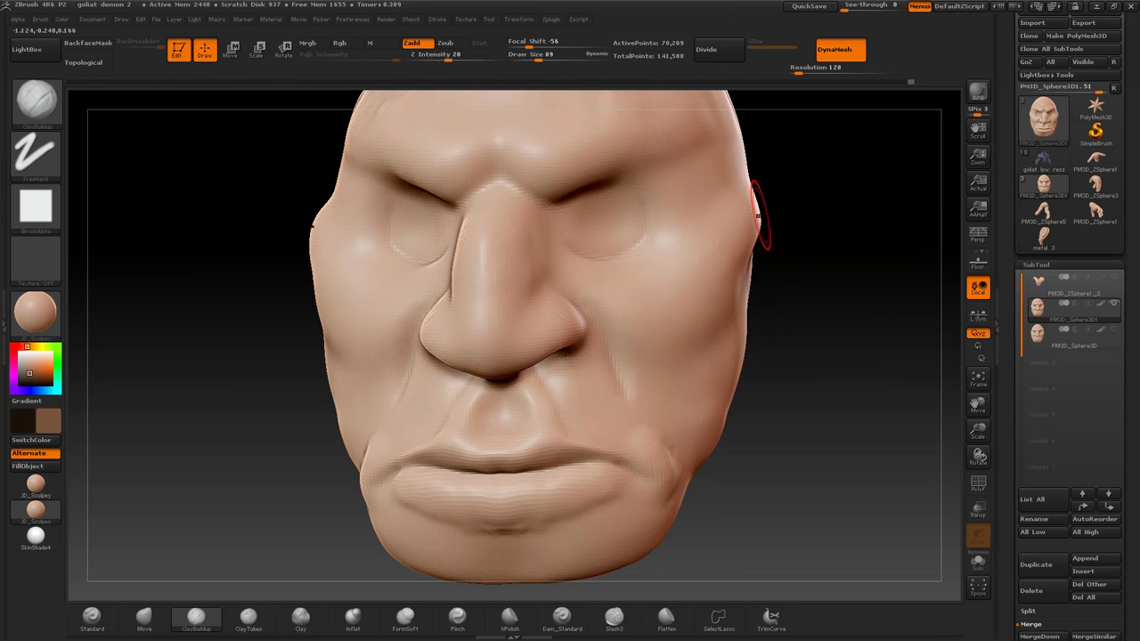
left_click_drag(796, 229, 793, 241)
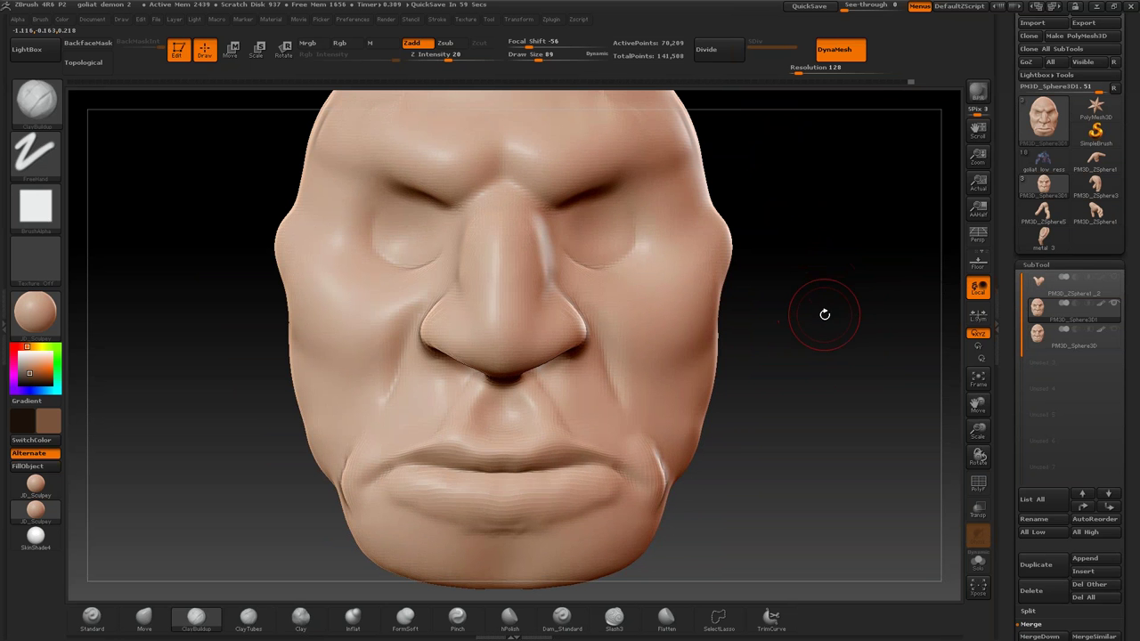
mouse_move(819, 318)
left_mouse_down()
mouse_move(851, 325)
mouse_move(817, 341)
mouse_move(876, 368)
left_mouse_up()
left_click_drag(812, 359, 838, 381)
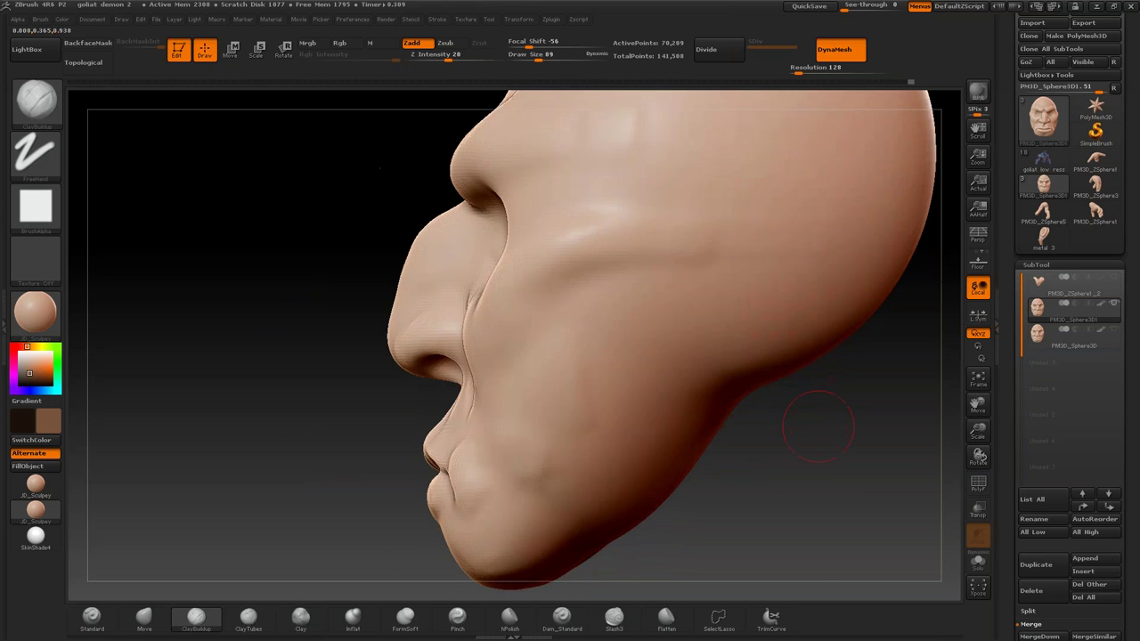
left_click_drag(813, 420, 768, 325, "shift")
left_click_drag(795, 402, 767, 411)
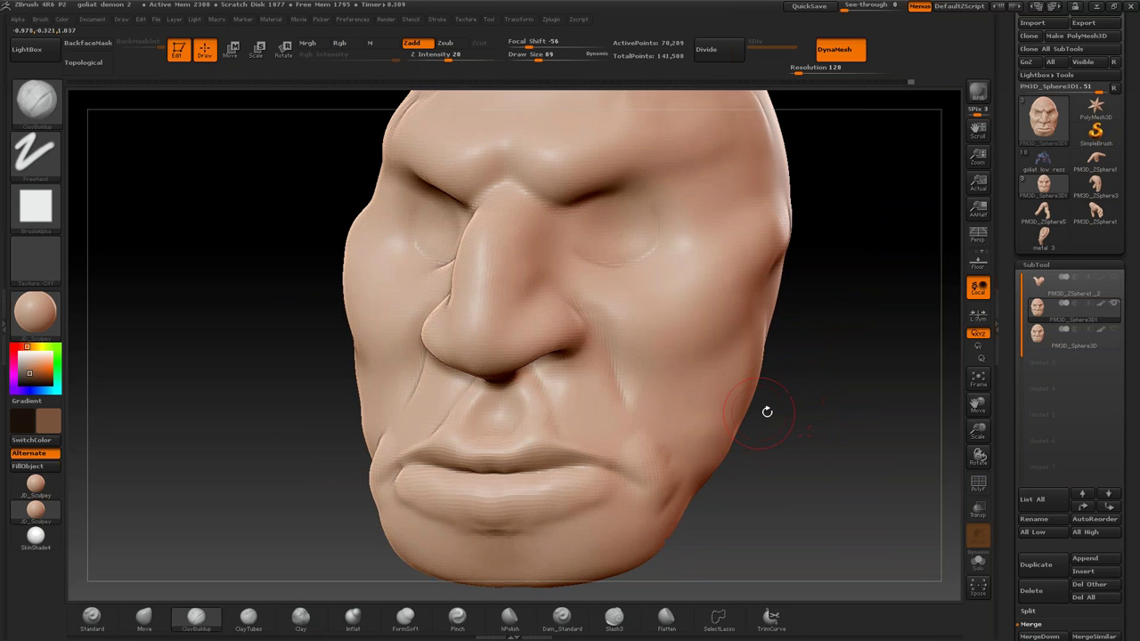
left_click_drag(977, 456, 789, 356, "shift")
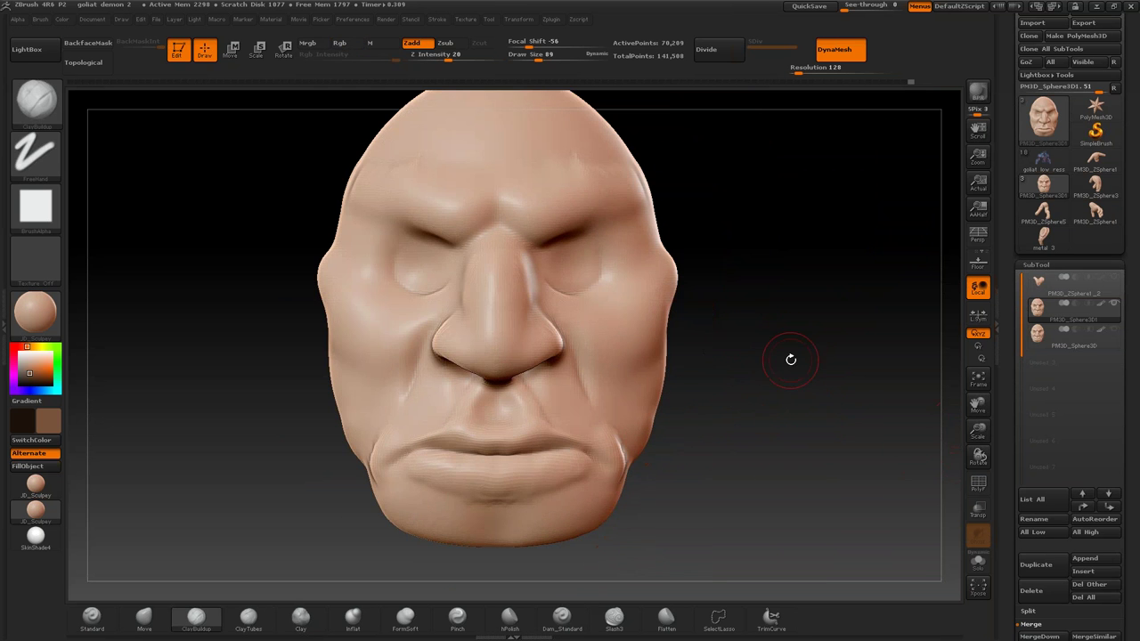
left_click_drag(977, 431, 899, 387)
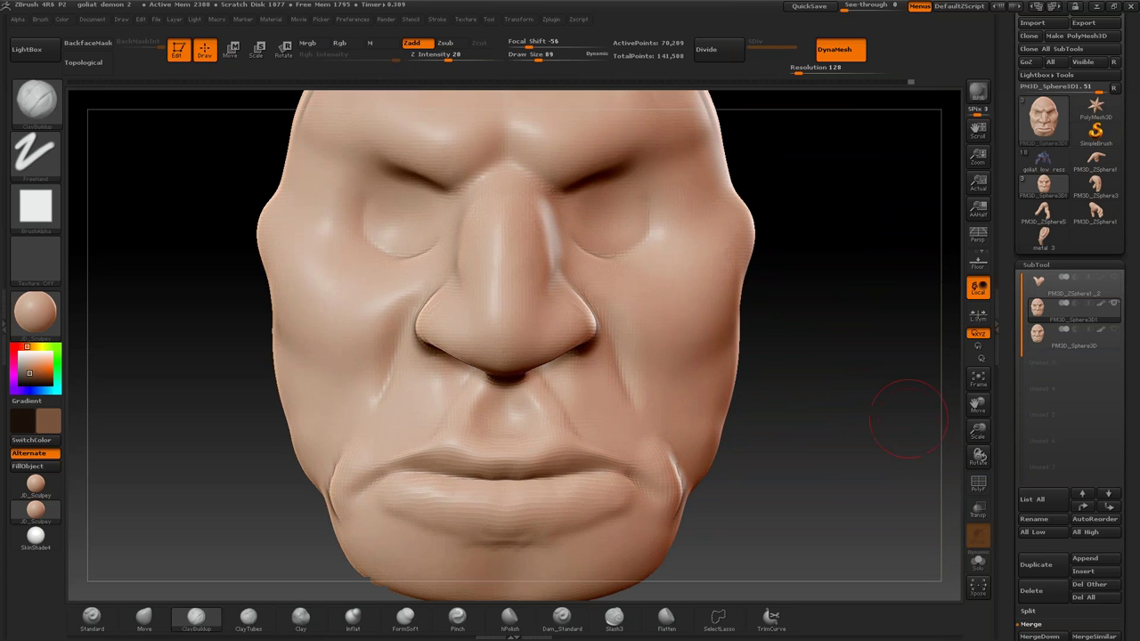
left_click_drag(978, 432, 978, 472)
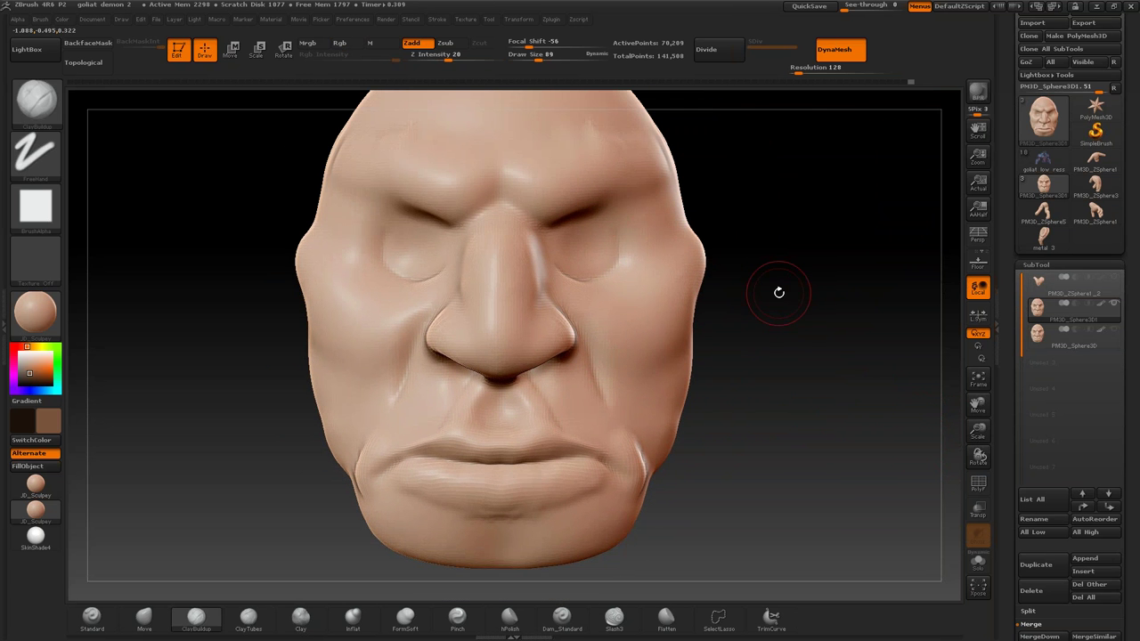
mouse_move(796, 323)
left_mouse_down()
mouse_move(845, 346)
mouse_move(841, 295)
mouse_move(788, 227)
left_mouse_up()
left_click_drag(710, 175, 522, 204)
key("shift")
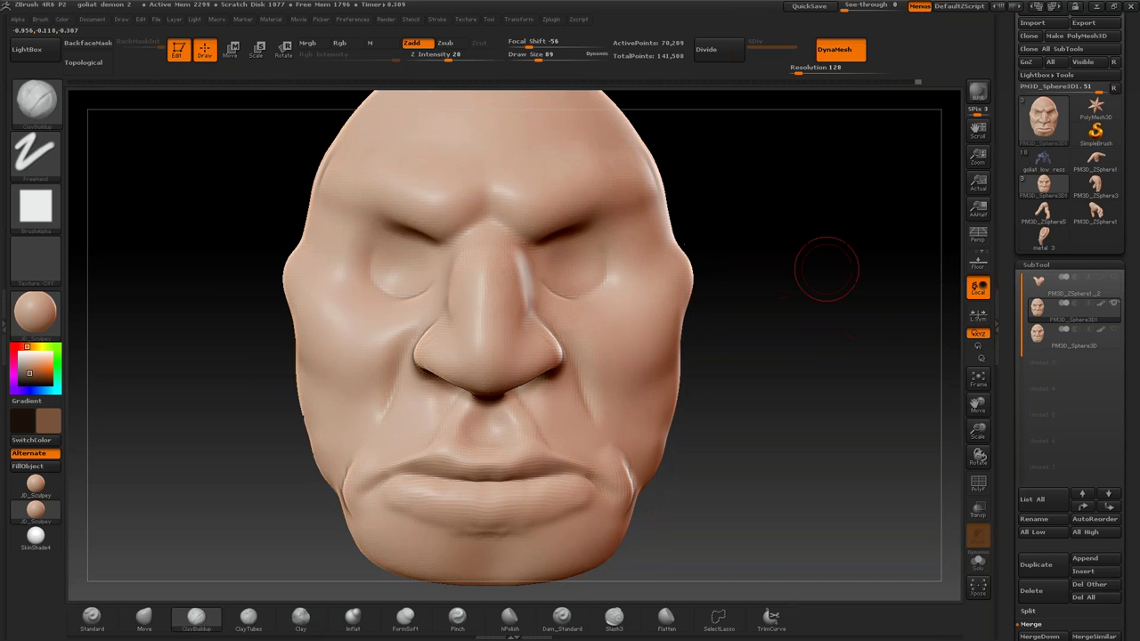
mouse_move(857, 300)
left_mouse_down()
mouse_move(800, 320)
mouse_move(839, 331)
left_mouse_up()
Step: Make PM3D_Sphere3D the active subtool and pre-process it in Decimation Master
left_click(1040, 334)
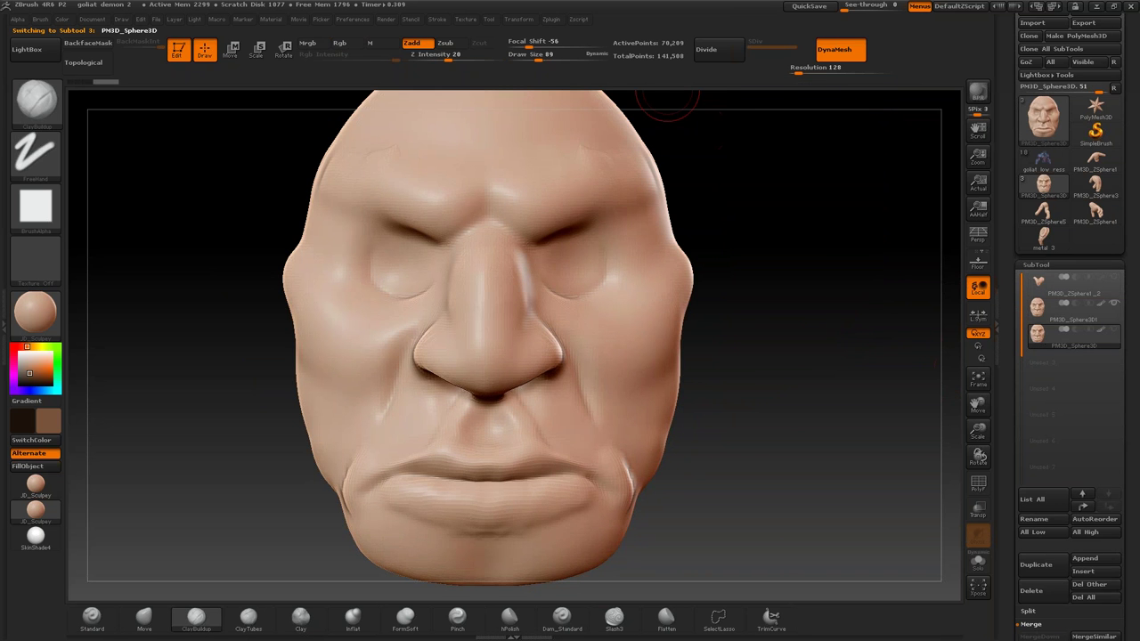
left_click(551, 19)
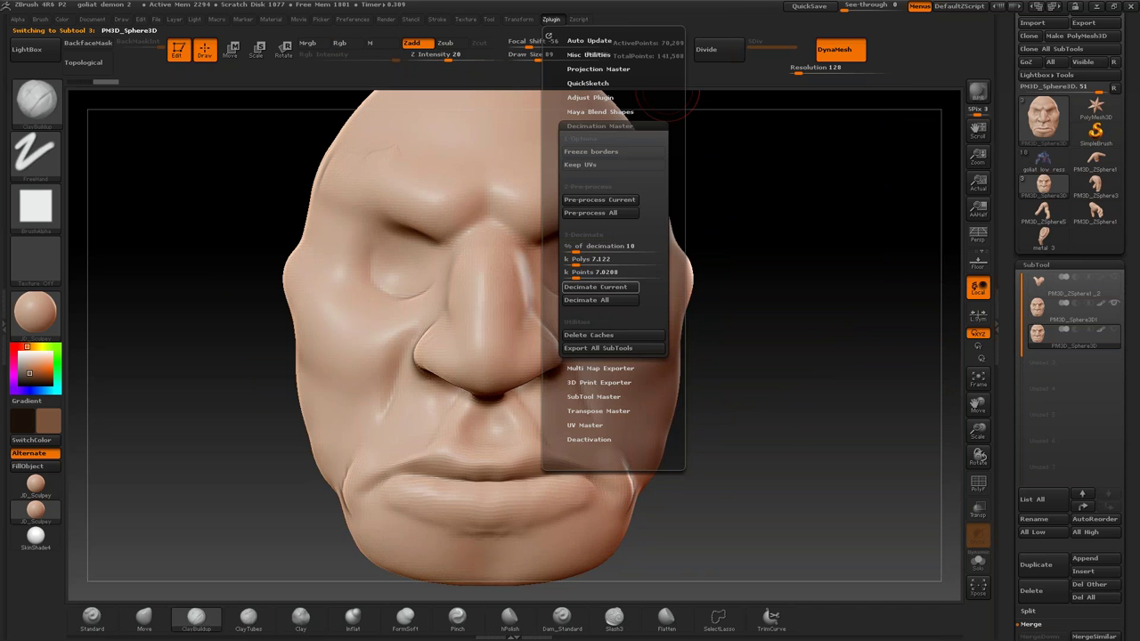
left_click(601, 201)
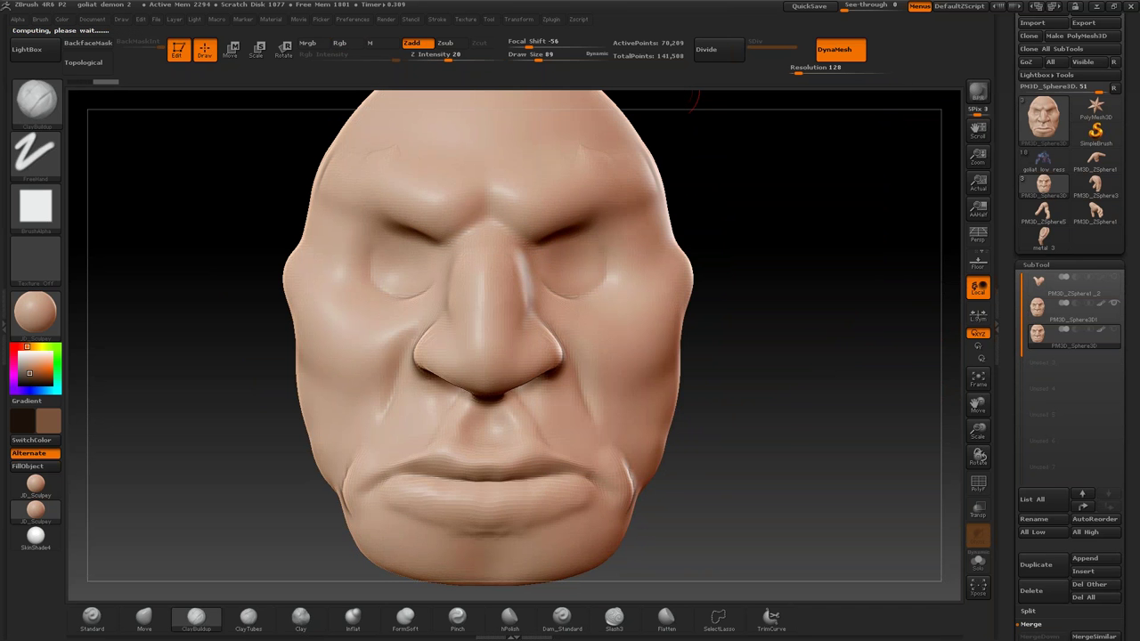
Step: Decimate the current head subtool down to 7,020 active points
left_click(551, 19)
left_click(601, 286)
mouse_move(745, 318)
left_mouse_down()
mouse_move(766, 303)
mouse_move(780, 378)
mouse_move(801, 344)
mouse_move(807, 431)
mouse_move(951, 335)
left_mouse_up()
Step: Turn on PolyF and orbit the decimated head to inspect its triangulated wireframe
left_click(978, 484)
left_click(1118, 306)
left_click_drag(911, 380, 712, 374)
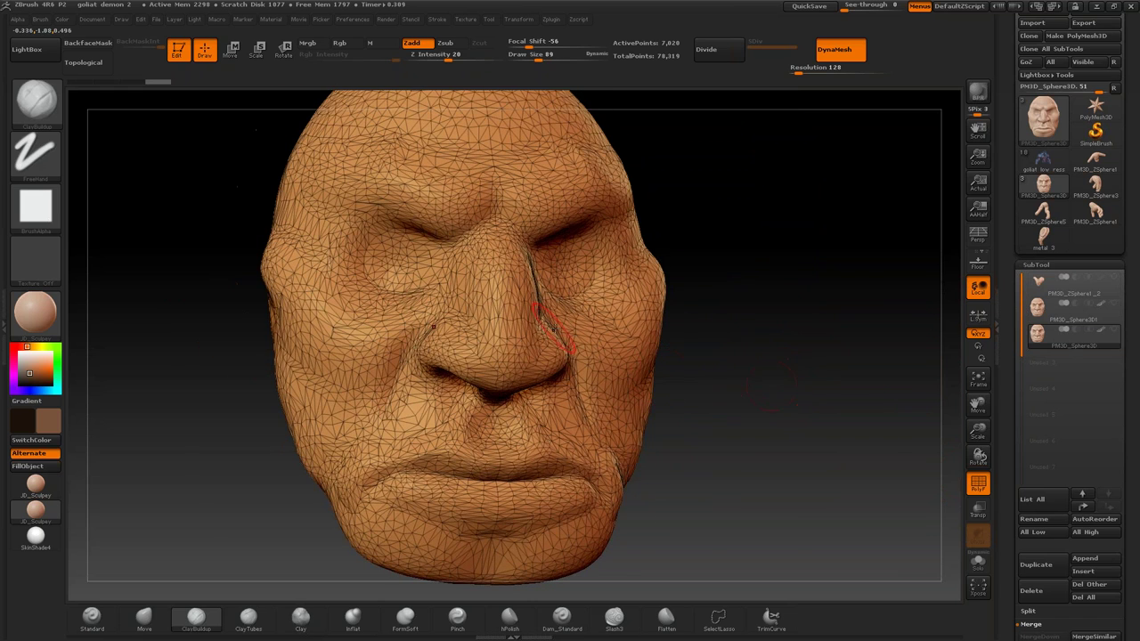
mouse_move(770, 309)
left_mouse_down()
mouse_move(816, 311)
mouse_move(769, 335)
mouse_move(771, 382)
left_mouse_up()
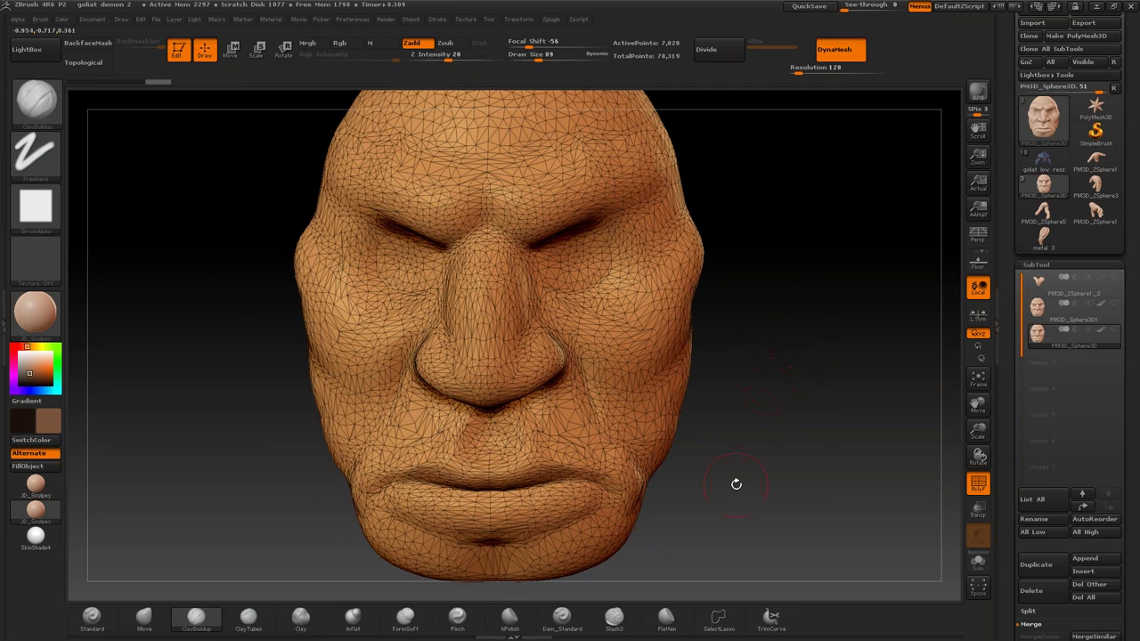
left_click_drag(752, 338, 785, 360)
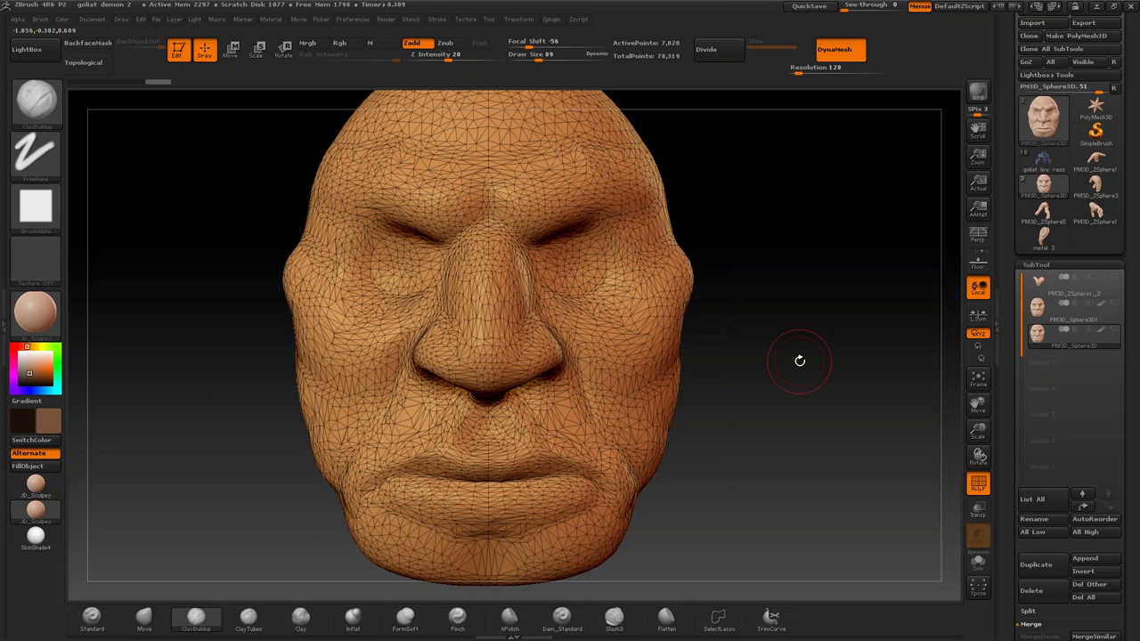
mouse_move(789, 366)
left_mouse_down()
mouse_move(778, 404)
mouse_move(763, 395)
mouse_move(804, 386)
left_mouse_up()
scroll(1026, 90, "up", 1)
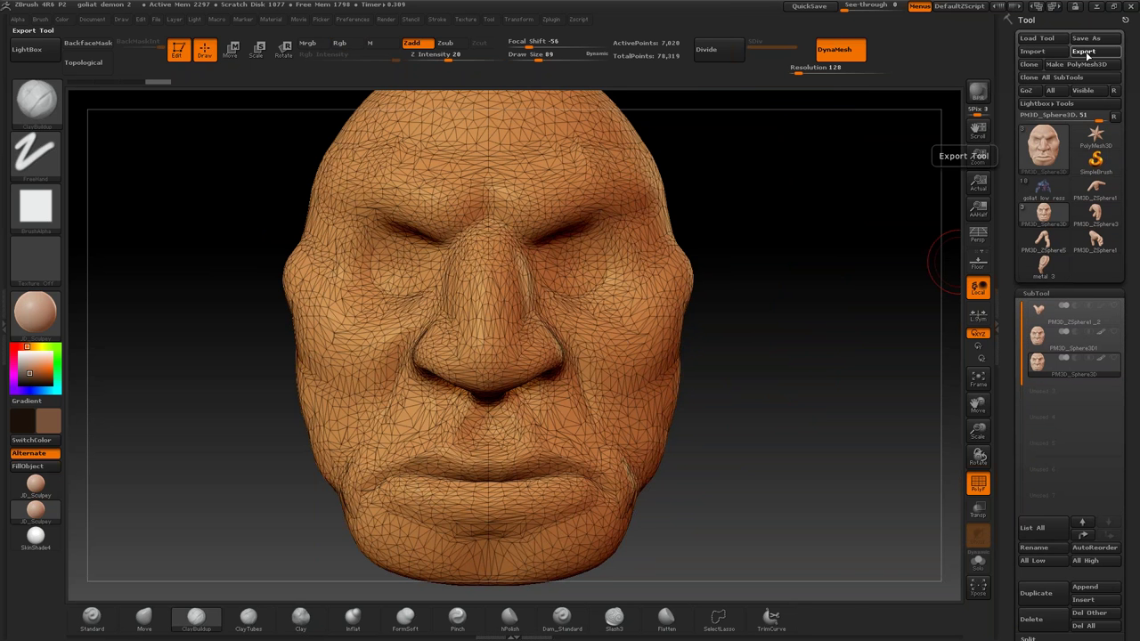
Step: Export the decimated head as cabeza.OBJ into the test > Webinar files folder
left_click(1083, 51)
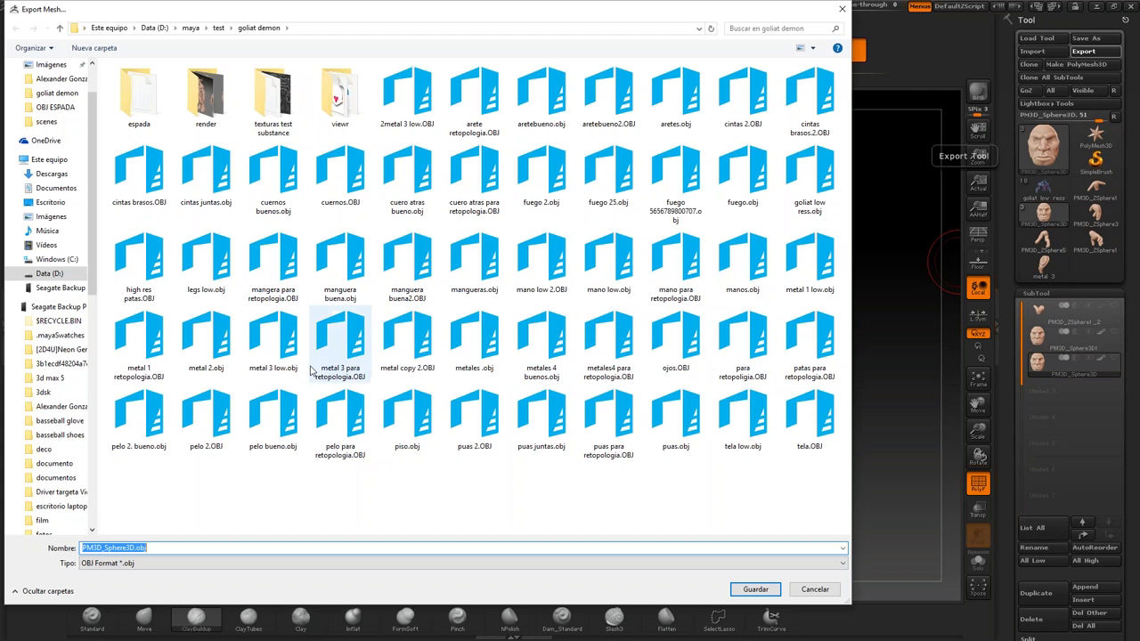
left_click(218, 28)
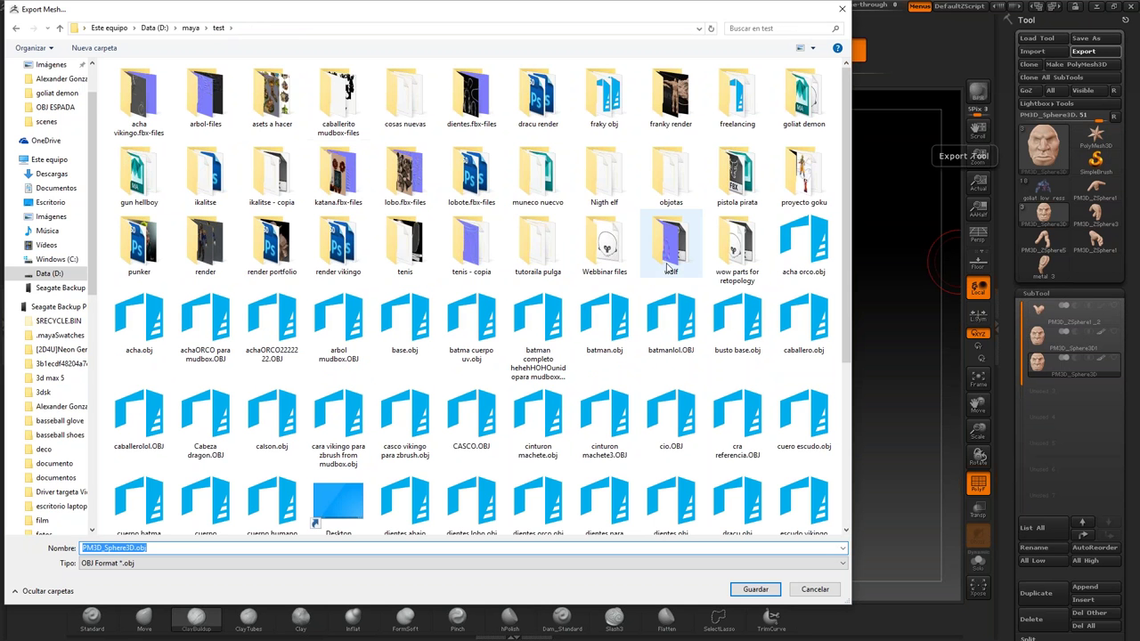
double_click(603, 243)
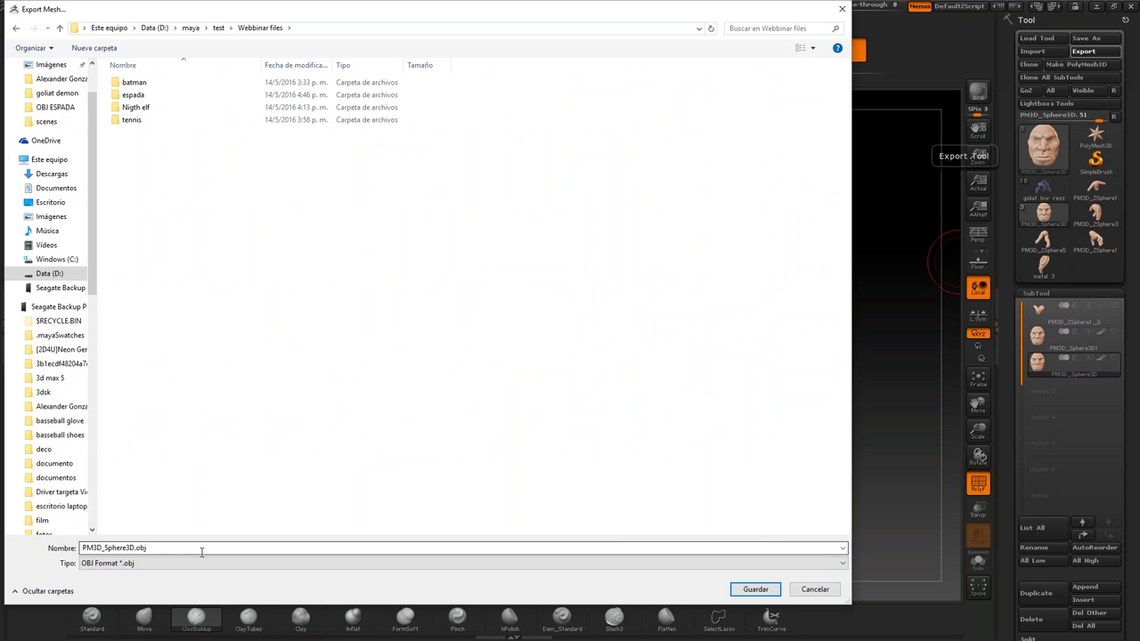
type("cabeza")
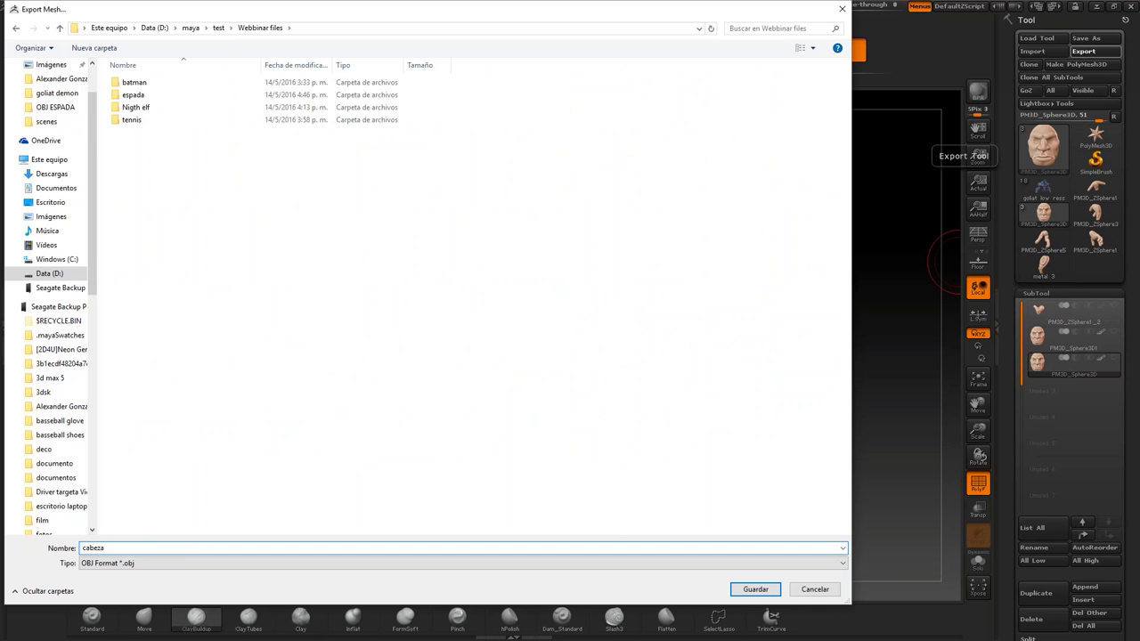
key("Return")
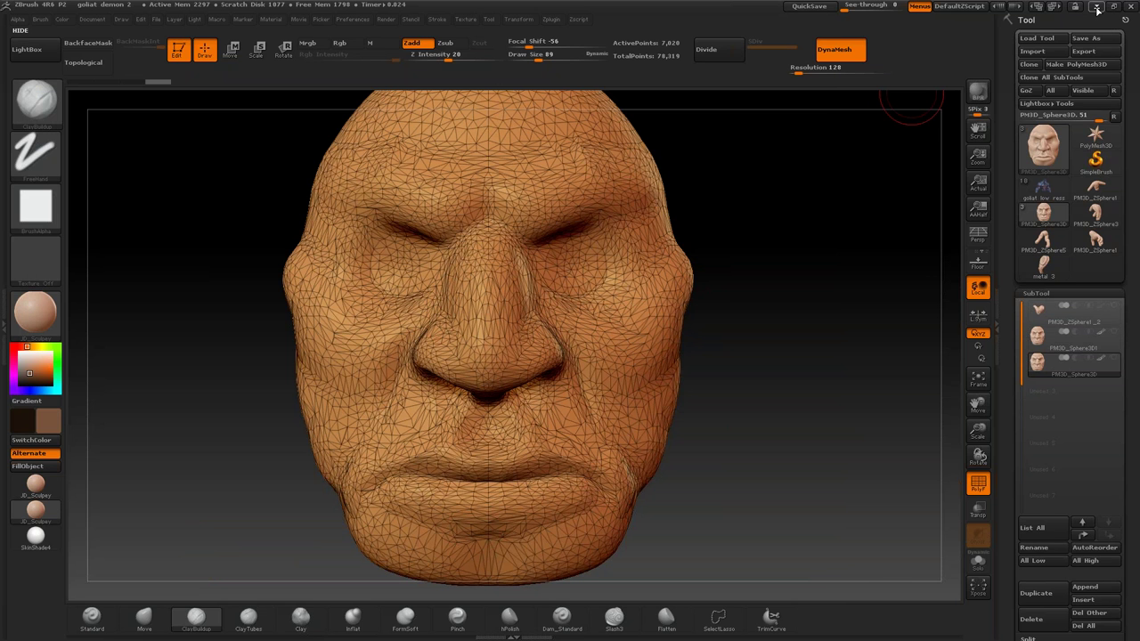
left_click(1096, 8)
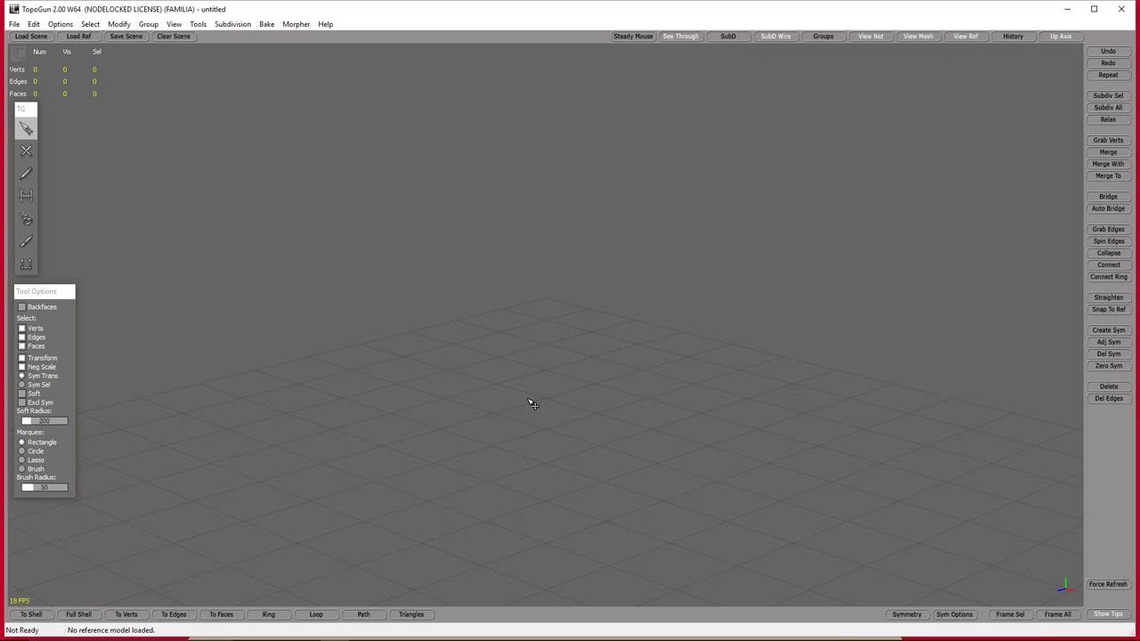
Step: Maximize the TopoGun window showing the empty untitled scene
left_click(1093, 9)
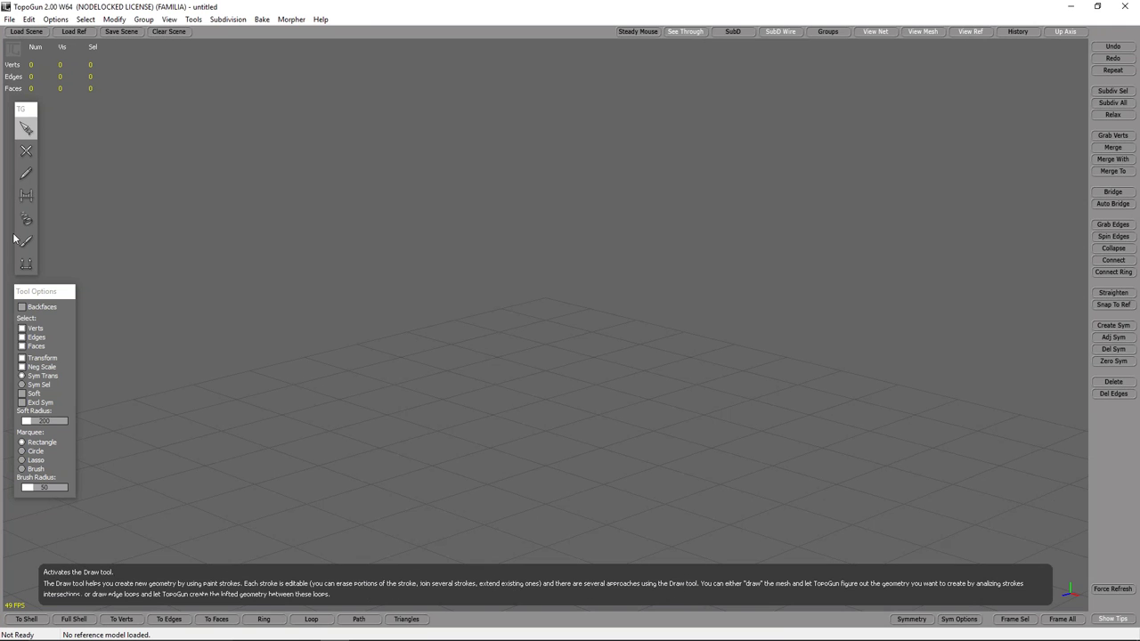
Step: Load cabeza.OBJ from D: > maya > test > Webbinar files as the reference mesh
left_click(13, 21)
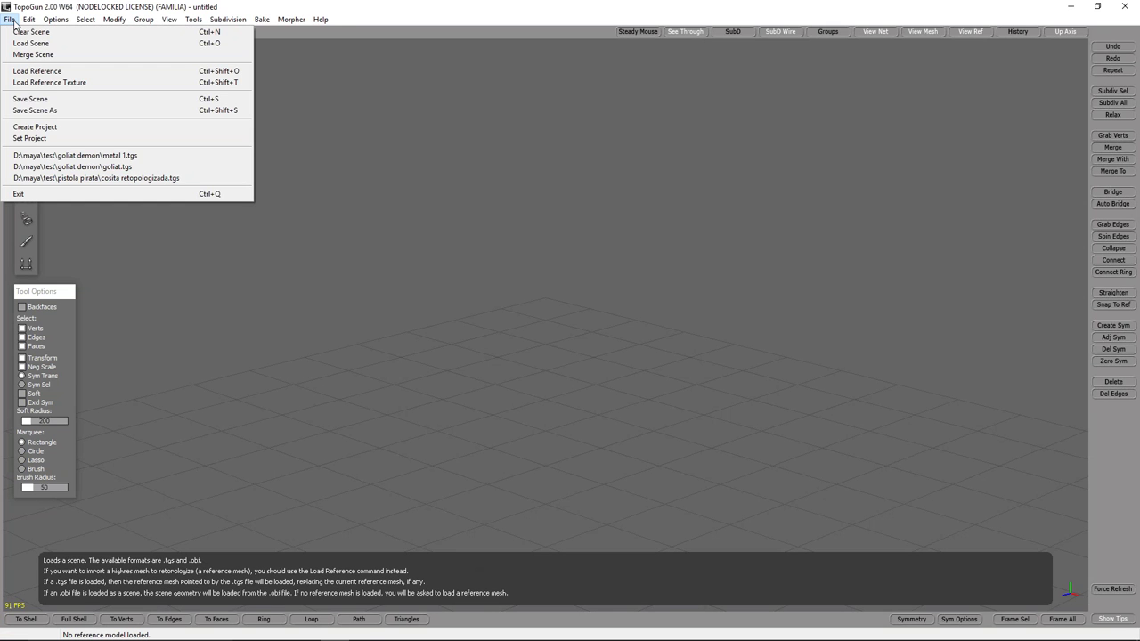
left_click(58, 77)
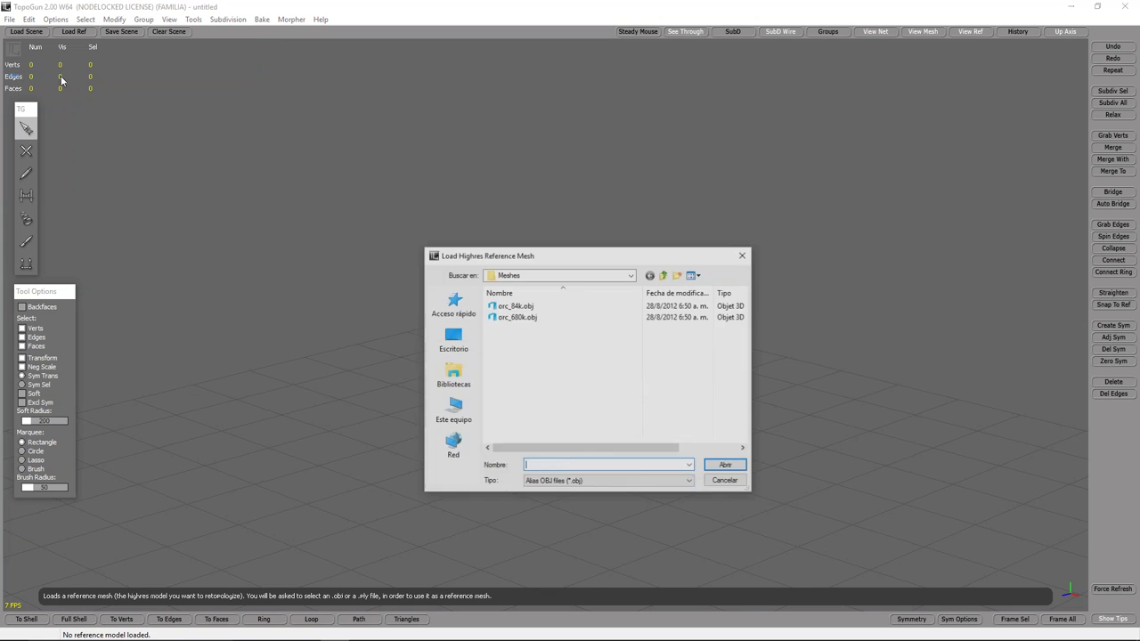
left_click(542, 278)
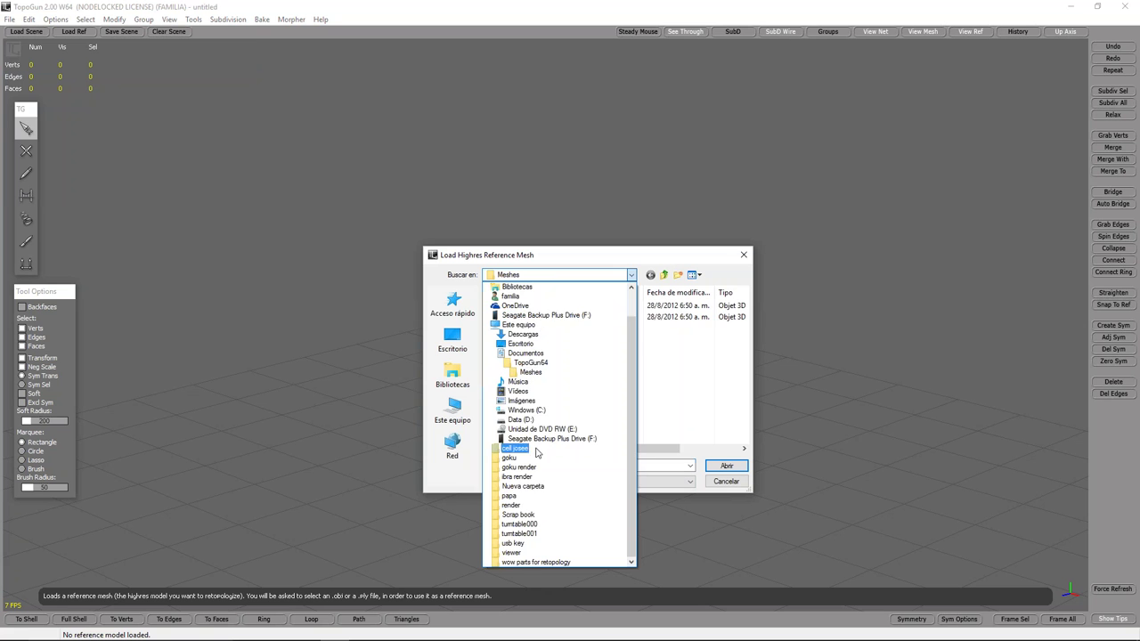
left_click(530, 420)
left_click(543, 278)
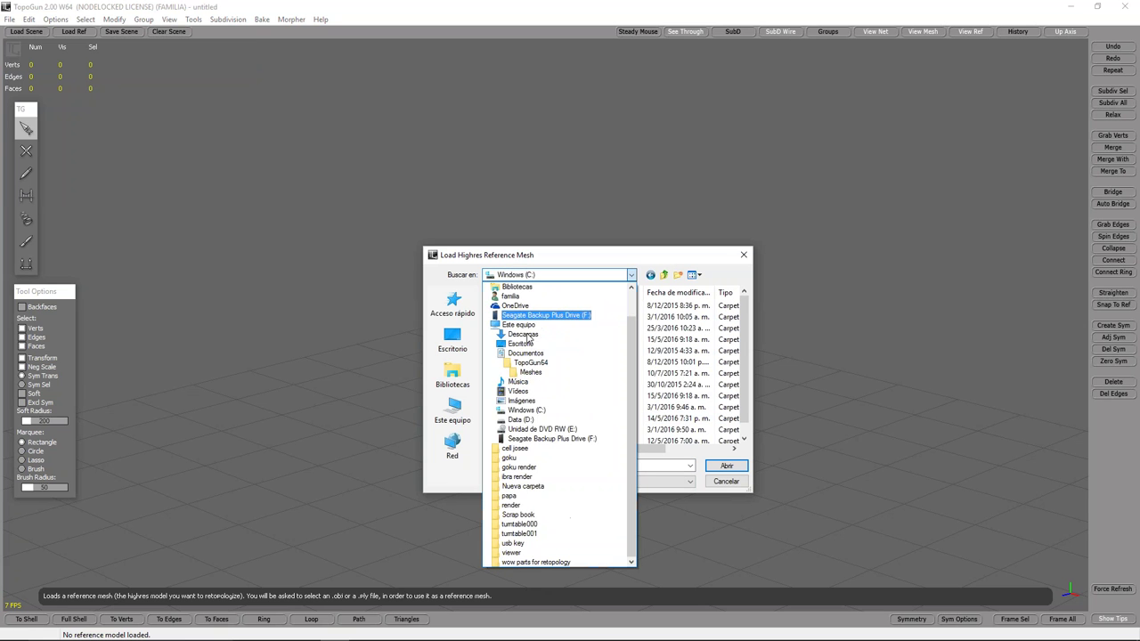
left_click(527, 411)
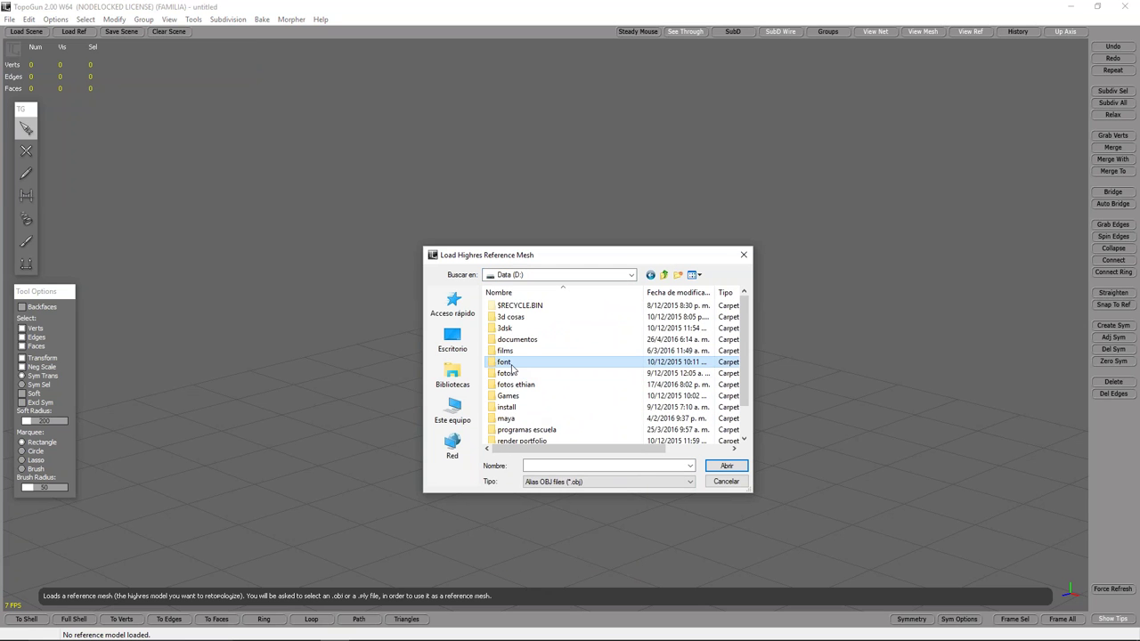
key("m")
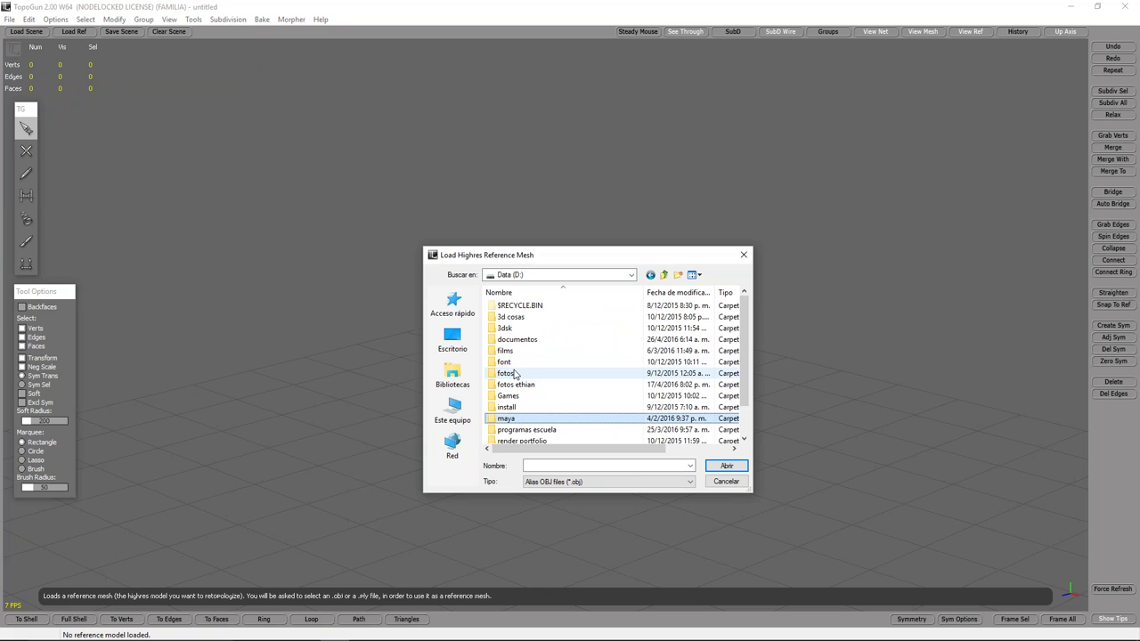
double_click(515, 420)
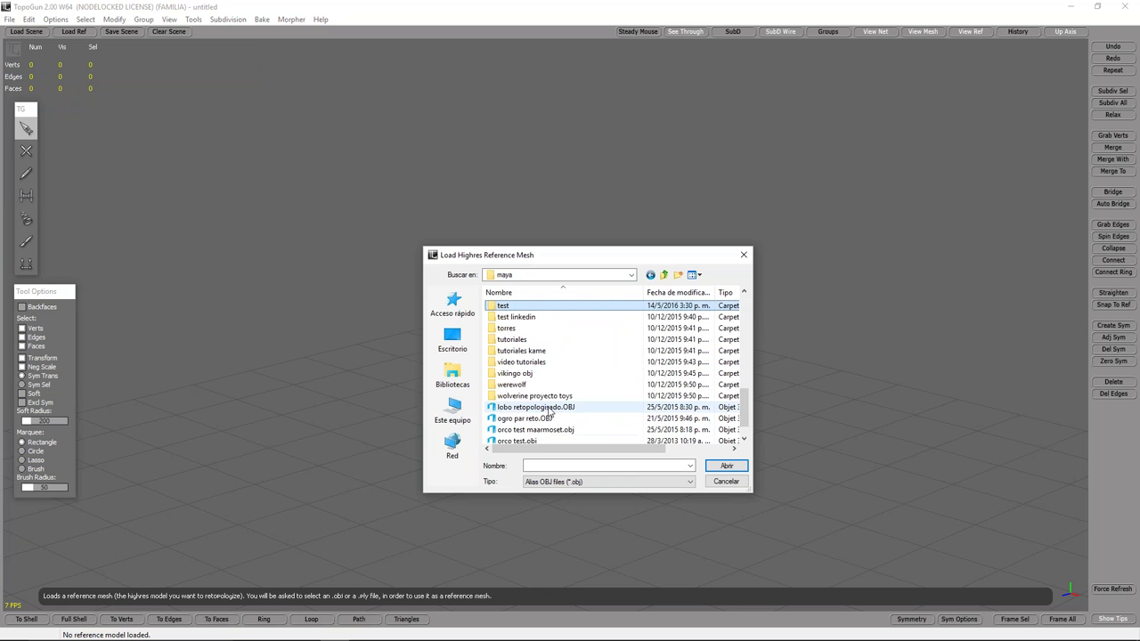
double_click(515, 307)
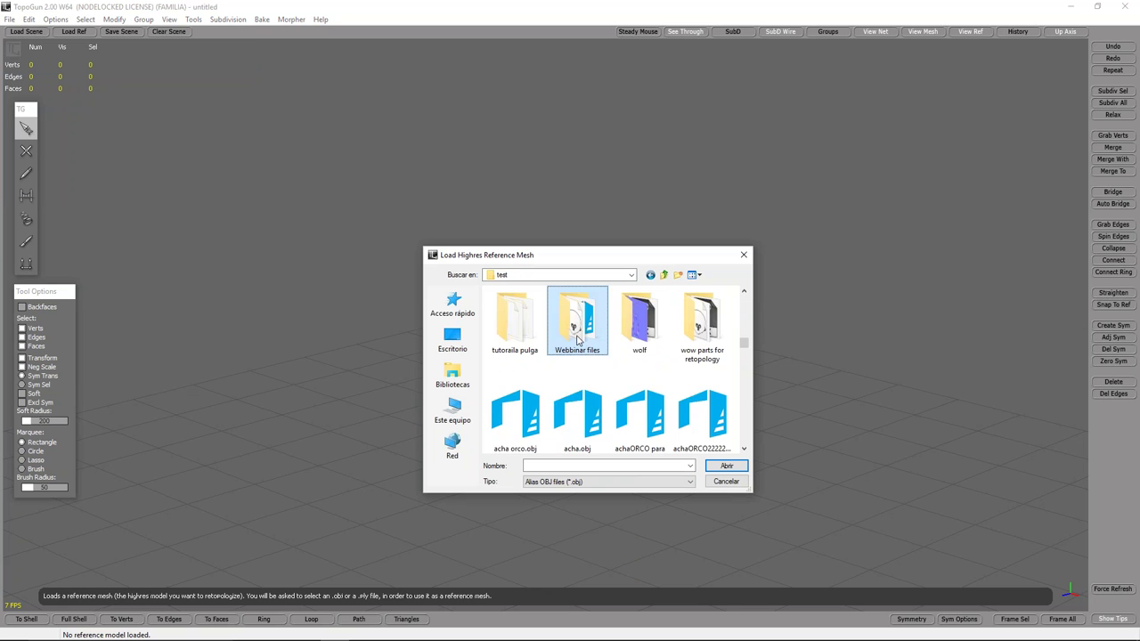
double_click(577, 336)
double_click(514, 351)
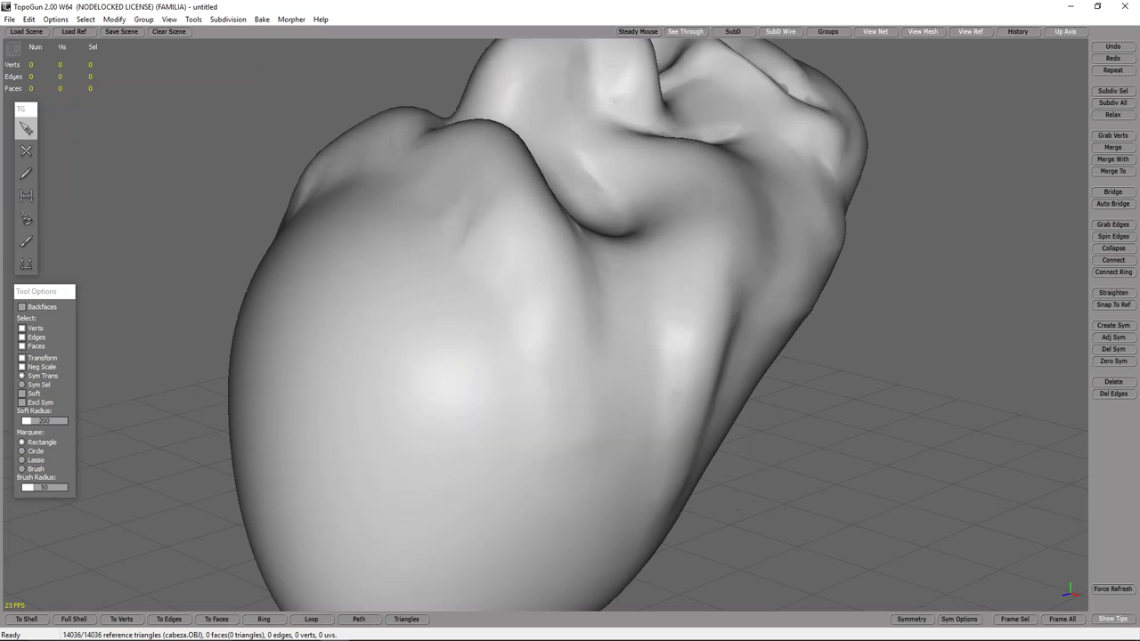
Step: Zoom, pan and orbit around the cabeza reference head, checking from below, then settle face-on
scroll(704, 415, "down", 5)
mouse_move(498, 440)
left_mouse_down("alt")
mouse_move(654, 439)
mouse_move(667, 476)
mouse_move(687, 348)
mouse_move(707, 318)
mouse_move(730, 433)
mouse_move(618, 478)
mouse_move(659, 432)
mouse_move(641, 451)
mouse_move(667, 473)
mouse_move(519, 382)
mouse_move(730, 343)
mouse_move(804, 312)
mouse_move(621, 231)
mouse_move(534, 406)
mouse_move(528, 456)
mouse_move(614, 499)
mouse_move(605, 428)
mouse_move(641, 446)
mouse_move(546, 472)
mouse_move(547, 452)
left_mouse_up("alt")
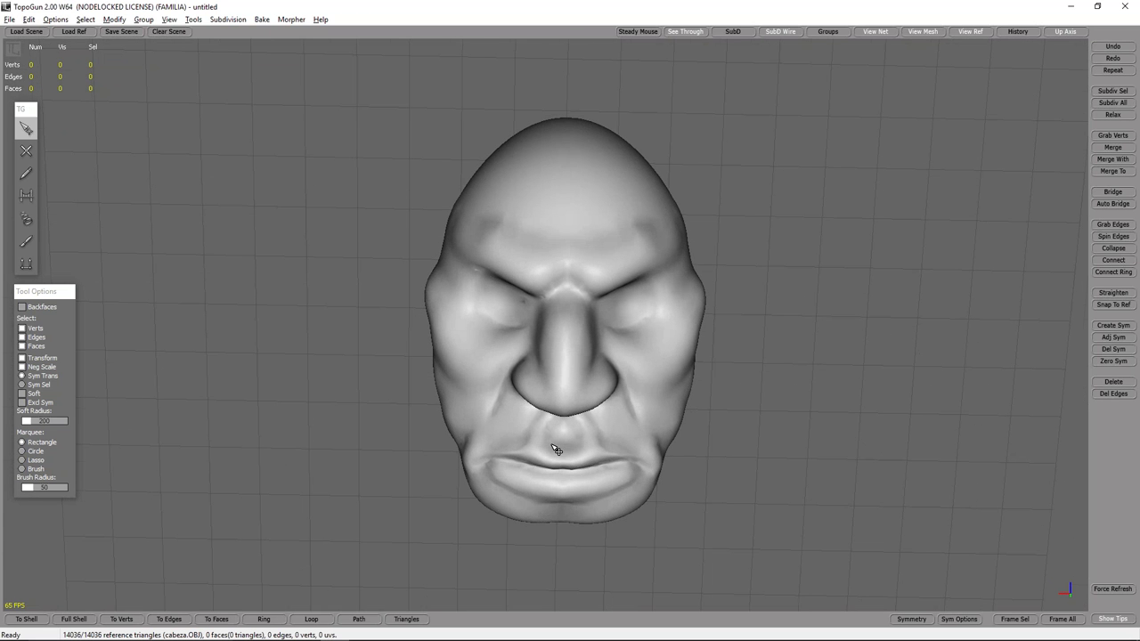
right_click_drag(553, 449, 556, 507, "alt")
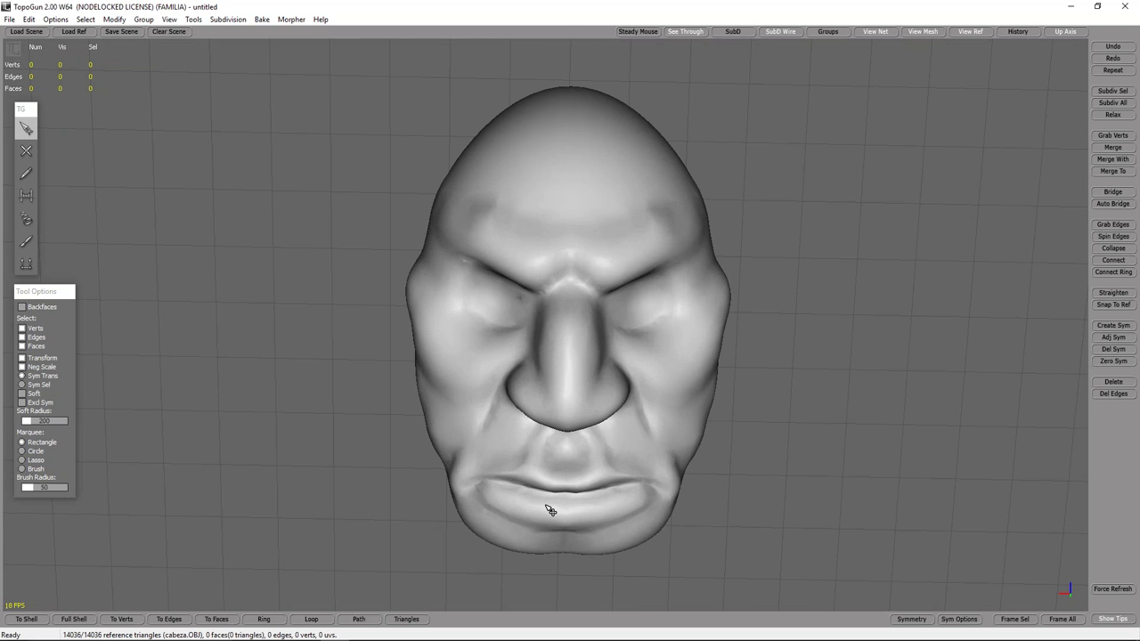
mouse_move(596, 470)
left_mouse_down("alt")
mouse_move(621, 465)
mouse_move(614, 456)
left_mouse_up("alt")
right_click_drag(614, 456, 553, 483, "alt")
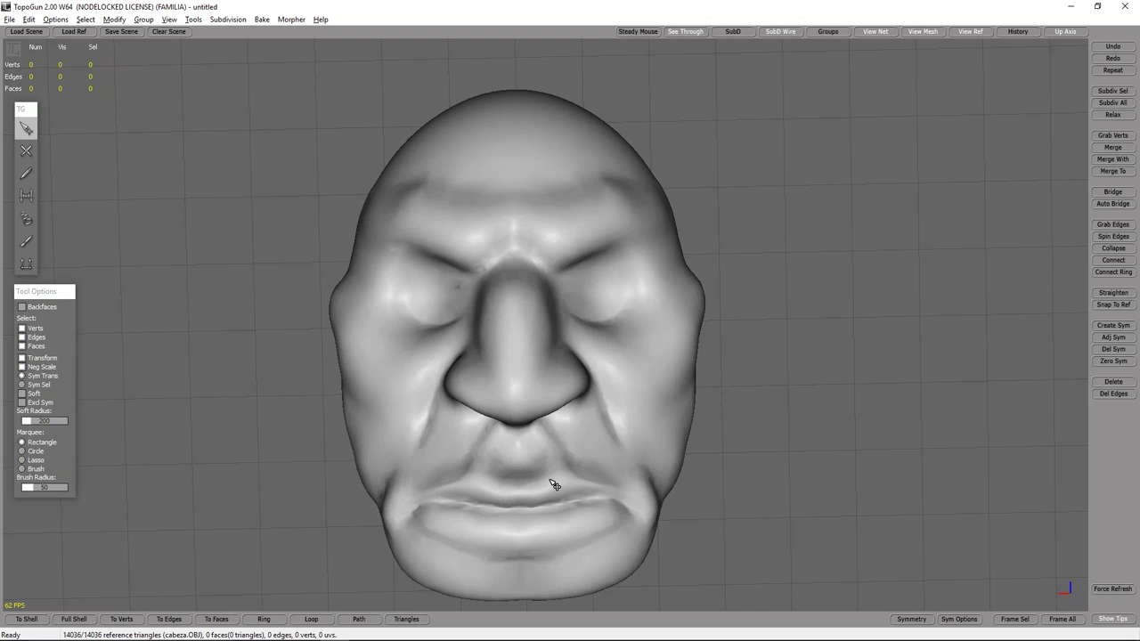
middle_click_drag(553, 483, 529, 454, "alt")
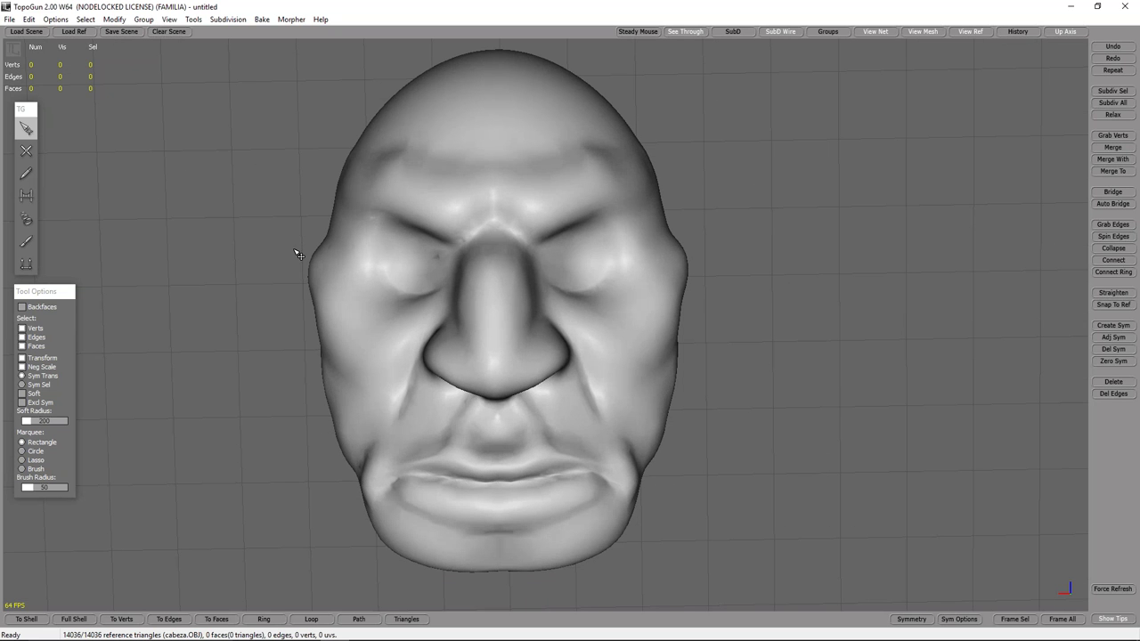
mouse_move(579, 335)
left_mouse_down("alt")
mouse_move(618, 306)
mouse_move(563, 321)
left_mouse_up("alt")
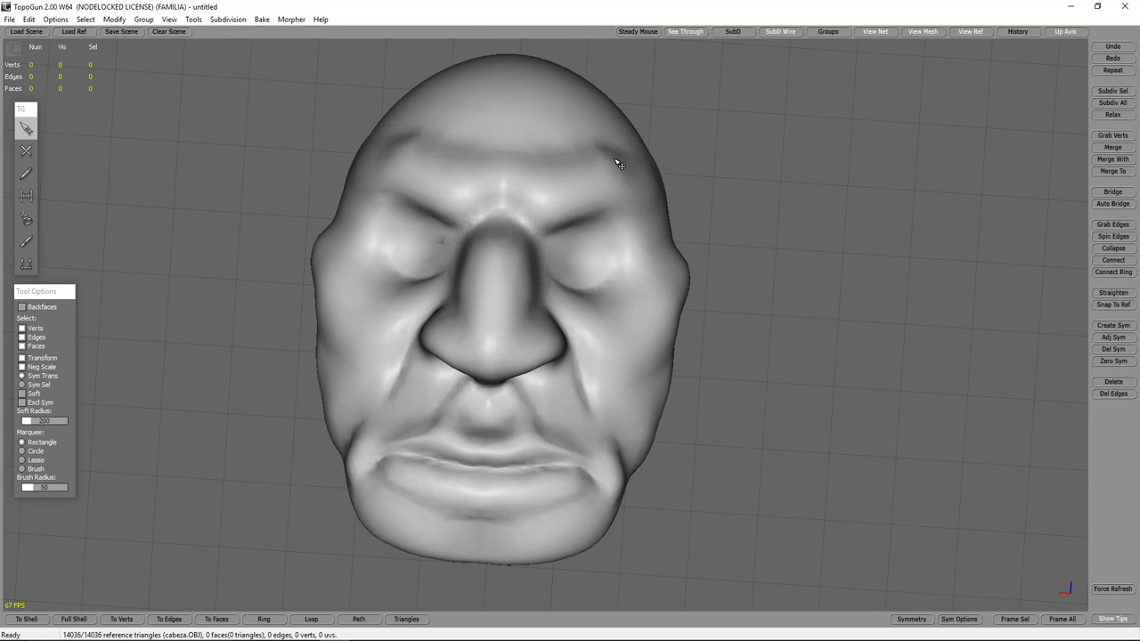
mouse_move(317, 295)
left_mouse_down("alt")
mouse_move(382, 234)
mouse_move(445, 77)
mouse_move(756, 198)
mouse_move(680, 258)
mouse_move(570, 383)
mouse_move(579, 356)
mouse_move(599, 359)
left_mouse_up("alt")
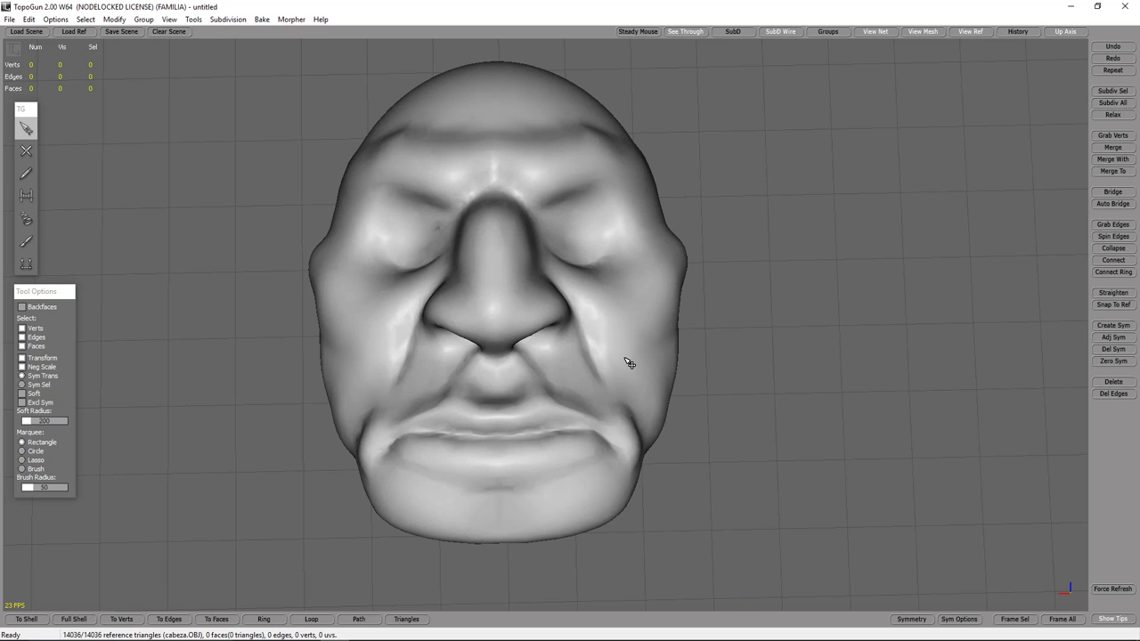
left_click_drag(616, 265, 604, 279, "alt")
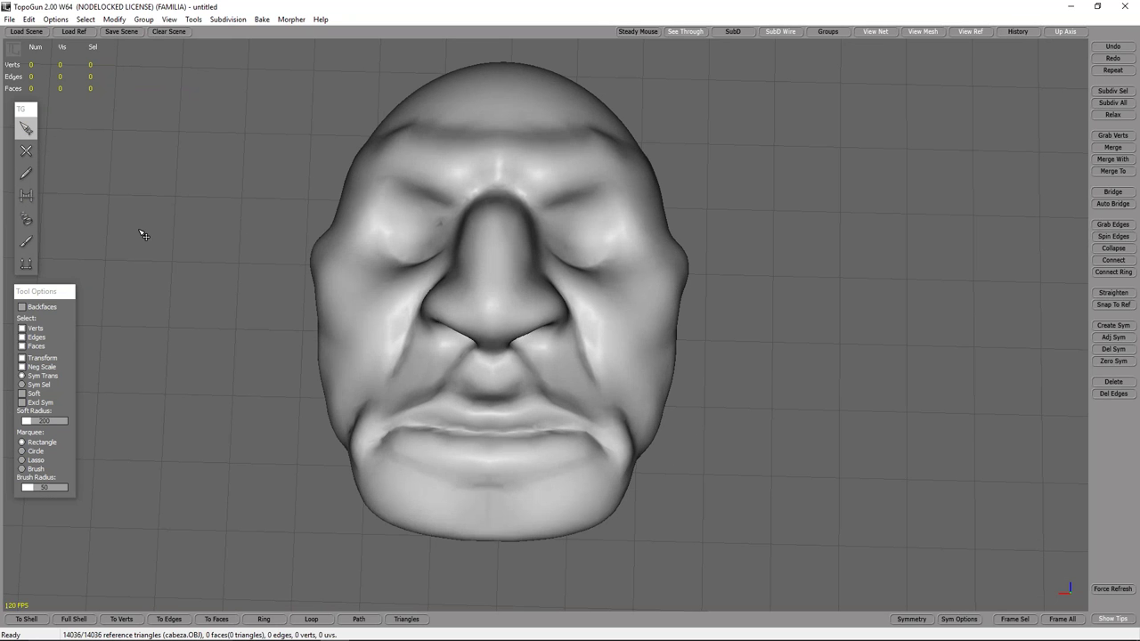
left_click(27, 152)
left_click(576, 172)
left_click(612, 182)
left_click(609, 150)
left_click(527, 154)
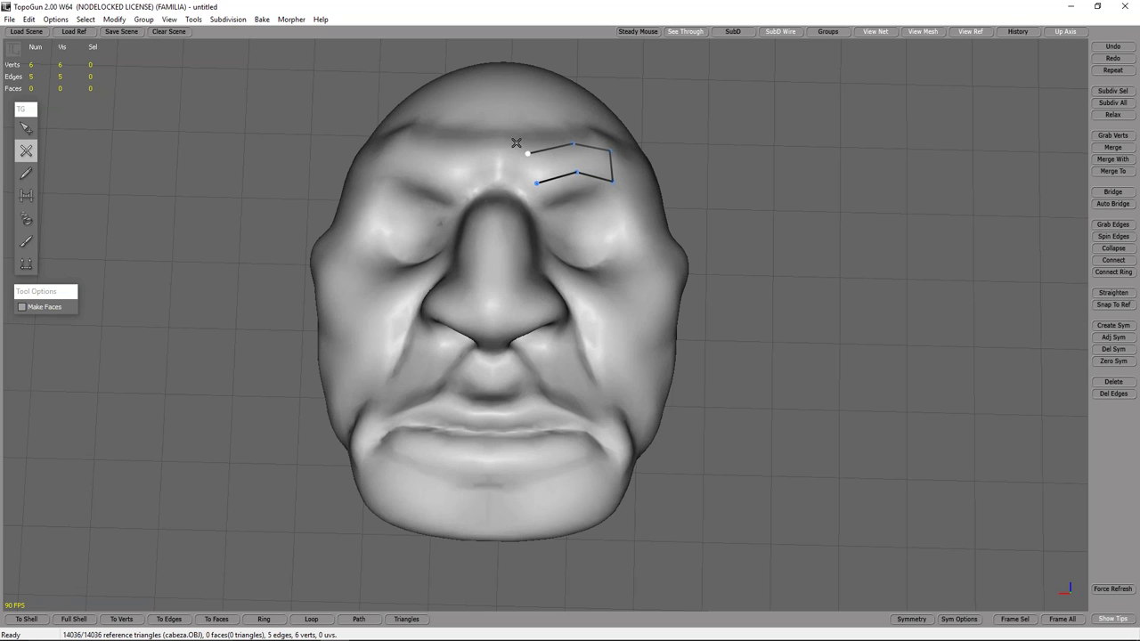
left_click(515, 126)
left_click(589, 115)
mouse_move(601, 182)
right_mouse_down()
mouse_move(383, 160)
mouse_move(707, 242)
mouse_move(409, 169)
mouse_move(703, 244)
mouse_move(697, 341)
mouse_move(618, 300)
mouse_move(786, 374)
mouse_move(641, 267)
mouse_move(528, 210)
right_mouse_up()
key("ctrl+z")
key("ctrl+z")
key("ctrl+z")
key("ctrl+z")
key("ctrl+z")
key("ctrl+z")
left_click(26, 172)
left_click_drag(538, 211, 588, 182)
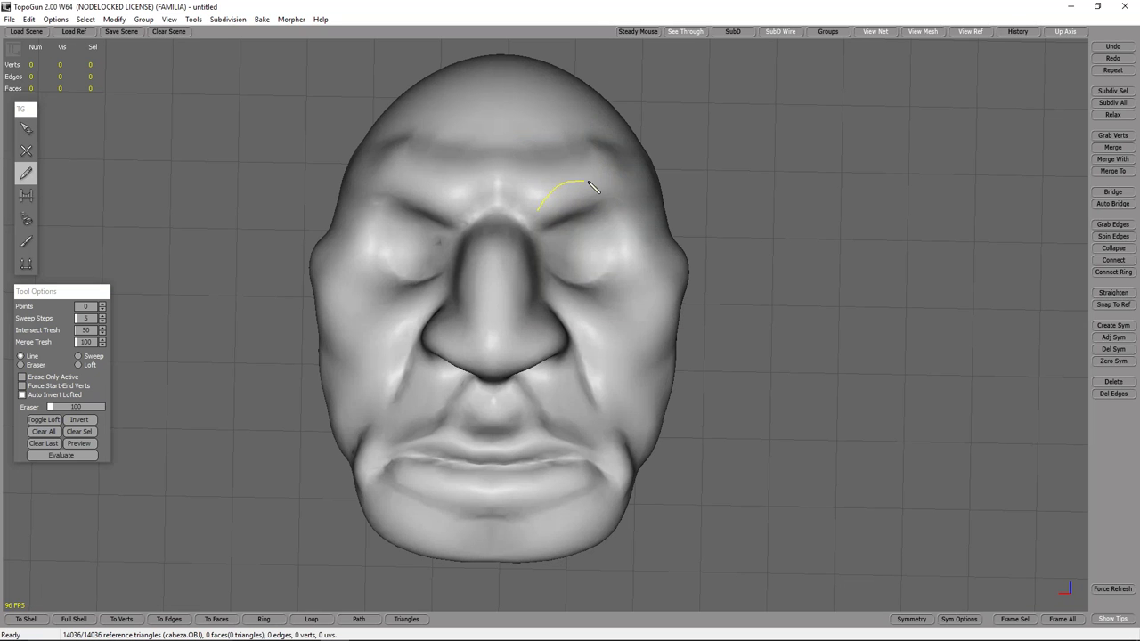
mouse_move(625, 218)
left_mouse_down()
mouse_move(628, 283)
mouse_move(580, 306)
mouse_move(533, 244)
mouse_move(550, 233)
left_mouse_up()
left_click_drag(564, 192, 599, 238)
left_click(26, 150)
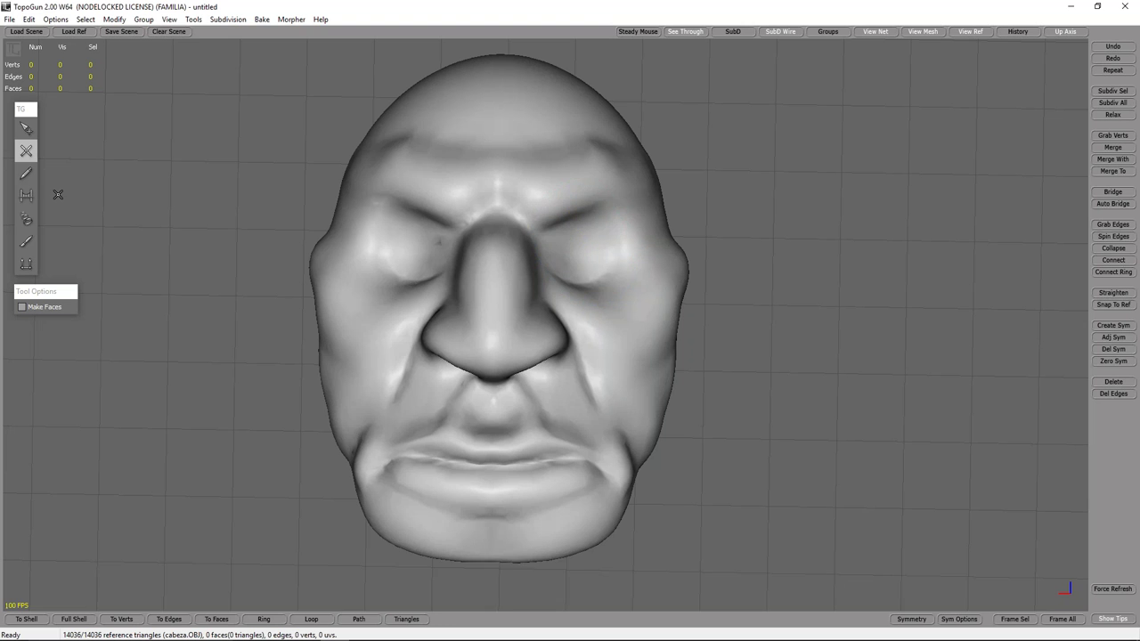
left_click(527, 183)
left_click(579, 211)
left_click(597, 183)
left_click(603, 153)
left_click(556, 131)
left_click(542, 157)
left_click(26, 195)
mouse_move(542, 157)
left_mouse_down()
mouse_move(529, 185)
mouse_move(598, 173)
left_mouse_up()
mouse_move(587, 178)
middle_mouse_down()
mouse_move(438, 162)
mouse_move(679, 364)
mouse_move(418, 281)
mouse_move(631, 252)
mouse_move(735, 261)
mouse_move(526, 369)
middle_mouse_up()
scroll(732, 261, "down", 5)
key("ctrl+z")
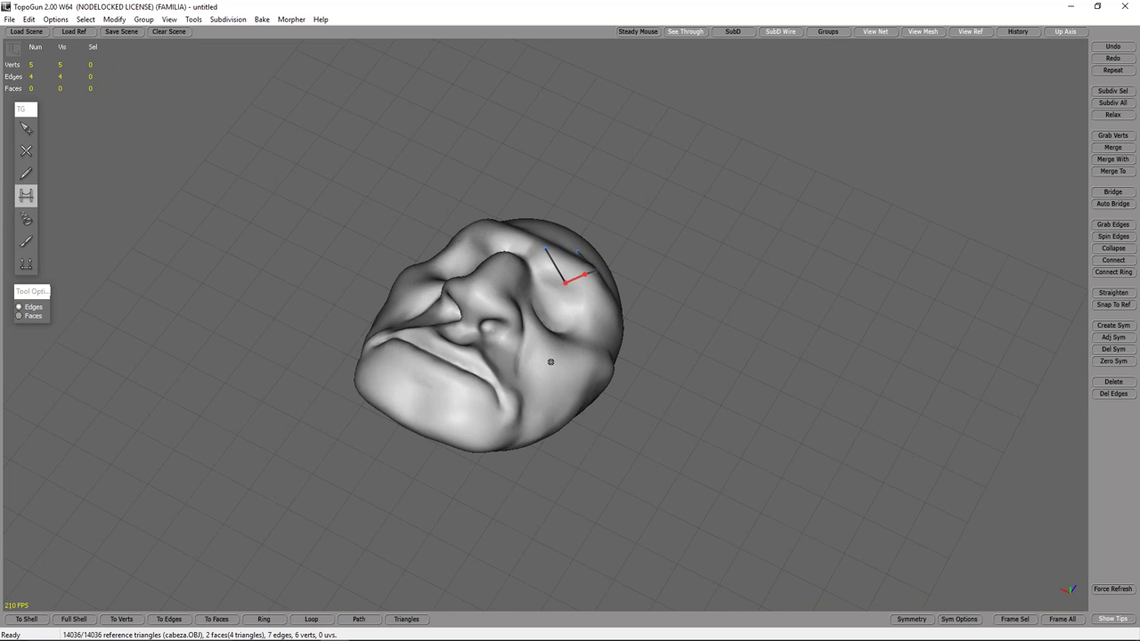
key("ctrl+z")
key("ctrl+z")
middle_click_drag(547, 316, 592, 395)
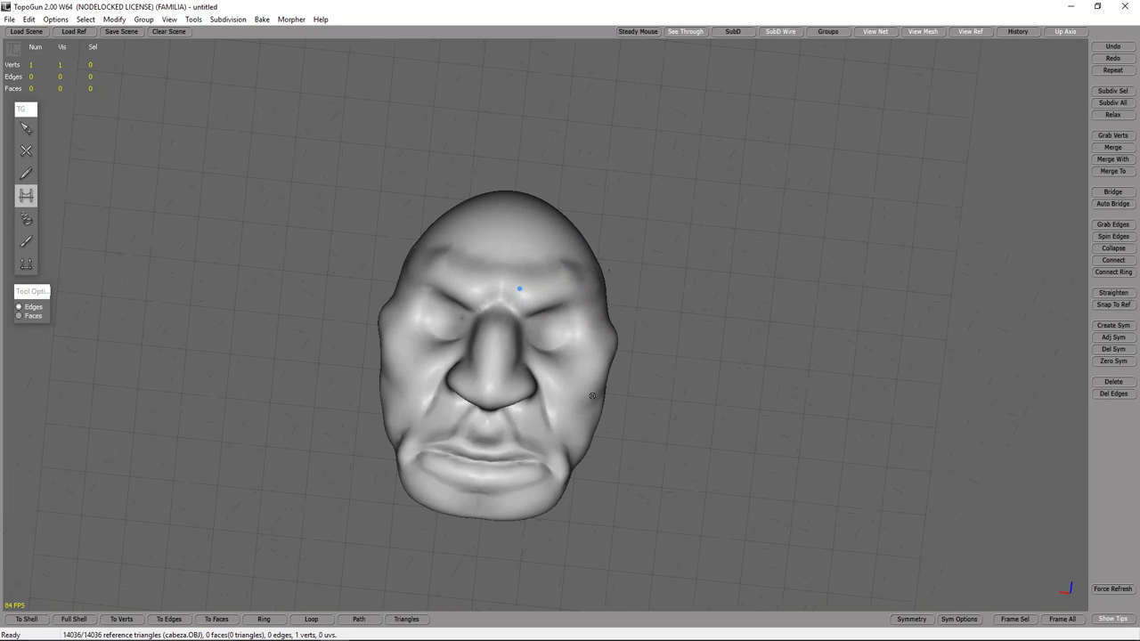
middle_click_drag(145, 317, 89, 275)
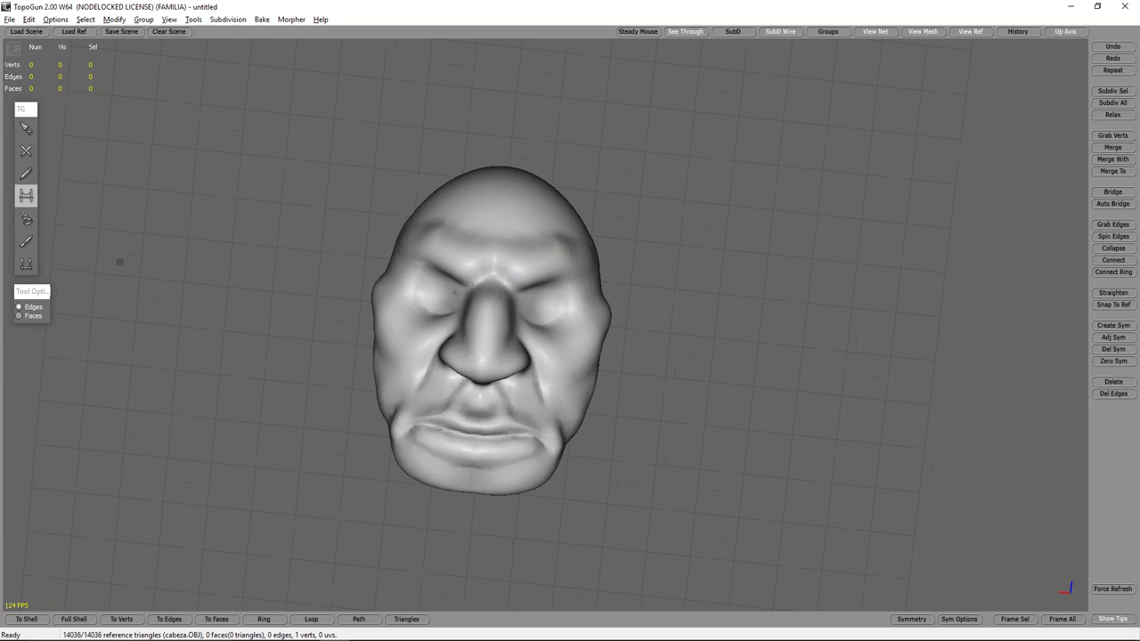
Step: Draw three tube slices across the forehead and build a quad patch from them
left_click(25, 221)
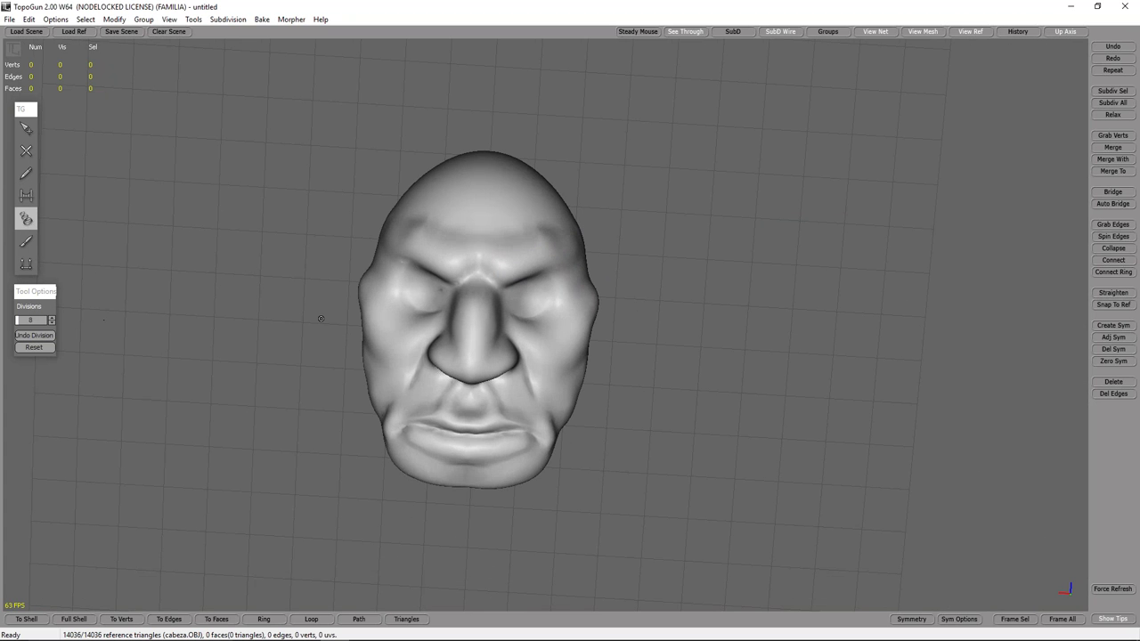
middle_click_drag(320, 318, 358, 332)
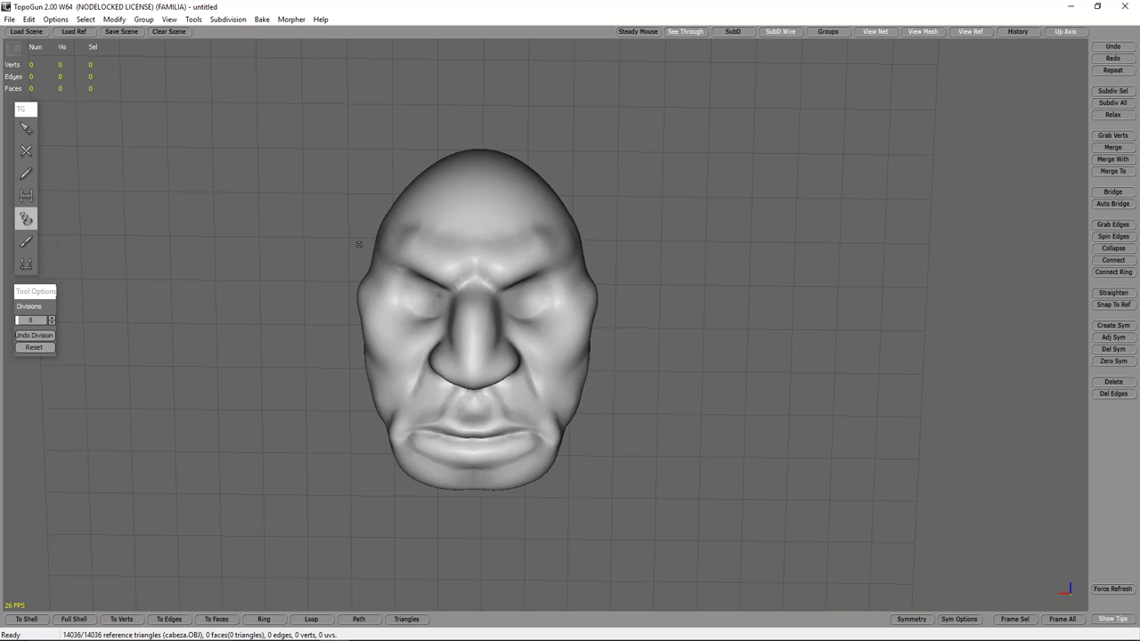
left_click_drag(335, 234, 693, 245)
left_click_drag(331, 199, 728, 221)
left_click_drag(367, 170, 636, 181)
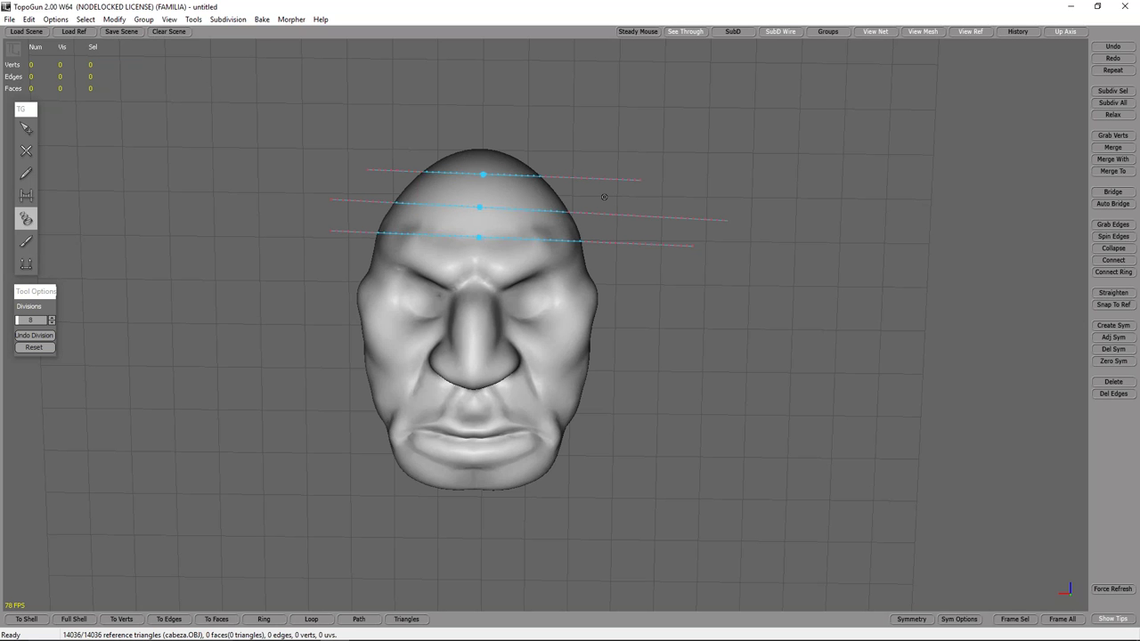
right_click(604, 197)
mouse_move(644, 264)
left_mouse_down("alt")
mouse_move(454, 191)
mouse_move(638, 357)
mouse_move(523, 358)
mouse_move(618, 145)
mouse_move(842, 374)
mouse_move(711, 277)
mouse_move(738, 483)
mouse_move(740, 254)
mouse_move(630, 254)
left_mouse_up("alt")
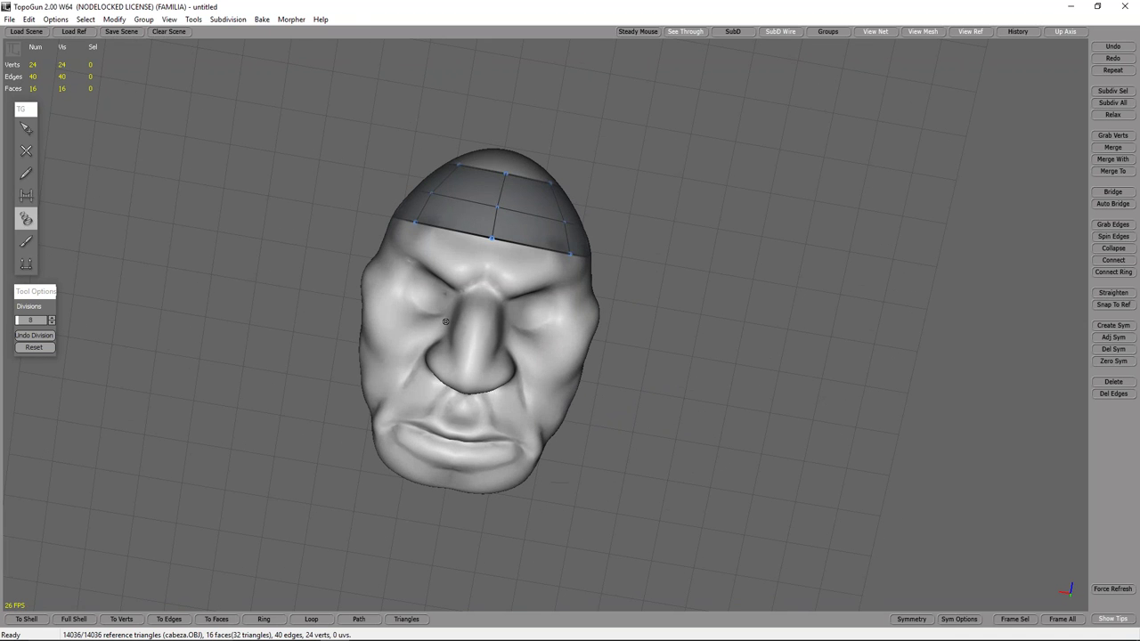
Step: Undo and redo the forehead patch, then select its lower border edge loop for extrusion
key("ctrl+z")
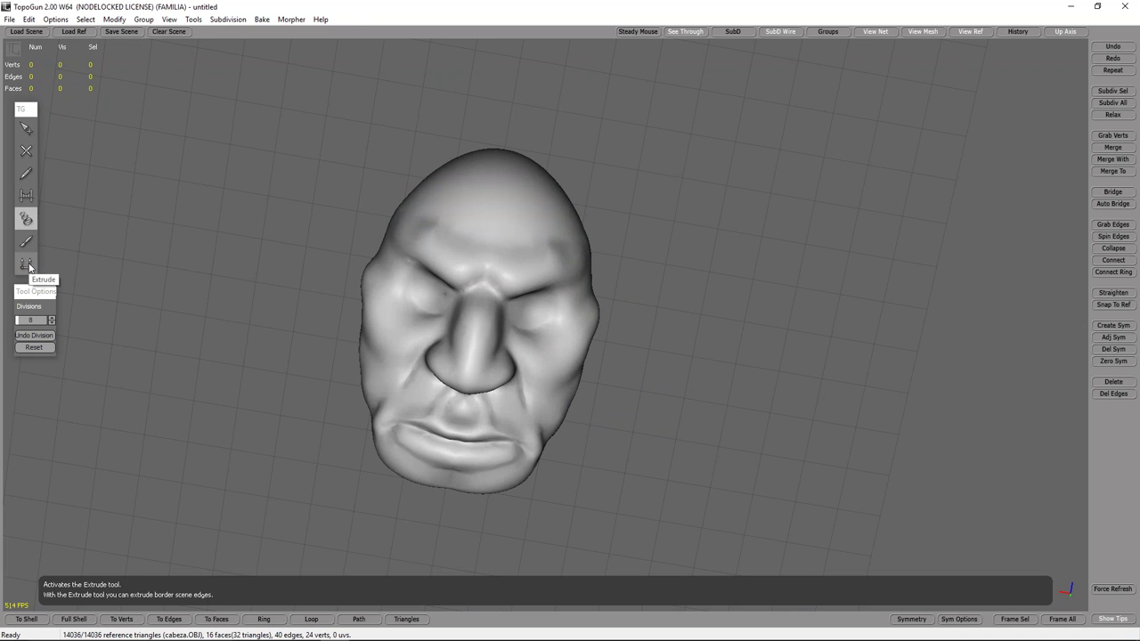
left_click(29, 18)
left_click(50, 46)
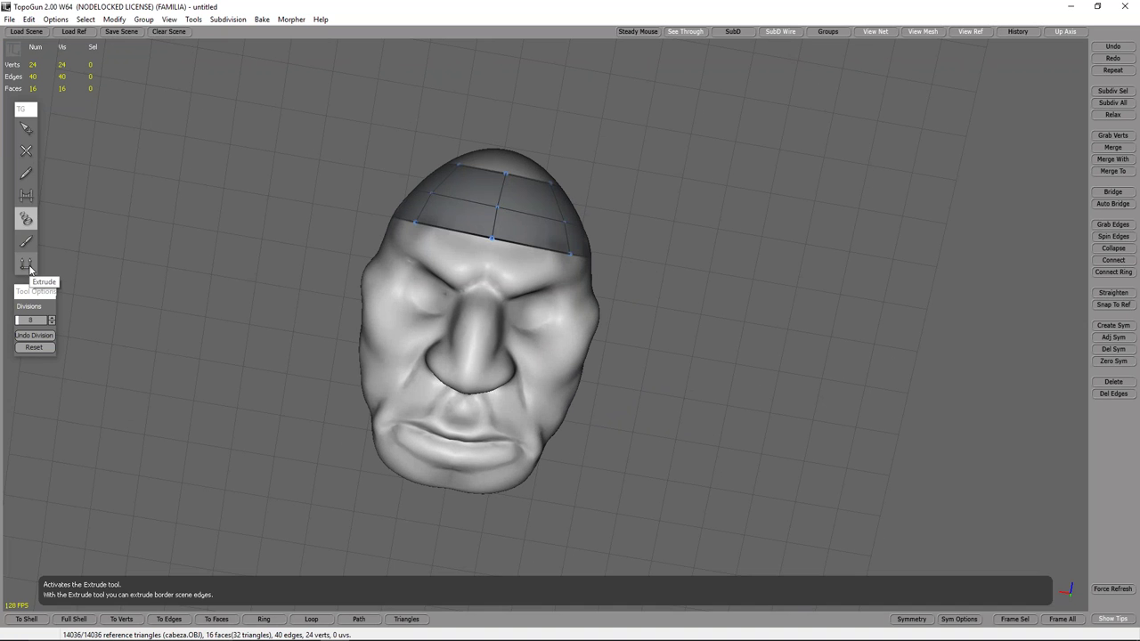
left_click(26, 128)
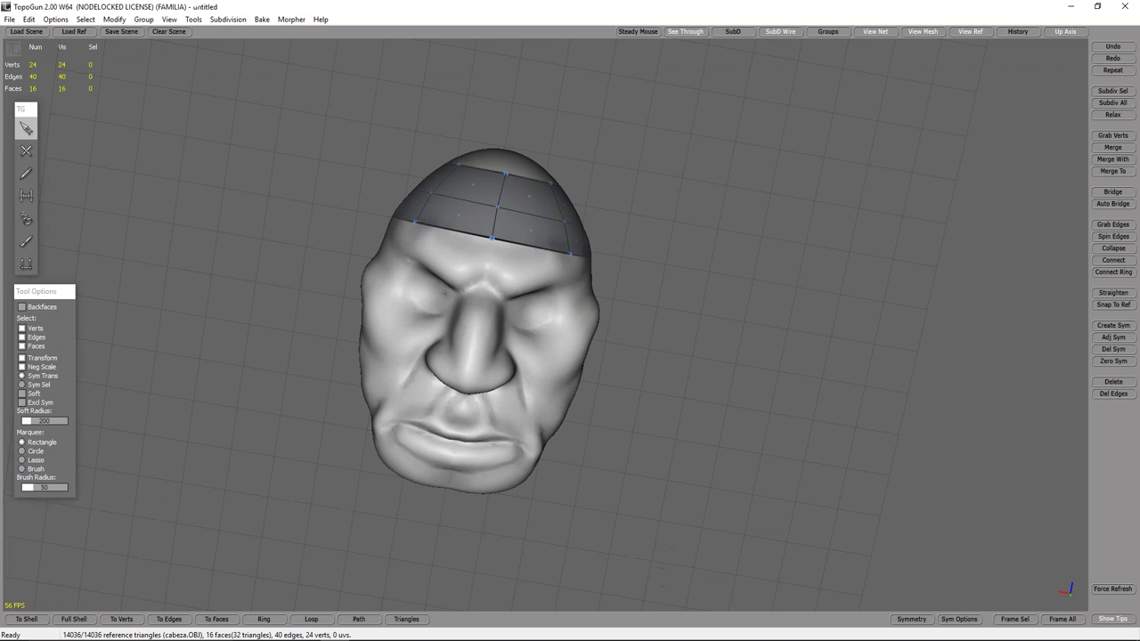
left_click(454, 231)
left_click(536, 253)
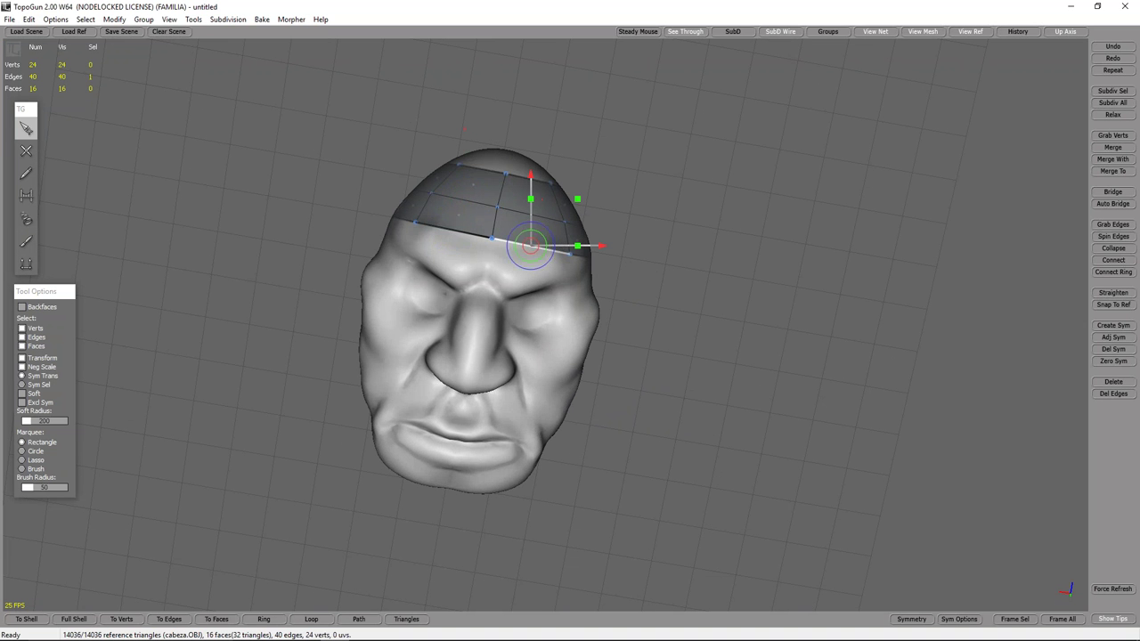
left_click(32, 21)
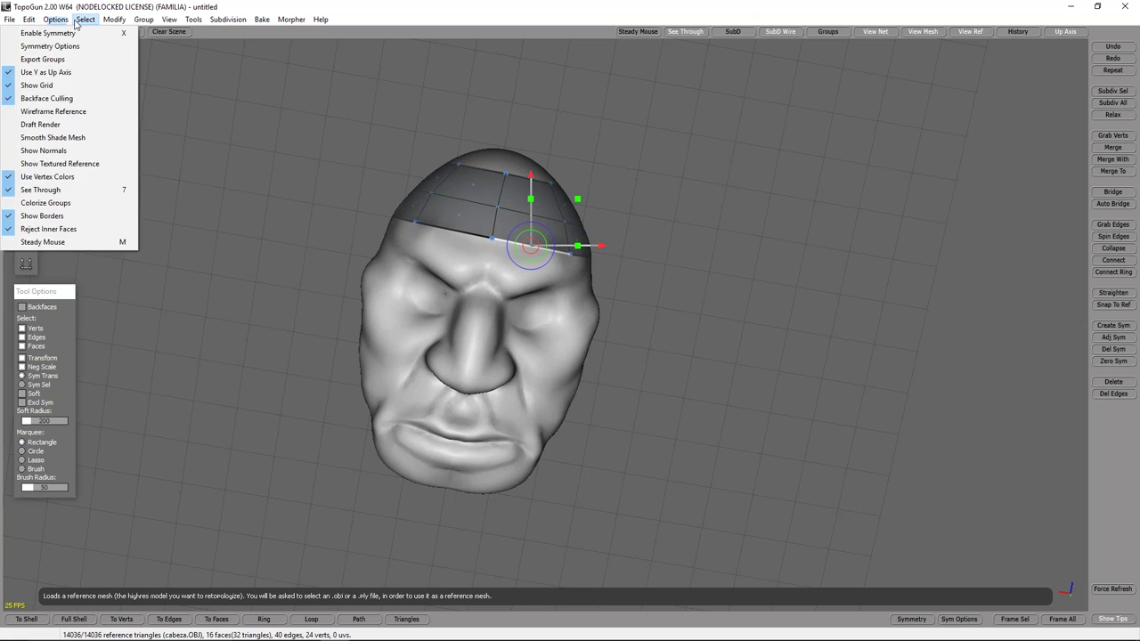
mouse_move(85, 18)
left_click(72, 203)
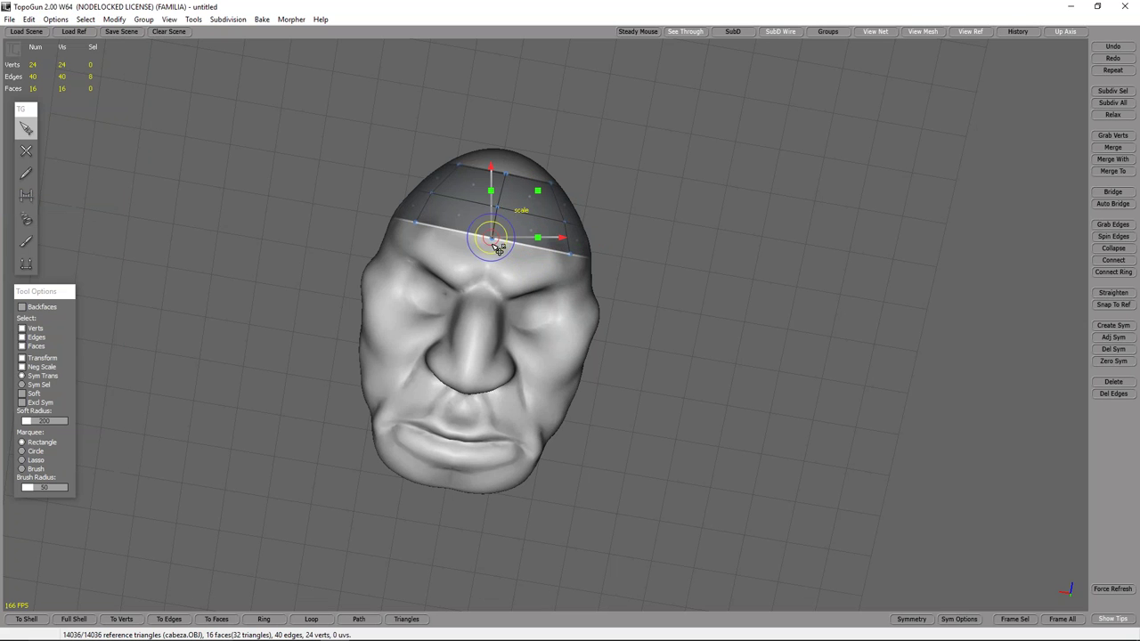
left_click(27, 265)
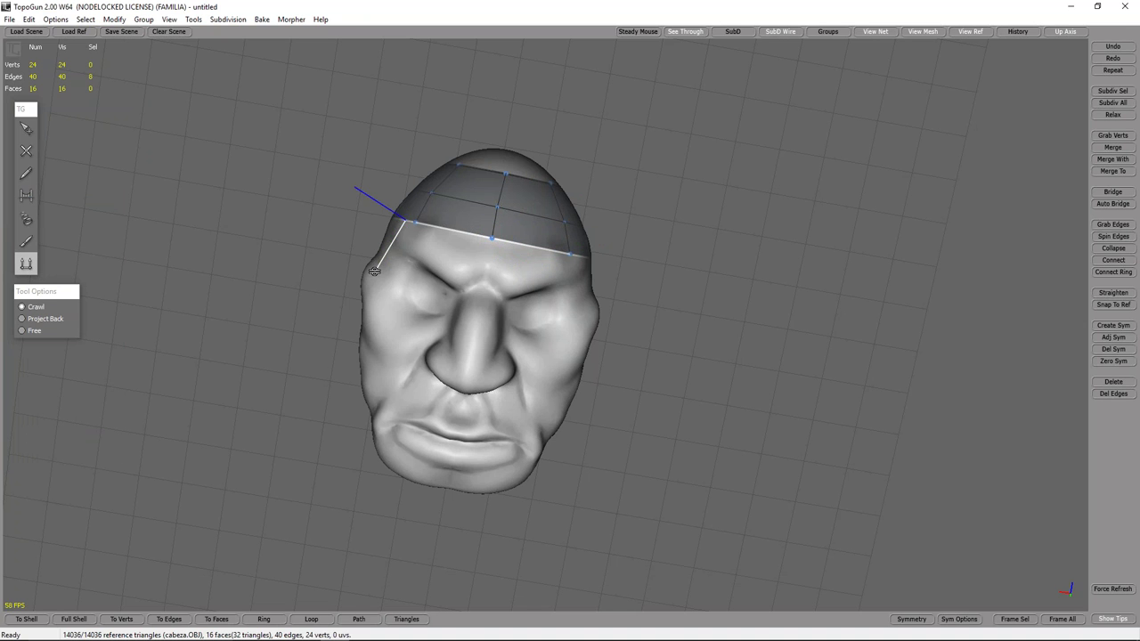
Step: Select the full border edge loop of the forehead patch with Select Loop
middle_click_drag(365, 296, 696, 5)
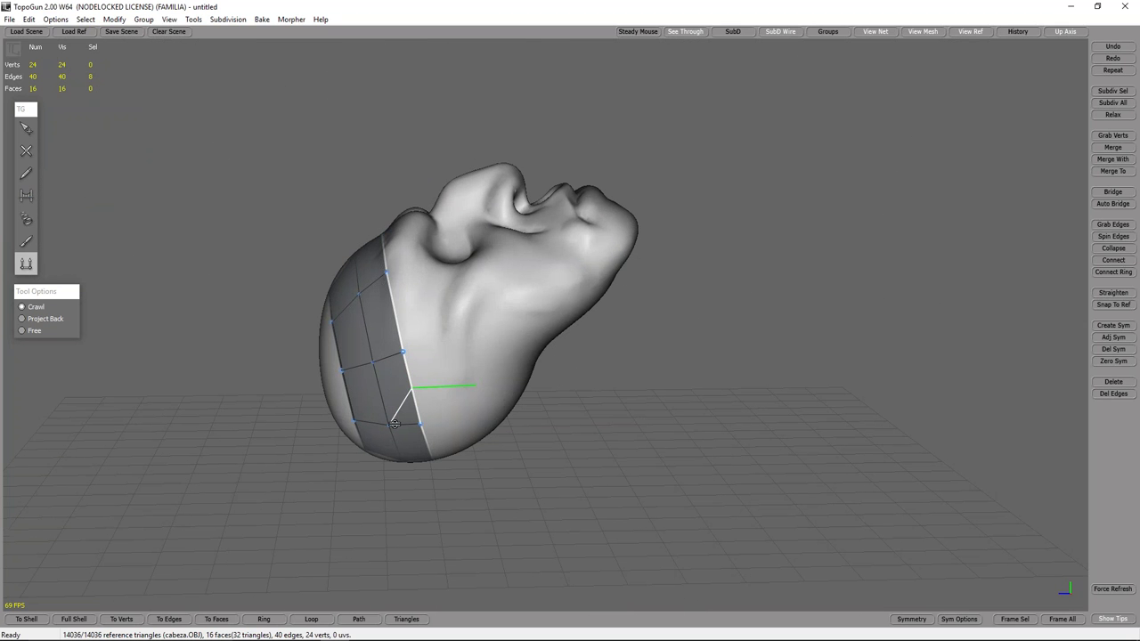
middle_click_drag(489, 400, 649, 318)
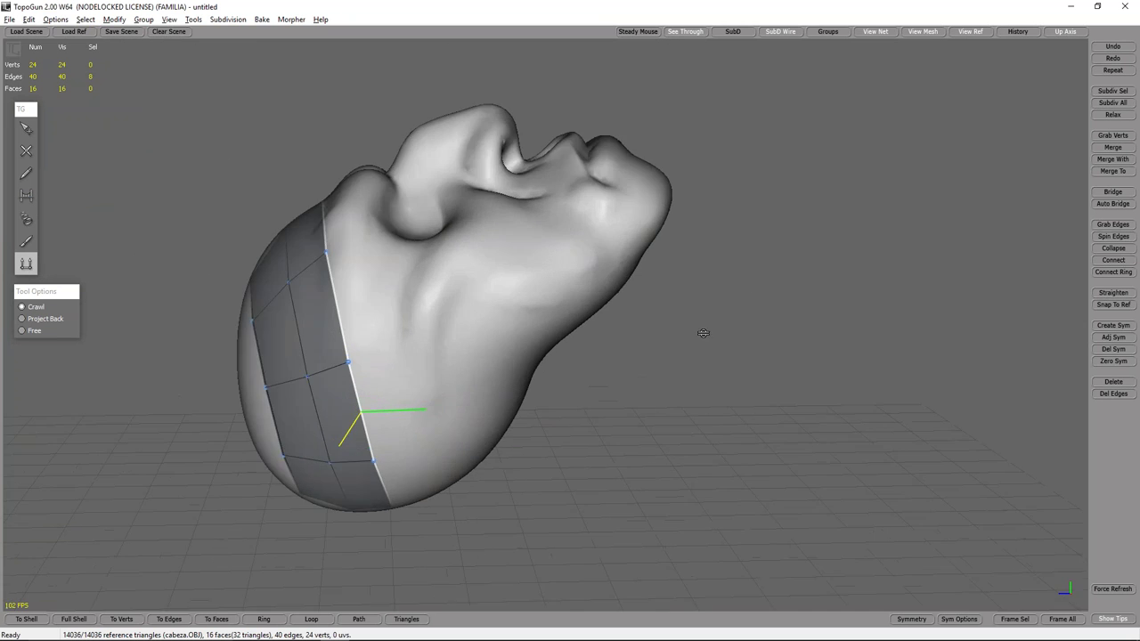
mouse_move(505, 358)
middle_mouse_down()
mouse_move(508, 134)
mouse_move(402, 74)
mouse_move(412, 242)
middle_mouse_up()
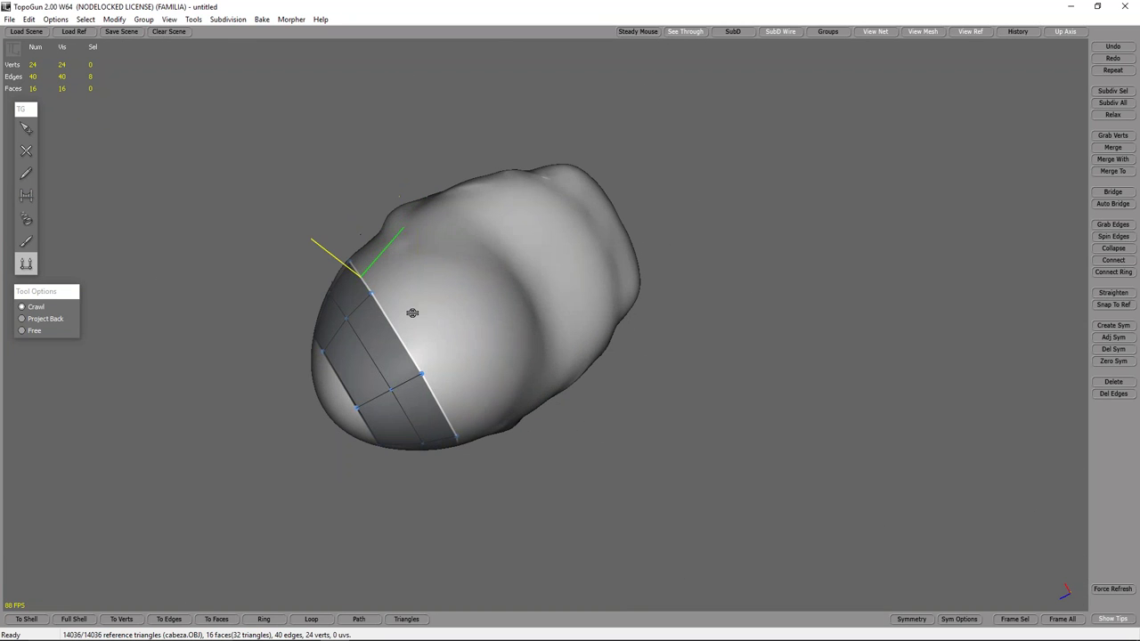
left_click(25, 130)
left_click(398, 324)
left_click(402, 346)
left_click(396, 331)
left_click(85, 19)
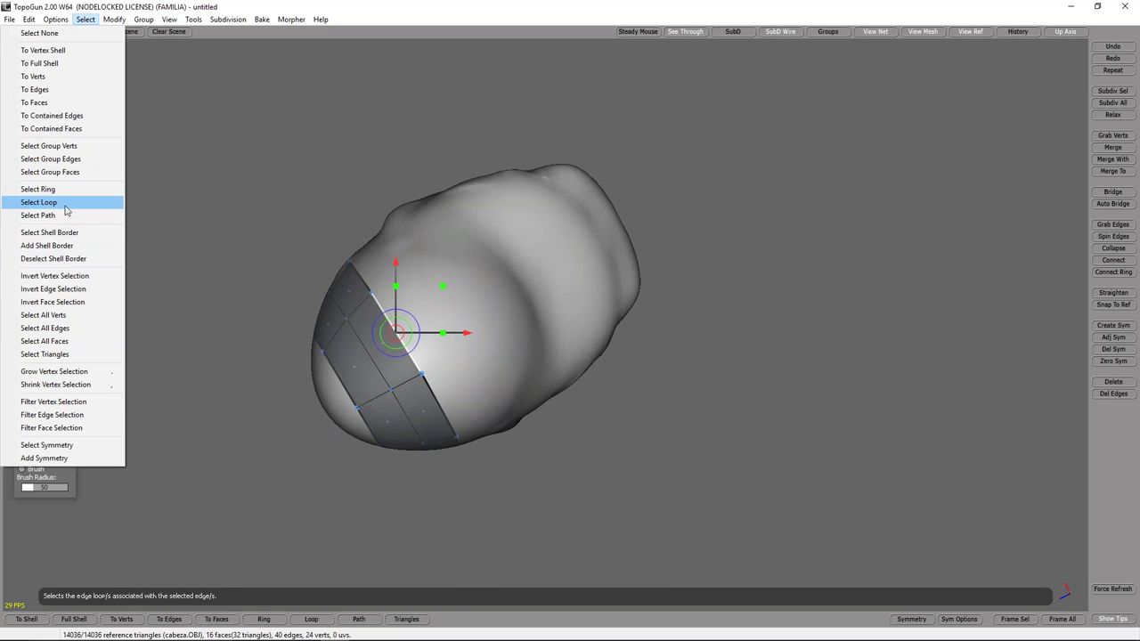
left_click(38, 202)
Step: Extrude the border loop into new rows down the forehead, then undo the last row
left_click(26, 264)
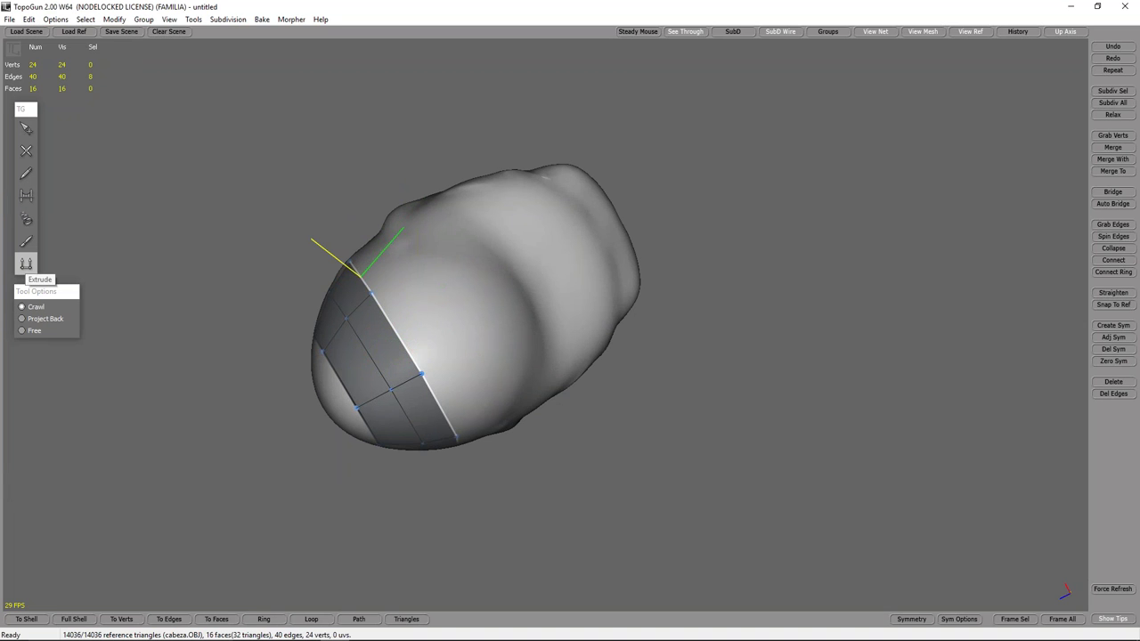
mouse_move(392, 249)
left_mouse_down()
mouse_move(434, 196)
mouse_move(410, 199)
left_mouse_up()
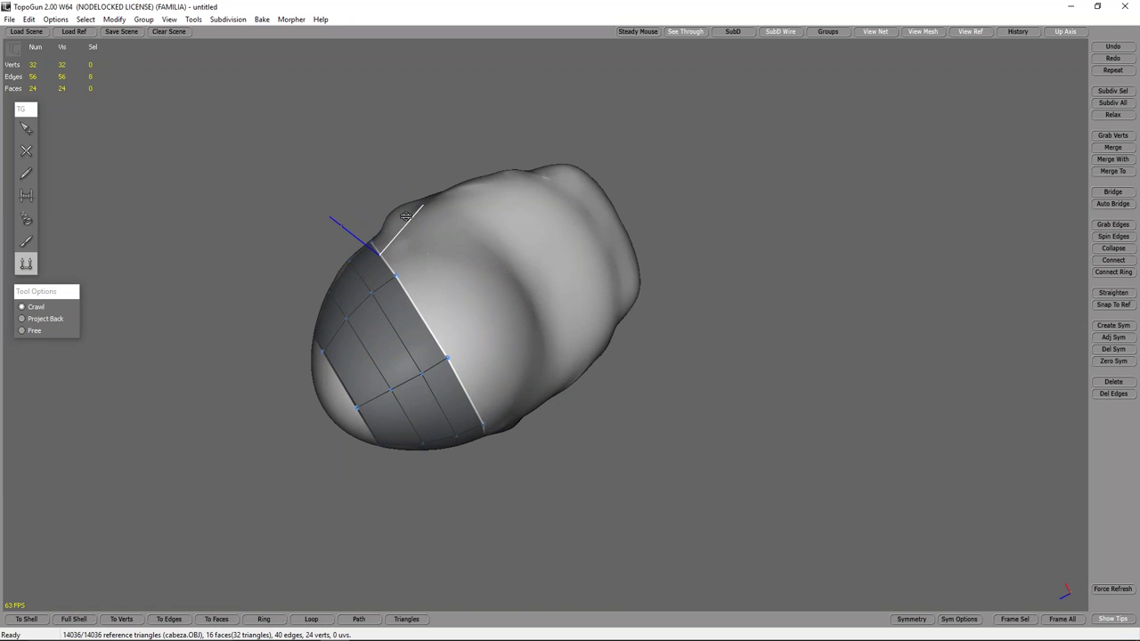
mouse_move(409, 199)
left_mouse_down()
mouse_move(438, 222)
mouse_move(502, 189)
left_mouse_up()
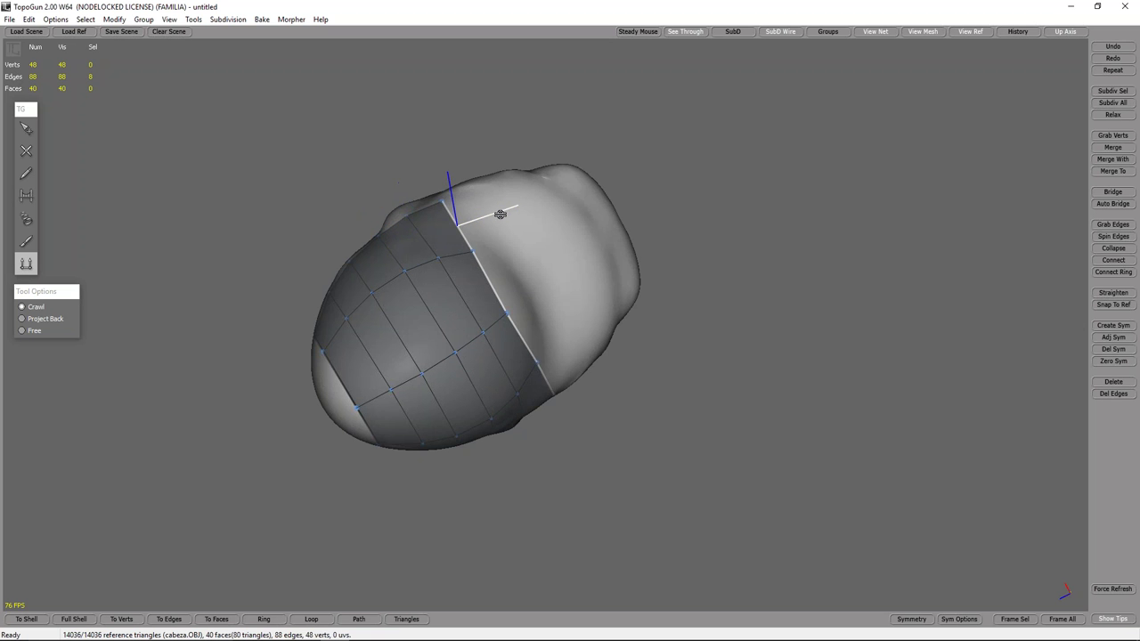
mouse_move(529, 204)
middle_mouse_down()
mouse_move(515, 347)
mouse_move(461, 164)
mouse_move(479, 342)
middle_mouse_up()
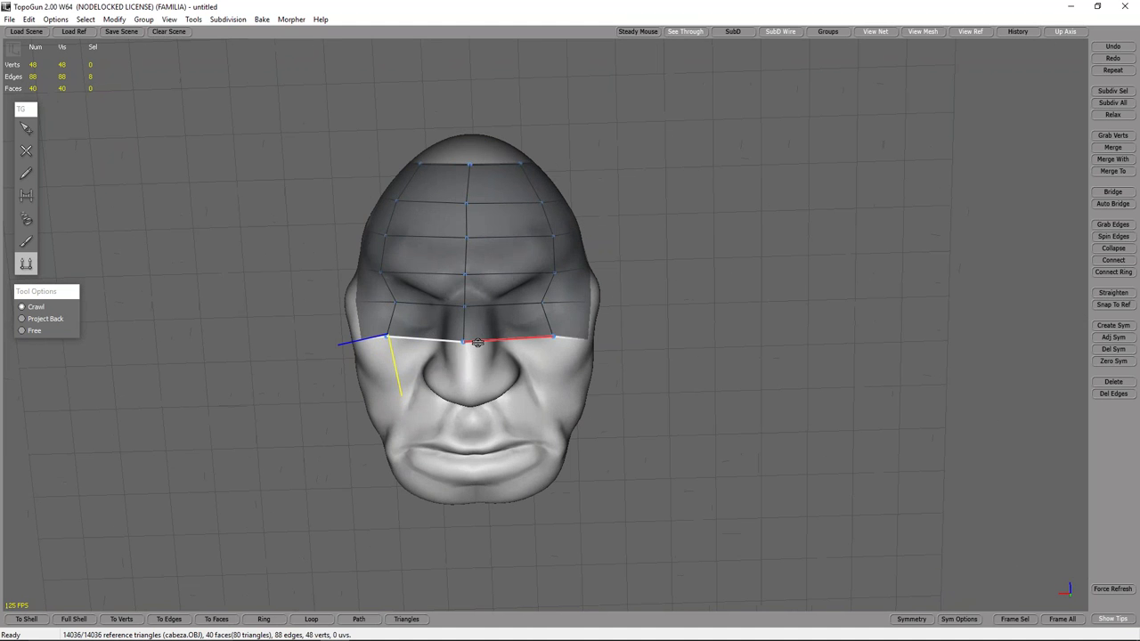
key("ctrl+z")
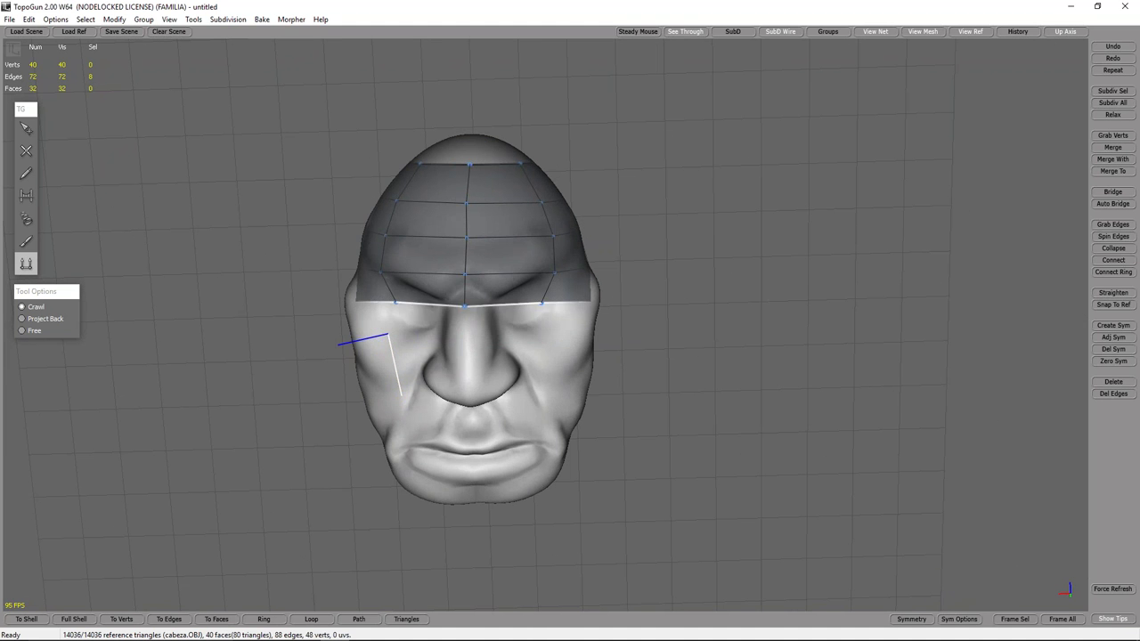
Step: Undo the remaining forehead rows until the retopology mesh is empty
key("ctrl+z")
key("ctrl+z")
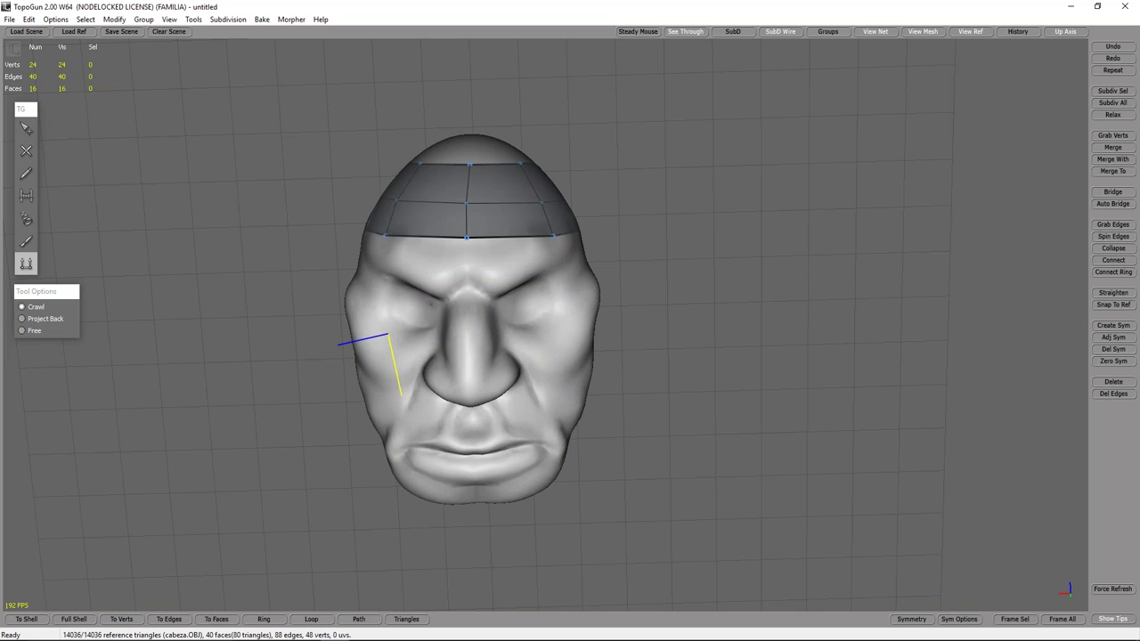
key("ctrl+z")
mouse_move(377, 250)
middle_mouse_down()
mouse_move(412, 183)
mouse_move(419, 244)
mouse_move(372, 305)
middle_mouse_up()
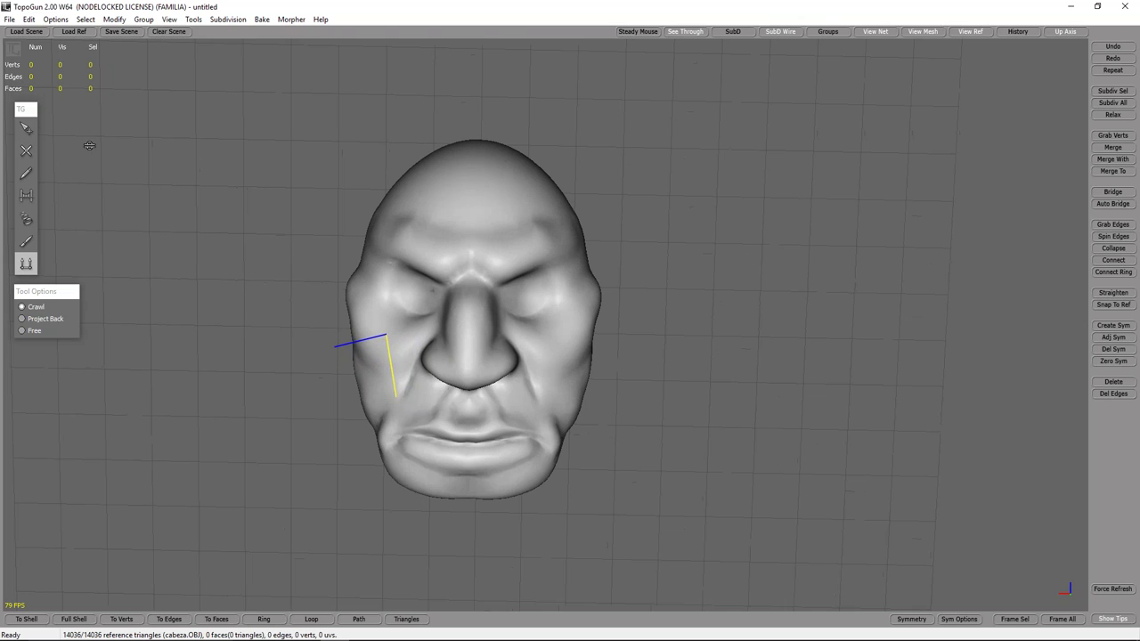
Step: With the Create tool, place a point below the nose and inspect the face
left_click(26, 151)
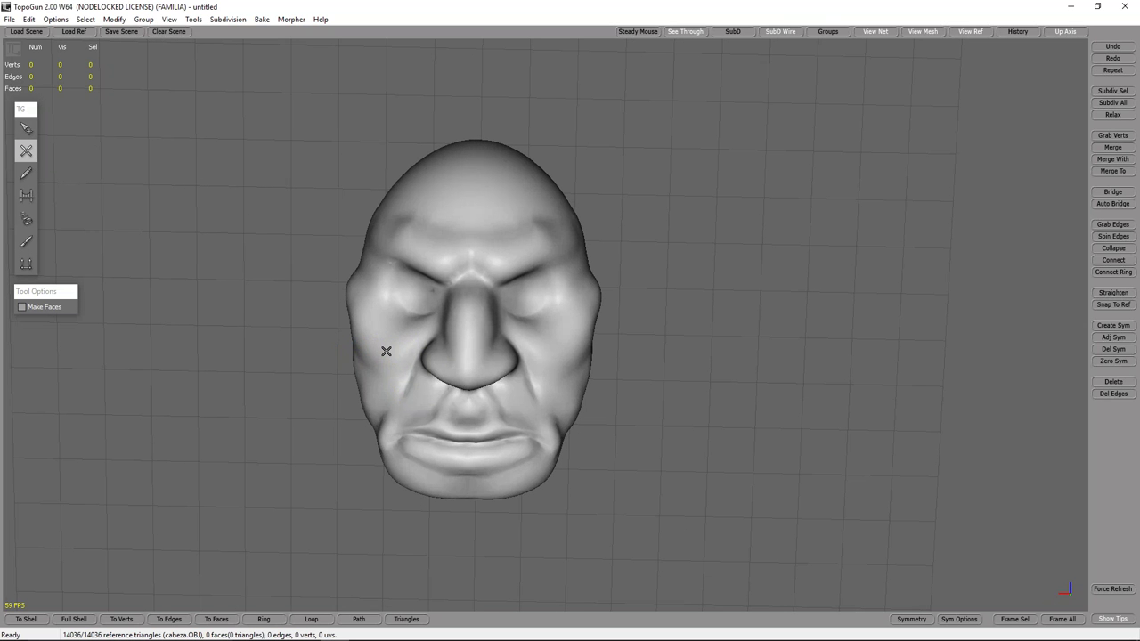
left_click(470, 386)
mouse_move(576, 226)
middle_mouse_down()
mouse_move(575, 193)
mouse_move(503, 273)
middle_mouse_up()
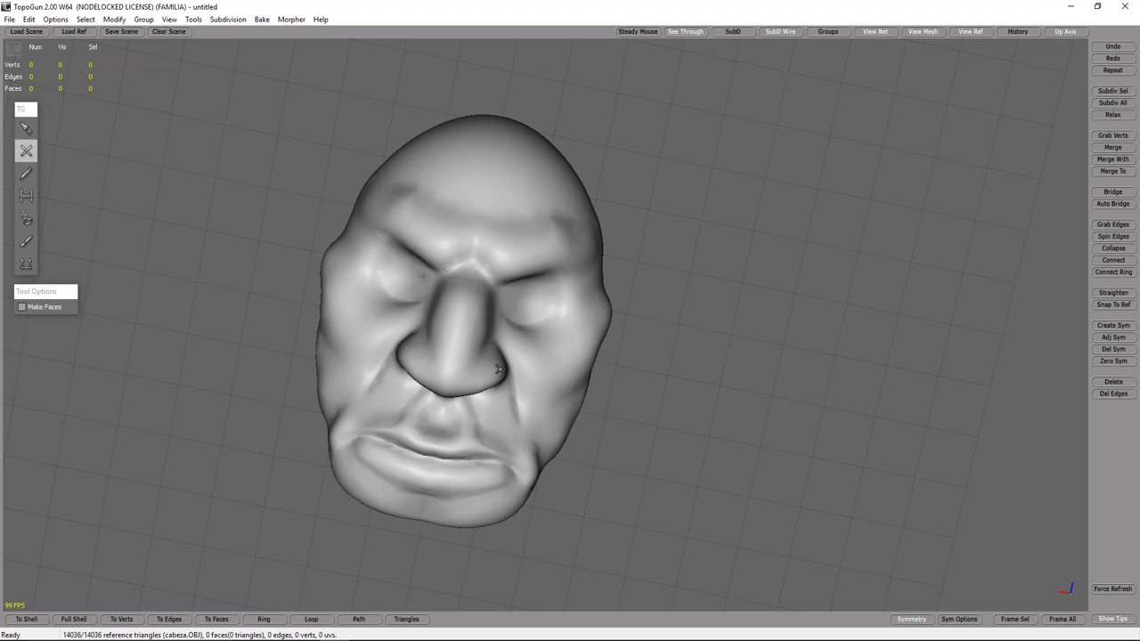
mouse_move(511, 489)
middle_mouse_down()
mouse_move(528, 258)
mouse_move(544, 376)
mouse_move(521, 394)
mouse_move(554, 412)
mouse_move(540, 402)
mouse_move(548, 387)
mouse_move(596, 407)
mouse_move(572, 385)
middle_mouse_up()
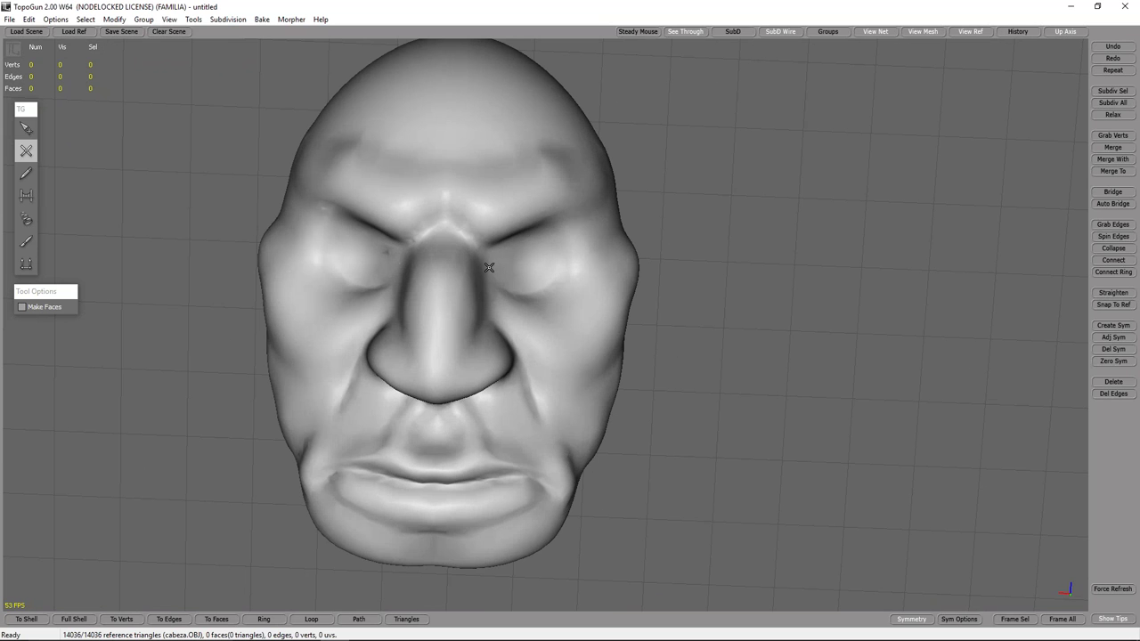
Step: Place mirrored vertices outlining each eye and close the rings near the nose
left_click(510, 225)
left_click(550, 212)
left_click(580, 233)
left_click(577, 285)
left_click(549, 305)
left_click(513, 309)
left_click(487, 292)
left_click(26, 195)
left_click_drag(398, 289, 405, 265)
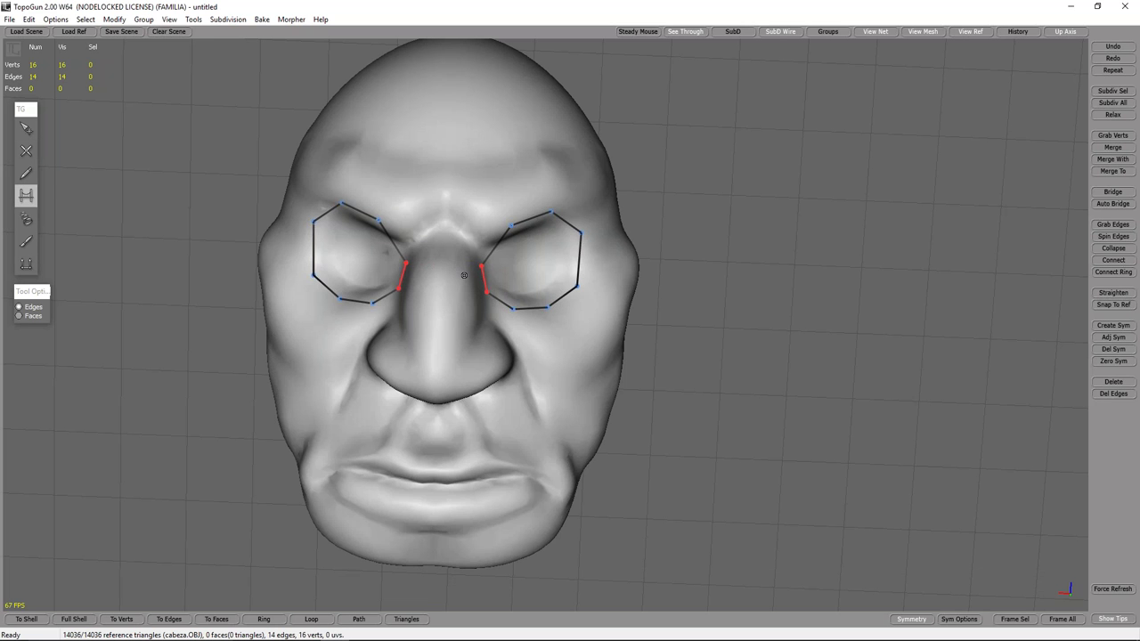
Step: Add an outer strip of vertices around and under each eye
left_click(26, 150)
left_click(488, 212)
left_click(554, 192)
left_click(600, 232)
left_click(584, 310)
left_click(545, 333)
left_click(506, 328)
left_click(478, 300)
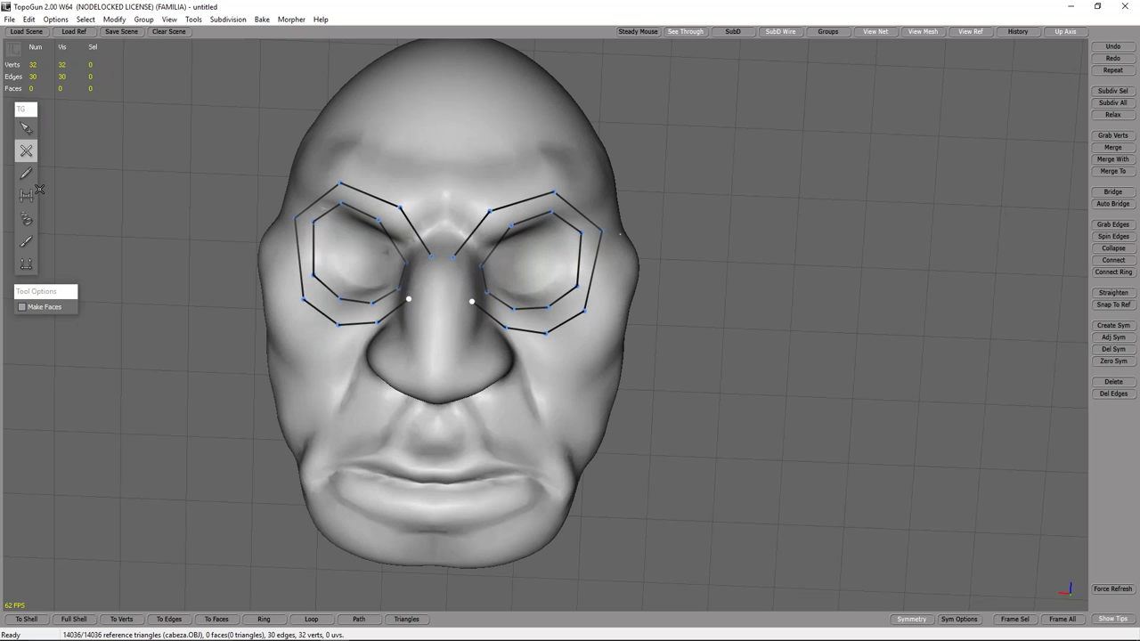
Step: Bridge the eye rings into quads, joining them across the nose bridge
left_click(26, 195)
left_click(477, 295)
left_click(442, 257)
left_click(500, 219)
left_click(554, 202)
left_click(581, 229)
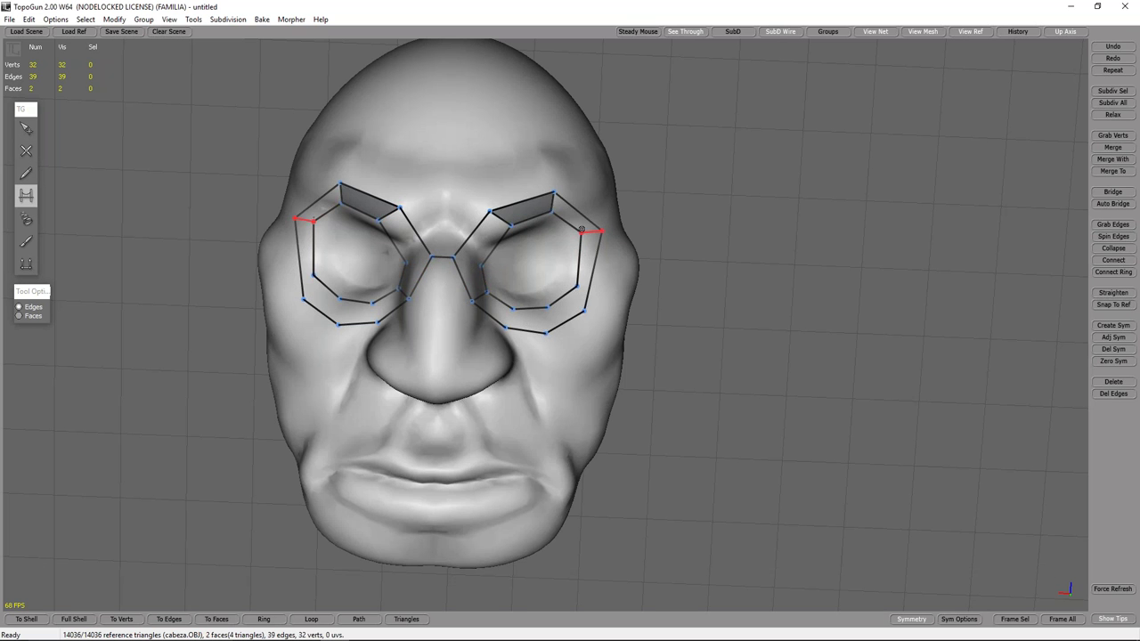
left_click(580, 229)
left_click(468, 263)
left_click(494, 308)
left_click(575, 305)
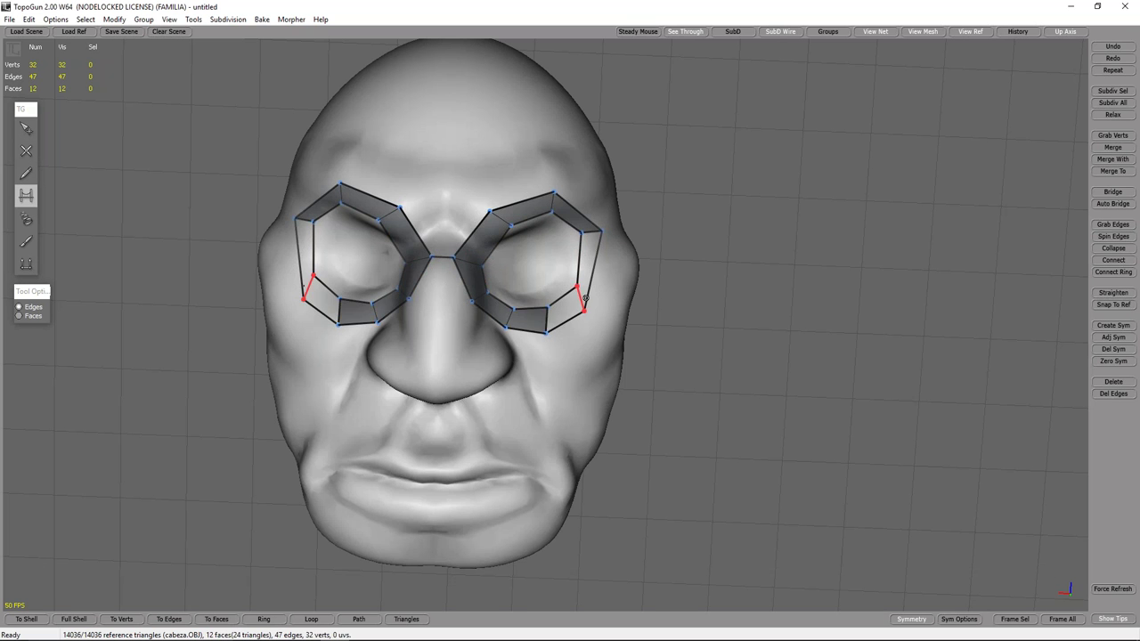
left_click(591, 267)
left_click(26, 150)
mouse_move(489, 448)
right_mouse_down()
mouse_move(236, 133)
mouse_move(285, 76)
mouse_move(432, 251)
right_mouse_up()
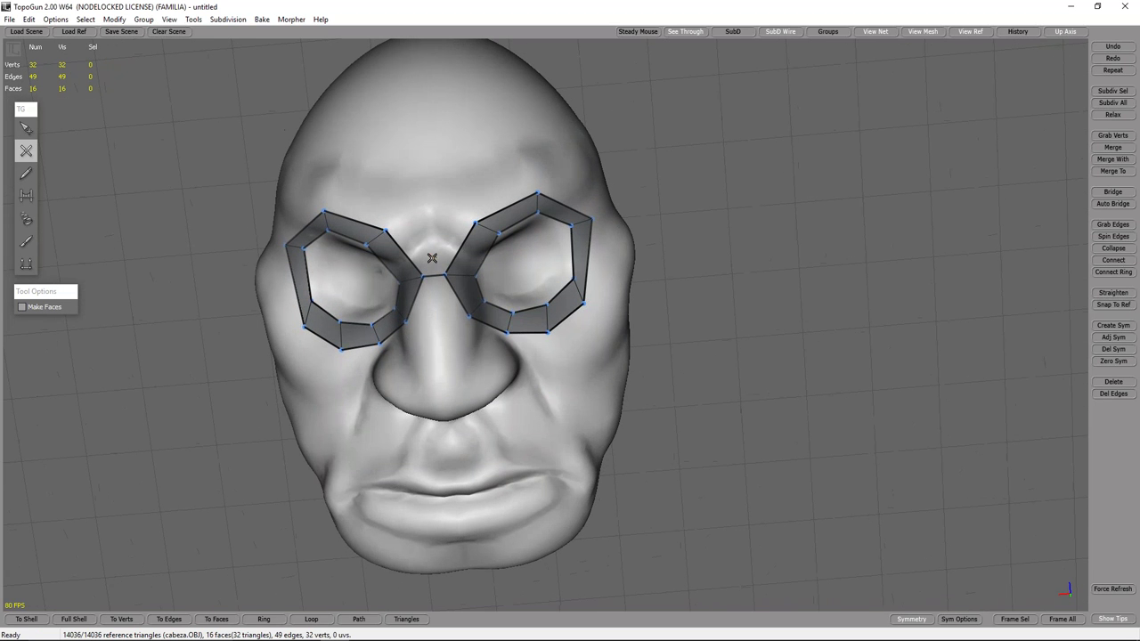
Step: Place an eight-point inner vertex loop inside each eye ring
right_click_drag(511, 281, 489, 206)
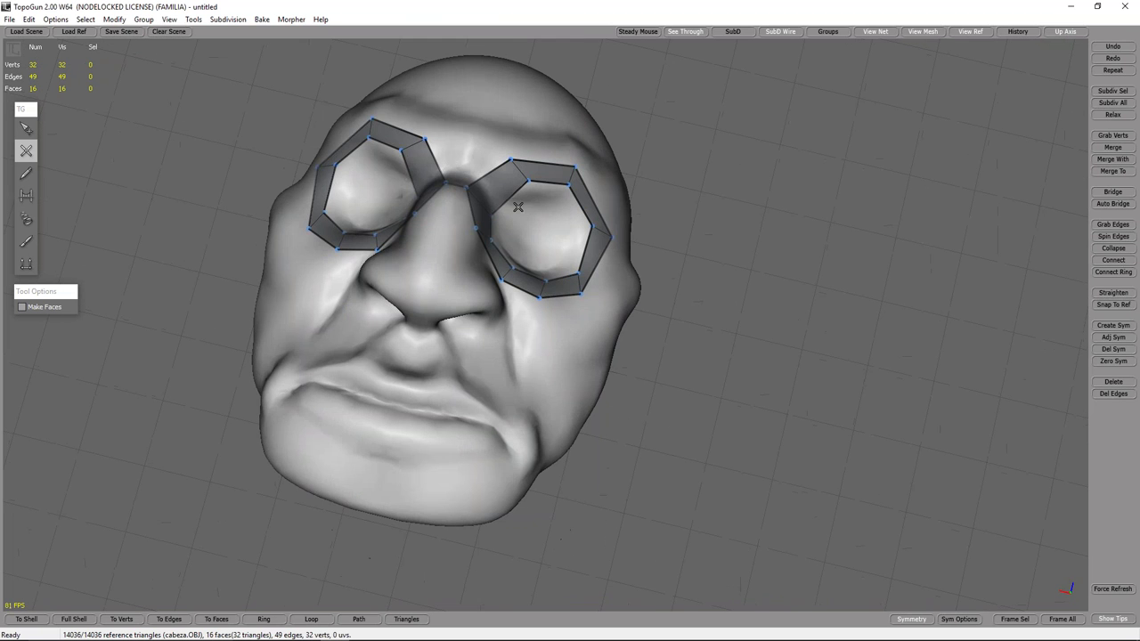
left_click(529, 207)
left_click(559, 212)
left_click(574, 233)
left_click(564, 256)
left_click(539, 265)
left_click(518, 254)
left_click(511, 235)
left_click(512, 220)
Step: Fill the gap between inner and outer eye loops with quads, reaching 32 faces
key("b")
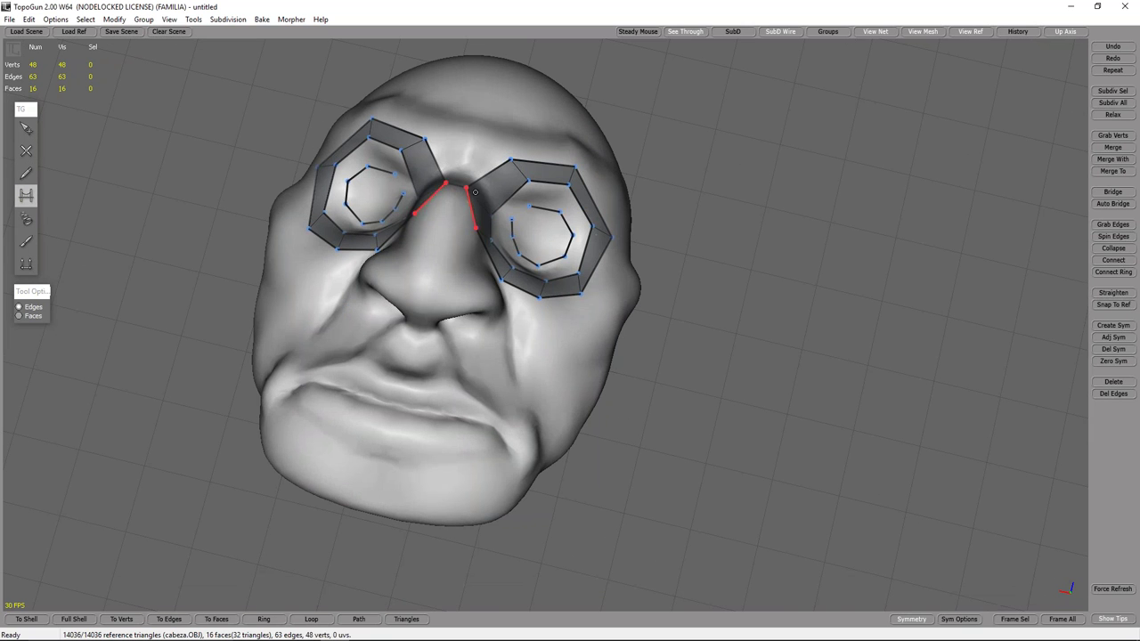
left_click(564, 199)
left_click(579, 232)
left_click(568, 265)
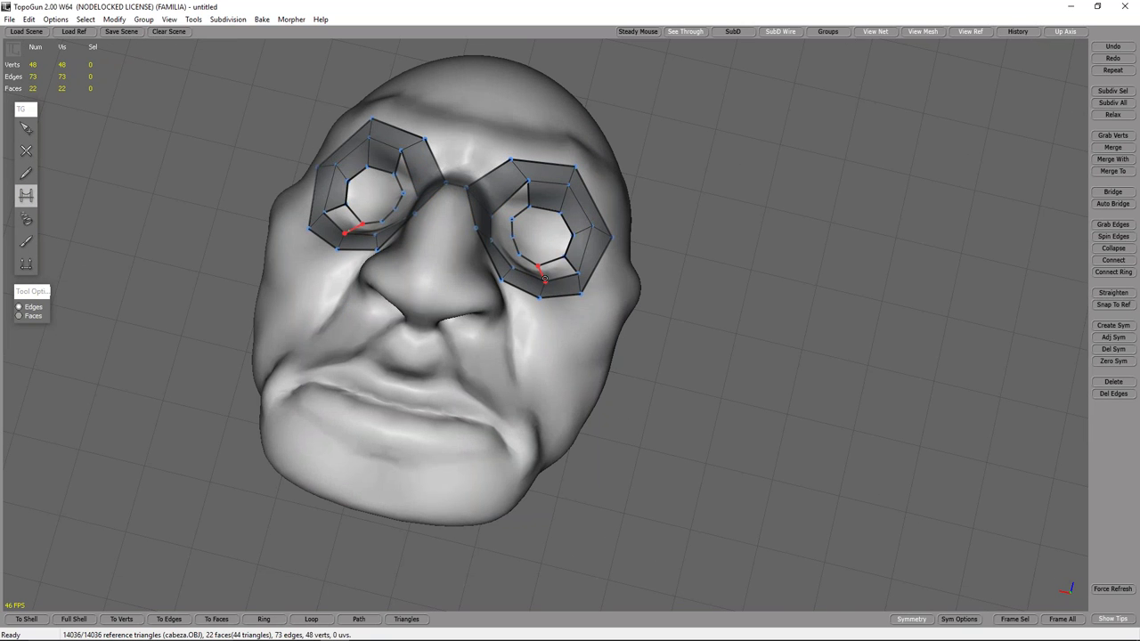
left_click(545, 276)
left_click(521, 262)
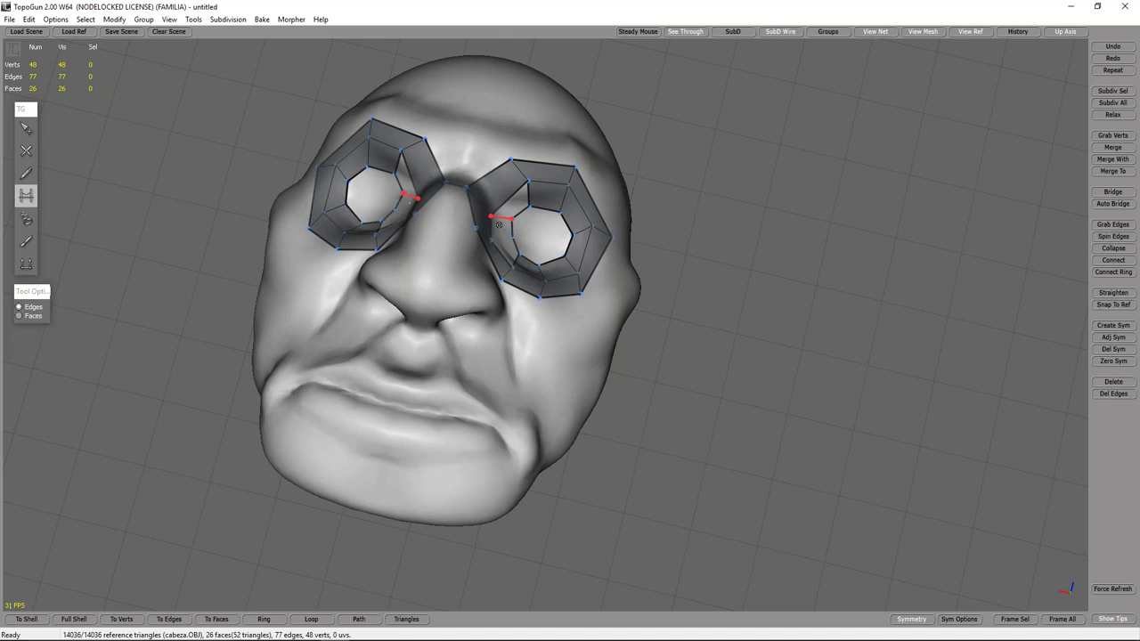
left_click(499, 225)
left_click(499, 239)
left_click(502, 241)
mouse_move(521, 247)
middle_mouse_down()
mouse_move(587, 399)
mouse_move(603, 345)
mouse_move(556, 336)
middle_mouse_up()
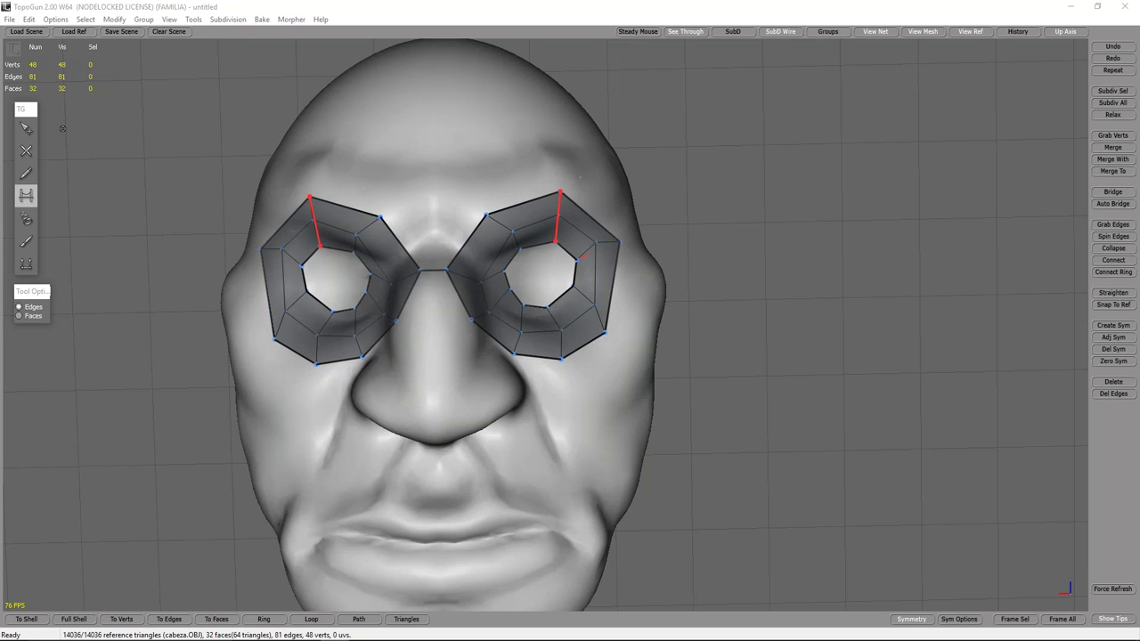
Step: Drag the nose-bridge vertices outward symmetrically to lengthen the edge between the eyes
left_click(25, 129)
left_click_drag(449, 276, 462, 275)
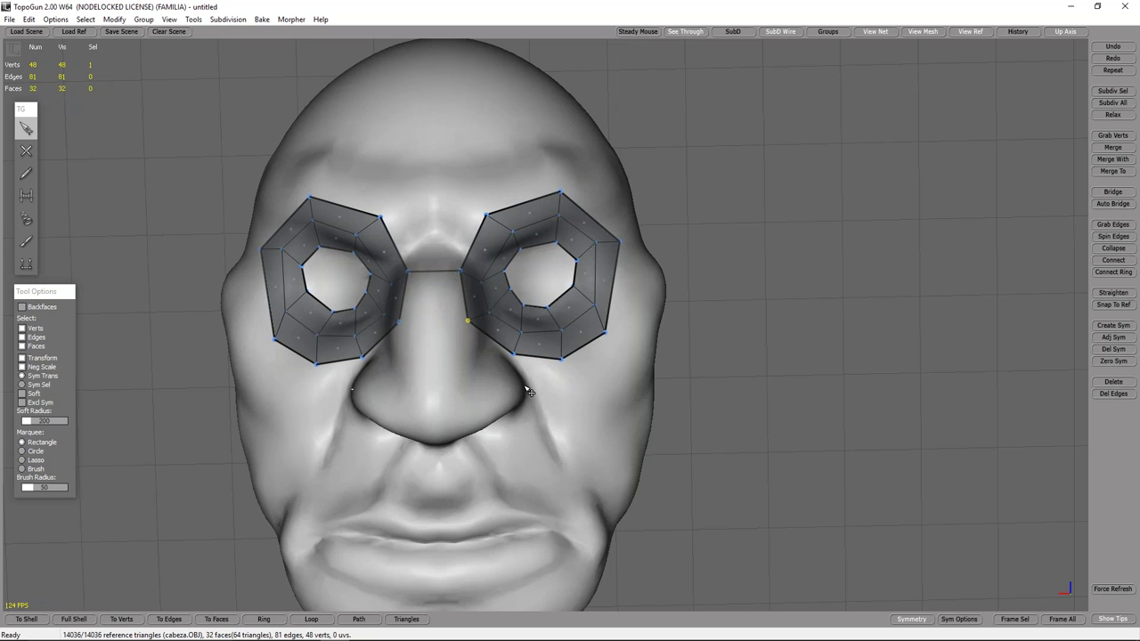
mouse_move(467, 320)
middle_mouse_down()
mouse_move(590, 376)
mouse_move(704, 178)
mouse_move(606, 223)
mouse_move(425, 398)
mouse_move(479, 354)
middle_mouse_up()
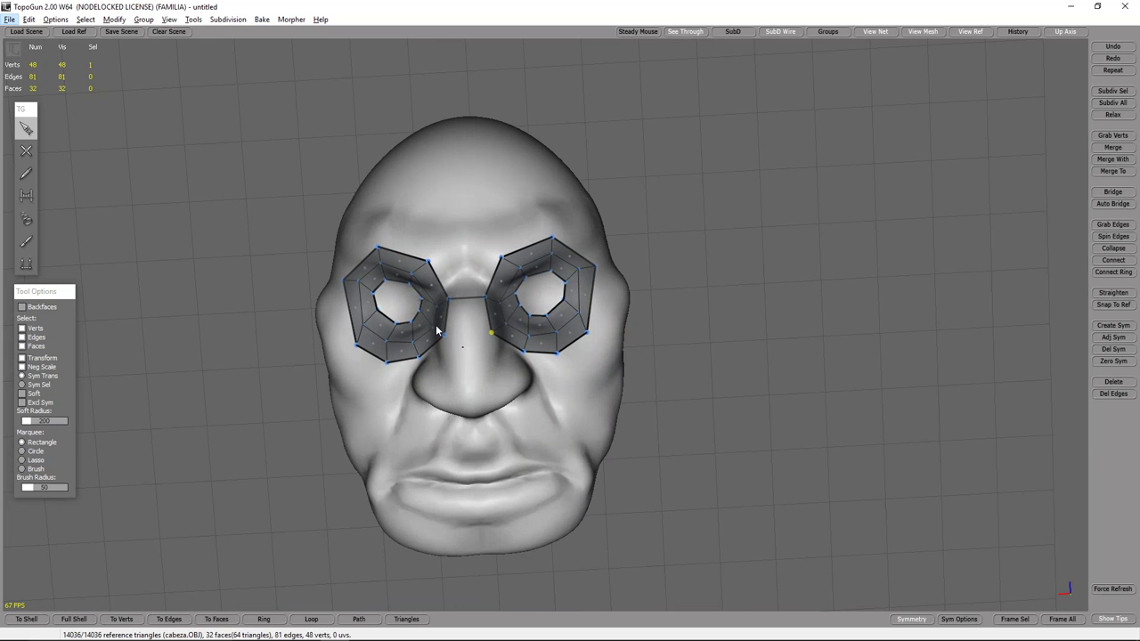
left_click_drag(501, 347, 465, 338, "alt")
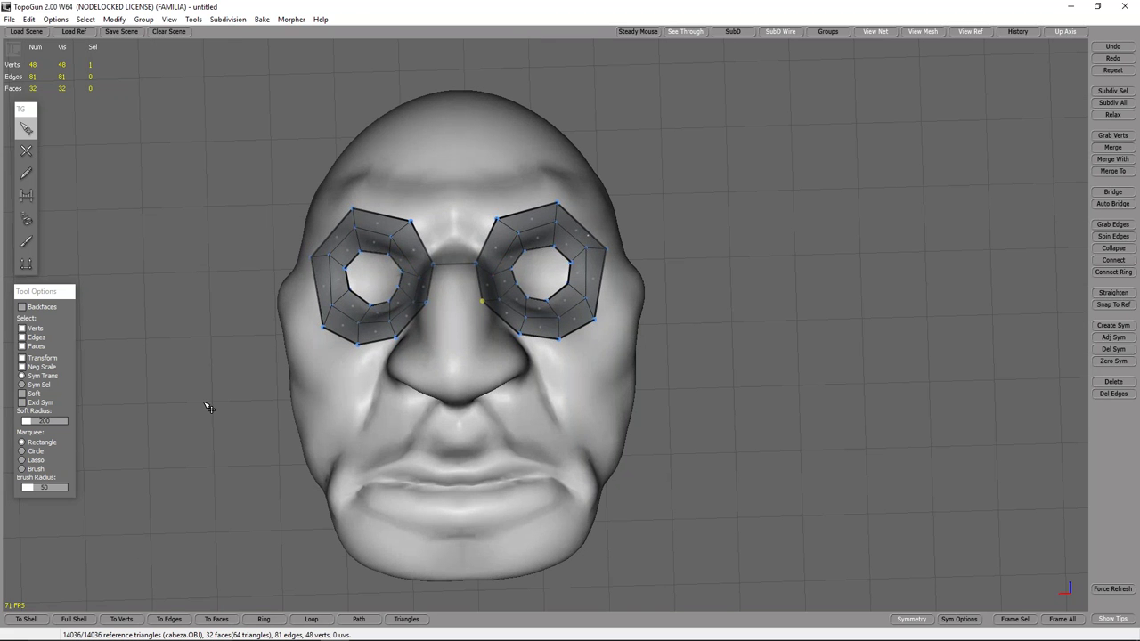
Step: Check the Save Scene As file types, cancel without saving, and minimize TopoGun
left_click(9, 19)
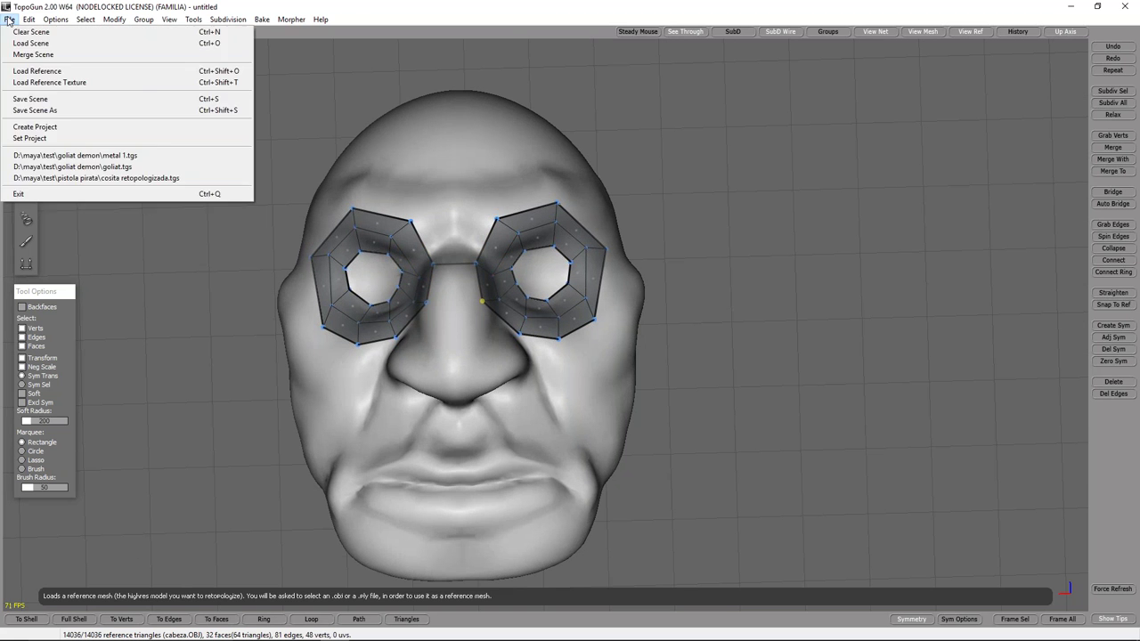
left_click(62, 110)
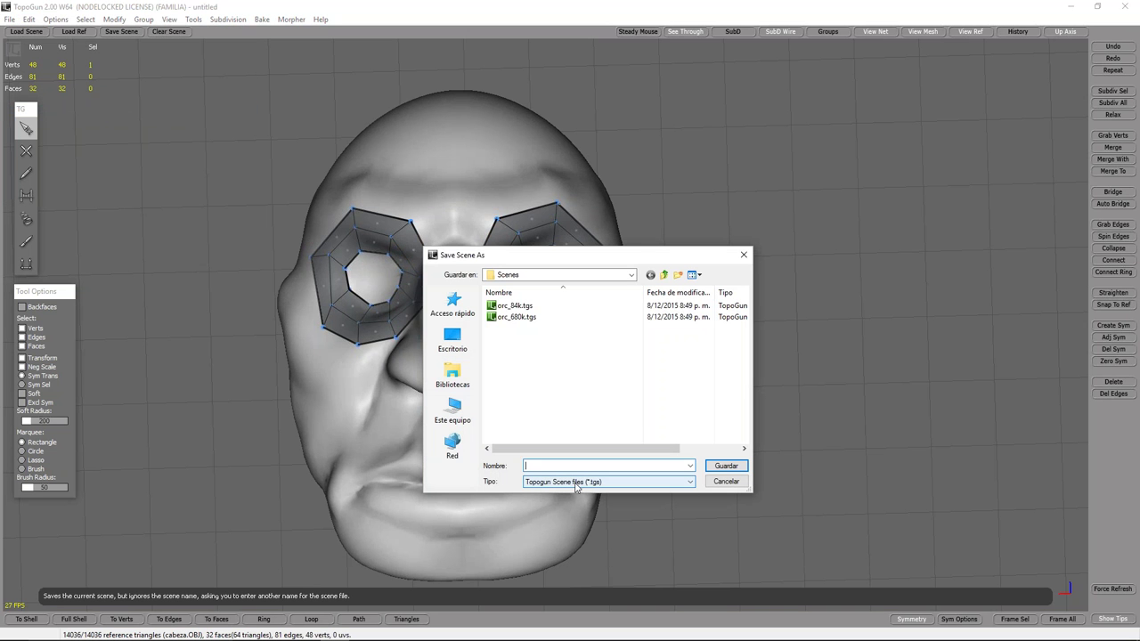
left_click(578, 483)
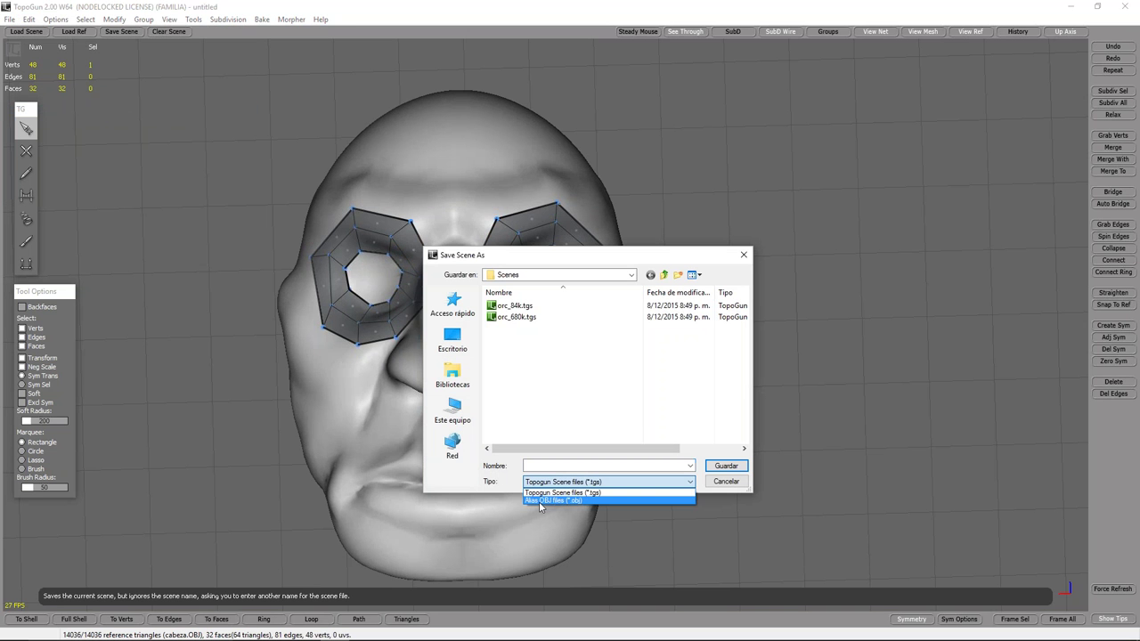
left_click(744, 256)
left_click(744, 256)
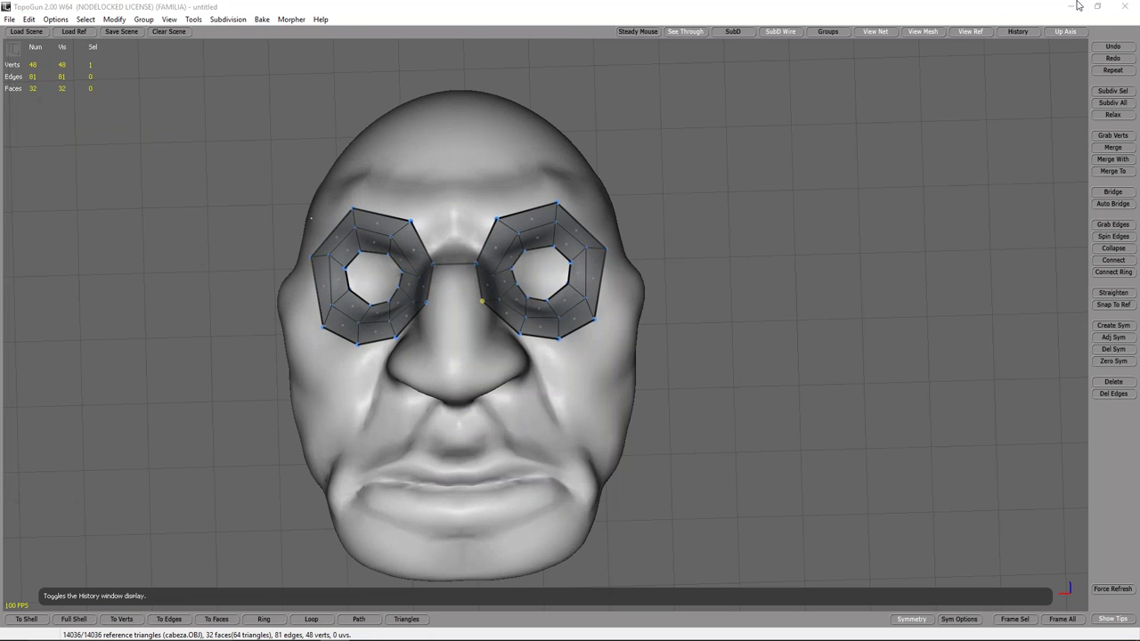
left_click(1072, 6)
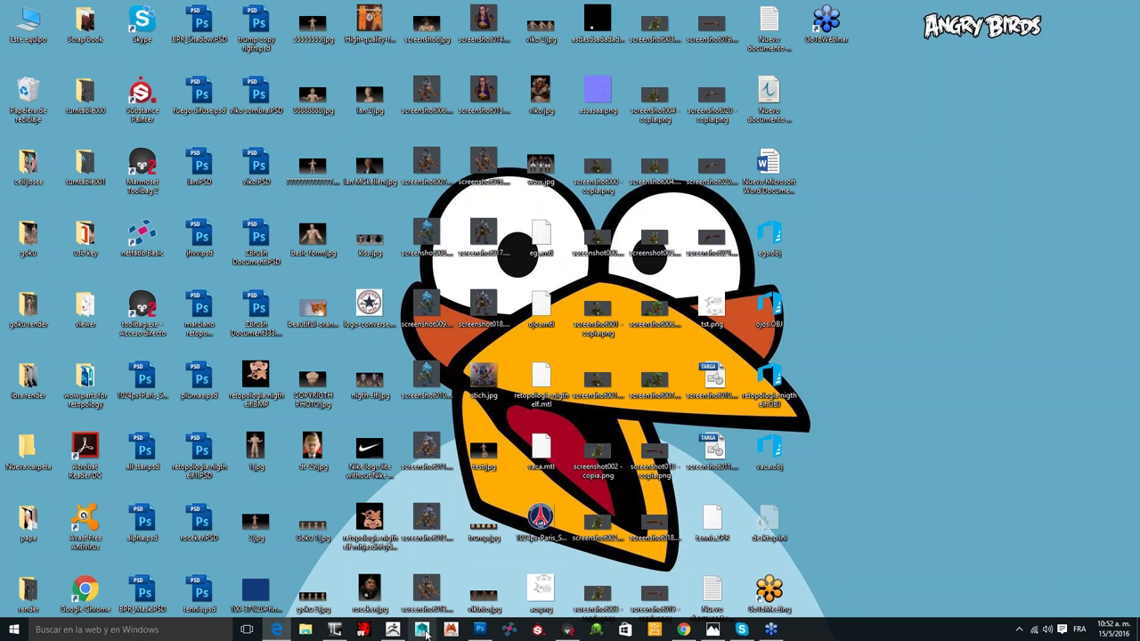
Step: Launch Autodesk Maya 2015 Student Version from the taskbar
left_click(421, 629)
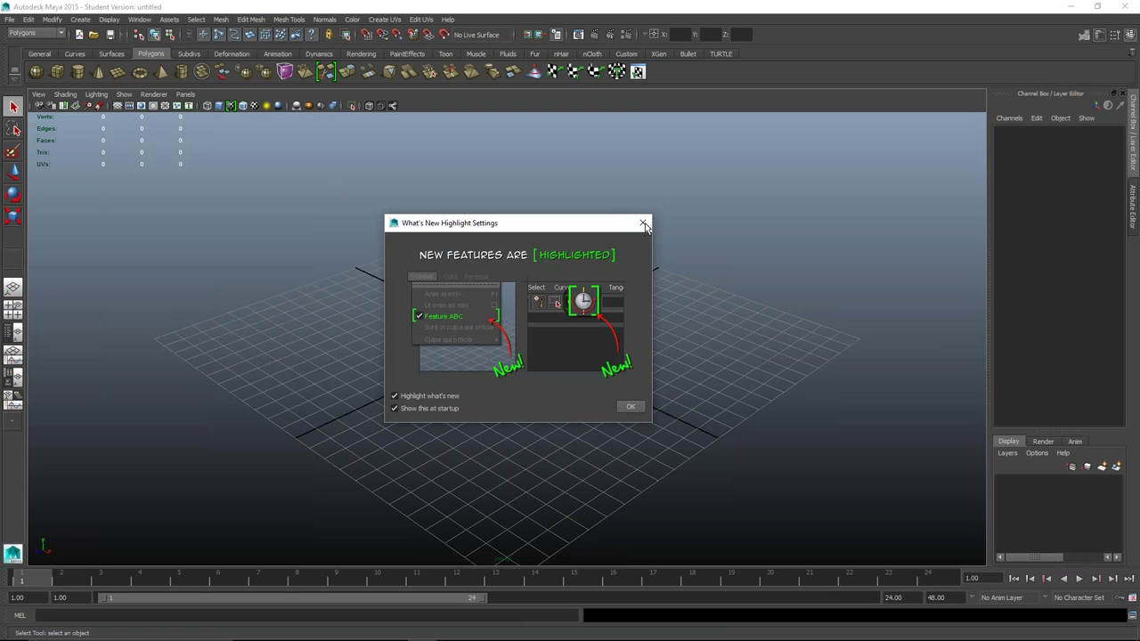
Step: Dismiss the What's New notice and import goliat.ma from D:\maya\test\goliat demon
left_click(643, 223)
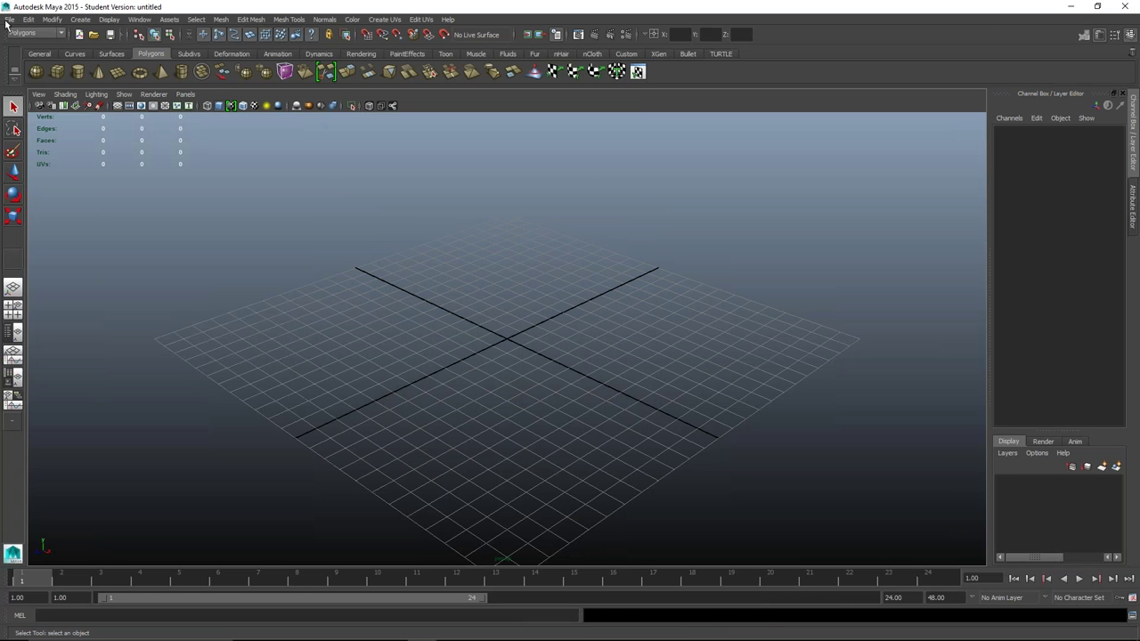
left_click(7, 21)
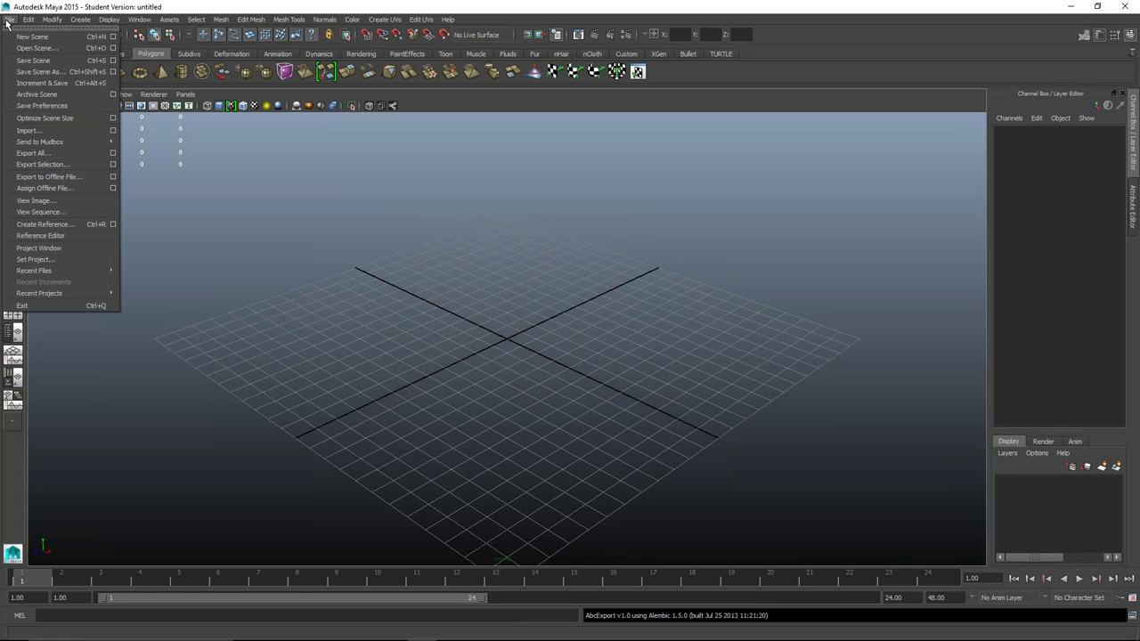
left_click(42, 130)
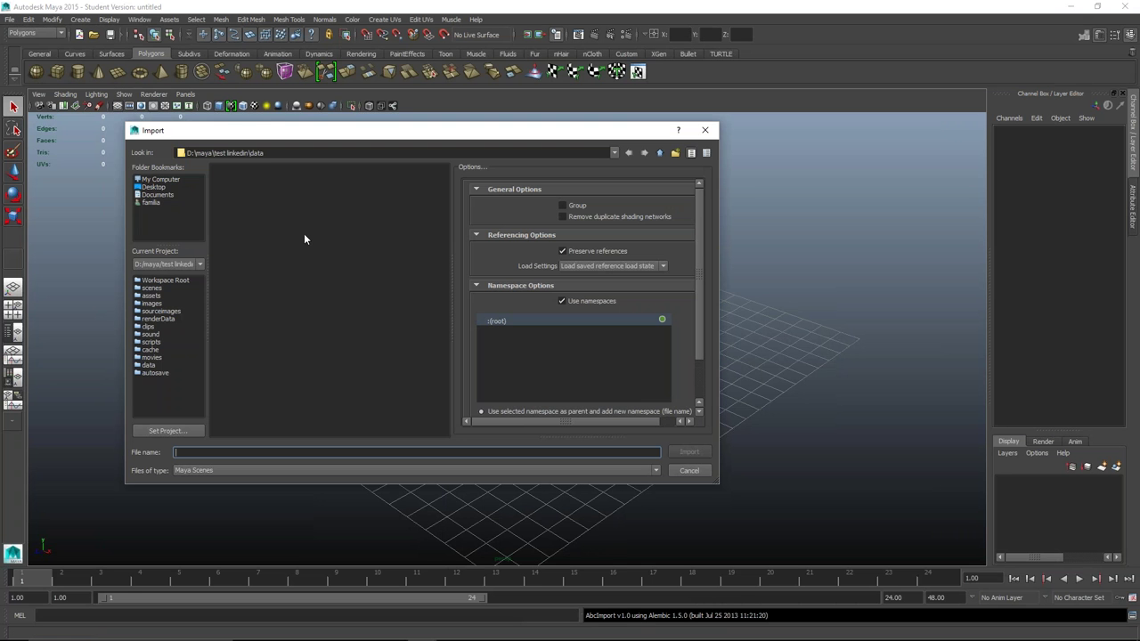
left_click(163, 181)
double_click(229, 186)
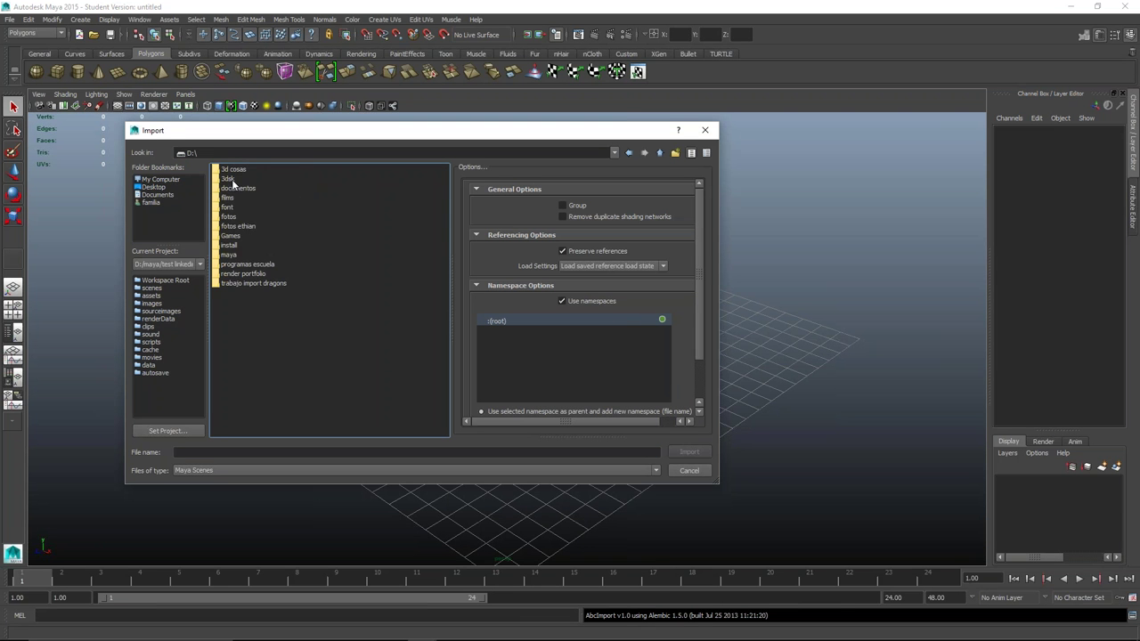
double_click(236, 256)
left_click(236, 245)
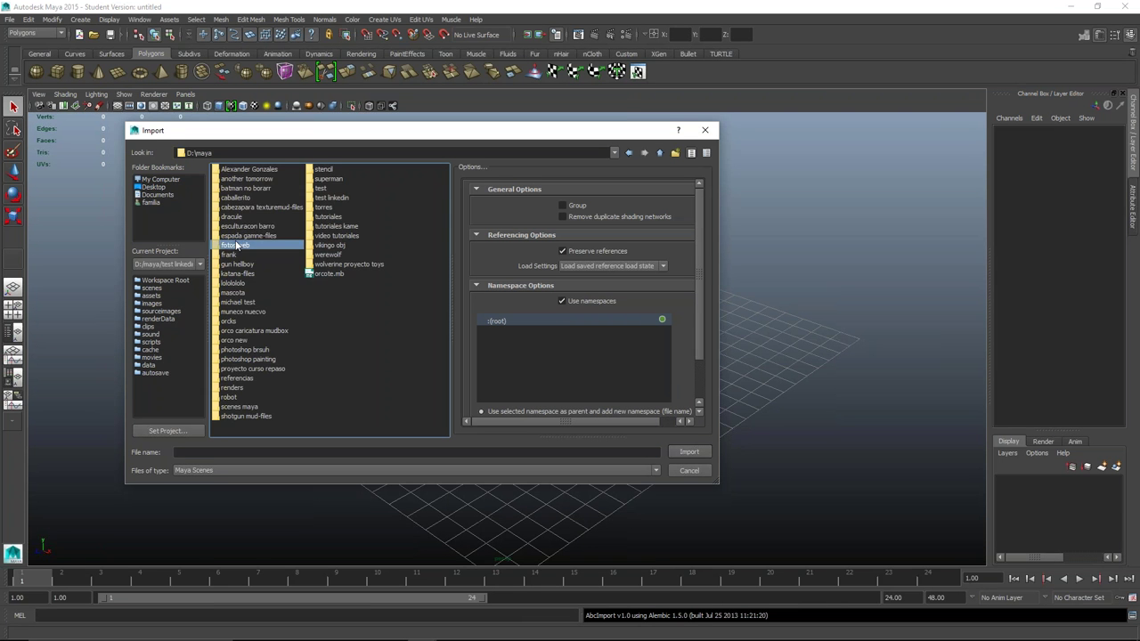
key("t")
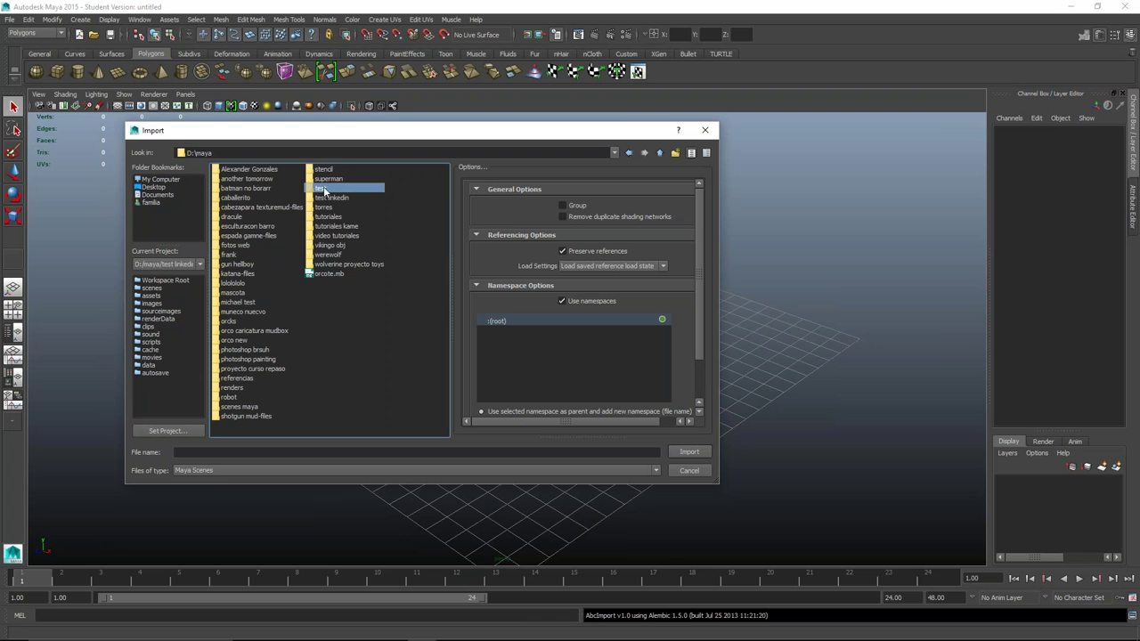
double_click(316, 188)
double_click(240, 274)
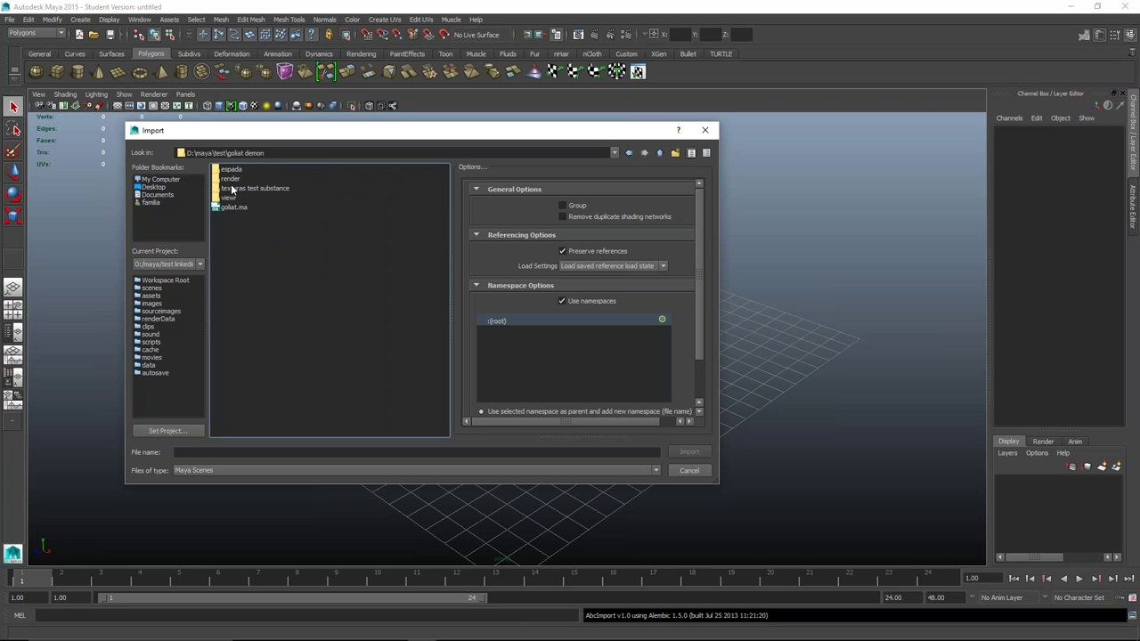
double_click(232, 210)
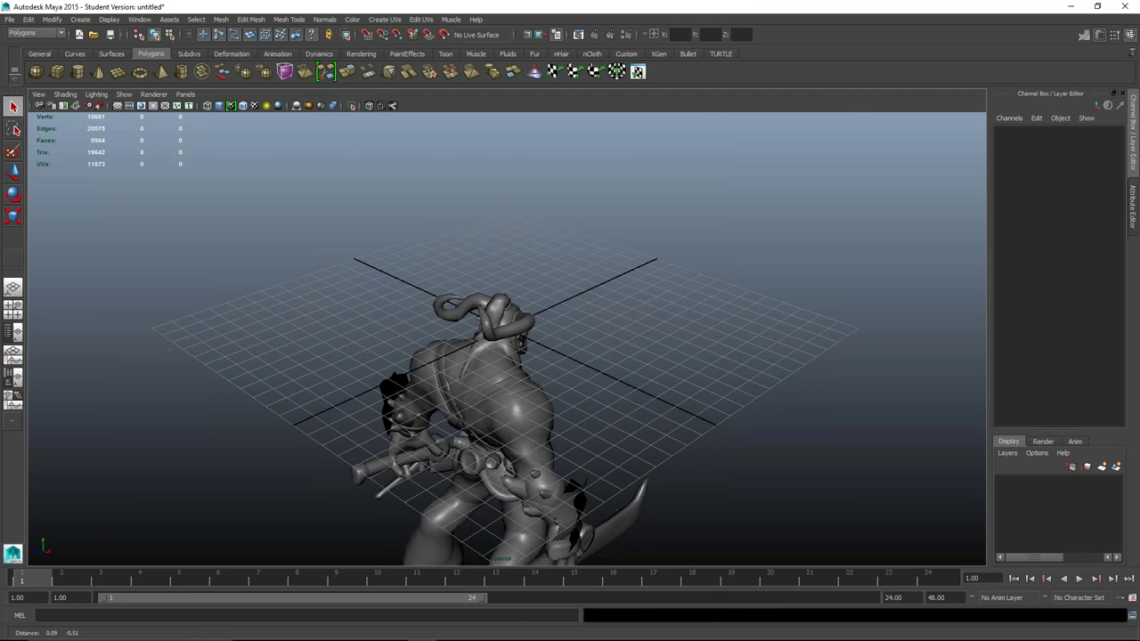
Step: Turn on Wireframe on Shaded for the goliat demon and select its upper-body mesh
left_click_drag(534, 311, 400, 305, "alt")
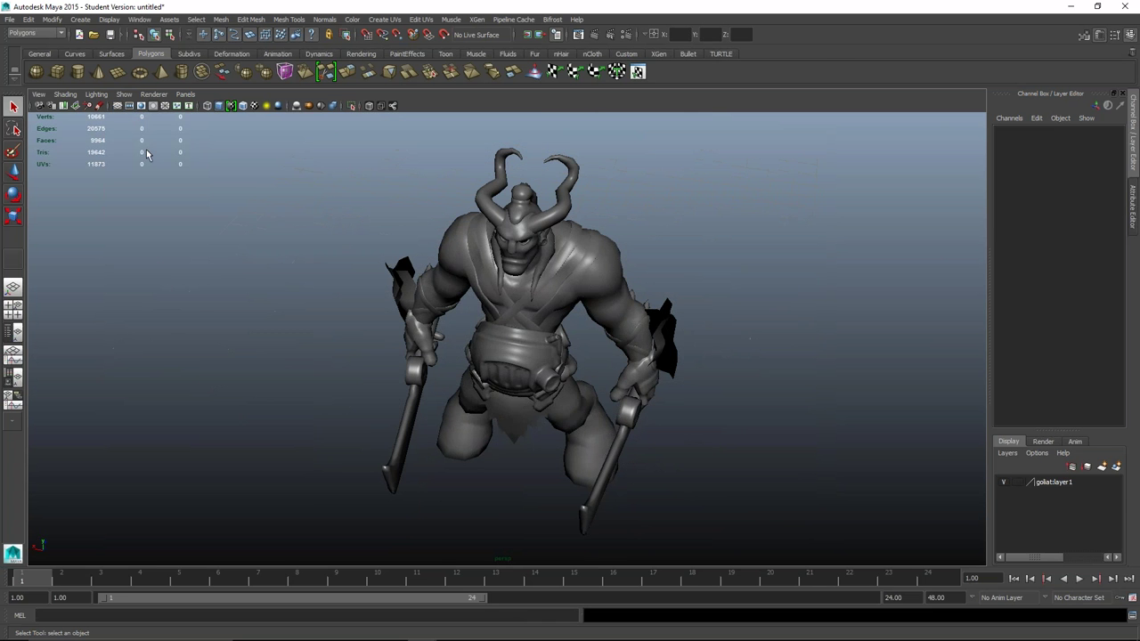
left_click_drag(333, 308, 338, 258, "alt")
mouse_move(445, 326)
left_mouse_down("alt")
mouse_move(372, 331)
mouse_move(401, 320)
left_mouse_up("alt")
scroll(400, 320, "up", 3)
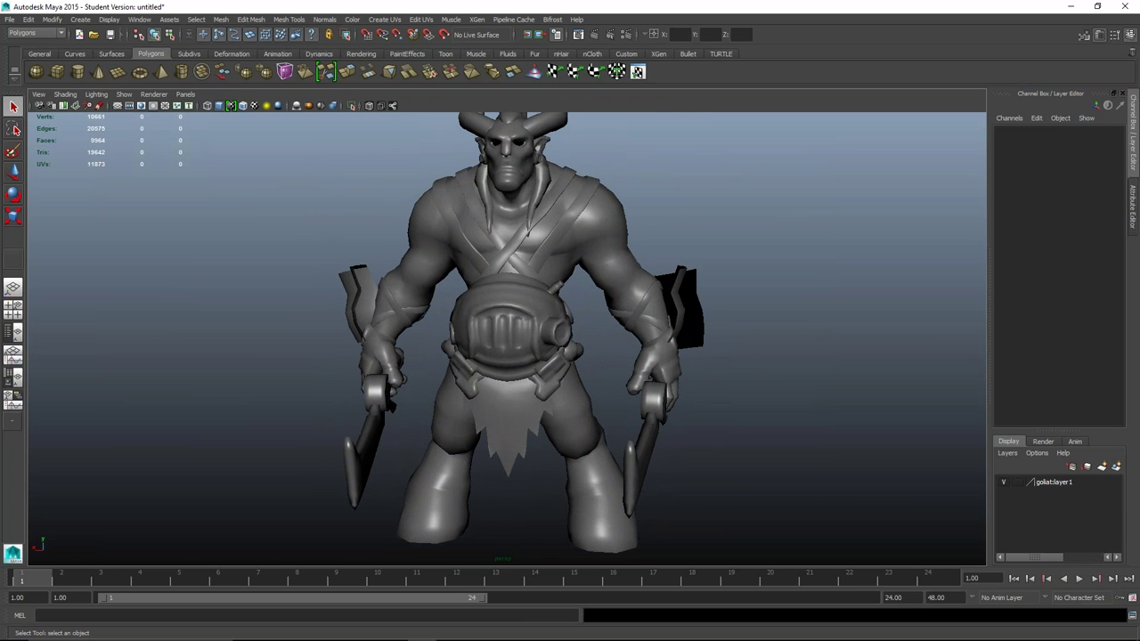
left_click(243, 106)
mouse_move(401, 330)
left_mouse_down("alt")
mouse_move(602, 393)
mouse_move(499, 382)
mouse_move(577, 374)
left_mouse_up("alt")
scroll(463, 347, "up", 3)
scroll(498, 383, "down", 3)
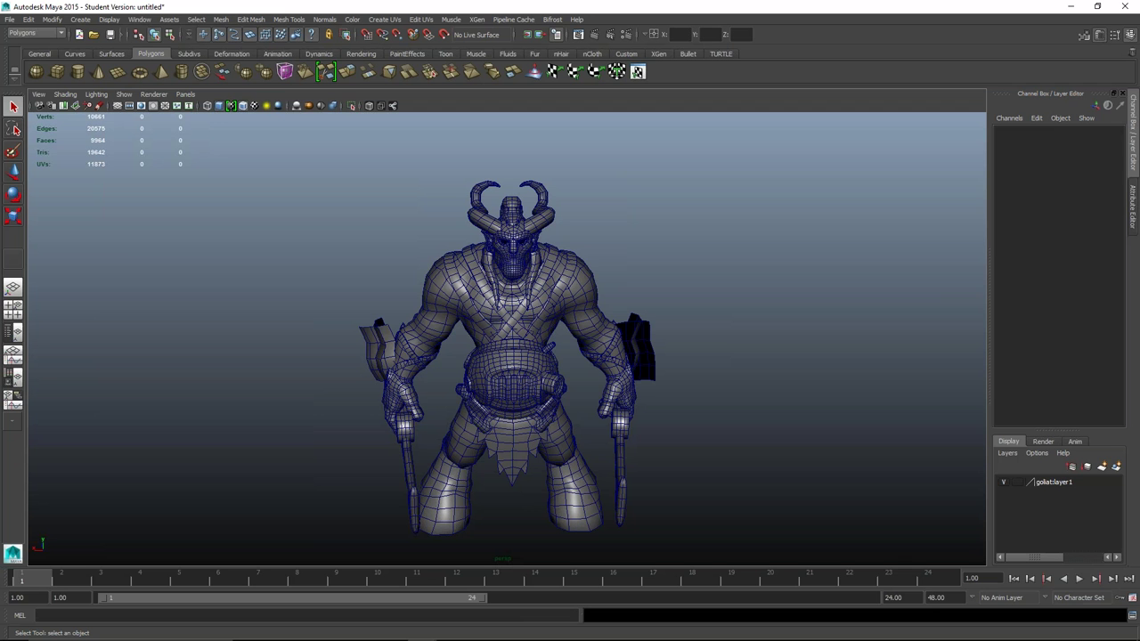
left_click(395, 347)
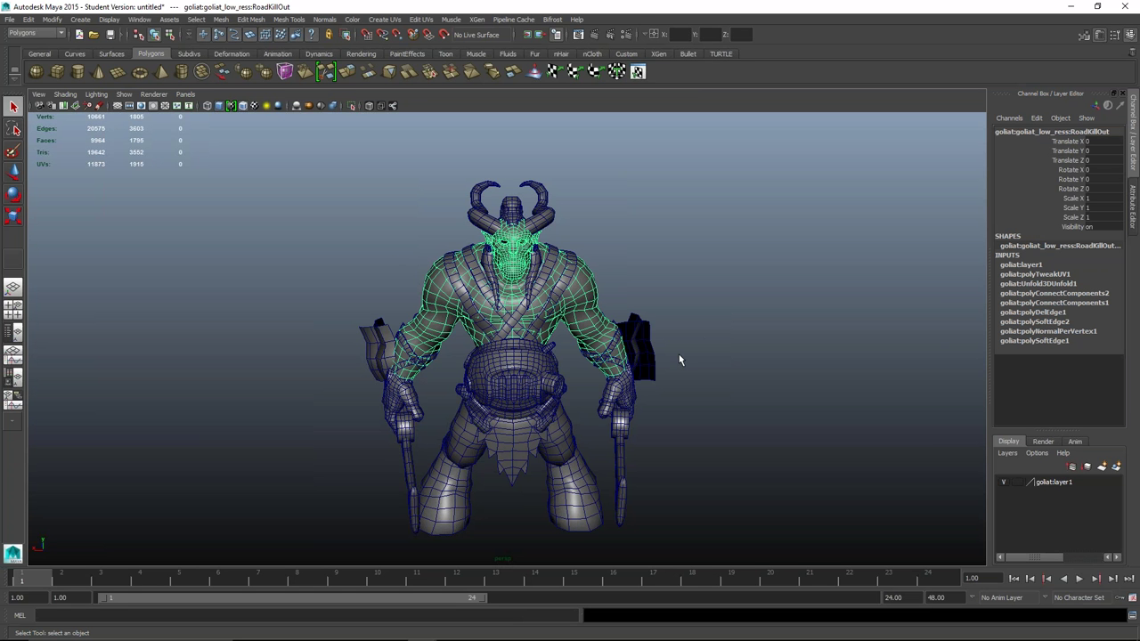
Step: Dolly and orbit around the demon's torso and horned head in profile, deselecting the upper-body mesh
right_click_drag(622, 300, 695, 300, "alt")
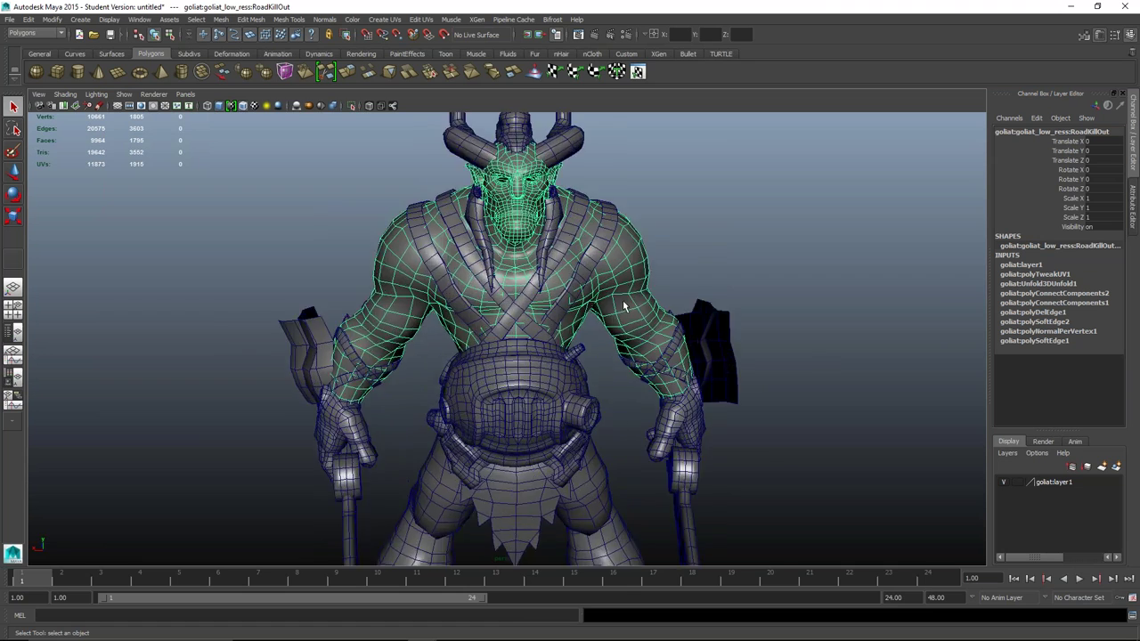
mouse_move(384, 357)
left_mouse_down("alt")
mouse_move(671, 457)
mouse_move(598, 385)
left_mouse_up("alt")
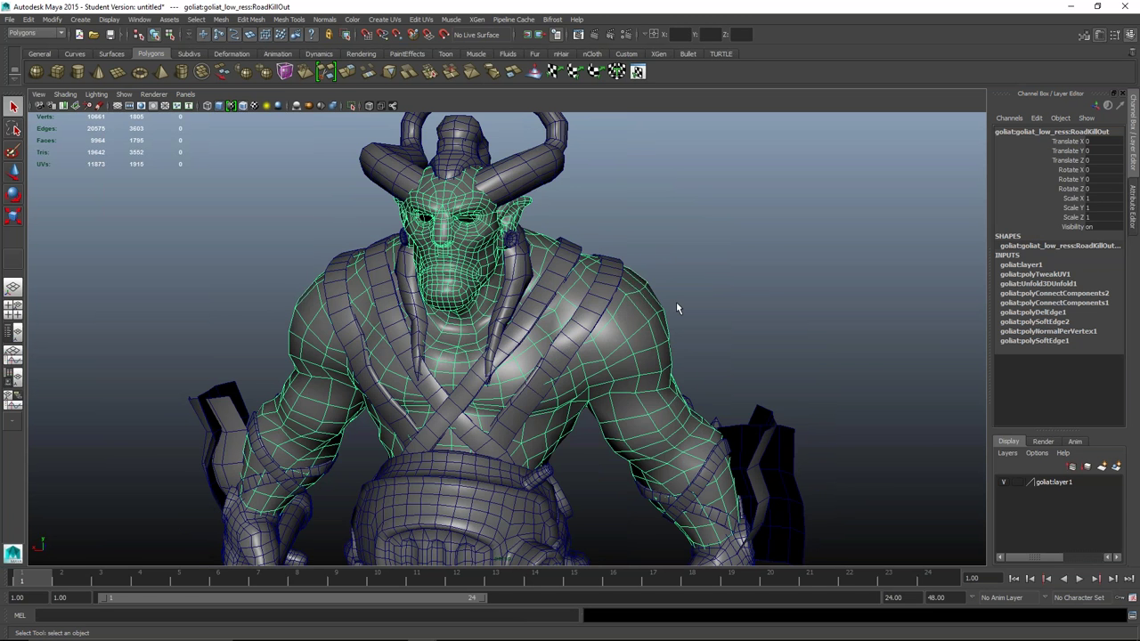
left_click(707, 285)
mouse_move(679, 311)
left_mouse_down("alt")
mouse_move(753, 346)
mouse_move(804, 348)
mouse_move(756, 321)
left_mouse_up("alt")
right_click_drag(756, 321, 684, 296, "alt")
left_click_drag(684, 302, 623, 303, "alt")
Step: Reselect the upper-body mesh, view it from three-quarter angles, then minimize Maya
left_click(589, 326)
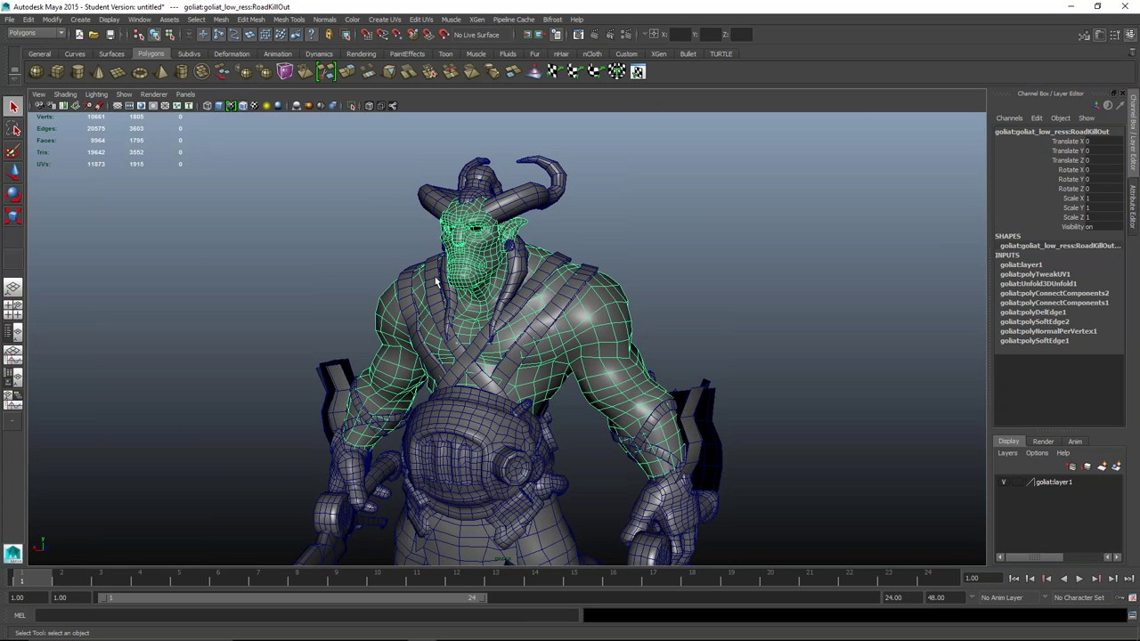
mouse_move(637, 262)
left_mouse_down("alt")
mouse_move(552, 267)
mouse_move(648, 304)
left_mouse_up("alt")
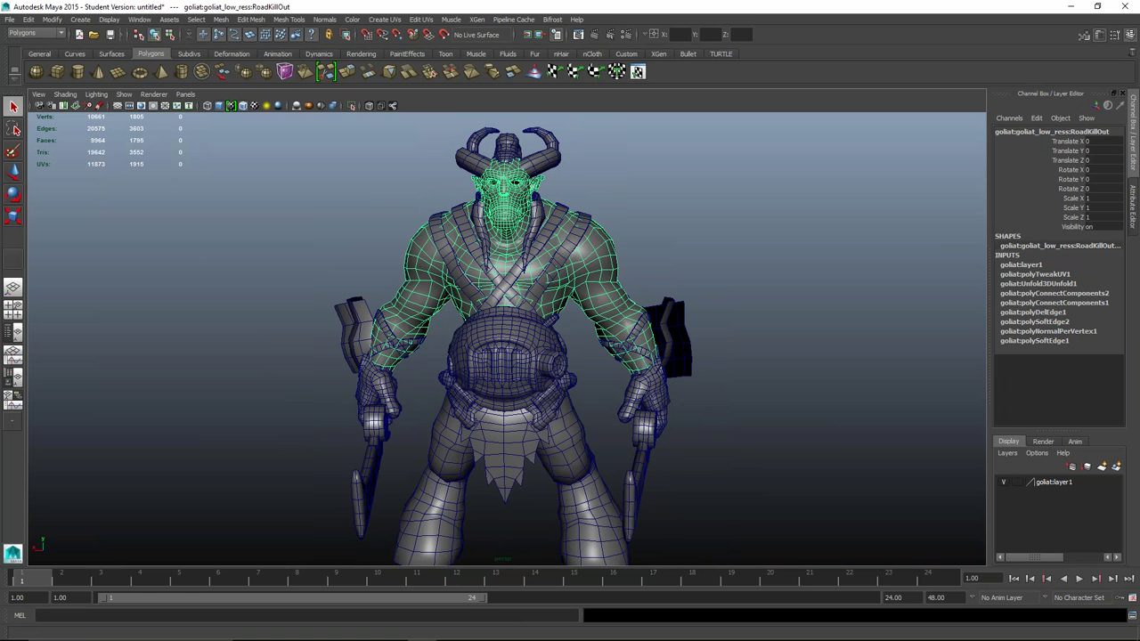
left_click_drag(661, 438, 602, 426, "alt")
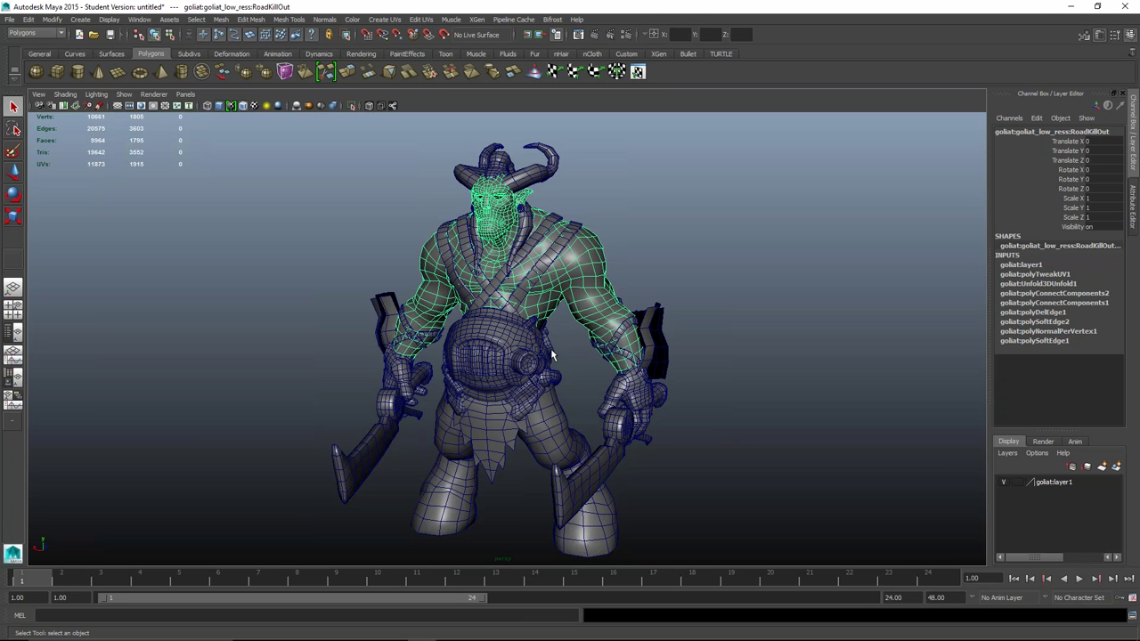
left_click_drag(553, 342, 507, 343, "alt")
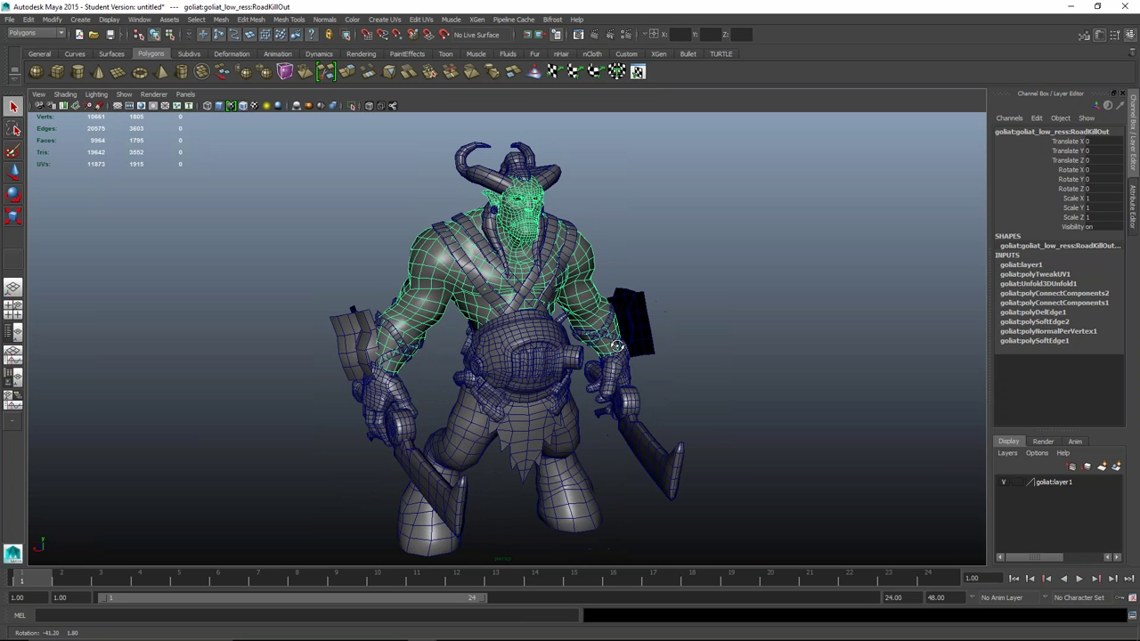
left_click(1072, 8)
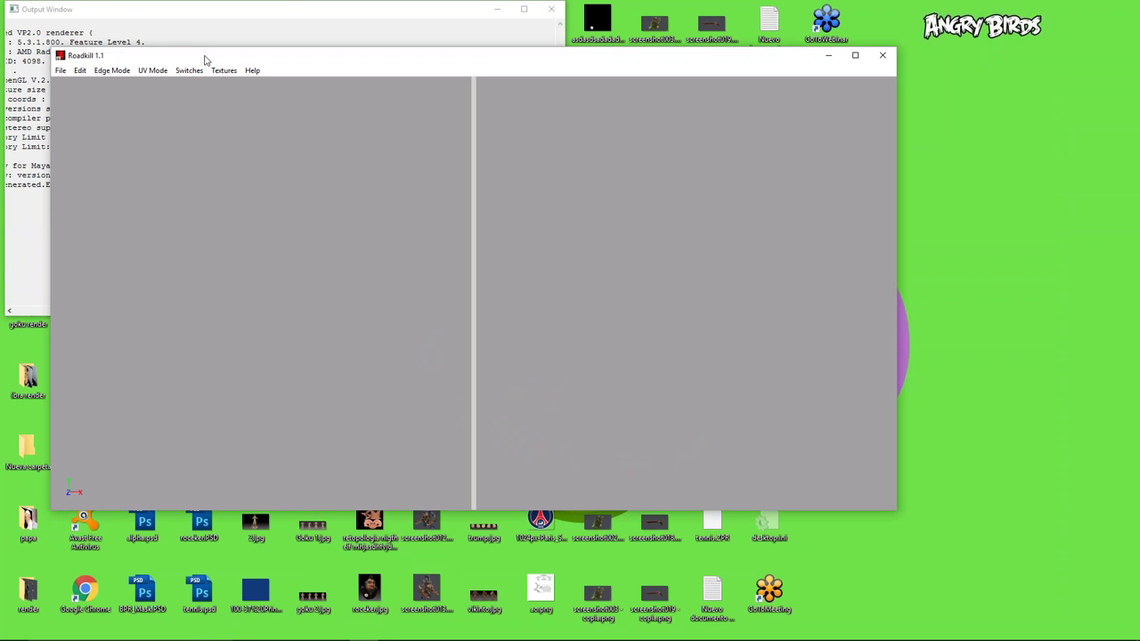
Step: Maximize Roadkill and browse the model folder in the load dialog, starting at arete retopologia.OBJ
left_click(854, 56)
left_click(11, 19)
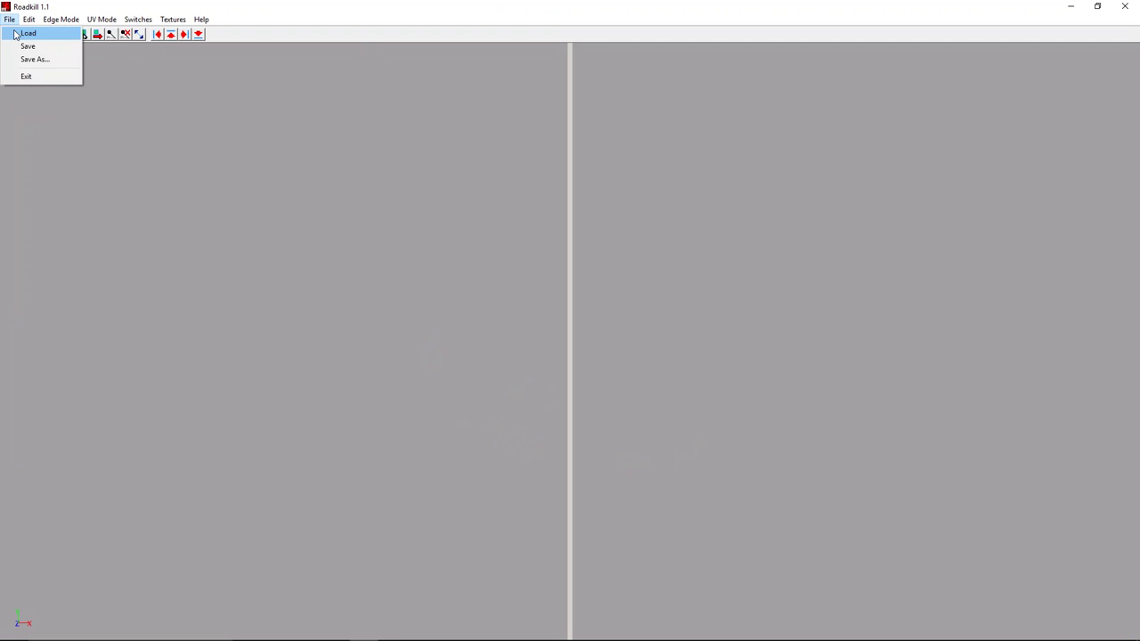
left_click(15, 34)
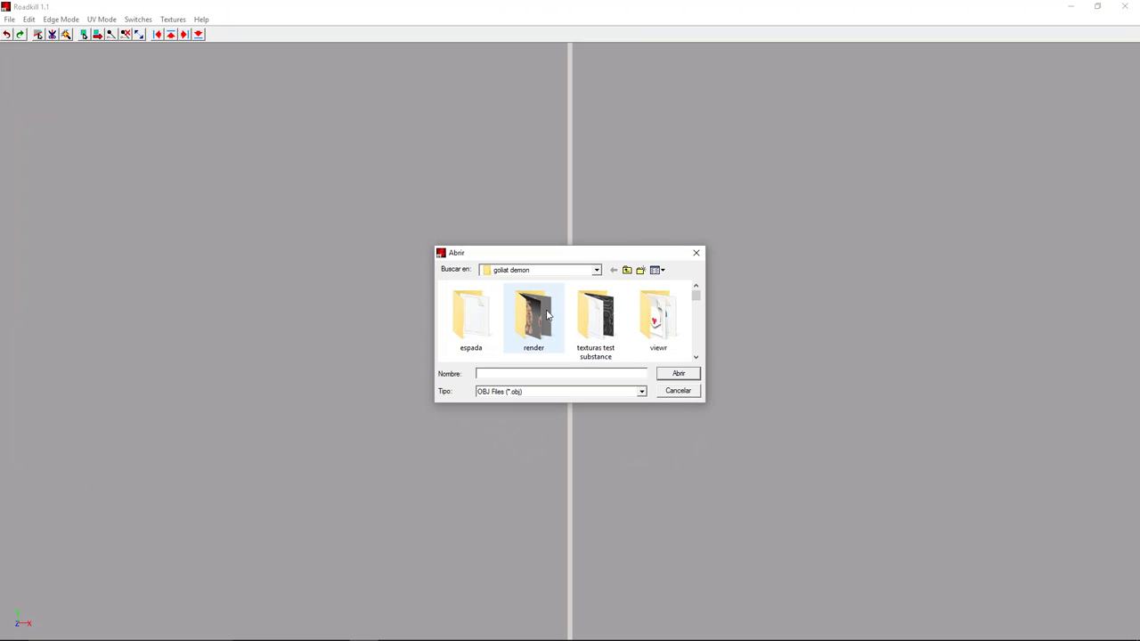
scroll(556, 331, "down", 1)
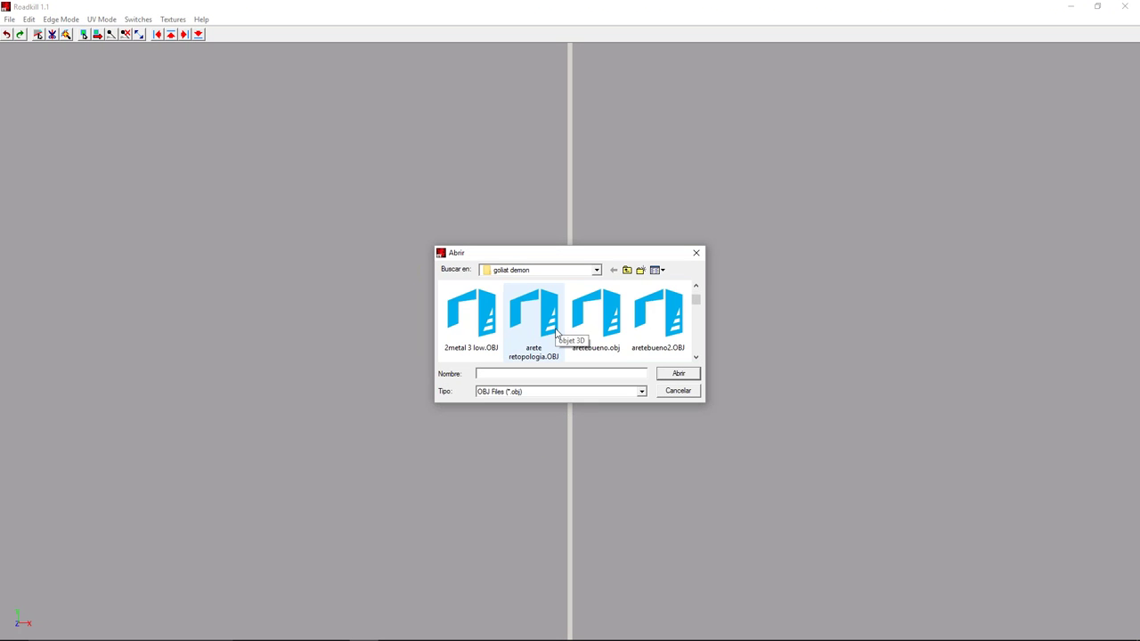
left_click(556, 331)
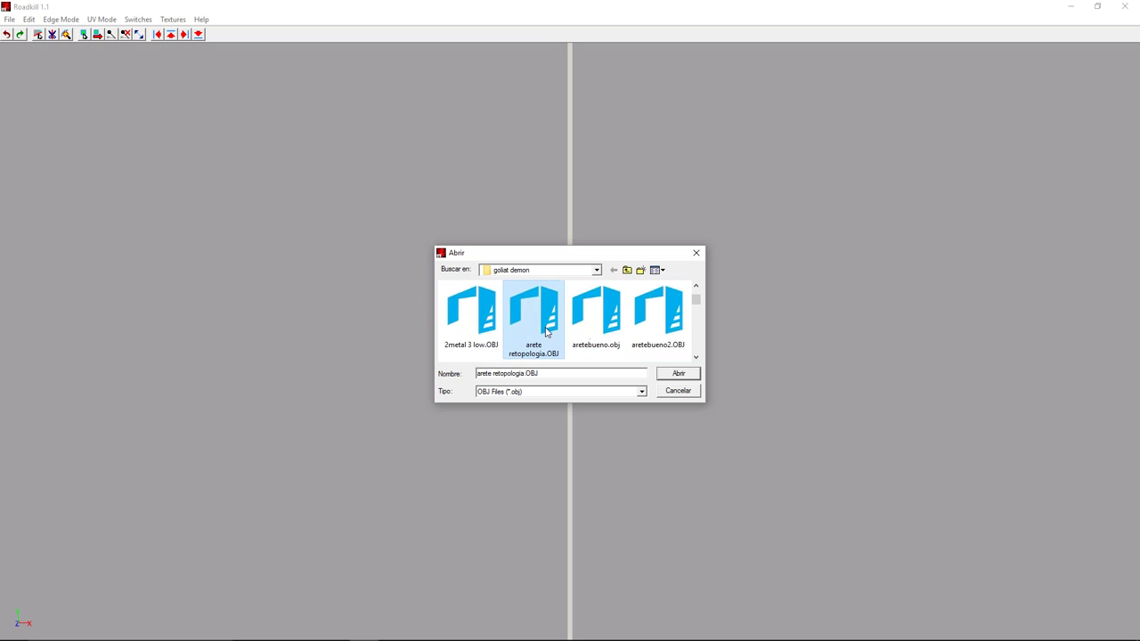
scroll(555, 334, "down", 1)
scroll(556, 335, "down", 1)
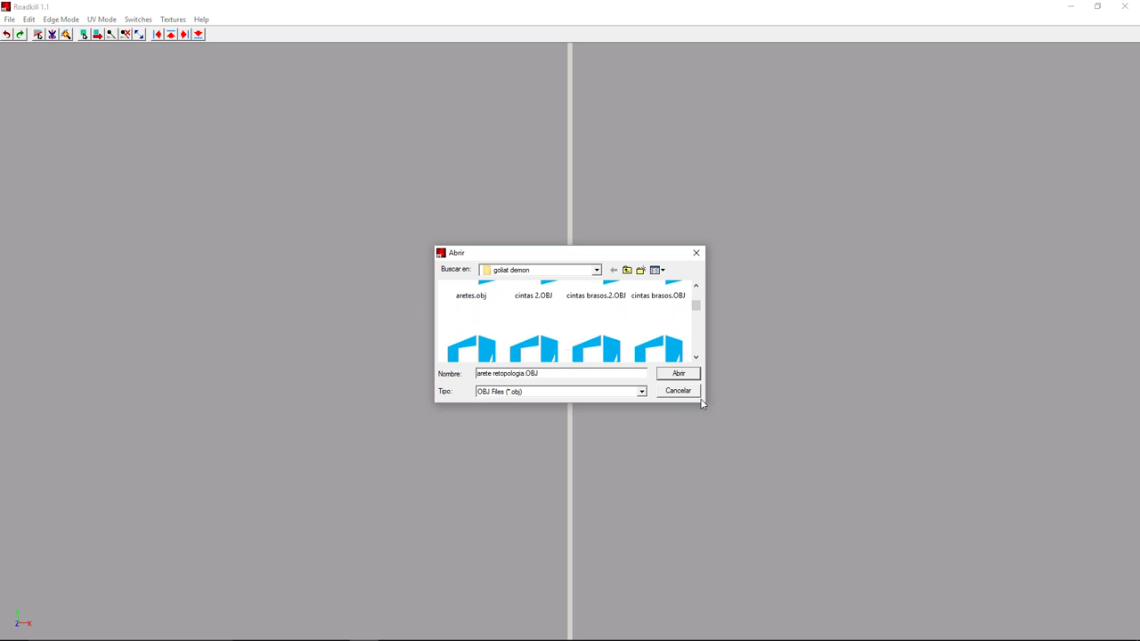
scroll(576, 334, "up", 1)
scroll(574, 335, "up", 1)
scroll(573, 335, "down", 1)
scroll(573, 336, "up", 2)
scroll(579, 338, "down", 1)
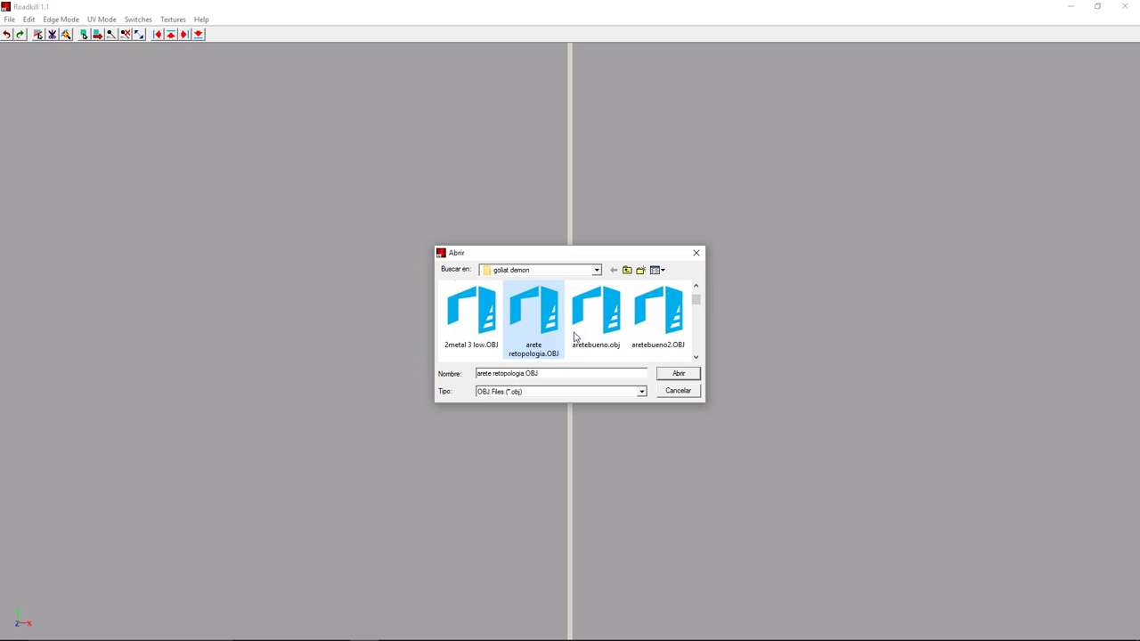
Step: Step past 2metal 3 low.OBJ and cintas 2.OBJ, then load goliat low ress.obj
left_click(496, 325)
key("Right")
key("Right")
key("Right")
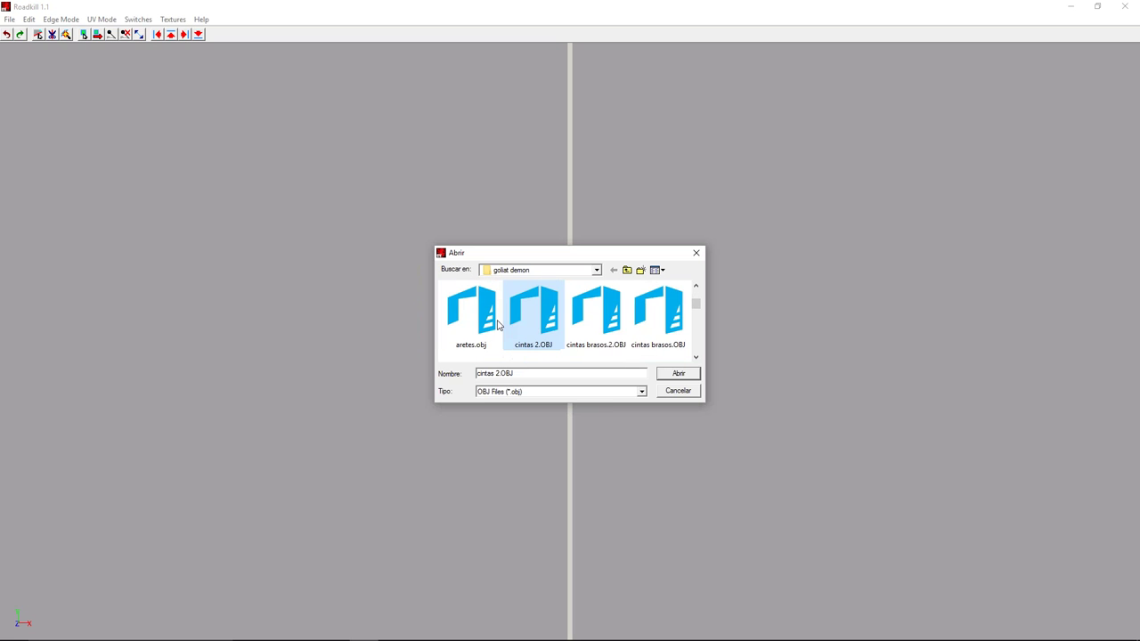
key("Right")
key("Right")
key("Right")
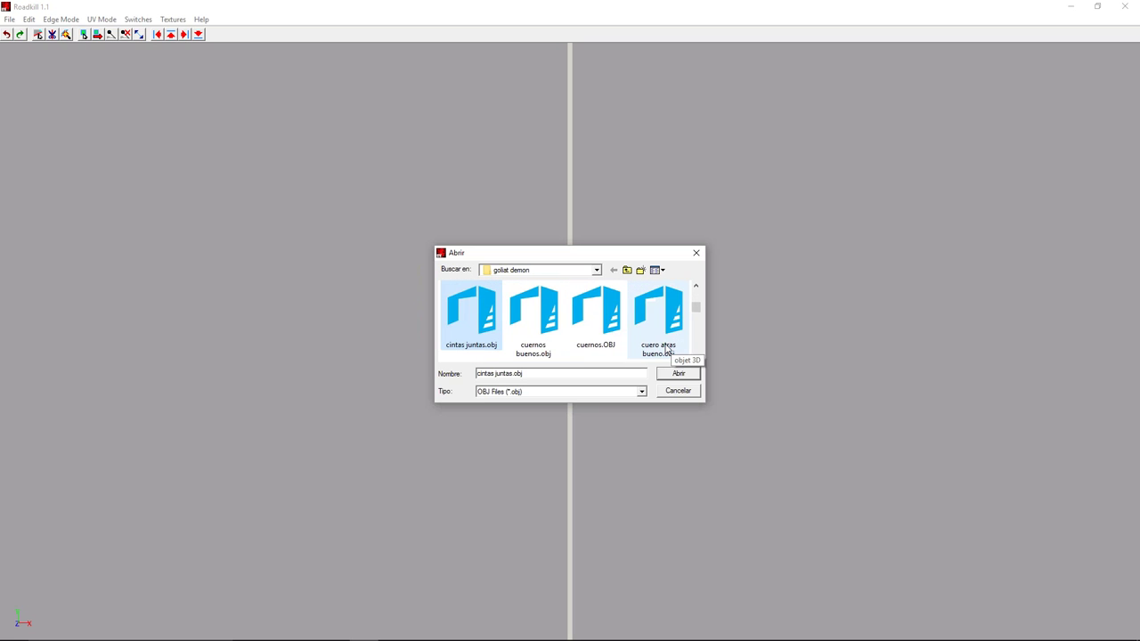
key("Right")
key("Right")
key("Right")
key("Right")
key("Right")
key("Right")
key("Right")
key("Right")
key("Right")
key("Right")
key("Right")
key("Up")
key("Left")
key("Left")
key("Right")
key("Right")
key("Right")
key("Right")
key("Right")
left_click_drag(696, 310, 699, 304)
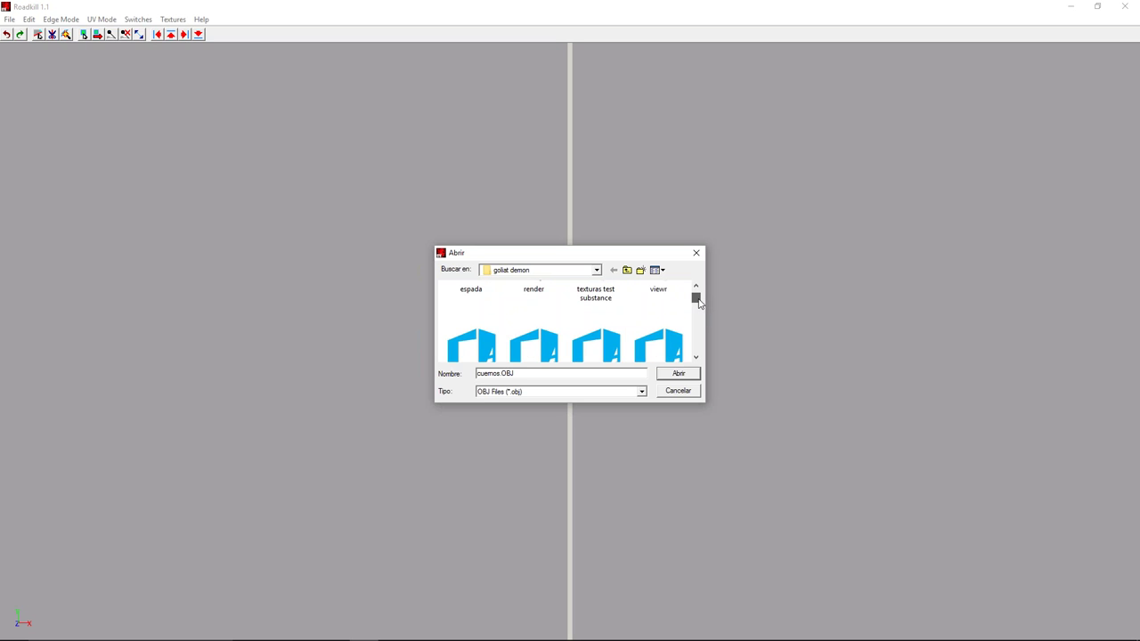
left_click_drag(699, 305, 698, 322)
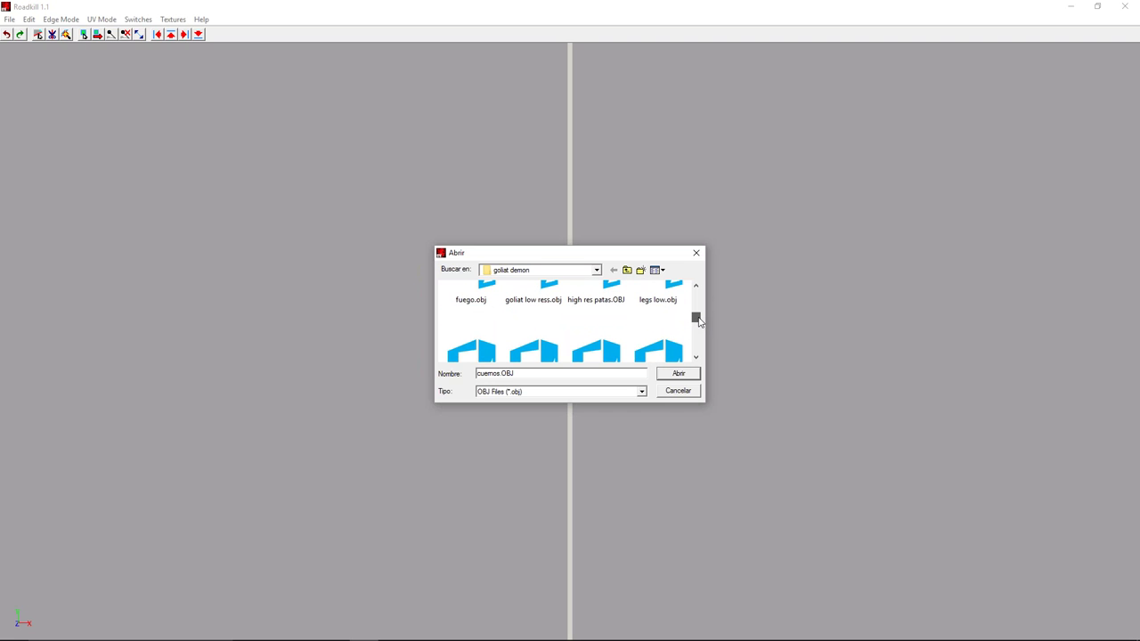
double_click(537, 295)
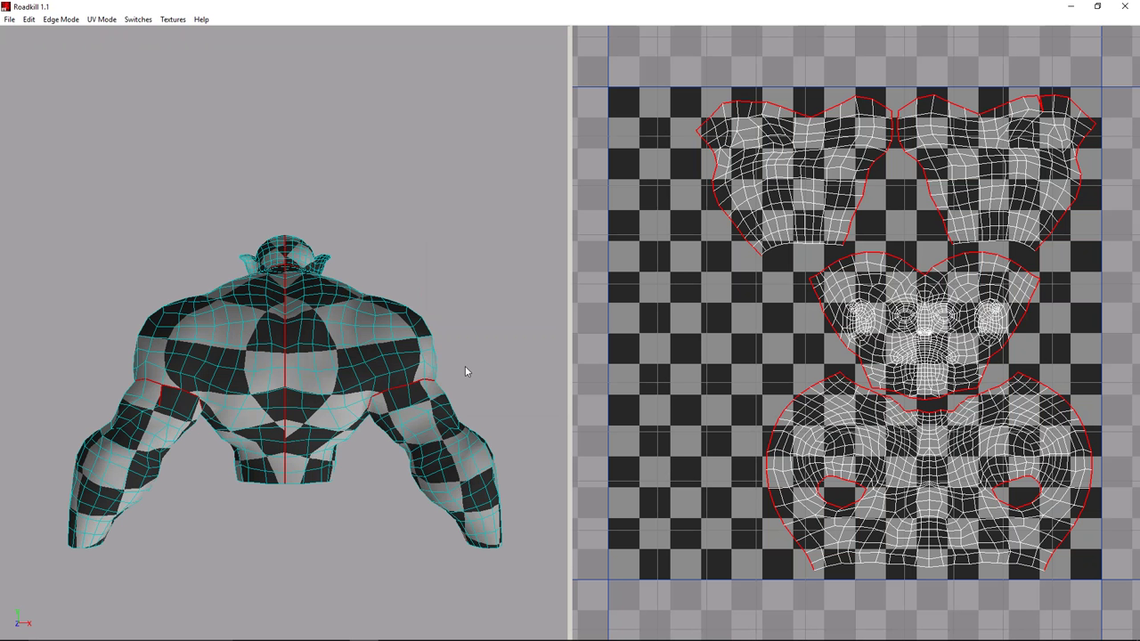
Step: Select the whole torso mesh and delete all its seams, re-unwrapping it as one circular island
mouse_move(471, 354)
left_mouse_down("alt")
mouse_move(359, 382)
mouse_move(374, 423)
left_mouse_up("alt")
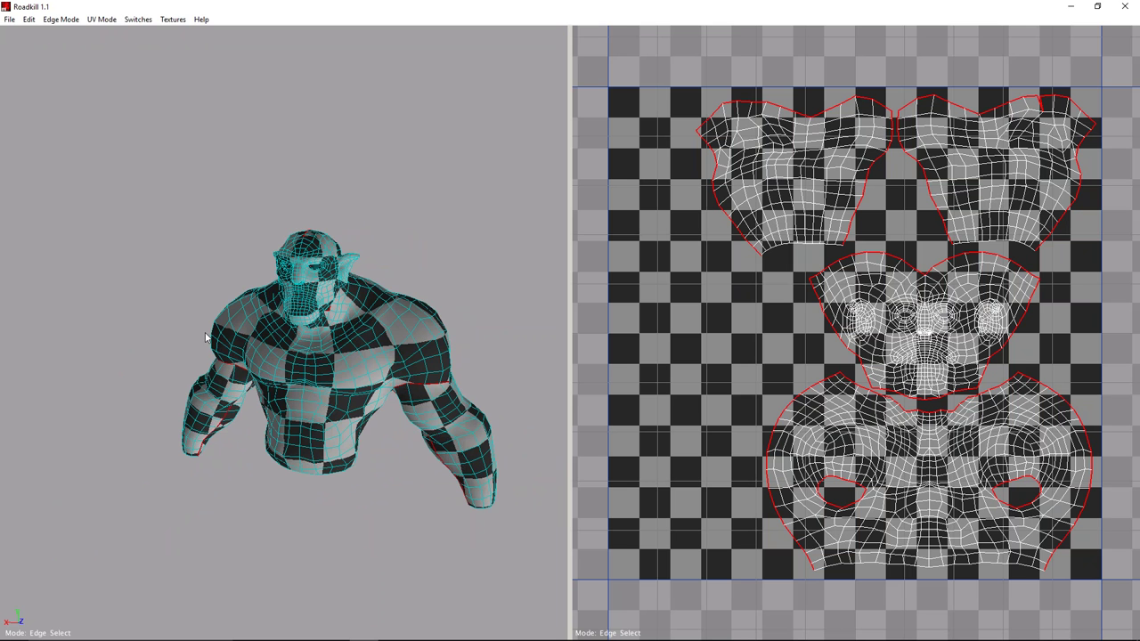
middle_click_drag(281, 394, 263, 388, "alt")
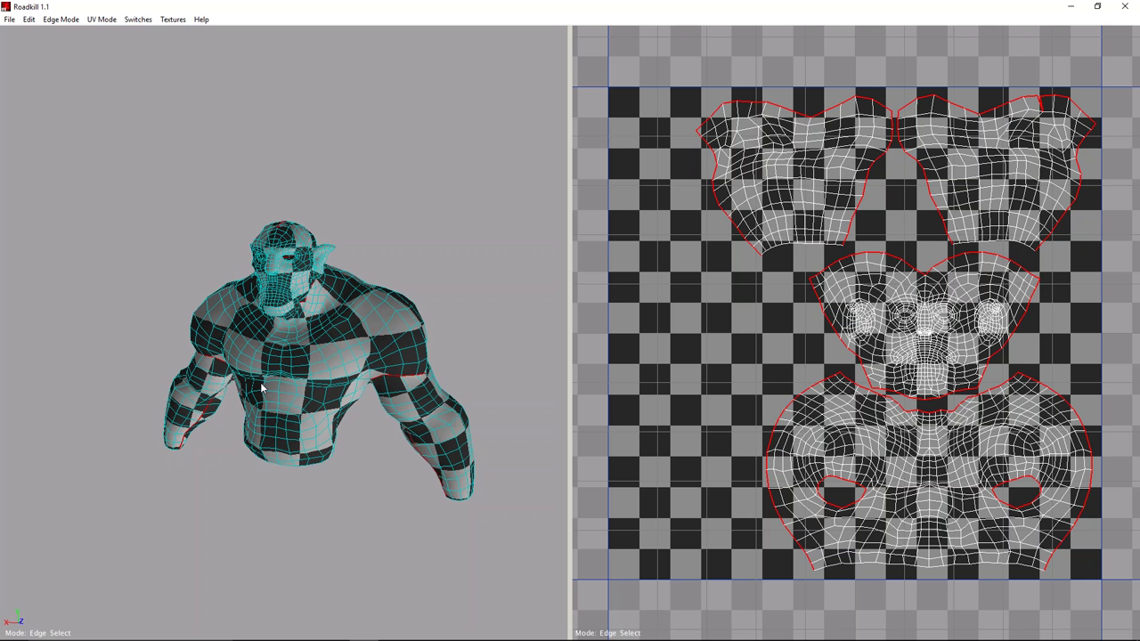
mouse_move(264, 379)
left_mouse_down("alt")
mouse_move(110, 183)
mouse_move(510, 540)
left_mouse_up("alt")
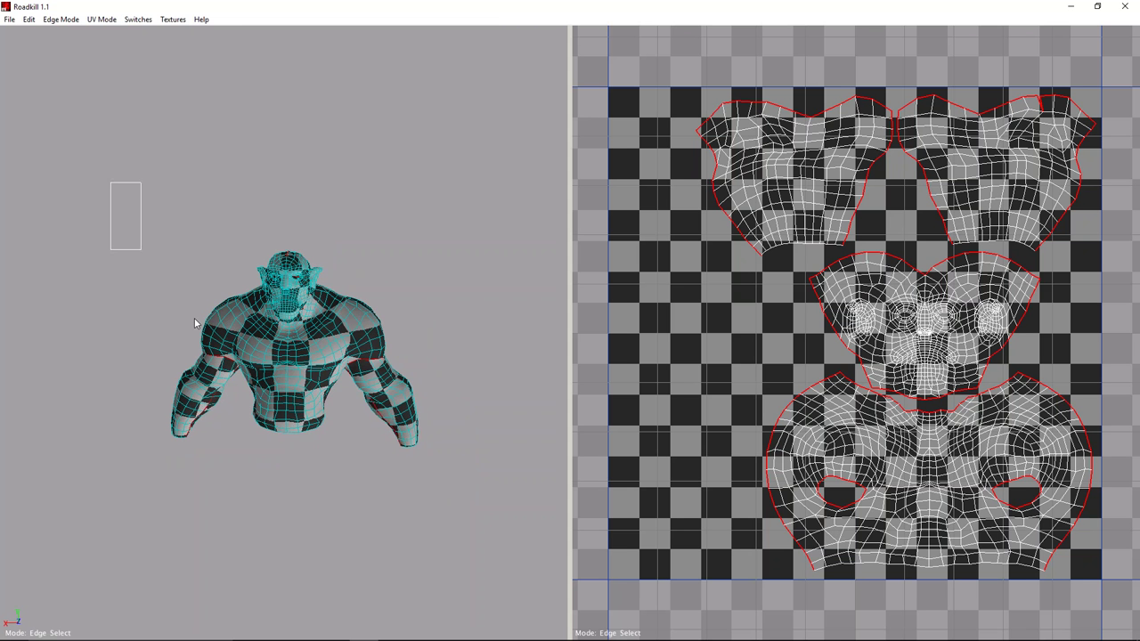
key("Delete")
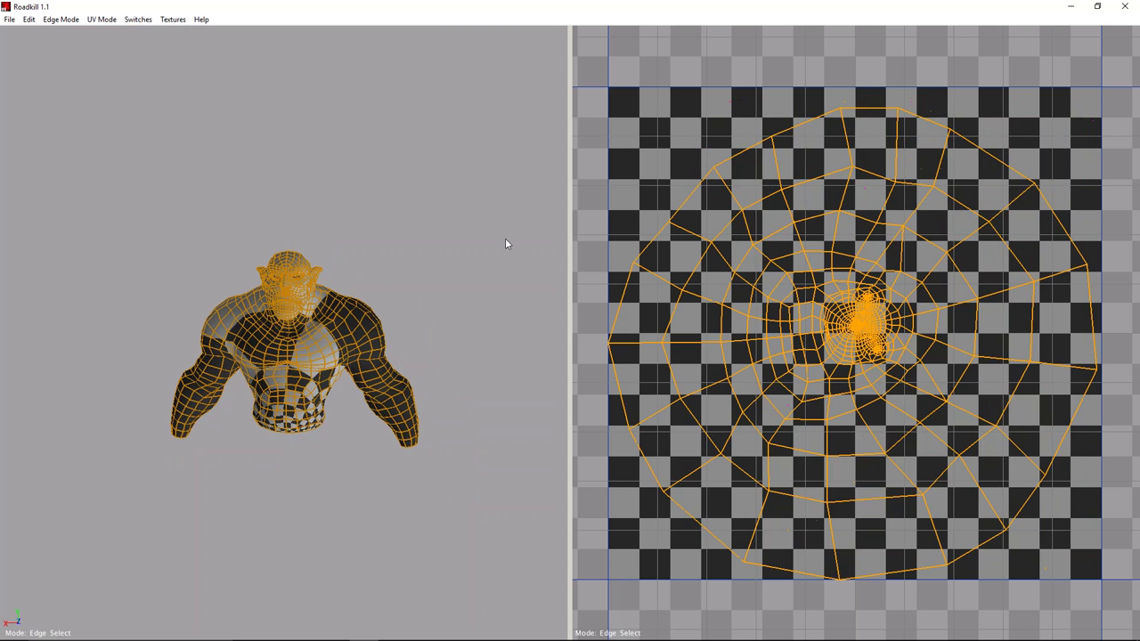
Step: Zoom to the head in profile and select the first edges around the neck
mouse_move(461, 313)
left_mouse_down("alt")
mouse_move(197, 297)
mouse_move(445, 307)
left_mouse_up("alt")
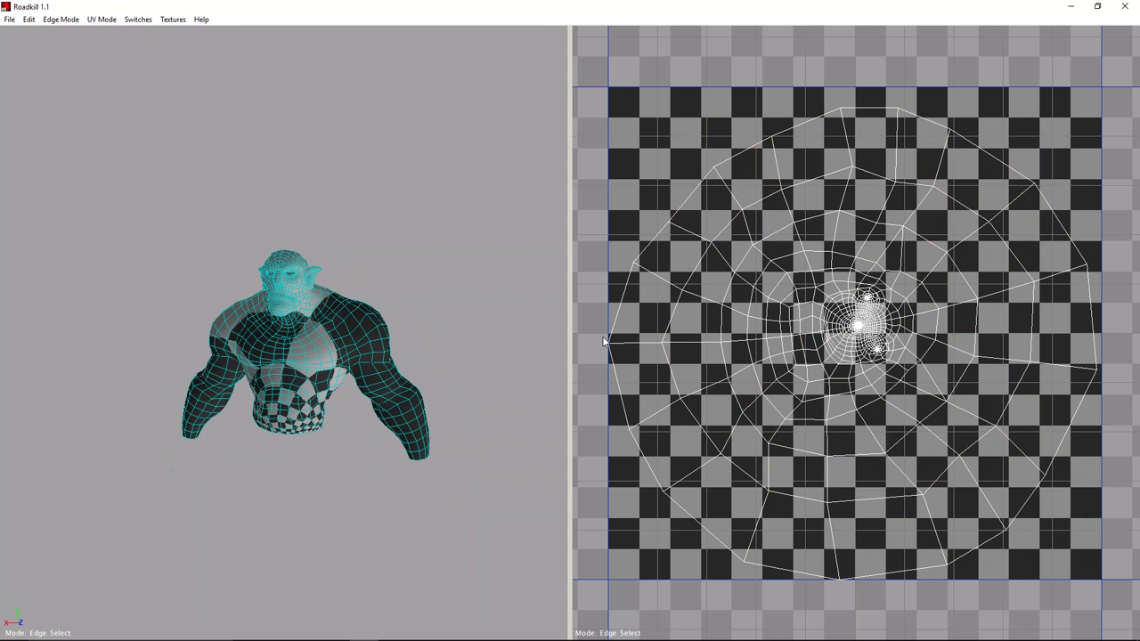
scroll(311, 357, "up", 5)
scroll(341, 484, "up", 3)
left_click_drag(341, 483, 305, 441, "alt")
mouse_move(316, 360)
left_mouse_down("alt")
mouse_move(295, 262)
mouse_move(402, 258)
mouse_move(356, 262)
left_mouse_up("alt")
left_click_drag(82, 240, 274, 441)
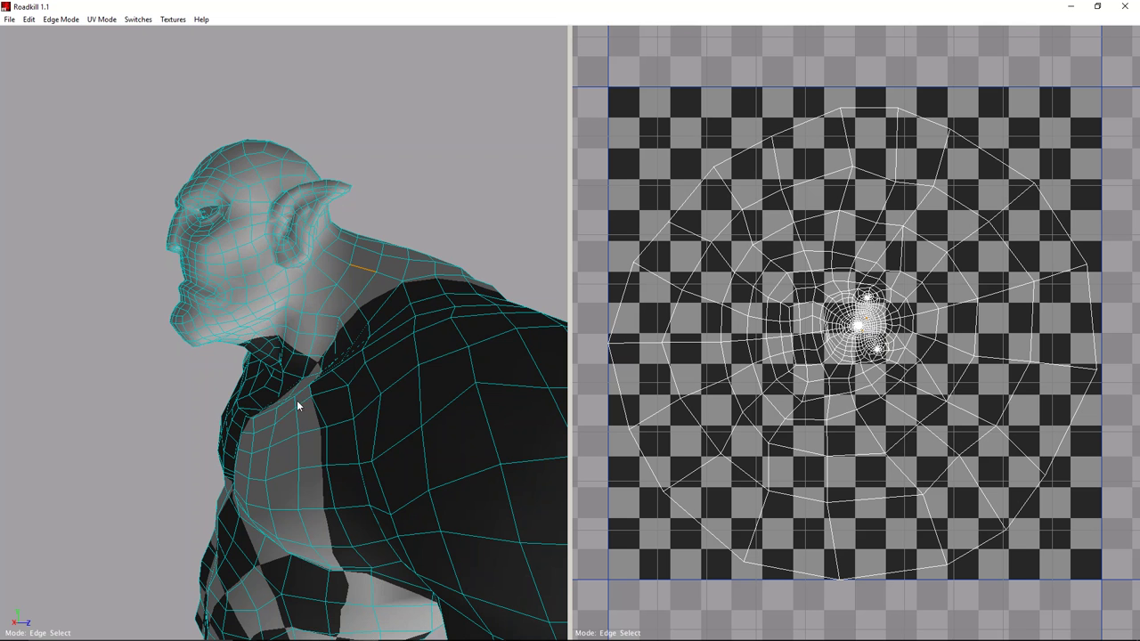
mouse_move(419, 188)
left_mouse_down("alt")
mouse_move(317, 274)
mouse_move(433, 217)
left_mouse_up("alt")
mouse_move(81, 225)
left_mouse_down()
mouse_move(193, 353)
mouse_move(251, 370)
left_mouse_up()
Step: Extend the neck edge loop by one edge from under the chin and check it from the side
mouse_move(323, 358)
left_mouse_down("alt")
mouse_move(571, 324)
mouse_move(398, 315)
mouse_move(566, 295)
mouse_move(284, 289)
left_mouse_up("alt")
right_click_drag(300, 308, 289, 271, "alt")
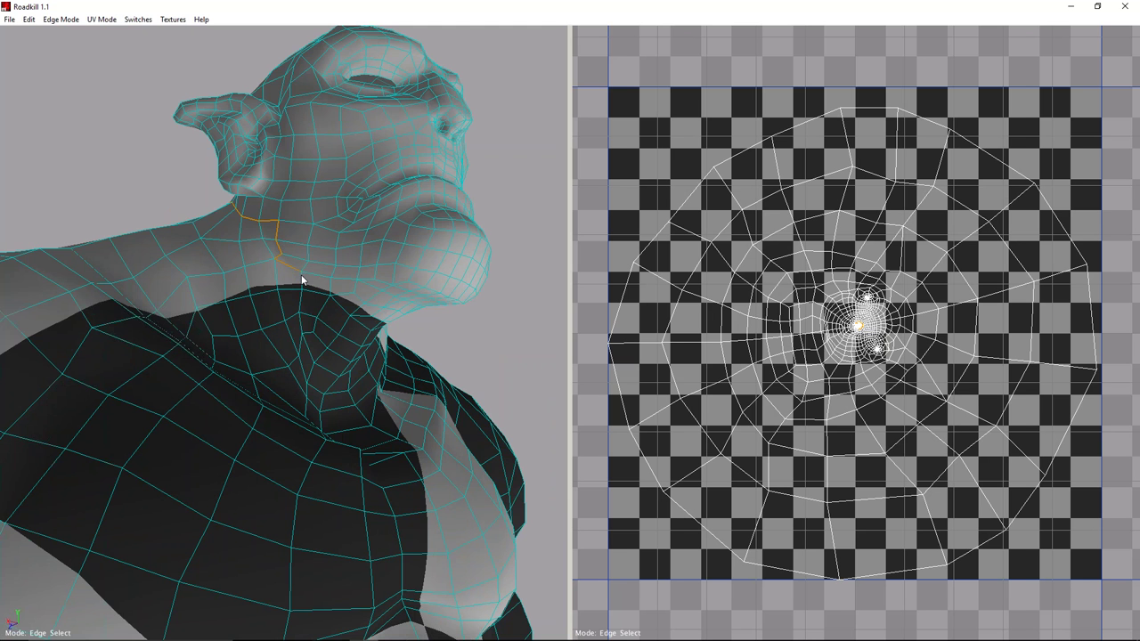
left_click_drag(326, 284, 268, 235, "alt")
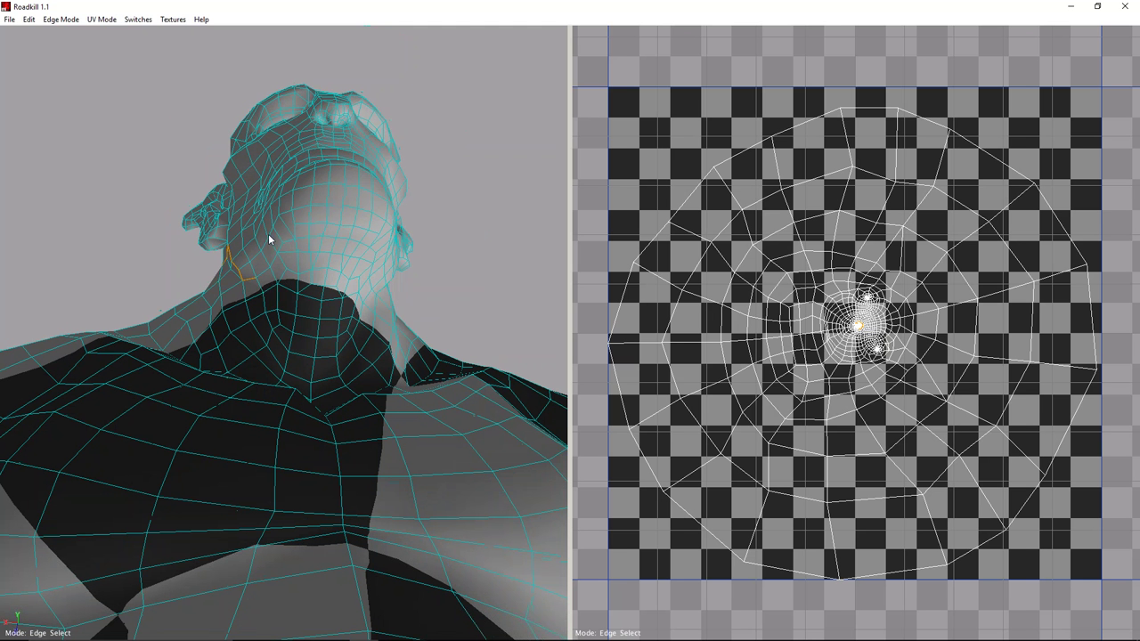
left_click(260, 287)
mouse_move(342, 300)
left_mouse_down("alt")
mouse_move(272, 323)
mouse_move(254, 303)
left_mouse_up("alt")
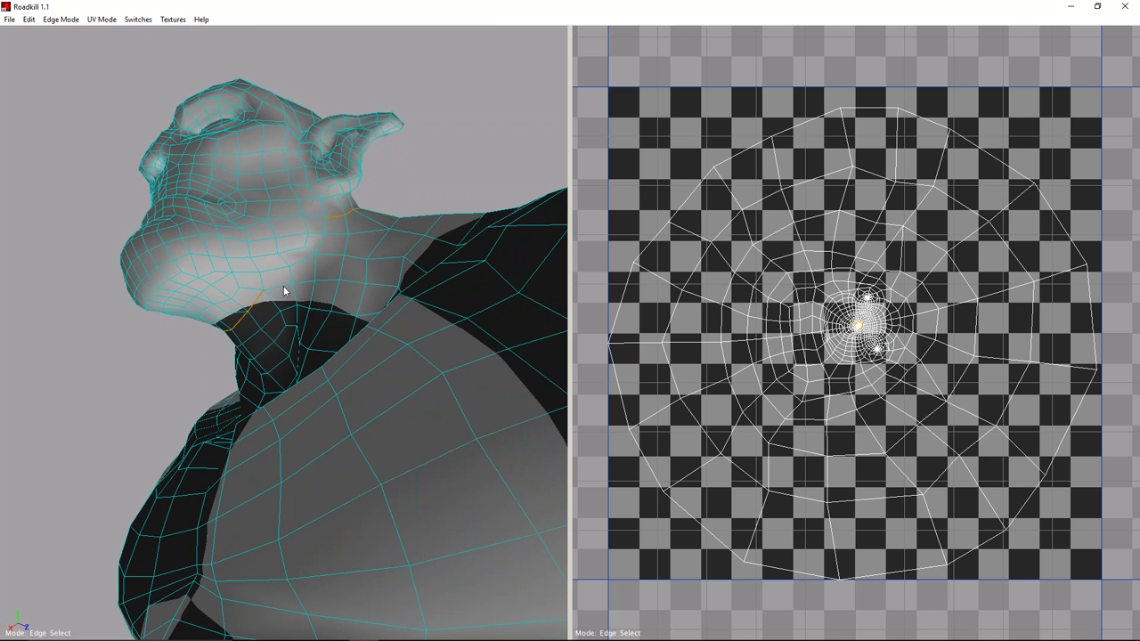
scroll(323, 232, "down", 3)
mouse_move(325, 225)
left_mouse_down("alt")
mouse_move(208, 239)
mouse_move(534, 333)
mouse_move(439, 385)
mouse_move(331, 352)
mouse_move(440, 427)
left_mouse_up("alt")
scroll(408, 418, "up", 5)
scroll(440, 427, "down", 5)
mouse_move(346, 348)
left_mouse_down("alt")
mouse_move(417, 437)
mouse_move(478, 211)
left_mouse_up("alt")
scroll(394, 401, "up", 3)
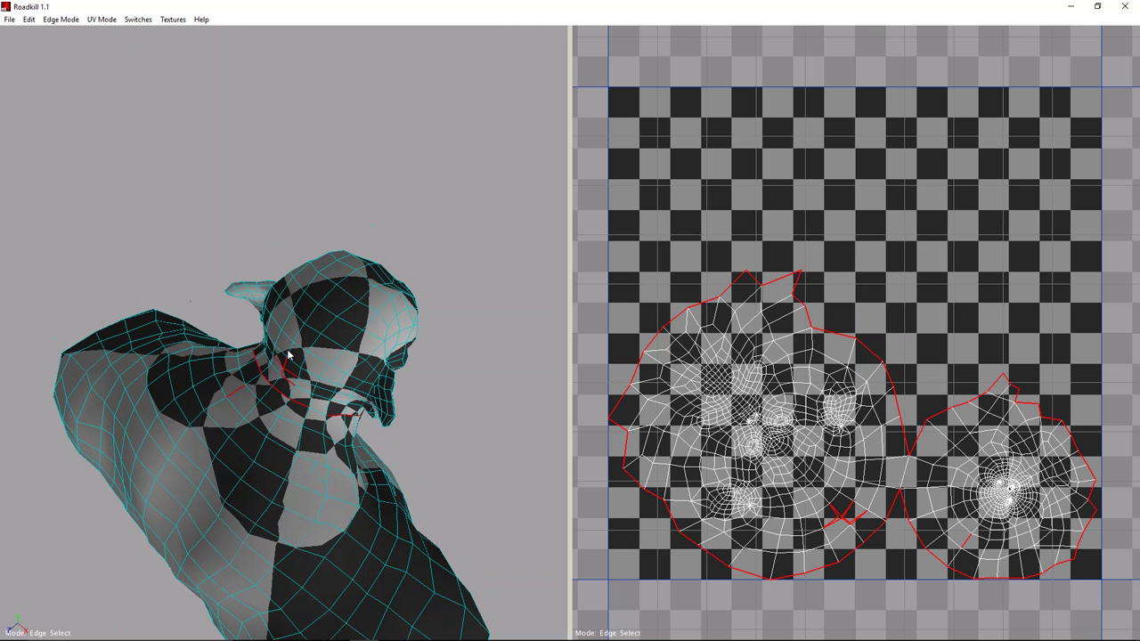
Step: Unseam the old neck edges, seam the head edge and neck loop, and re-unwrap the head separately
left_click(295, 382)
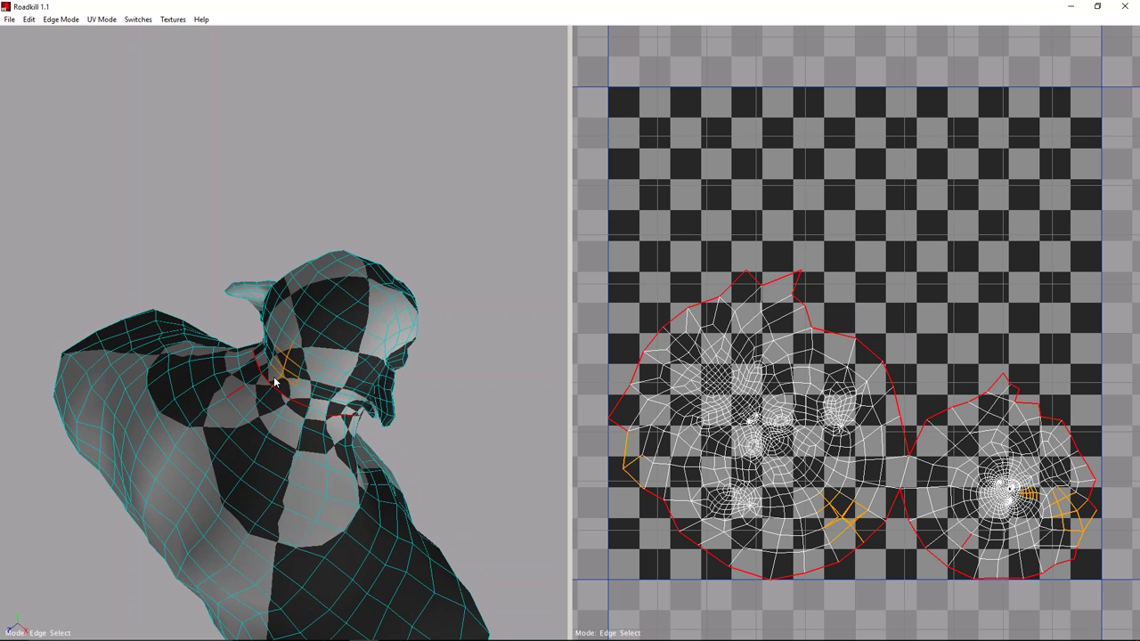
key("w")
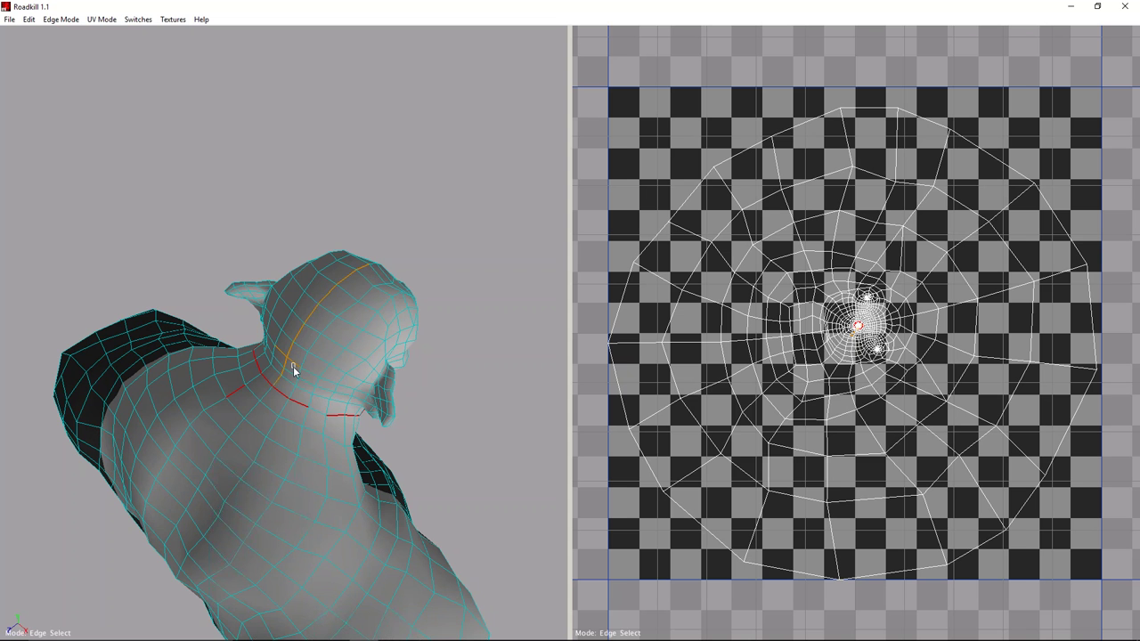
key("w")
left_click_drag(428, 400, 296, 365, "alt")
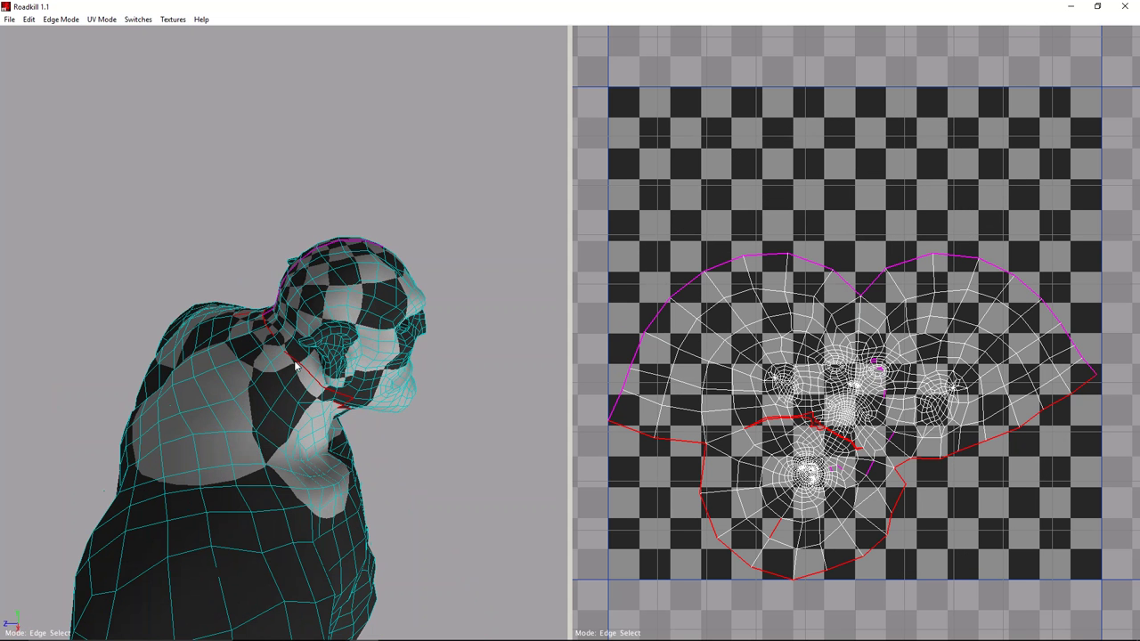
key("w")
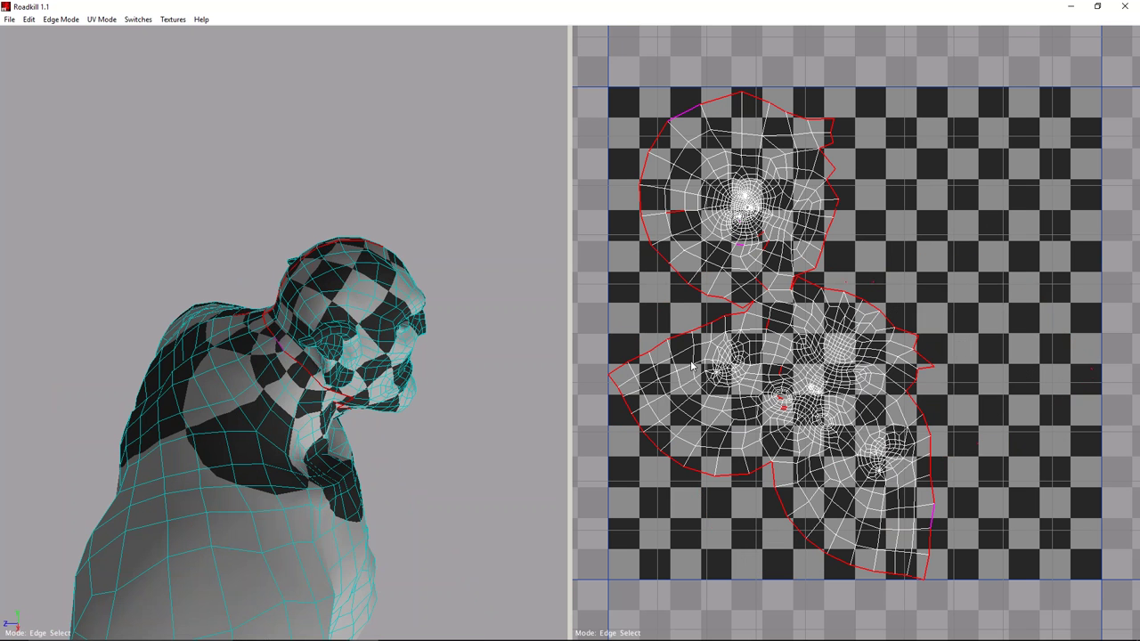
left_click(762, 302)
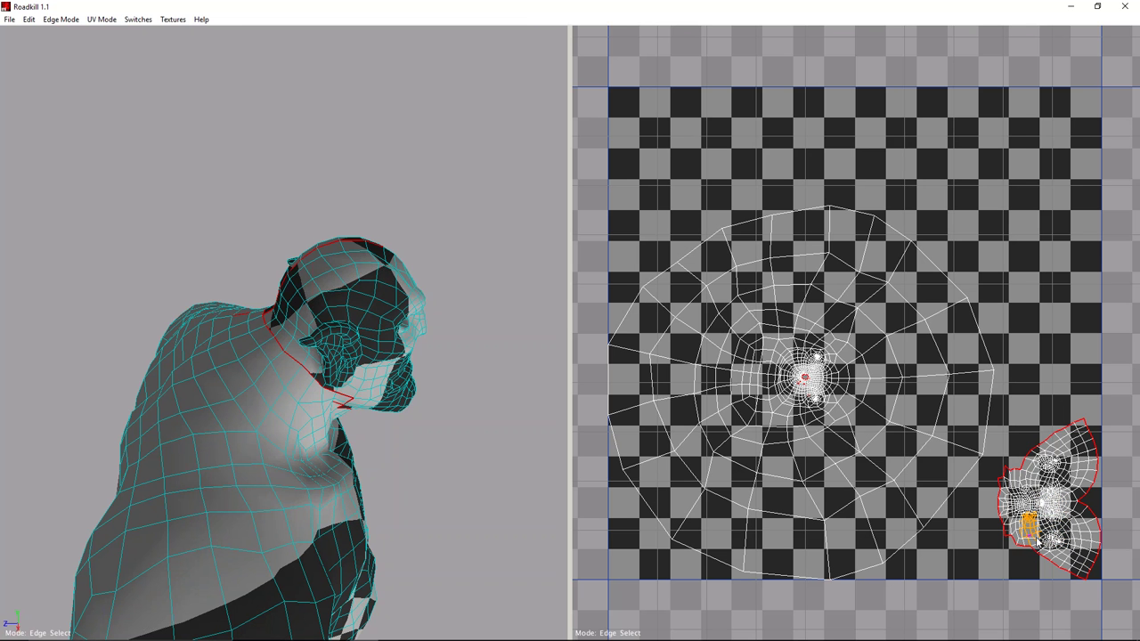
Step: Zoom the UV view onto the small head island, save the unwrapped mesh, and minimize Roadkill
scroll(1023, 538, "up", 3)
middle_click_drag(1013, 537, 669, 331)
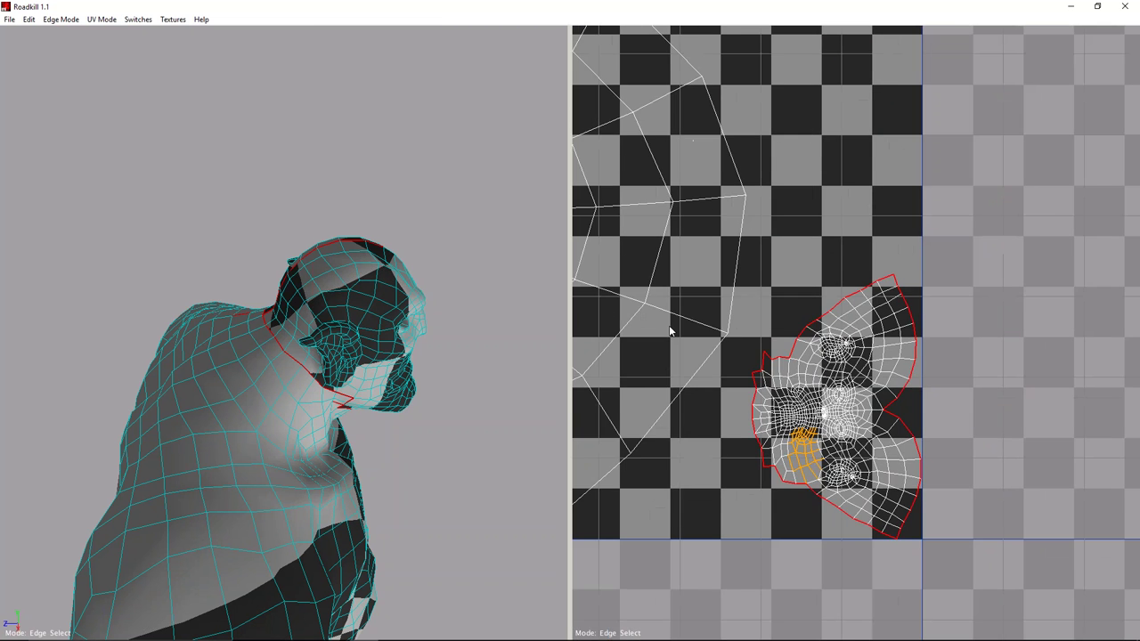
scroll(704, 382, "up", 5)
scroll(717, 410, "down", 6)
scroll(910, 374, "up", 1)
scroll(852, 423, "up", 2)
scroll(852, 423, "up", 5)
scroll(845, 437, "down", 5)
scroll(837, 433, "up", 1)
left_click(10, 19)
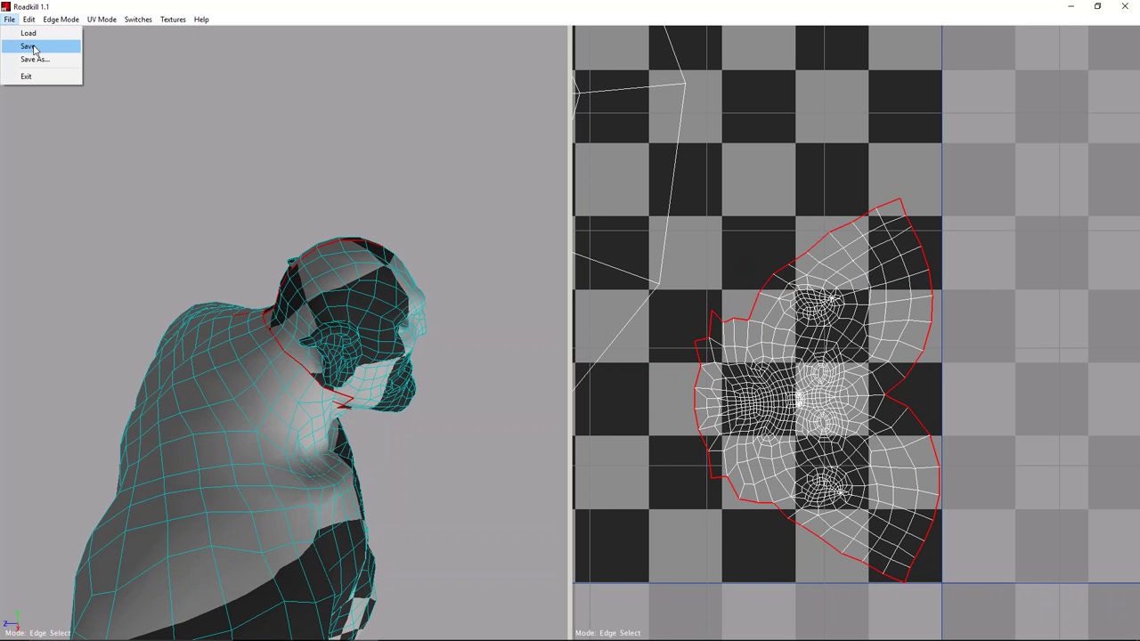
left_click(421, 99)
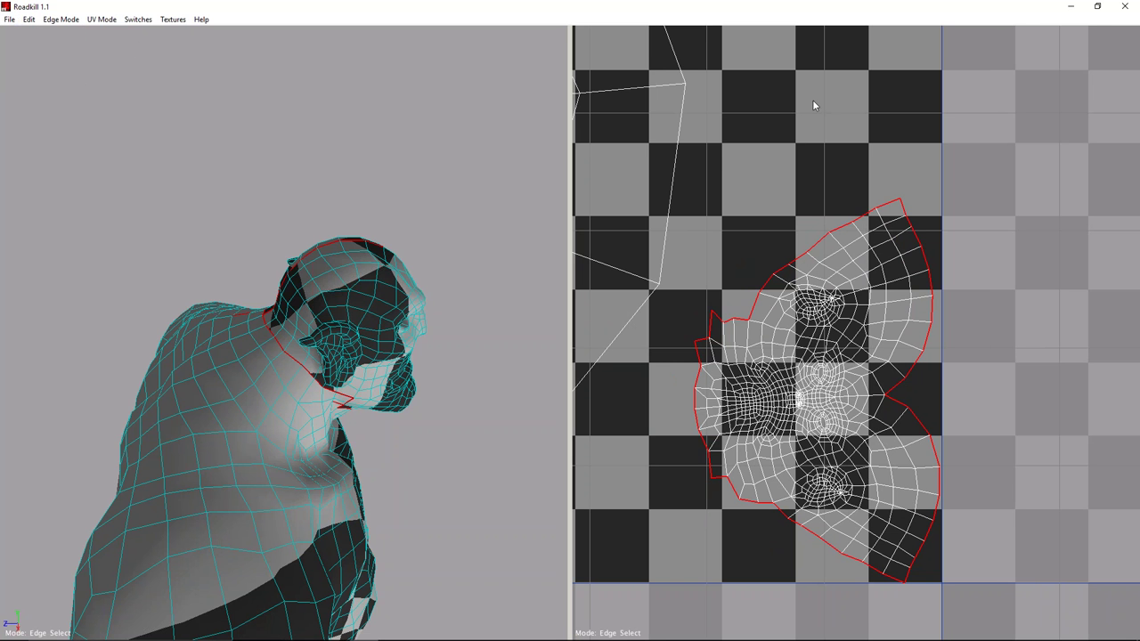
left_click(1081, 11)
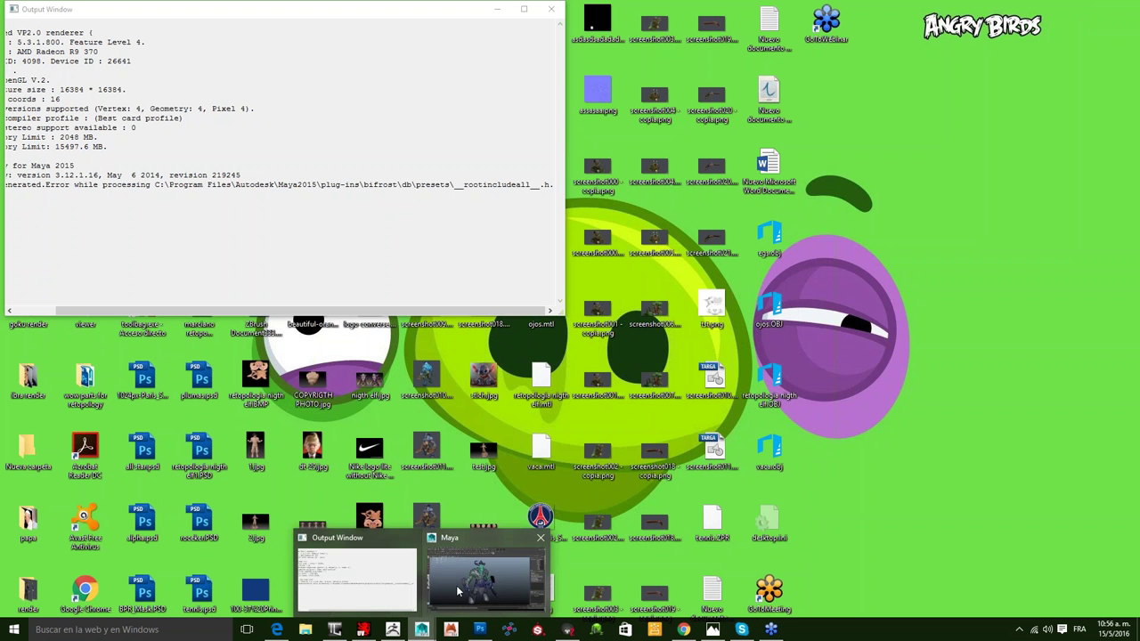
Step: Restore Maya, reselect the upper-body torso mesh, and open Edit UVs > UV Texture Editor
left_click(421, 629)
left_click(503, 241)
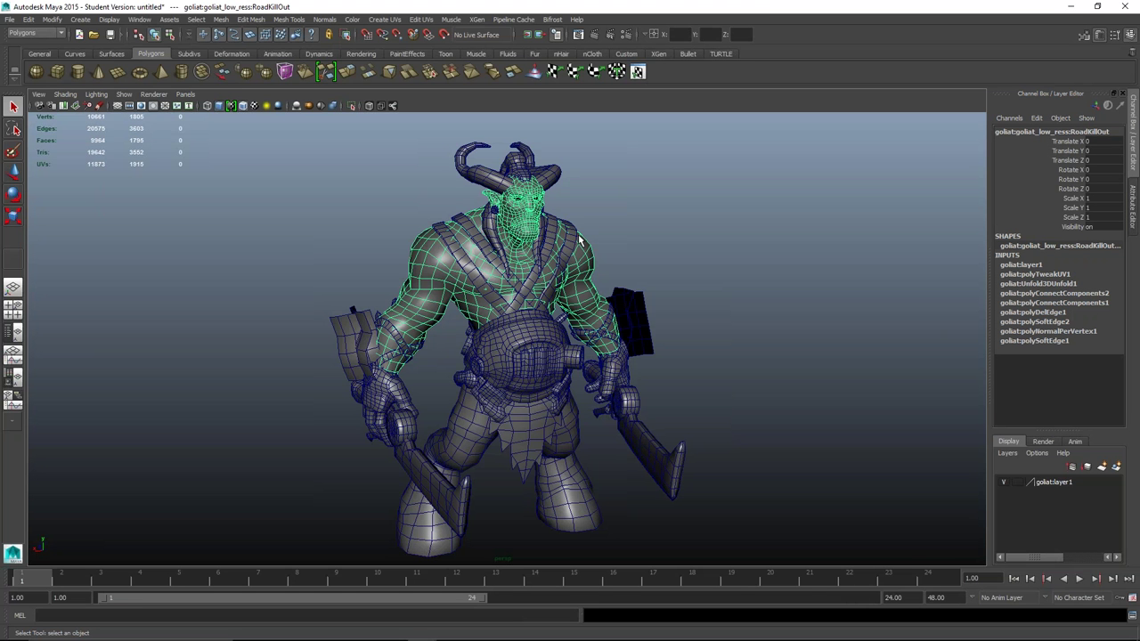
left_click_drag(583, 242, 526, 244, "alt")
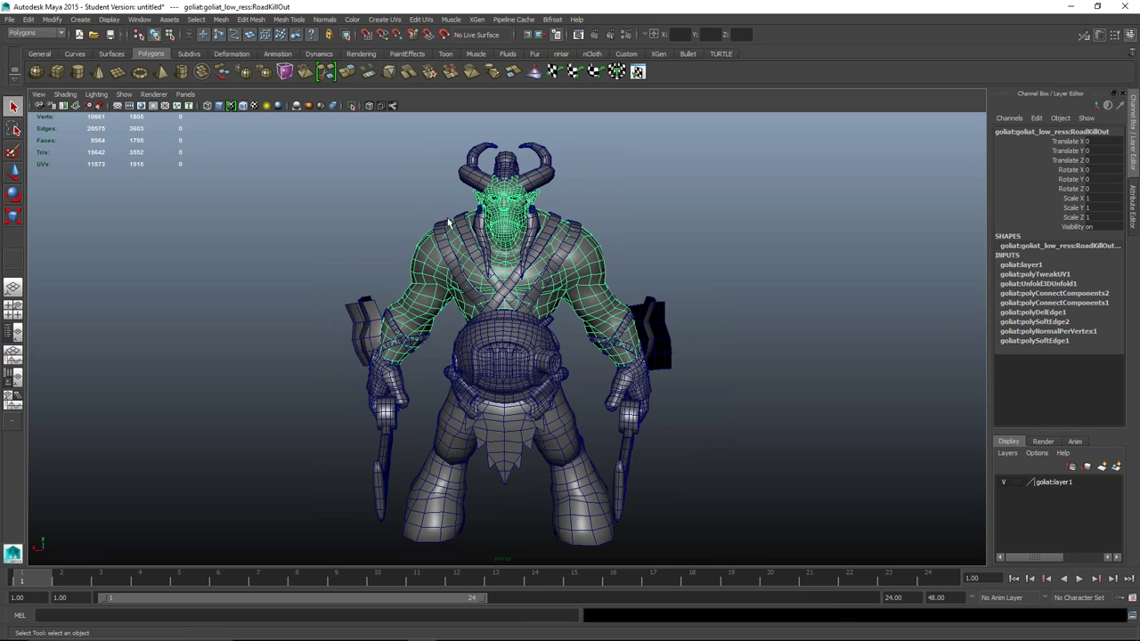
left_click_drag(380, 166, 688, 476)
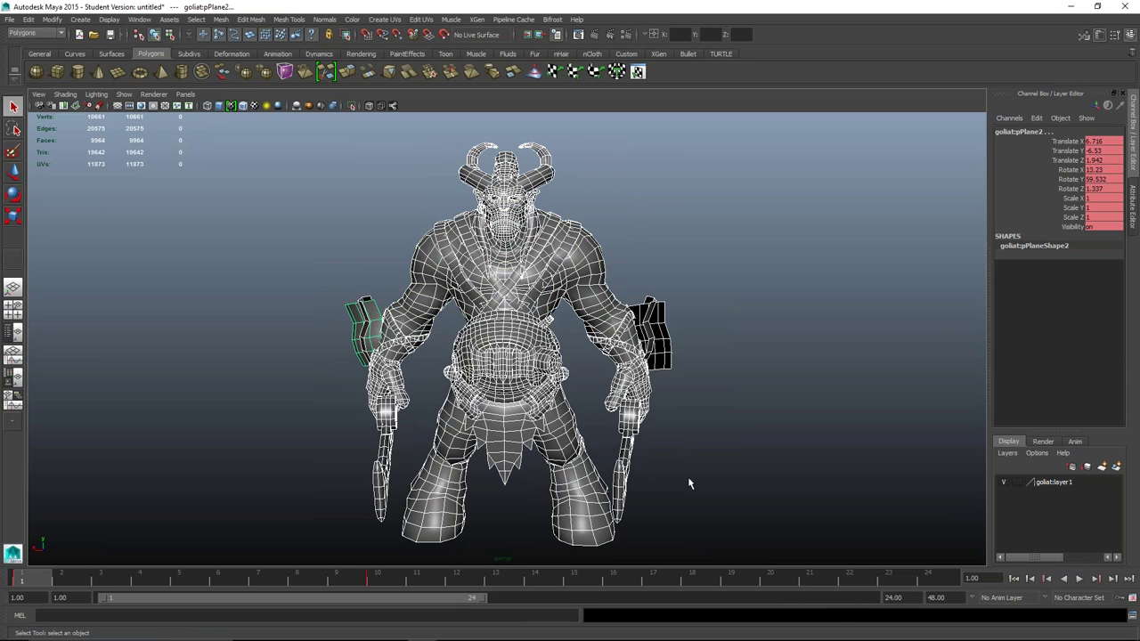
left_click(699, 297)
left_click(570, 252)
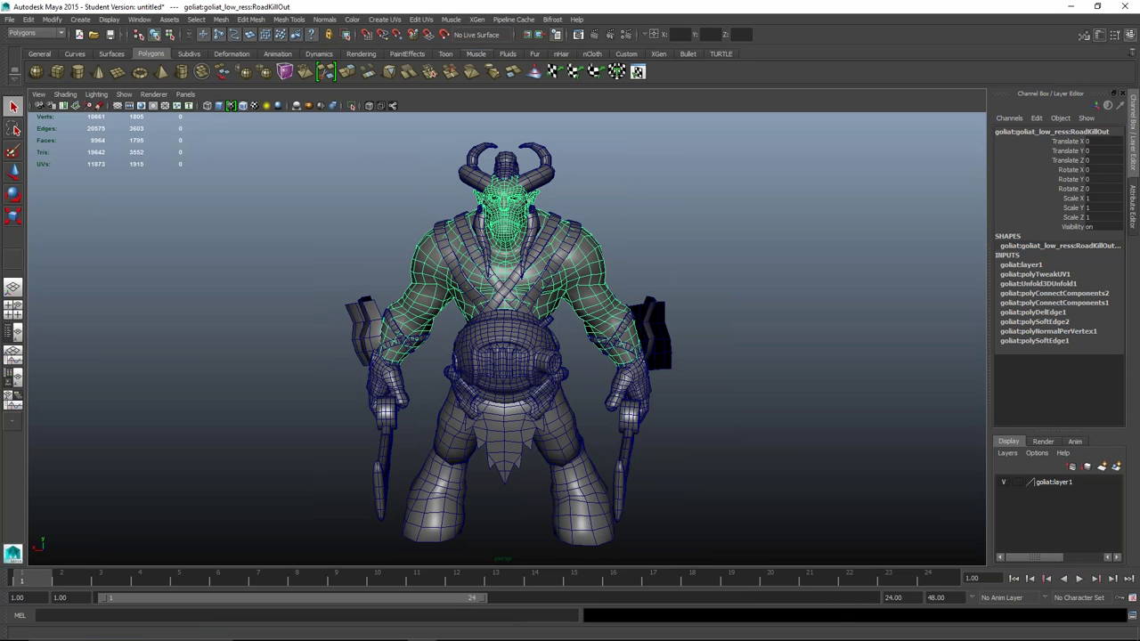
left_click(425, 19)
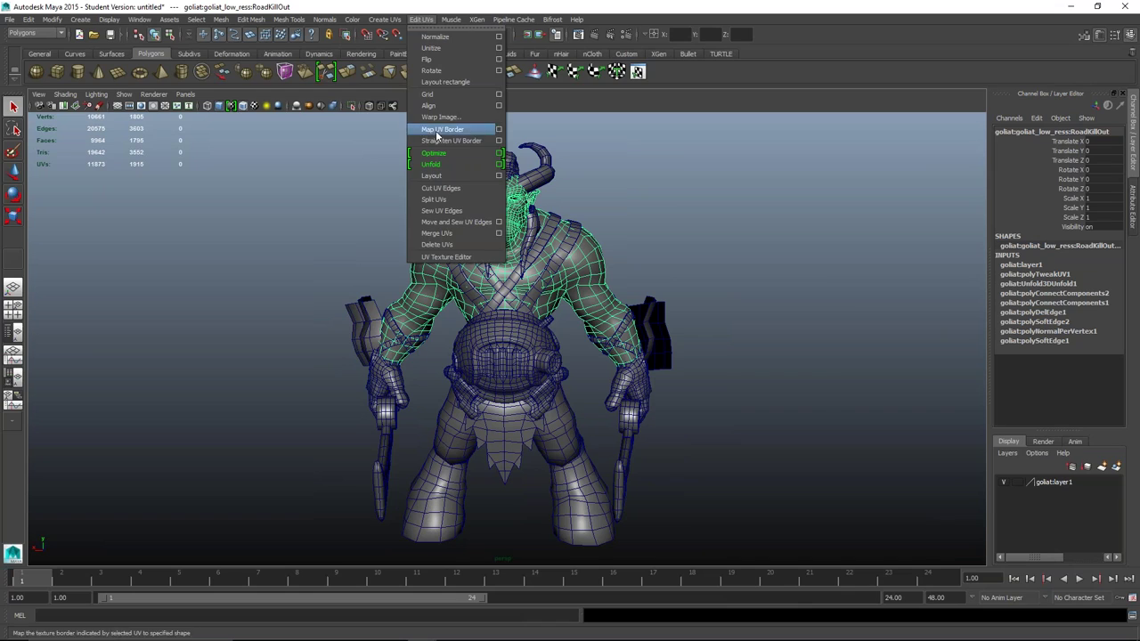
left_click(440, 258)
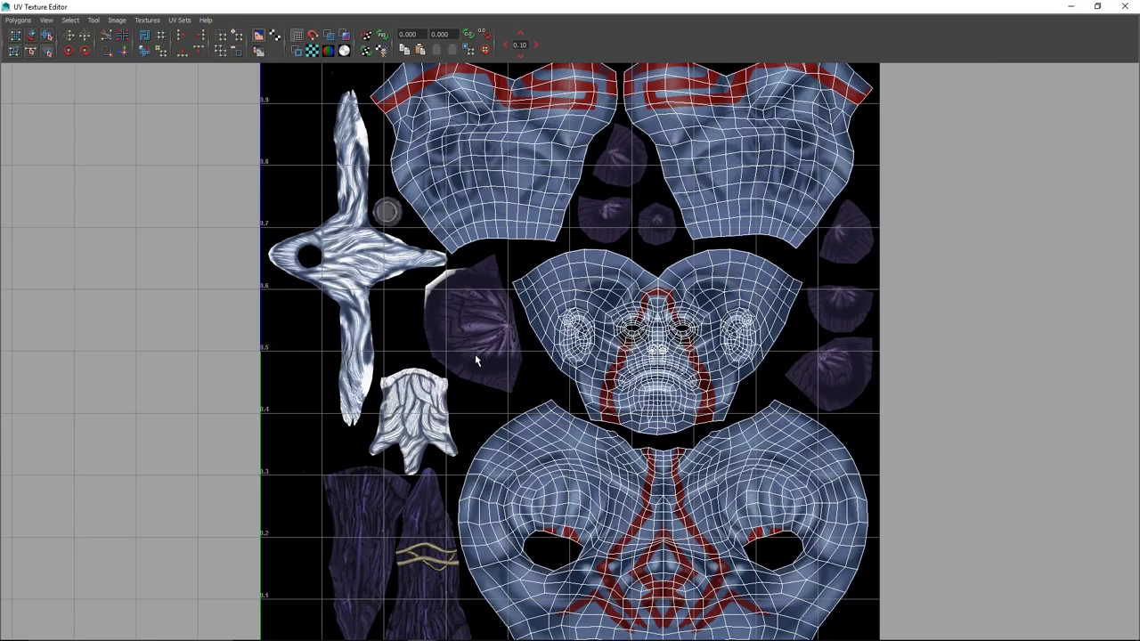
Step: Frame the torso's UV shells within the 0–1 square, then minimize the UV Texture Editor
scroll(475, 354, "down", 2)
scroll(476, 355, "up", 2)
scroll(475, 355, "up", 3)
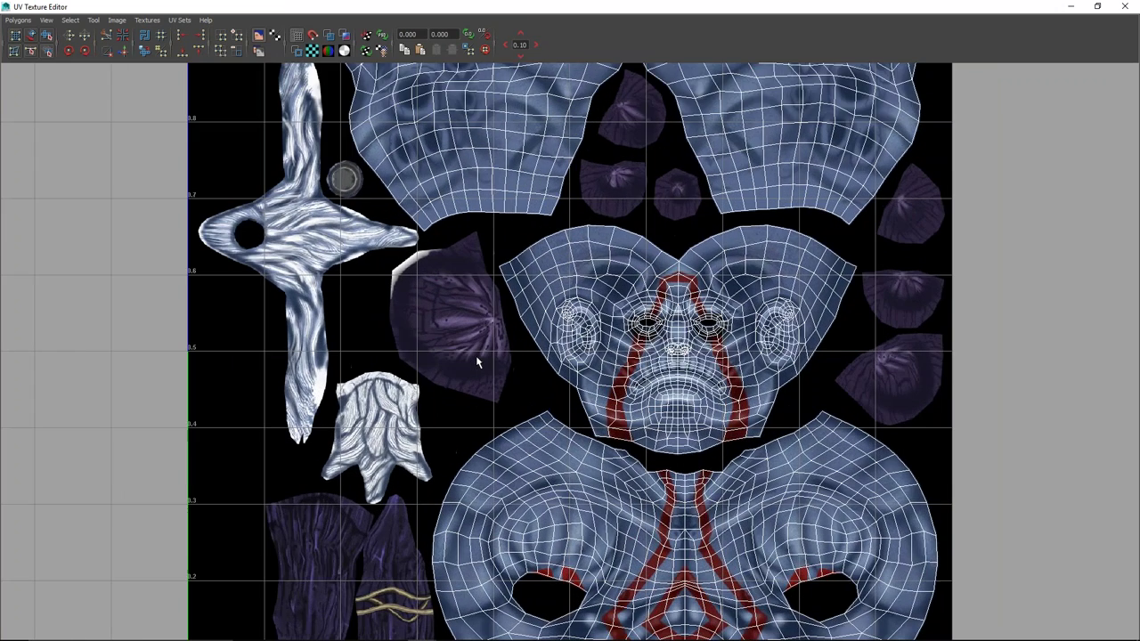
scroll(425, 581, "down", 1)
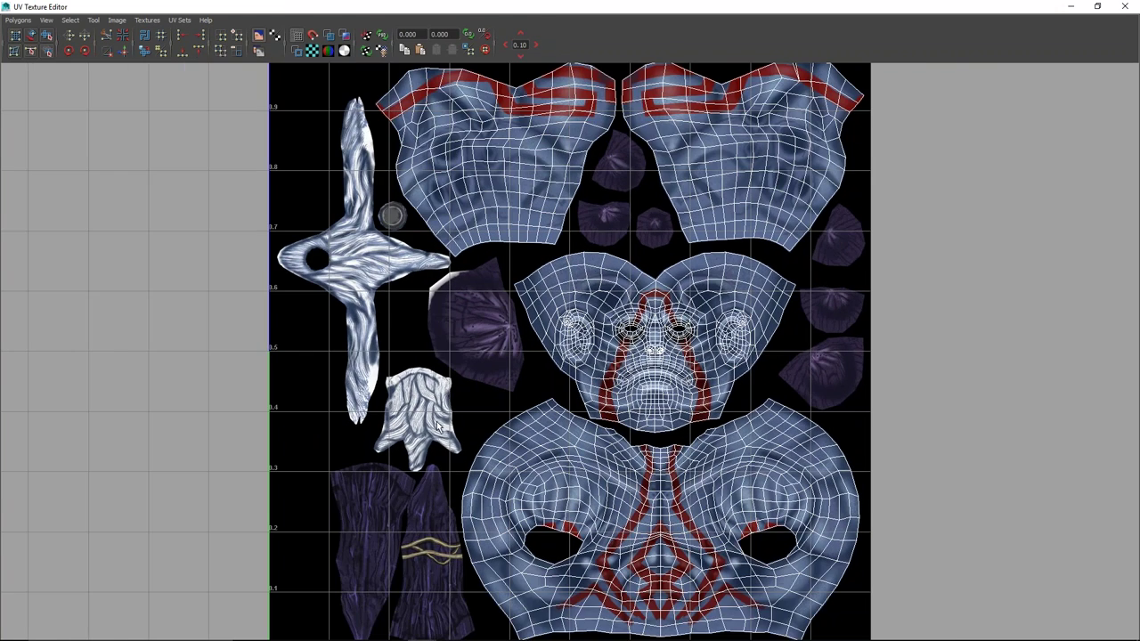
key("a")
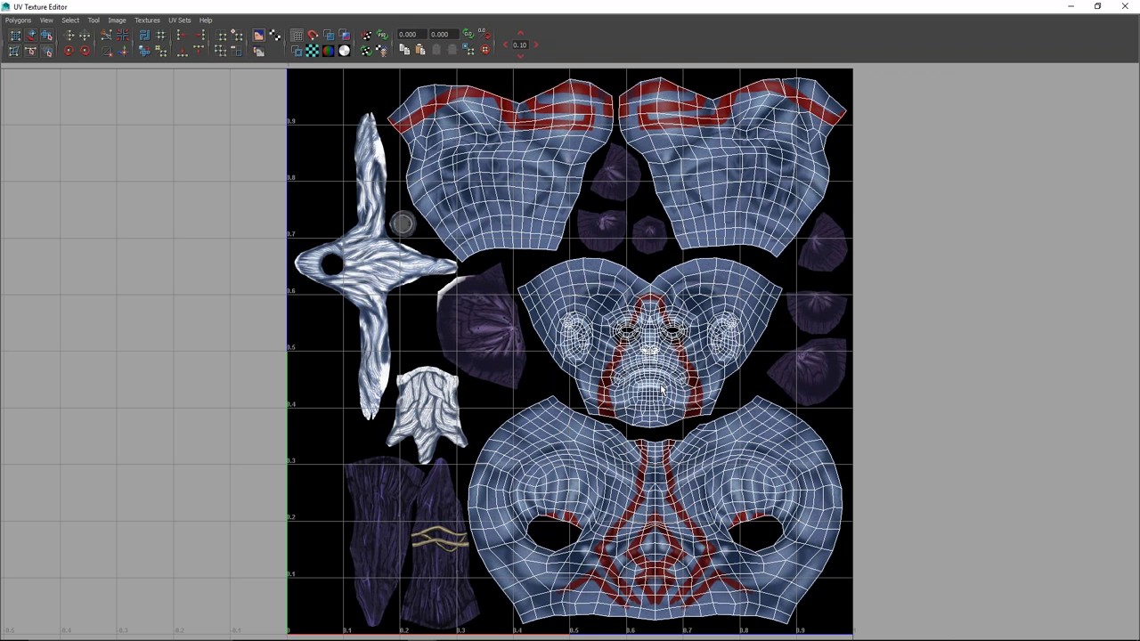
scroll(673, 408, "up", 1)
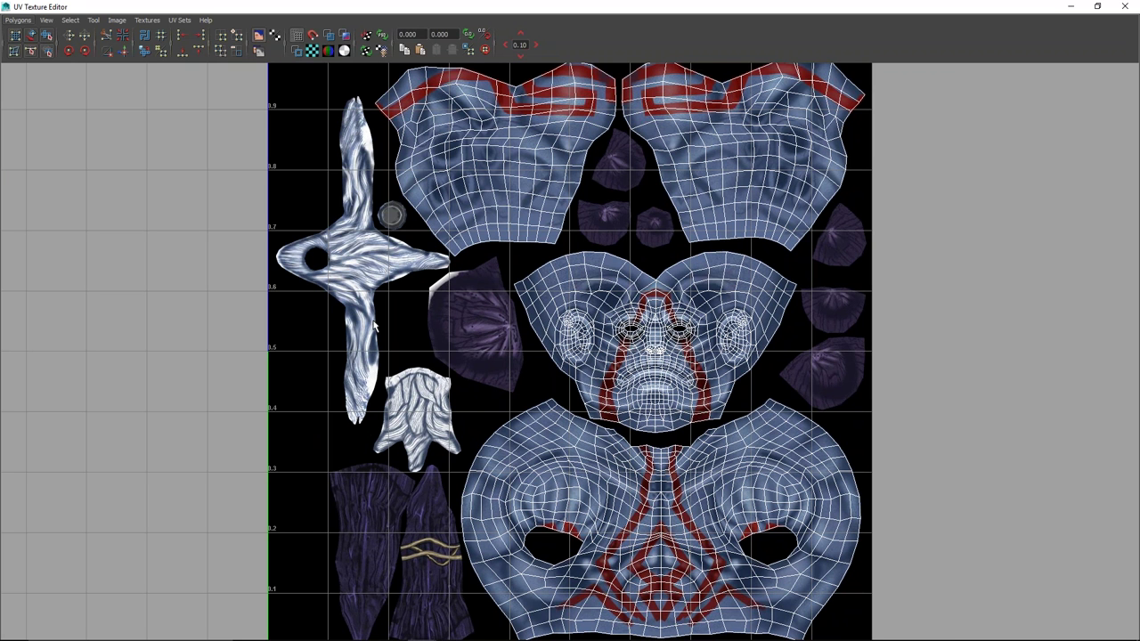
key("a")
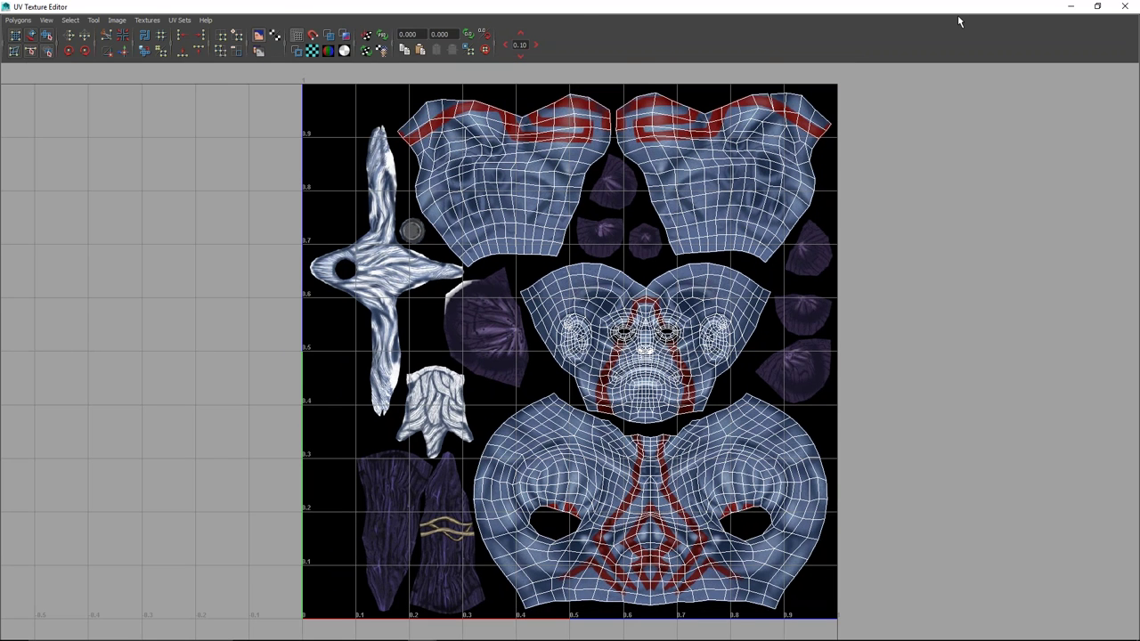
left_click(1074, 7)
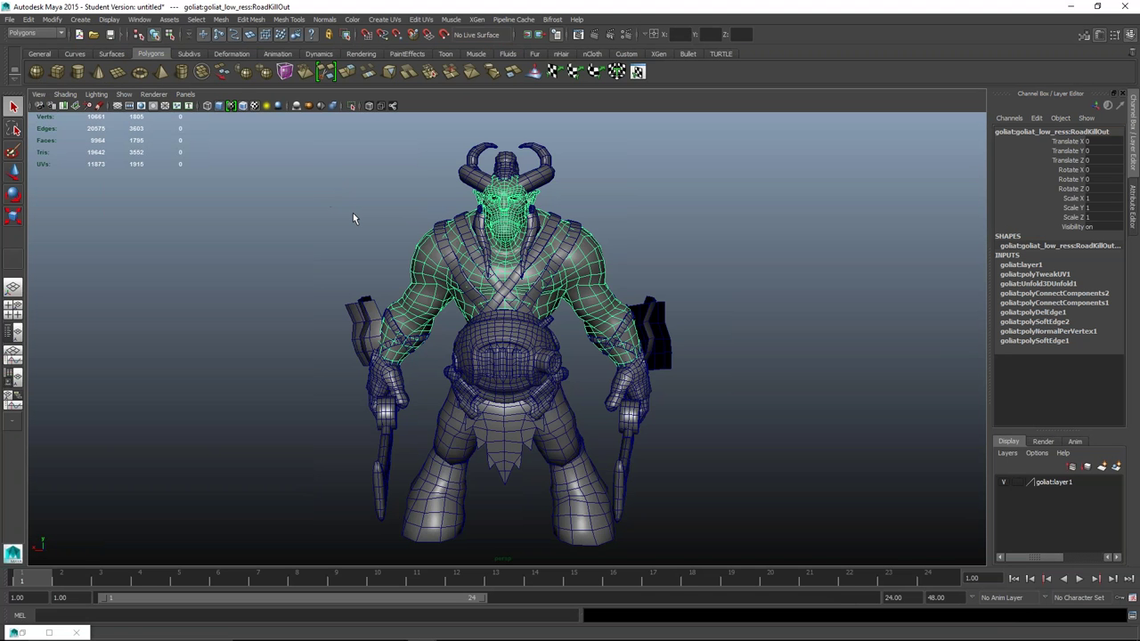
Step: Switch to textured shading (6), hide wireframe on shaded, and deselect the torso
key("6")
mouse_move(384, 213)
left_mouse_down("alt")
mouse_move(280, 193)
mouse_move(373, 206)
left_mouse_up("alt")
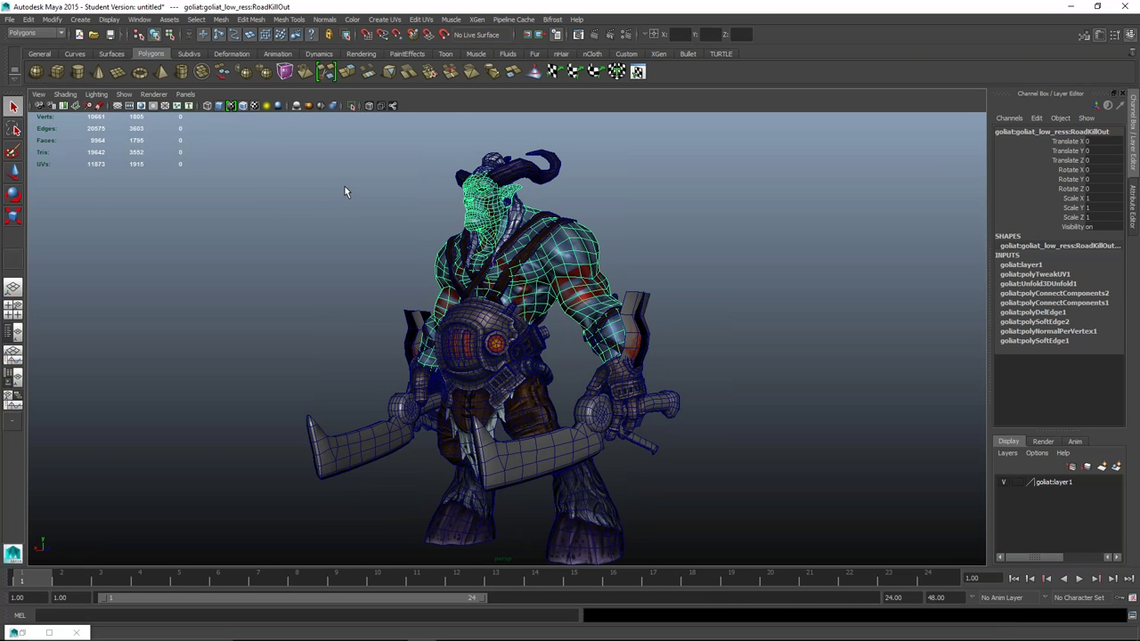
left_click_drag(268, 119, 303, 124, "alt")
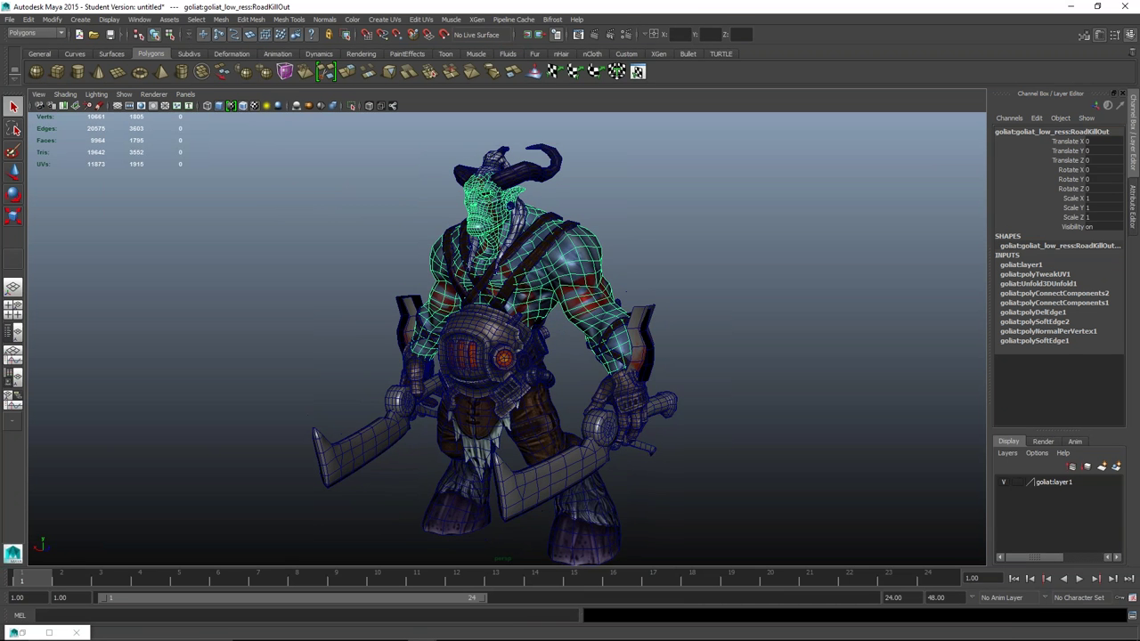
left_click(243, 106)
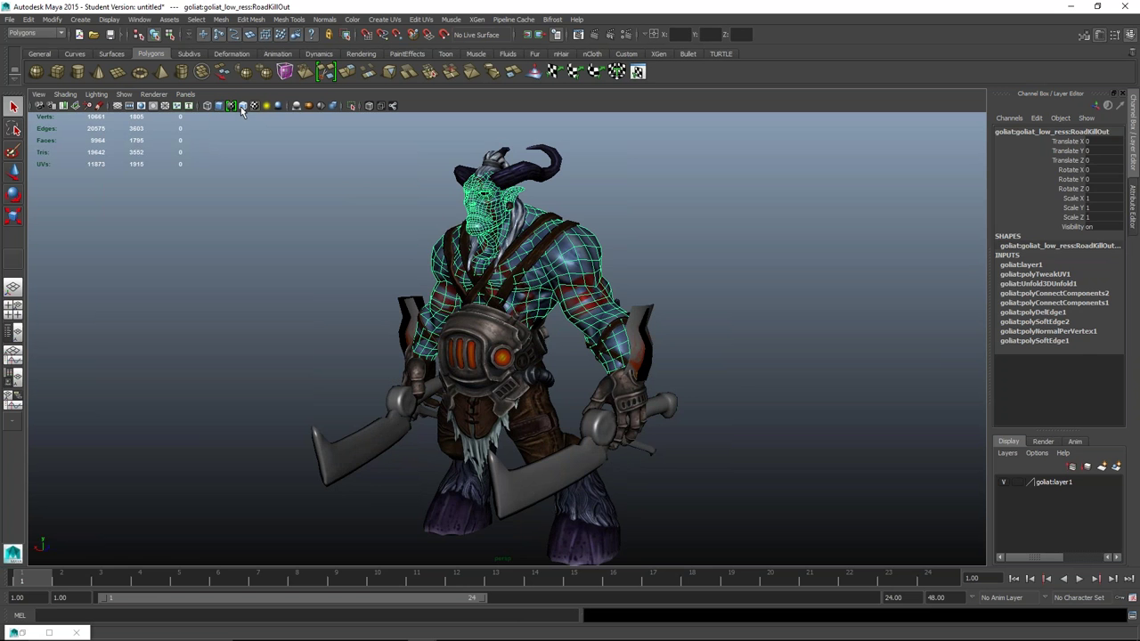
left_click(300, 201)
Step: Inspect the textured back, shoulders and straps from several angles, then minimize Maya
left_click_drag(300, 202, 338, 214, "alt")
scroll(389, 300, "up", 5)
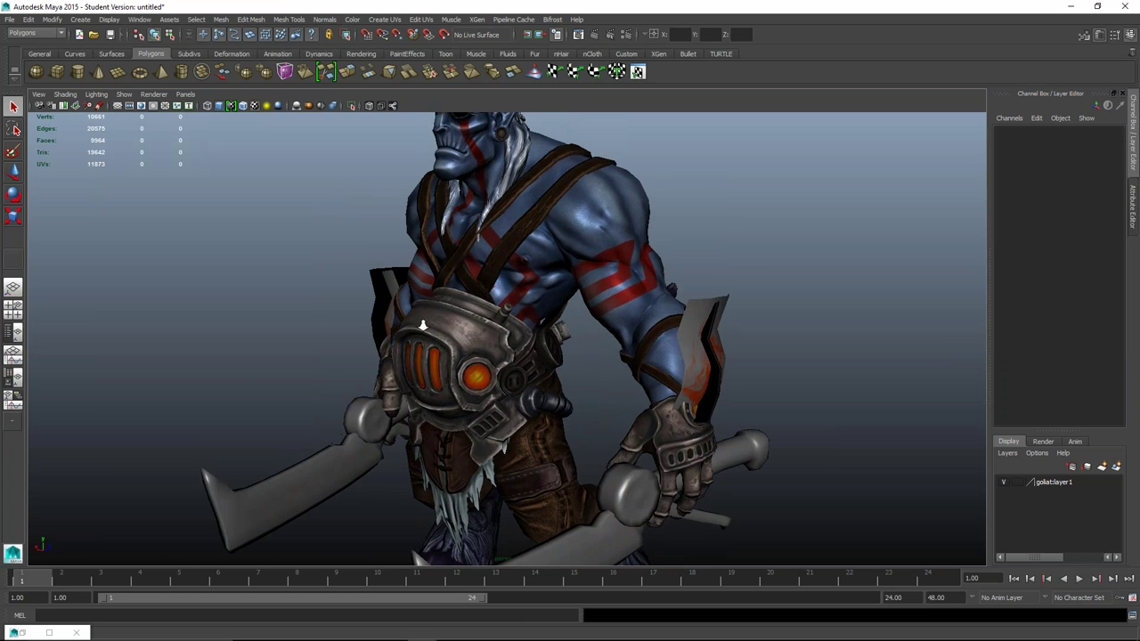
left_click_drag(370, 273, 241, 419, "alt")
mouse_move(241, 419)
right_mouse_down("alt")
mouse_move(542, 519)
mouse_move(605, 515)
right_mouse_up("alt")
mouse_move(606, 515)
left_mouse_down("alt")
mouse_move(427, 471)
mouse_move(463, 427)
left_mouse_up("alt")
right_click_drag(463, 427, 422, 377, "alt")
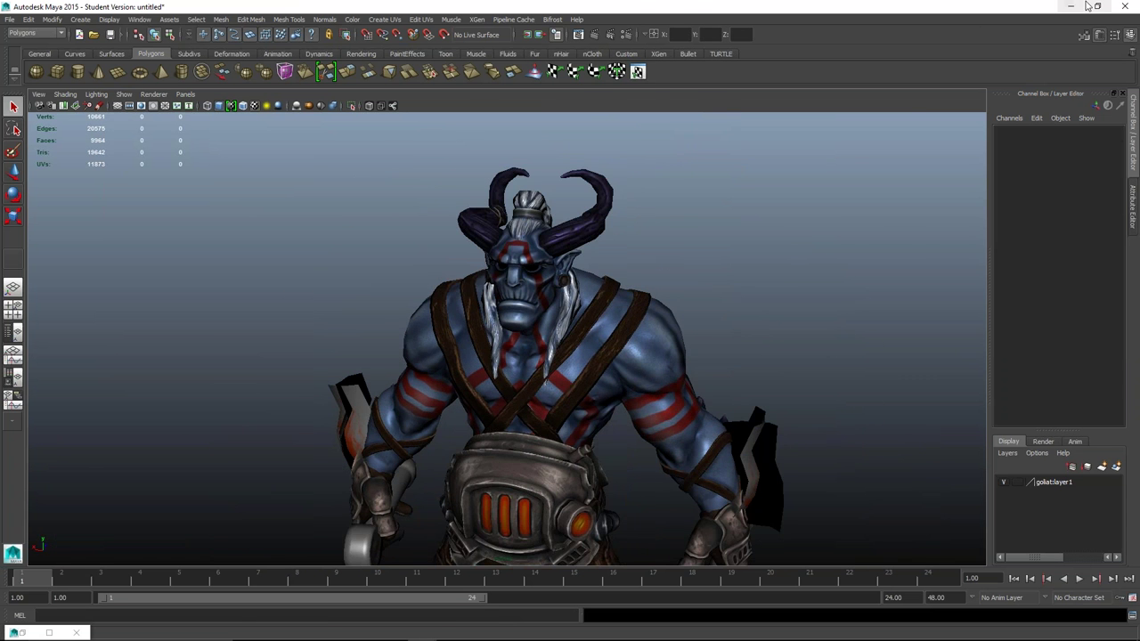
left_click(1070, 7)
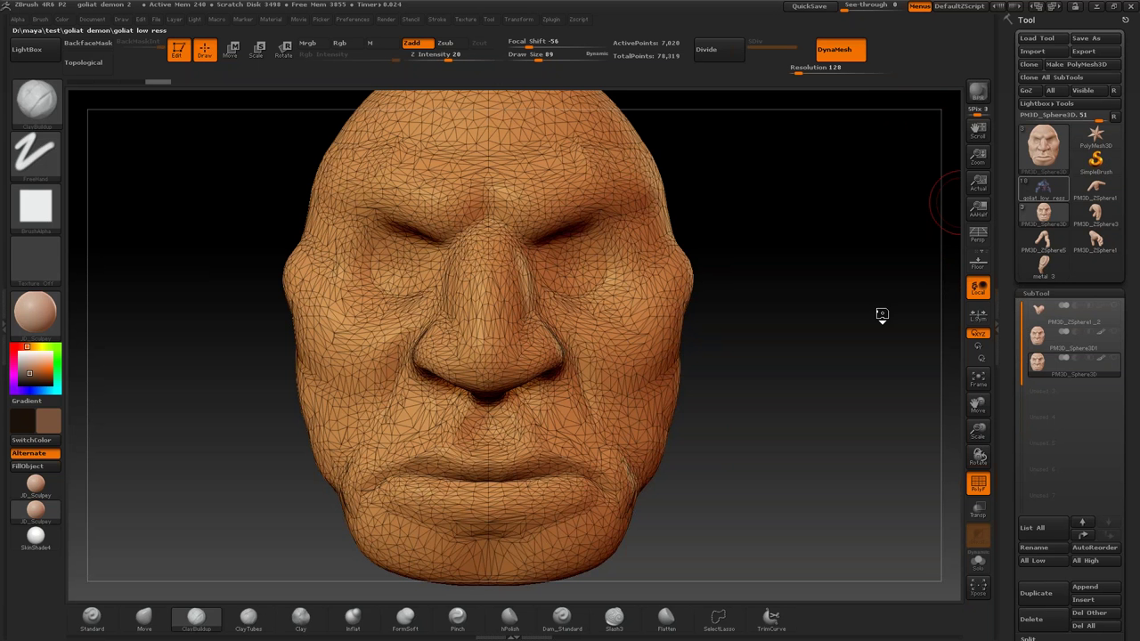
Step: Frame the goliat low ress bust and duplicate its subtool, selecting the new copy
left_click(1043, 187)
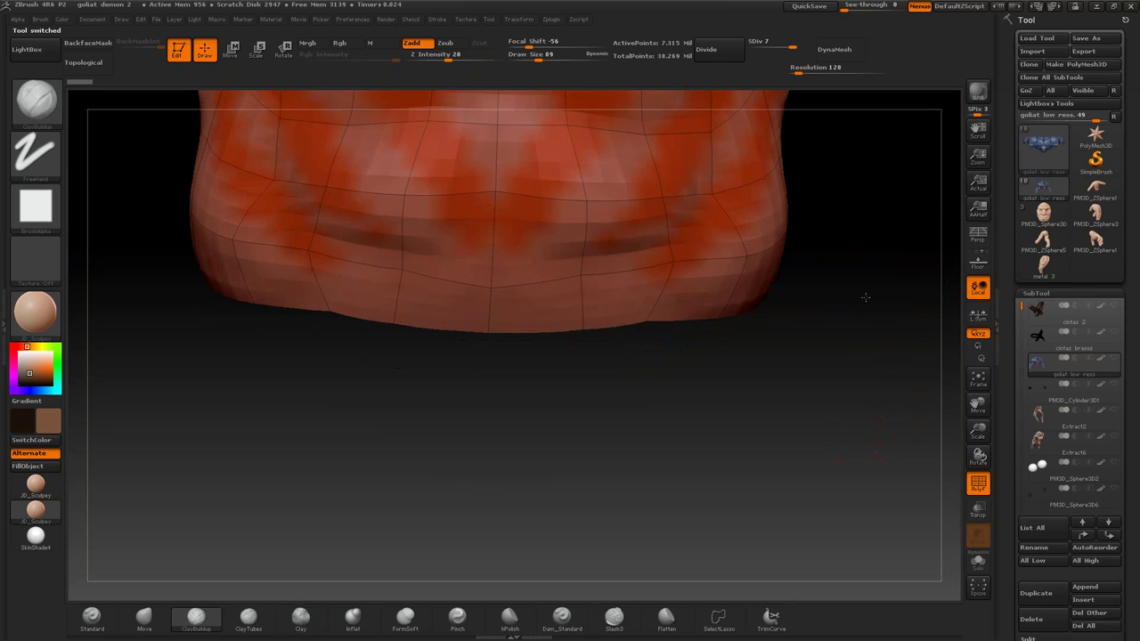
left_click(977, 378)
left_click_drag(911, 350, 954, 366)
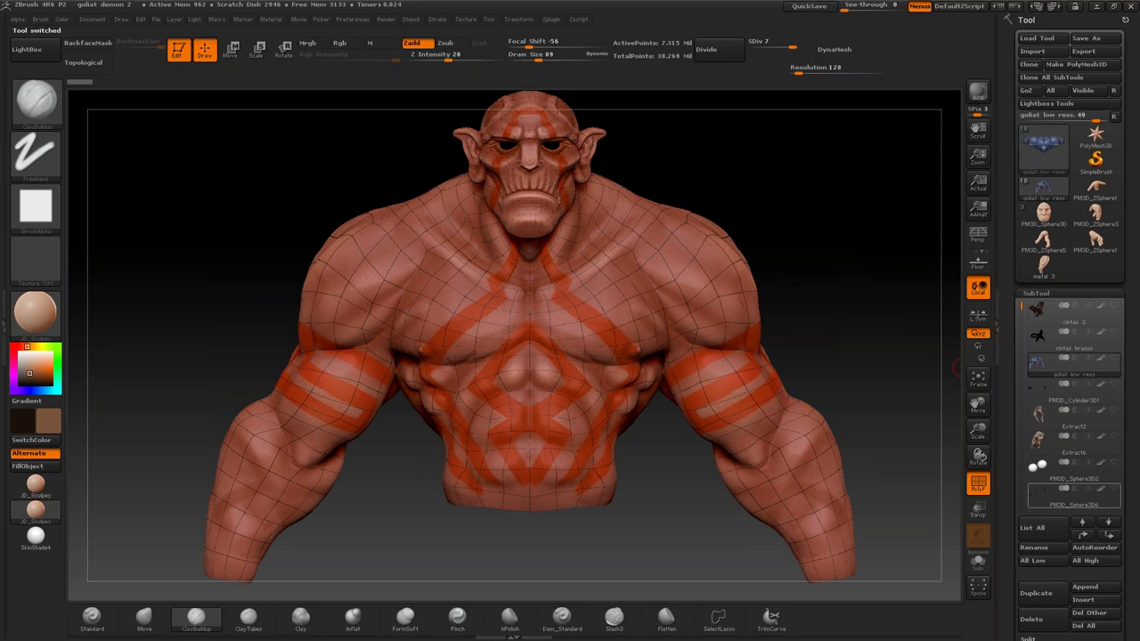
left_click(1032, 595)
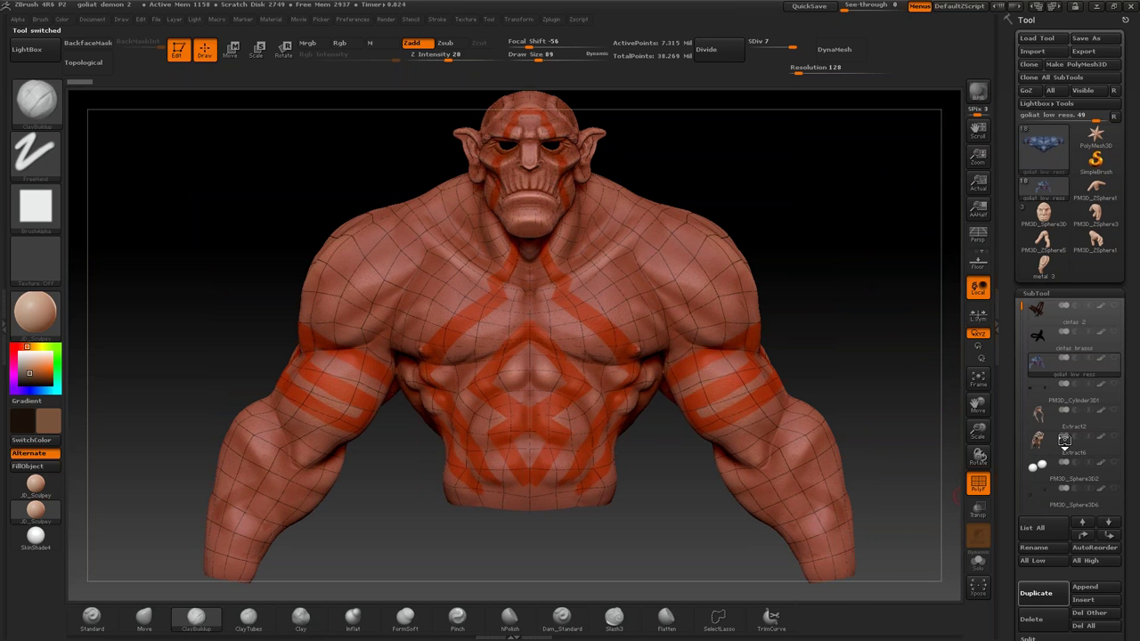
left_click(1078, 387)
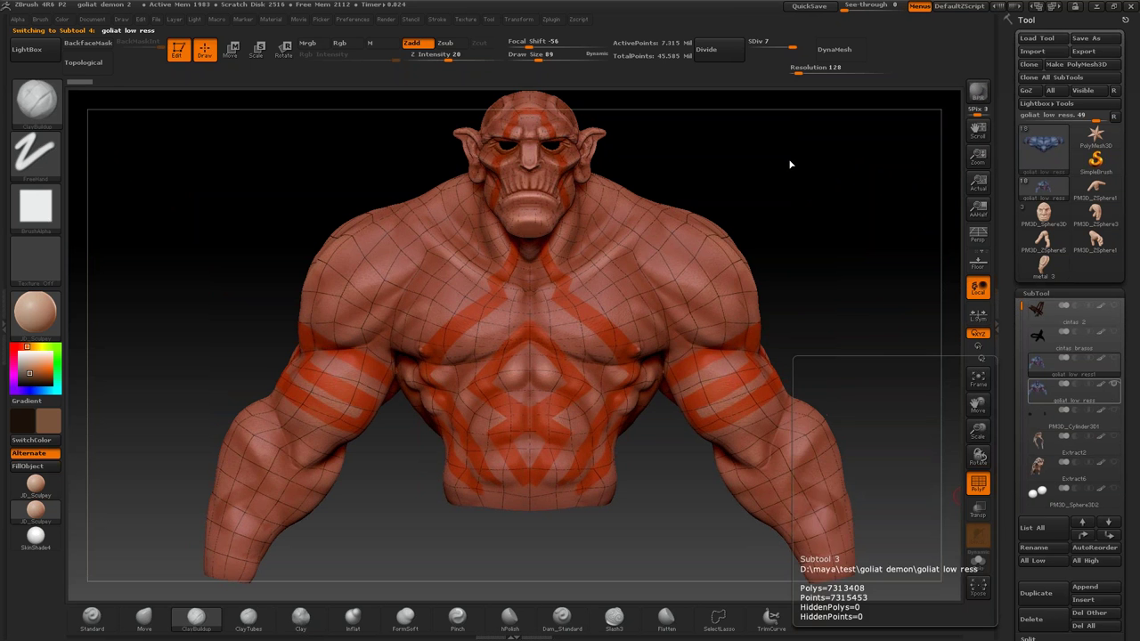
Step: Drop the copy to SDiv 1, turn off PolyF, and fill it white with Rgb and SkinShade4
left_click_drag(788, 46, 744, 46)
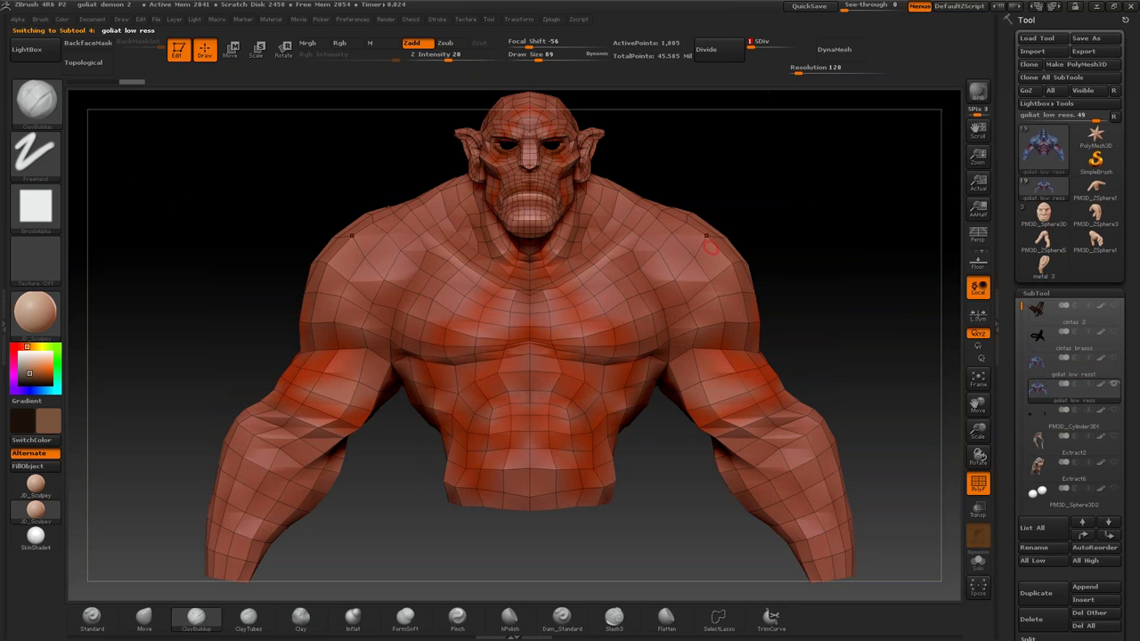
left_click(978, 484)
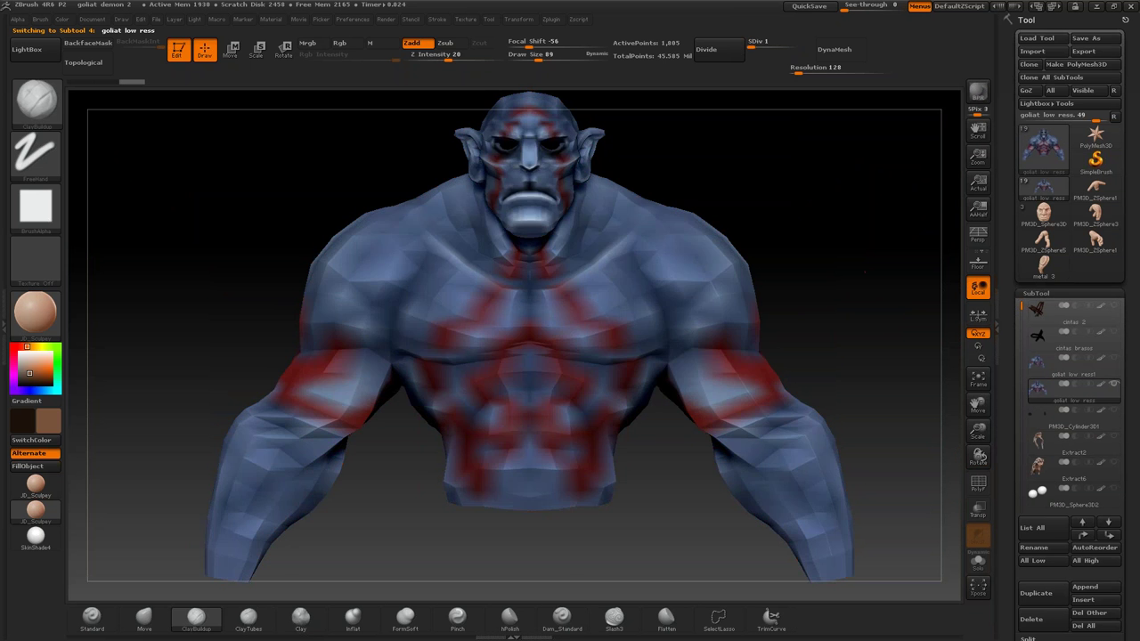
left_click_drag(142, 499, 83, 486)
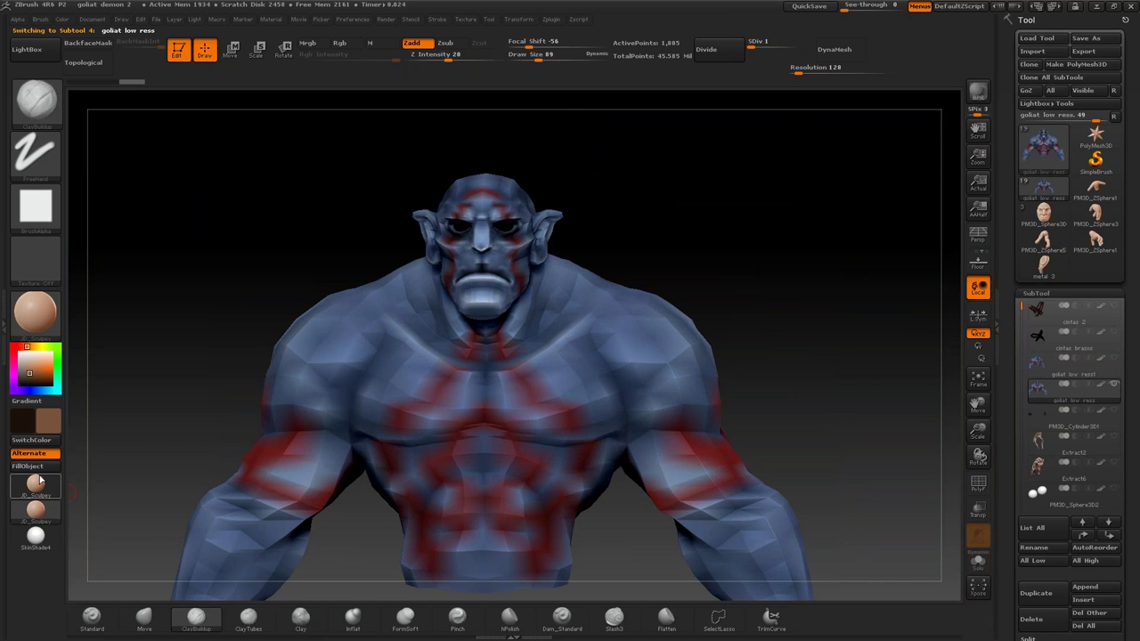
left_click(339, 43)
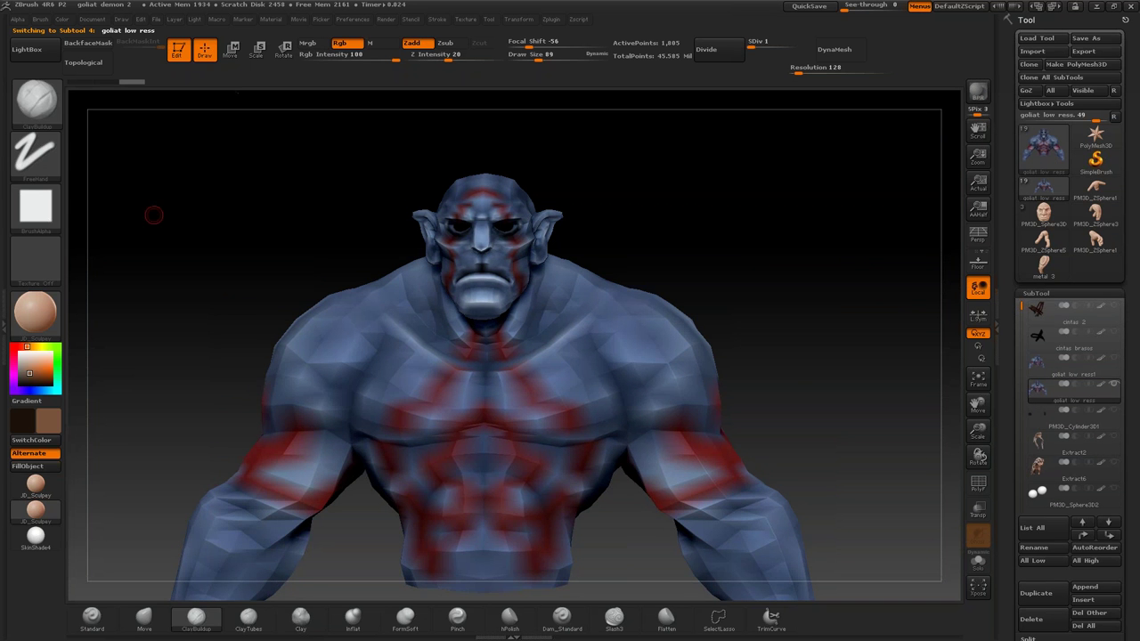
left_click(36, 532)
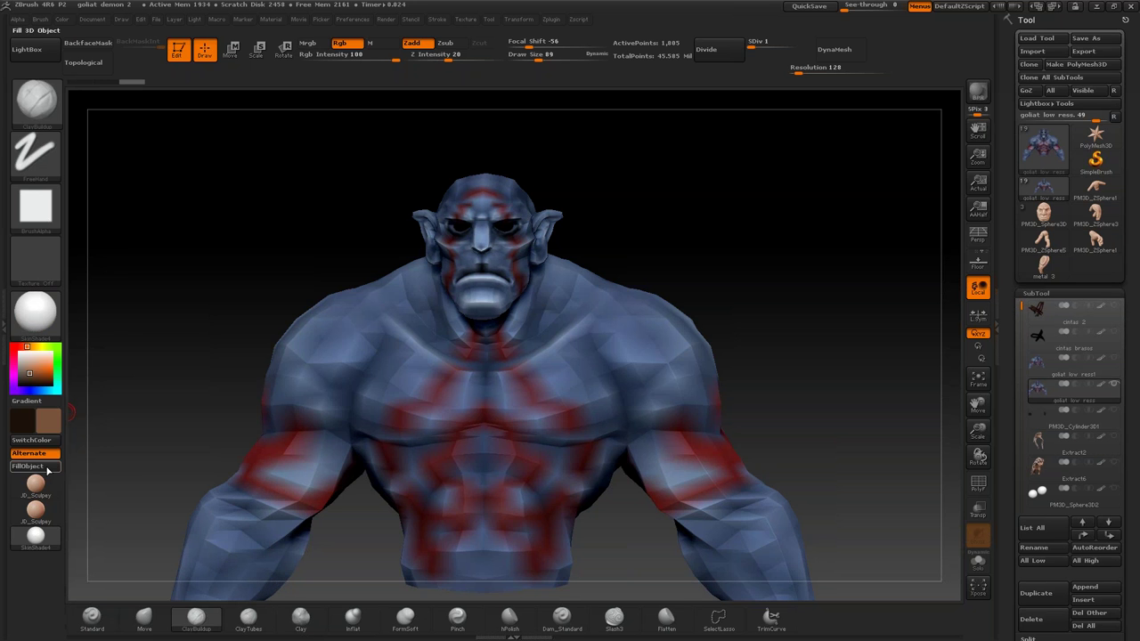
left_click(14, 348)
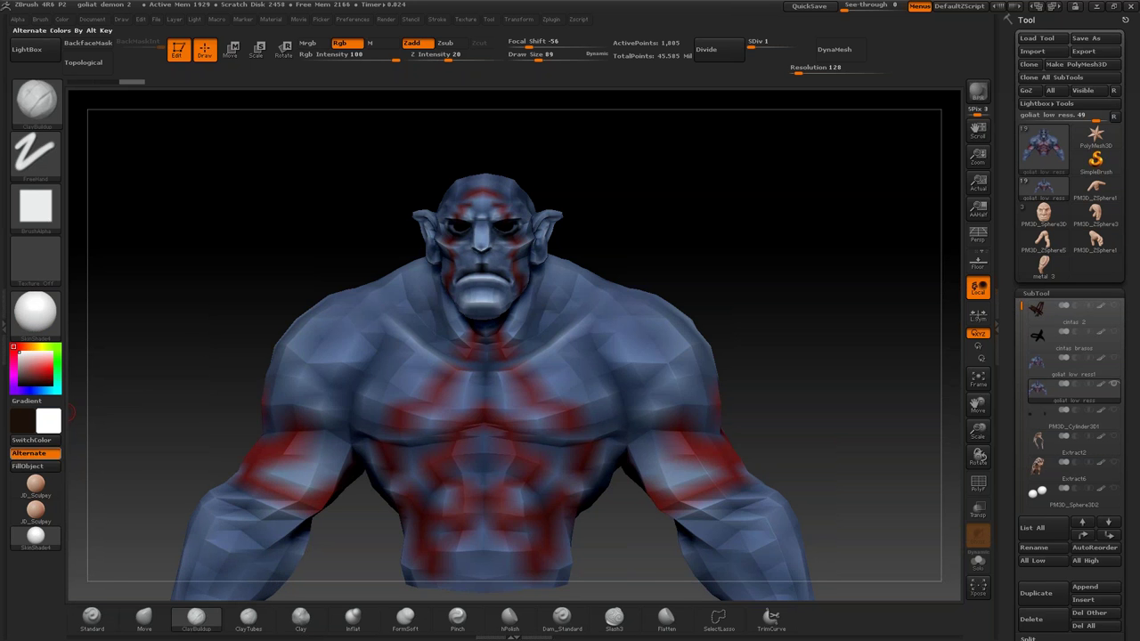
left_click(27, 466)
right_click_drag(609, 436, 485, 404, "alt")
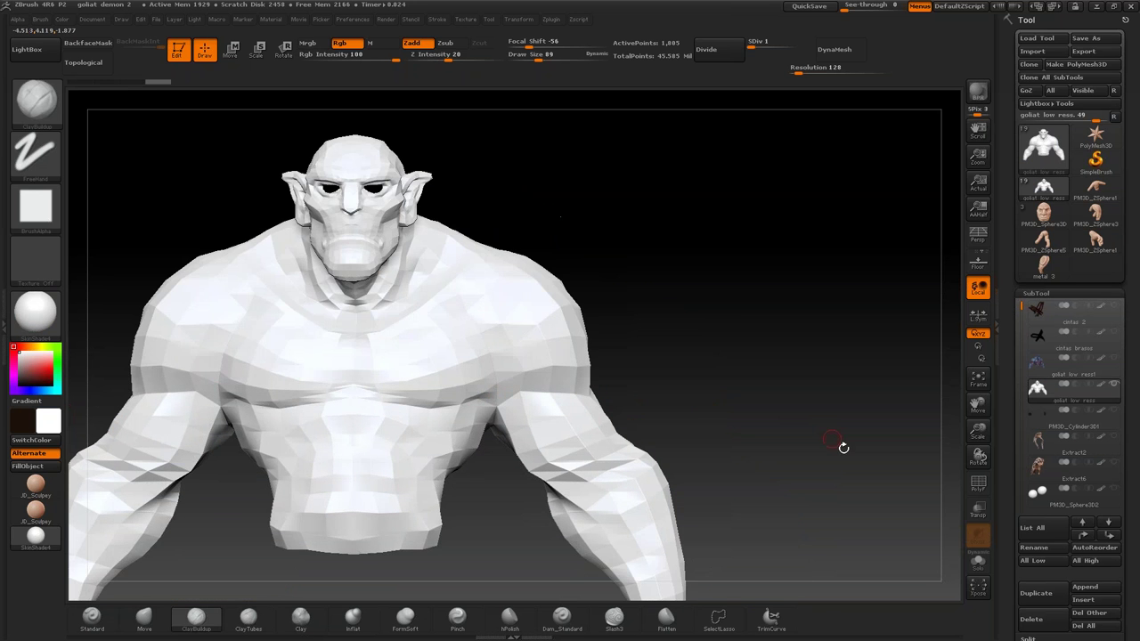
Step: Show the original torso, then ProjectAll onto the copy, dividing and reprojecting up to level 4
mouse_move(737, 400)
left_mouse_down()
mouse_move(544, 434)
mouse_move(838, 432)
mouse_move(852, 350)
left_mouse_up()
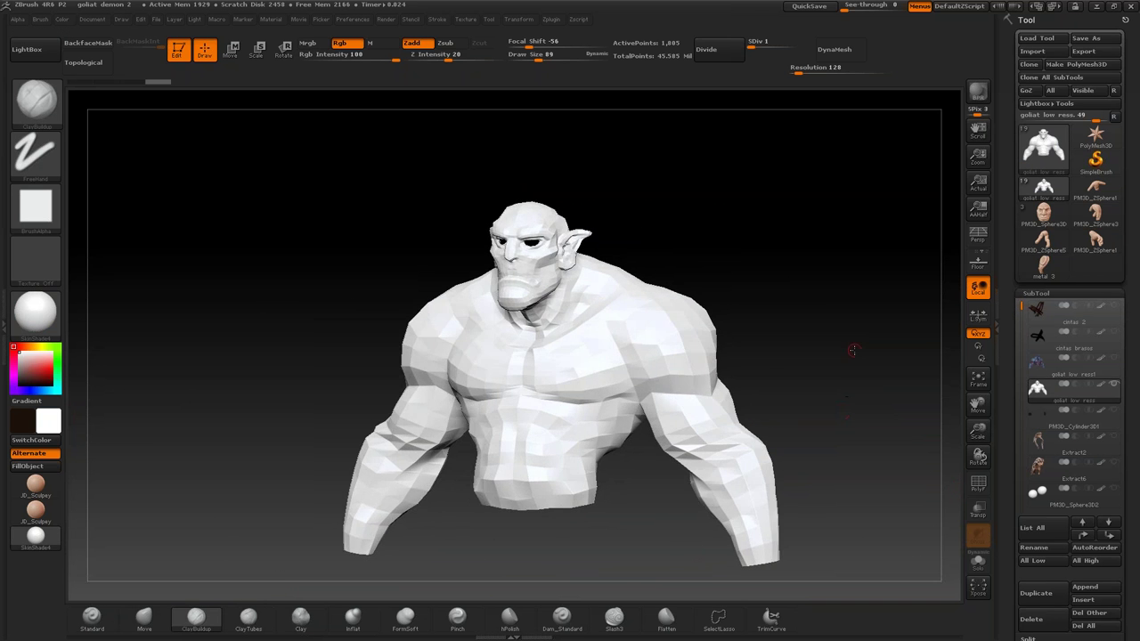
mouse_move(1069, 365)
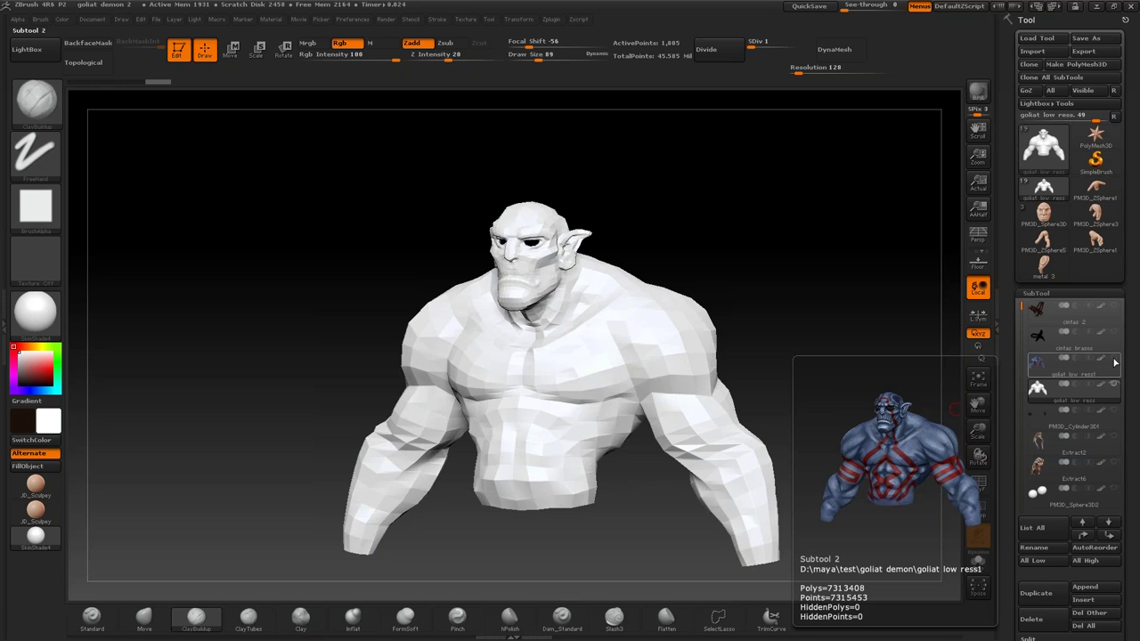
left_click(1112, 360)
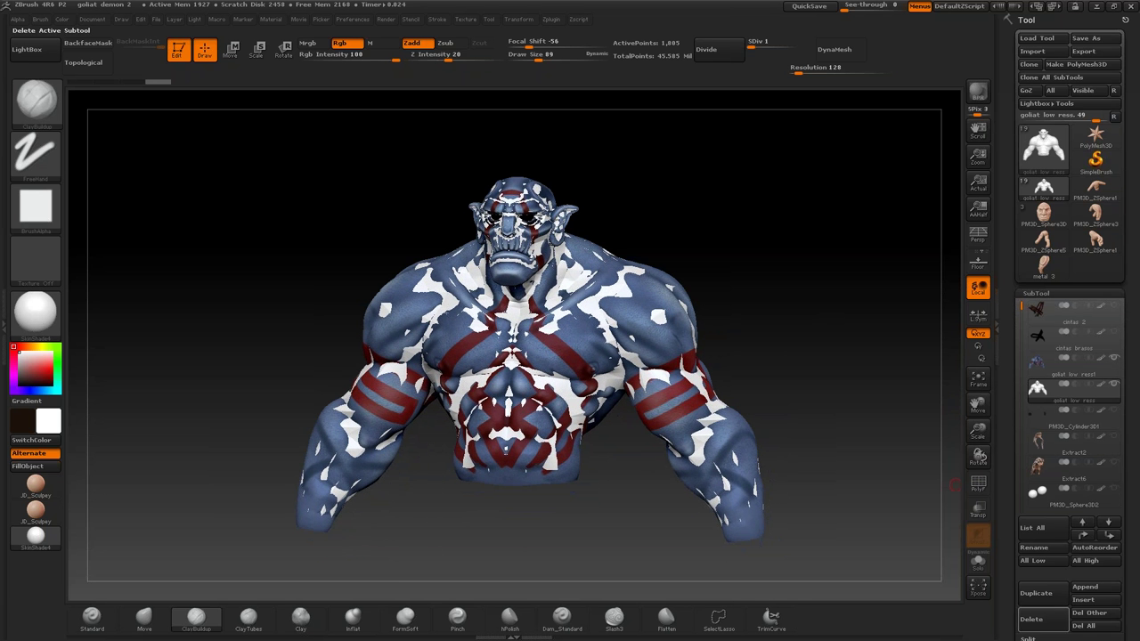
scroll(1020, 543, "down", 3)
left_click(1035, 543)
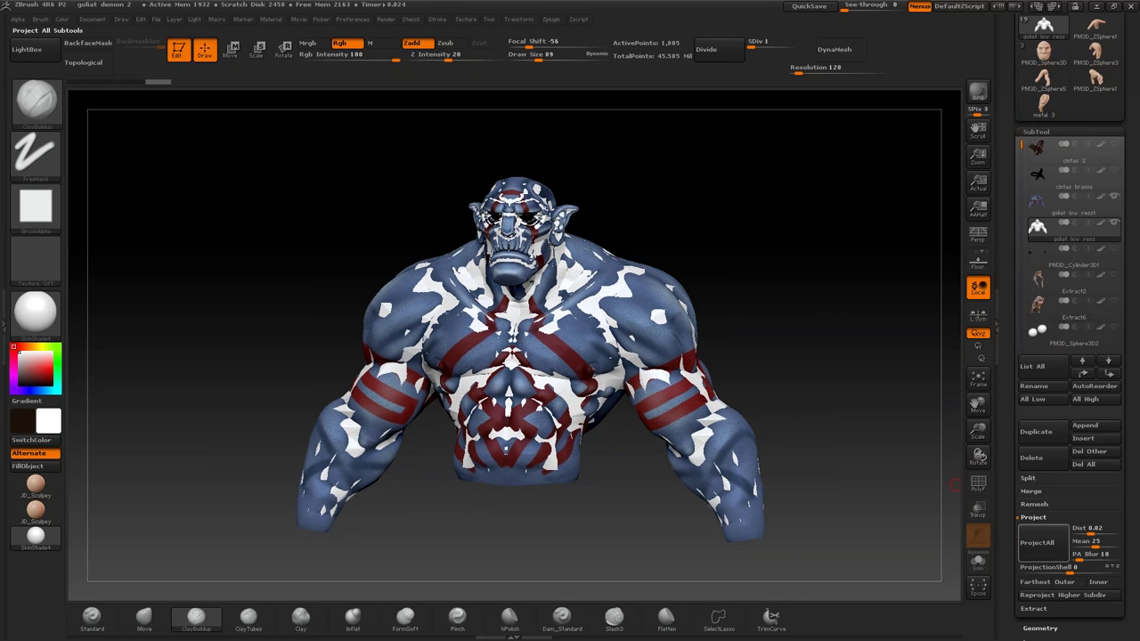
left_click(1043, 549)
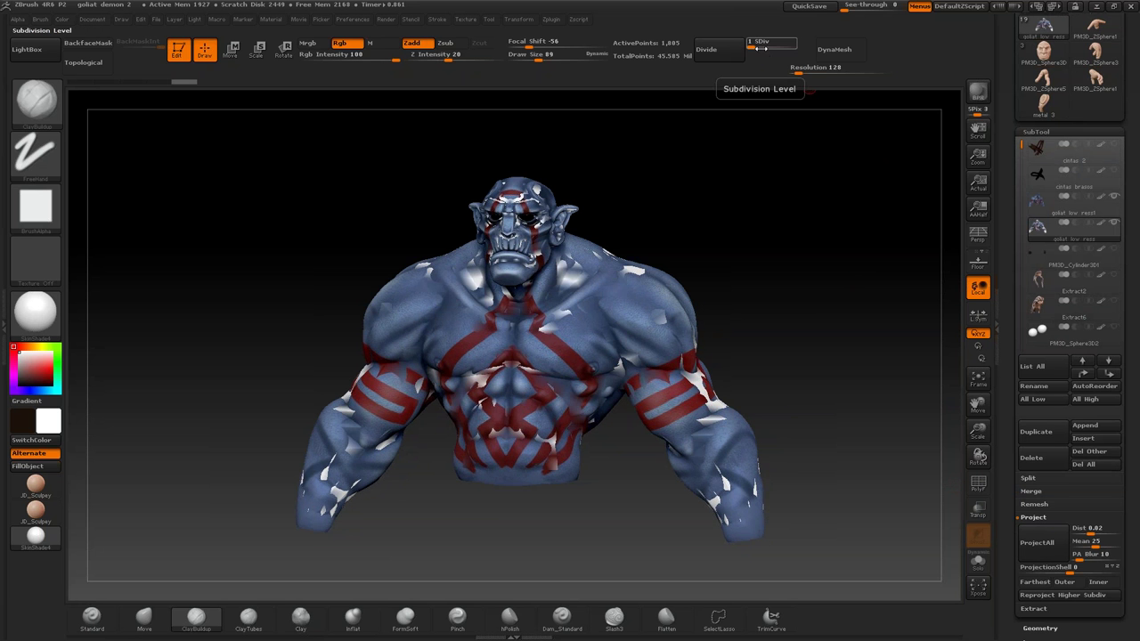
left_click(762, 48)
left_click(1037, 542)
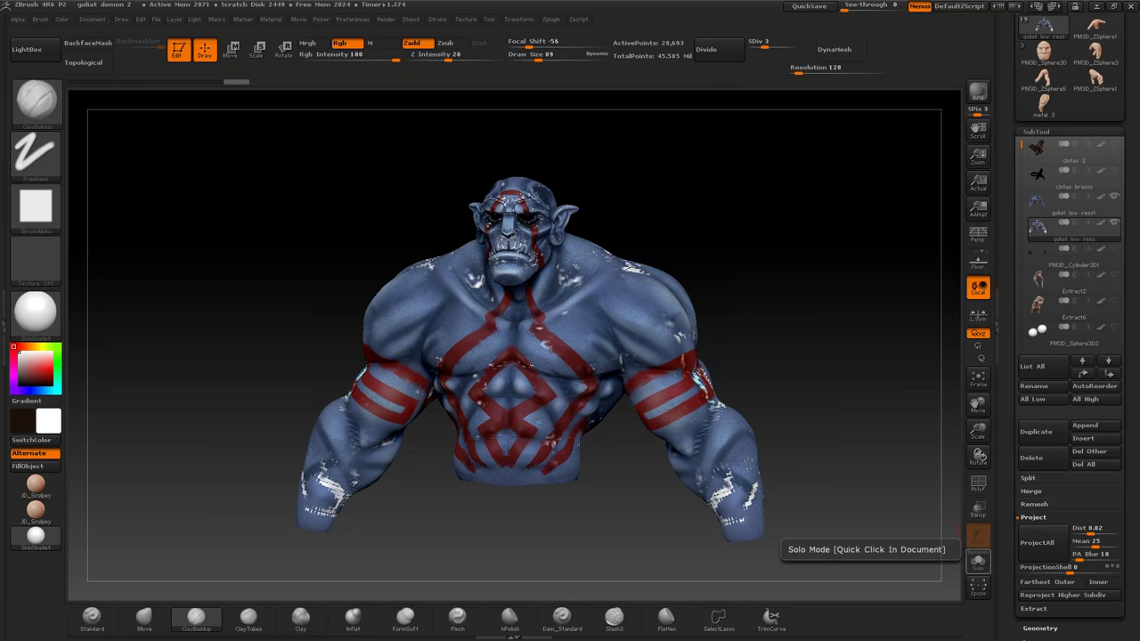
left_click(773, 43)
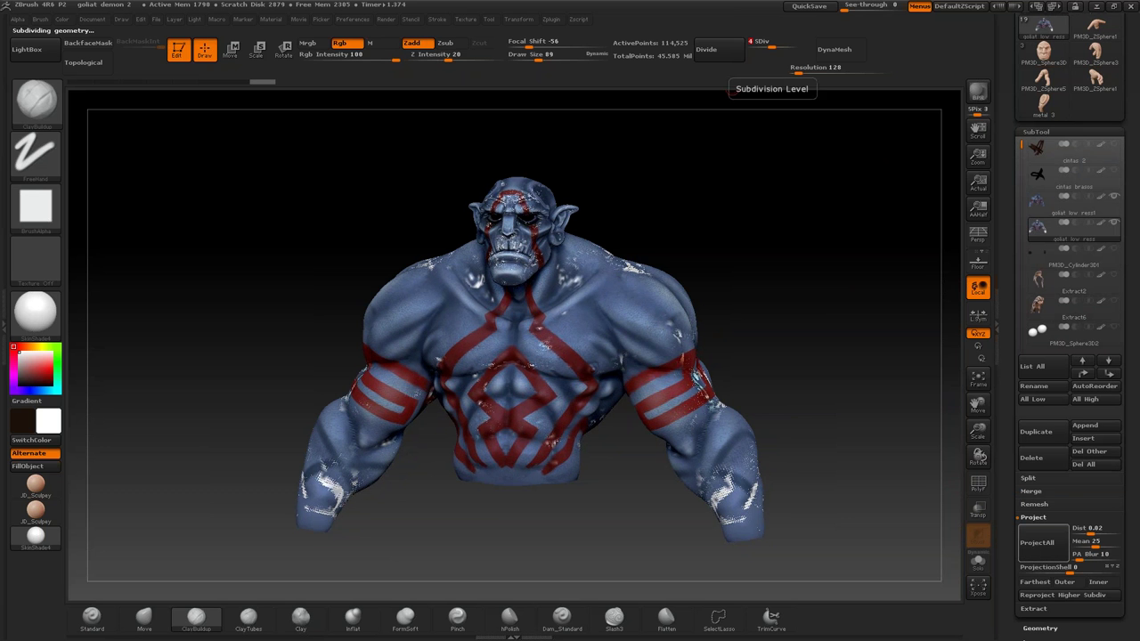
left_click(1037, 542)
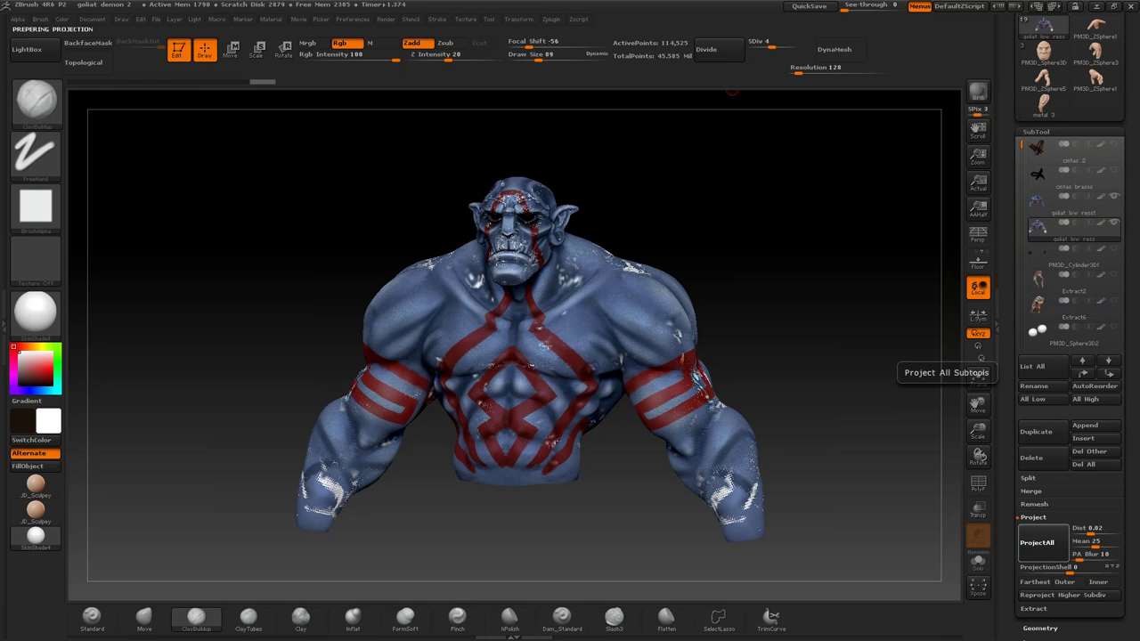
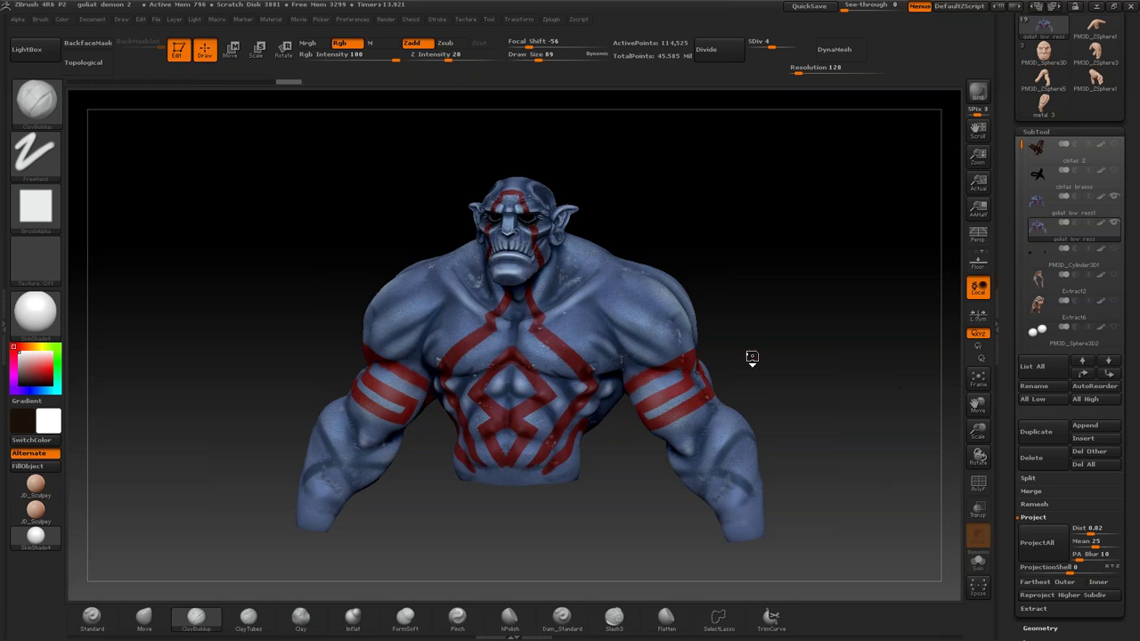
Step: Orbit and zoom in on the bust's red chest stripes, then expand Tool > Texture Map
mouse_move(750, 359)
left_mouse_down()
mouse_move(801, 350)
mouse_move(801, 361)
left_mouse_up()
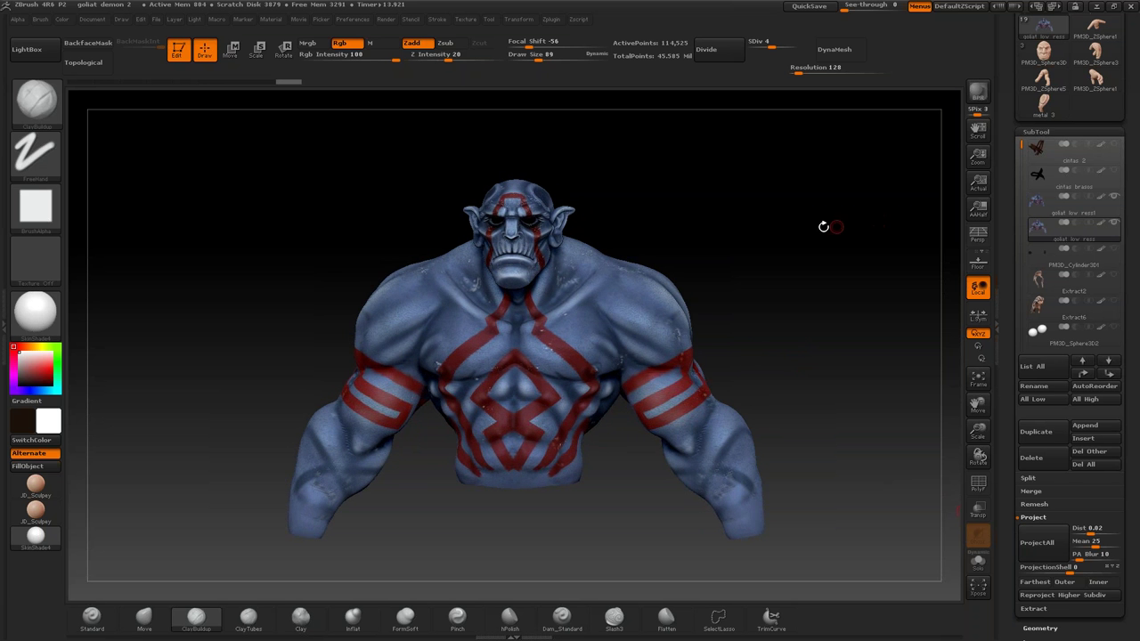
mouse_move(948, 240)
left_mouse_down()
mouse_move(889, 233)
mouse_move(763, 258)
left_mouse_up()
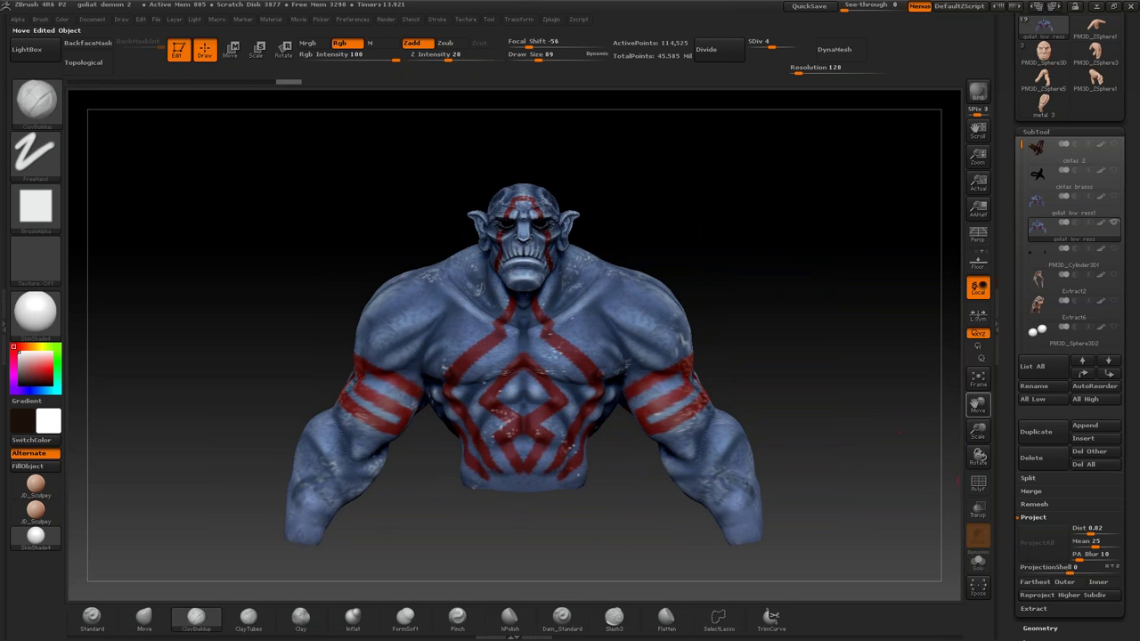
left_click_drag(978, 433, 809, 313)
mouse_move(742, 176)
left_mouse_down()
mouse_move(780, 338)
mouse_move(760, 168)
left_mouse_up()
left_click_drag(1011, 488, 1022, 369)
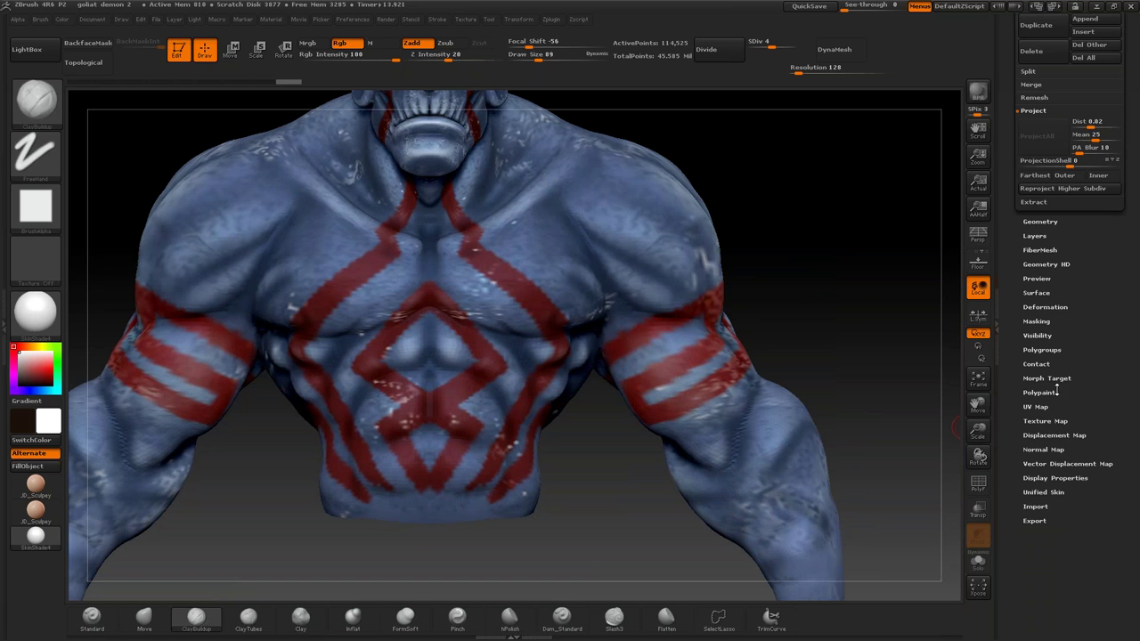
left_click(1049, 421)
Step: In Tool > UV Map, frame the bust to a front view and choose the 4096 map size
left_click_drag(1112, 285, 1034, 385)
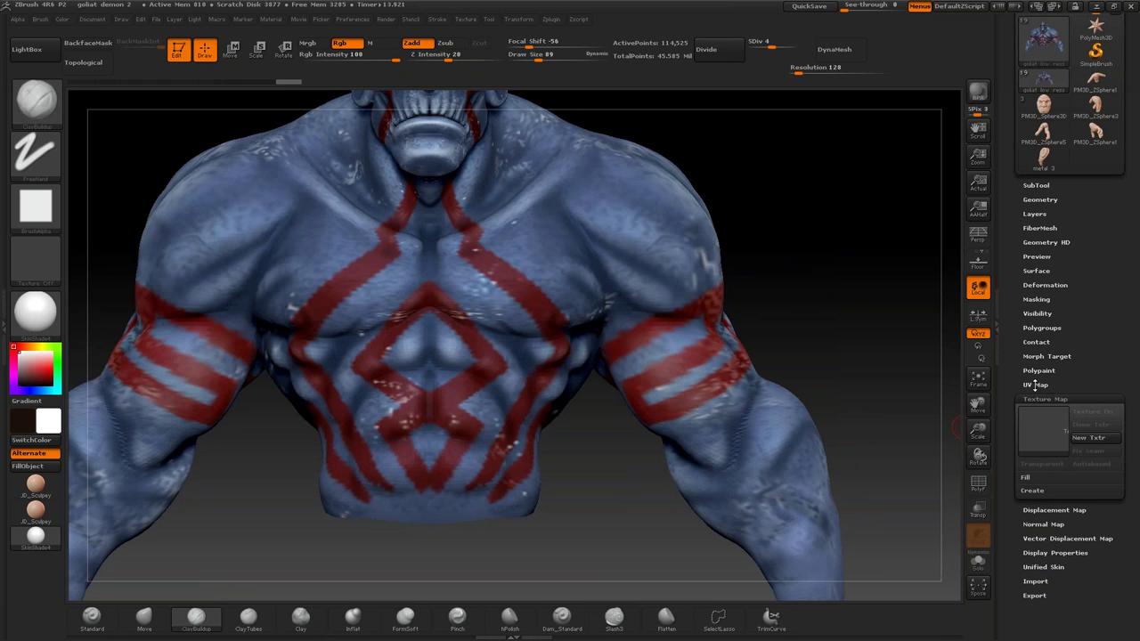
left_click(1034, 385)
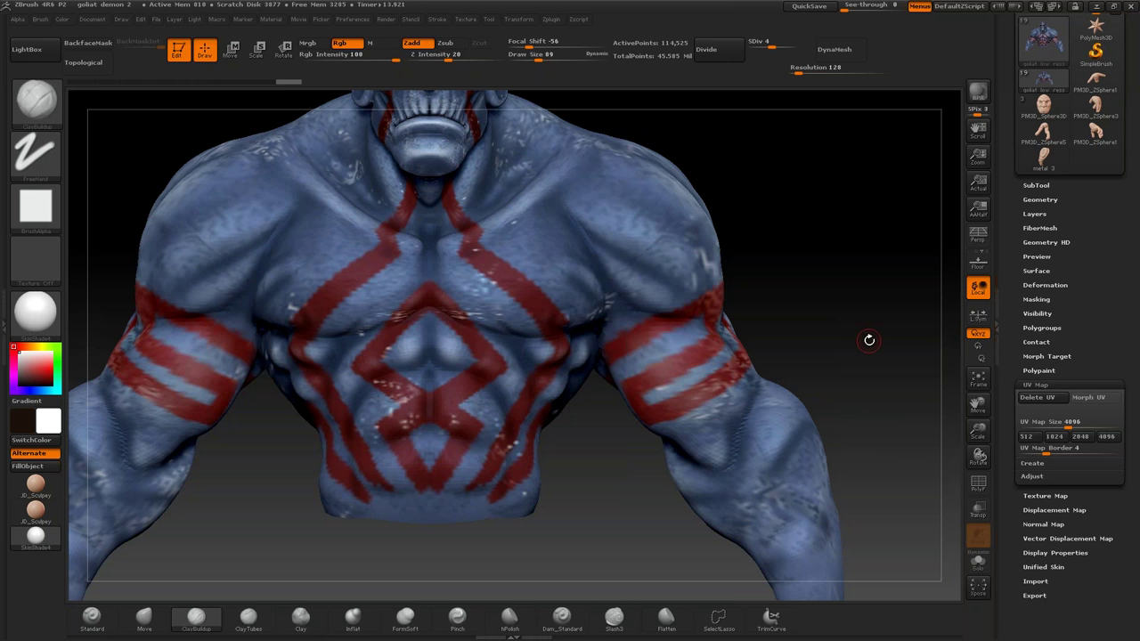
left_click(983, 389)
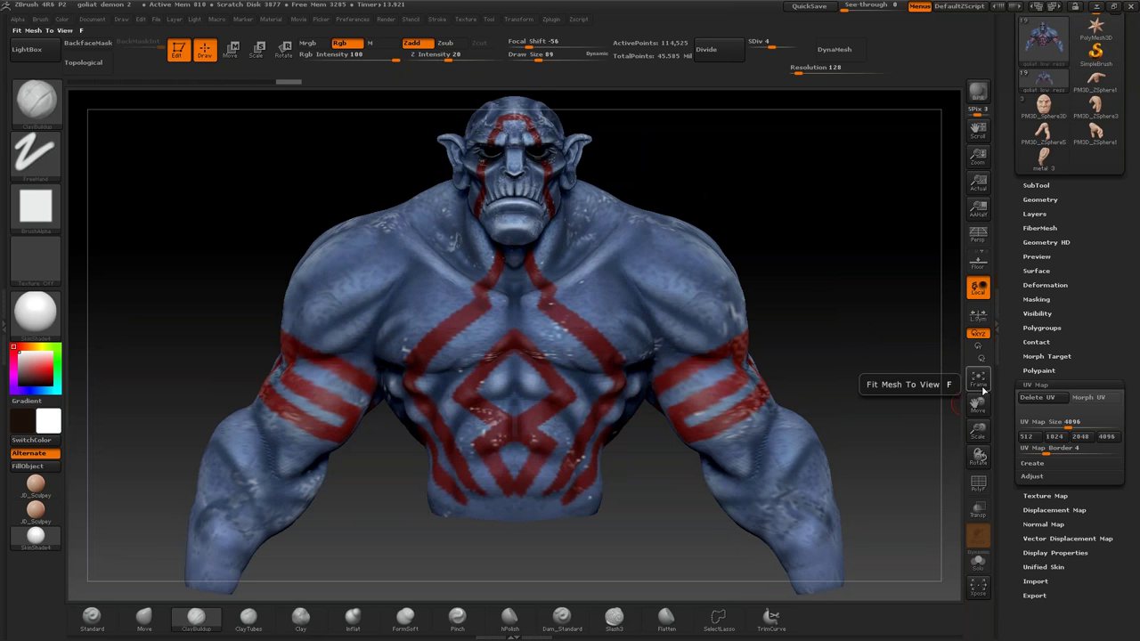
mouse_move(978, 433)
left_mouse_down()
mouse_move(854, 364)
mouse_move(792, 354)
left_mouse_up()
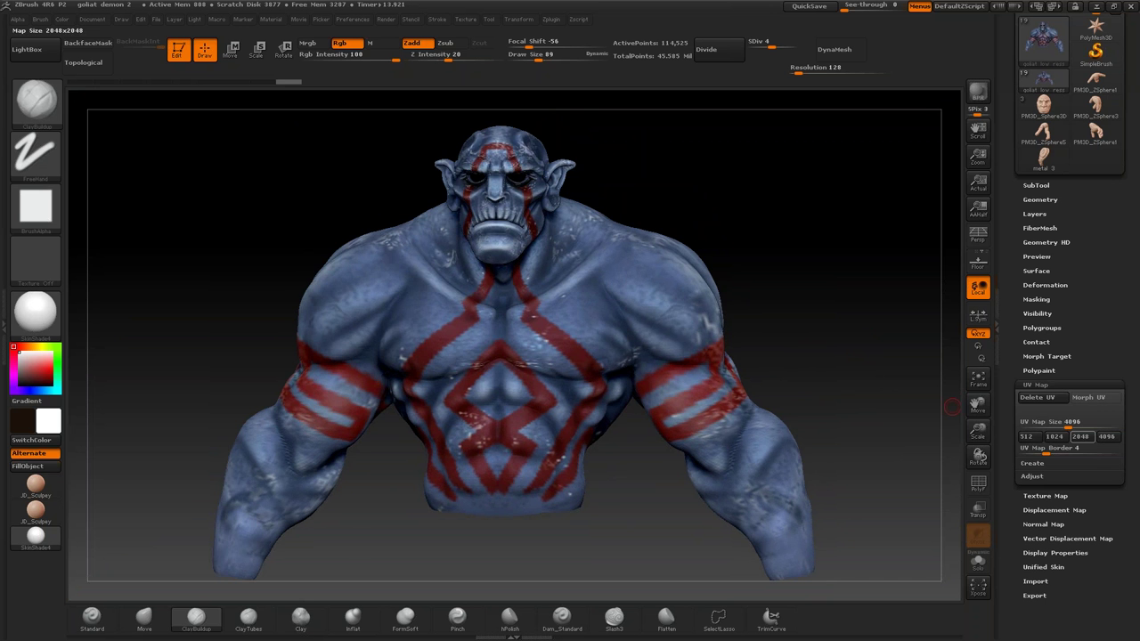
left_click_drag(800, 340, 812, 364)
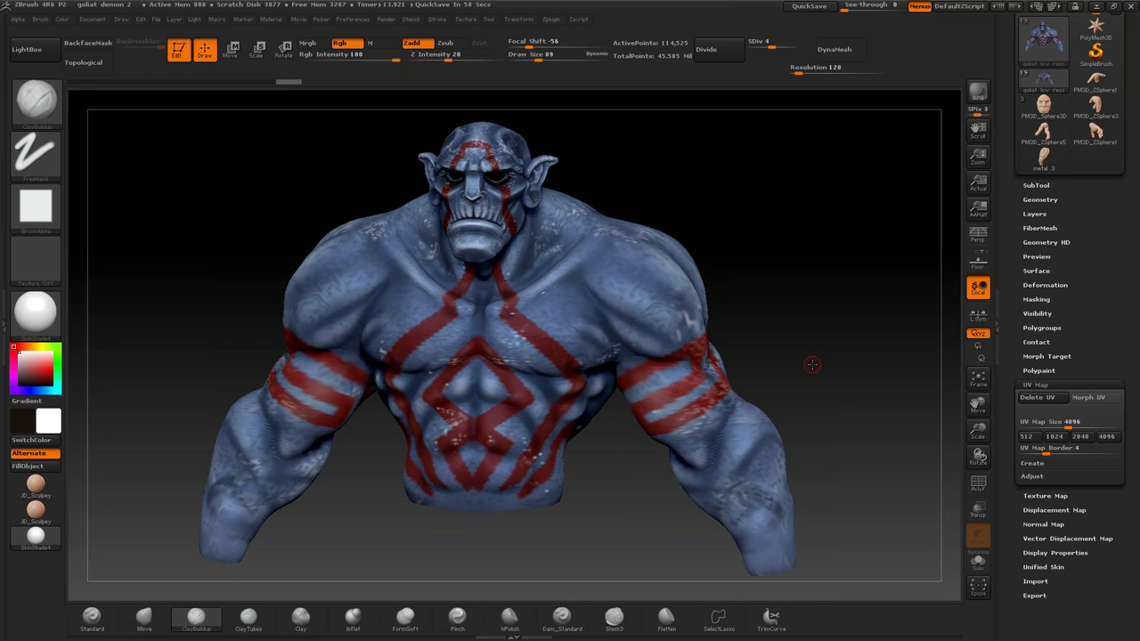
left_click_drag(812, 364, 953, 409)
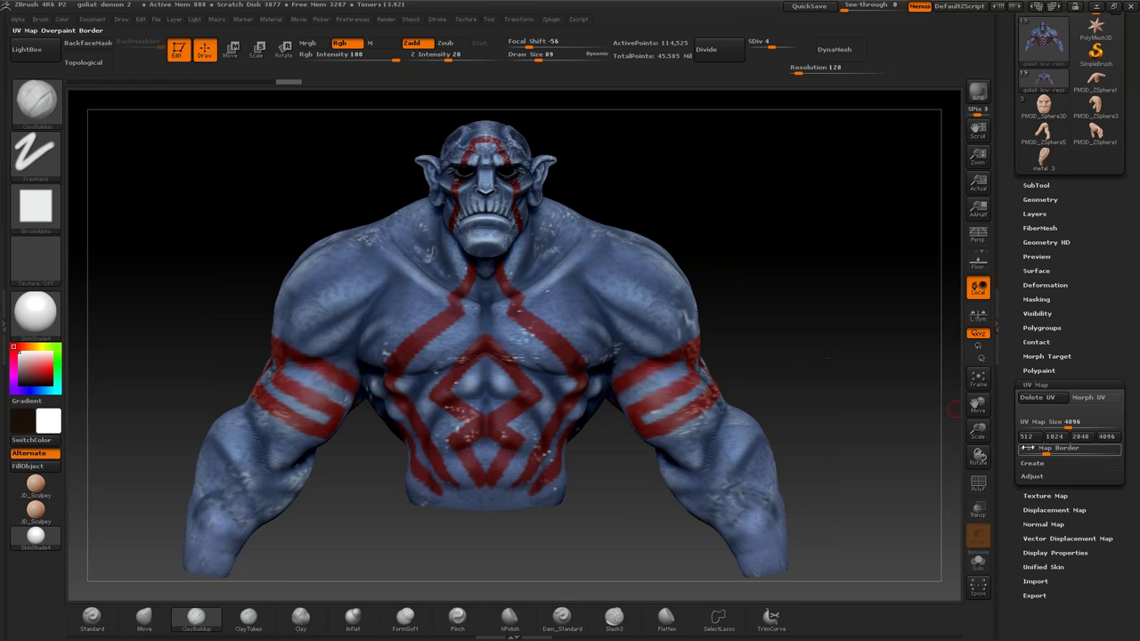
mouse_move(786, 362)
left_mouse_down()
mouse_move(570, 283)
mouse_move(819, 379)
mouse_move(934, 552)
left_mouse_up()
left_click_drag(788, 307, 804, 369)
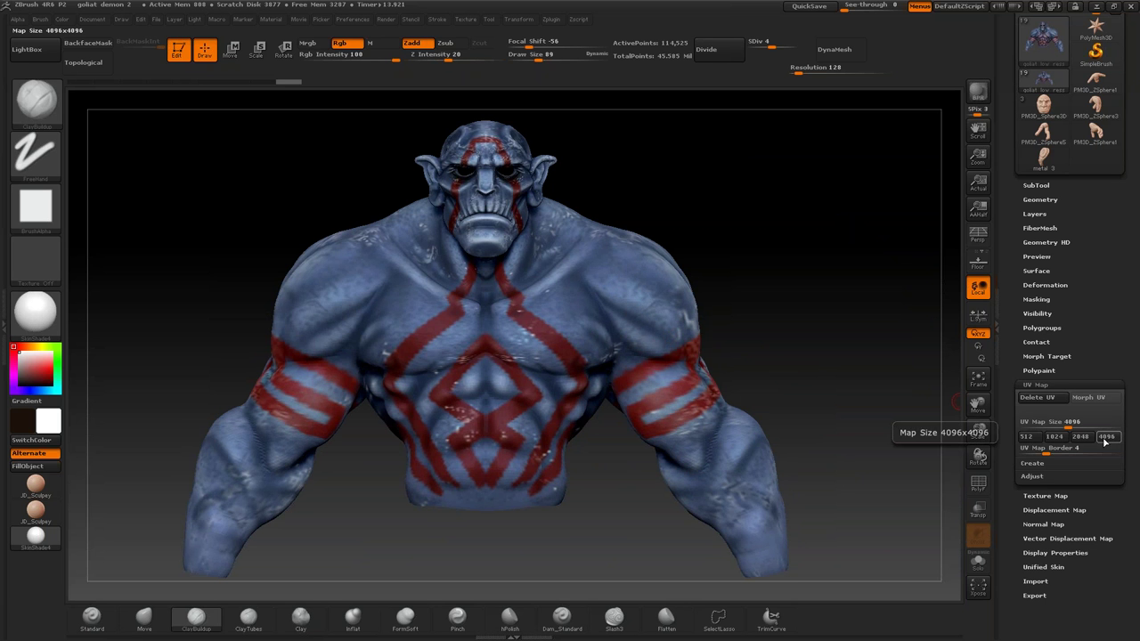
left_click(1049, 496)
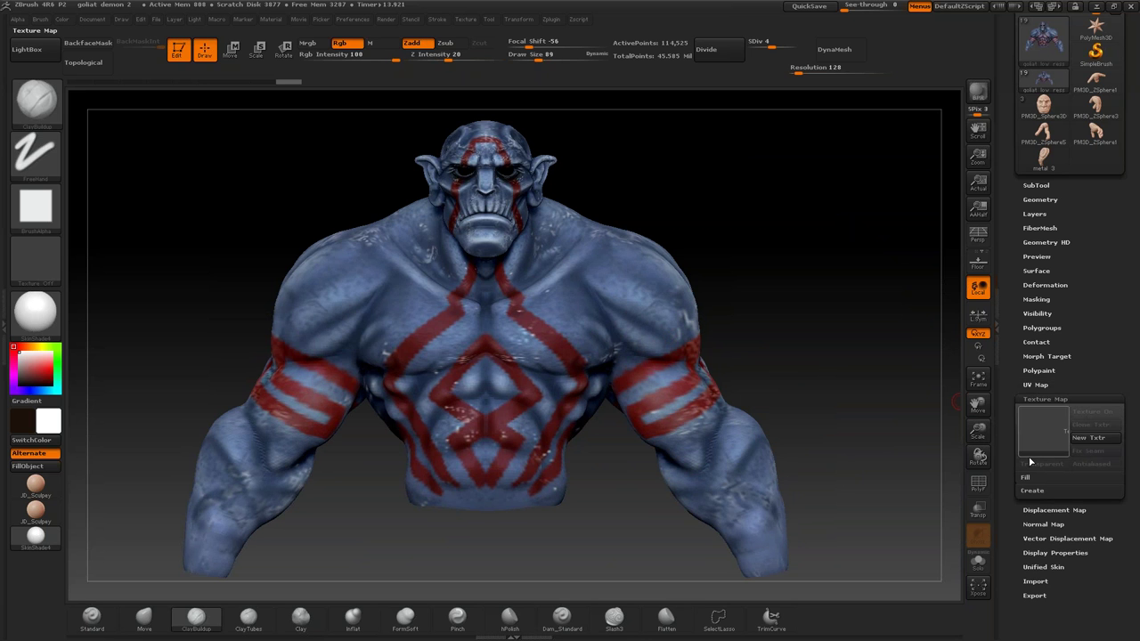
Step: Create a texture with New From Polypaint, copy it via Clone Txtr, and show the Texture menu
left_click(1033, 491)
left_click(1039, 506)
left_click(1039, 506)
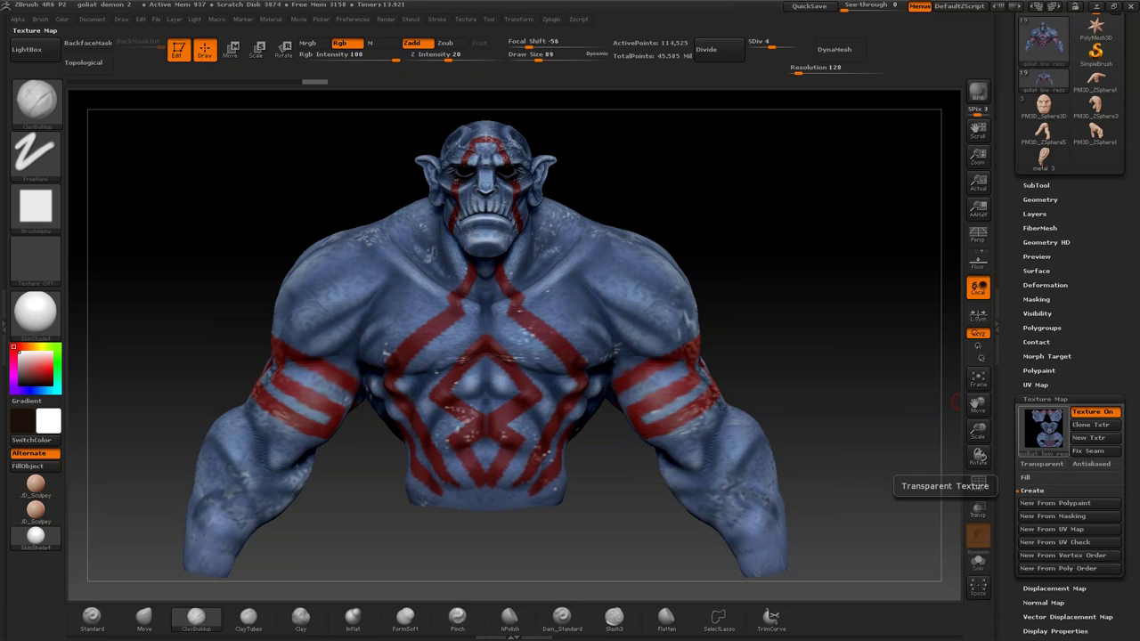
left_click(1091, 425)
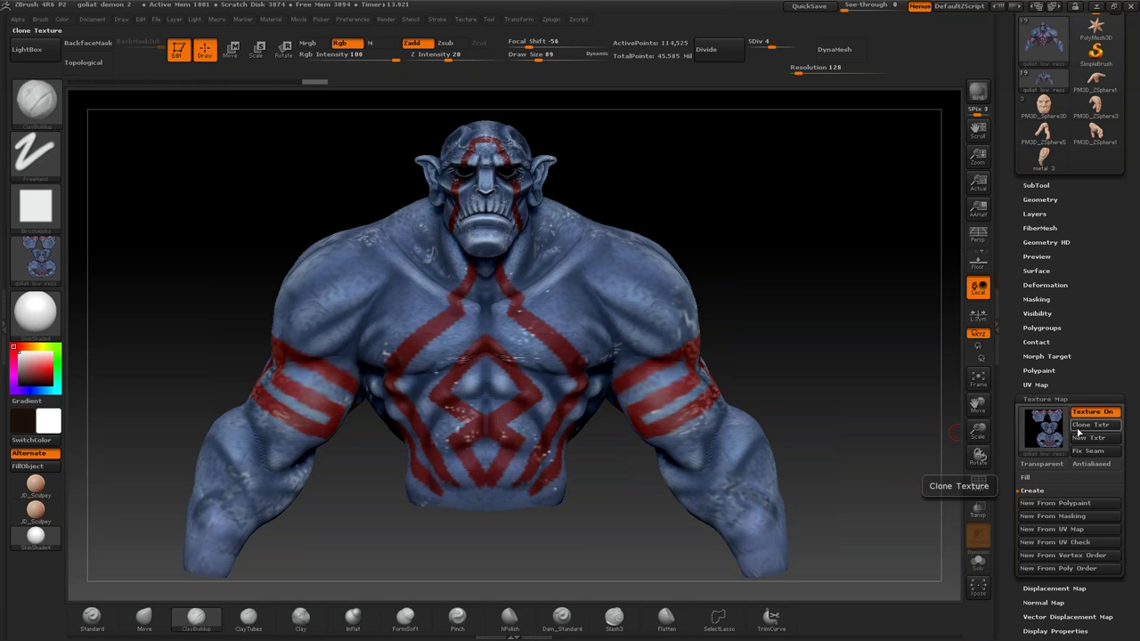
left_click(465, 19)
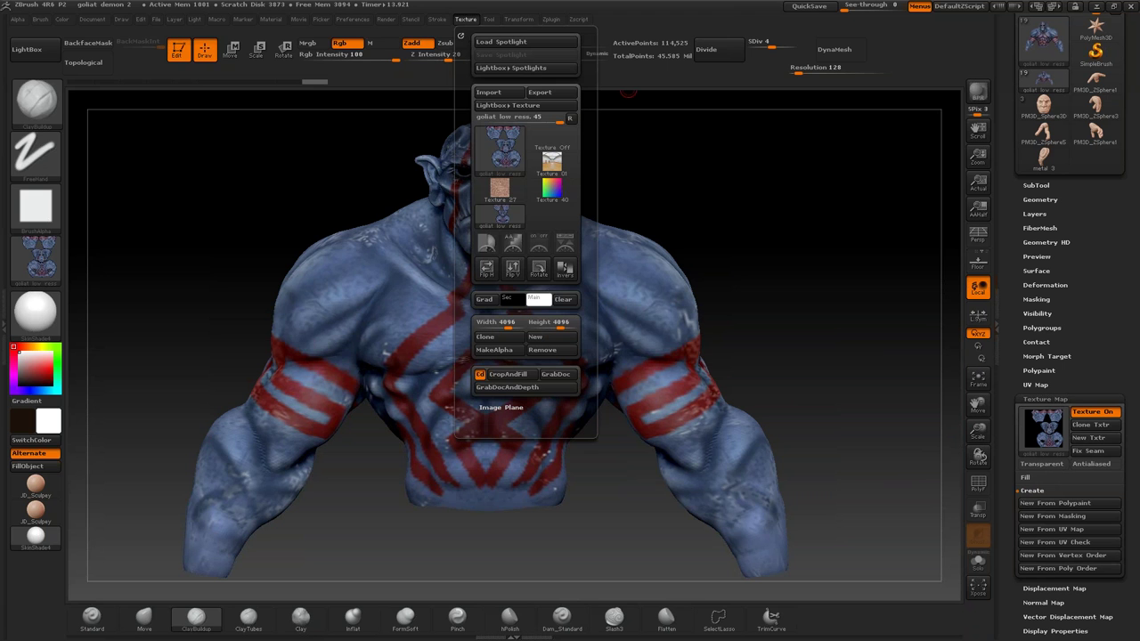
Step: Check the Export Image format list for the texture, keep Photoshop PSD, and close the window
left_click(539, 92)
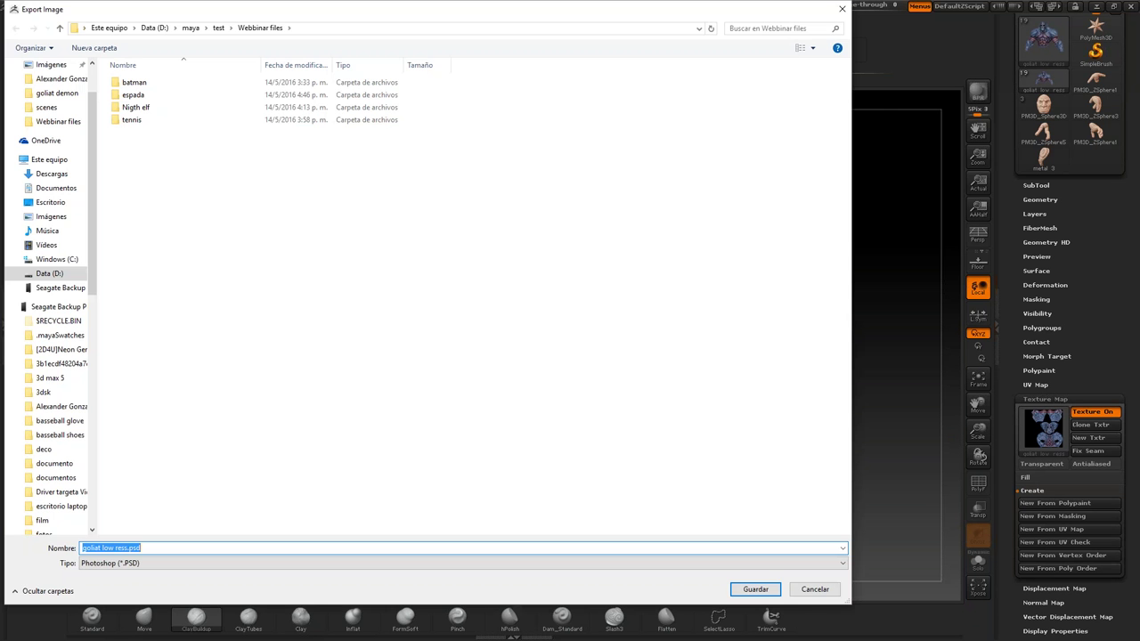
left_click(171, 564)
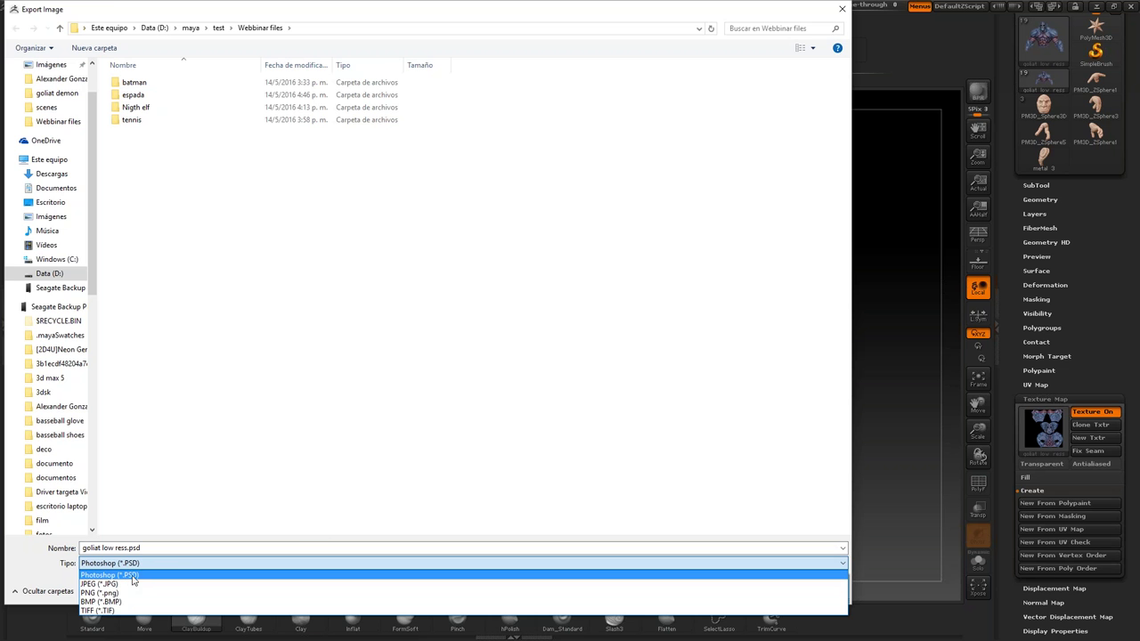
left_click(841, 12)
left_click(841, 13)
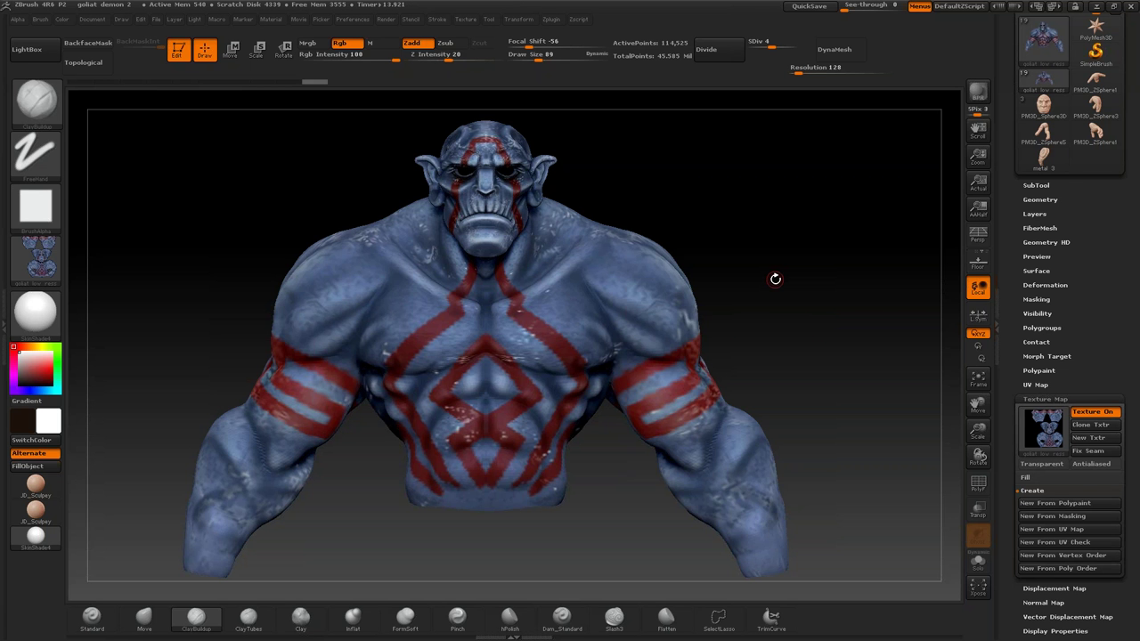
Step: Orbit the bust around, then lower the SDiv slider to level 1 (1,005 points)
left_click_drag(792, 273, 419, 169)
mouse_move(611, 217)
left_mouse_down()
mouse_move(807, 237)
mouse_move(568, 278)
mouse_move(804, 244)
mouse_move(757, 249)
mouse_move(781, 253)
left_mouse_up()
left_click_drag(757, 252, 789, 252)
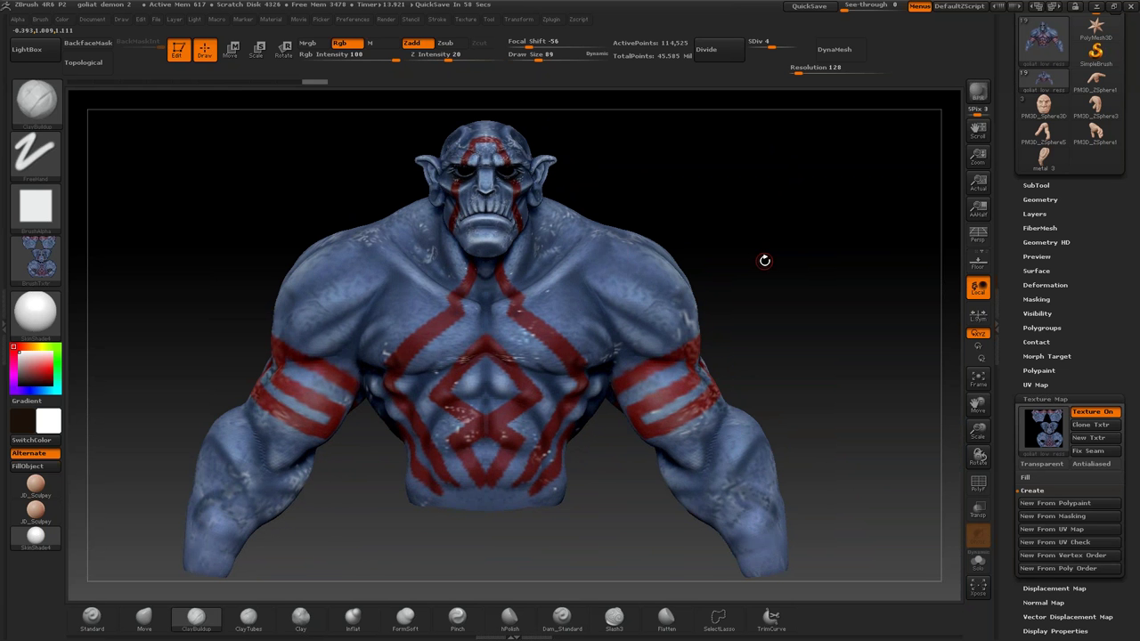
mouse_move(764, 260)
left_mouse_down()
mouse_move(819, 276)
mouse_move(781, 283)
left_mouse_up()
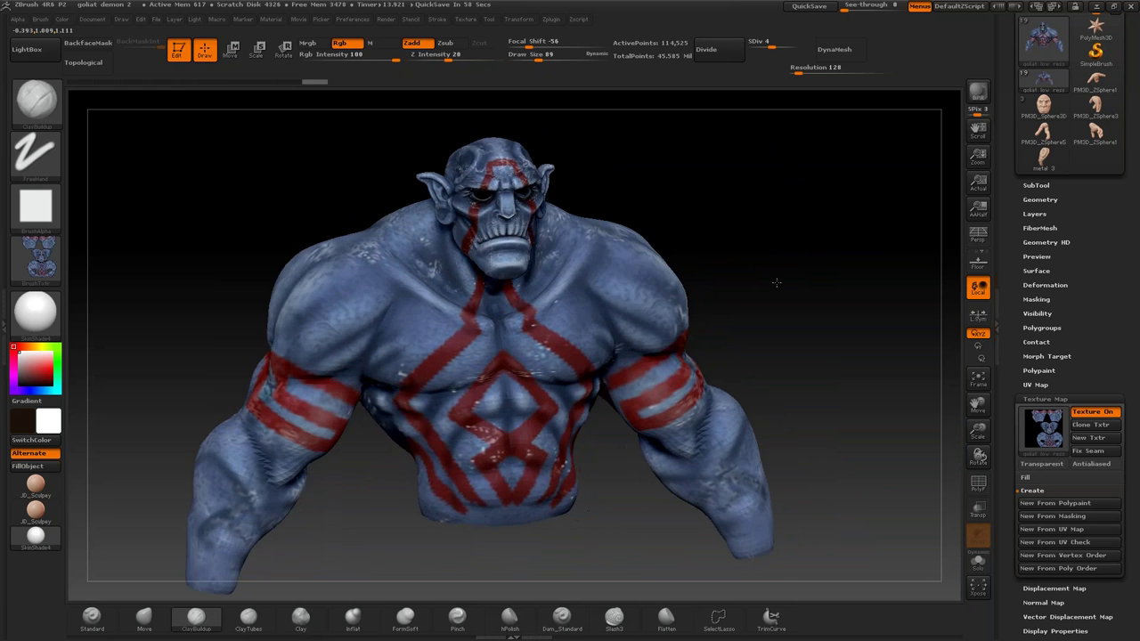
mouse_move(860, 310)
left_mouse_down()
mouse_move(829, 321)
mouse_move(816, 343)
mouse_move(768, 330)
mouse_move(801, 316)
mouse_move(788, 301)
left_mouse_up()
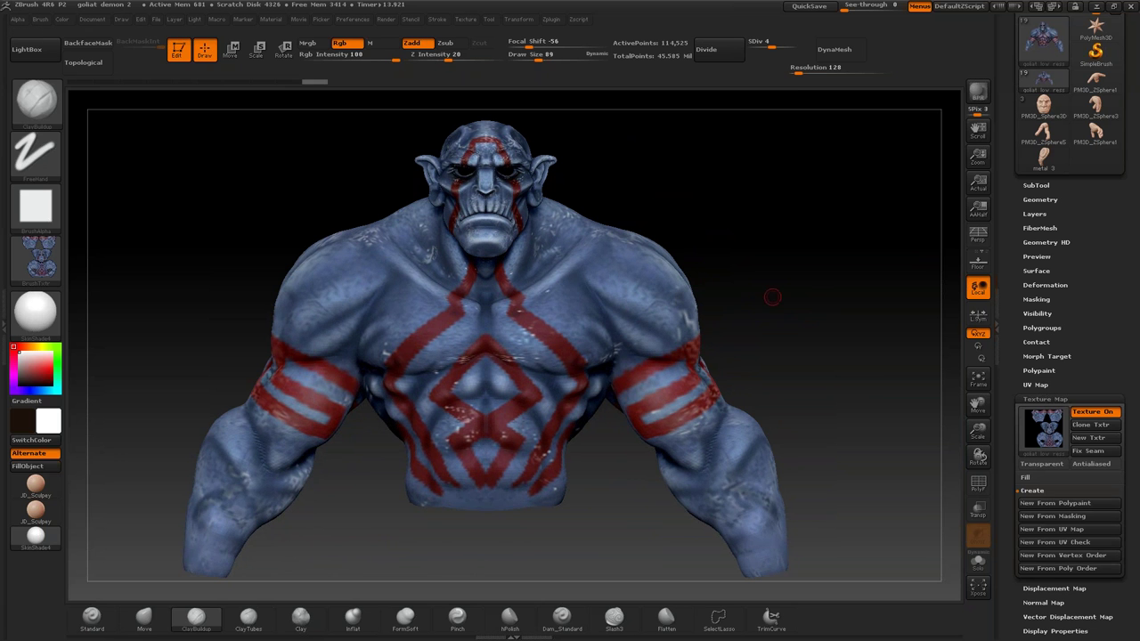
left_click_drag(766, 42, 728, 45)
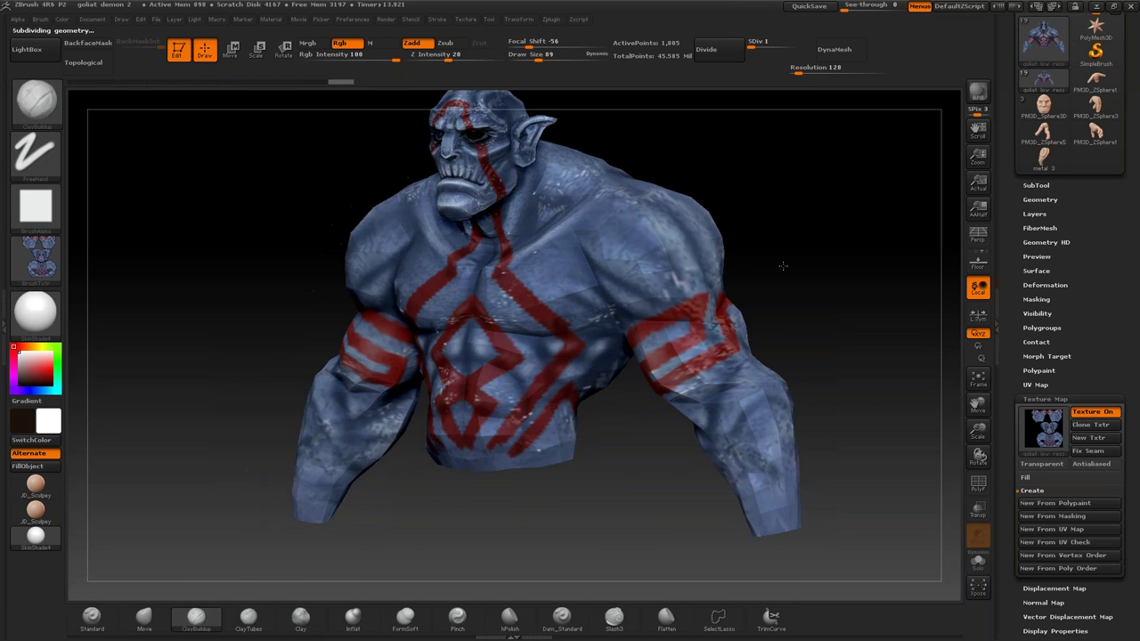
Step: Bake a FlipG tangent normal map with Create NormalMap, Clone NM it, and show the Texture menu
left_click_drag(797, 292, 861, 351)
left_click(1043, 603)
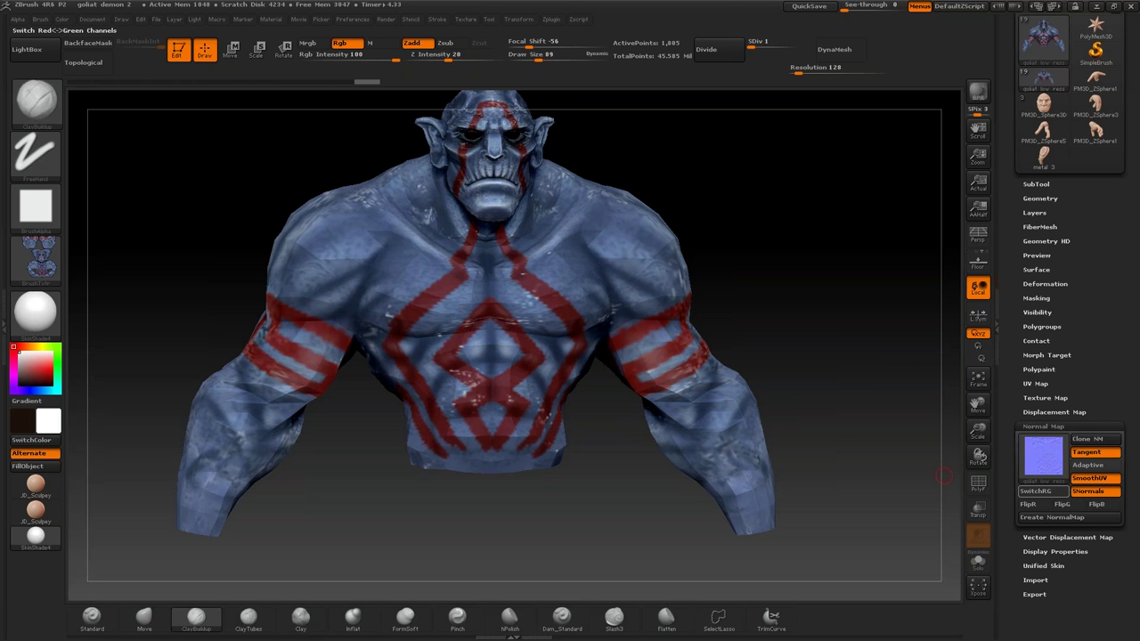
left_click(1062, 504)
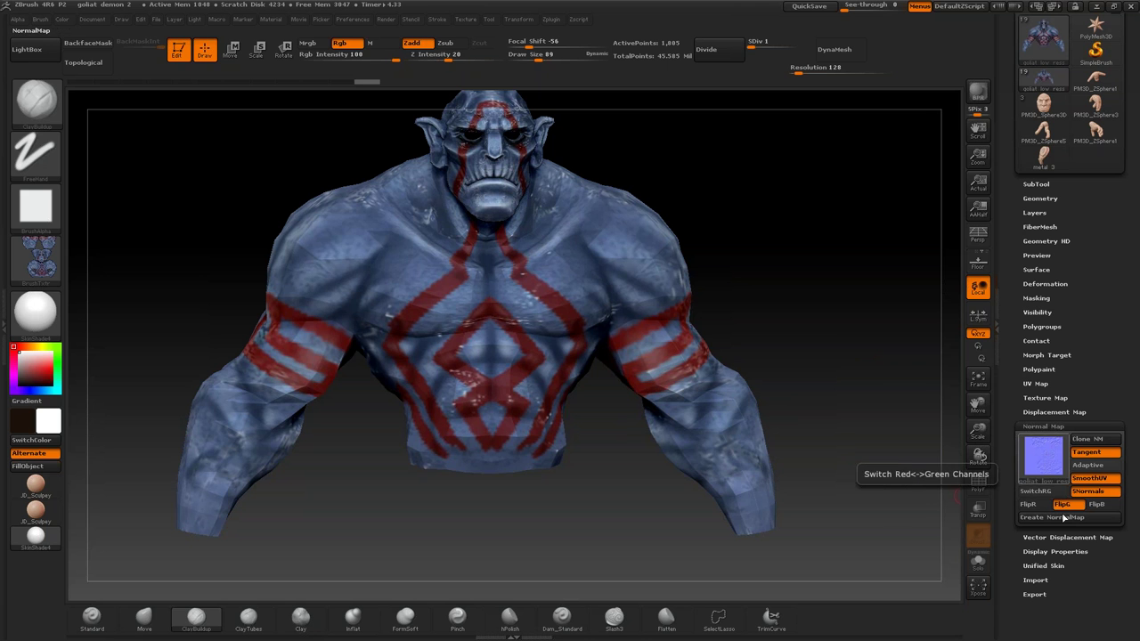
left_click(1061, 518)
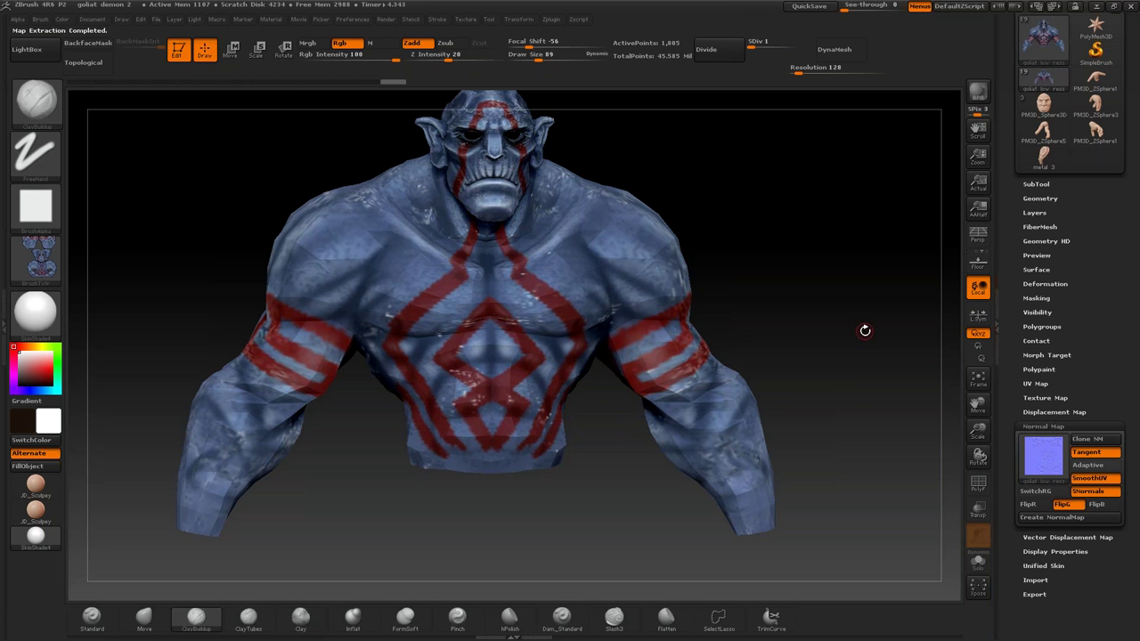
left_click(1088, 443)
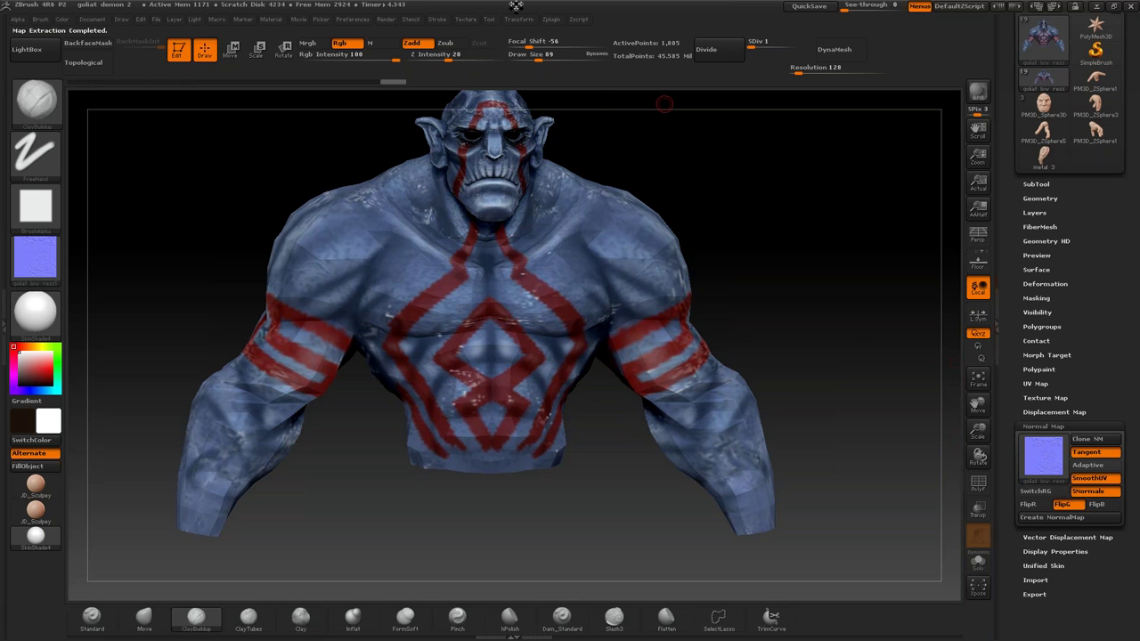
left_click(466, 18)
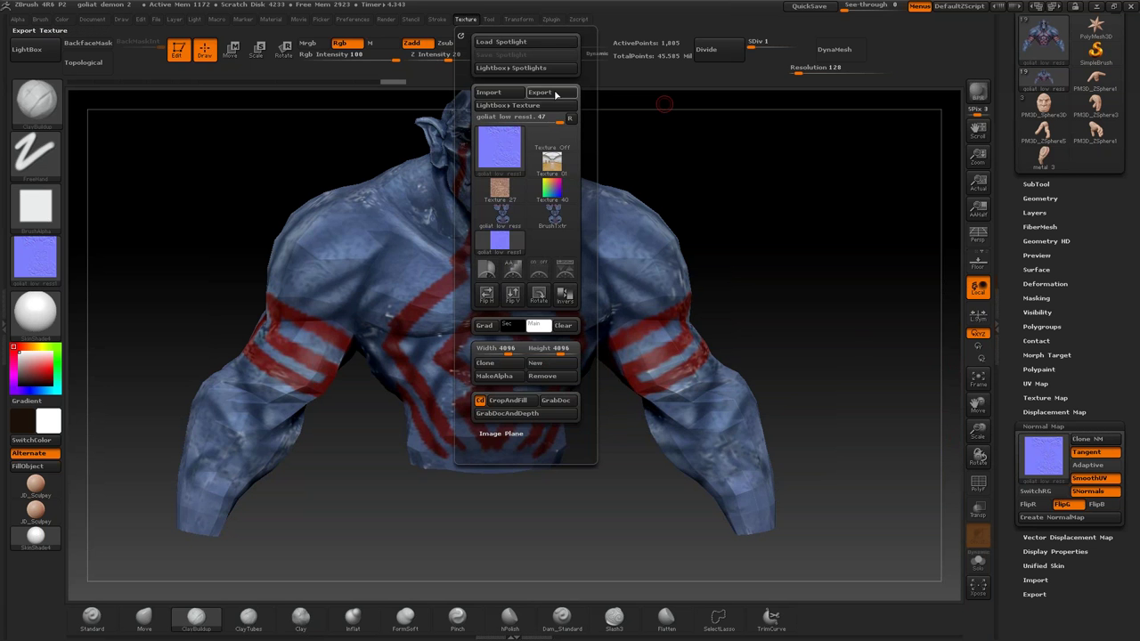
Step: Give the low-poly bust a final orbit check, then minimize ZBrush
mouse_move(739, 208)
left_mouse_down()
mouse_move(779, 226)
mouse_move(827, 196)
mouse_move(791, 210)
mouse_move(821, 215)
left_mouse_up()
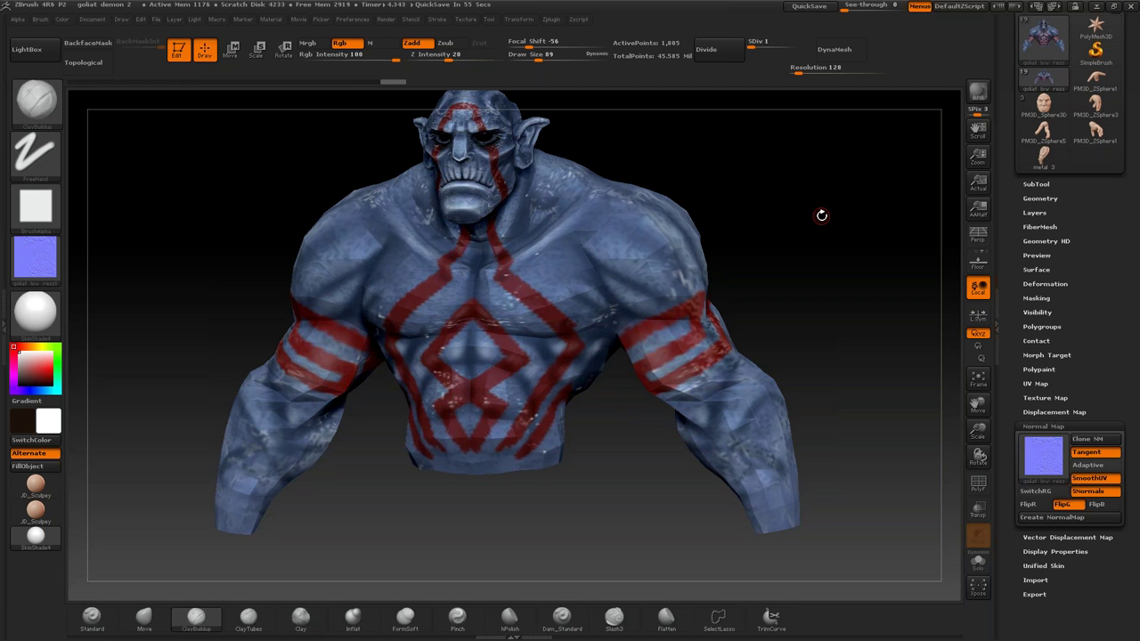
mouse_move(753, 234)
left_mouse_down()
mouse_move(663, 495)
mouse_move(810, 259)
left_mouse_up()
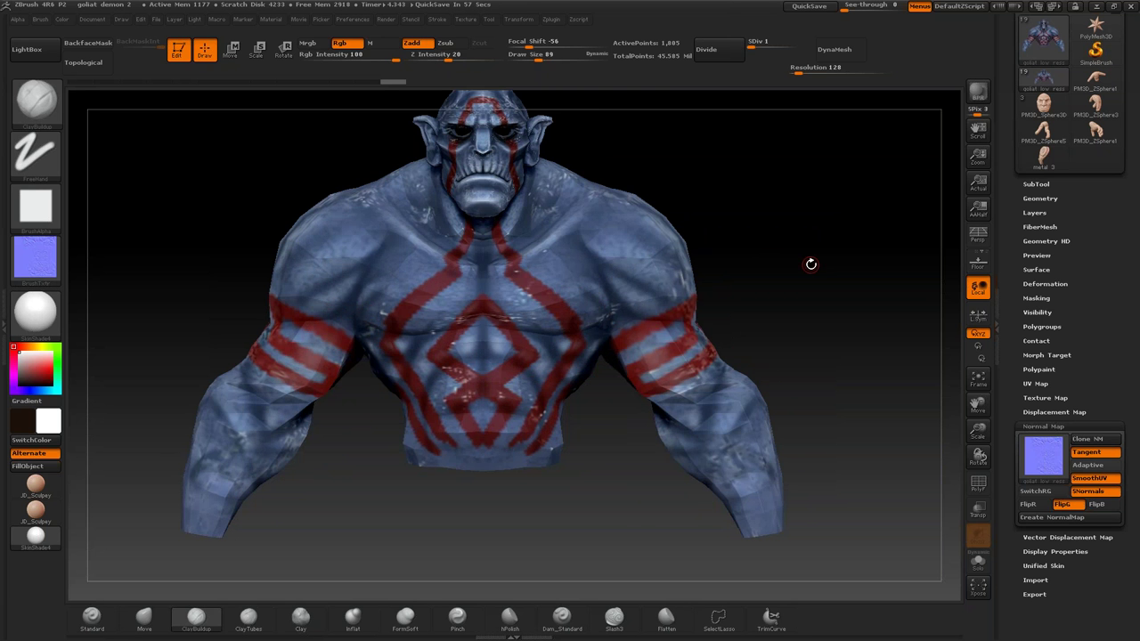
left_click(1097, 6)
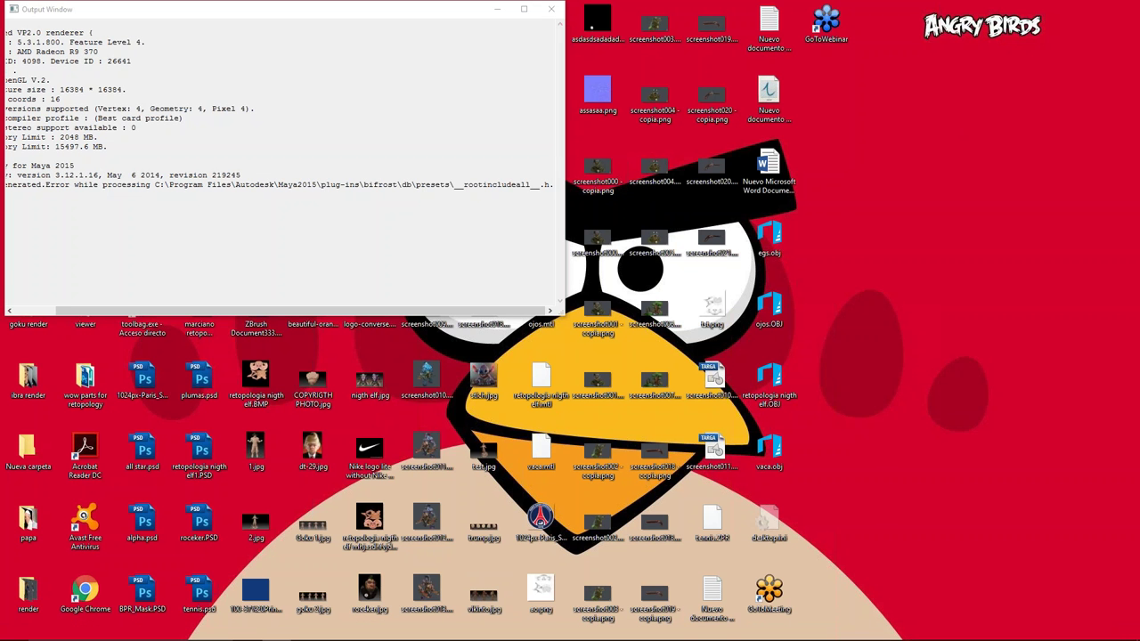
Step: Drag Maya's Output Window toward the screen centre, nudging it slightly right and down
left_click_drag(422, 8, 688, 75)
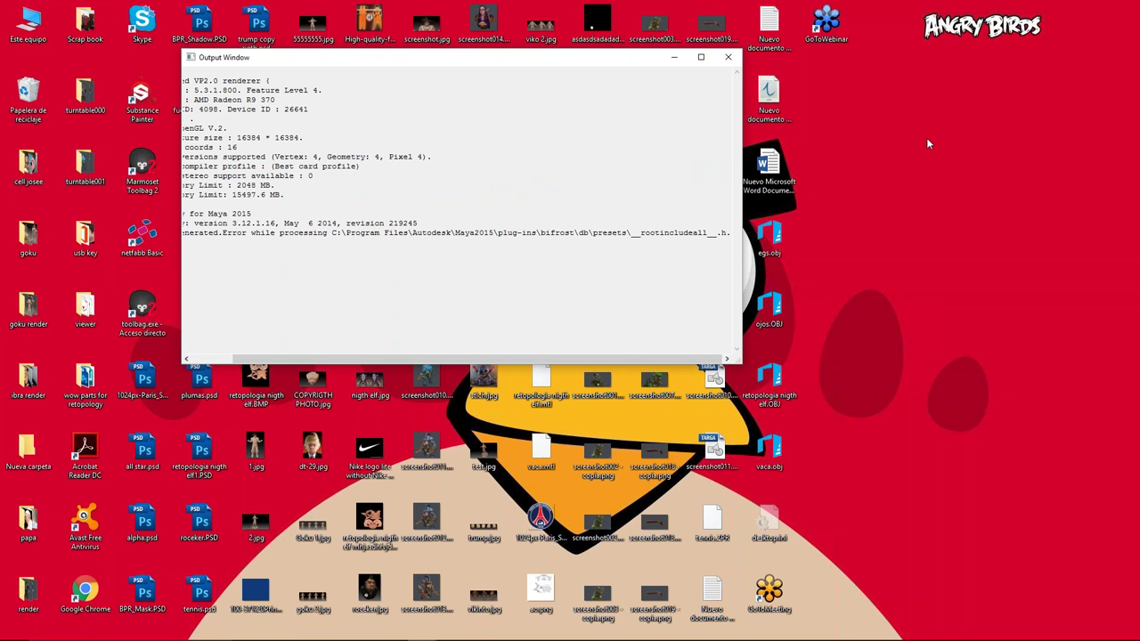
left_click_drag(577, 59, 599, 66)
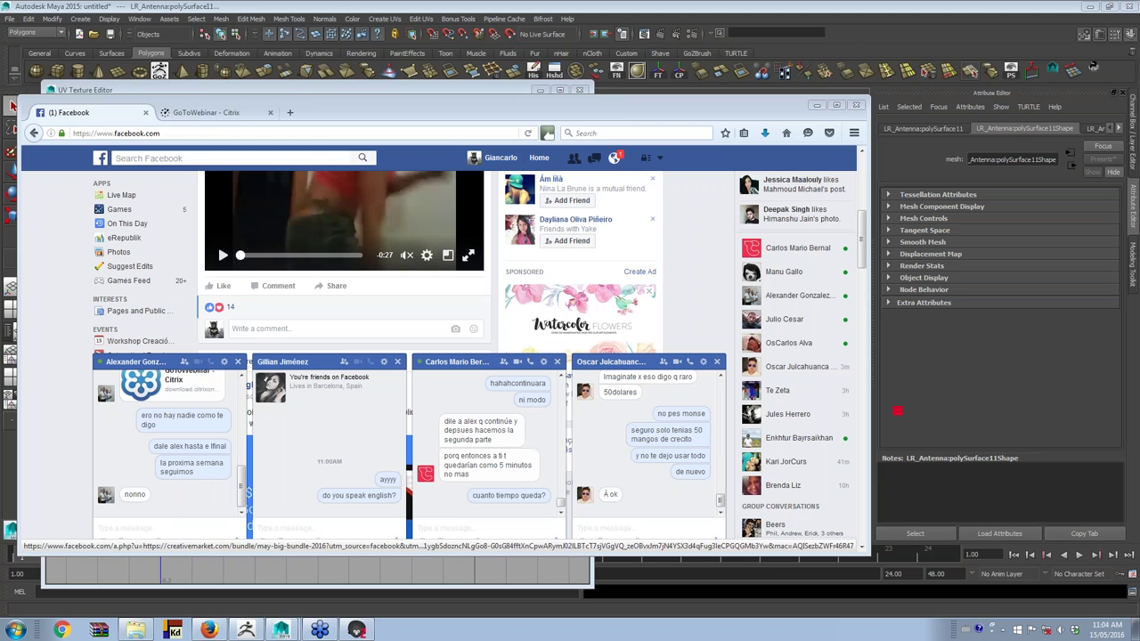
left_click(814, 107)
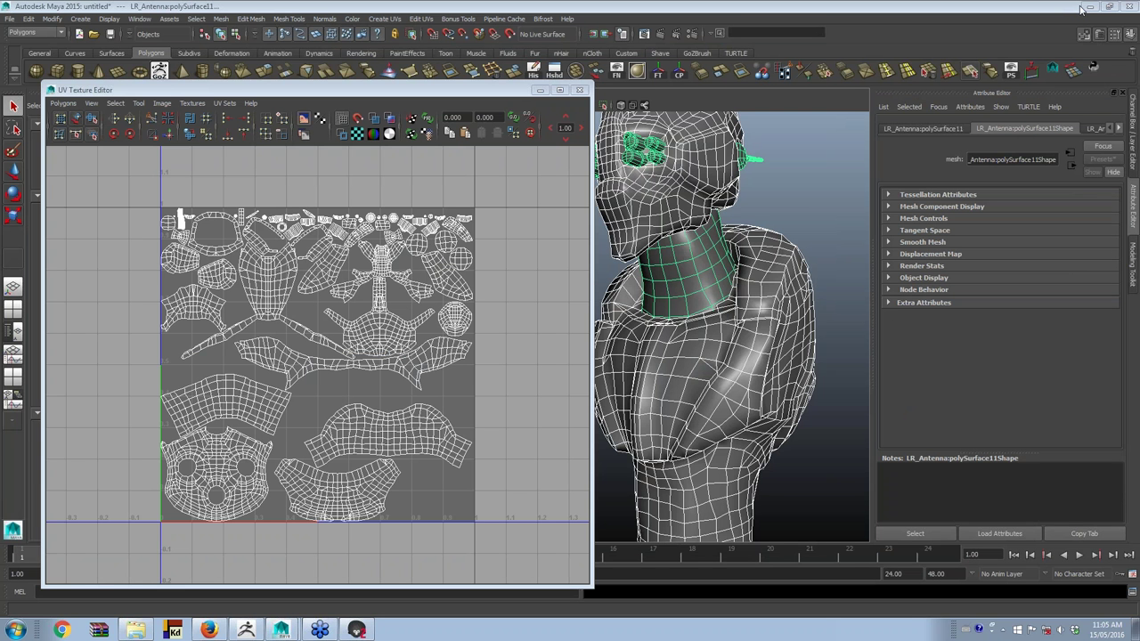
left_click(245, 631)
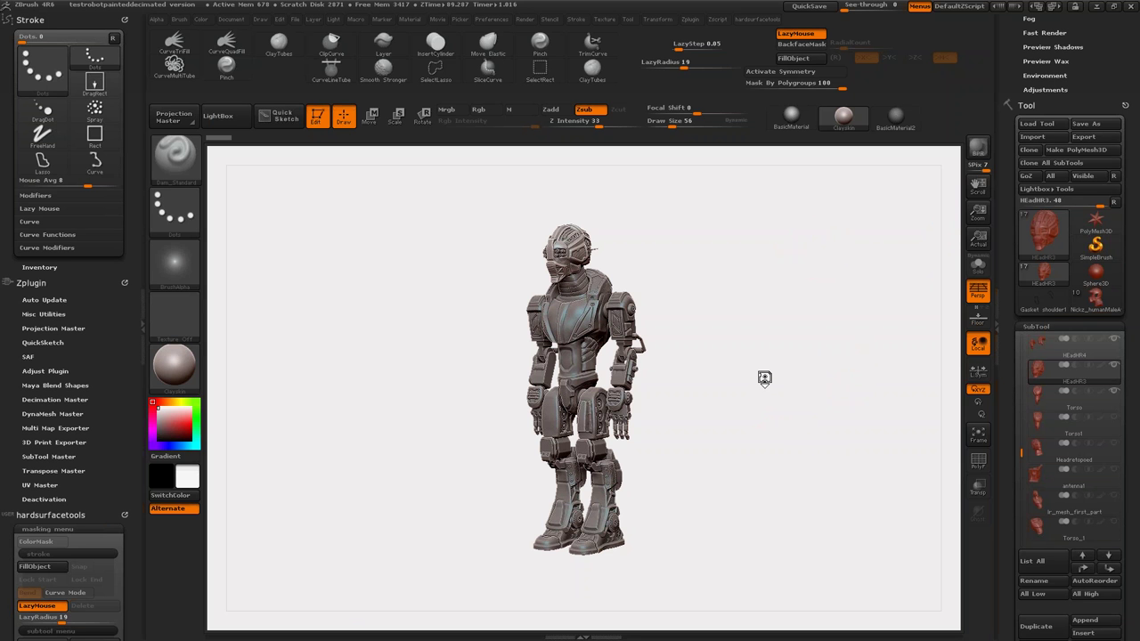
Step: Orbit the robot to a front three-quarter view, toggle PolyF with Shift+F, and zoom onto head and torso
mouse_move(764, 378)
left_mouse_down()
mouse_move(779, 356)
mouse_move(763, 377)
mouse_move(824, 366)
left_mouse_up()
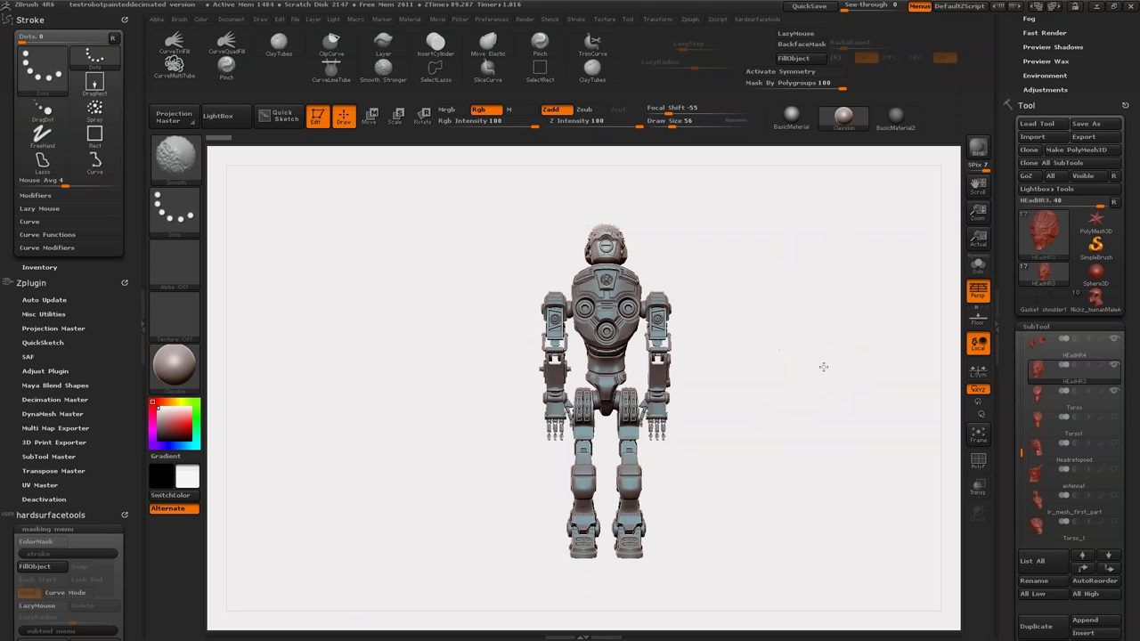
mouse_move(753, 371)
left_mouse_down()
mouse_move(719, 362)
mouse_move(778, 347)
left_mouse_up()
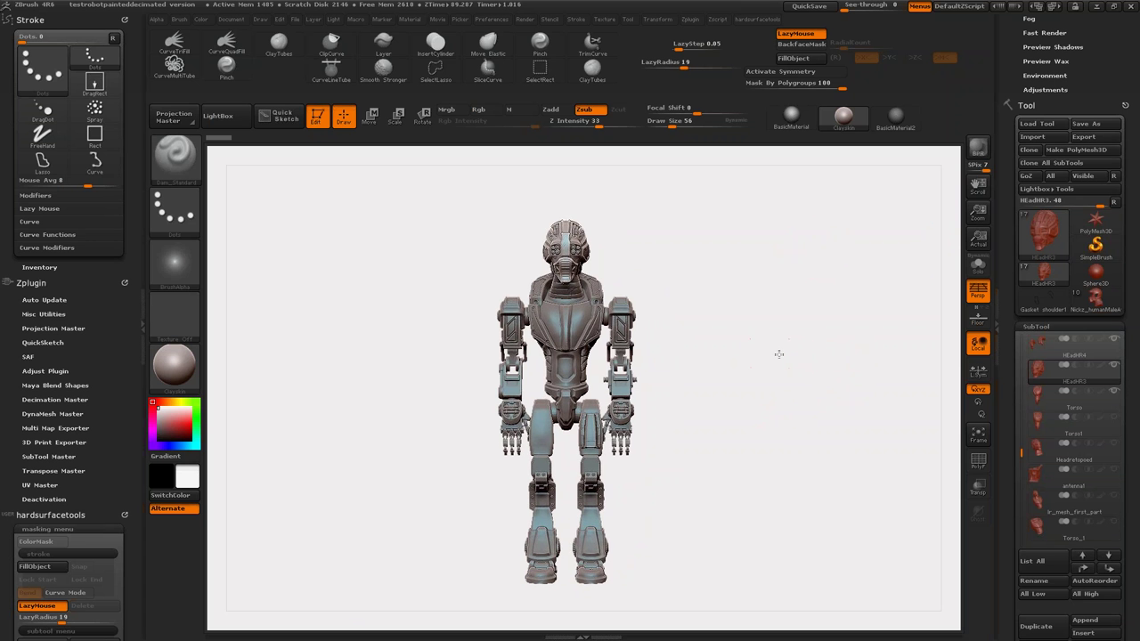
key("shift+f")
left_click_drag(779, 355, 789, 346)
mouse_move(813, 404)
left_mouse_down("alt")
mouse_move(779, 283)
mouse_move(788, 339)
mouse_move(856, 319)
left_mouse_up("alt")
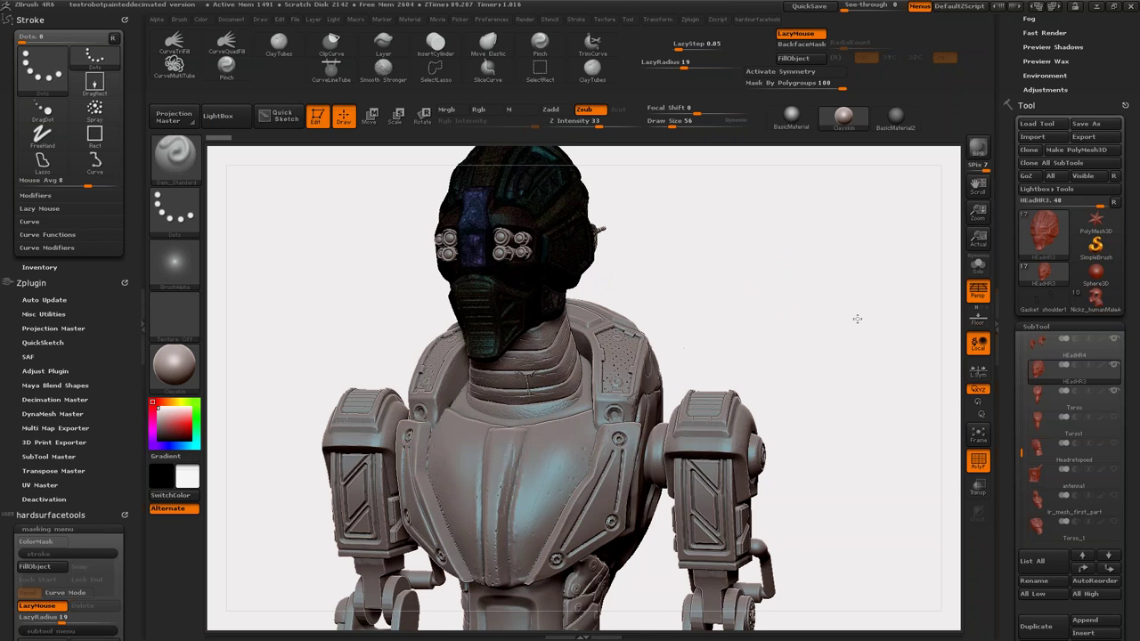
mouse_move(846, 369)
left_mouse_down()
mouse_move(852, 438)
mouse_move(899, 439)
left_mouse_up()
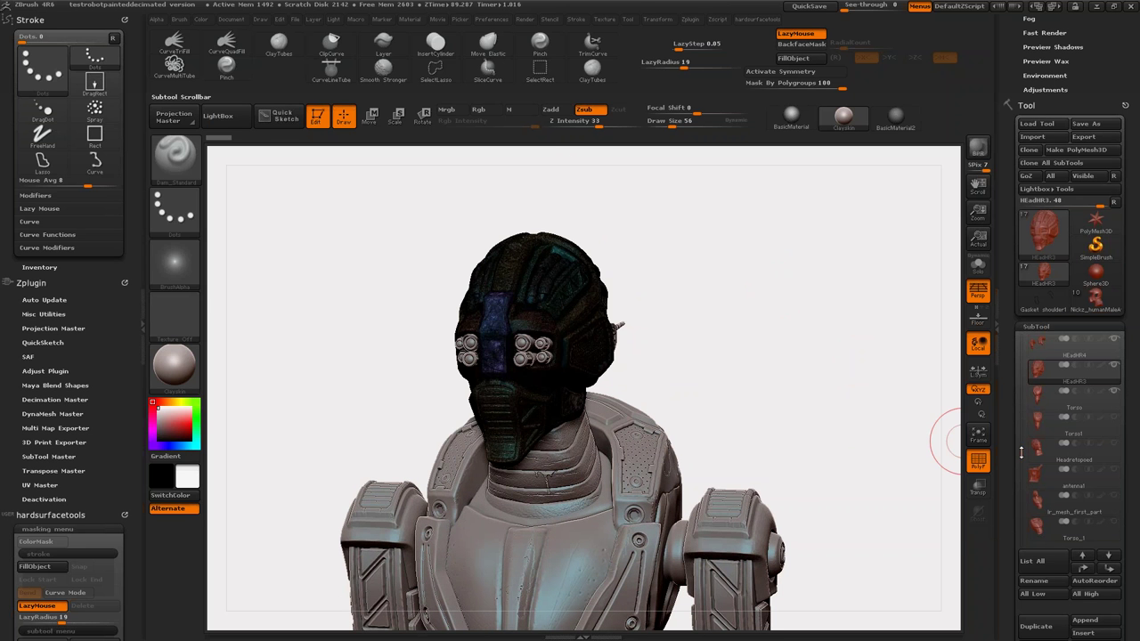
Step: Frame the head and shoulders, then isolate the helmet subtool with Solo (Alt+S)
left_click_drag(1021, 452, 1021, 478)
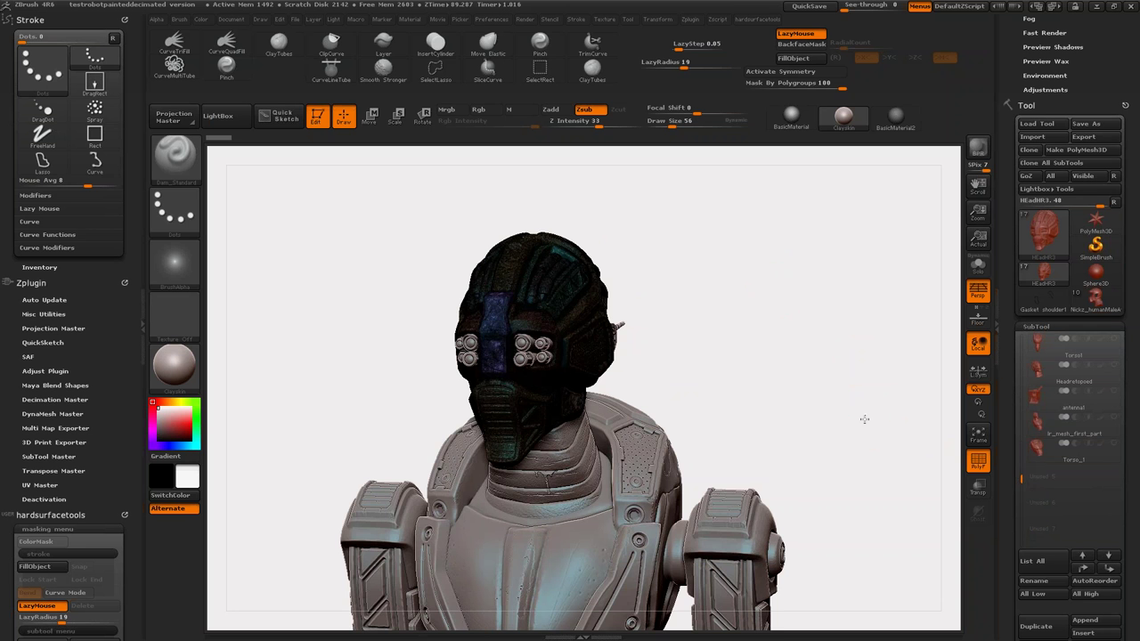
left_click_drag(864, 418, 860, 394)
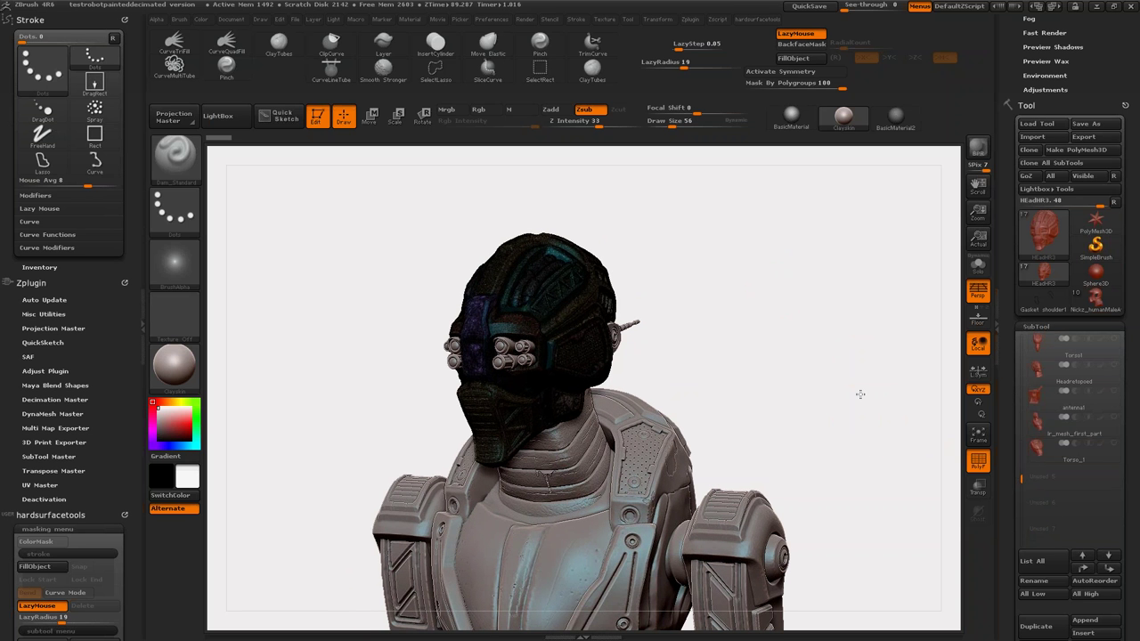
left_click_drag(944, 445, 910, 427)
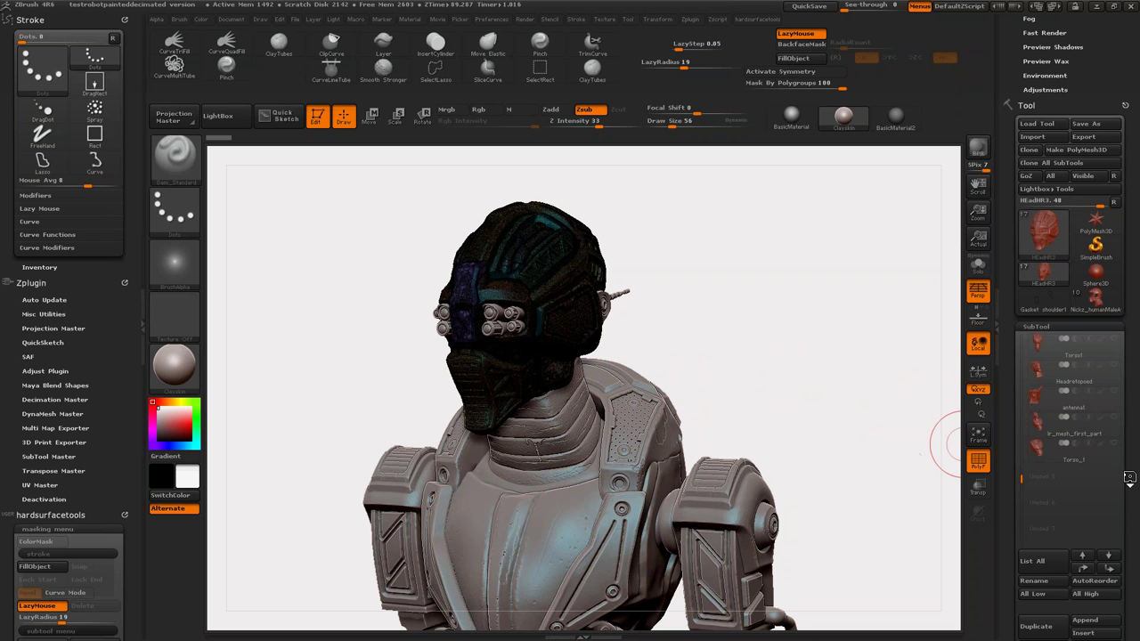
mouse_move(1126, 479)
left_mouse_down()
mouse_move(1120, 321)
mouse_move(1113, 615)
left_mouse_up()
key("alt+s")
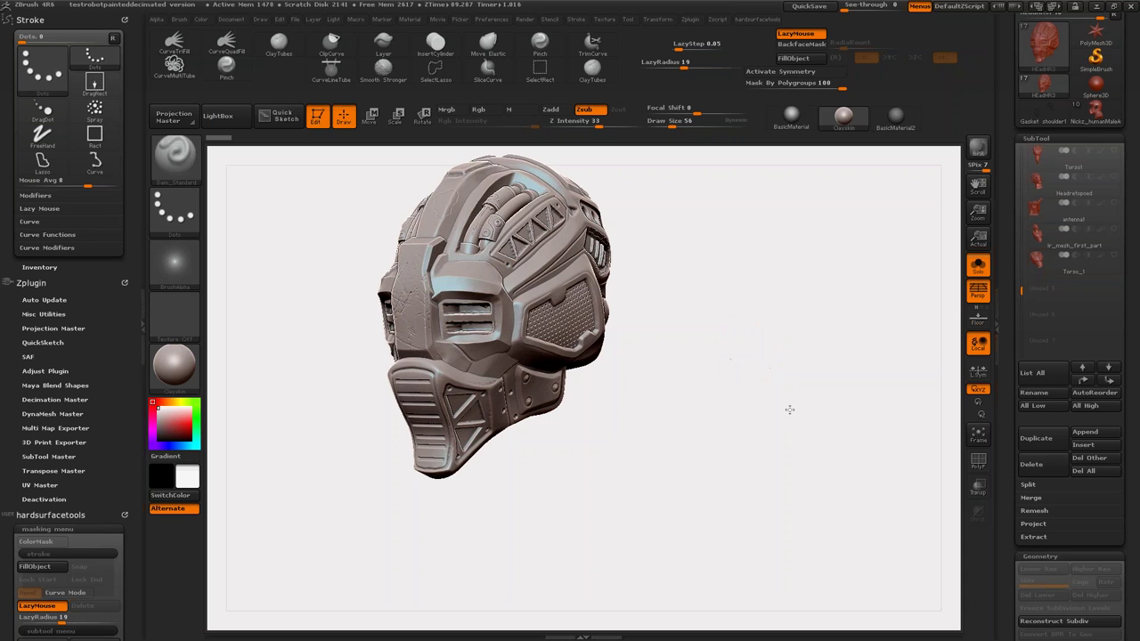
Step: Append a ZSphere subtool, select it, and turn Solo off with Ctrl+Shift+S
left_click(1084, 433)
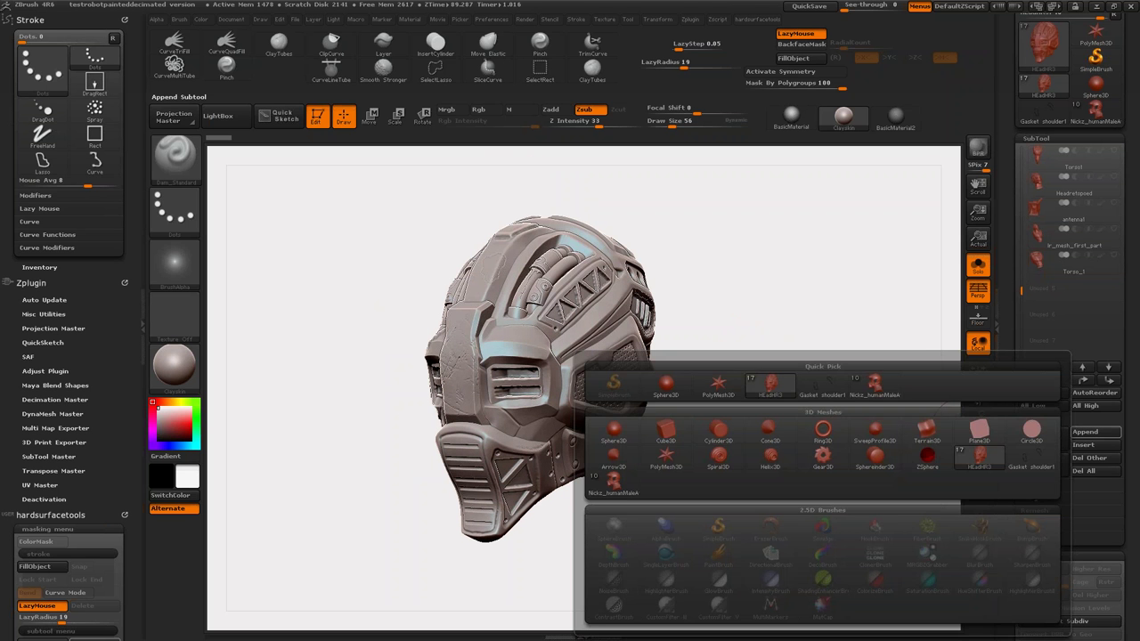
left_click(929, 454)
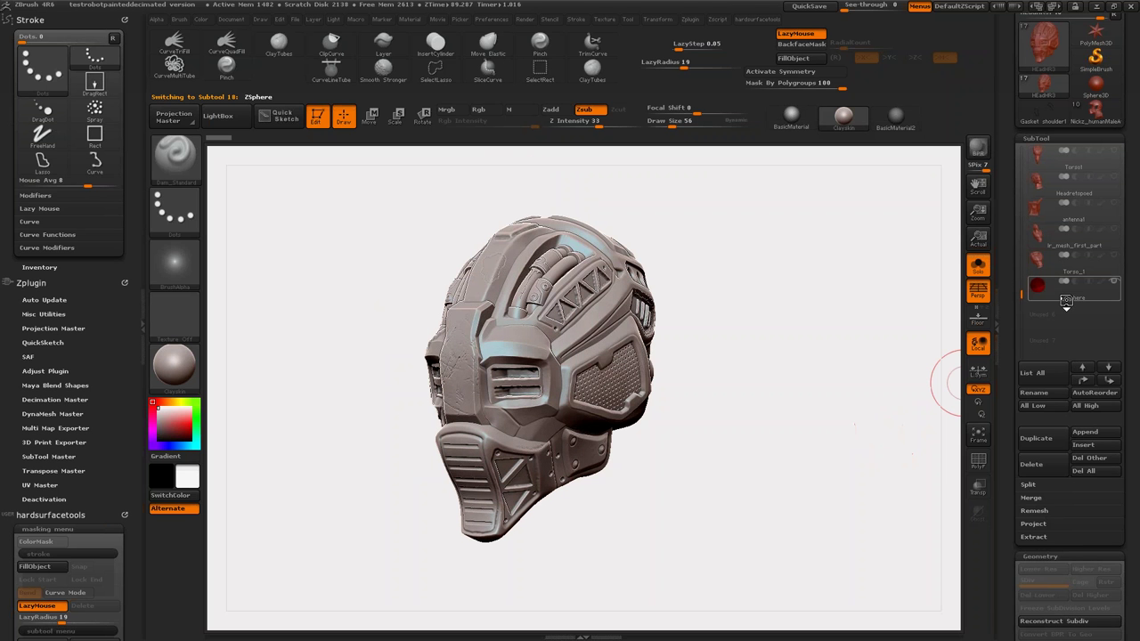
left_click(1066, 299)
mouse_move(1037, 180)
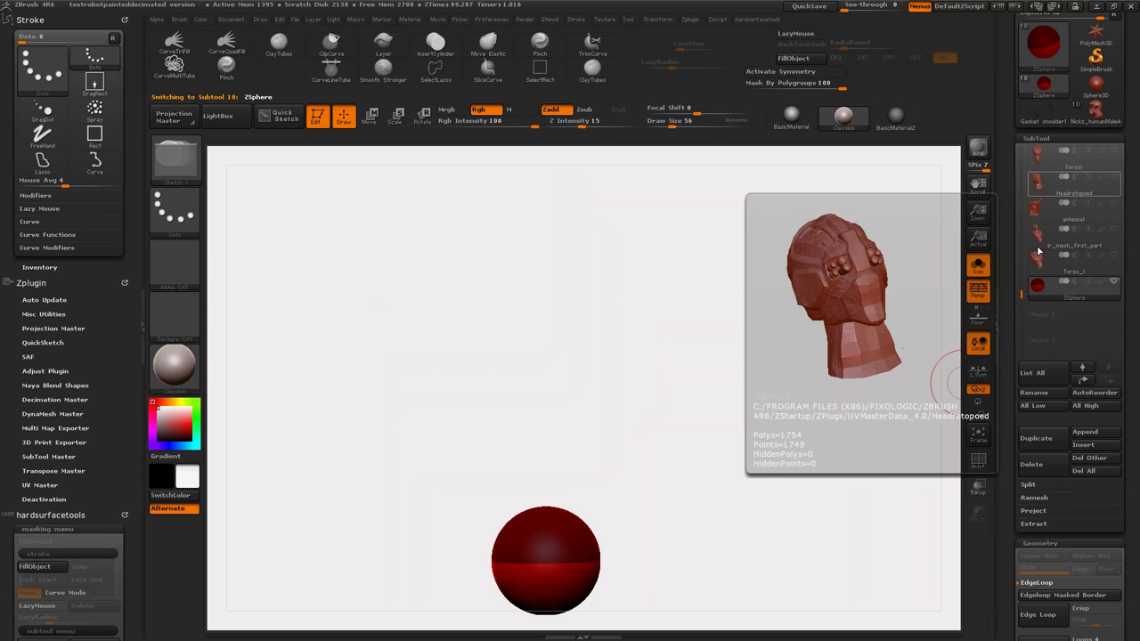
scroll(1059, 294, "up", 3)
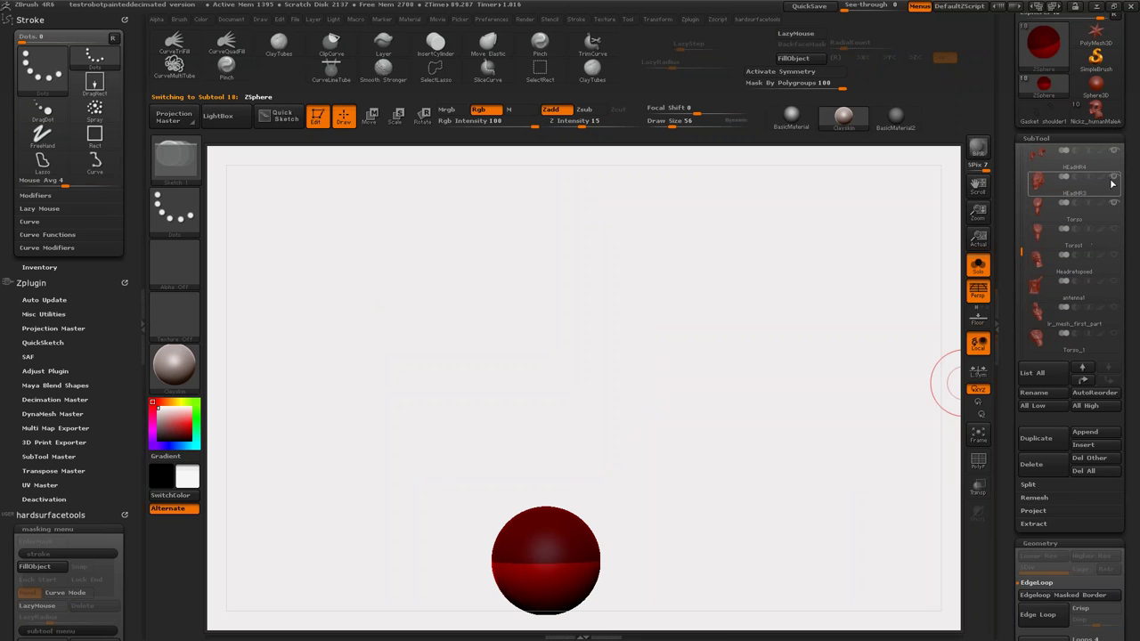
mouse_move(1074, 189)
key("ctrl+shift+s")
Step: Scroll down the Tool palette and expand Tool > Topology
scroll(1087, 337, "down", 3)
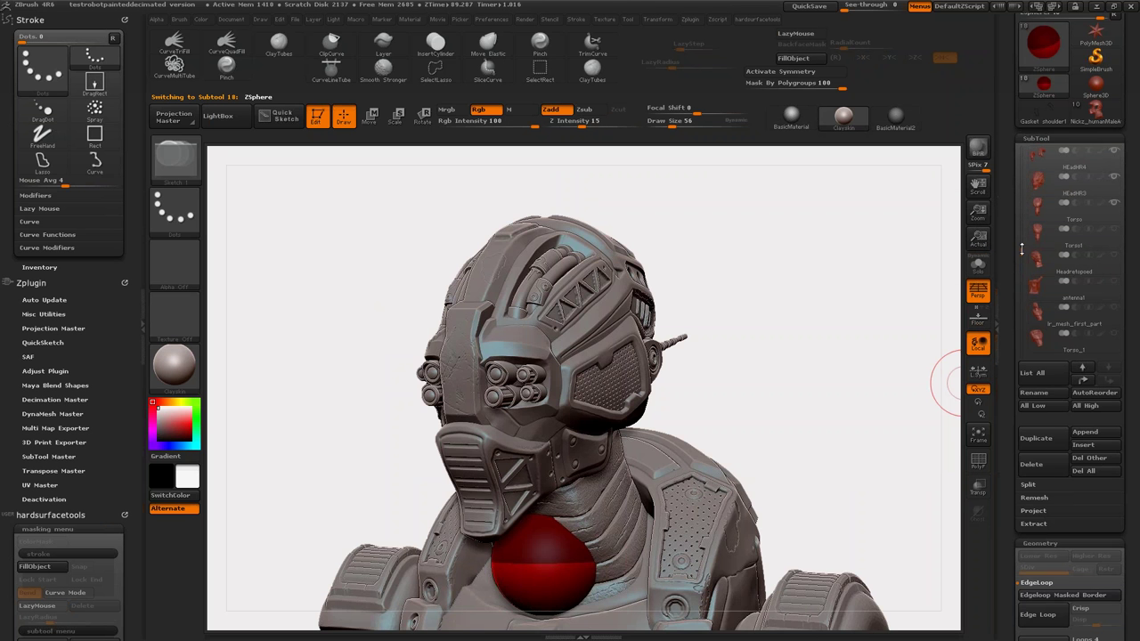
scroll(1120, 303, "down", 1)
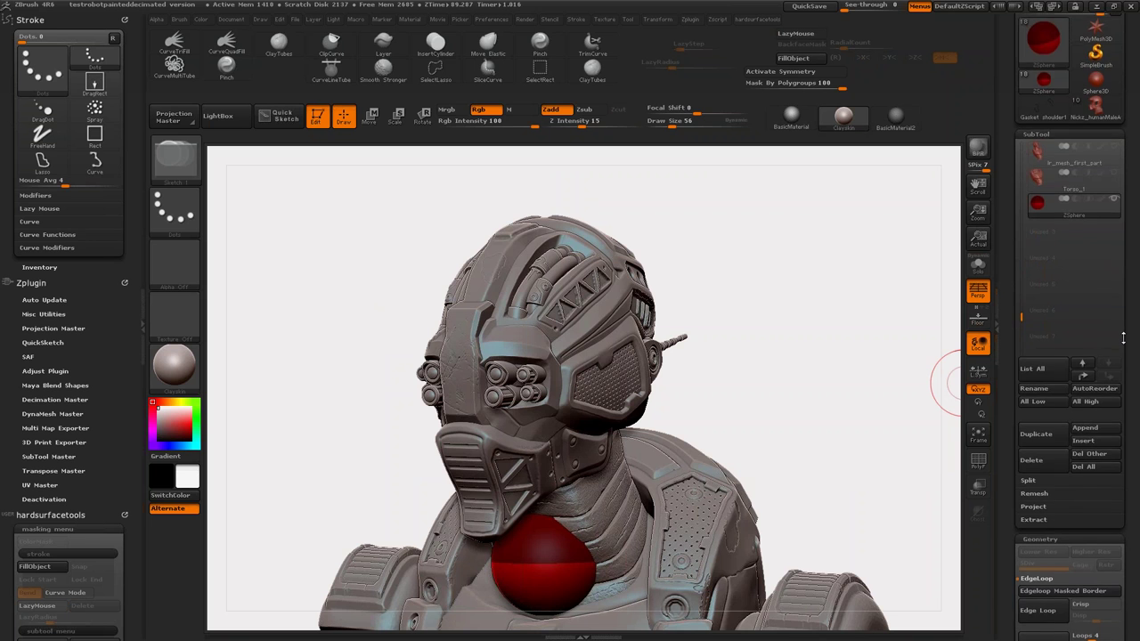
scroll(1116, 258, "down", 2)
scroll(1117, 258, "down", 3)
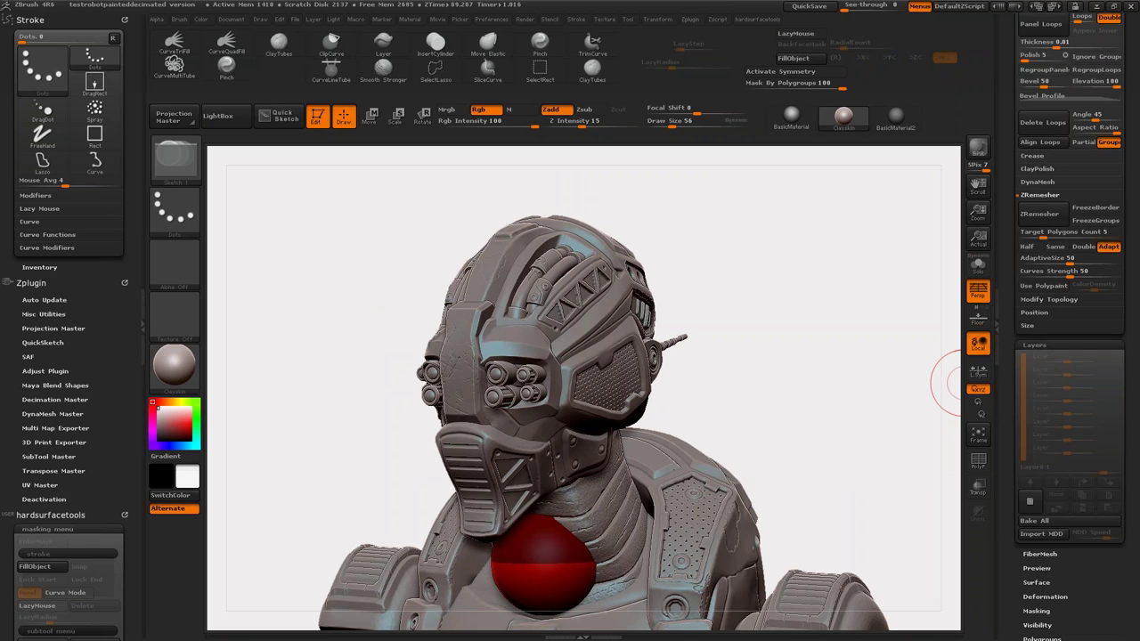
scroll(1131, 245, "down", 3)
scroll(1131, 244, "down", 2)
left_click(1038, 426)
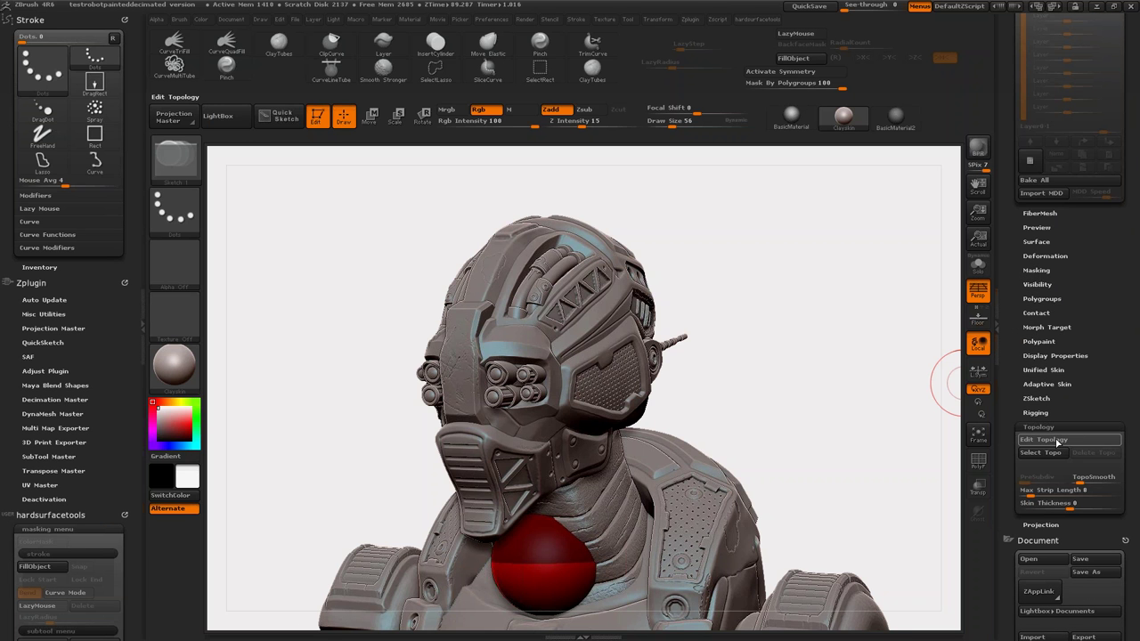
Step: Turn on Edit Topology for the ZSphere and set Draw Size to 1
left_click(1044, 440)
key("space")
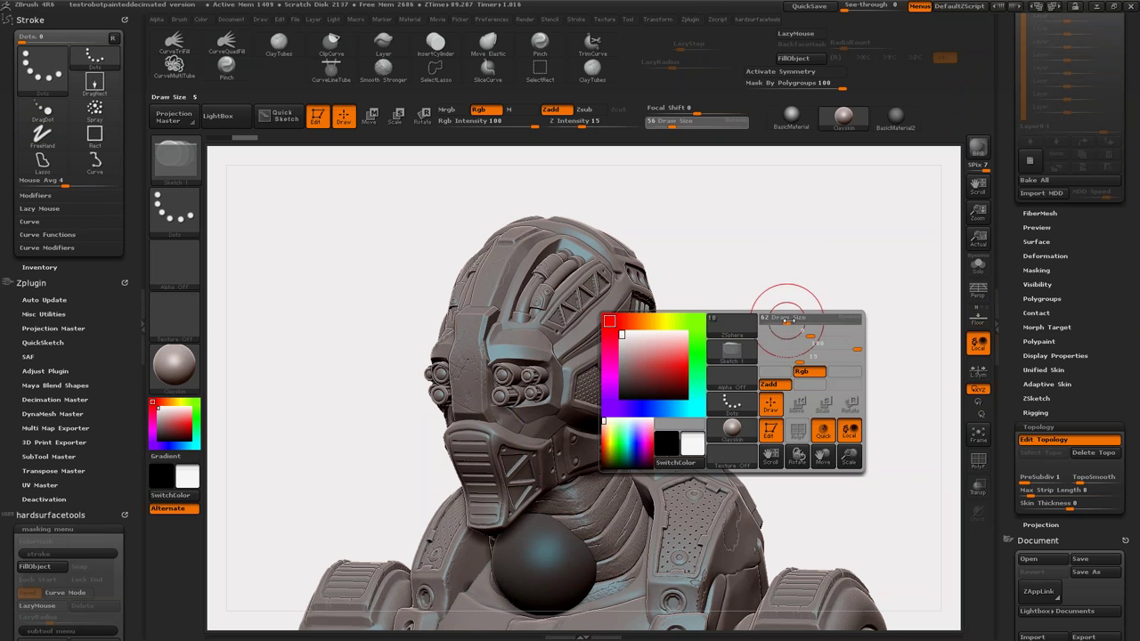
mouse_move(786, 321)
left_mouse_down()
mouse_move(801, 320)
mouse_move(742, 323)
mouse_move(768, 327)
left_mouse_up()
key("space")
key("space")
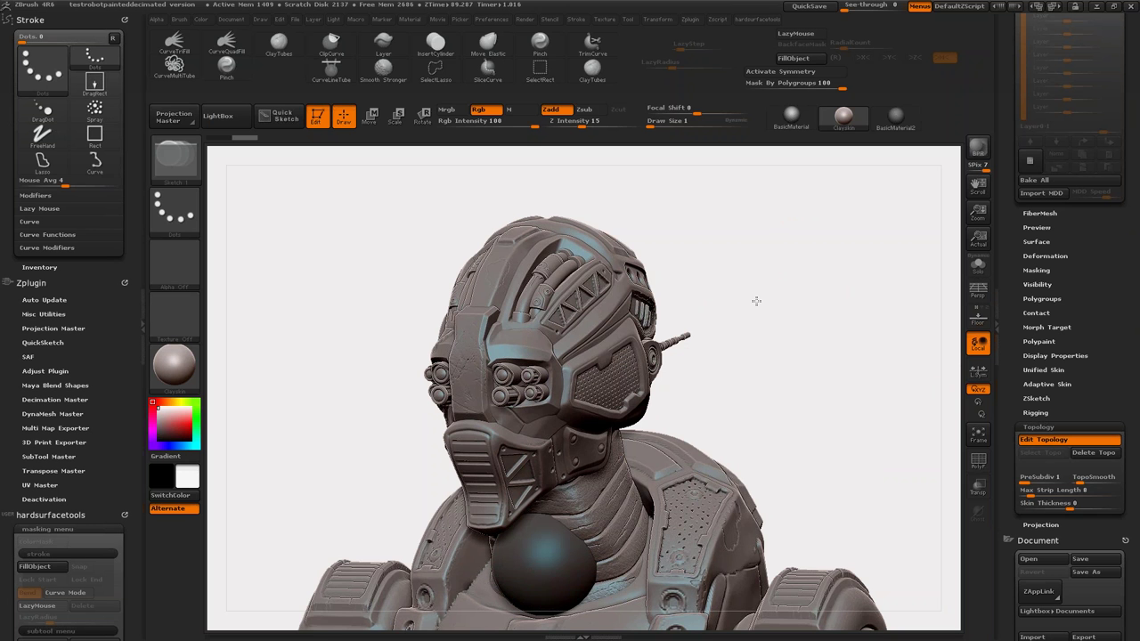
mouse_move(756, 300)
left_mouse_down()
mouse_move(811, 271)
mouse_move(567, 331)
left_mouse_up()
Step: Enable X-axis symmetry, toggling it off and back on to confirm
key("x")
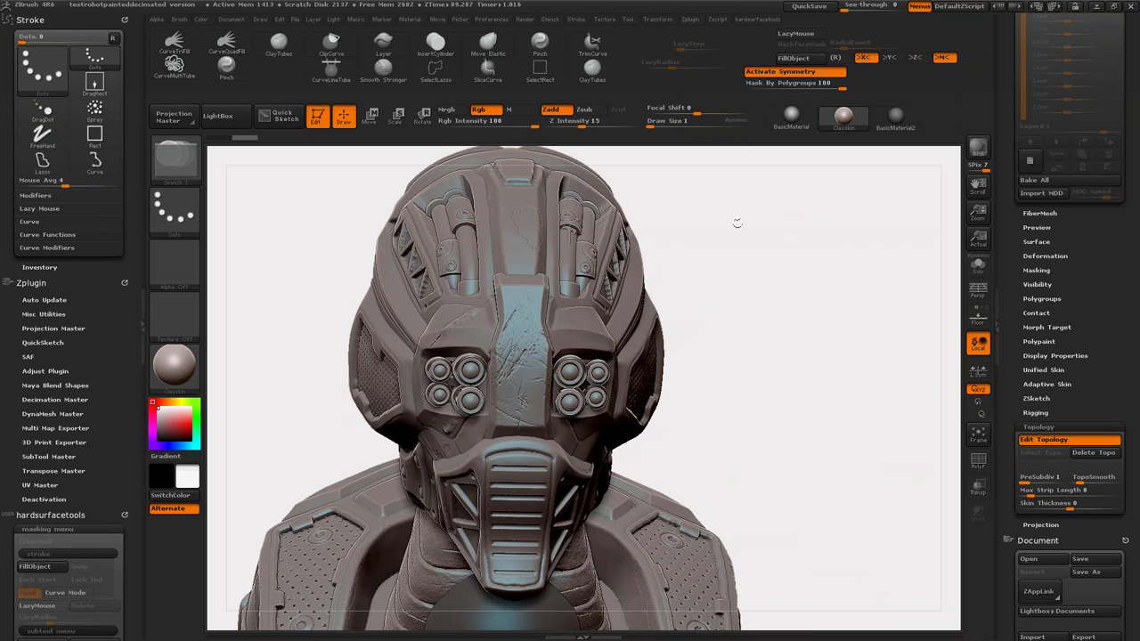
left_click(780, 76)
left_click(780, 76)
left_click(780, 76)
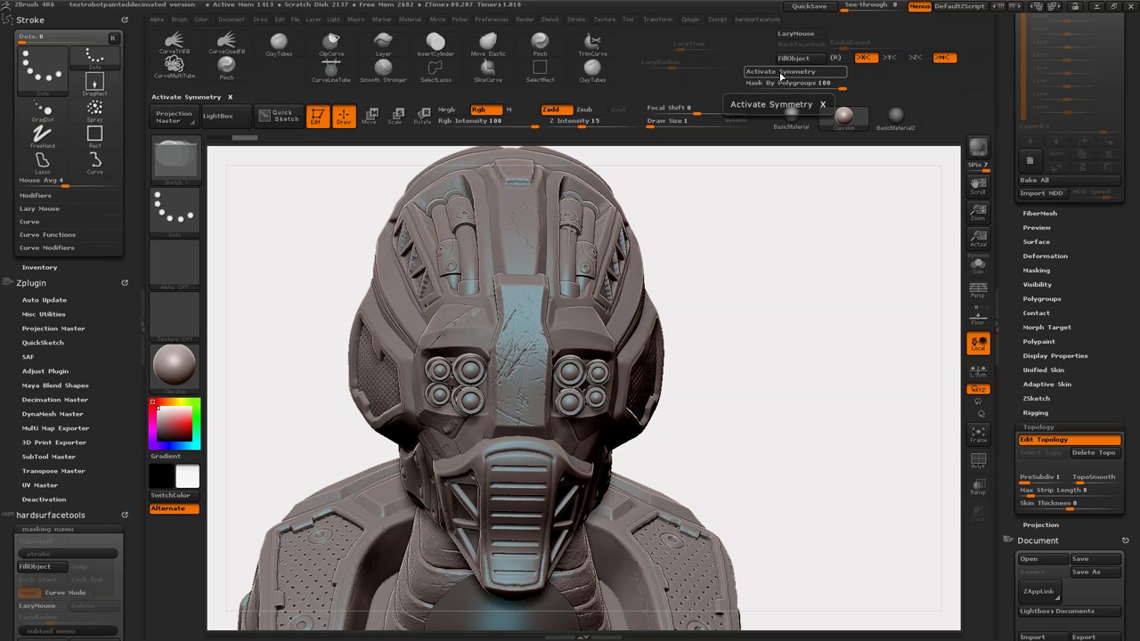
left_click(780, 76)
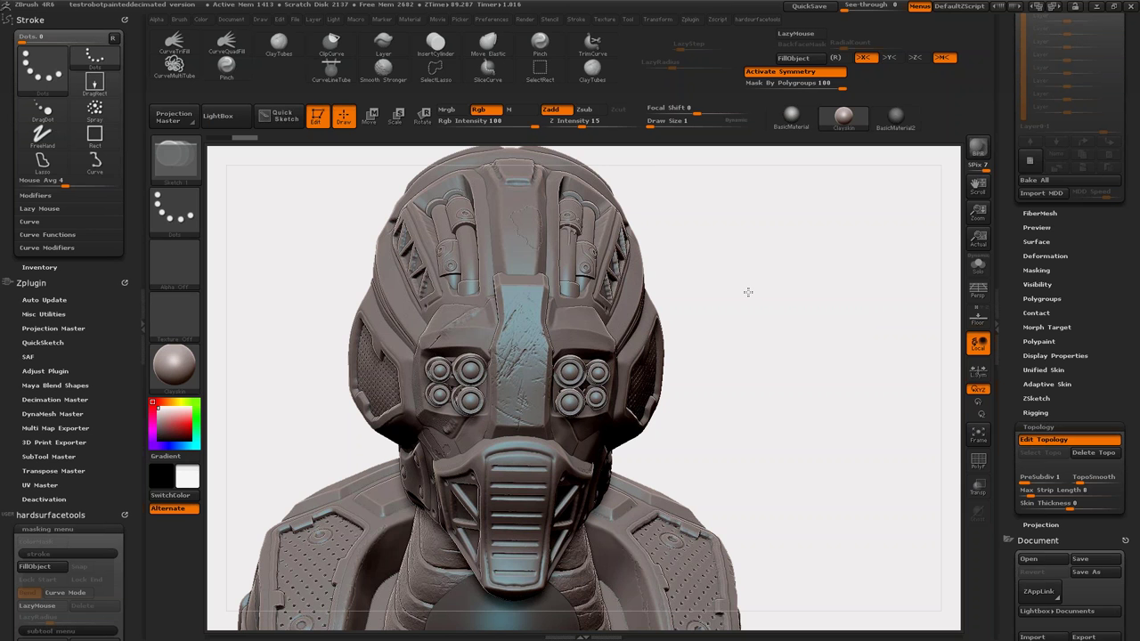
mouse_move(748, 292)
left_mouse_down()
mouse_move(737, 292)
mouse_move(788, 289)
mouse_move(493, 320)
left_mouse_up()
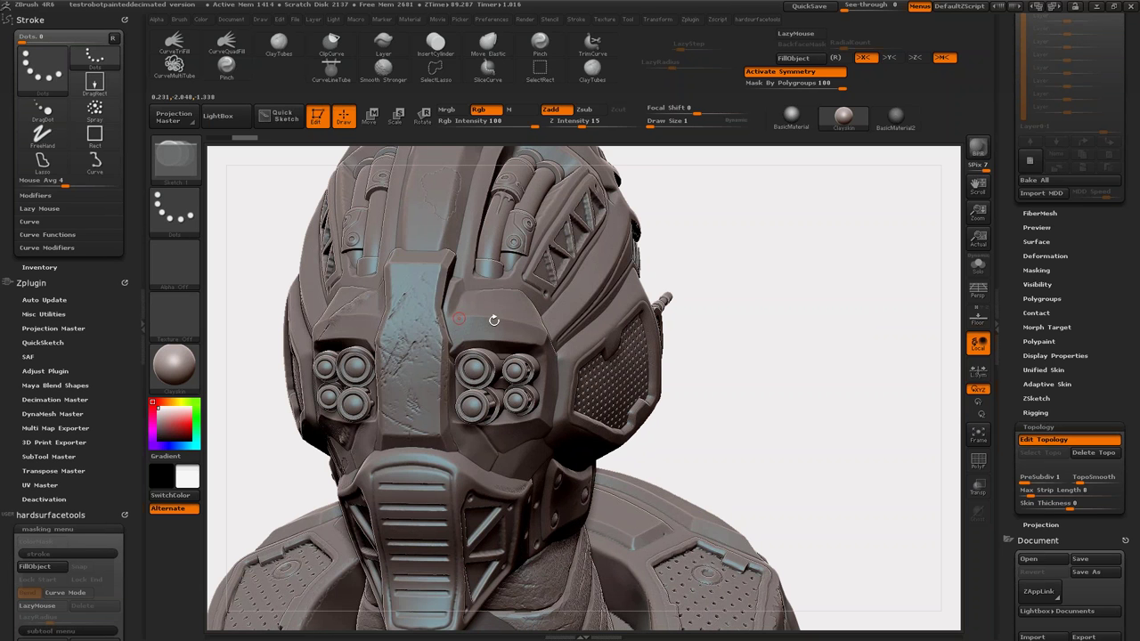
left_click(496, 320)
left_click(498, 316, "alt")
left_click(464, 295)
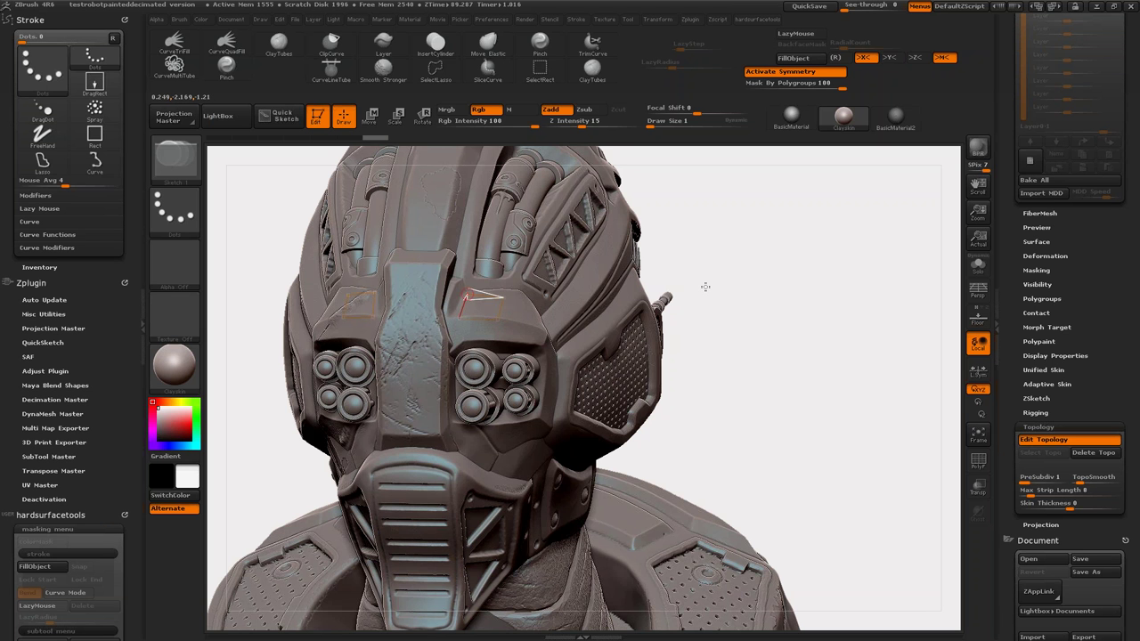
left_click_drag(704, 286, 559, 310)
left_click(553, 304)
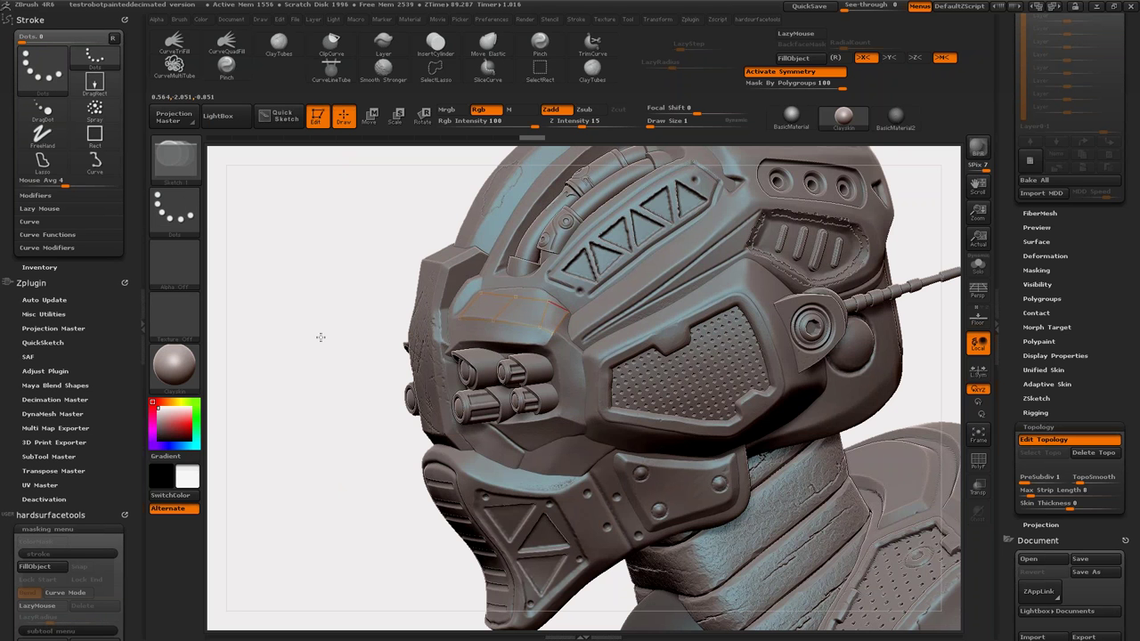
left_click_drag(320, 337, 321, 374)
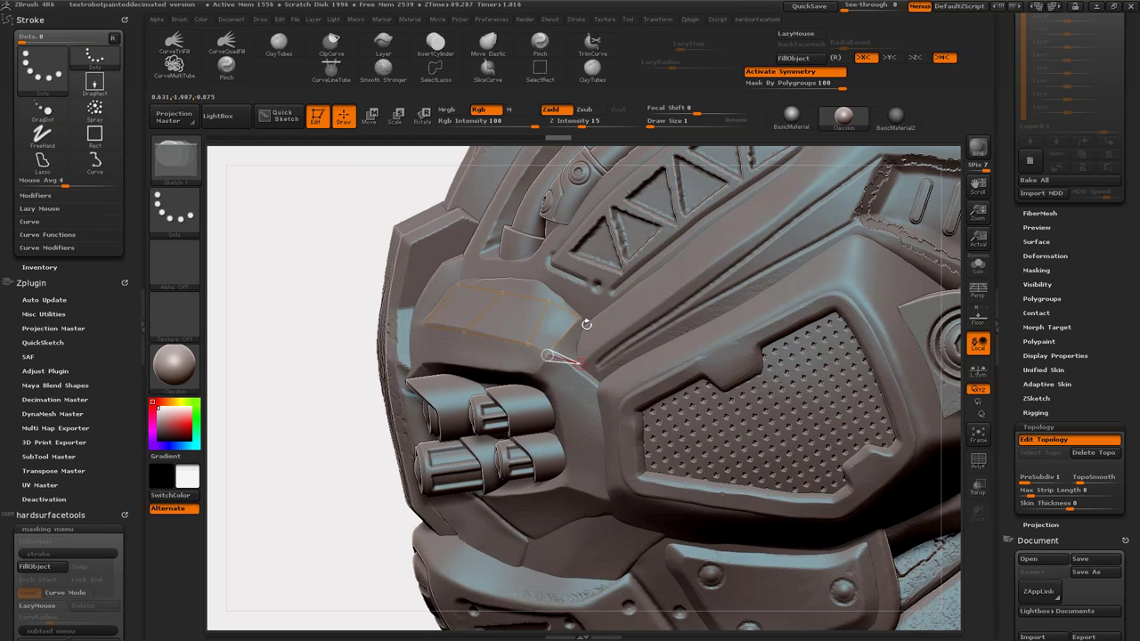
left_click(586, 326)
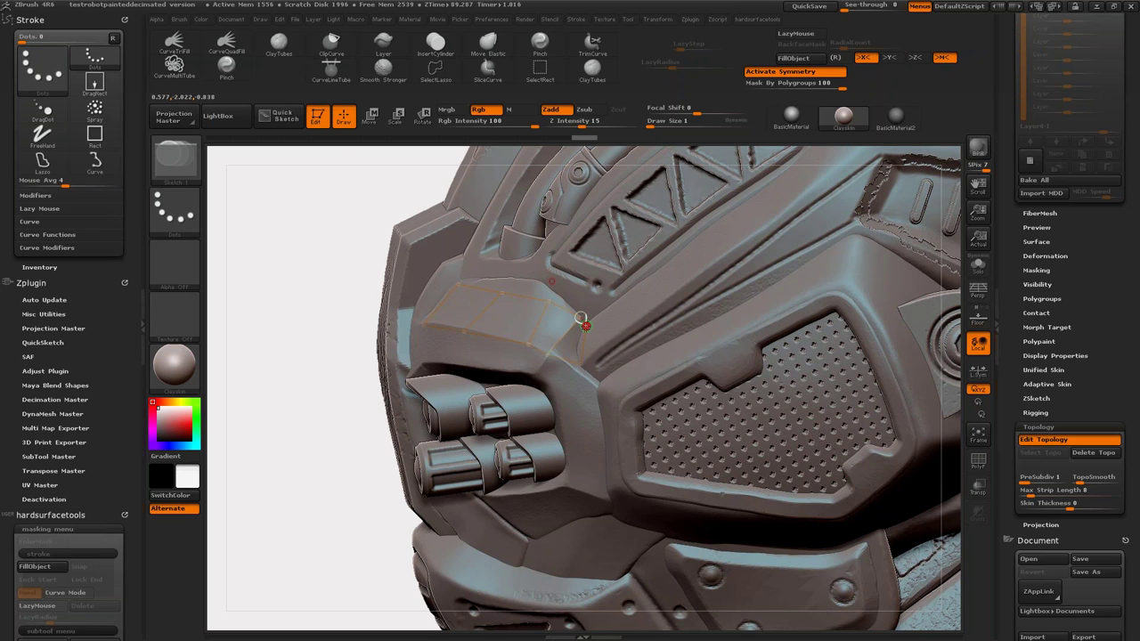
left_click(630, 290)
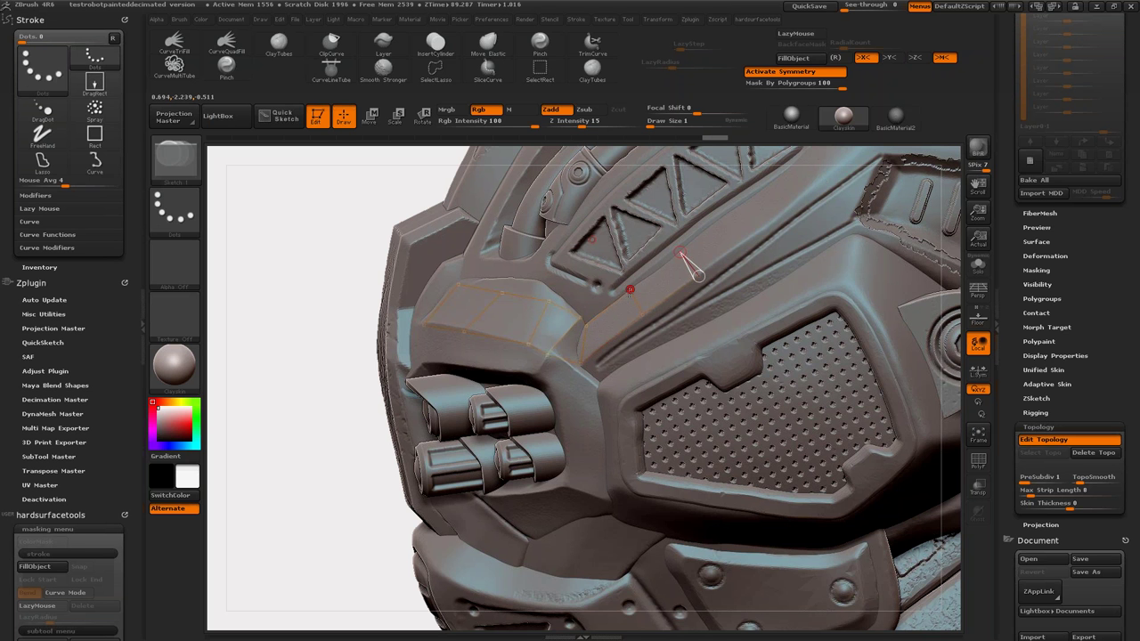
left_click(641, 313)
left_click(304, 332)
mouse_move(329, 361)
left_mouse_down()
mouse_move(342, 357)
mouse_move(256, 422)
left_mouse_up()
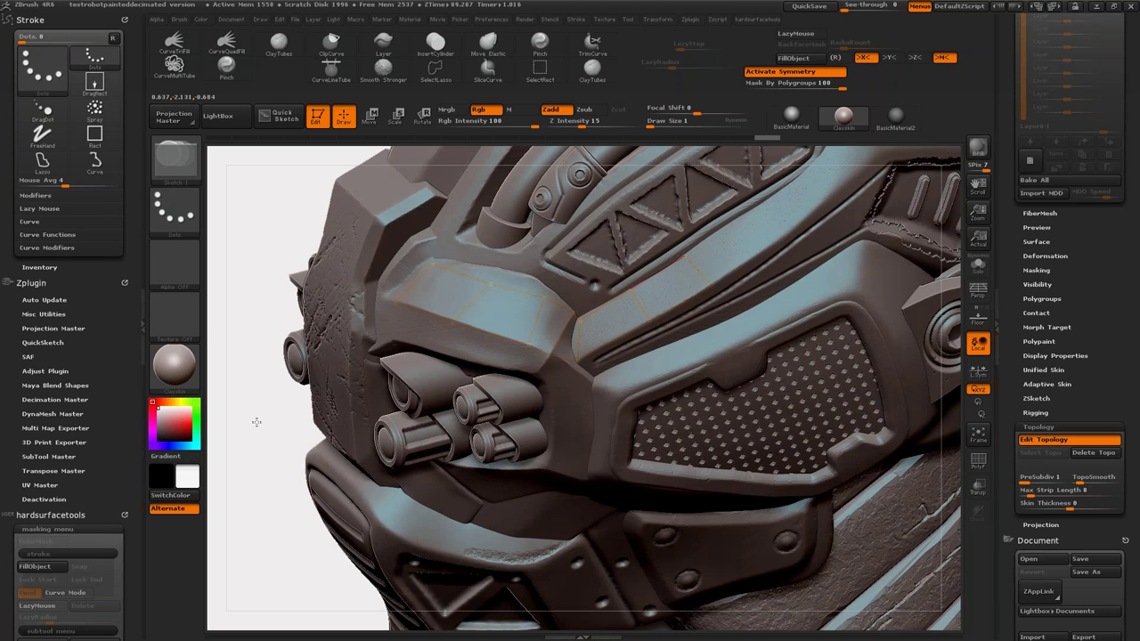
left_click_drag(256, 422, 388, 343)
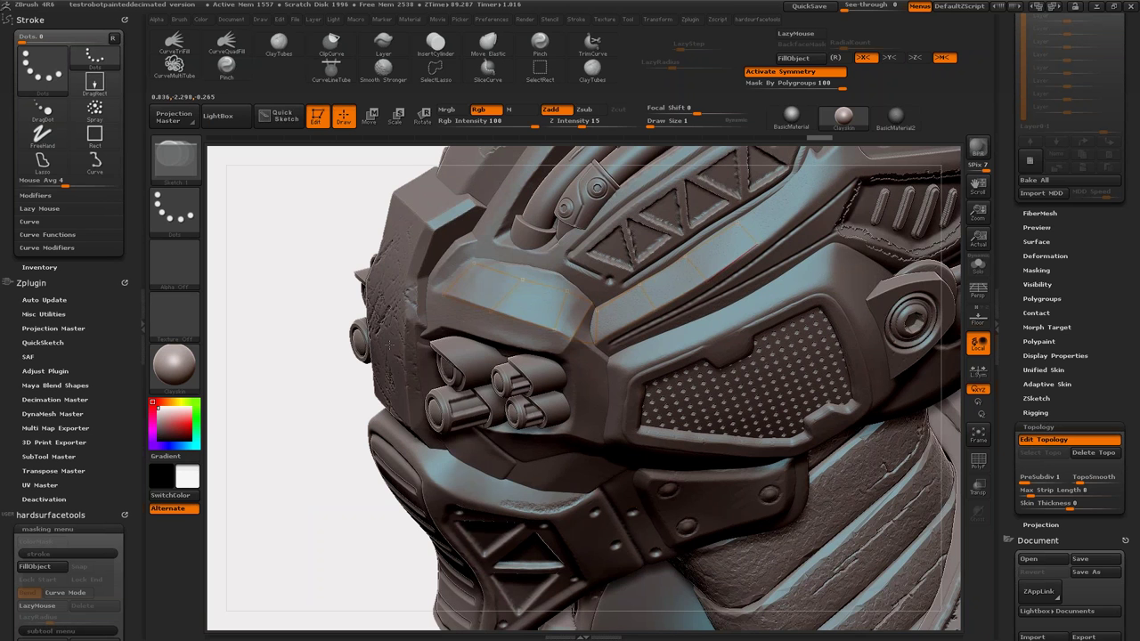
mouse_move(388, 343)
left_mouse_down()
mouse_move(409, 334)
mouse_move(375, 363)
left_mouse_up()
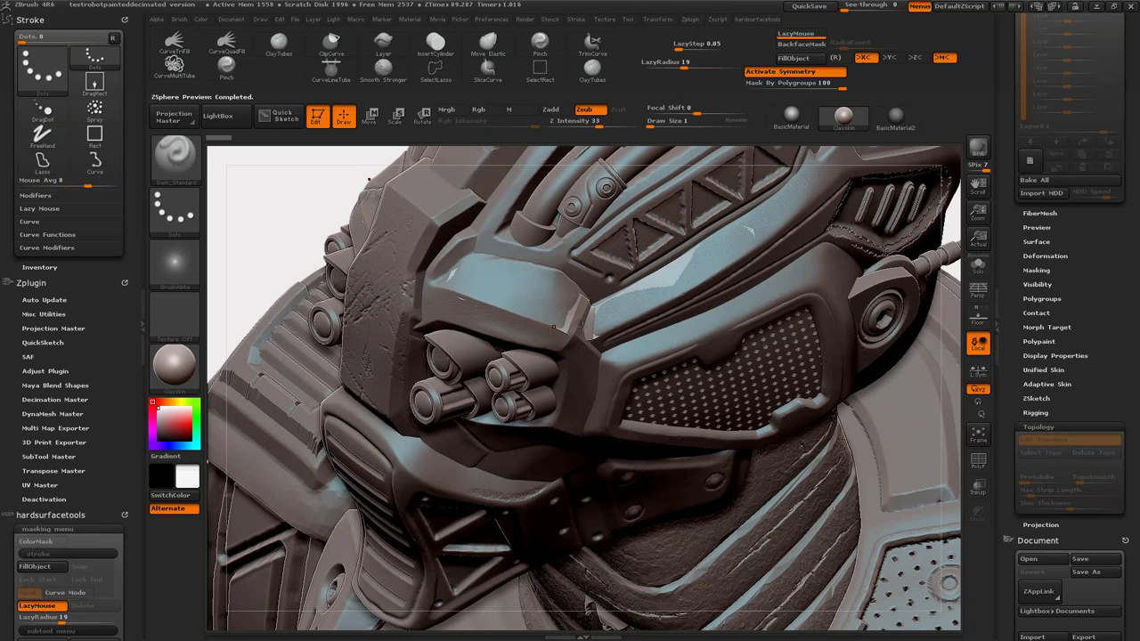
key("shift+f")
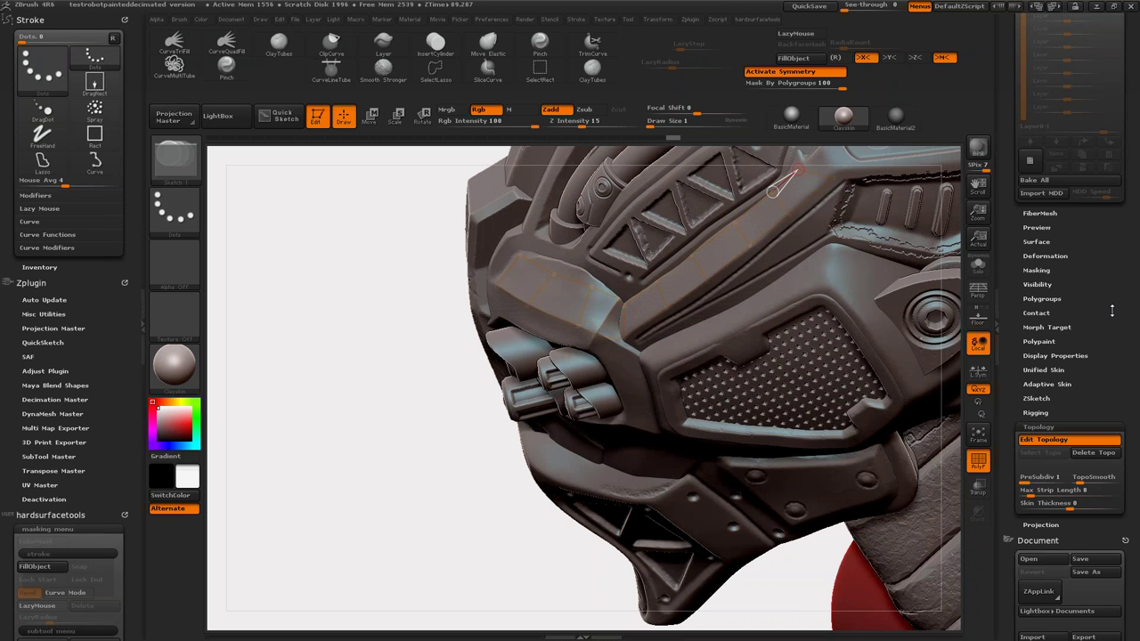
Step: Switch to the Headretopoed low-poly head, orbit to inspect its polygroups, and open Zplugin
left_click_drag(1108, 309, 1106, 286)
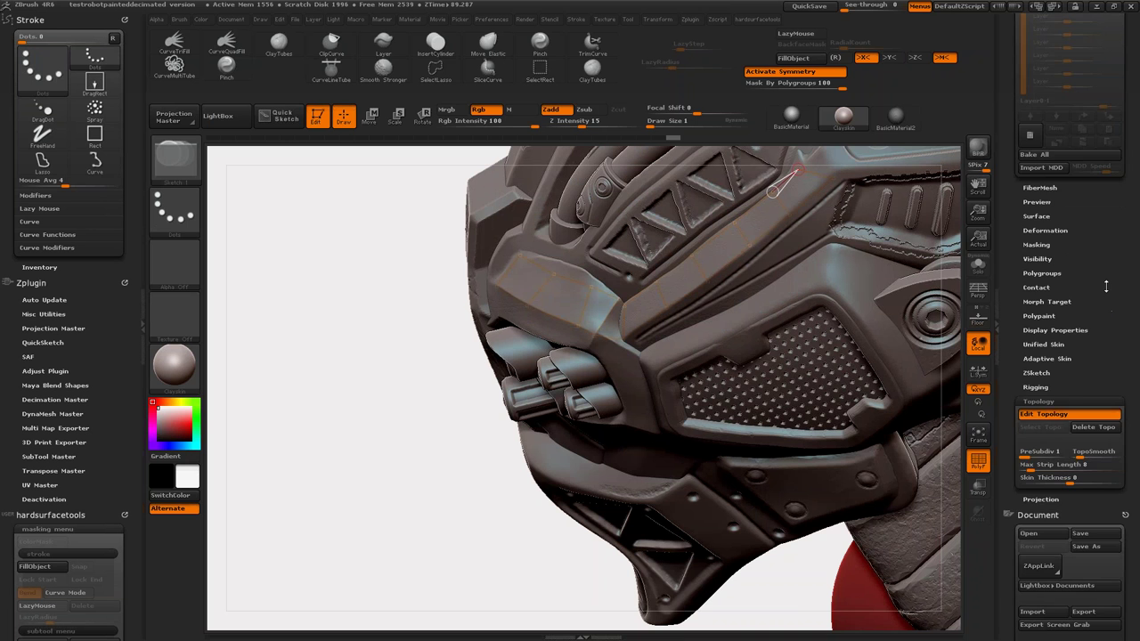
scroll(1106, 285, "up", 5)
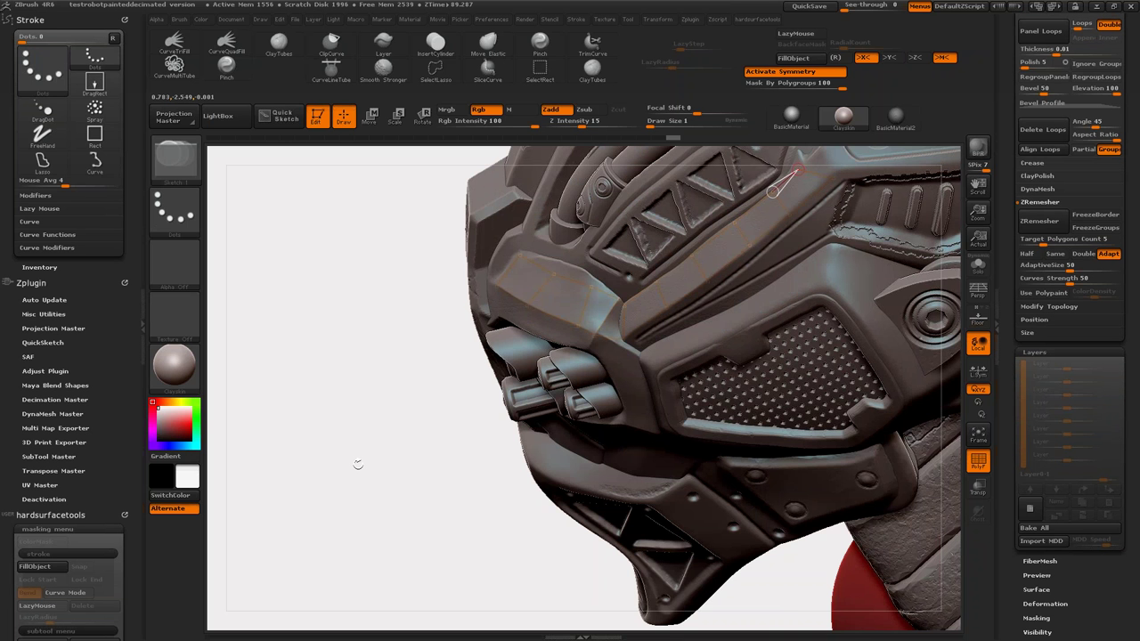
key("ctrl+z")
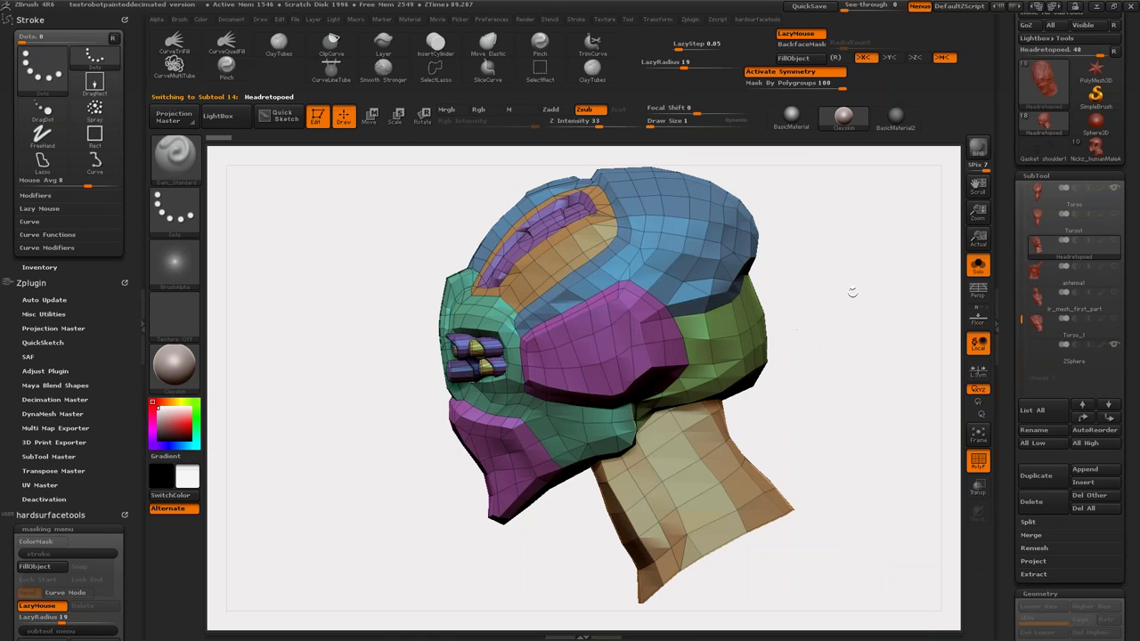
left_click_drag(852, 292, 719, 338)
mouse_move(801, 228)
left_mouse_down()
mouse_move(834, 247)
mouse_move(728, 273)
mouse_move(768, 267)
mouse_move(796, 292)
mouse_move(819, 289)
mouse_move(813, 309)
mouse_move(852, 291)
mouse_move(736, 357)
left_mouse_up()
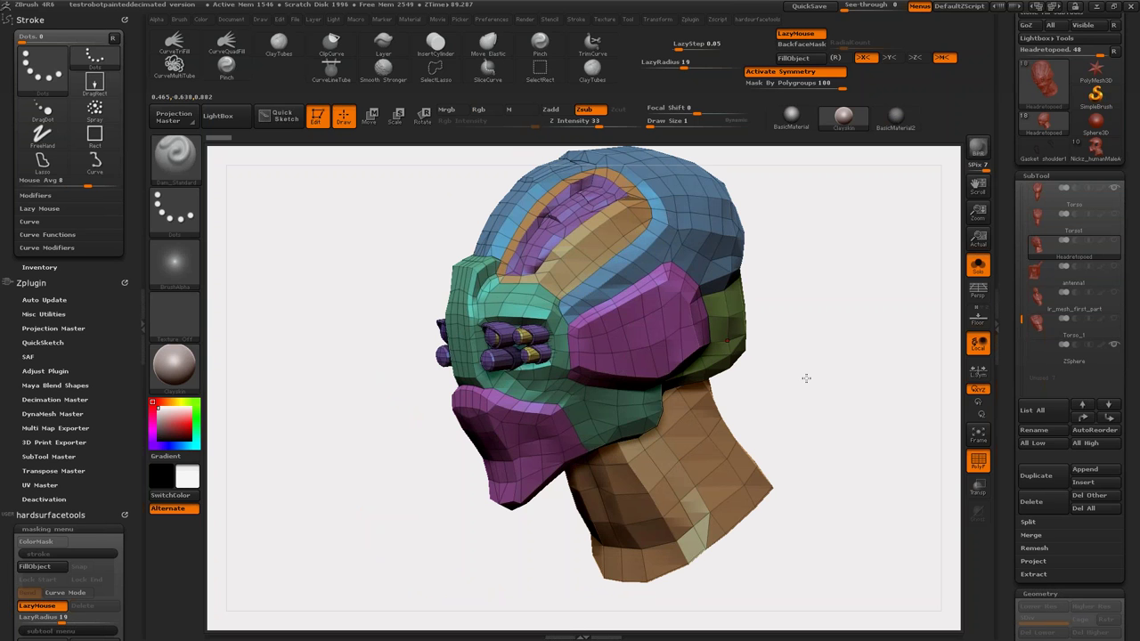
mouse_move(806, 378)
left_mouse_down()
mouse_move(762, 382)
mouse_move(690, 29)
mouse_move(113, 106)
mouse_move(89, 26)
left_mouse_up()
left_click(690, 20)
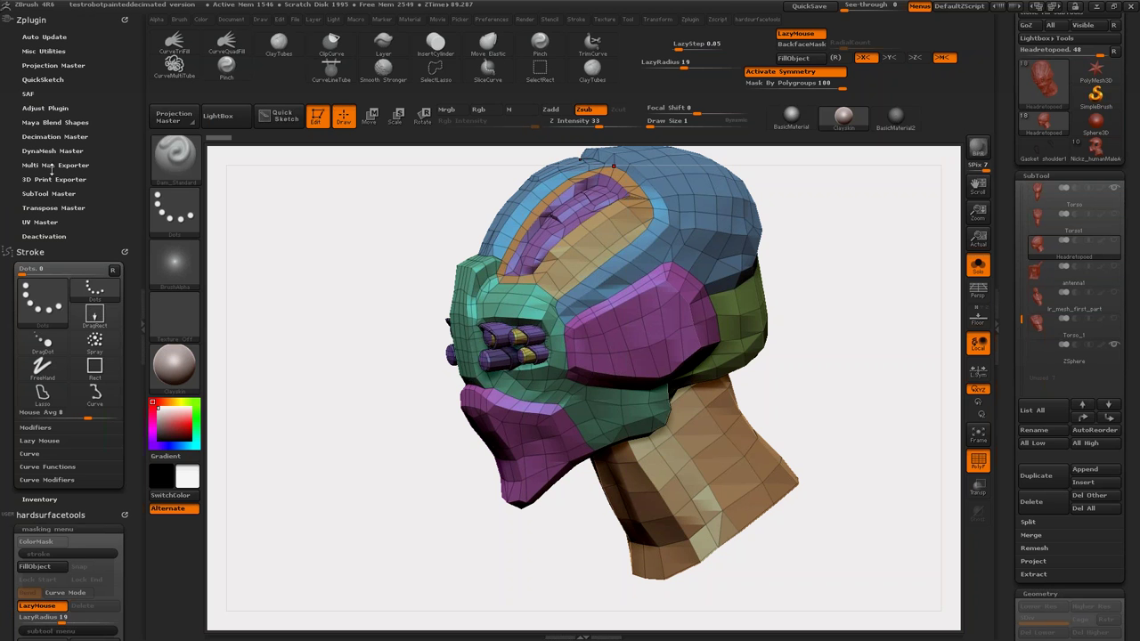
Step: Unwrap the head in UV Master with Polygroups enabled, giving 37 UV islands
left_click(39, 221)
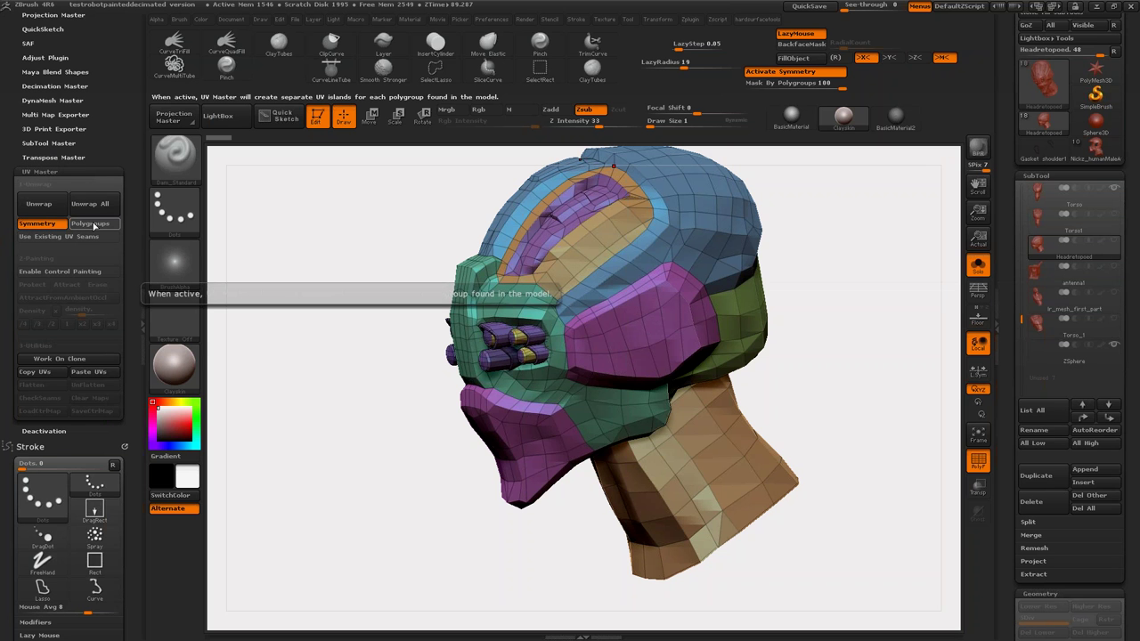
left_click(90, 223)
left_click(50, 208)
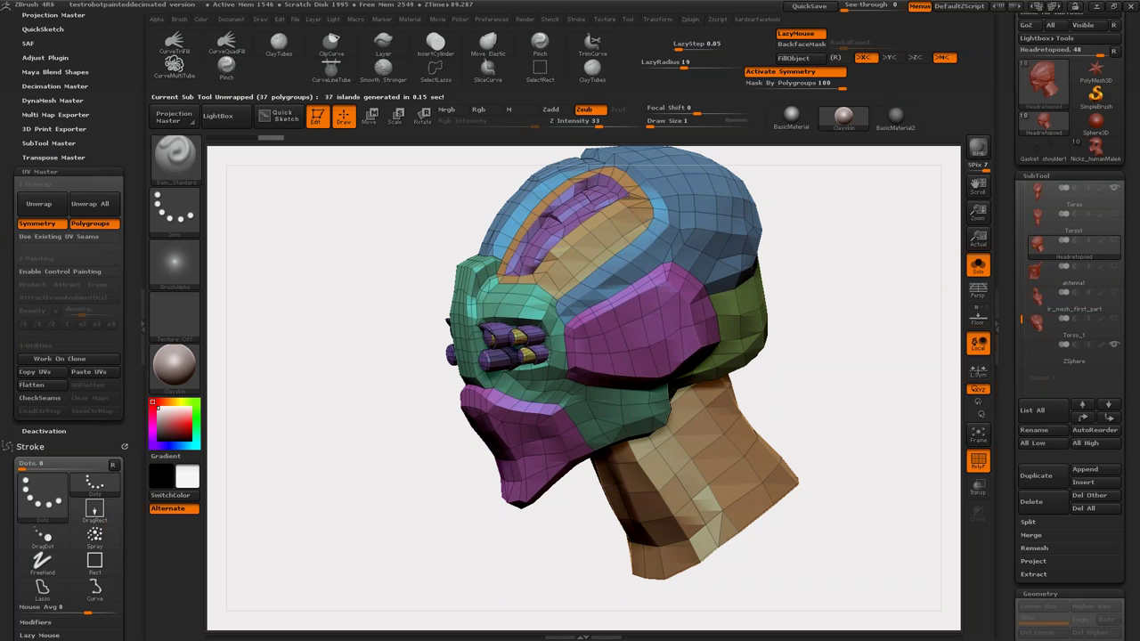
mouse_move(338, 285)
left_mouse_down()
mouse_move(373, 286)
mouse_move(279, 284)
left_mouse_up()
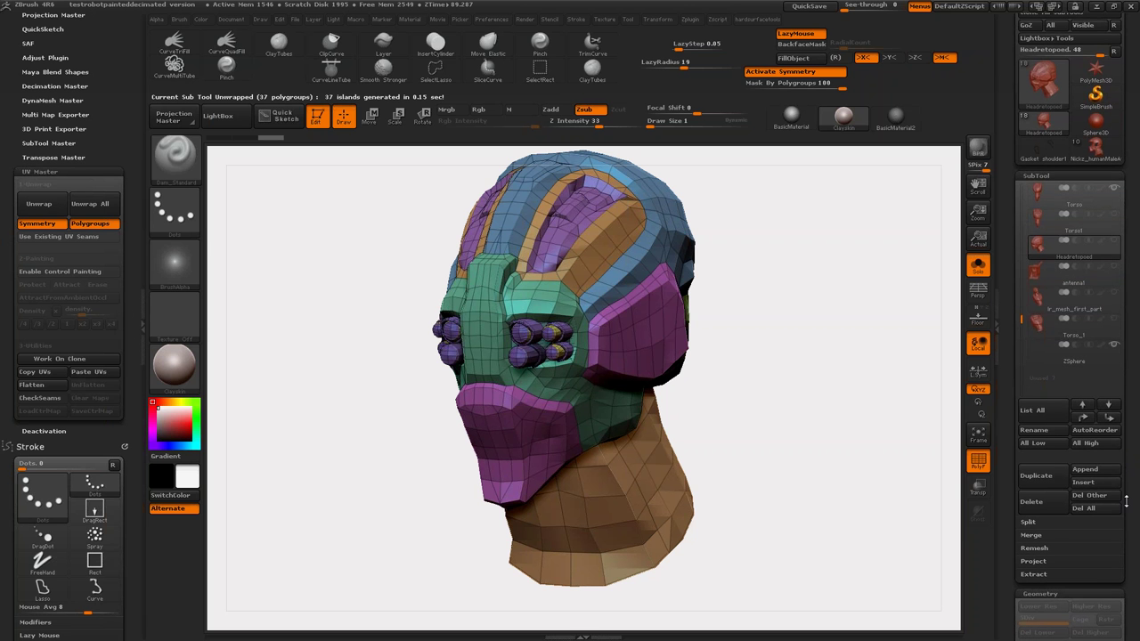
left_click_drag(1125, 502, 1053, 278)
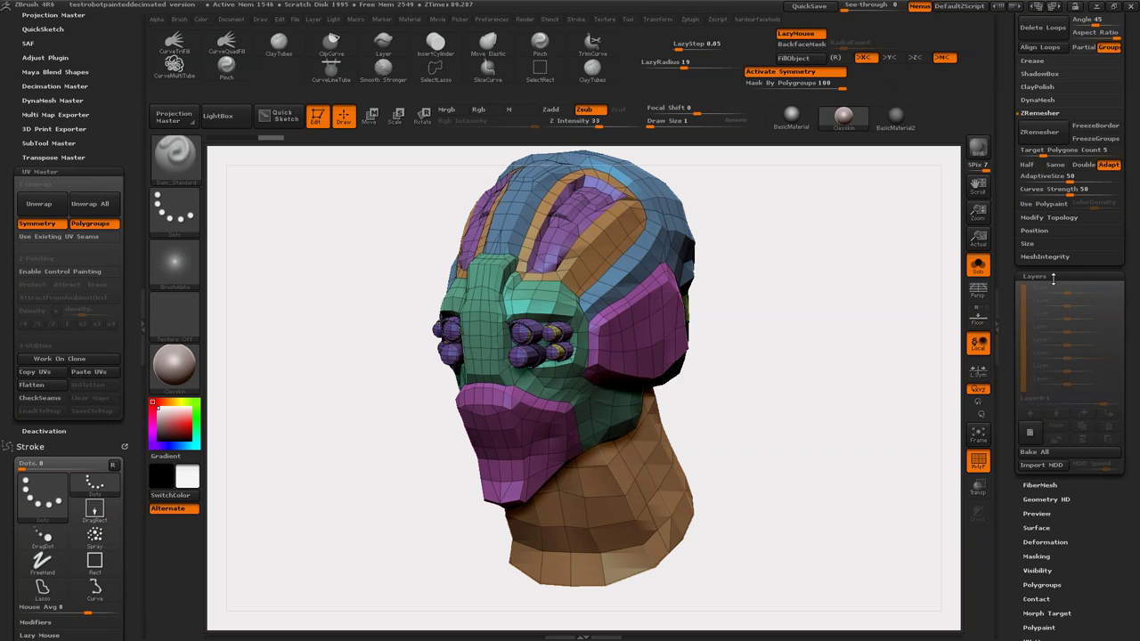
left_click(1054, 278)
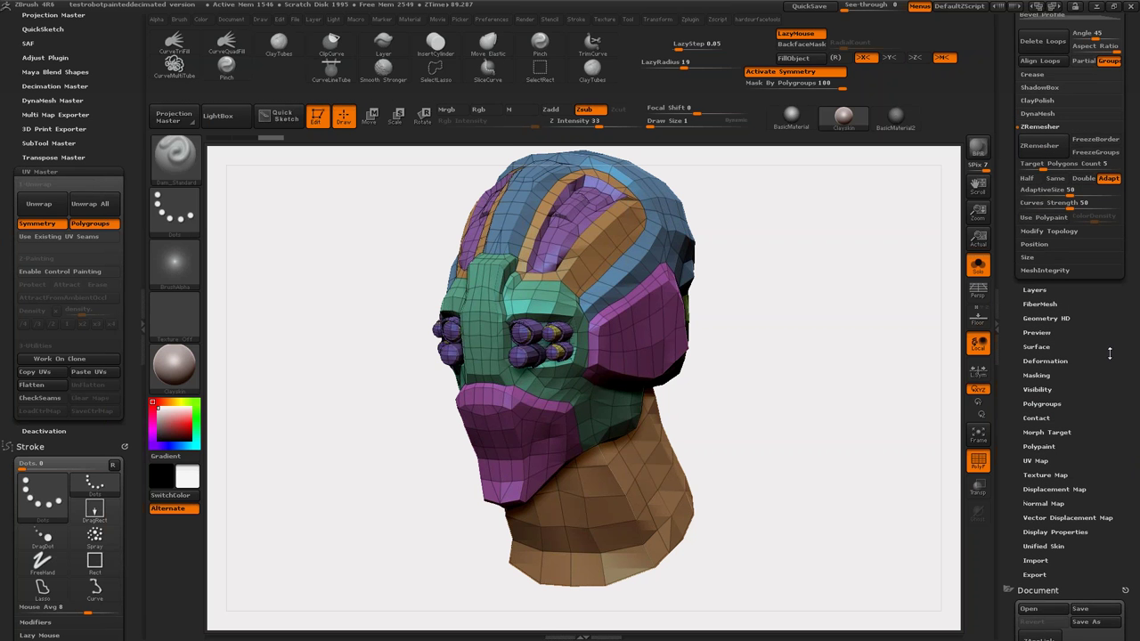
left_click(1038, 460)
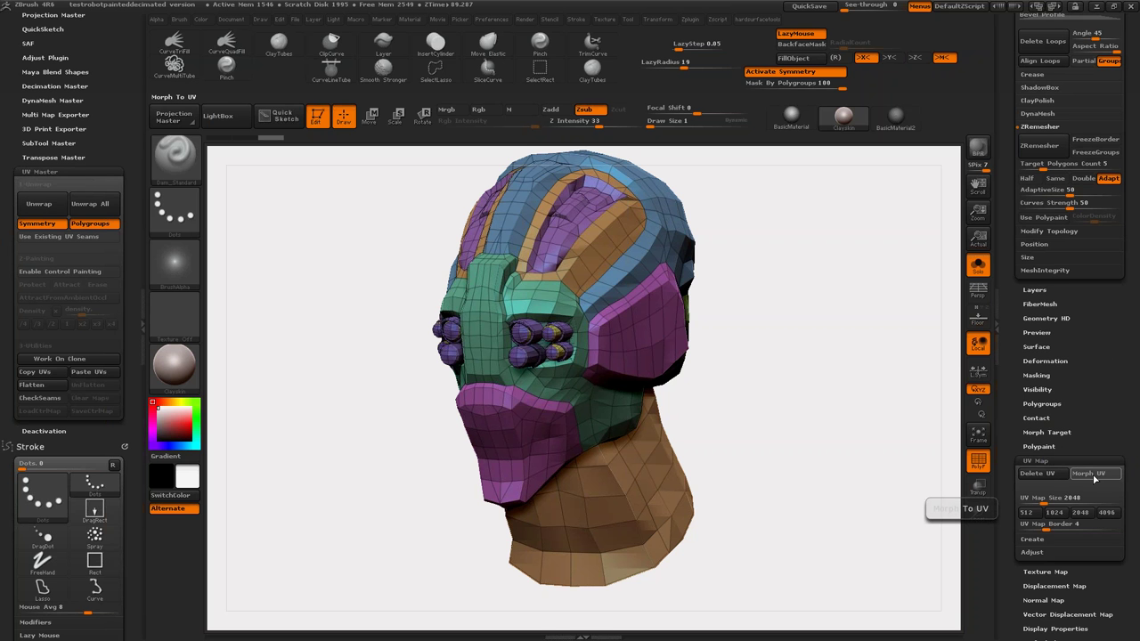
Step: Morph the head into its flat UV layout, reposition it, and minimise ZBrush
left_click(1095, 476)
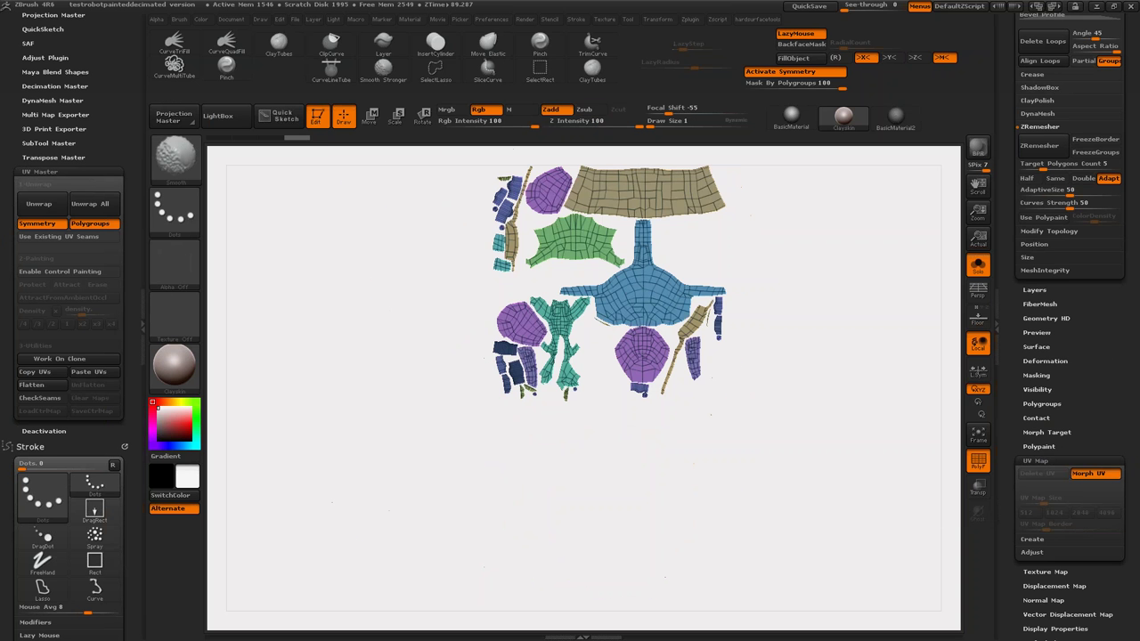
mouse_move(837, 274)
left_mouse_down("alt")
mouse_move(852, 324)
mouse_move(816, 332)
mouse_move(856, 314)
mouse_move(1097, 7)
left_mouse_up("alt")
left_click(1096, 7)
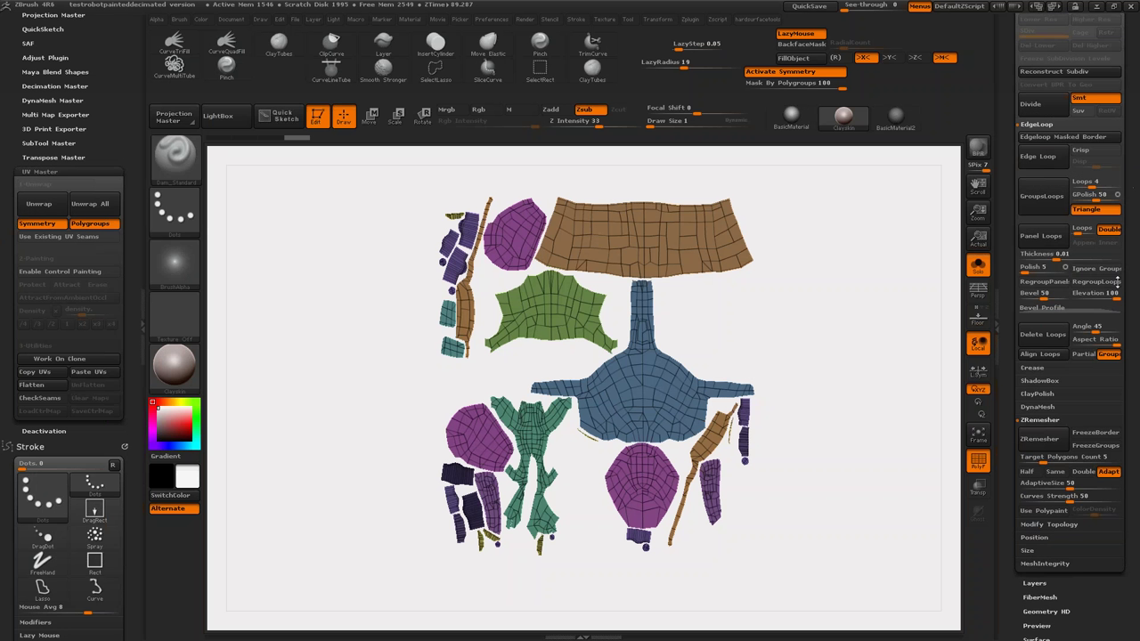
Step: Back in ZBrush, select the Headretopoed subtool in the SubTool list
left_click_drag(1133, 172, 1105, 273)
left_click(1105, 209)
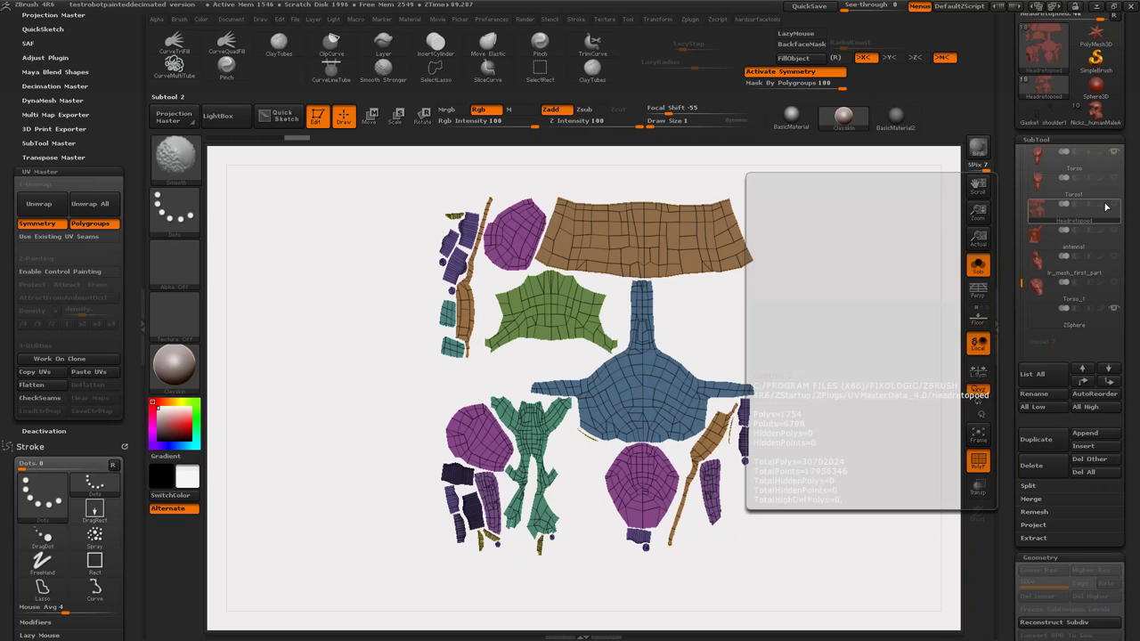
Step: Turn off Morph UV and Solo so the 3D head shows on the full robot
scroll(1104, 311, "down", 10)
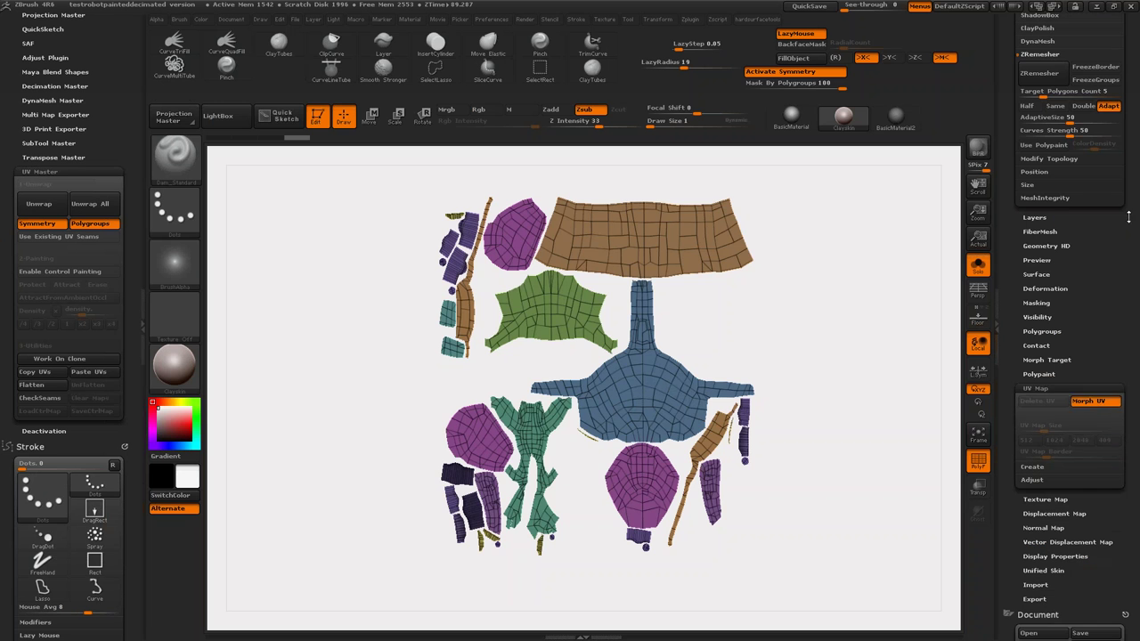
left_click(1101, 407)
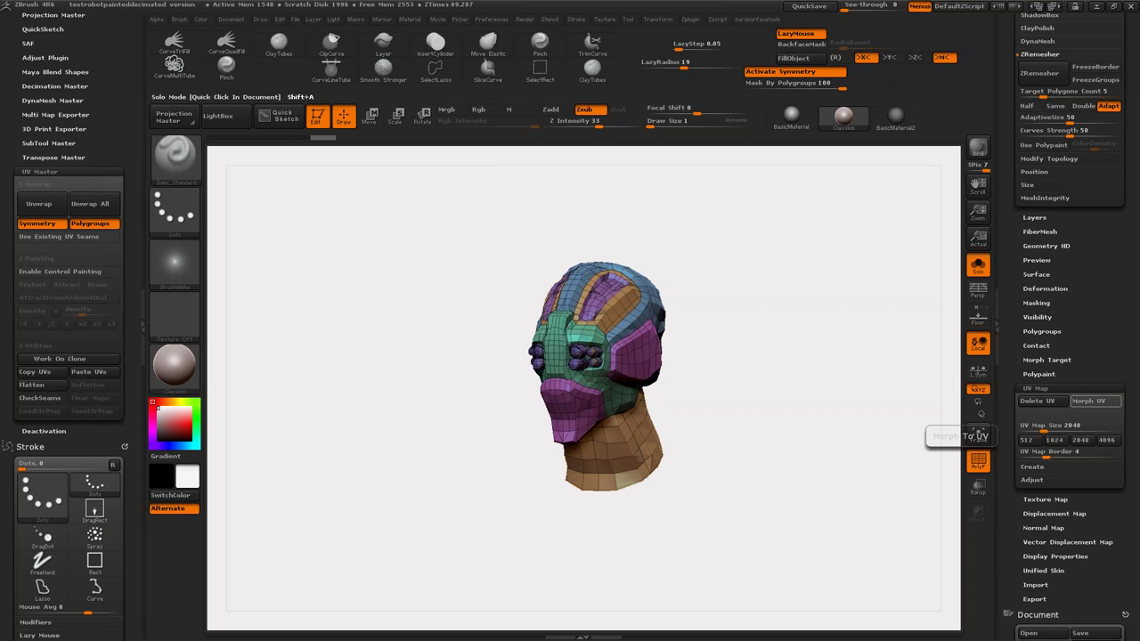
left_click(813, 403)
left_click_drag(813, 402, 845, 383)
scroll(1103, 445, "up", 5)
scroll(1103, 445, "up", 1)
scroll(1108, 436, "up", 3)
scroll(1115, 429, "up", 3)
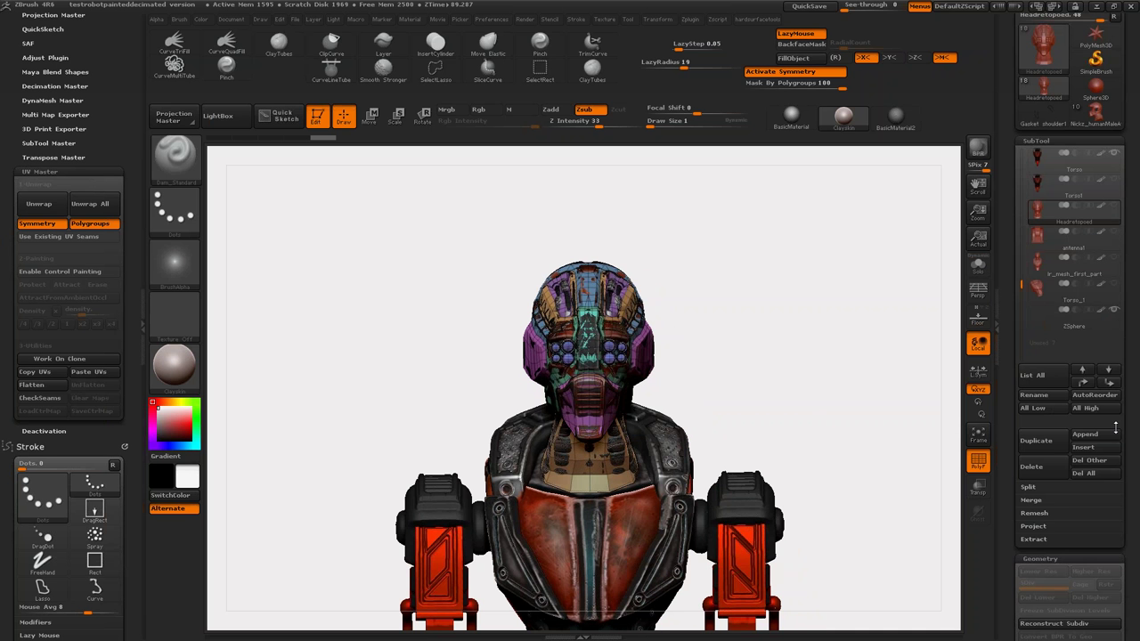
scroll(1114, 429, "up", 3)
Step: Select Torso1, then the HEadHR3 helmet, and solo the helmet
left_click(1069, 294)
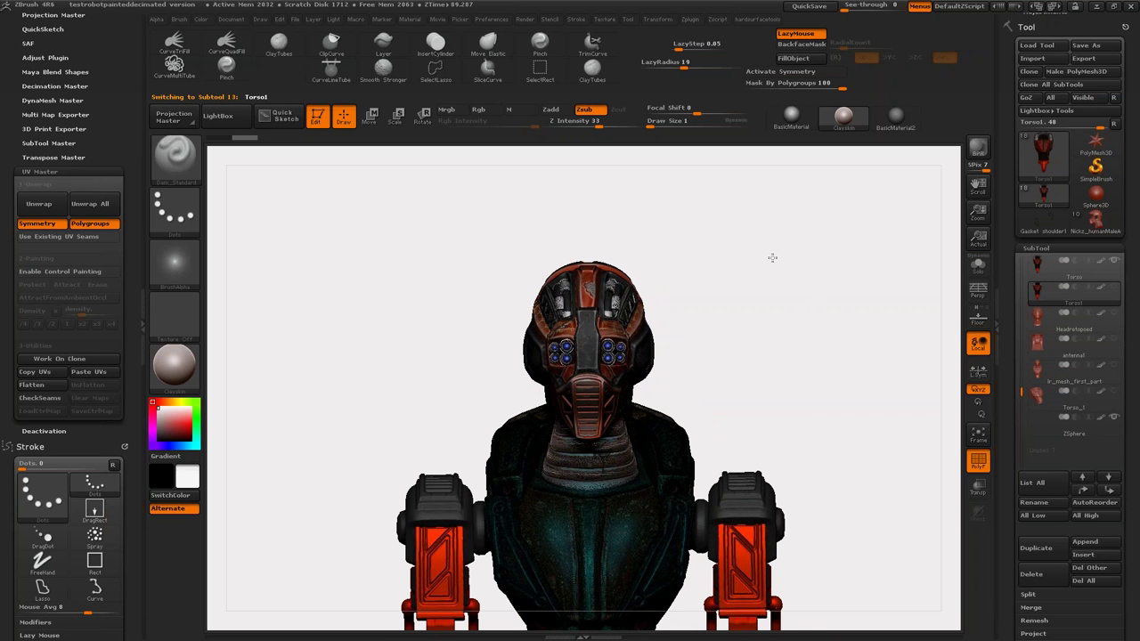
mouse_move(772, 257)
left_mouse_down()
mouse_move(804, 267)
mouse_move(830, 333)
mouse_move(718, 352)
left_mouse_up()
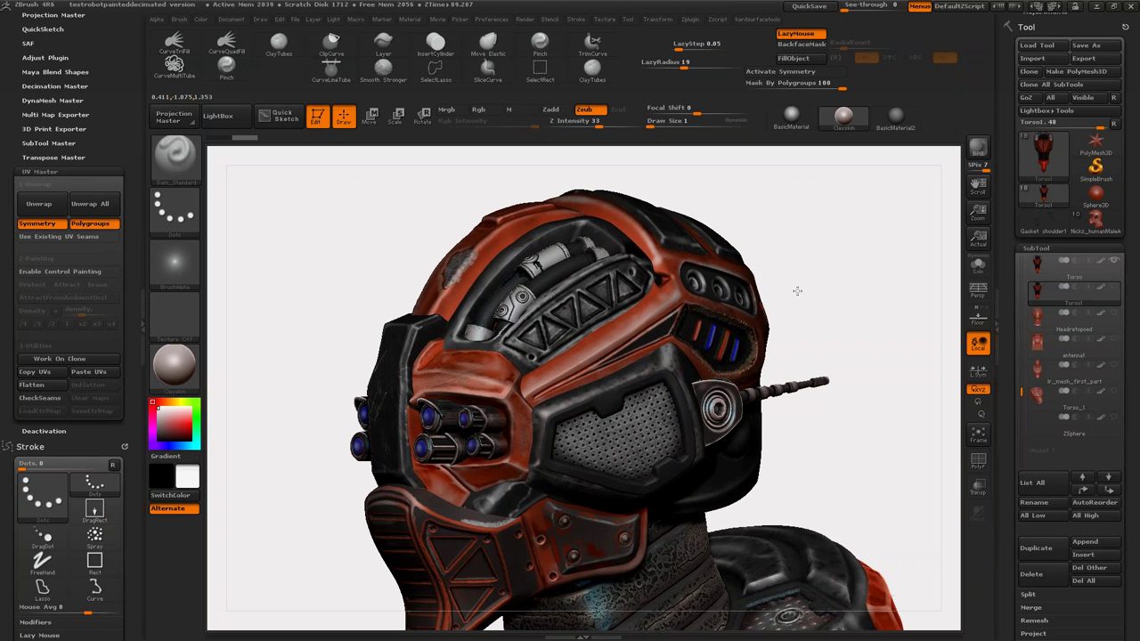
left_click_drag(796, 291, 653, 329)
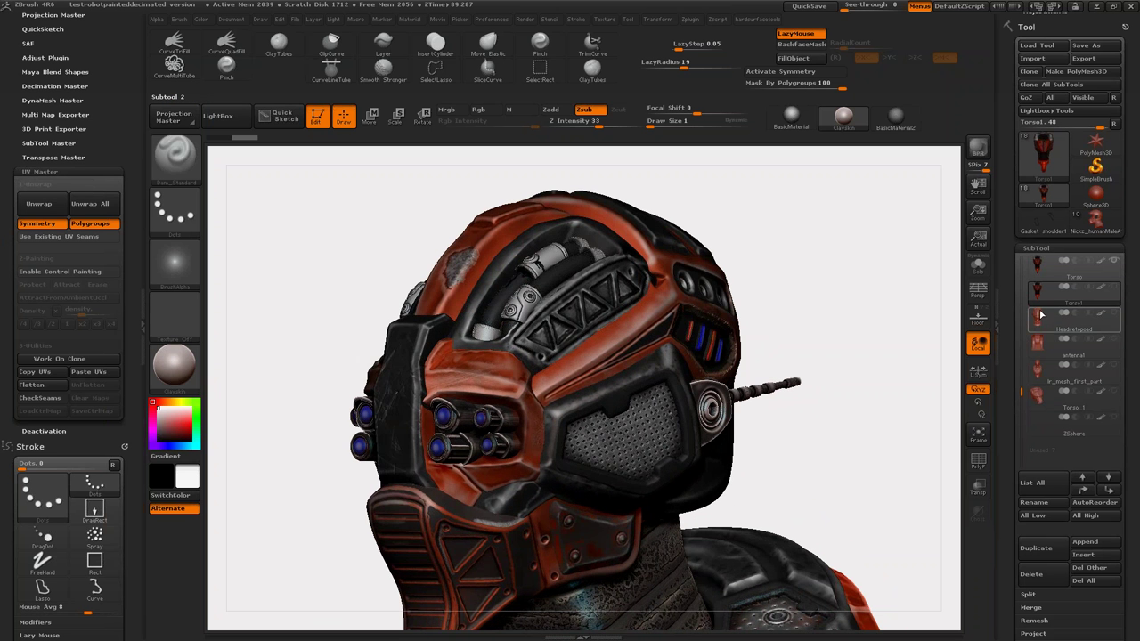
left_click(653, 328, "alt")
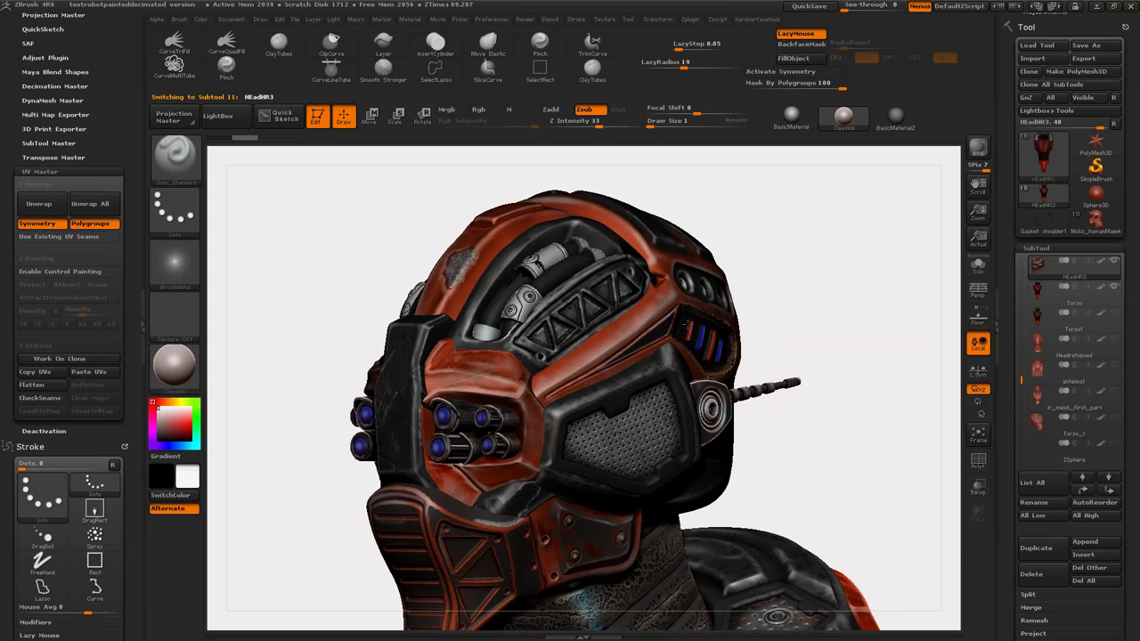
key("ctrl+shift+s")
Step: Toggle the polygroup wireframe on and off, then frame the helmet in the canvas
left_click_drag(794, 318, 806, 315)
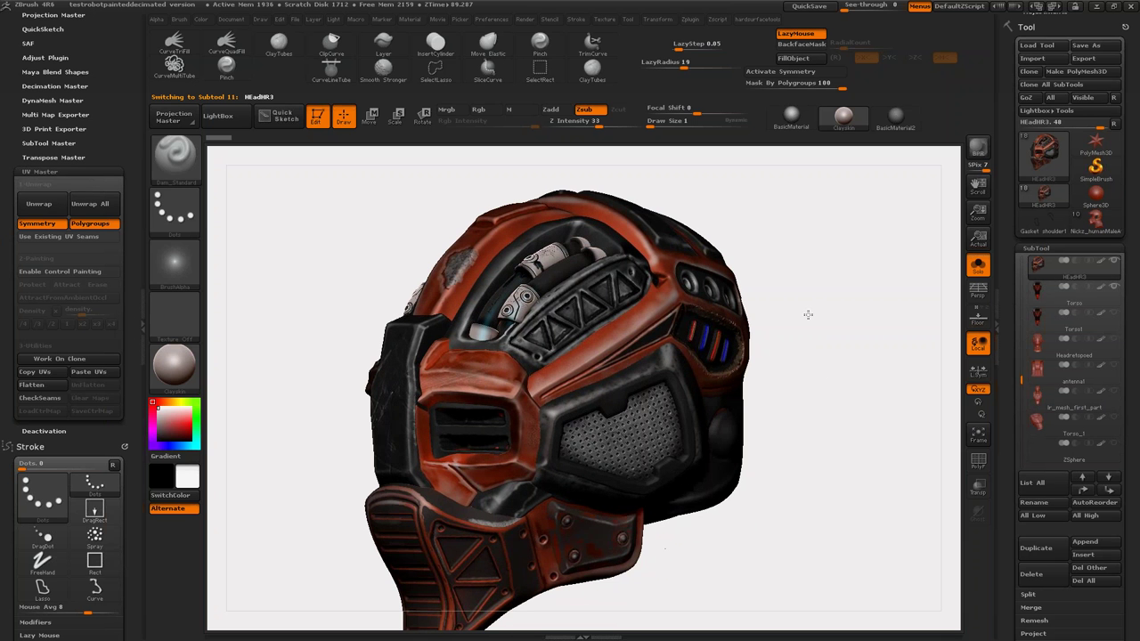
key("shift+f")
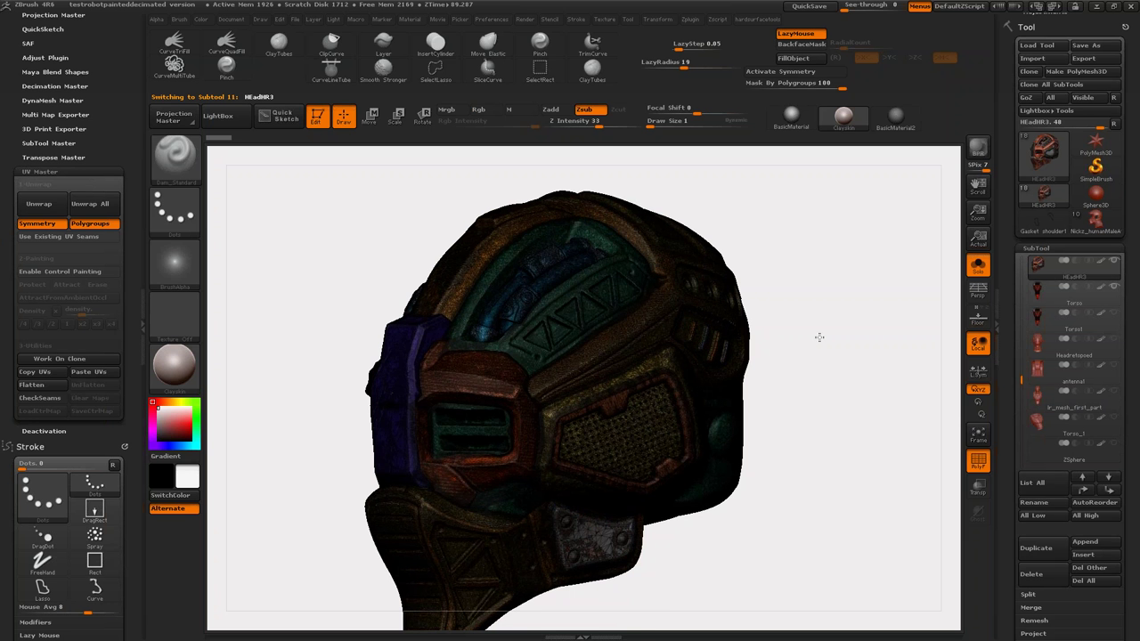
scroll(819, 336, "up", 2)
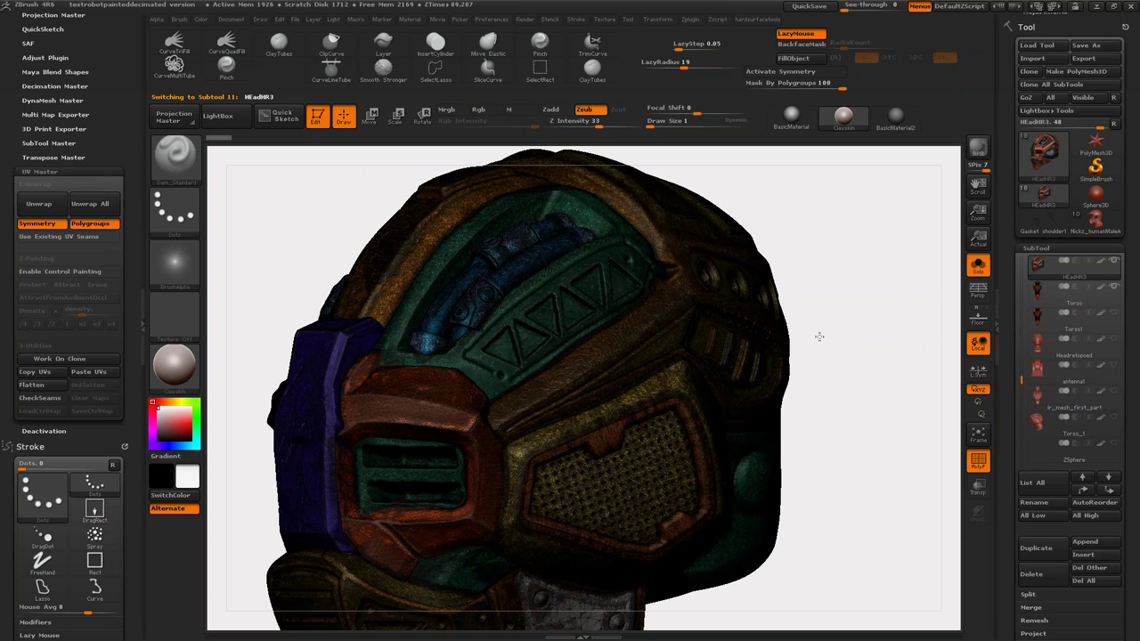
scroll(819, 337, "up", 1)
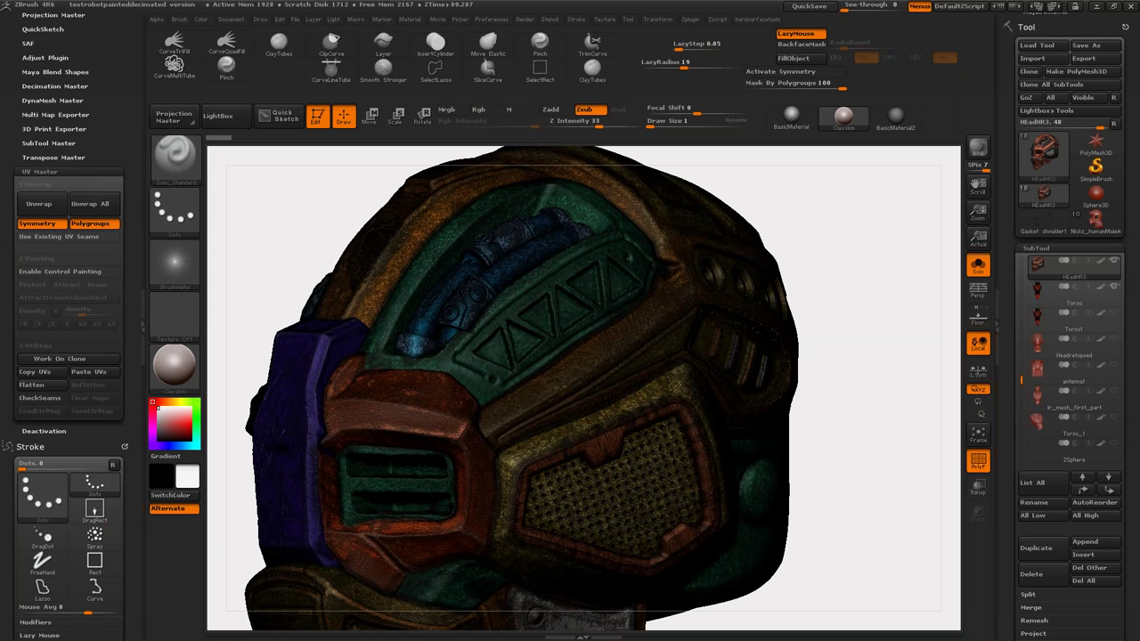
key("shift+f")
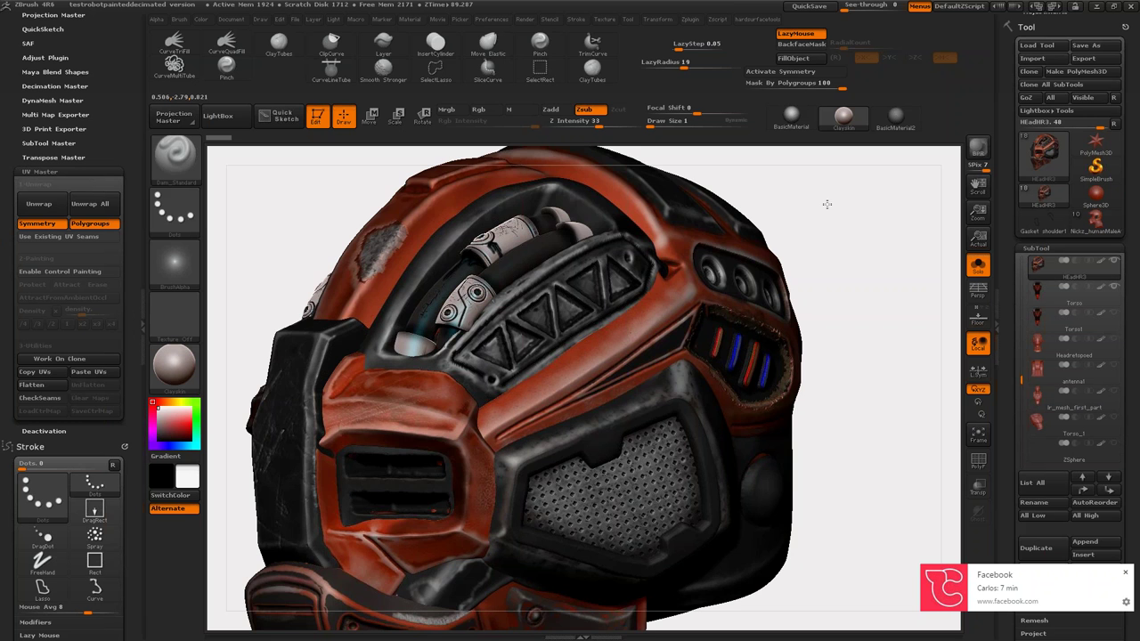
left_click_drag(826, 204, 847, 211)
key("f")
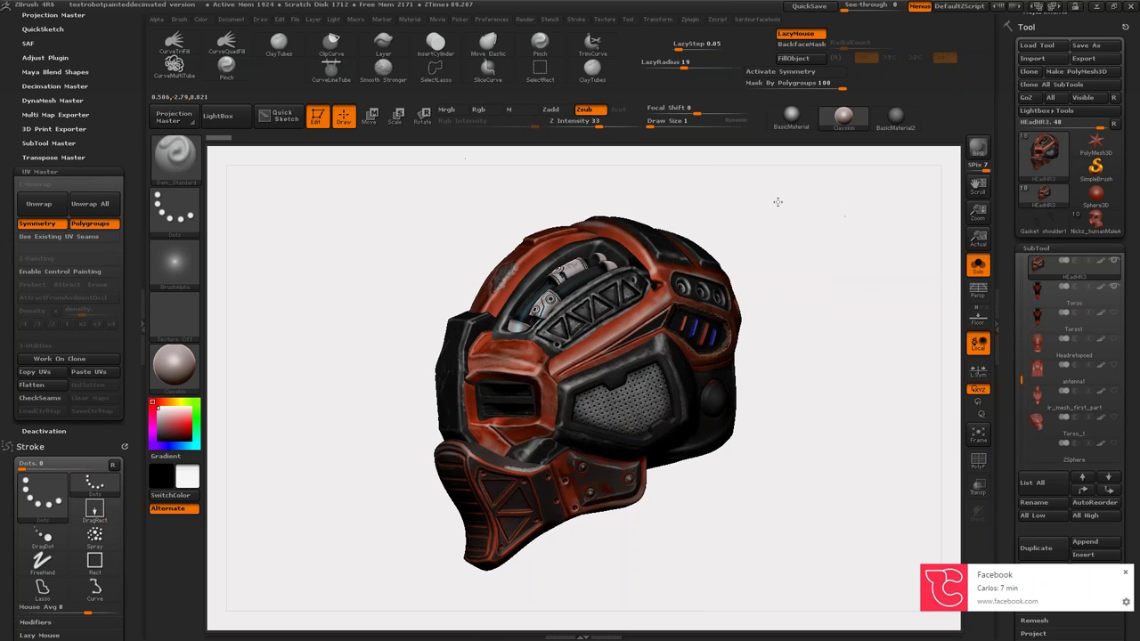
left_click(491, 19)
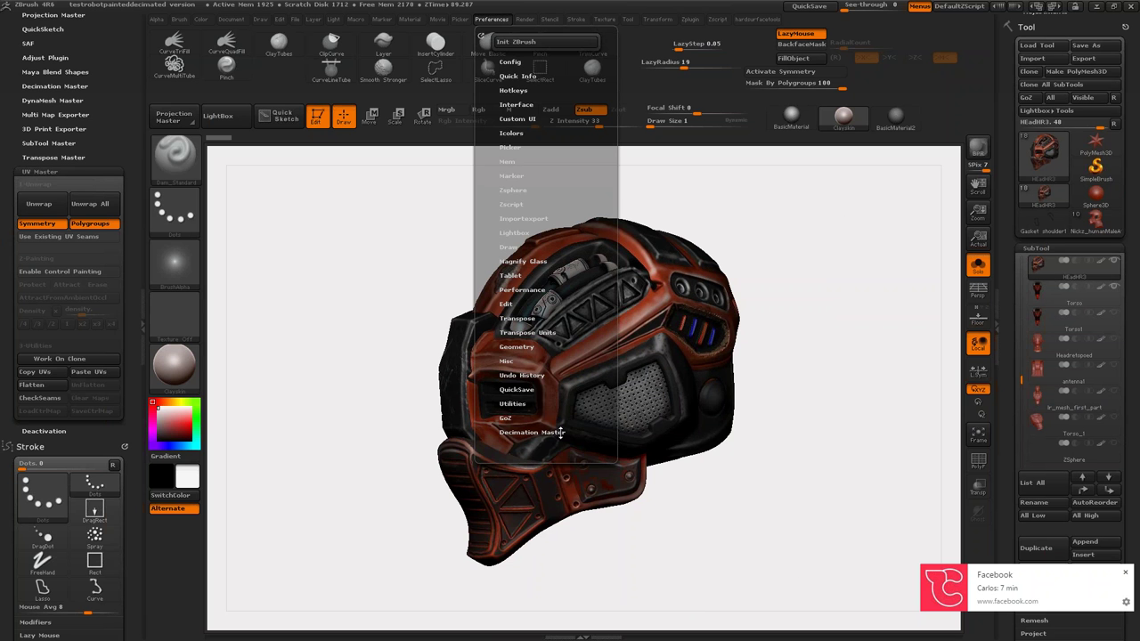
Step: Enable Keep Polypaint in the Decimation Master preferences, then orbit the helmet to the front
left_click(560, 432)
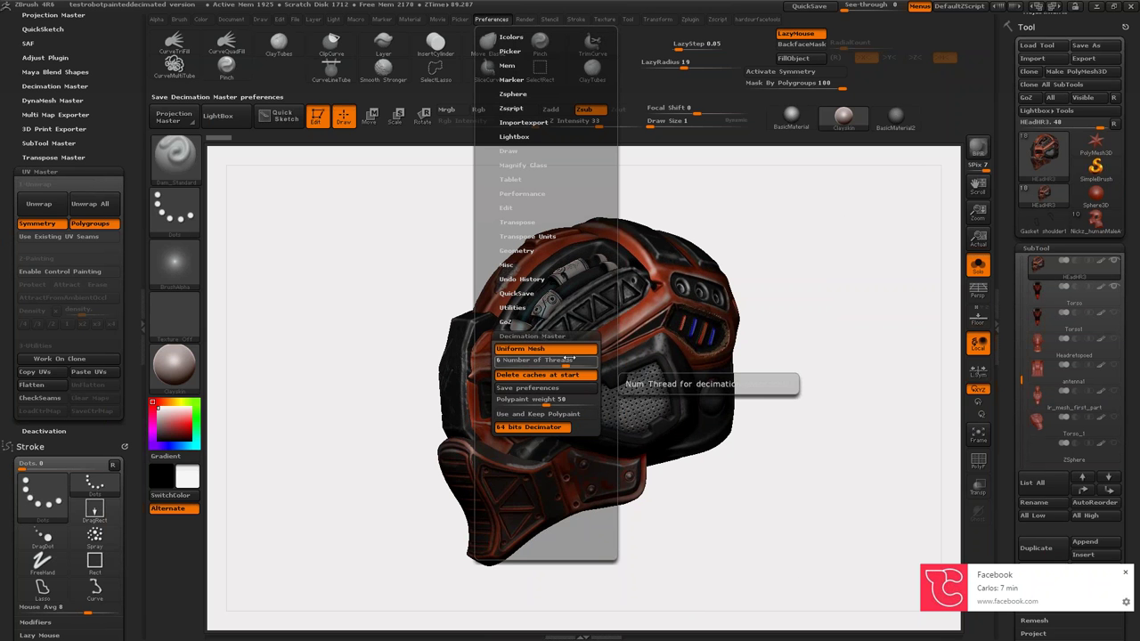
mouse_move(545, 348)
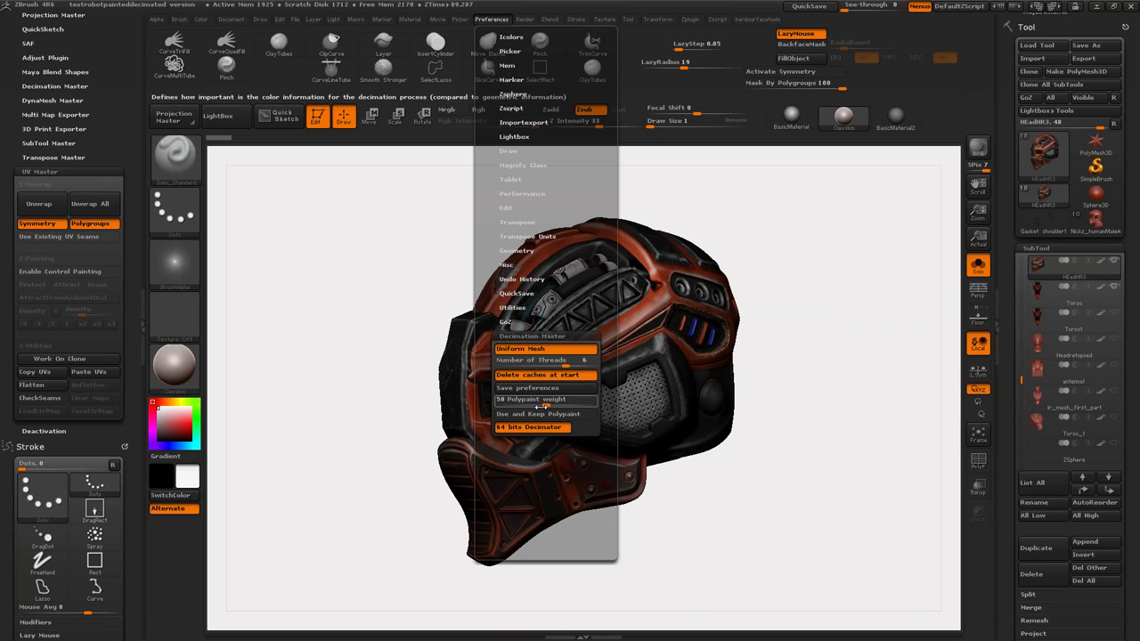
left_click(543, 415)
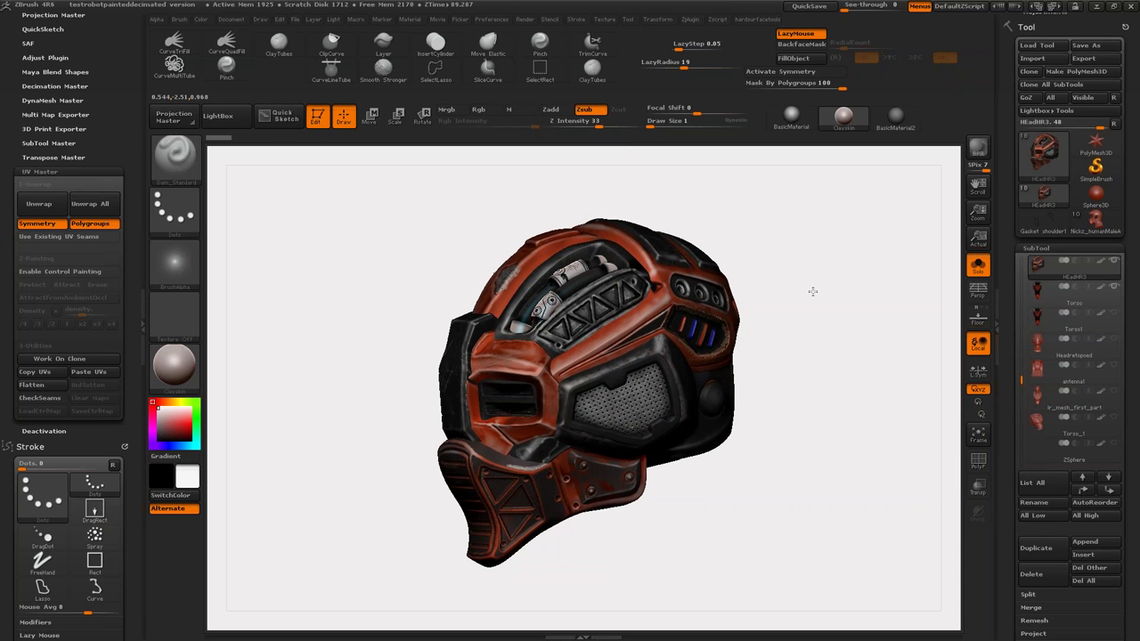
mouse_move(813, 288)
left_mouse_down("alt")
mouse_move(856, 324)
mouse_move(594, 282)
left_mouse_up("alt")
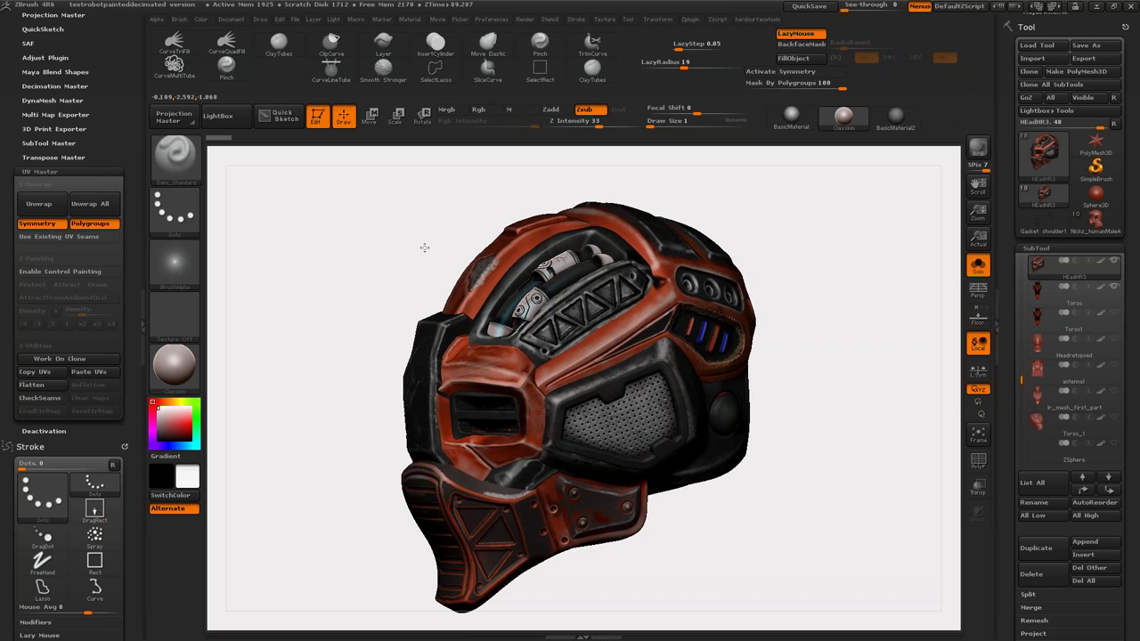
mouse_move(424, 247)
left_mouse_down()
mouse_move(401, 234)
mouse_move(407, 250)
mouse_move(785, 231)
mouse_move(896, 201)
mouse_move(876, 230)
mouse_move(845, 242)
mouse_move(944, 214)
left_mouse_up()
scroll(1091, 201, "up", 2)
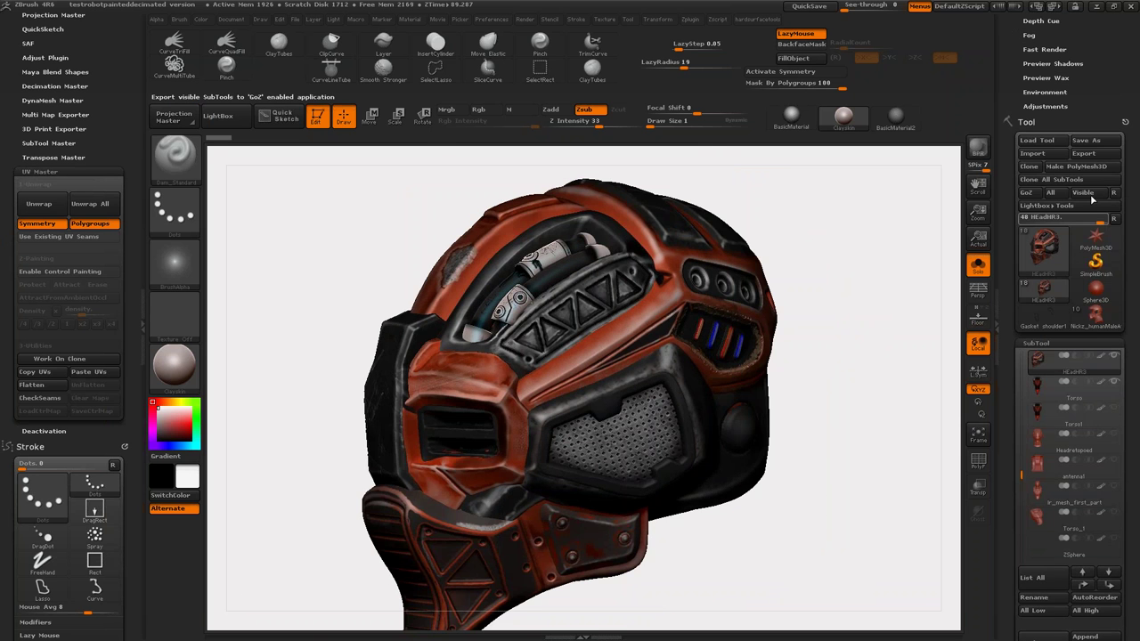
left_click(1082, 153)
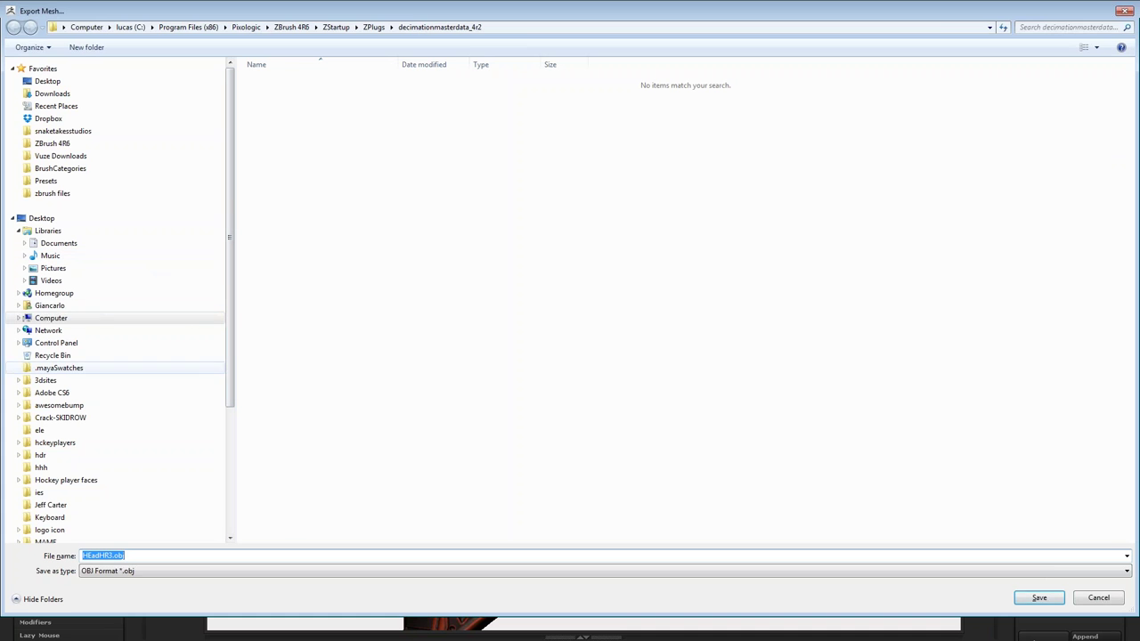
left_click(53, 321)
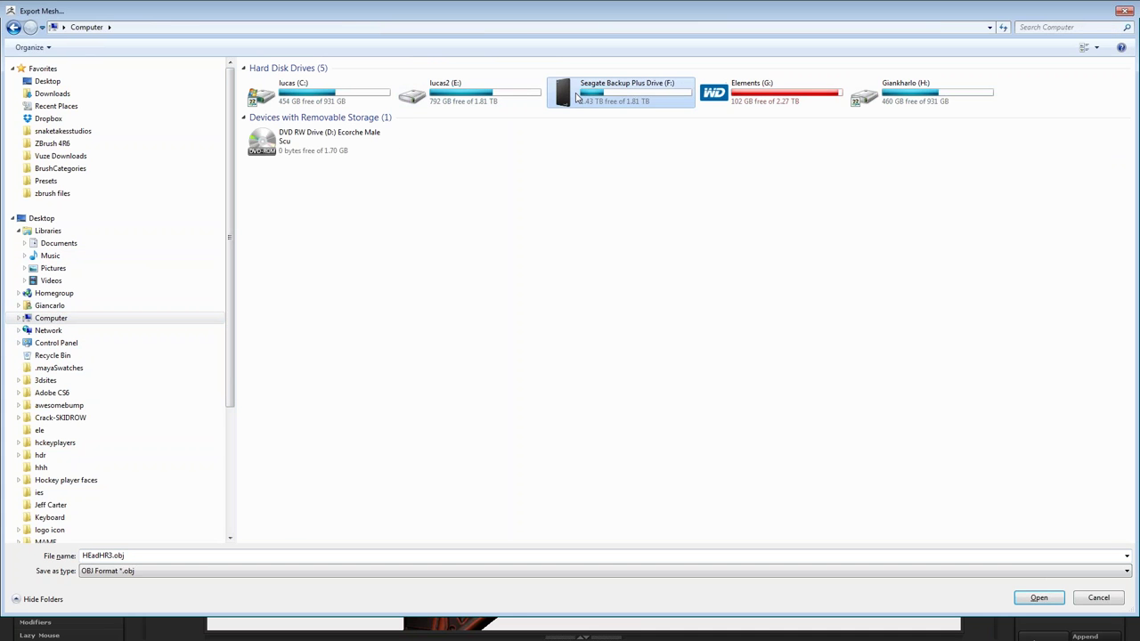
double_click(577, 97)
double_click(523, 89)
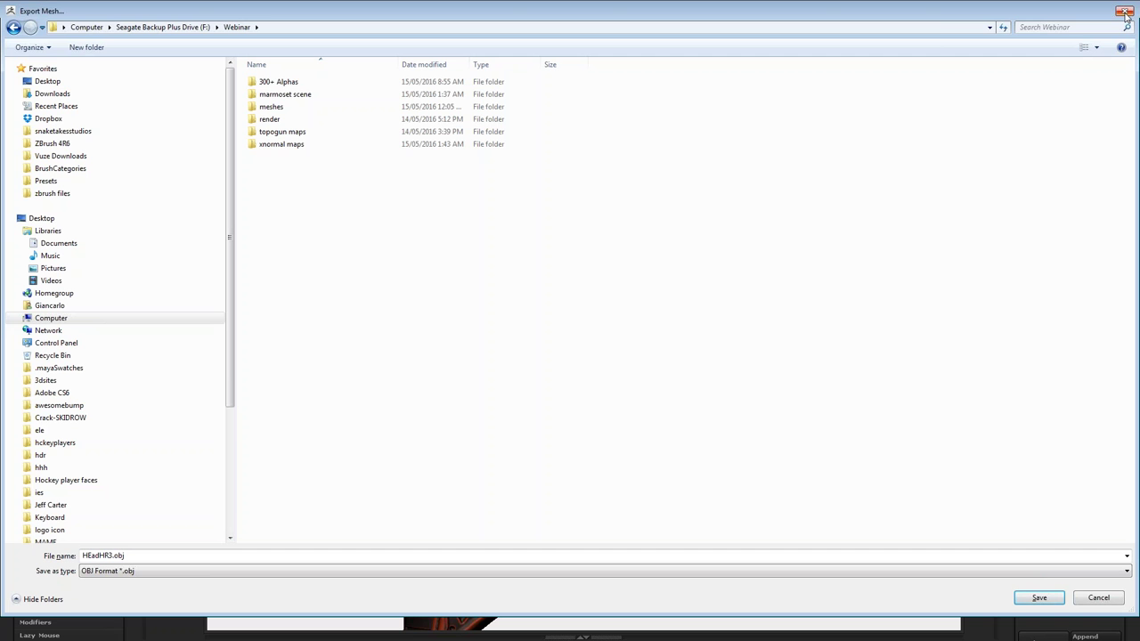
left_click(1125, 13)
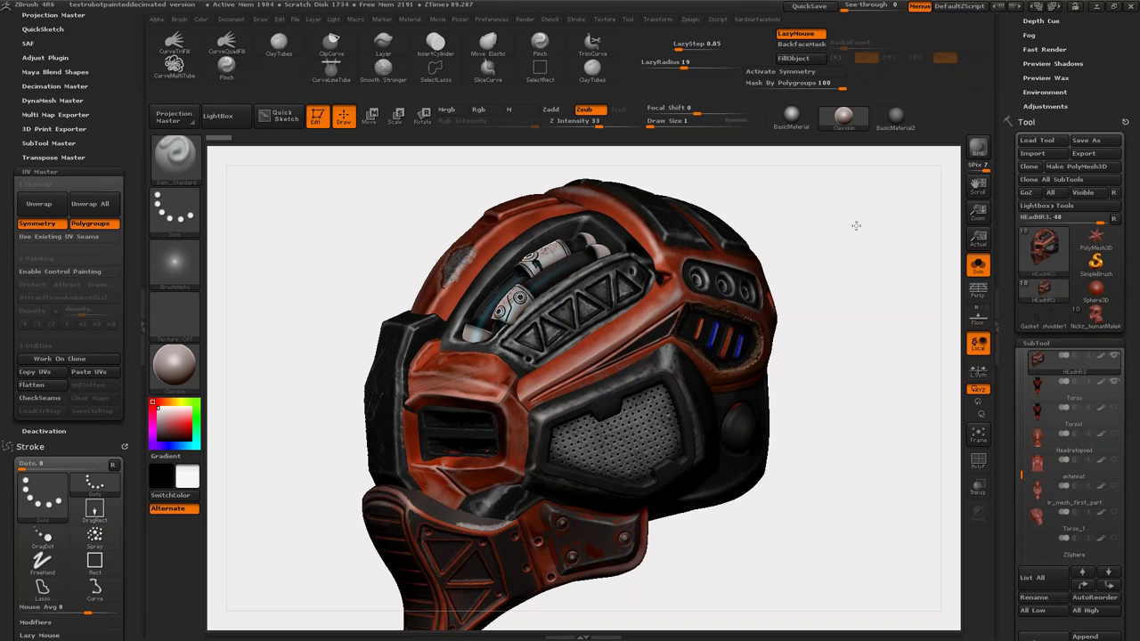
Step: Rotate the red helmet to face the front
mouse_move(856, 225)
left_mouse_down()
mouse_move(868, 225)
mouse_move(775, 233)
left_mouse_up()
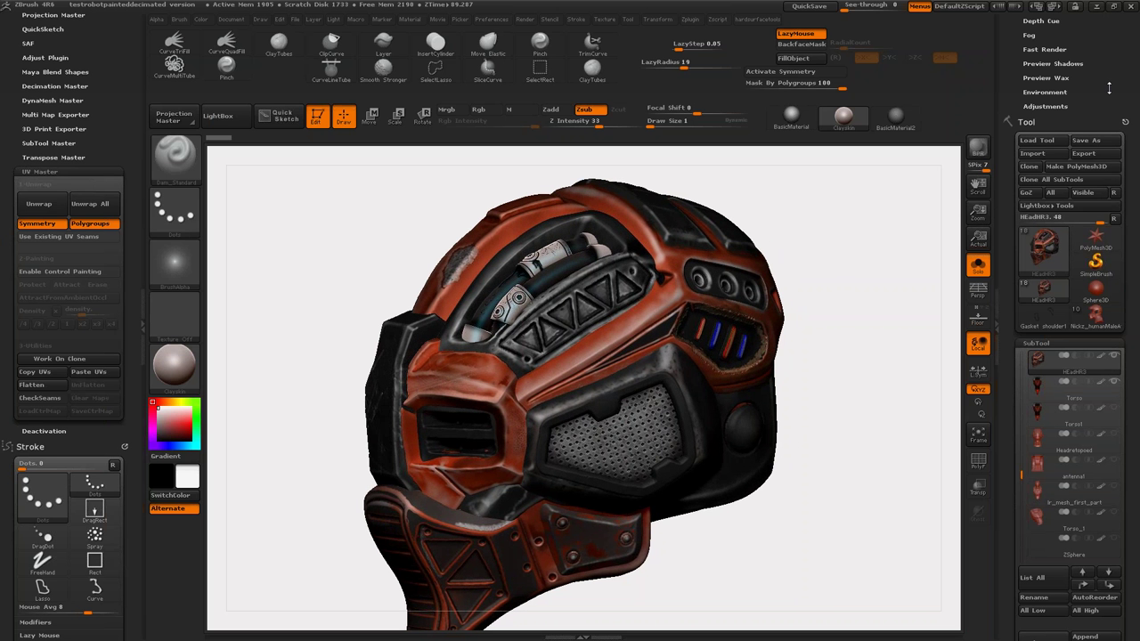
left_click_drag(1108, 95, 1108, 122)
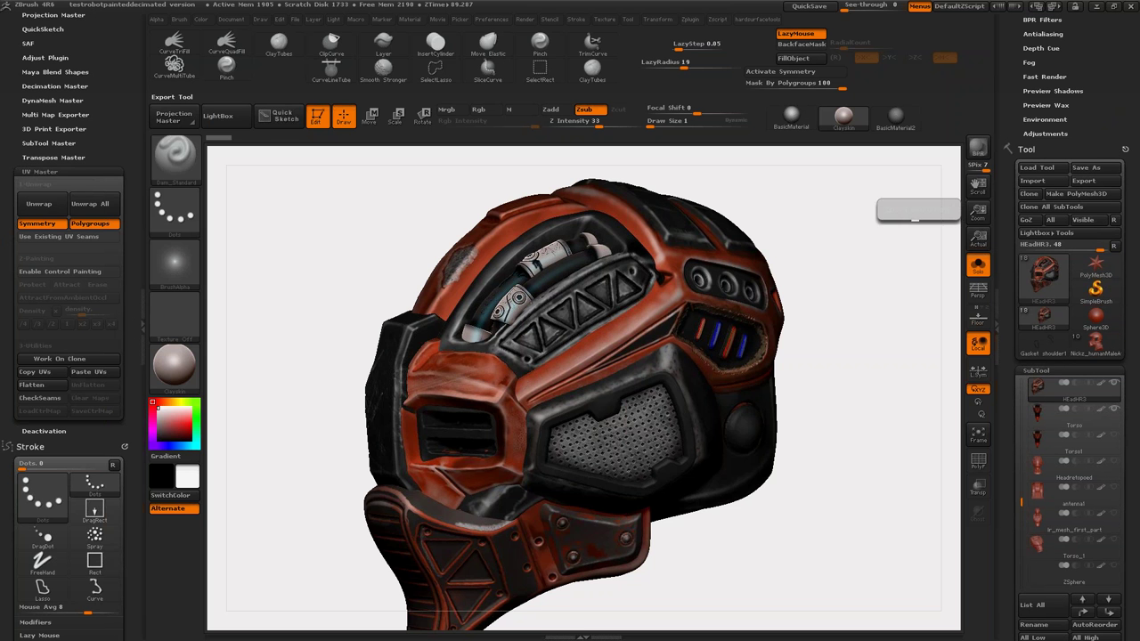
left_click_drag(849, 238, 875, 233)
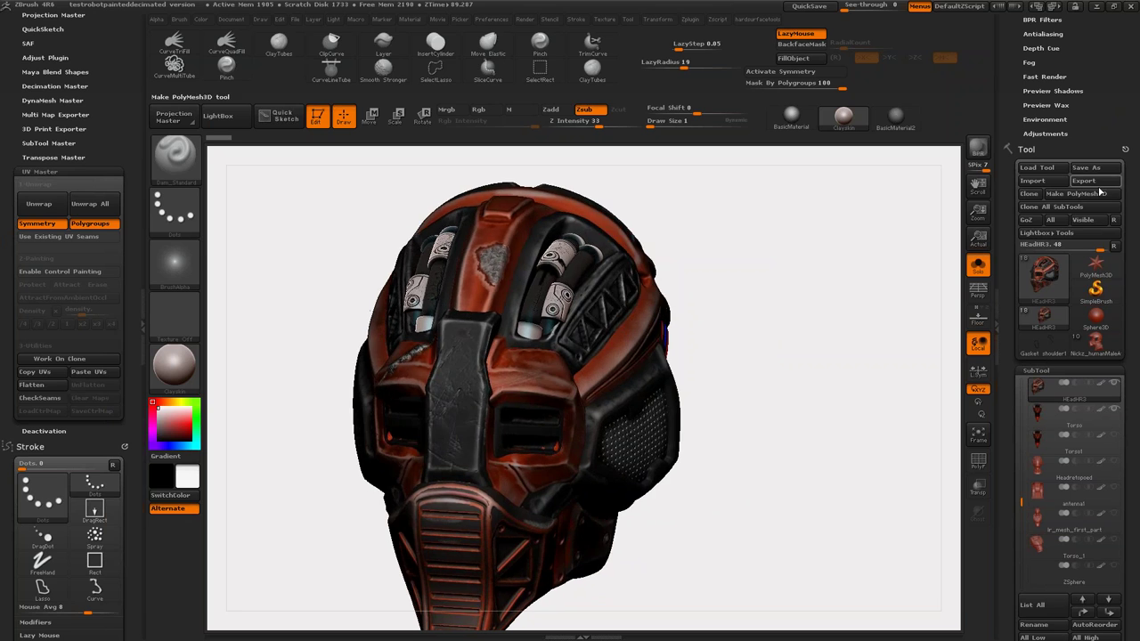
Step: Reopen Tool > Export, browse to the F:\Webinar folder, then close without exporting
left_click(1083, 180)
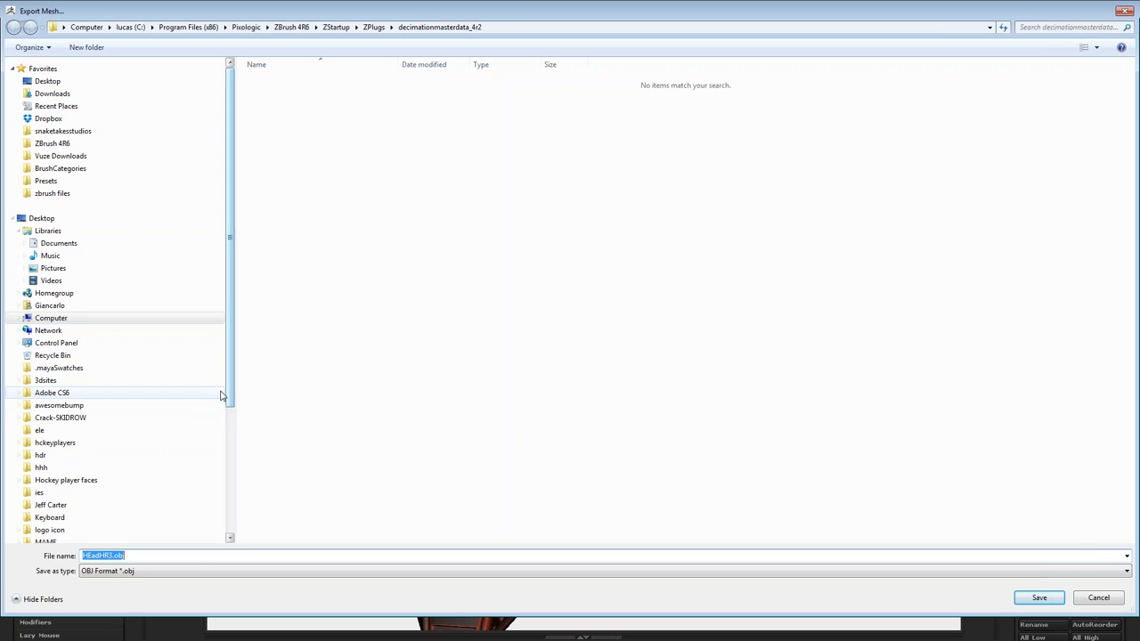
left_click(51, 318)
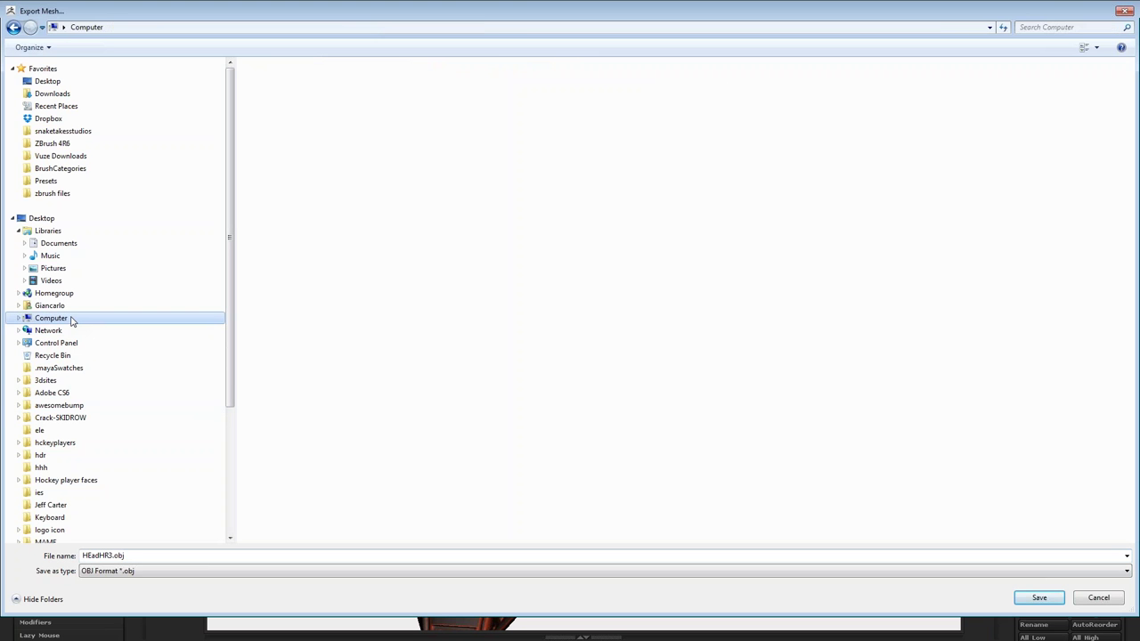
double_click(626, 89)
double_click(528, 94)
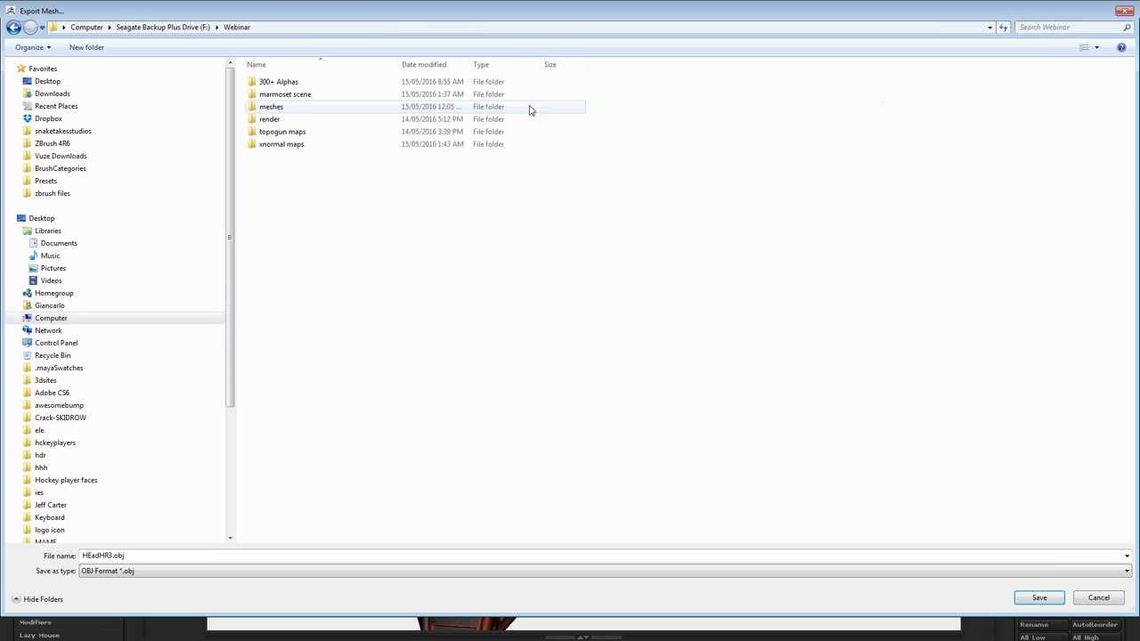
left_click(1125, 12)
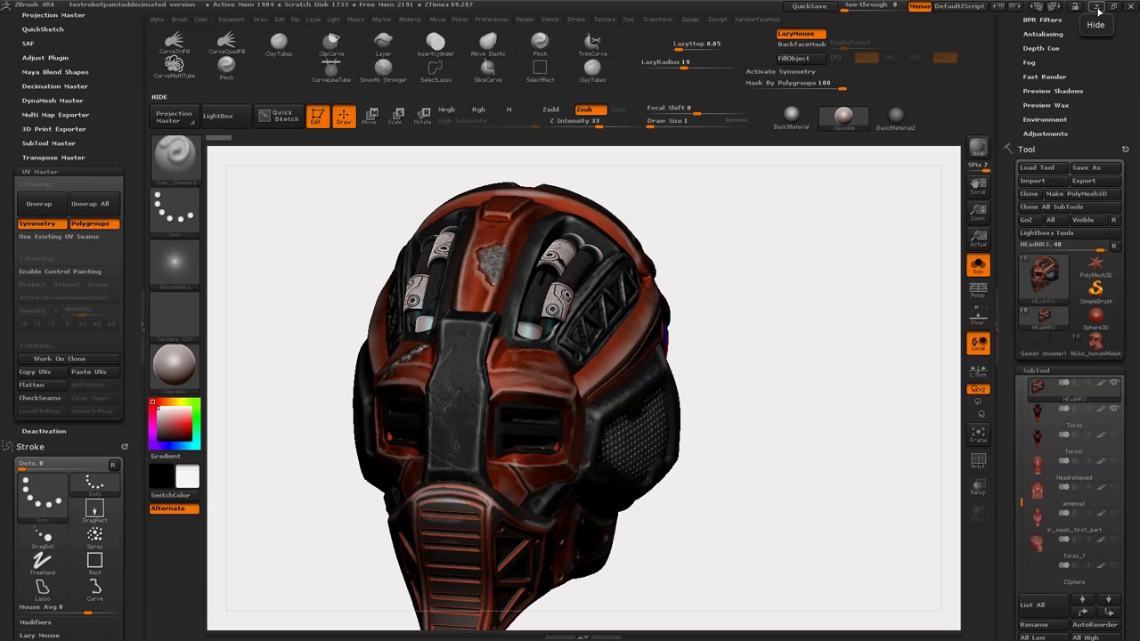
Step: Minimise ZBrush, the UV Texture Editor and Maya to reveal the desktop
left_click(1098, 7)
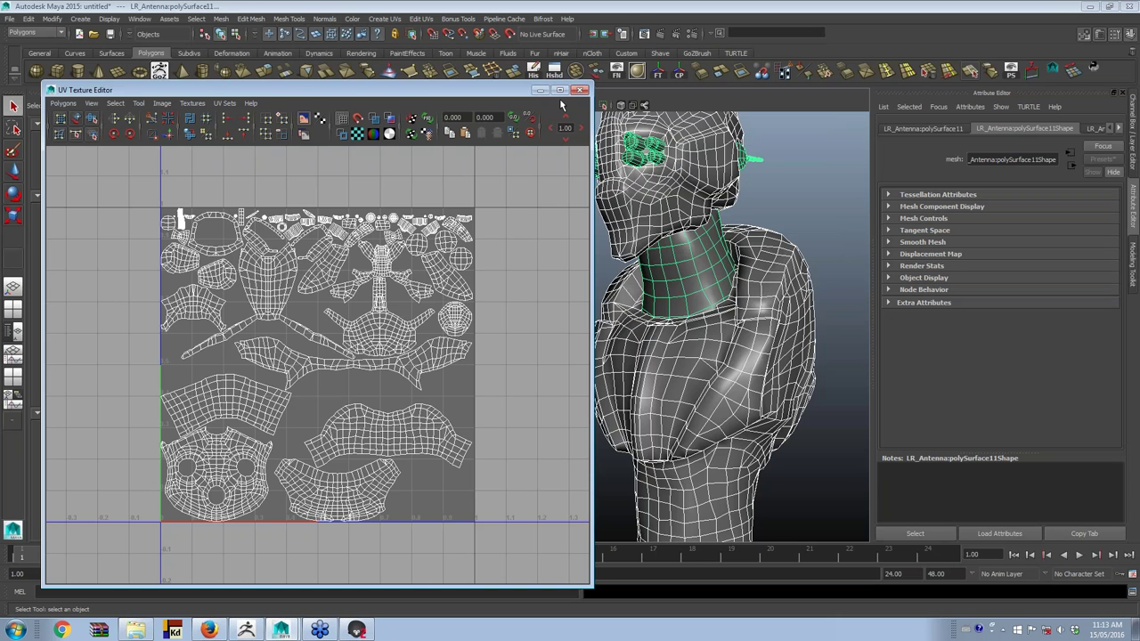
left_click(539, 90)
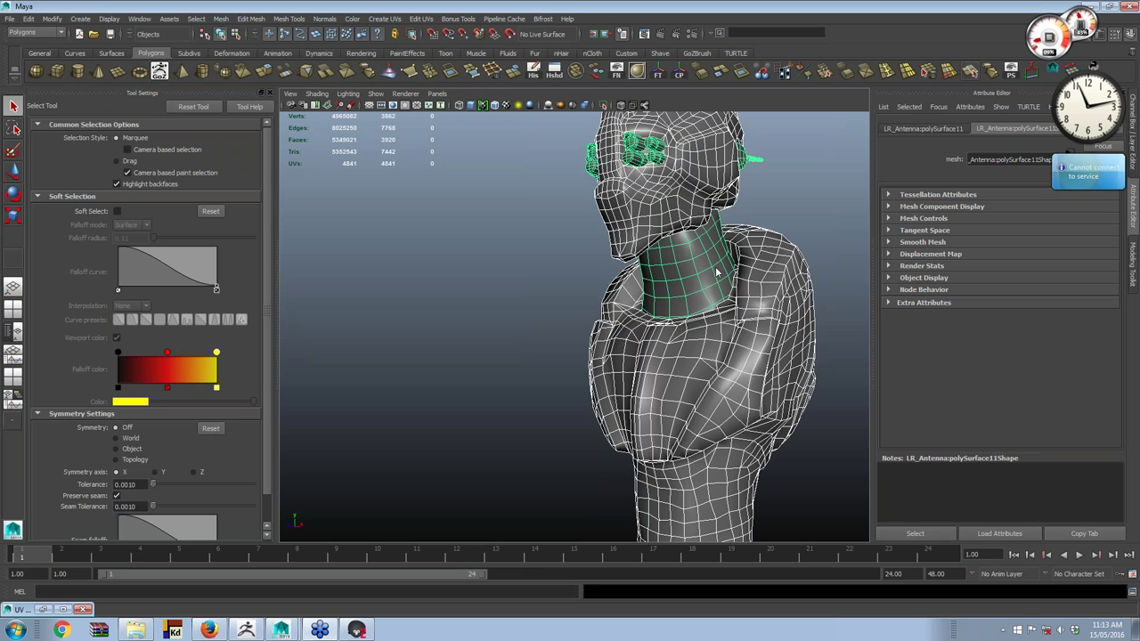
key("super+d")
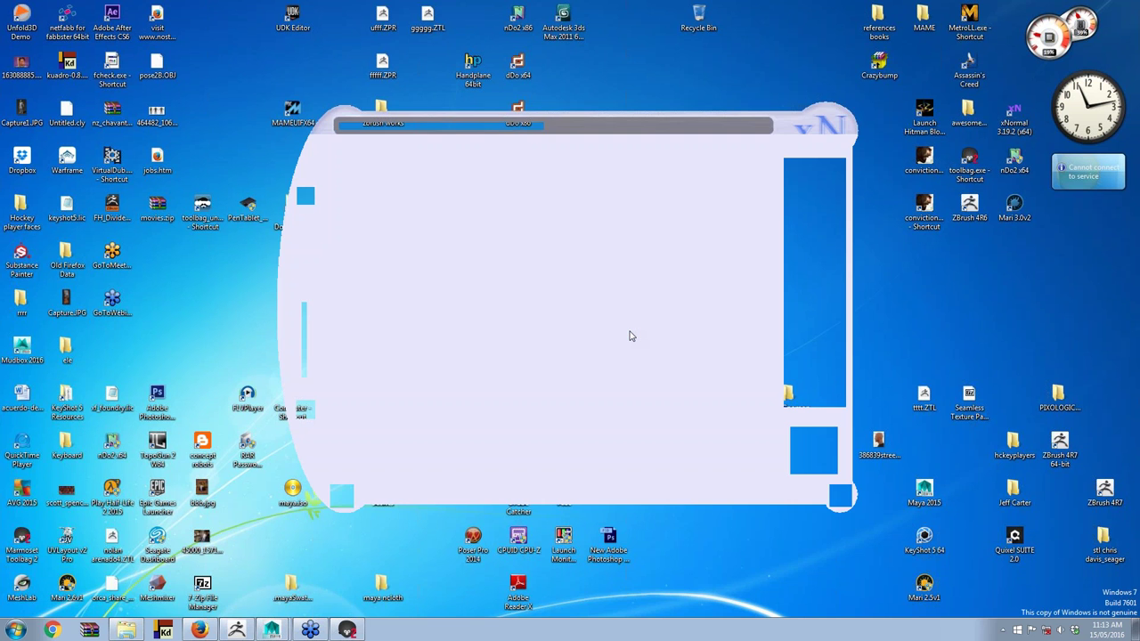
Step: Remove the three old meshes from xNormal's high definition mesh list
left_click_drag(827, 126, 863, 97)
left_click(857, 150)
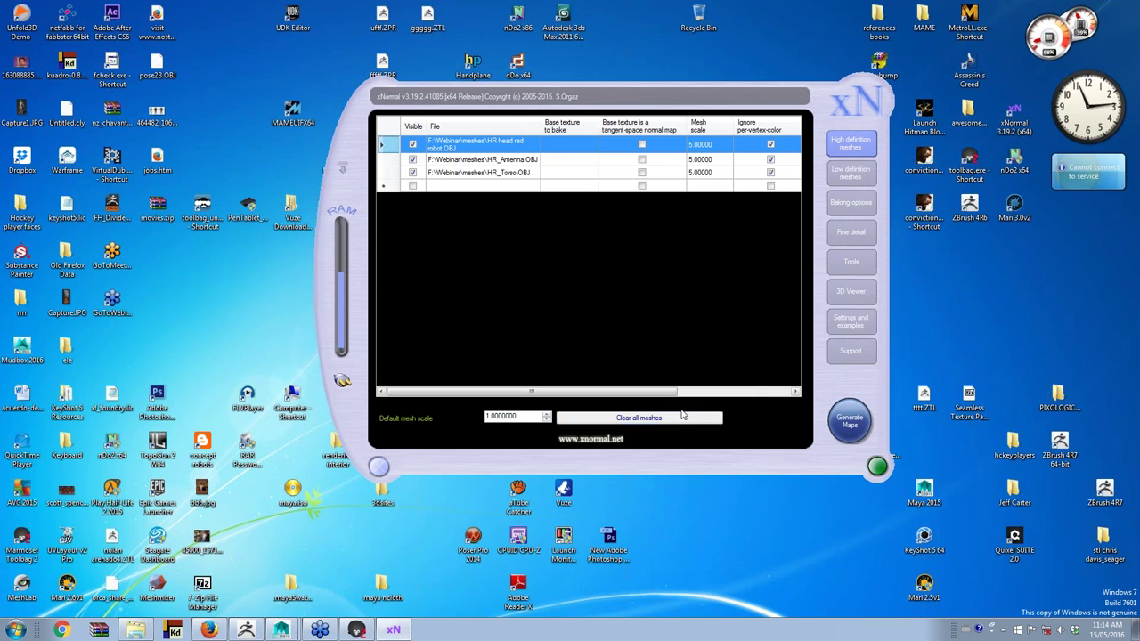
left_click(643, 421)
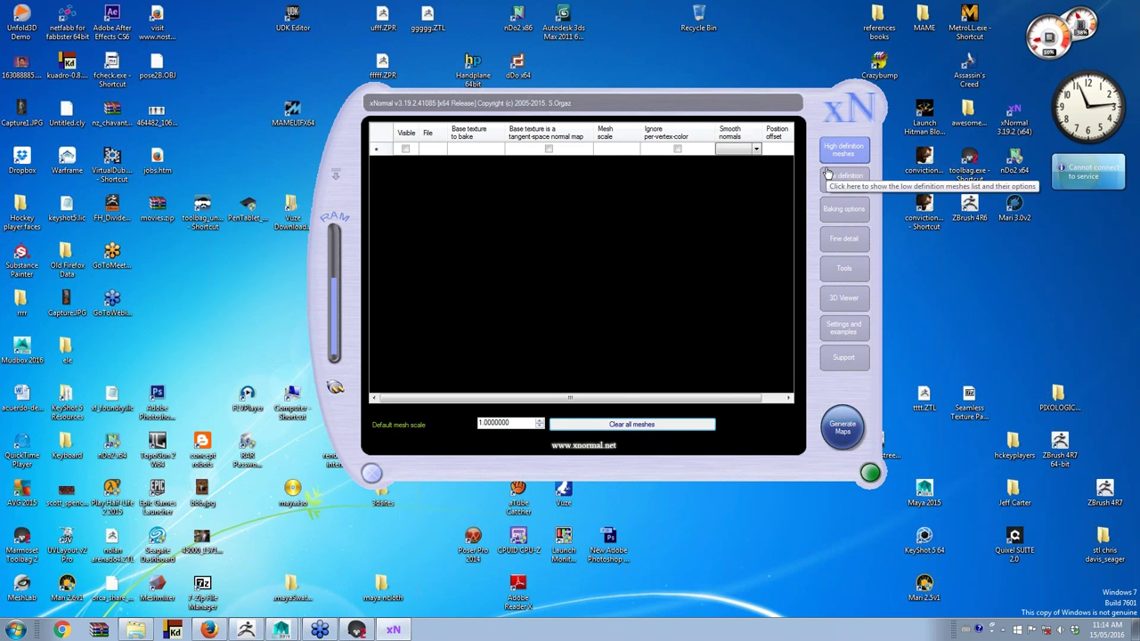
left_click(852, 159)
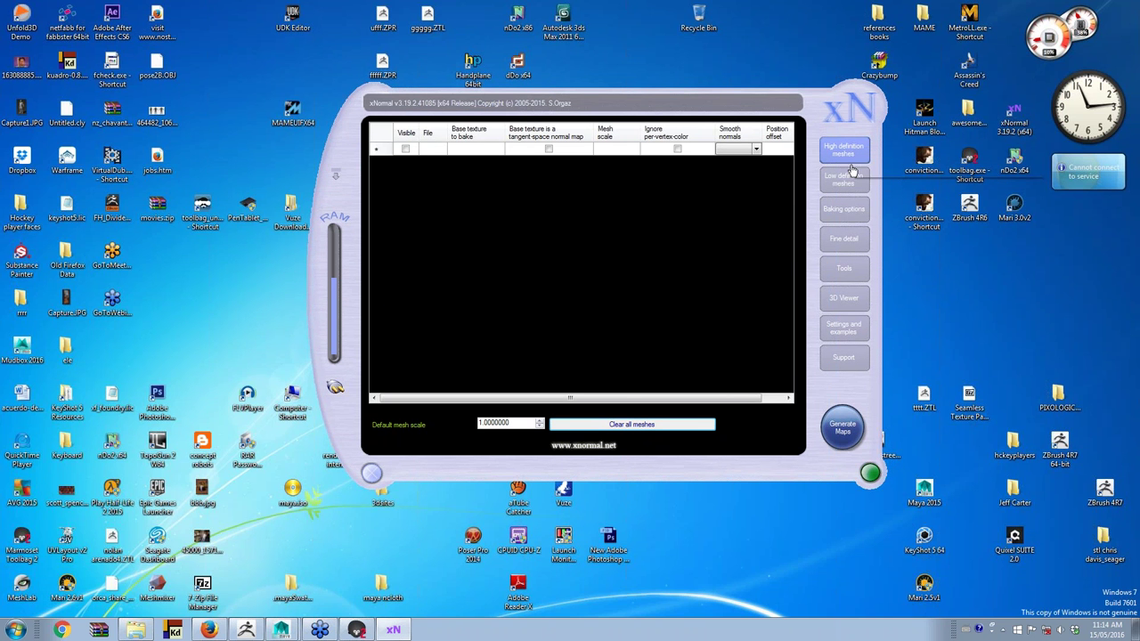
Step: Add HR head red robot.OBJ from the Webinar meshes folder as the high-poly mesh, then clear the low definition list
right_click(484, 153)
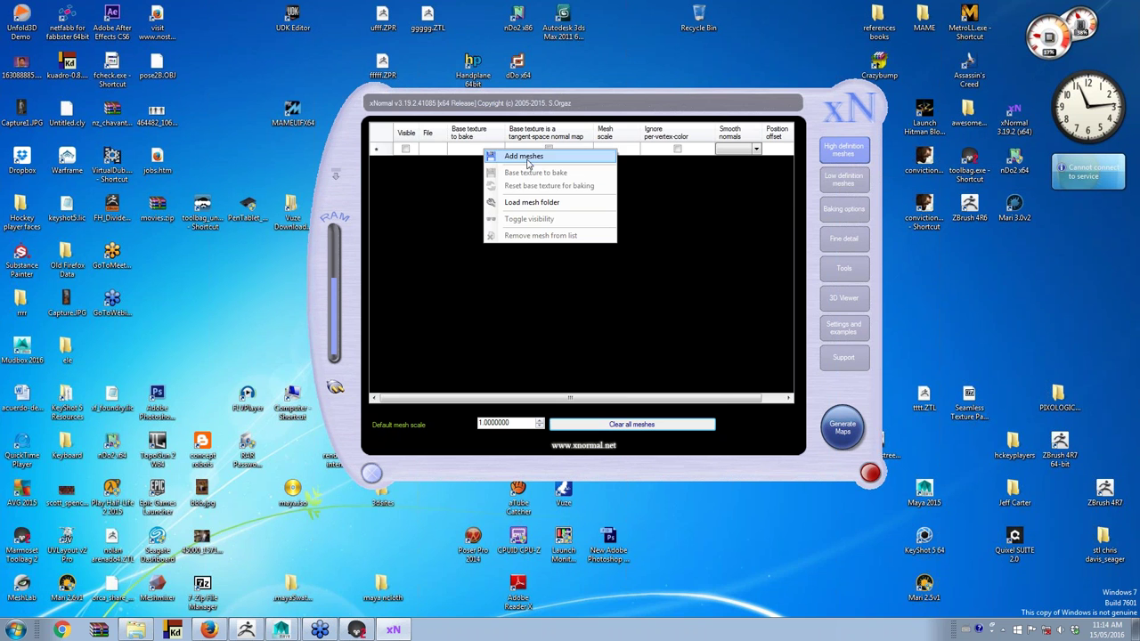
left_click(495, 156)
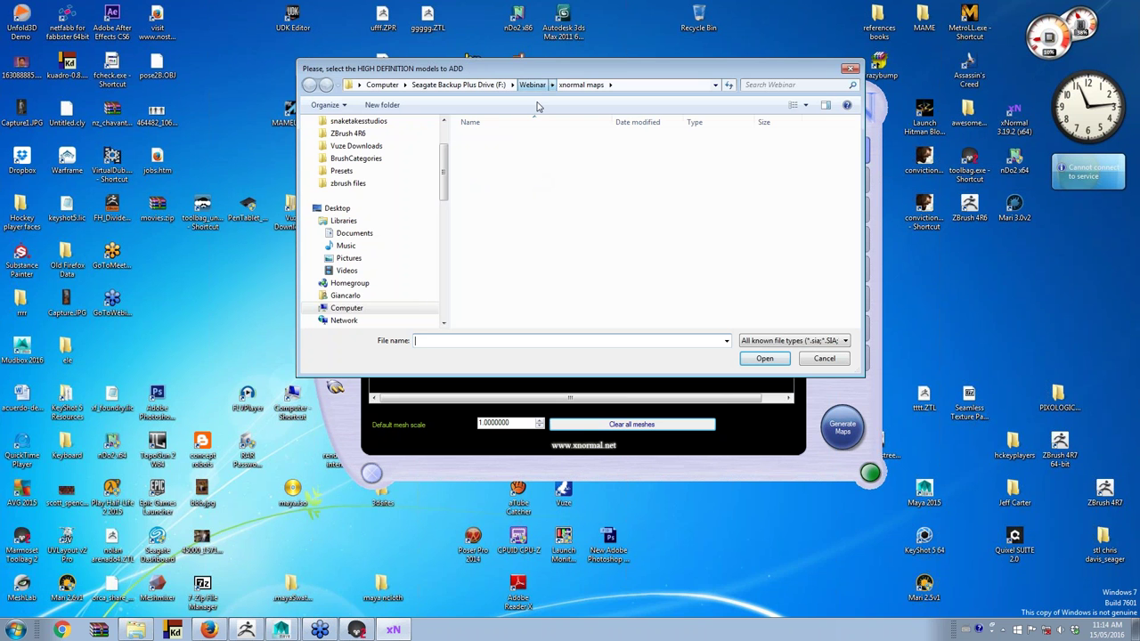
left_click(532, 84)
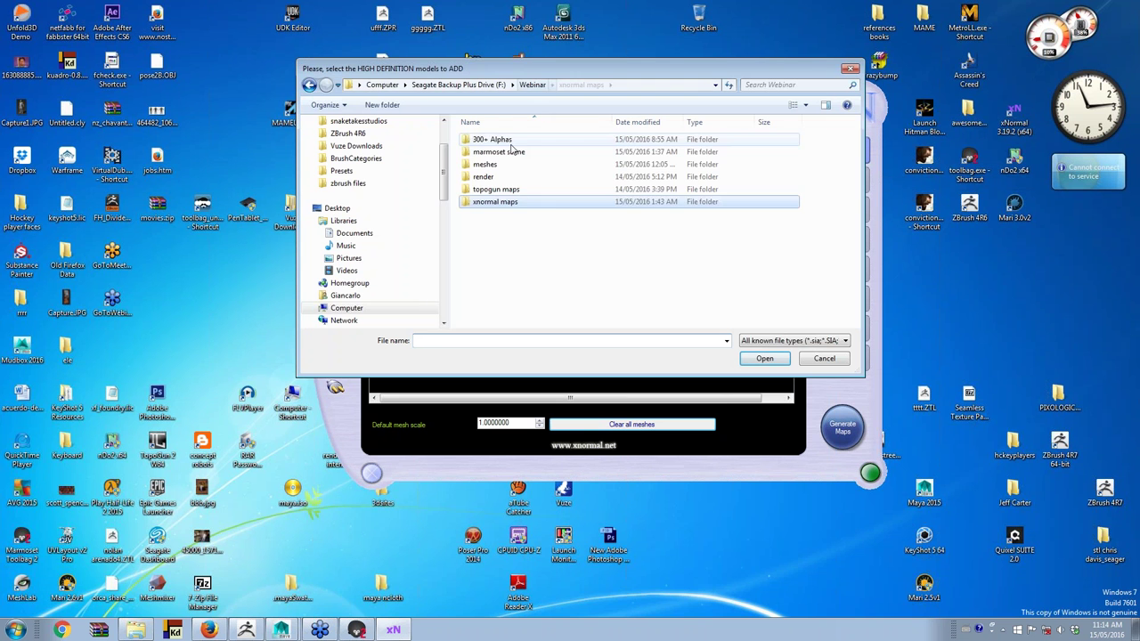
double_click(495, 165)
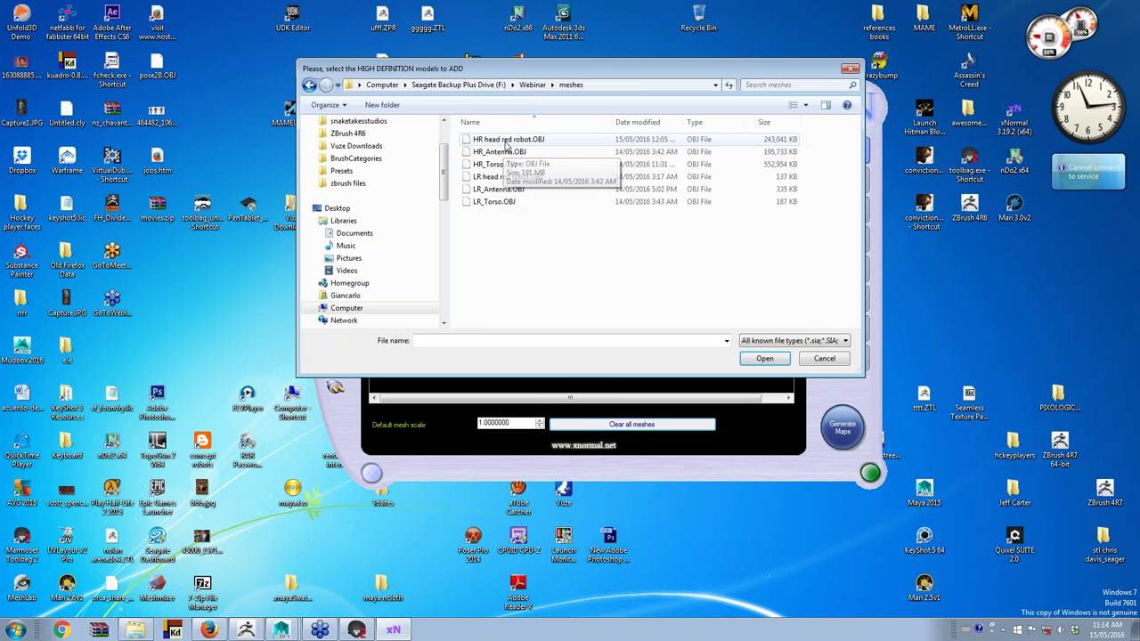
left_click(504, 141)
double_click(501, 142)
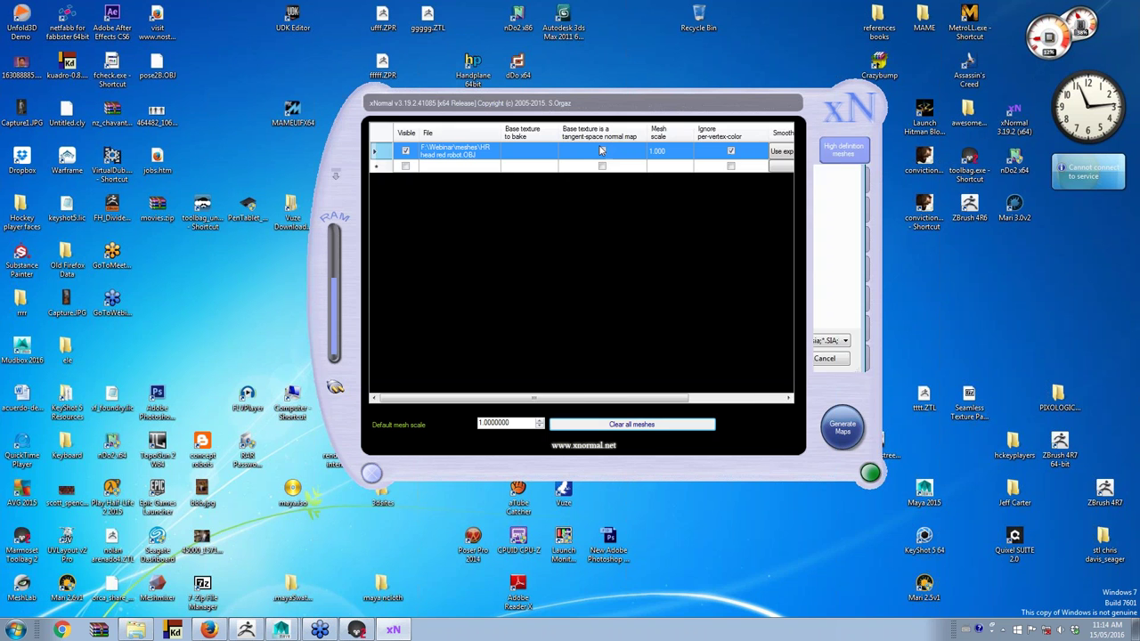
left_click(850, 185)
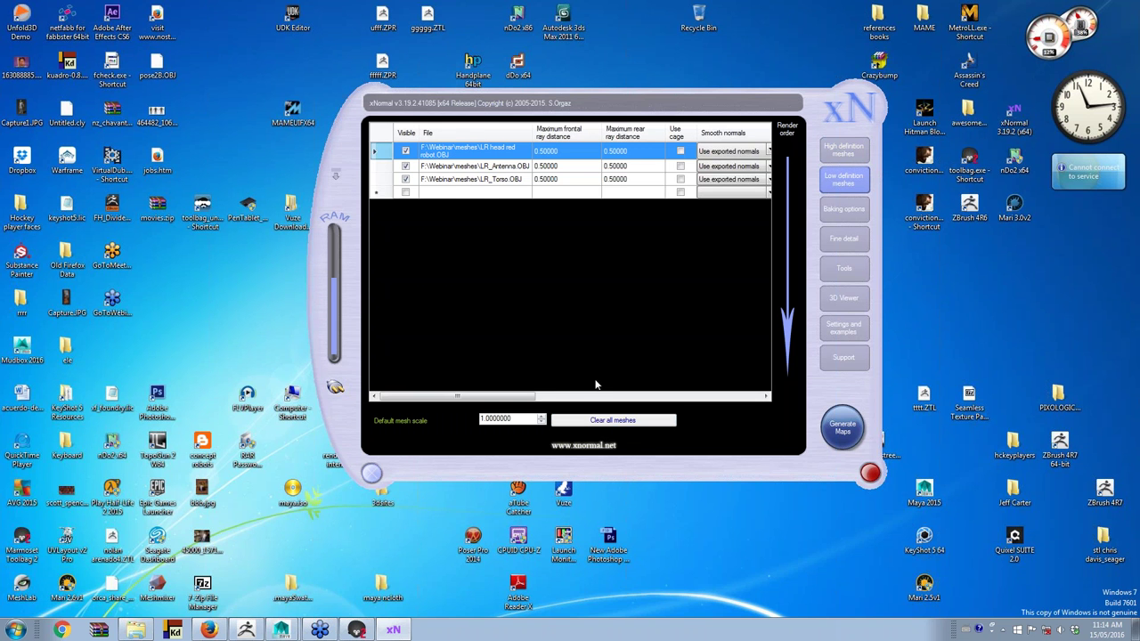
left_click(609, 422)
mouse_move(281, 630)
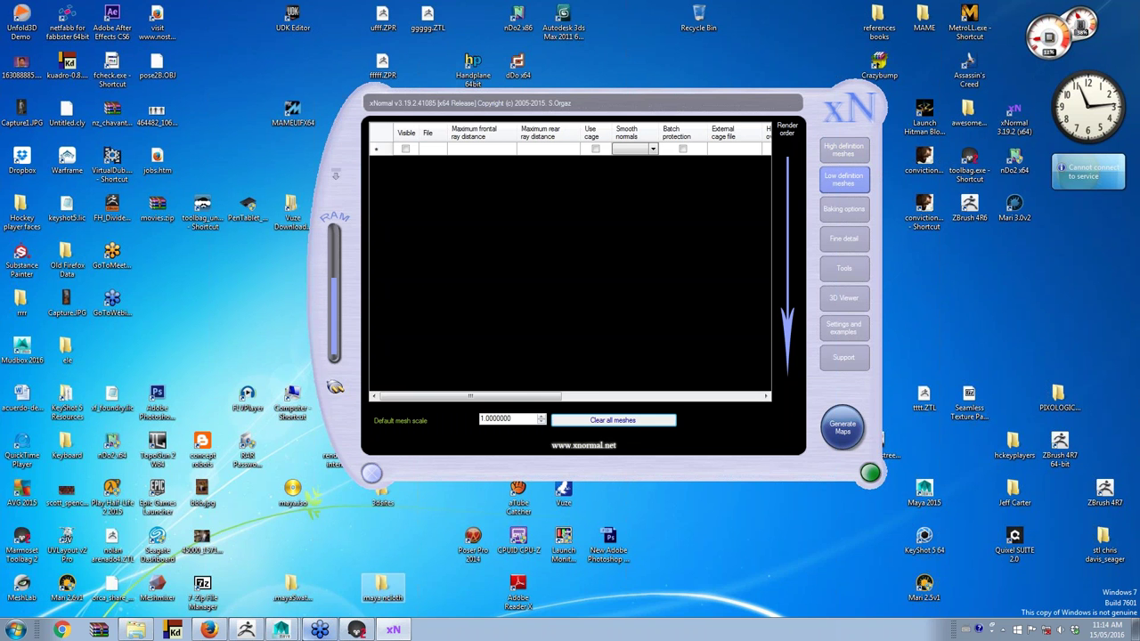
Step: Add LR head red robot.OBJ to the low definition mesh list
left_click(263, 602)
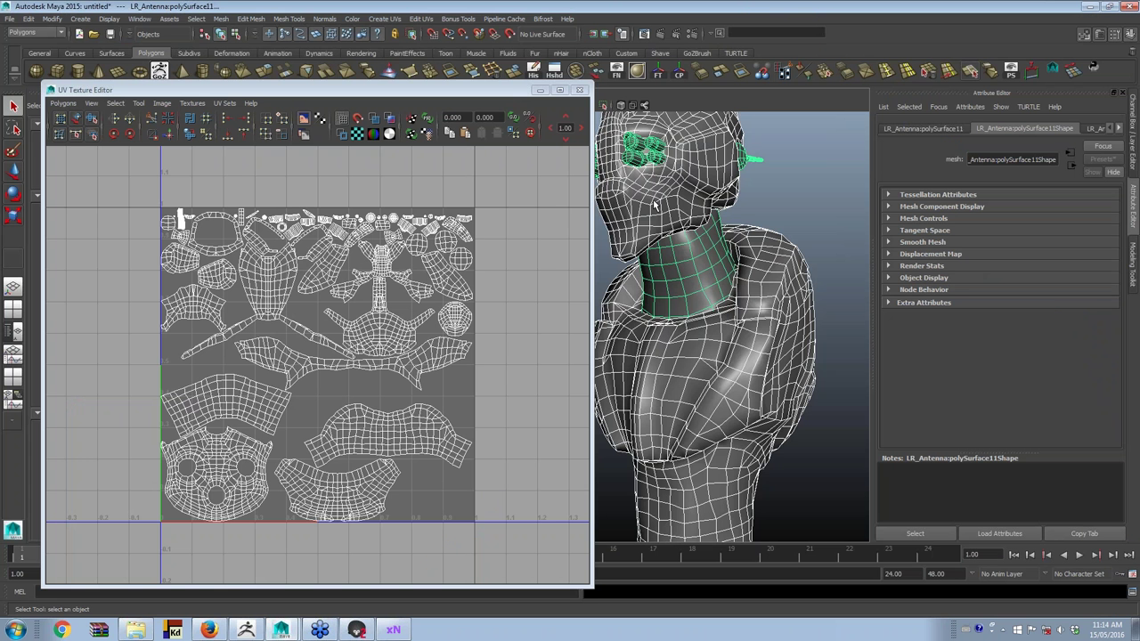
right_click(496, 149)
left_click(535, 157)
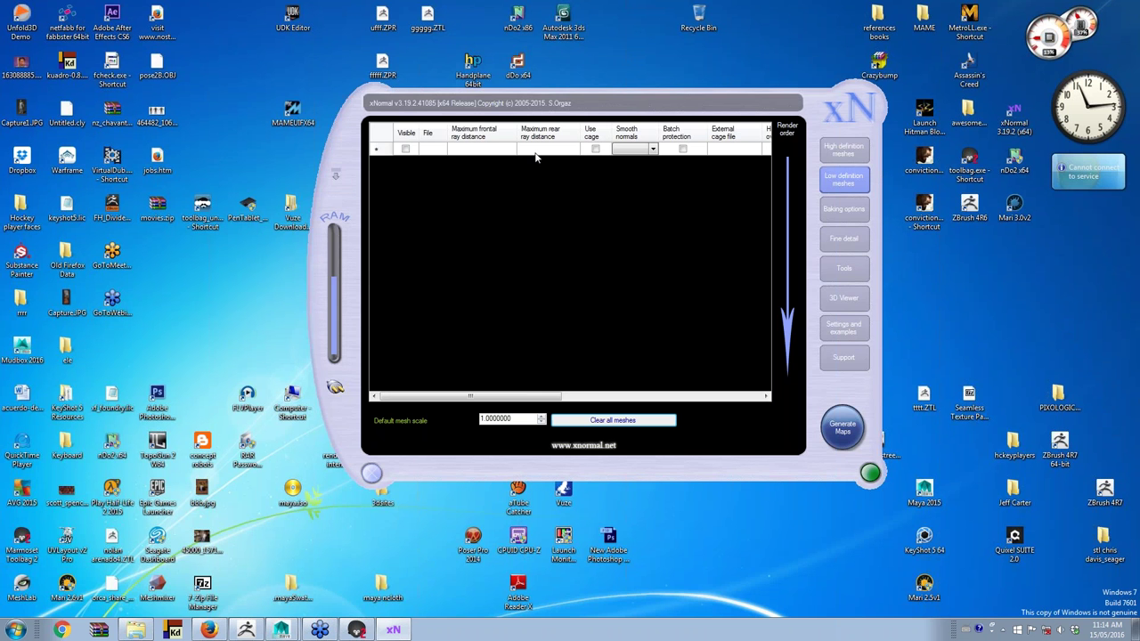
left_click(508, 177)
double_click(509, 180)
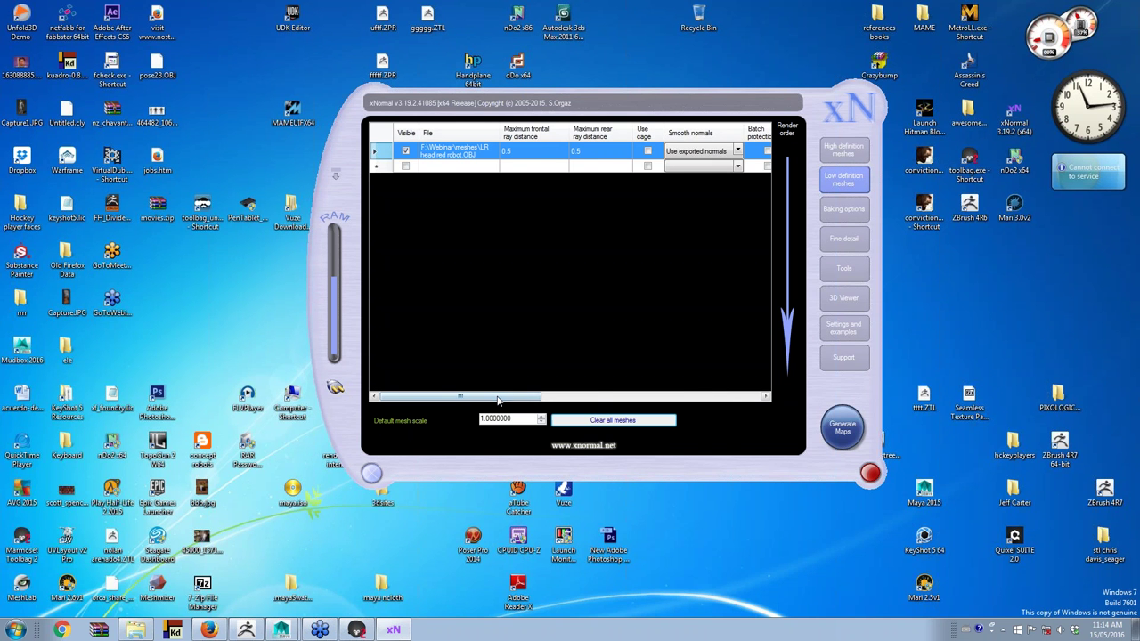
left_click_drag(498, 400, 697, 397)
Step: Set the mesh scale to 5 on both the low-poly and high-poly heads
double_click(605, 151)
type("5")
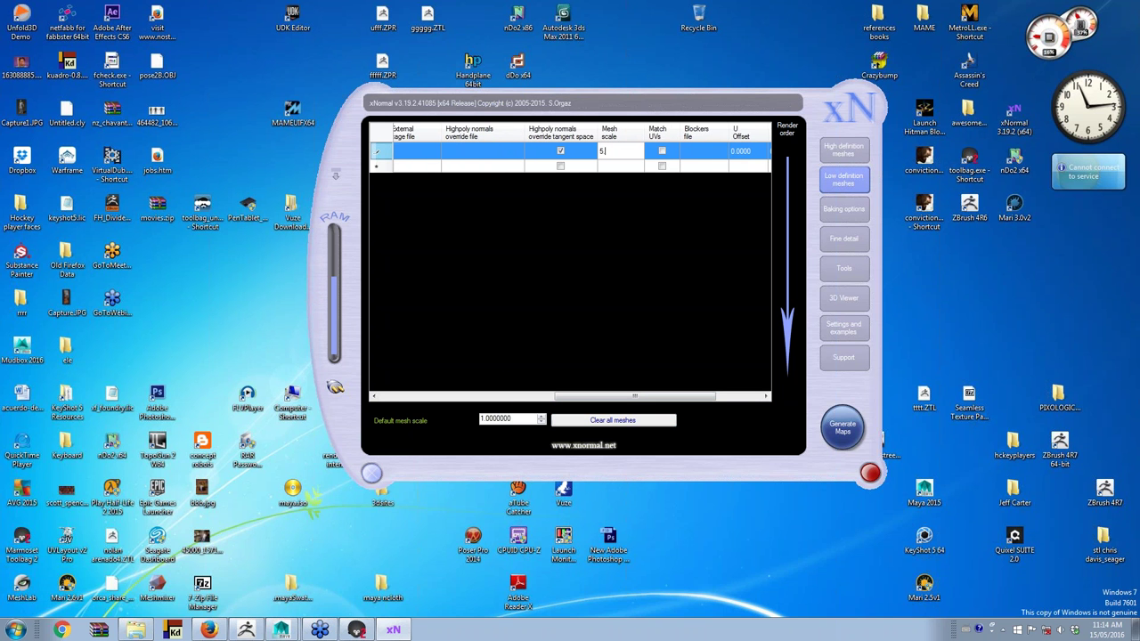
key("Escape")
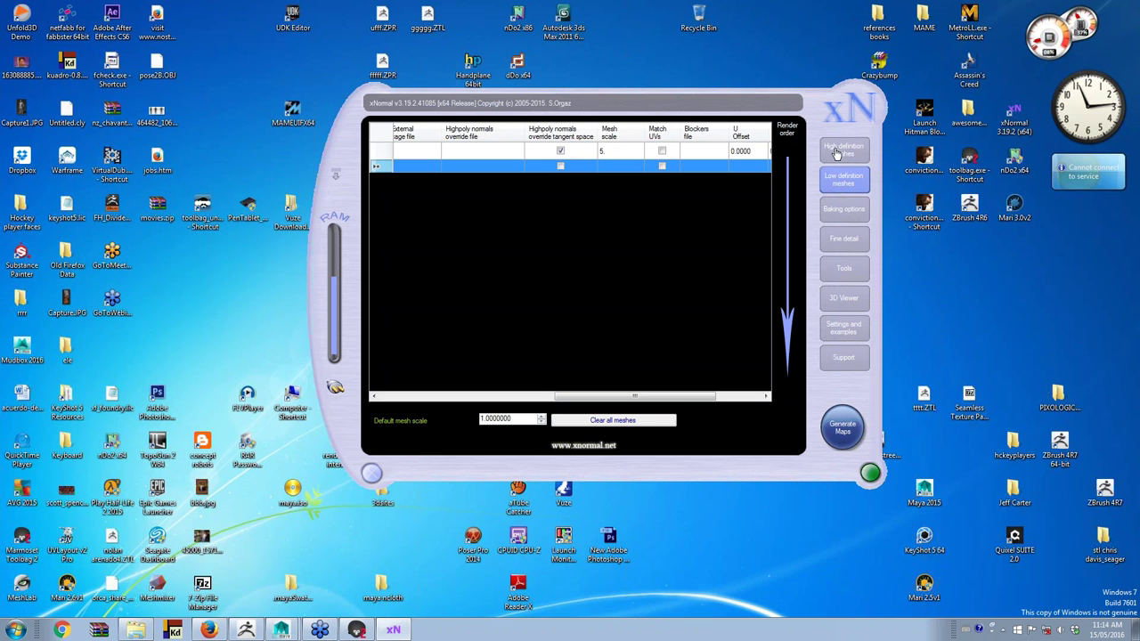
left_click(836, 154)
left_click(670, 151)
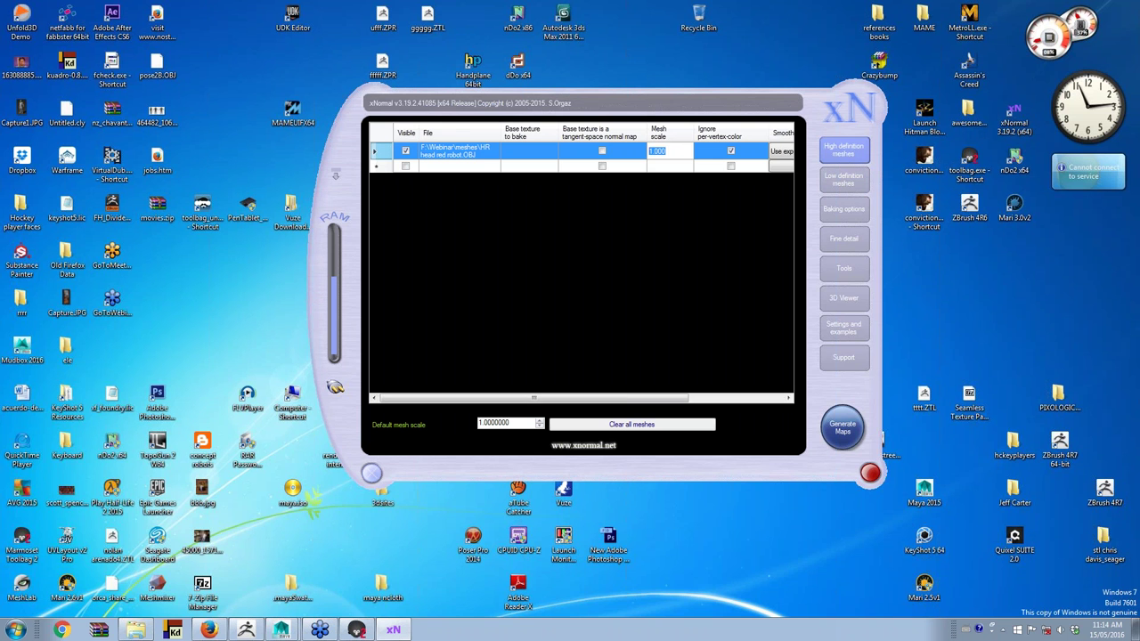
type("5")
key("Return")
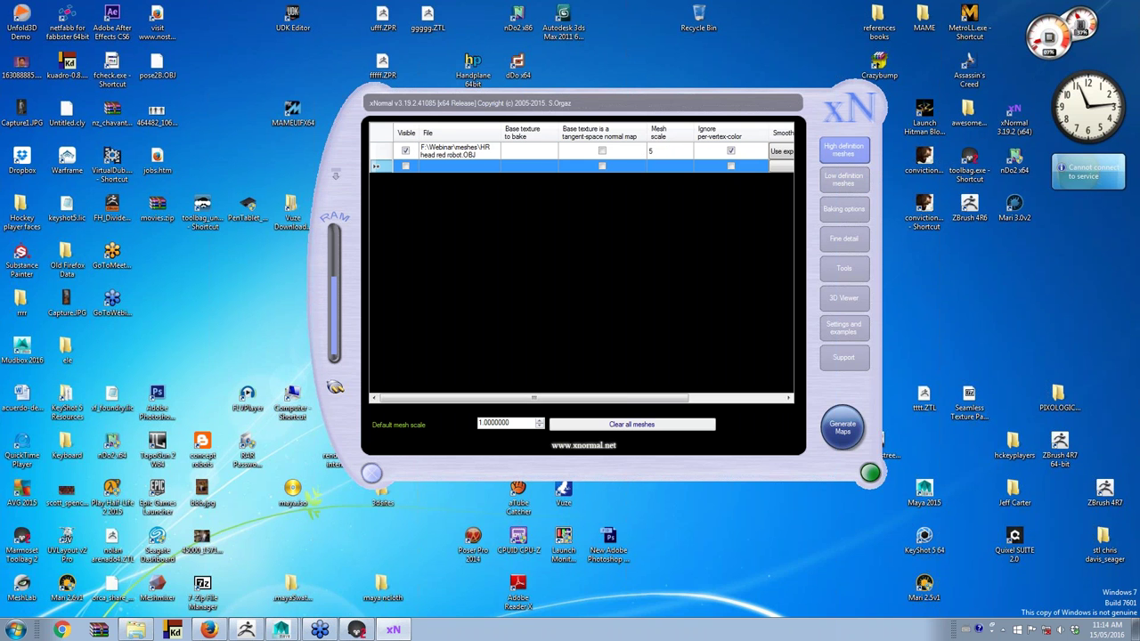
Step: Set the bake size to 512×512 and enable Normal map, Ambient occlusion and high-poly vertex colours
left_click(852, 209)
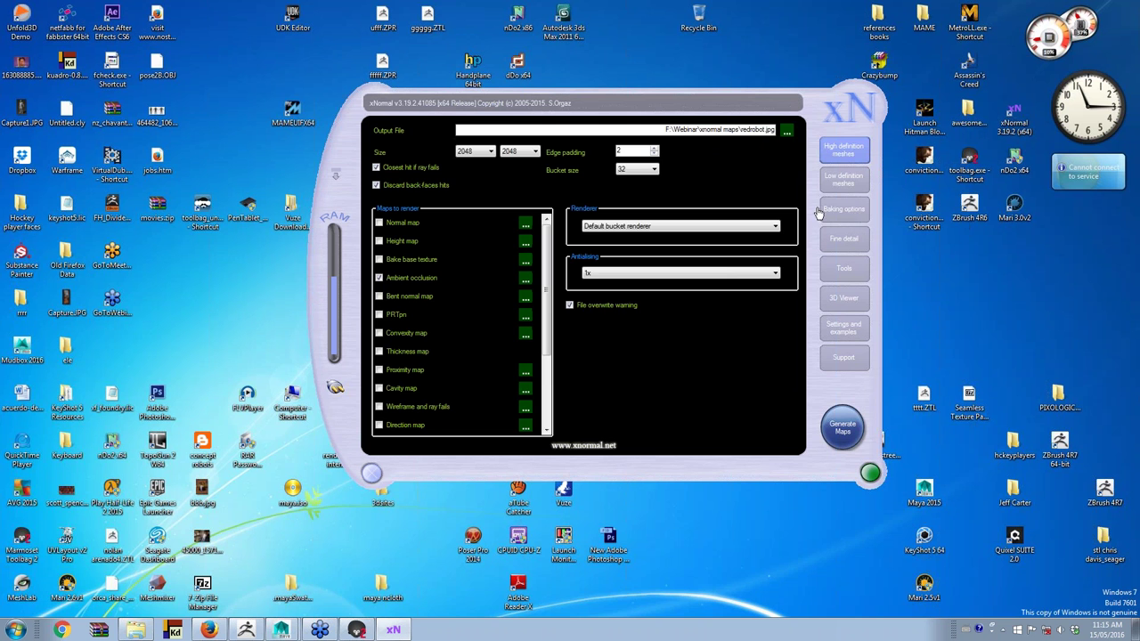
left_click(490, 151)
left_click(471, 204)
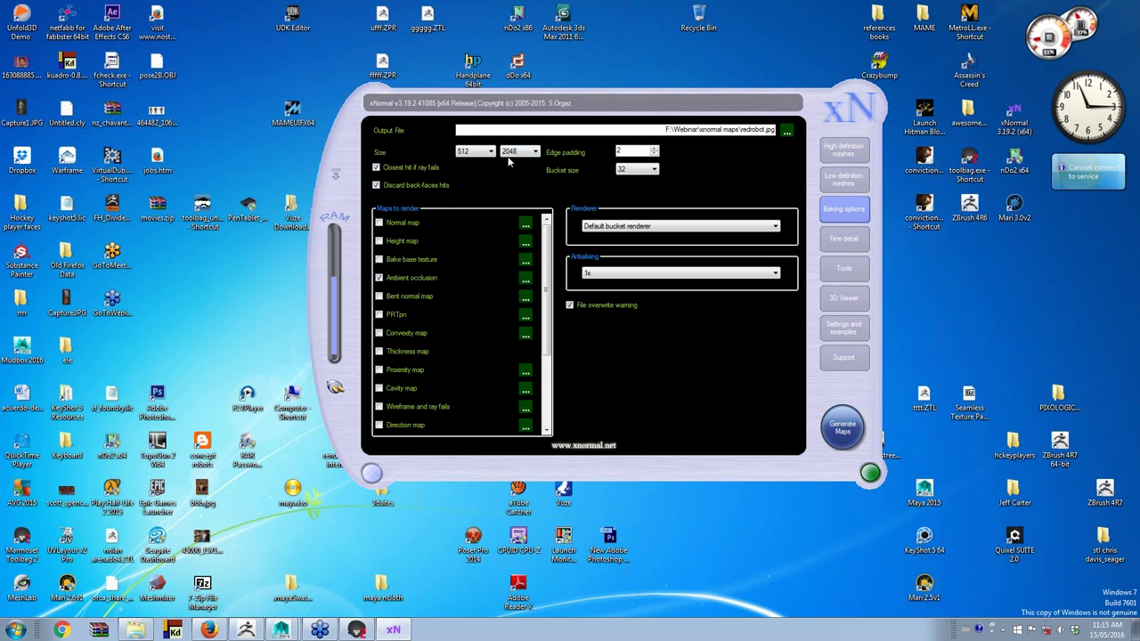
left_click(511, 154)
left_click(516, 203)
left_click(379, 223)
left_click(380, 278)
left_click(379, 278)
scroll(460, 374, "down", 2)
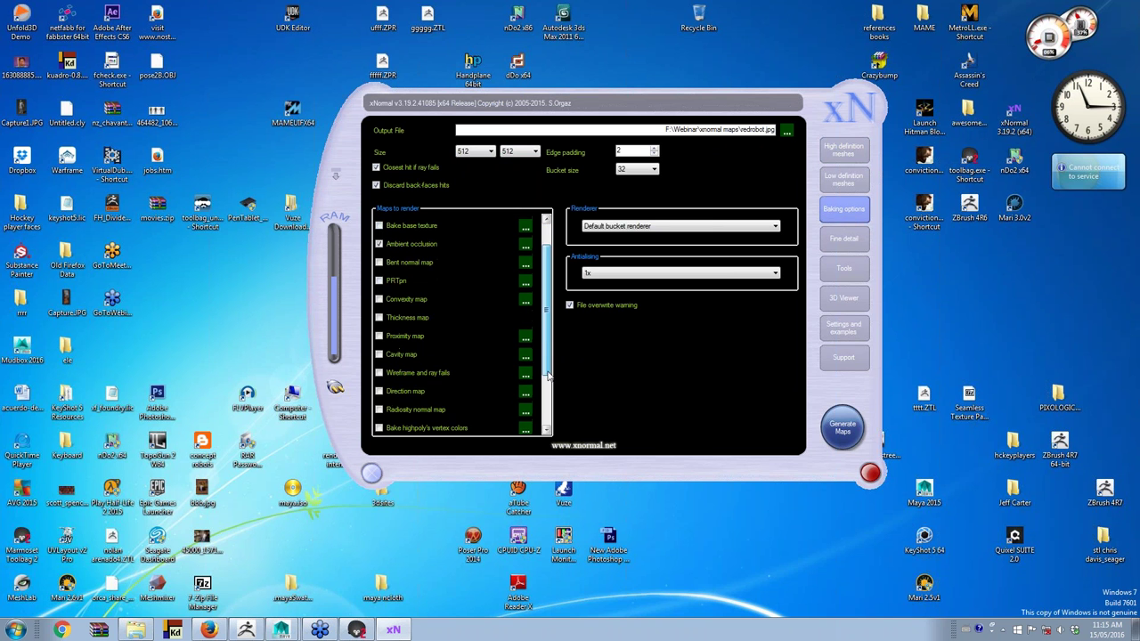
scroll(460, 401, "down", 3)
left_click(379, 348)
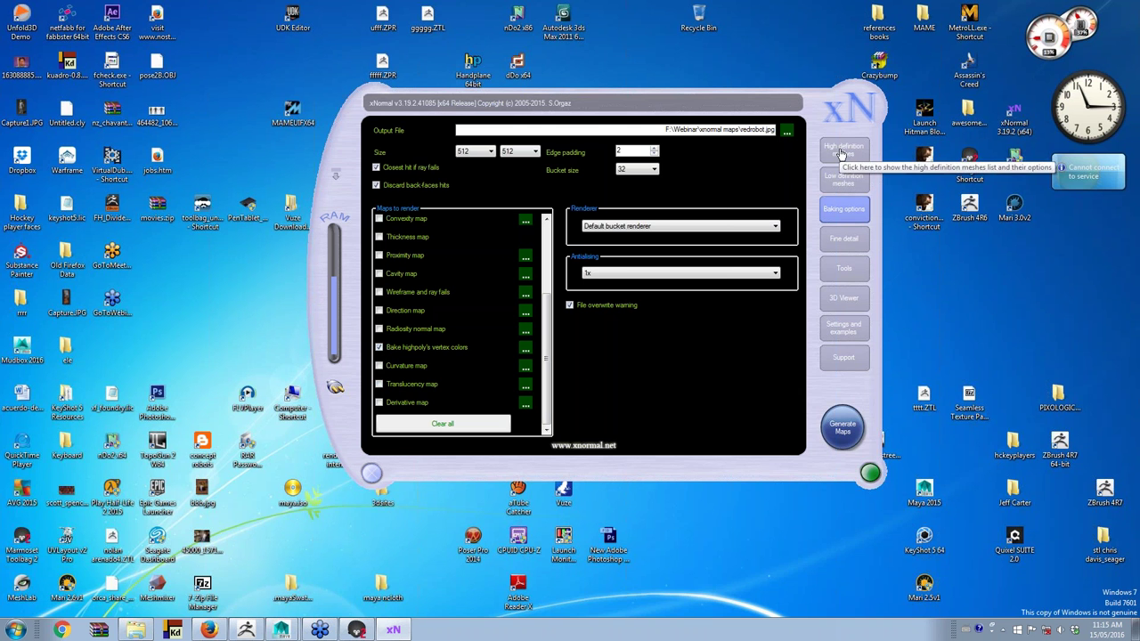
Step: Toggle the high-poly head's ignore per-vertex colour setting in its mesh settings
left_click(841, 153)
left_click(730, 151)
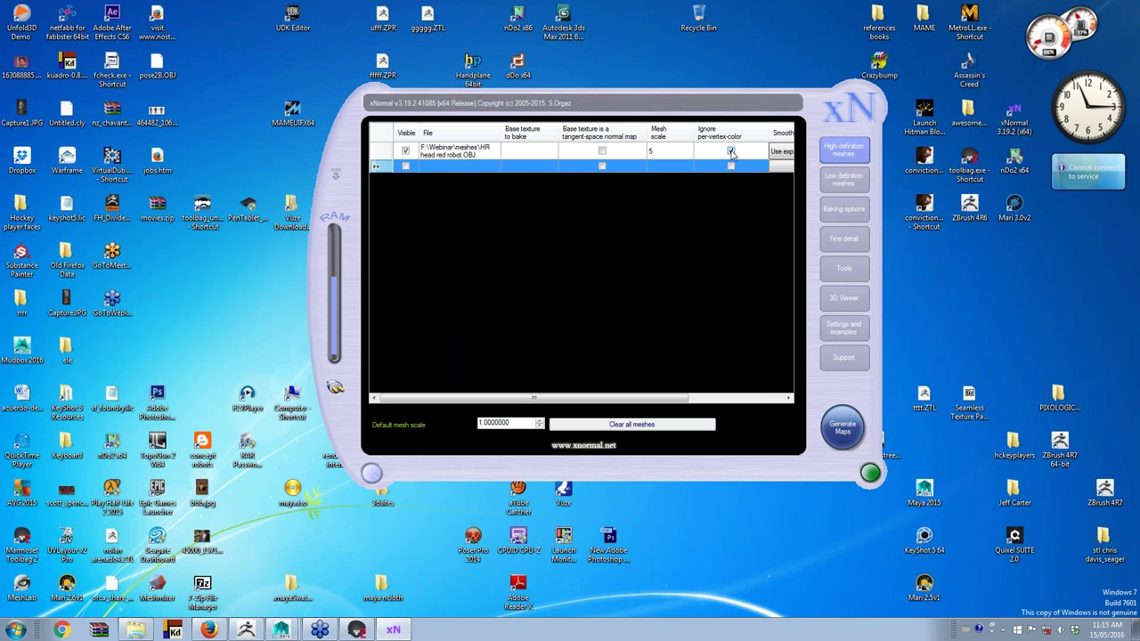
left_click(731, 152)
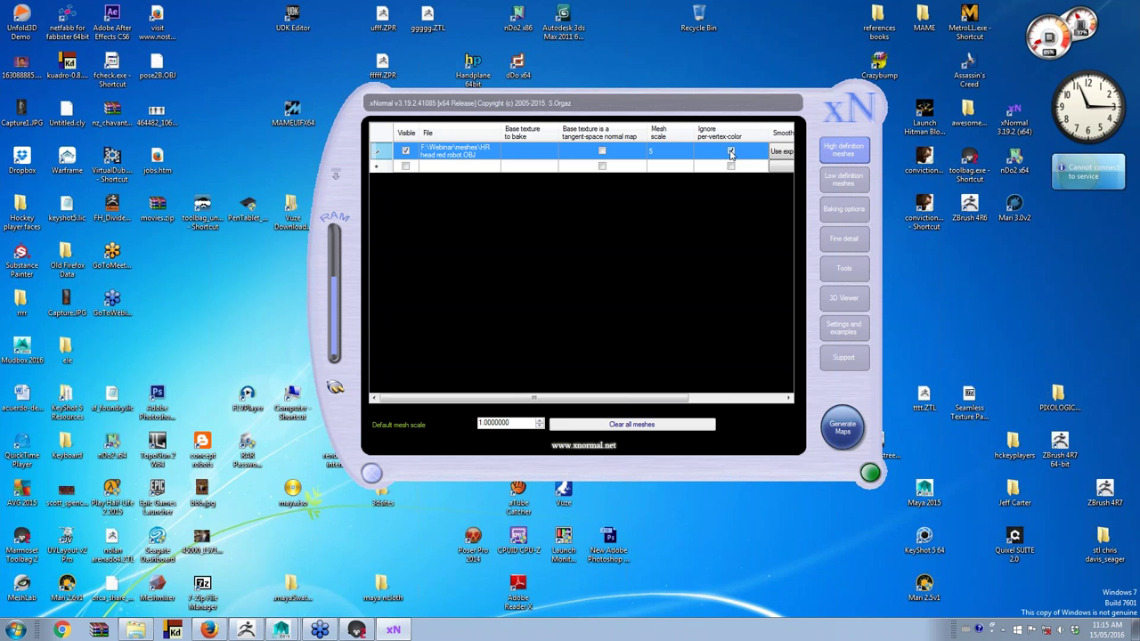
left_click(731, 153)
left_click(853, 212)
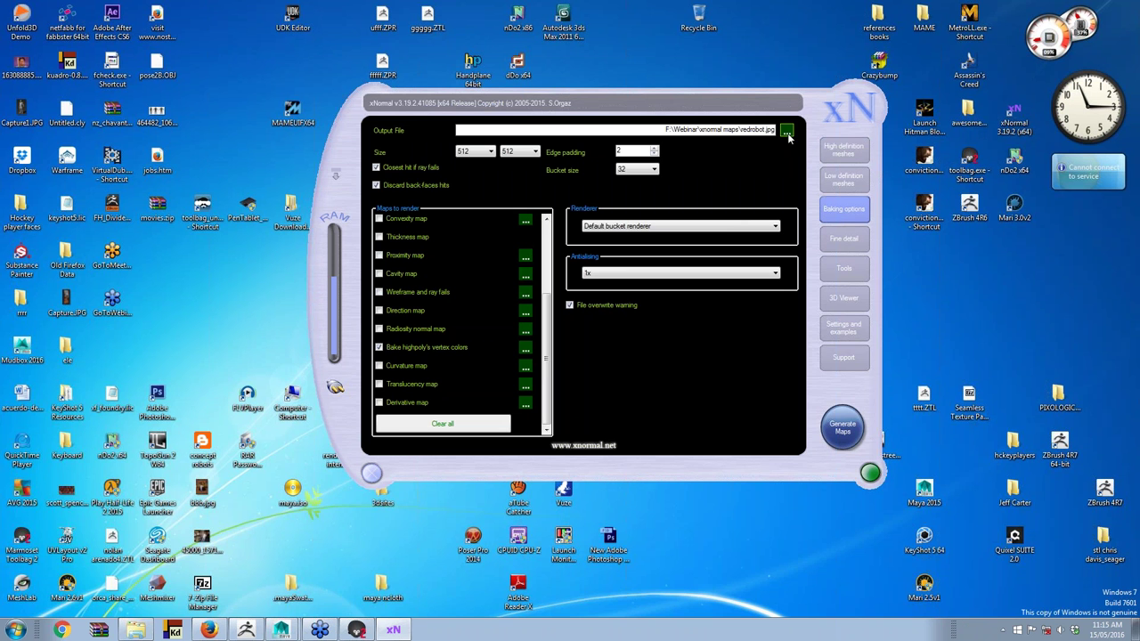
Step: Set the output file to cabeza.jpg inside a new ttt folder in Webinar
left_click(787, 132)
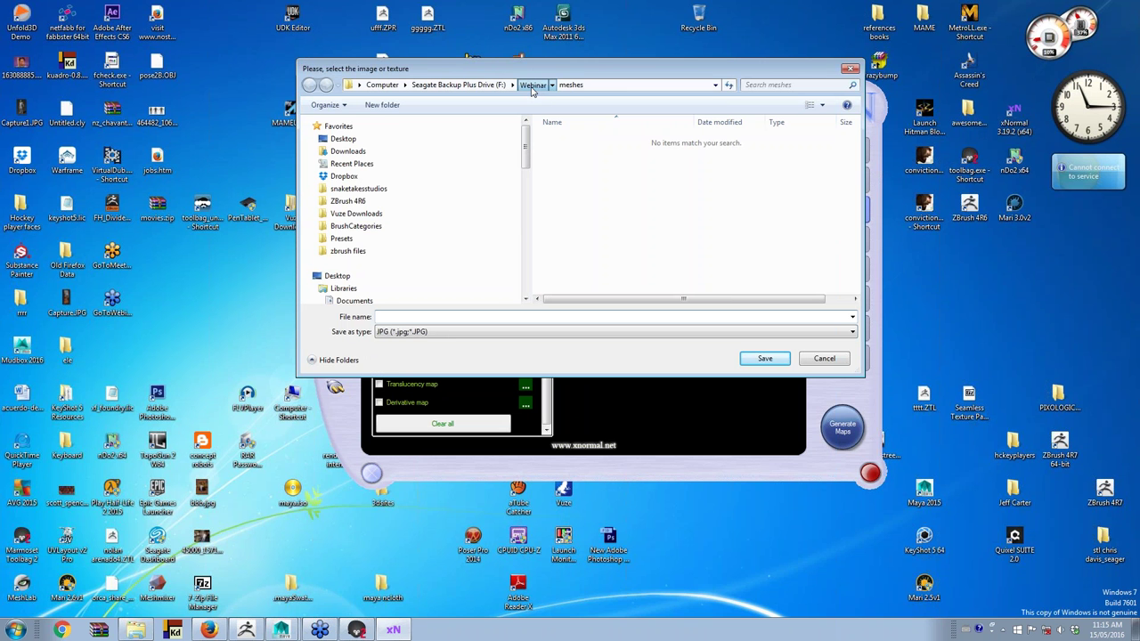
left_click(532, 85)
right_click(577, 248)
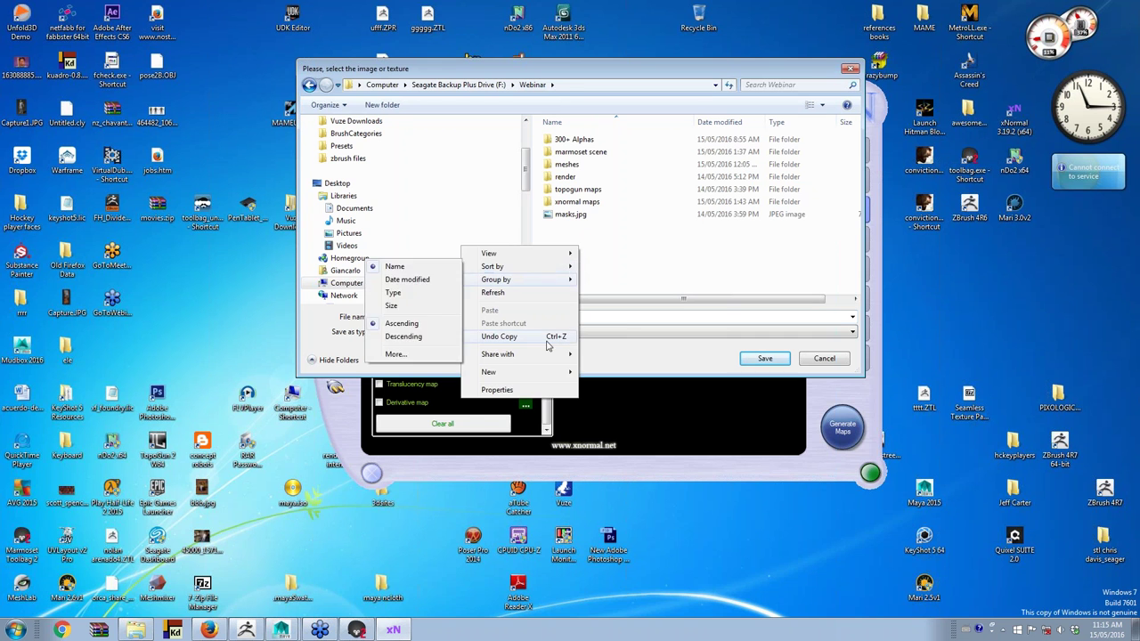
mouse_move(489, 373)
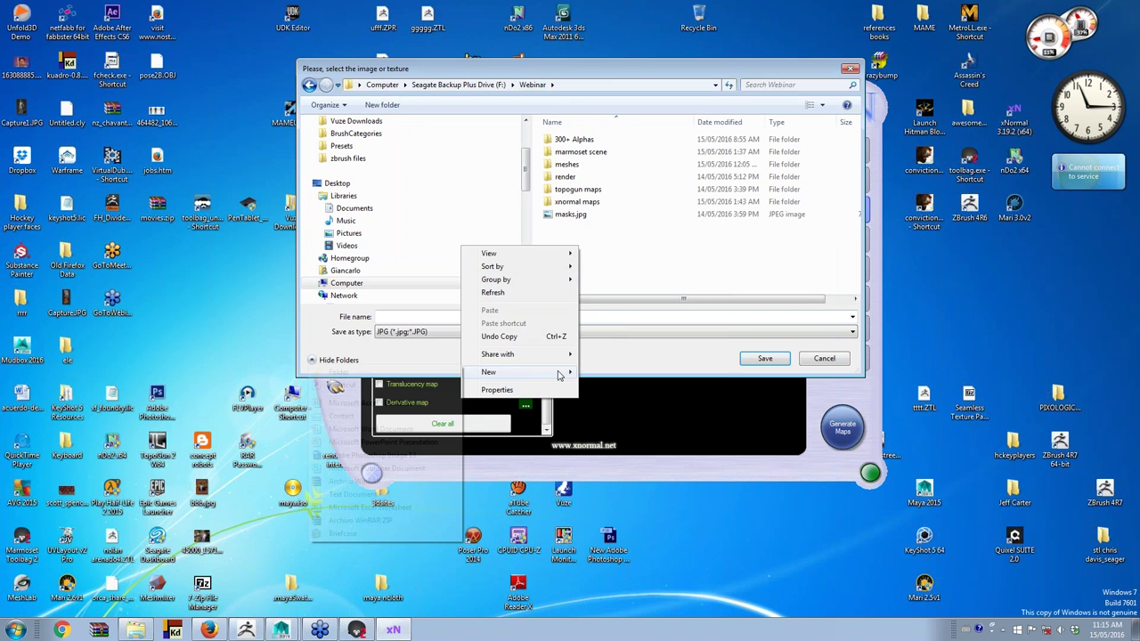
left_click(351, 371)
type("ttt")
key("Return")
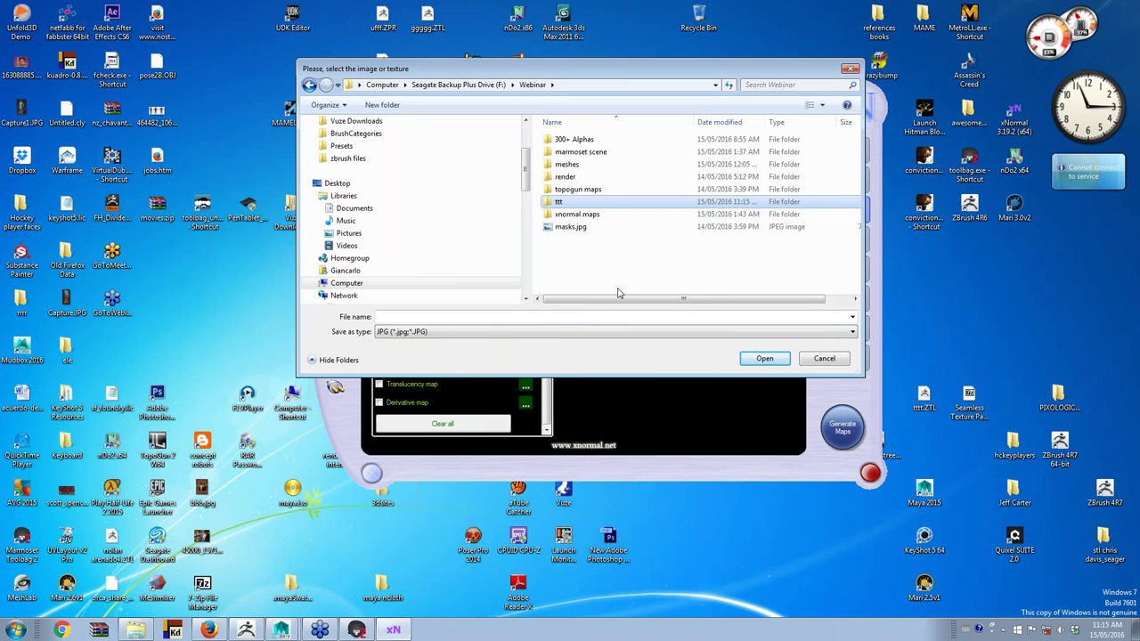
key("Return")
left_click(622, 316)
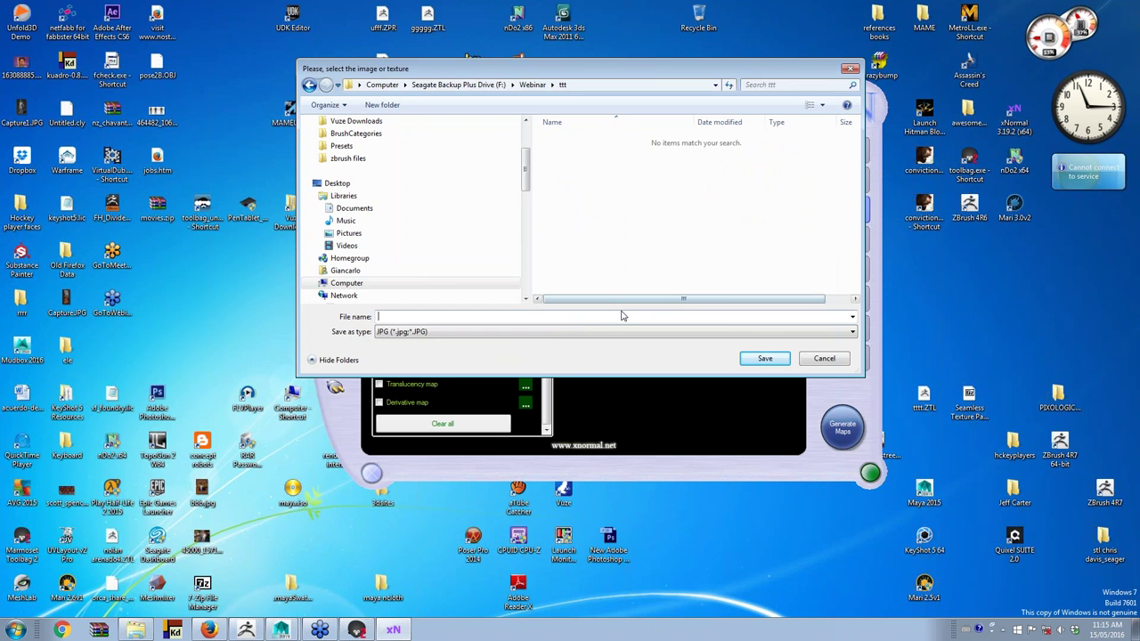
type("cabe")
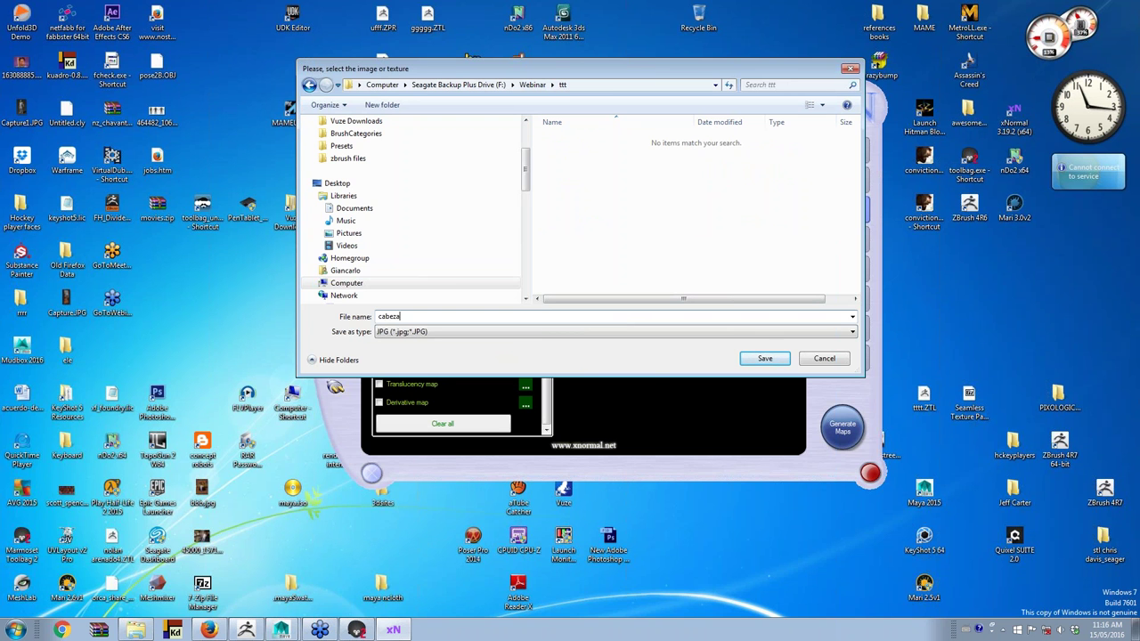
type("za")
key("Return")
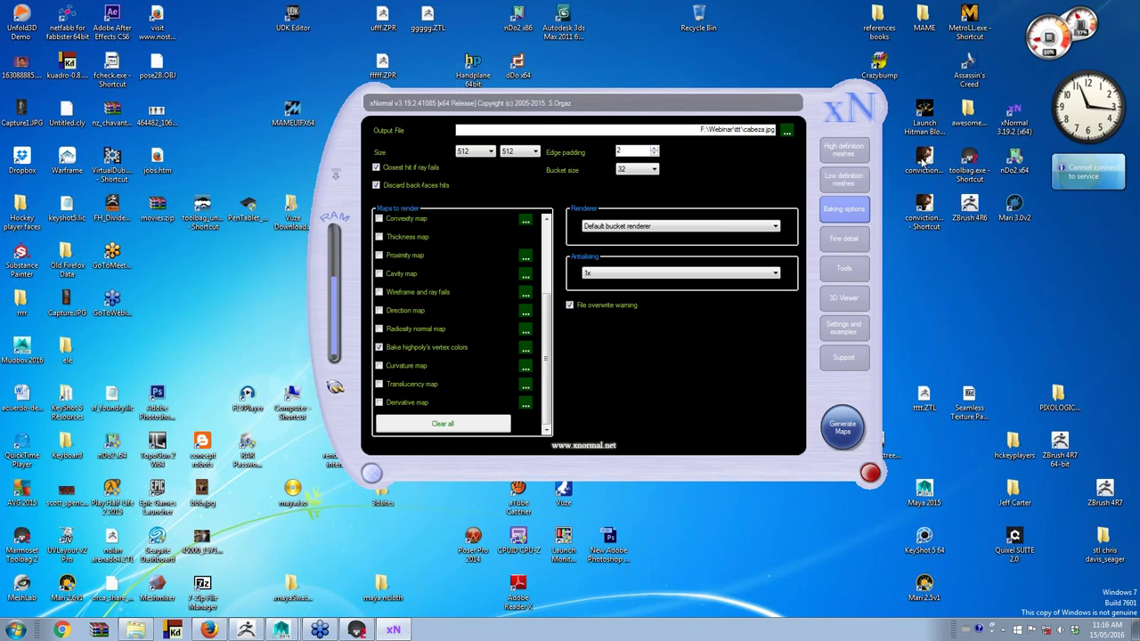
Step: Generate the maps, move the bake preview aside as tiles render, then switch to Marmoset Toolbag
left_click(842, 427)
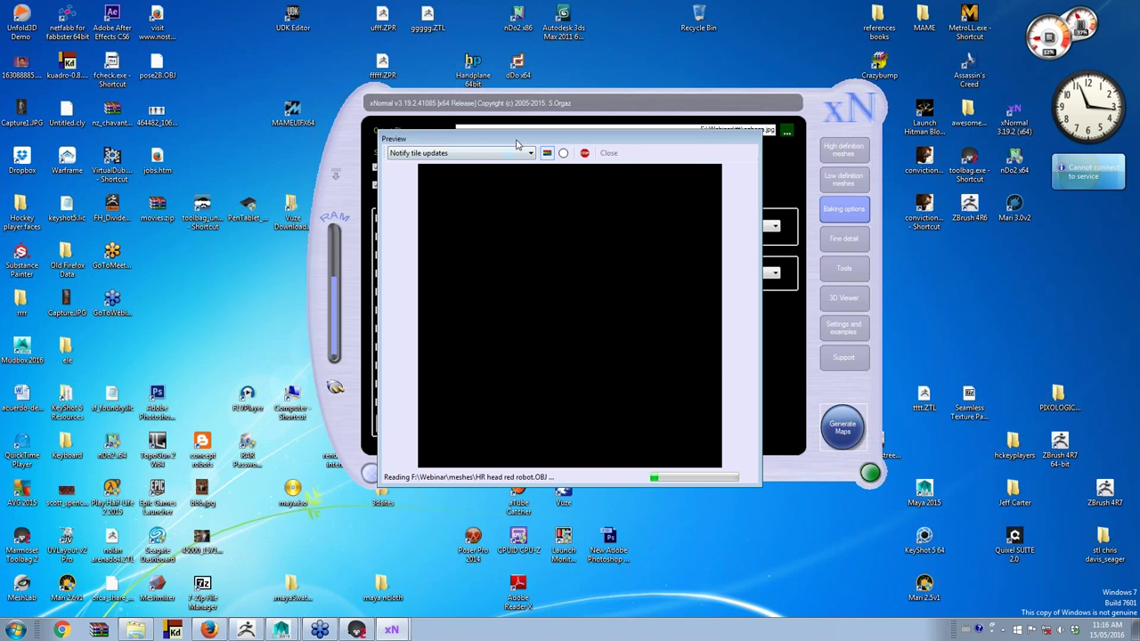
left_click_drag(514, 145, 473, 117)
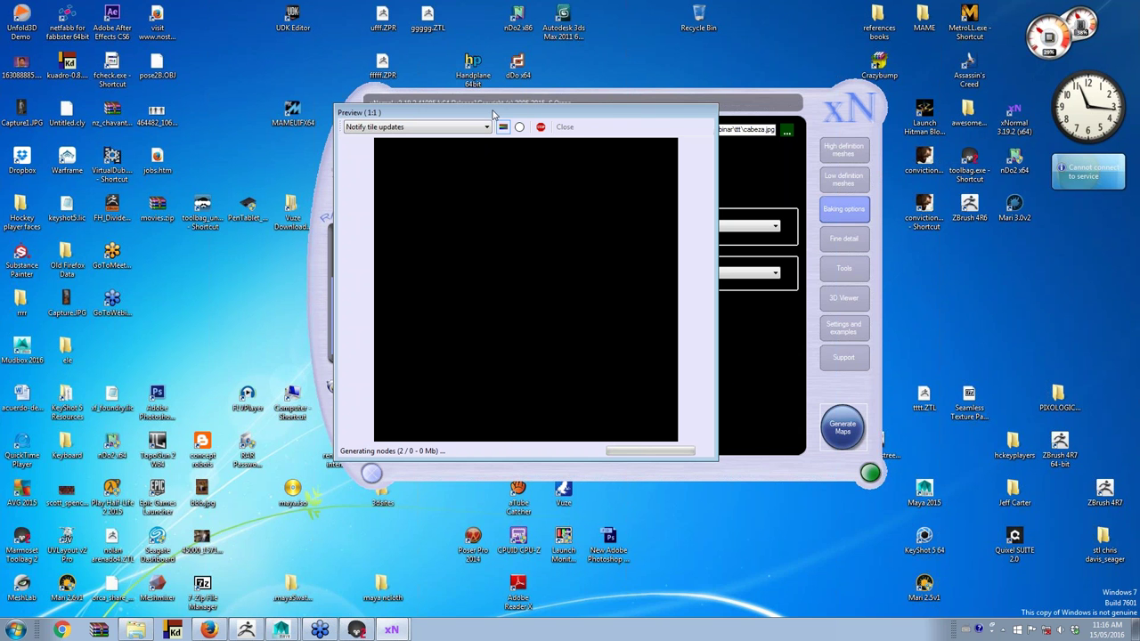
mouse_move(494, 116)
left_mouse_down()
mouse_move(559, 156)
mouse_move(849, 116)
left_mouse_up()
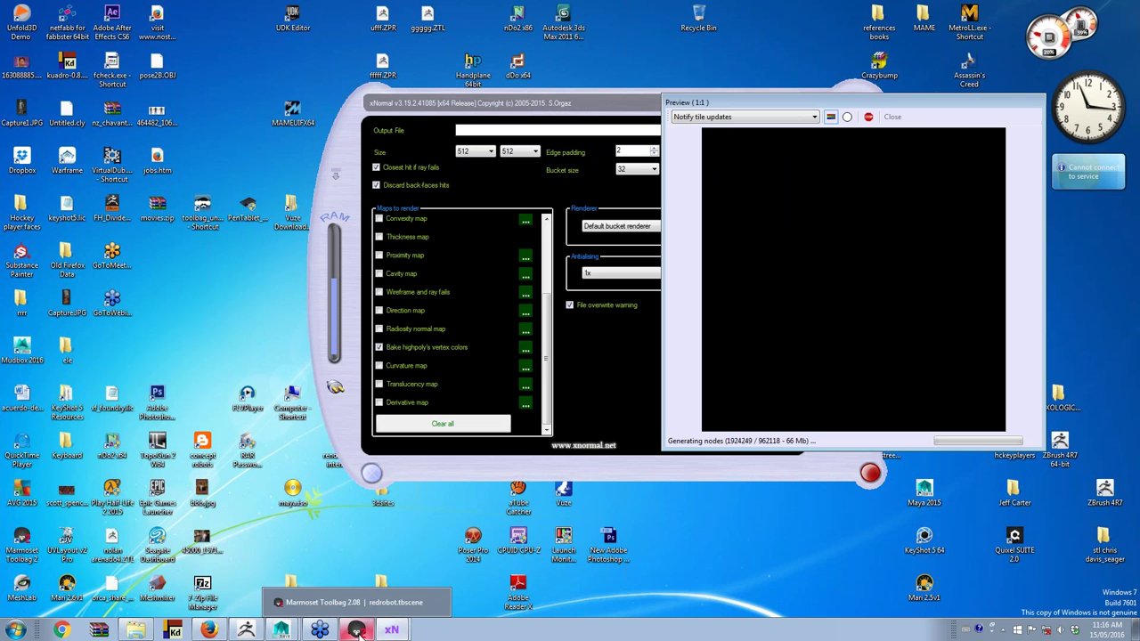
mouse_move(356, 629)
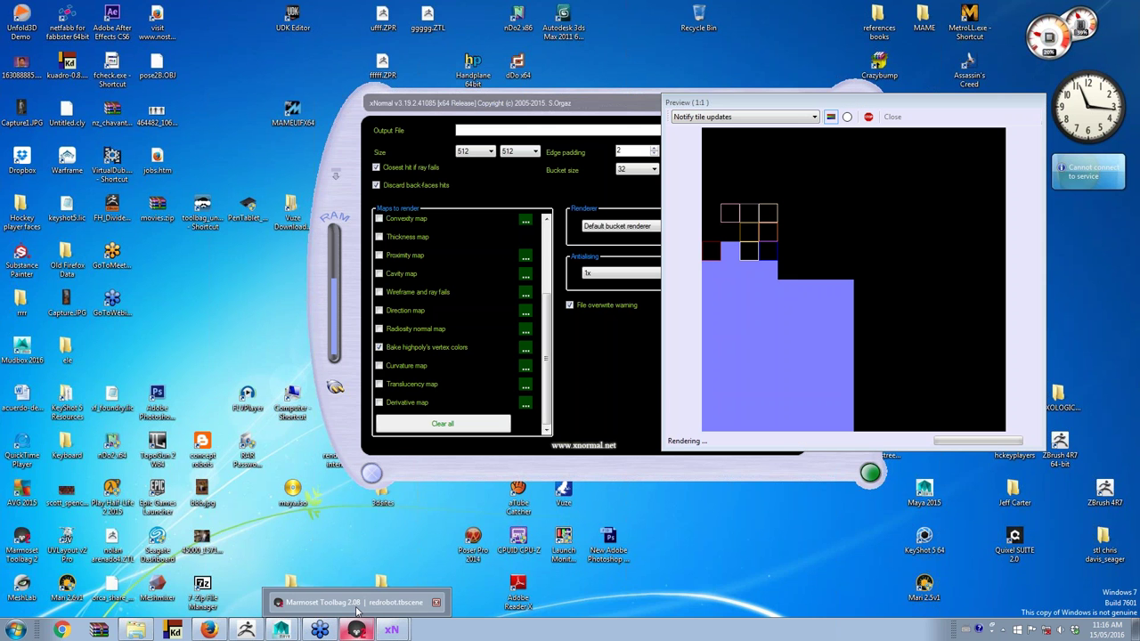
left_click(356, 611)
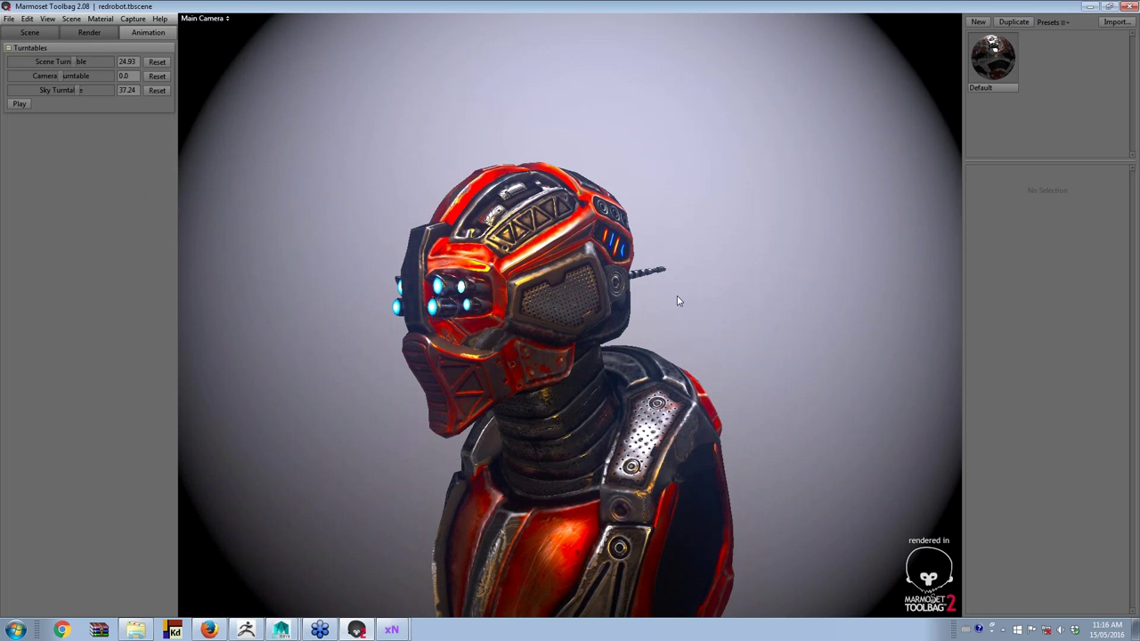
Step: Enable Wireframe in Marmoset's Render settings and orbit so the robot bust faces left
left_click(89, 33)
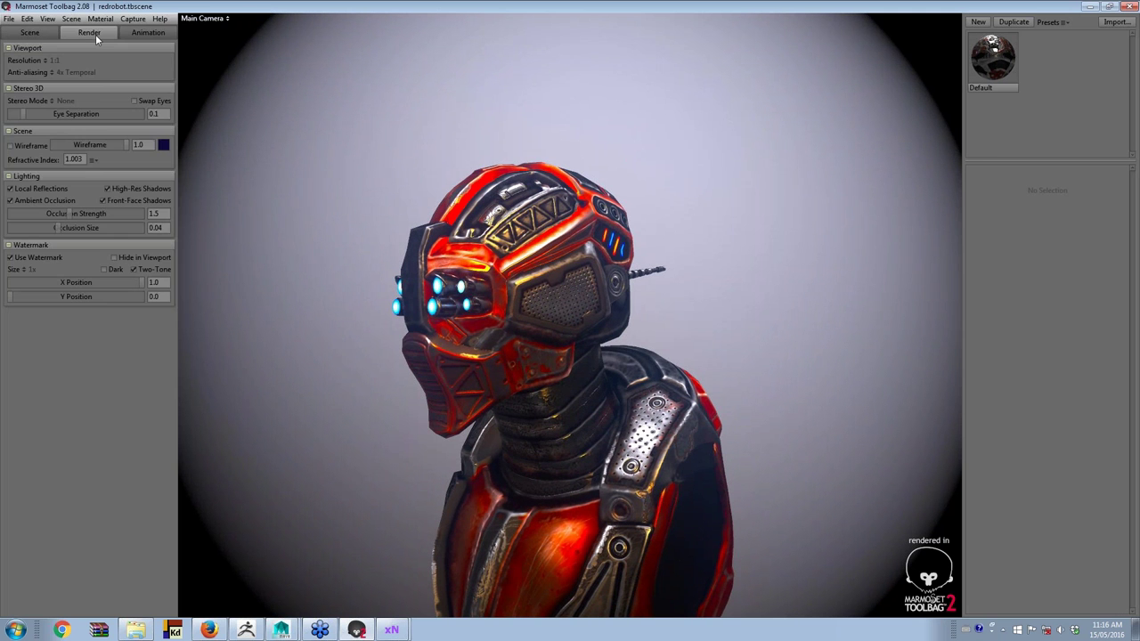
left_click(11, 145)
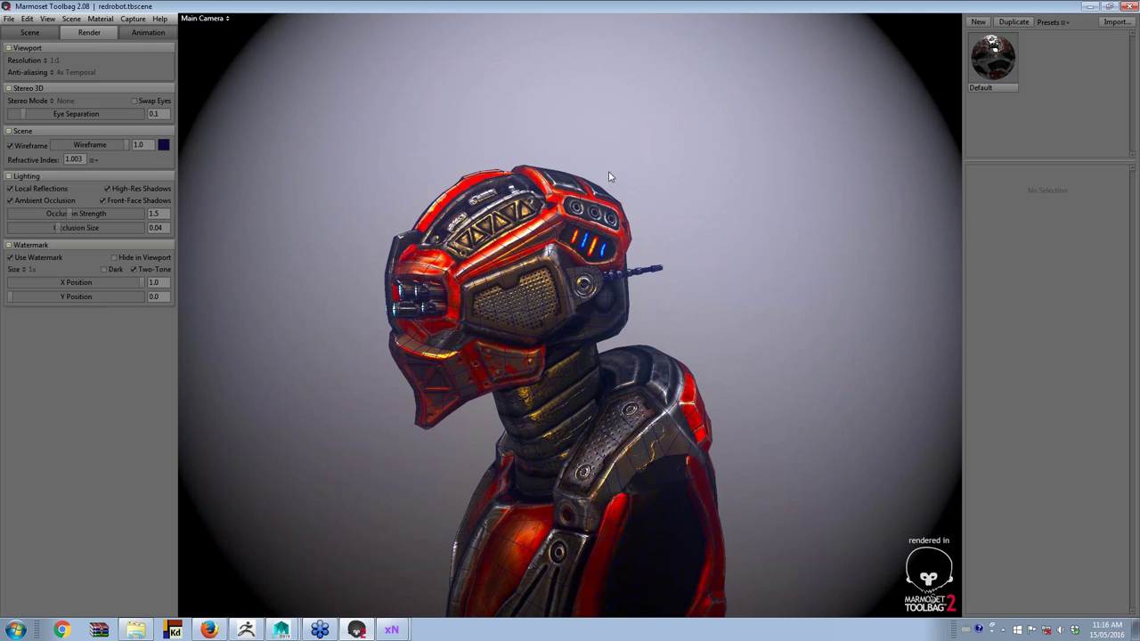
scroll(714, 218, "up", 3)
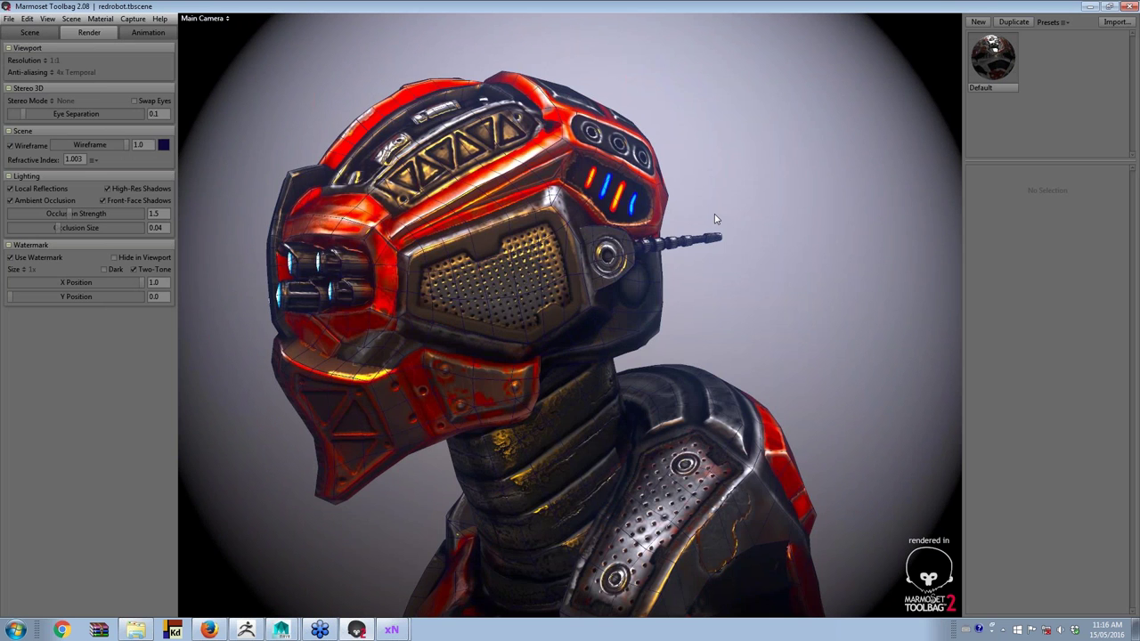
scroll(714, 218, "down", 1)
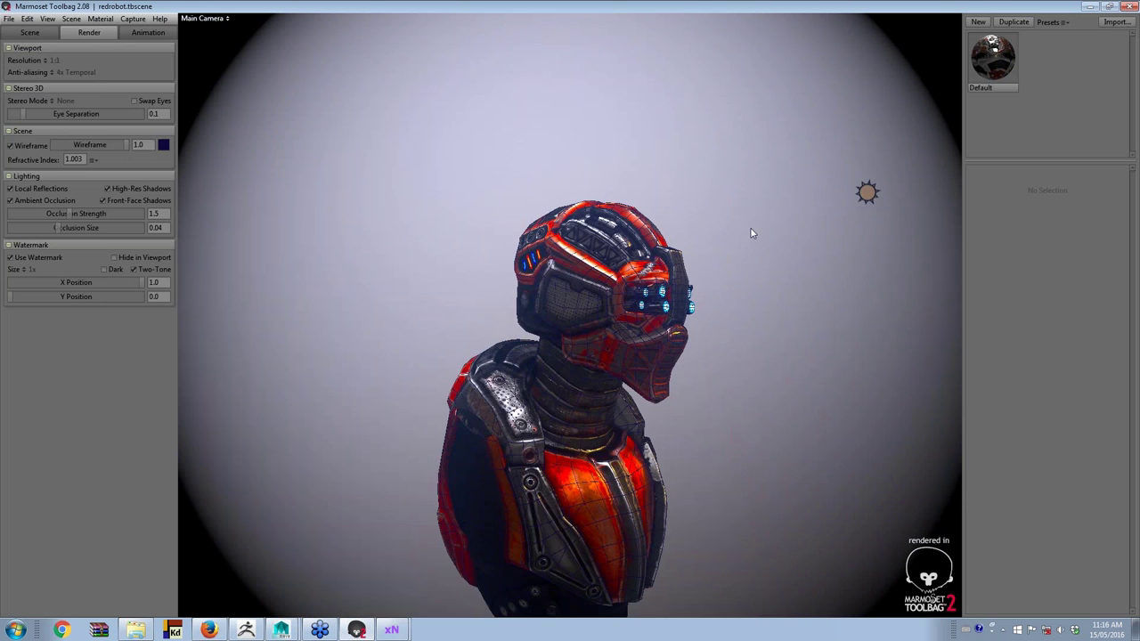
left_click_drag(751, 233, 702, 281)
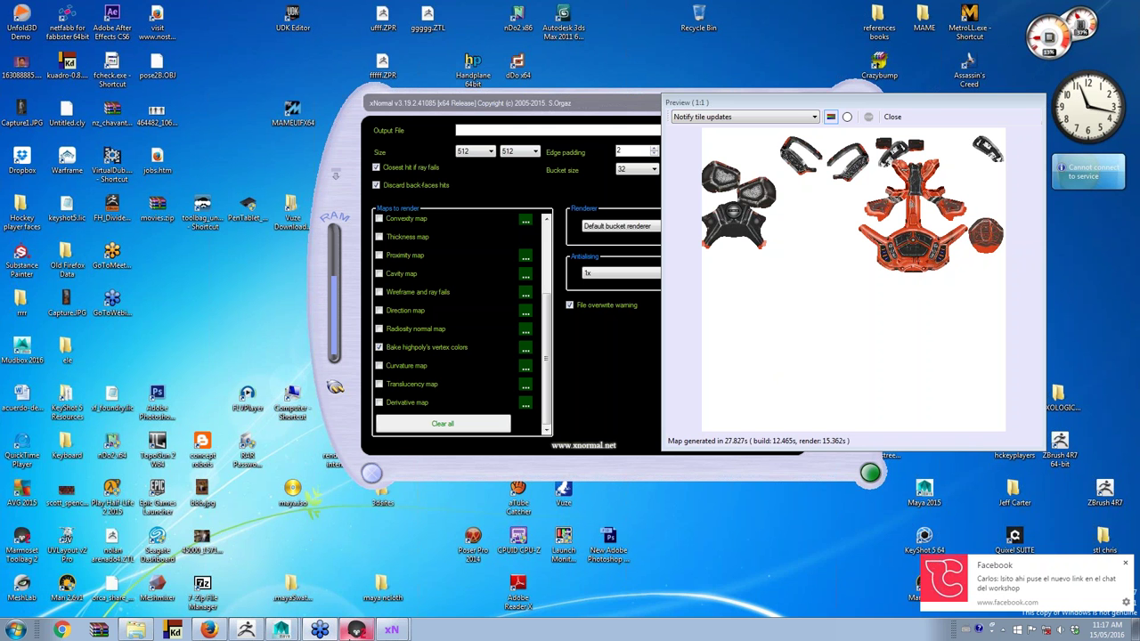
Step: Bring Marmoset Toolbag back up and orbit the wireframed bust toward a front view
left_click(356, 630)
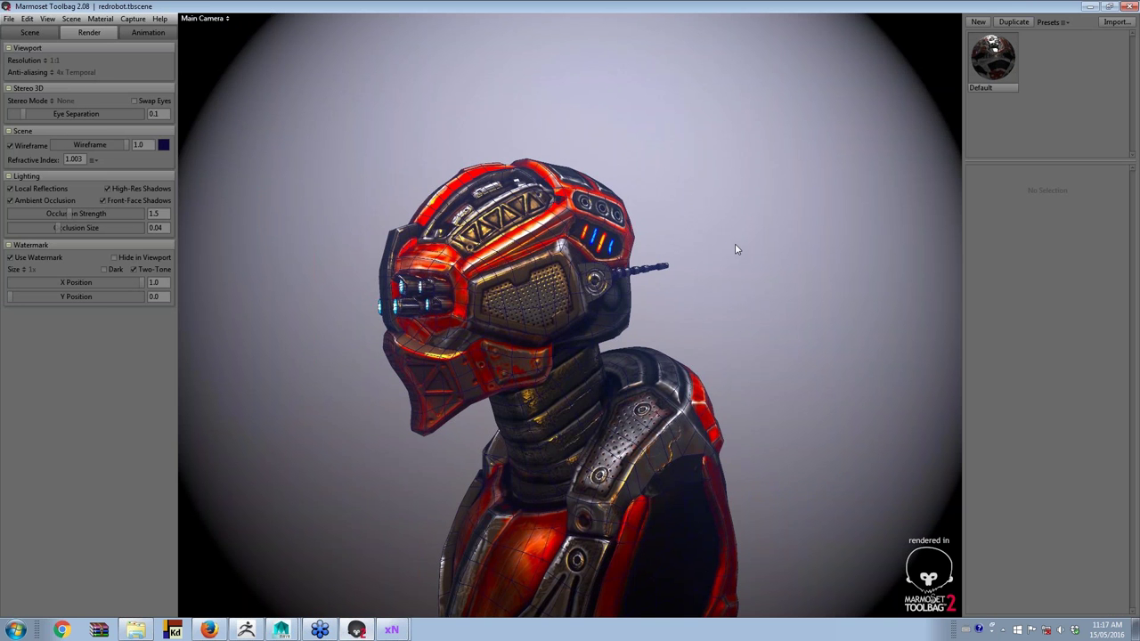
mouse_move(734, 245)
left_mouse_down()
mouse_move(820, 264)
mouse_move(806, 276)
mouse_move(911, 268)
mouse_move(770, 305)
mouse_move(653, 306)
mouse_move(627, 325)
left_mouse_up()
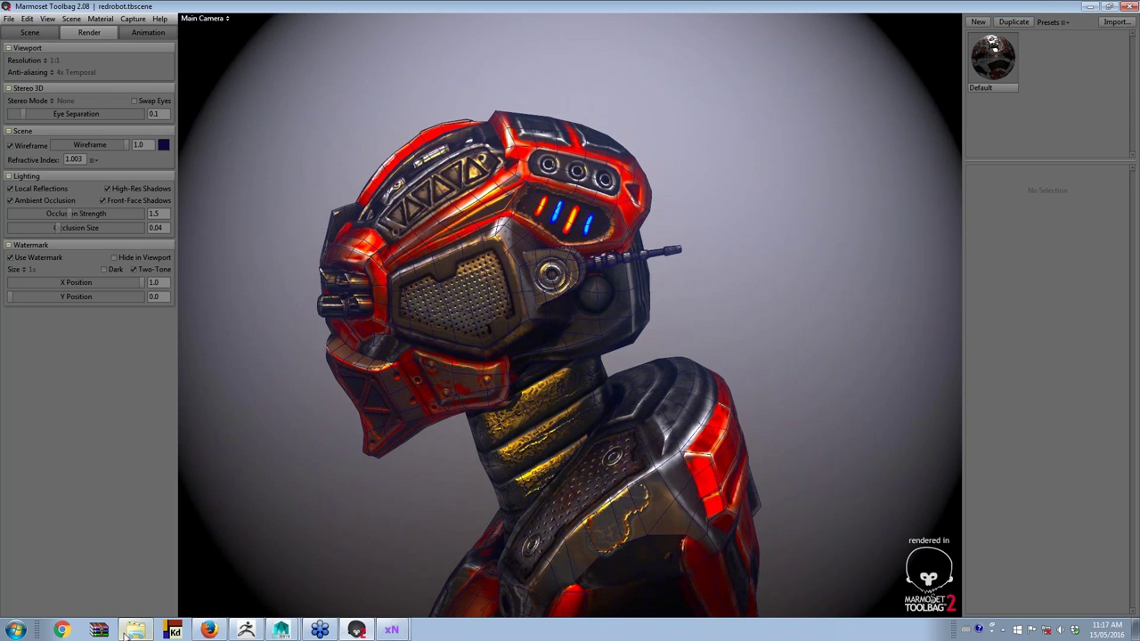
left_click(127, 635)
left_click(129, 419)
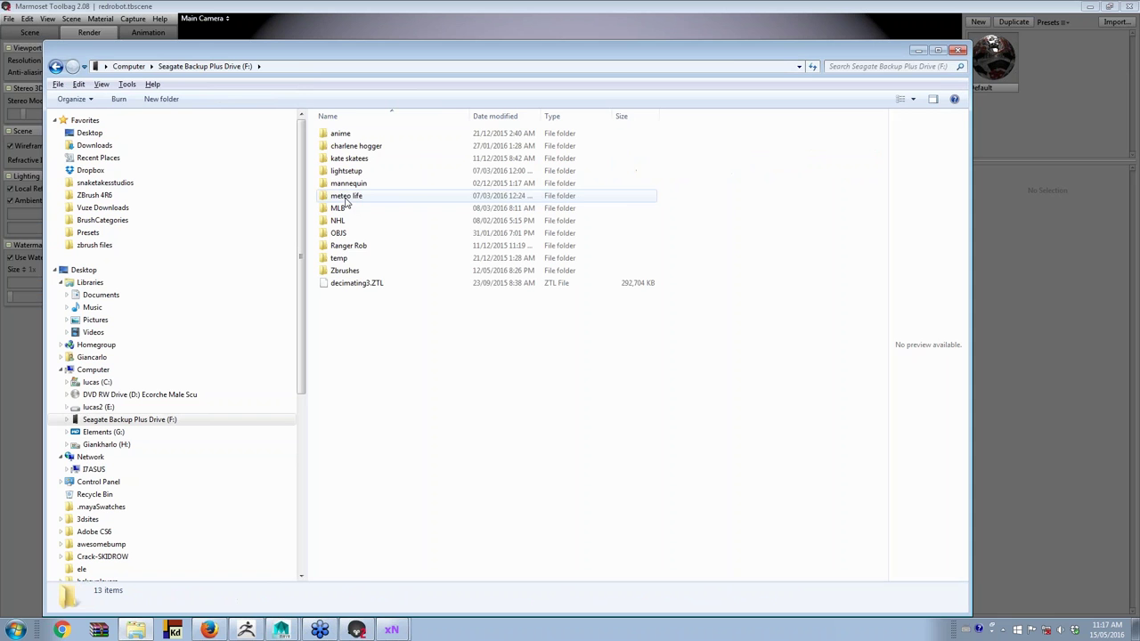
double_click(345, 196)
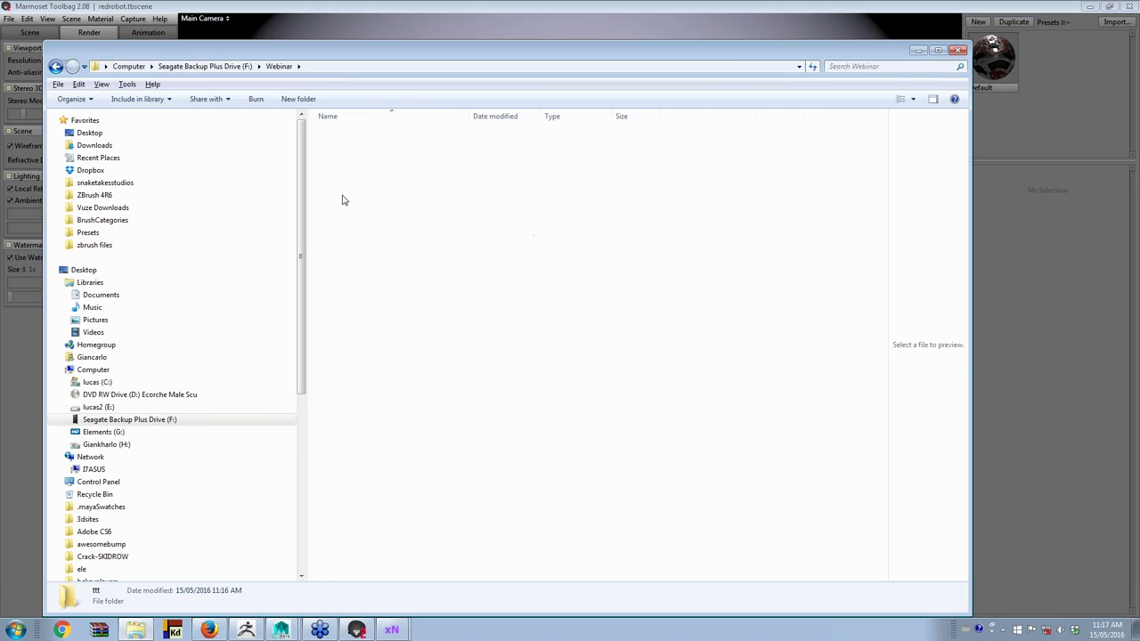
double_click(353, 138)
left_click(354, 142)
double_click(354, 143)
scroll(574, 305, "up", 2)
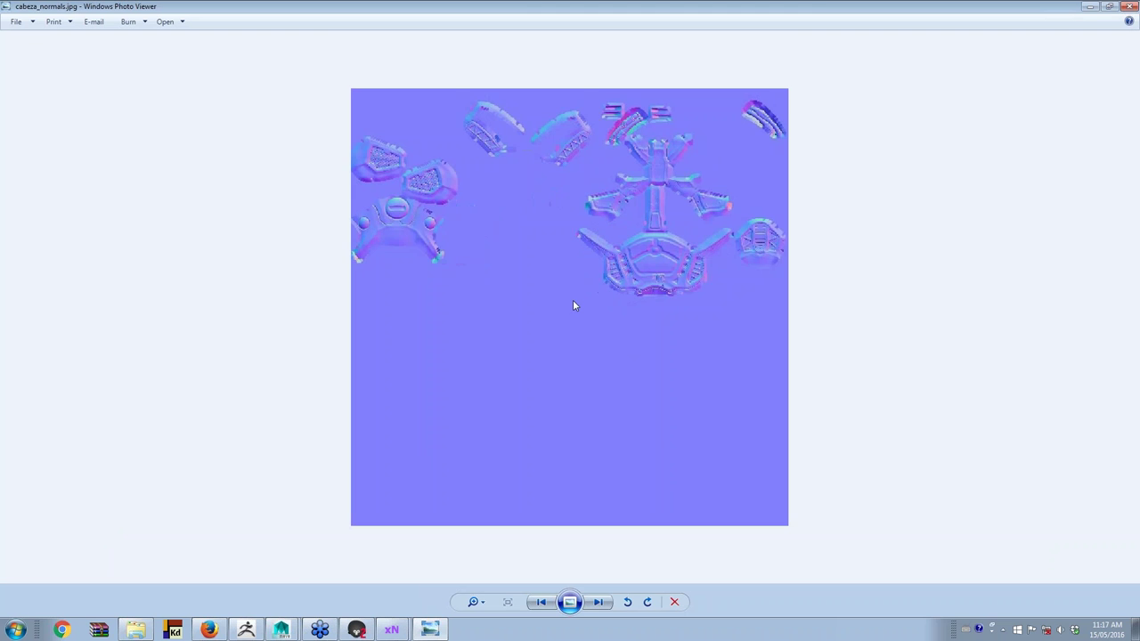
scroll(572, 307, "up", 1)
scroll(570, 308, "up", 1)
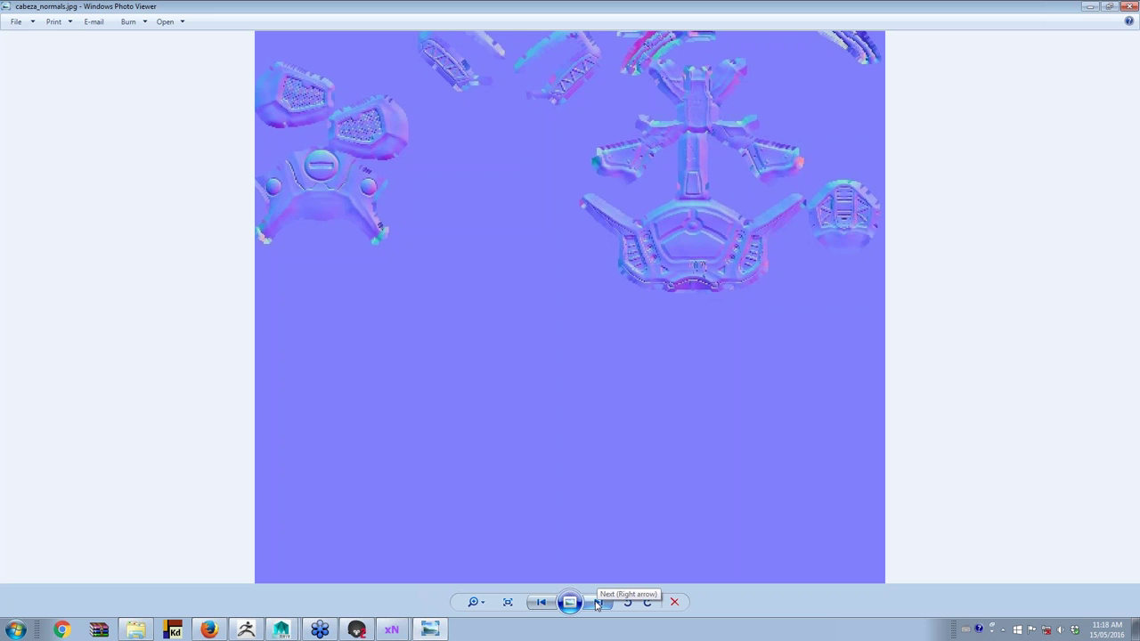
left_click(597, 603)
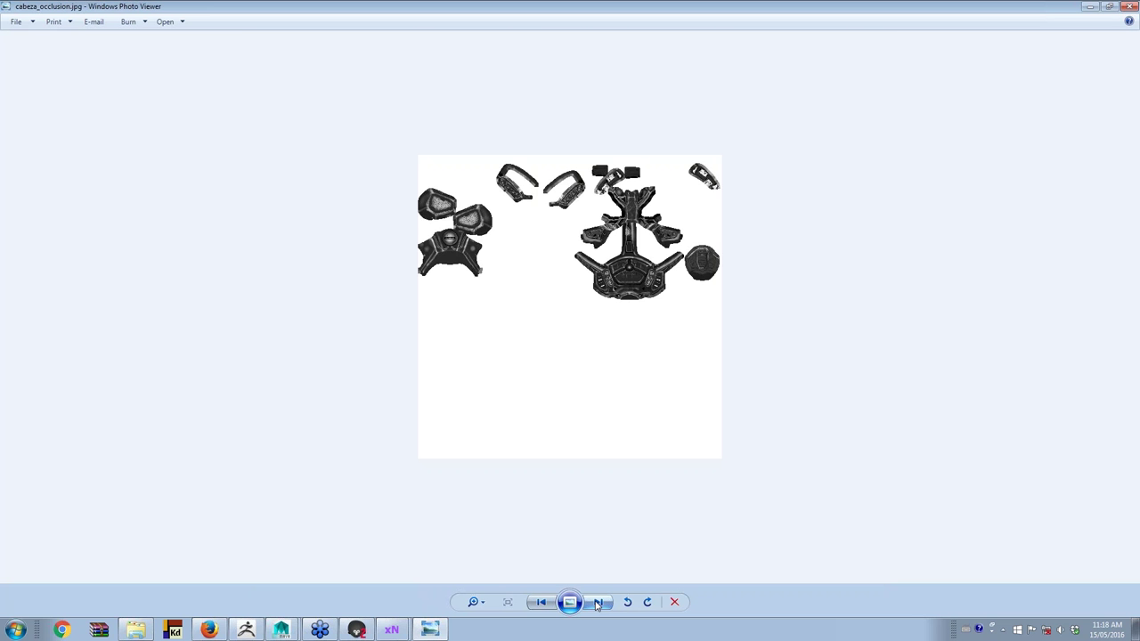
left_click(598, 602)
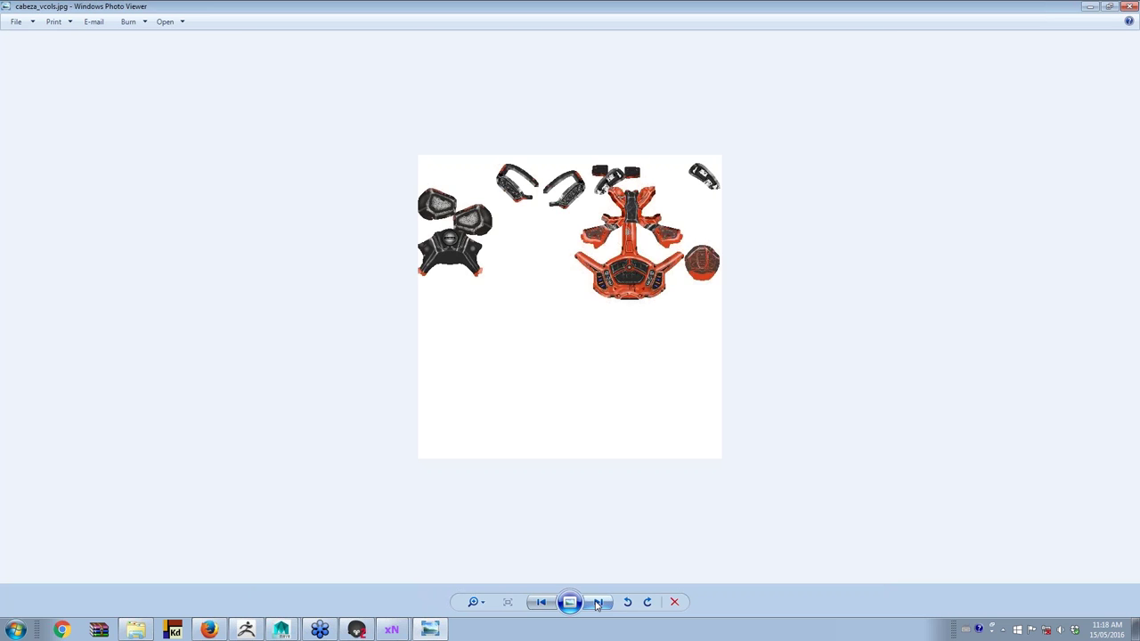
left_click(1090, 6)
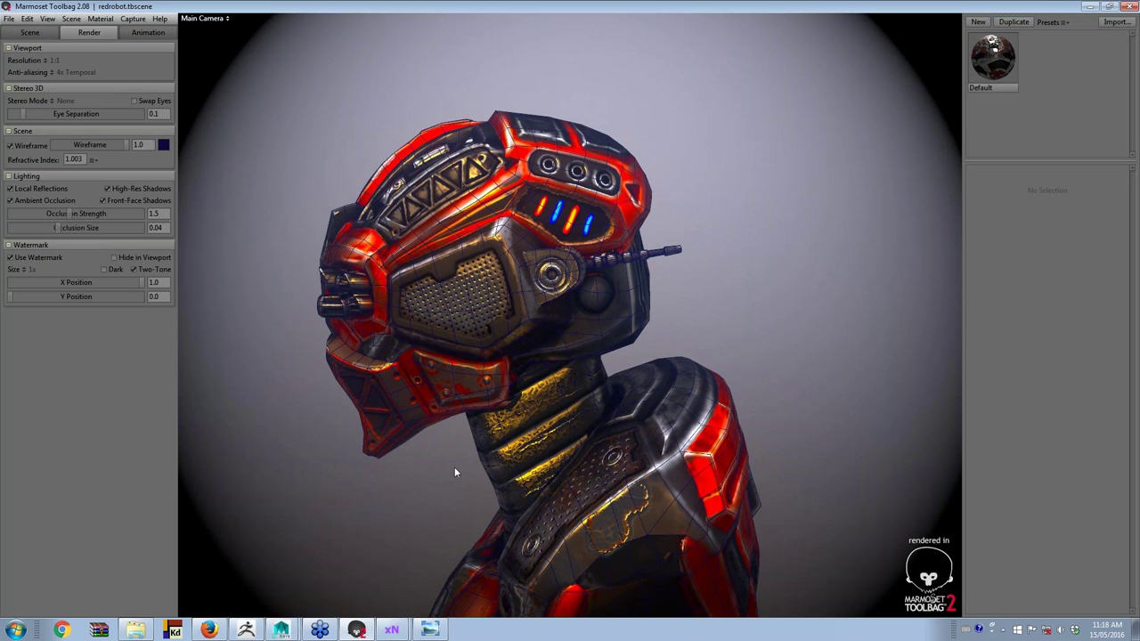
Step: Orbit around the Marmoset robot's right side, then switch to ZBrush and rotate the helmet to front view
mouse_move(454, 472)
left_mouse_down()
mouse_move(481, 456)
mouse_move(372, 552)
mouse_move(343, 479)
mouse_move(544, 390)
mouse_move(532, 451)
mouse_move(764, 191)
mouse_move(375, 574)
left_mouse_up()
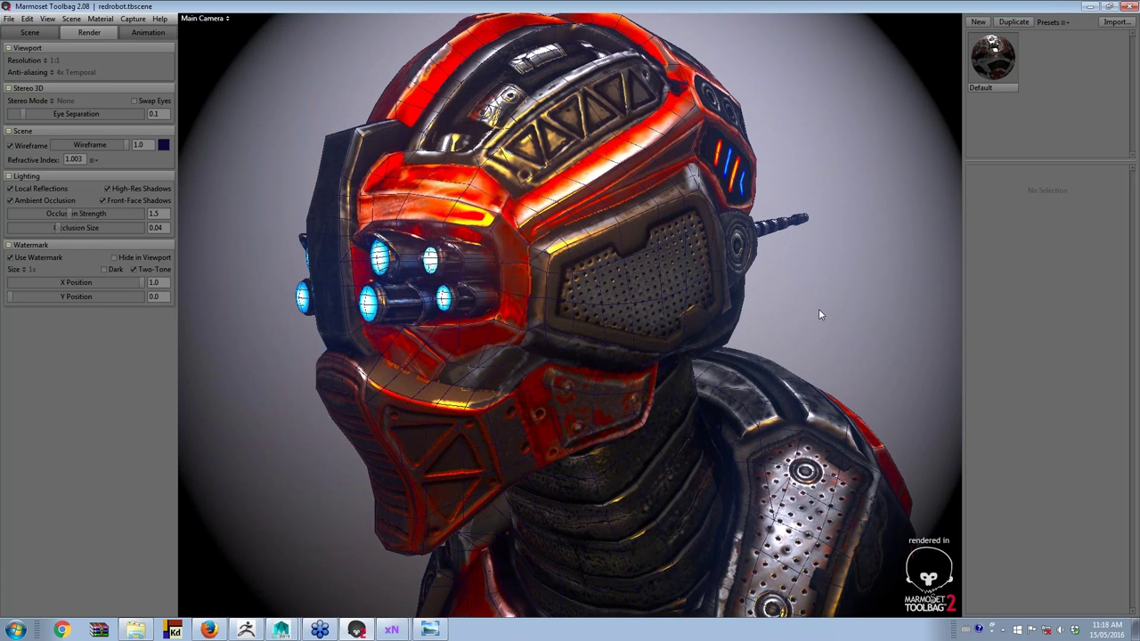
mouse_move(818, 309)
left_mouse_down()
mouse_move(804, 256)
mouse_move(714, 218)
left_mouse_up()
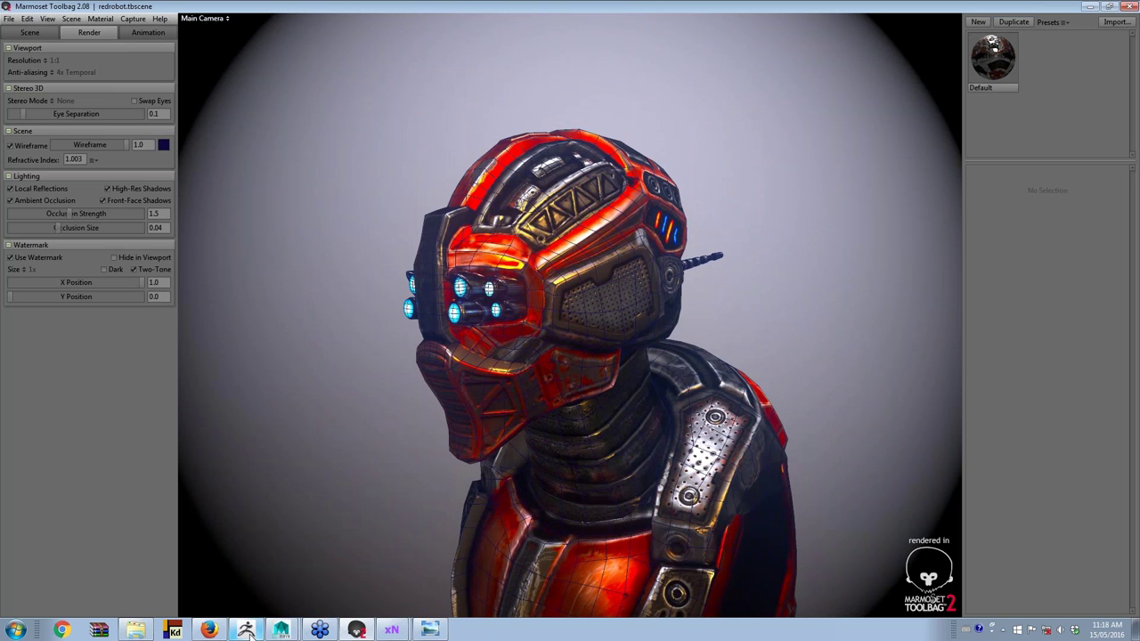
left_click(247, 630)
left_click_drag(865, 332, 872, 359)
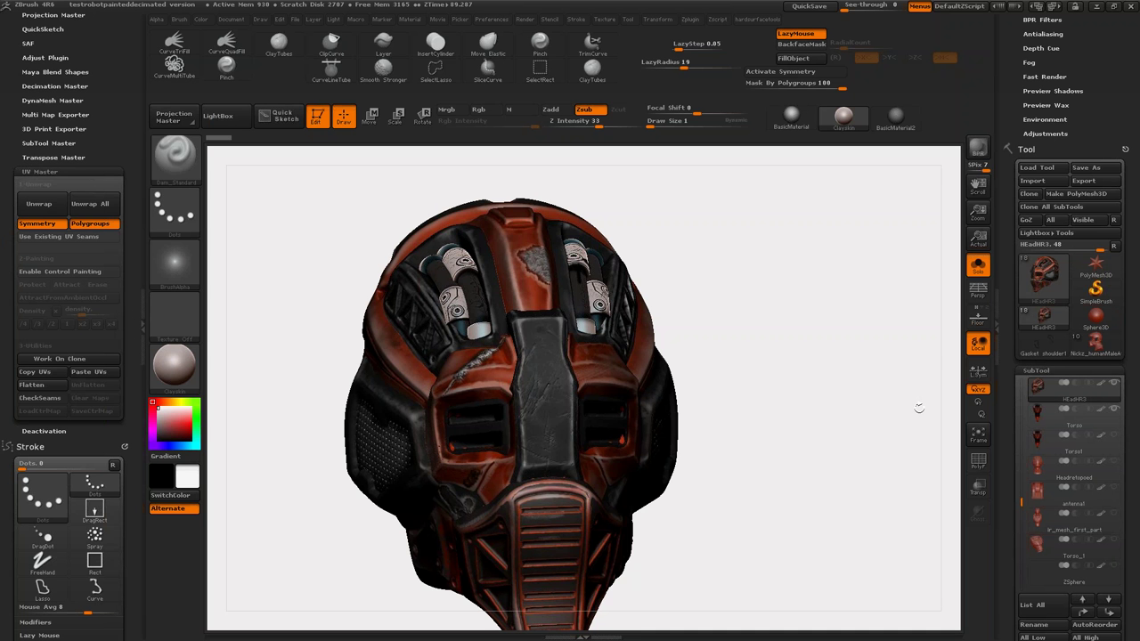
Step: Unhide all robot parts with Shift+A, frame the whole character and orbit it to the front
mouse_move(833, 396)
left_mouse_down()
mouse_move(813, 394)
mouse_move(839, 393)
mouse_move(826, 400)
mouse_move(865, 361)
left_mouse_up()
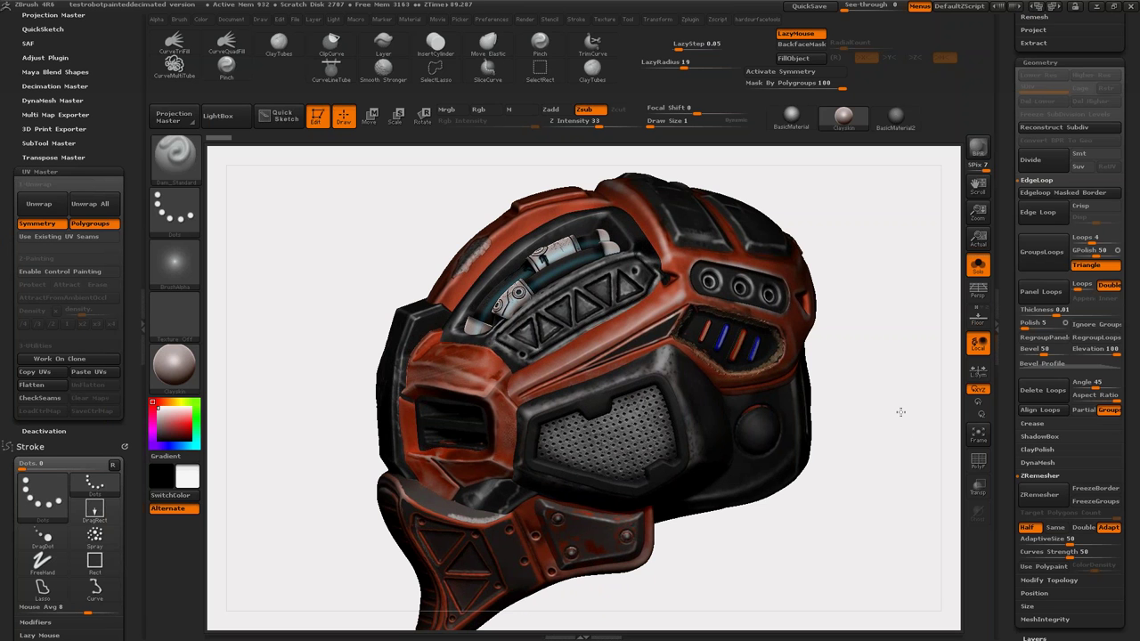
left_click_drag(899, 409, 877, 397)
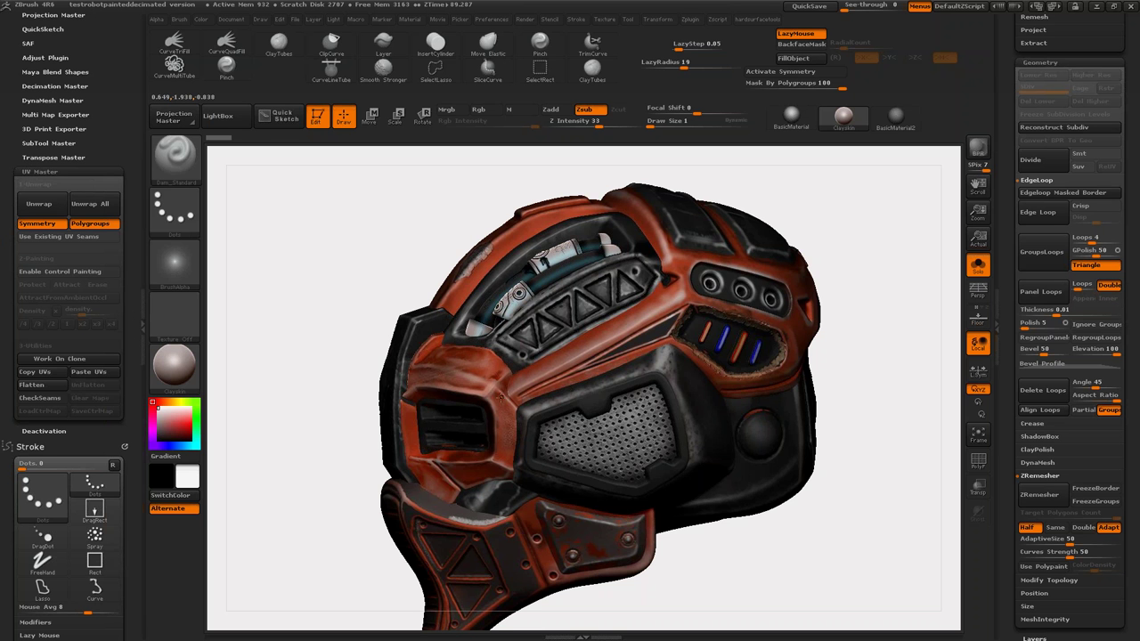
left_click_drag(850, 340, 813, 389)
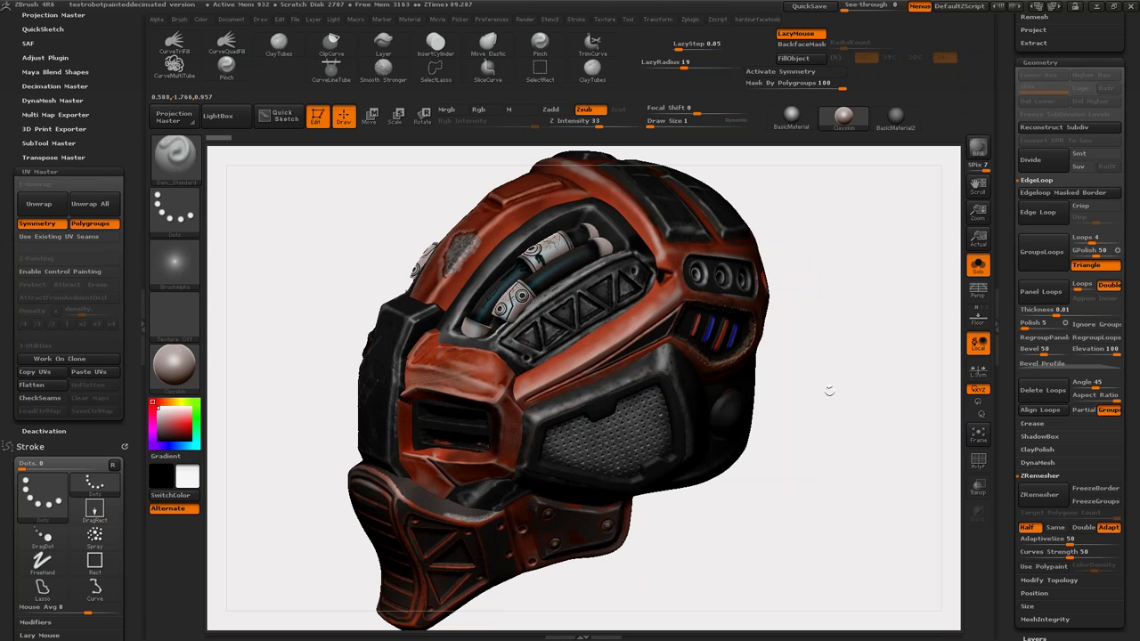
mouse_move(848, 388)
left_mouse_down()
mouse_move(858, 394)
mouse_move(843, 398)
mouse_move(816, 376)
mouse_move(867, 389)
left_mouse_up()
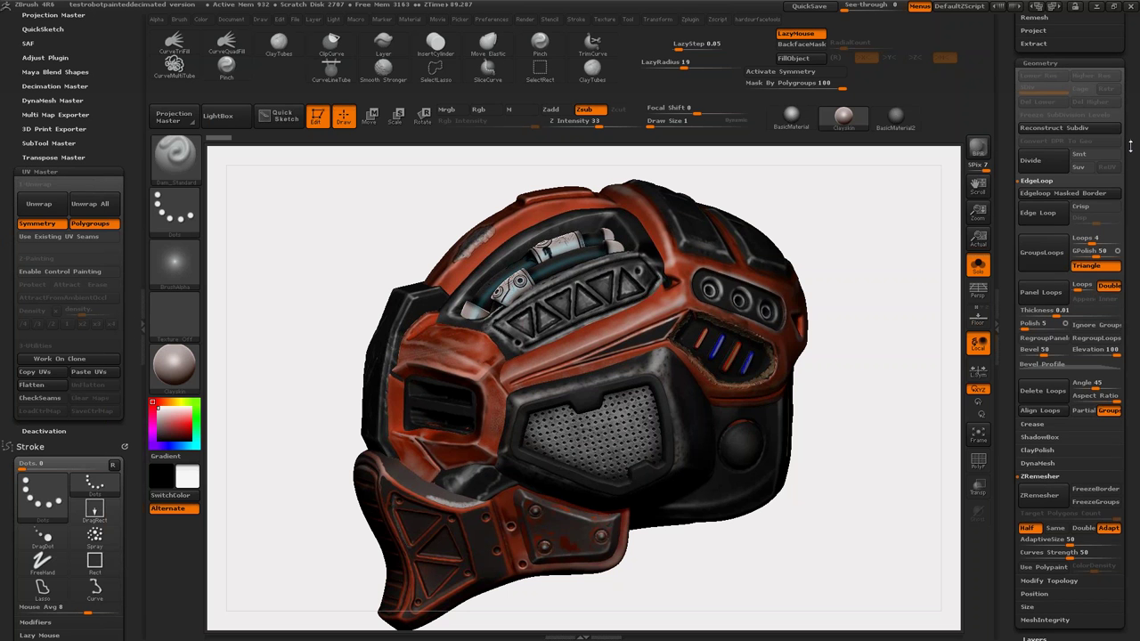
left_click_drag(1130, 146, 1127, 374)
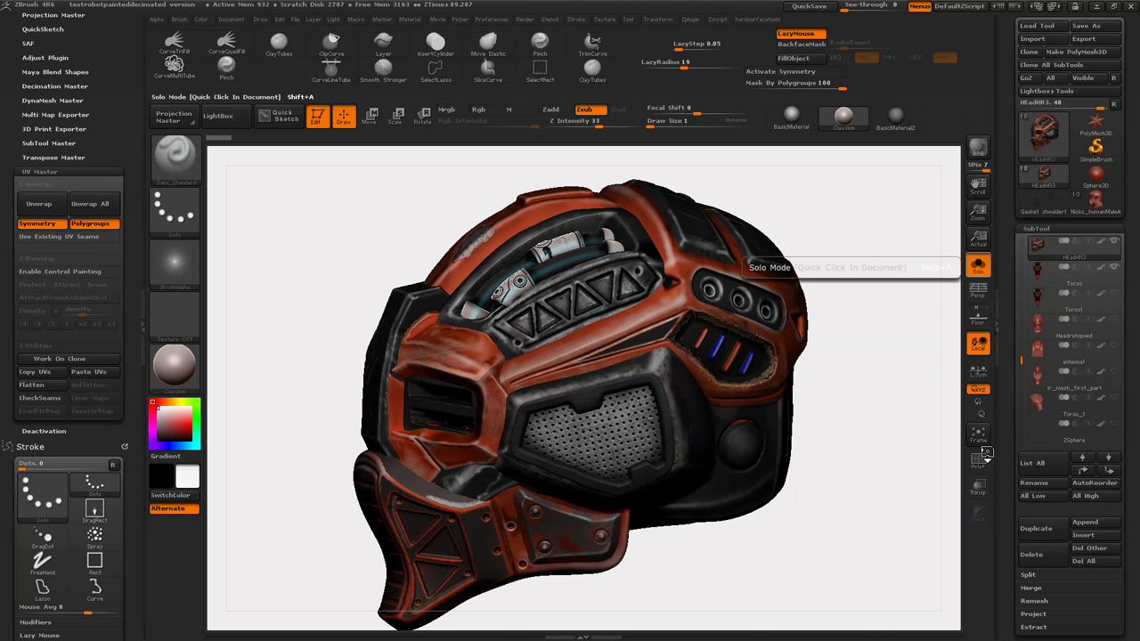
key("shift+a")
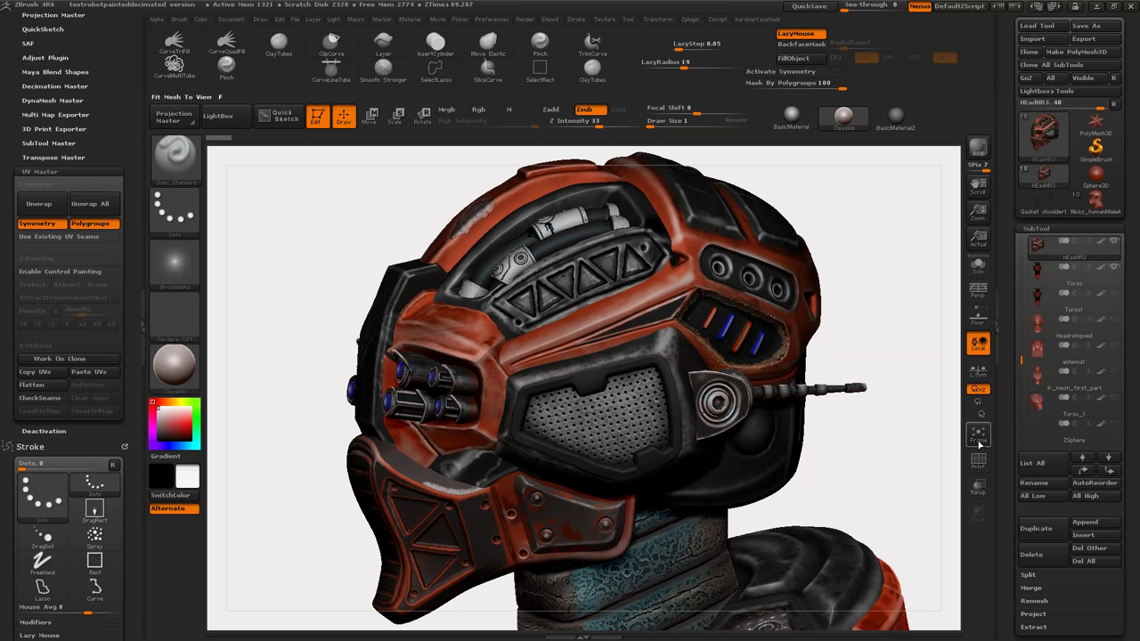
left_click(978, 436)
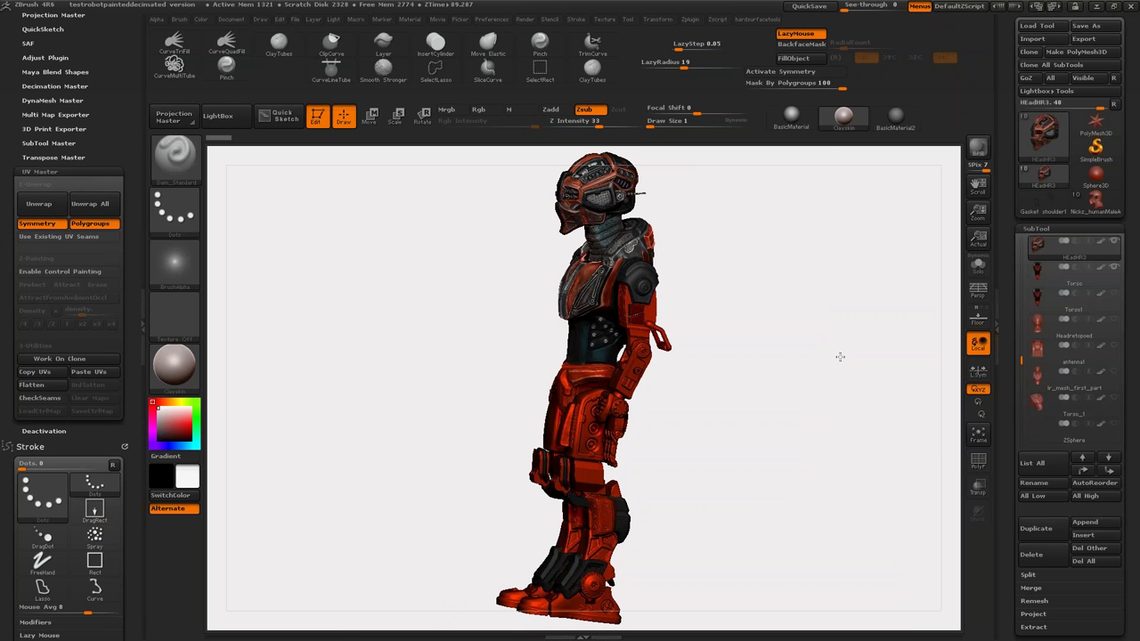
mouse_move(840, 357)
left_mouse_down("shift")
mouse_move(829, 428)
mouse_move(803, 409)
mouse_move(819, 376)
mouse_move(867, 442)
mouse_move(857, 402)
mouse_move(912, 404)
mouse_move(842, 396)
mouse_move(1102, 243)
left_mouse_up("shift")
mouse_move(1069, 248)
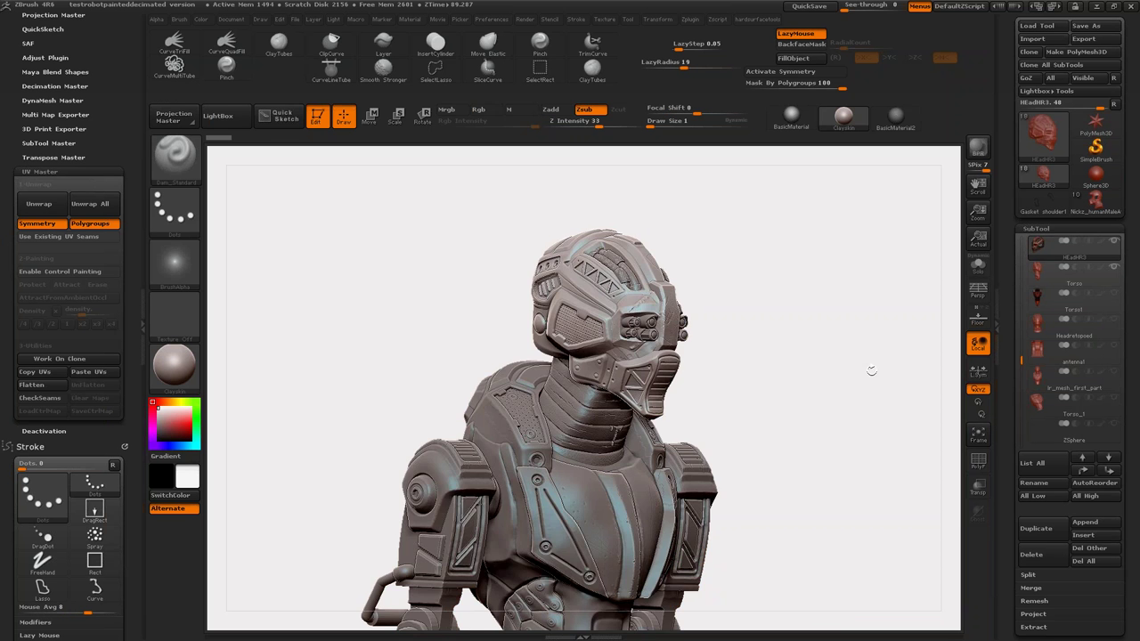
mouse_move(870, 371)
left_mouse_down("alt")
mouse_move(807, 279)
mouse_move(819, 281)
left_mouse_up("alt")
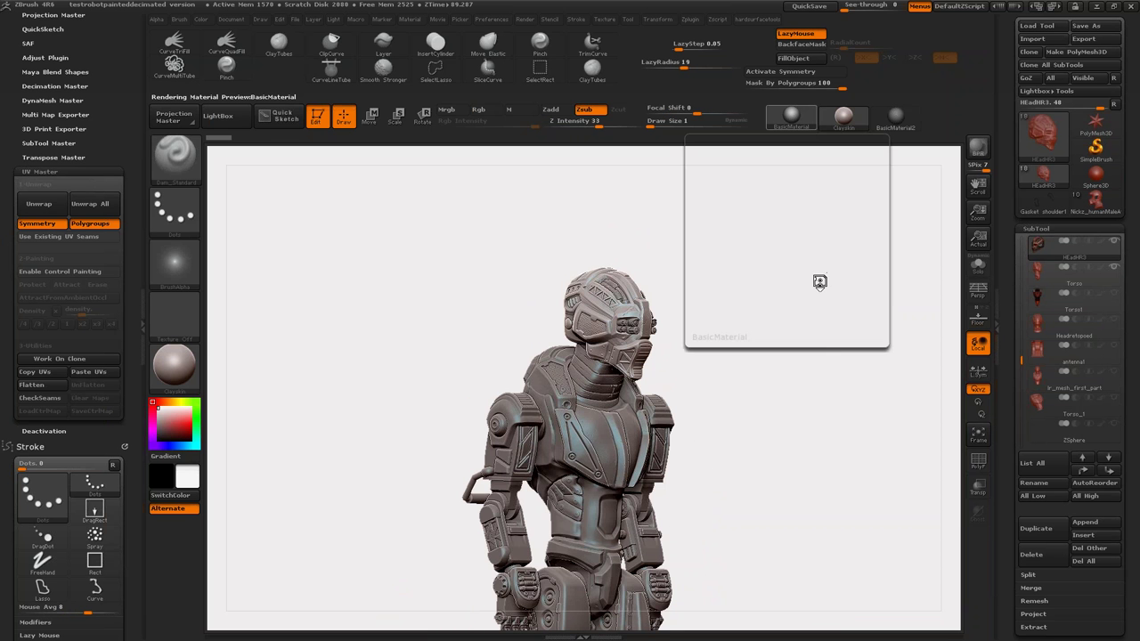
Step: Apply BasicMaterial, turn the grey robot to face the front, then minimise ZBrush
left_click(819, 281)
mouse_move(775, 280)
left_mouse_down("shift")
mouse_move(835, 321)
mouse_move(872, 275)
left_mouse_up("shift")
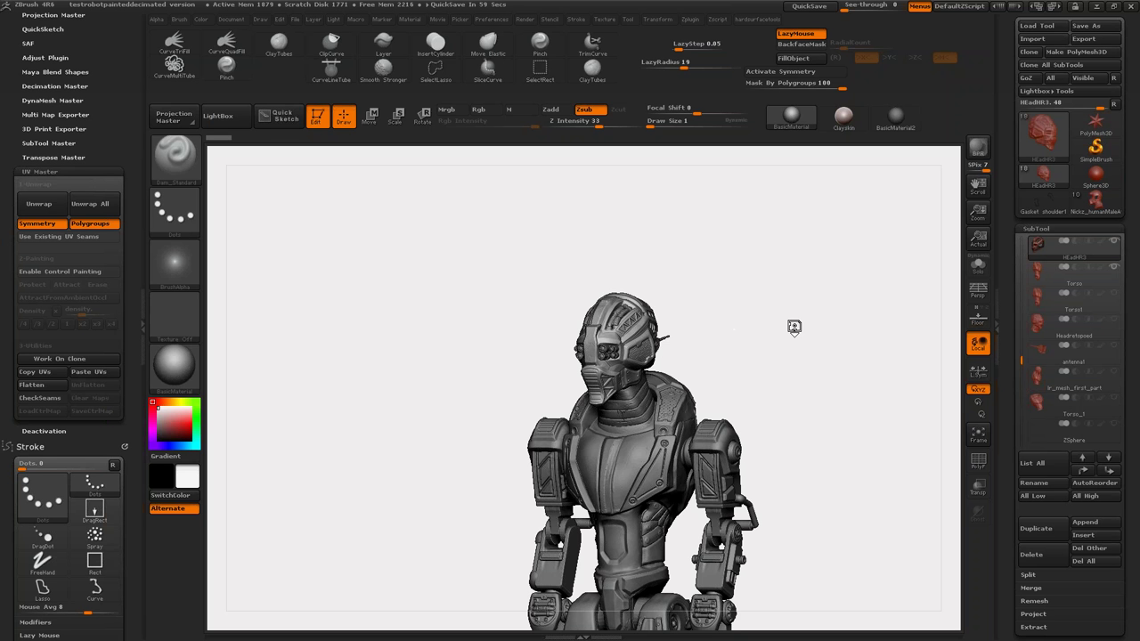
left_click_drag(793, 327, 845, 322)
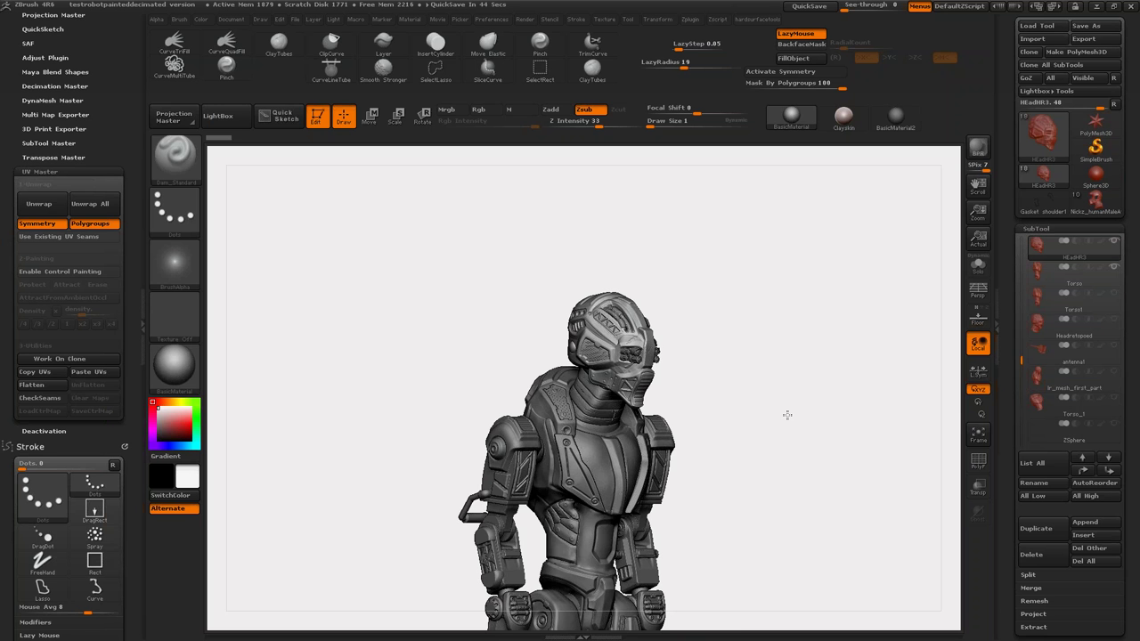
left_click_drag(787, 415, 773, 415)
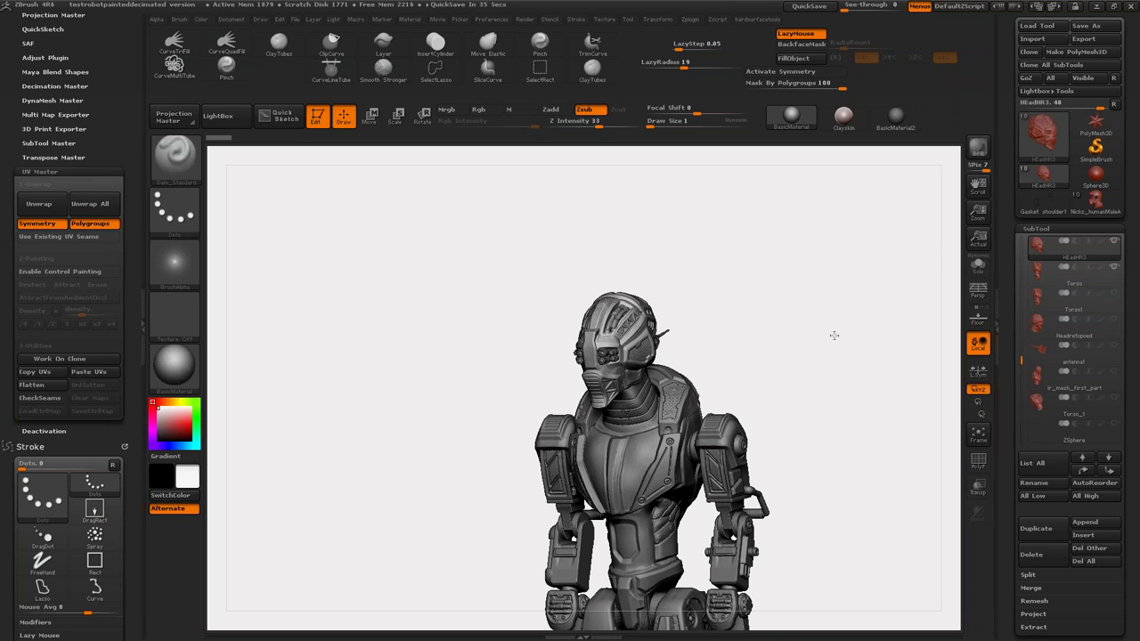
left_click_drag(834, 335, 857, 333)
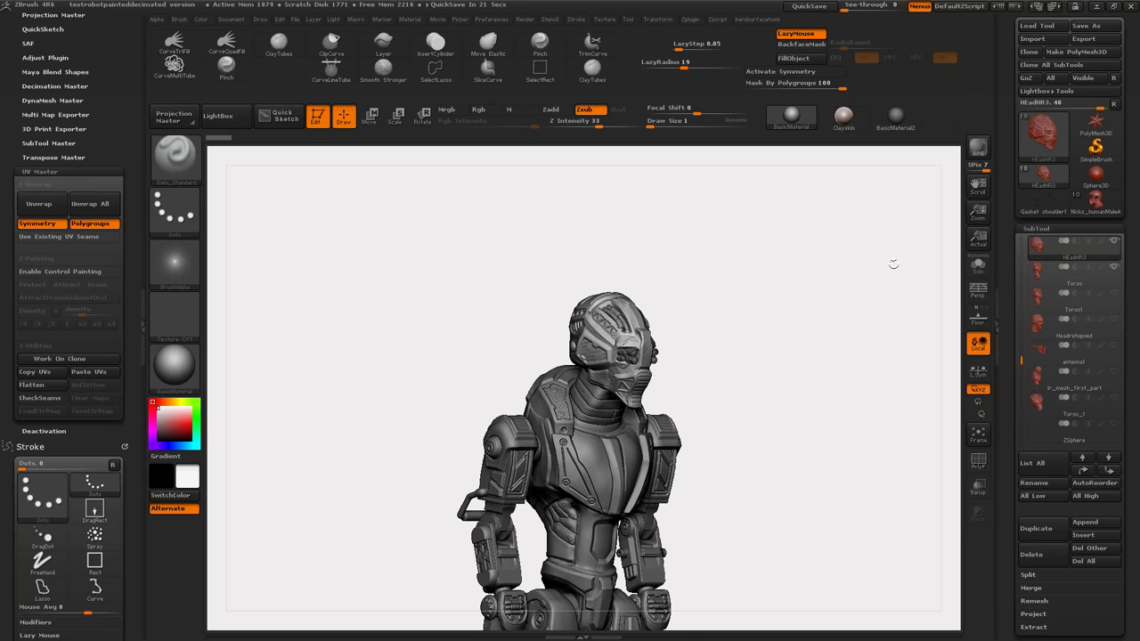
left_click(1097, 7)
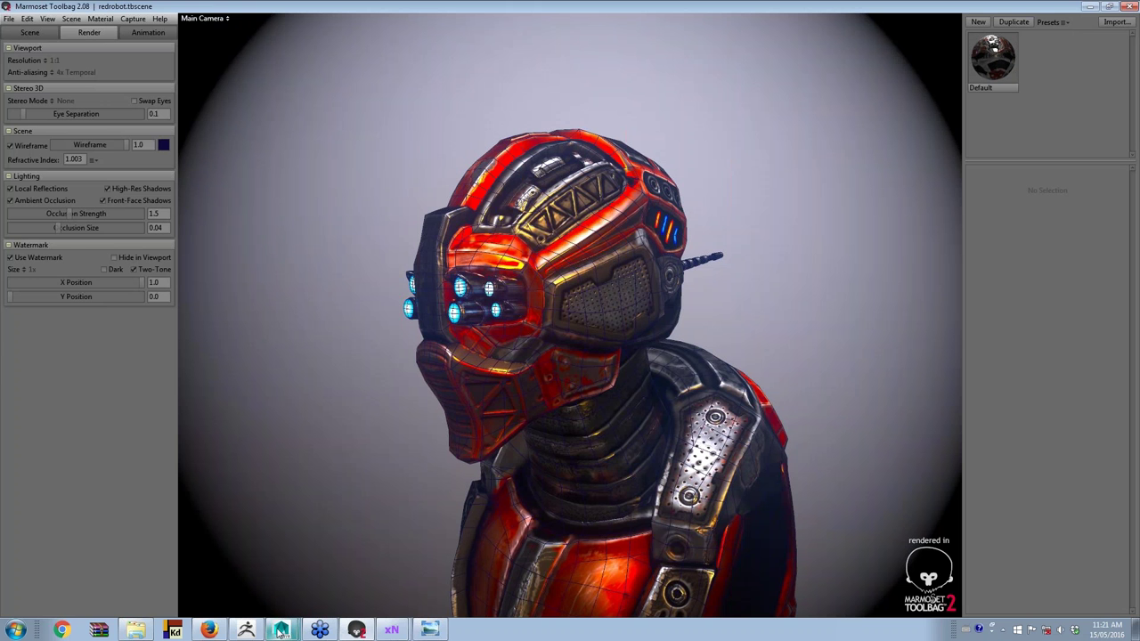
Step: Return to the Maya robot scene and tuck the UV Texture Editor aside
left_click(281, 630)
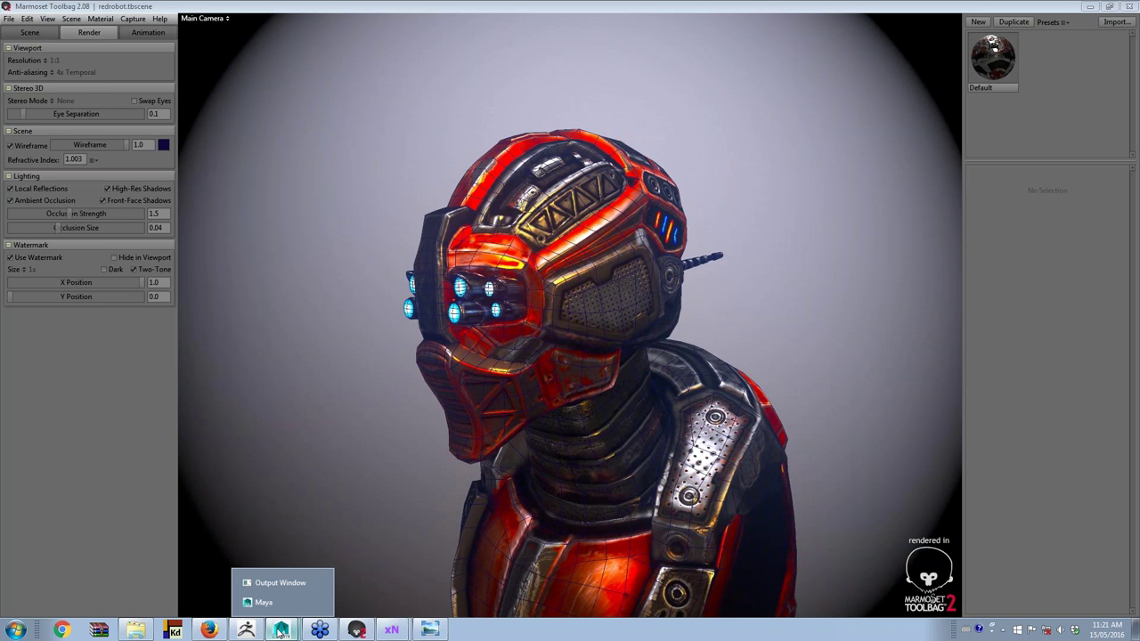
left_click(265, 602)
left_click(539, 91)
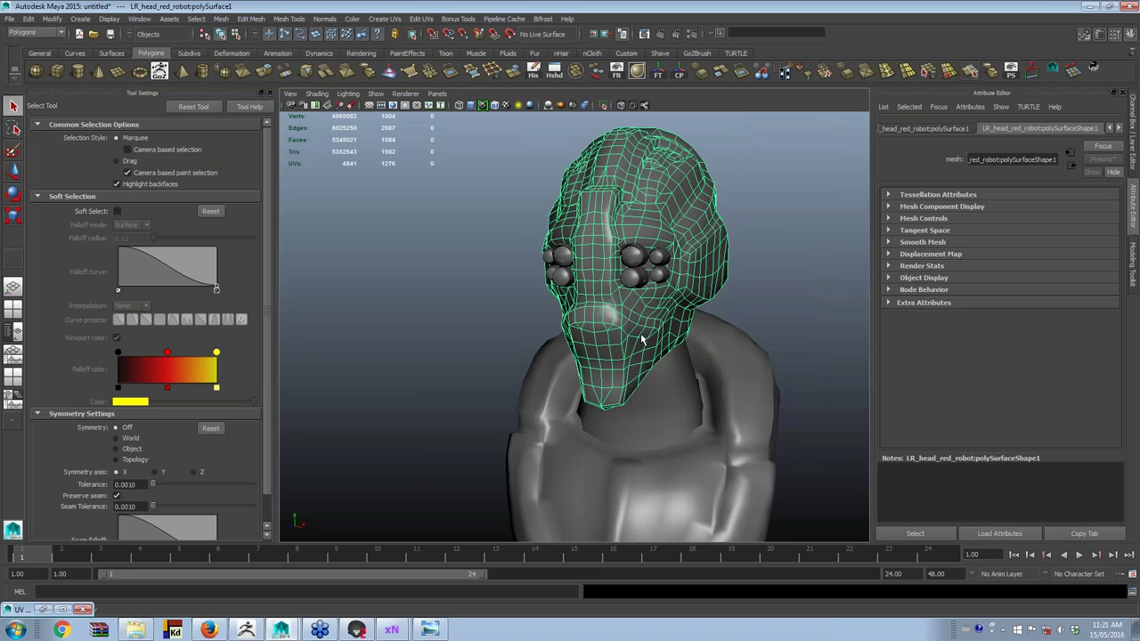
left_click_drag(641, 338, 614, 351, "alt")
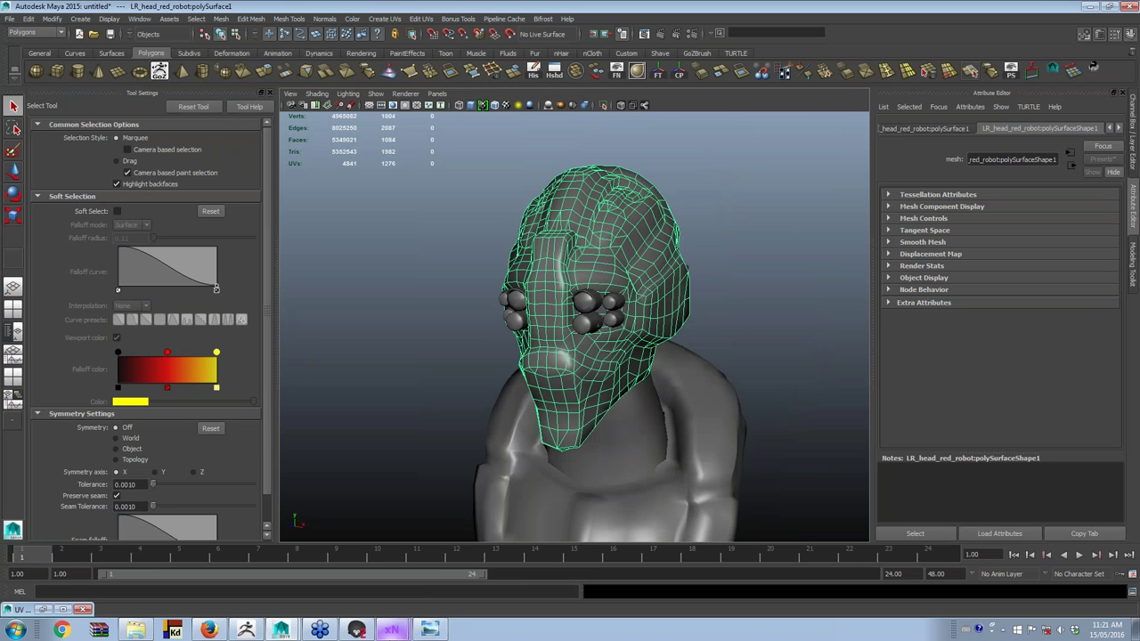
left_click(391, 629)
Step: Select only the torso mesh and frame the viewport on it
left_click(783, 231)
left_click_drag(712, 258, 666, 254, "alt")
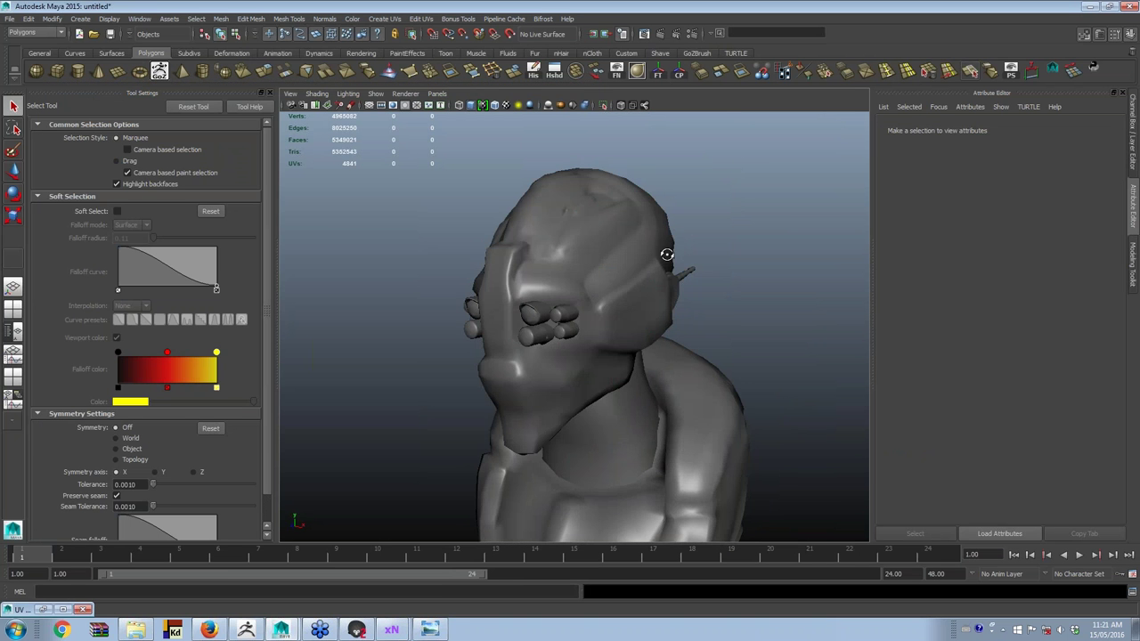
left_click(665, 260)
left_click(659, 413)
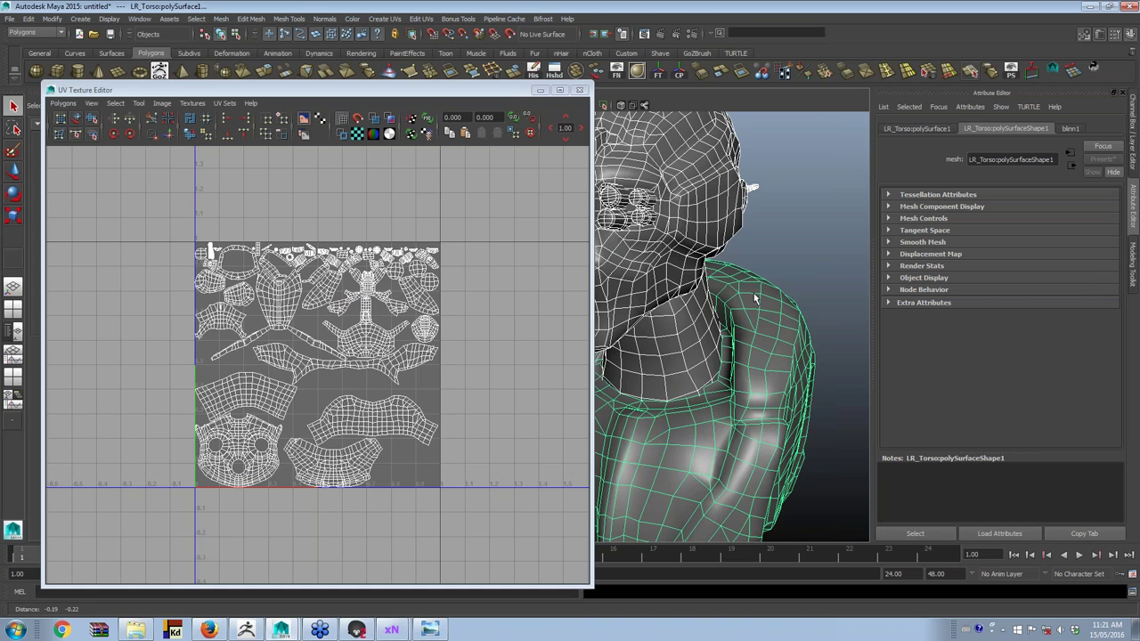
left_click_drag(753, 298, 764, 292, "alt")
right_click_drag(764, 292, 735, 251, "alt")
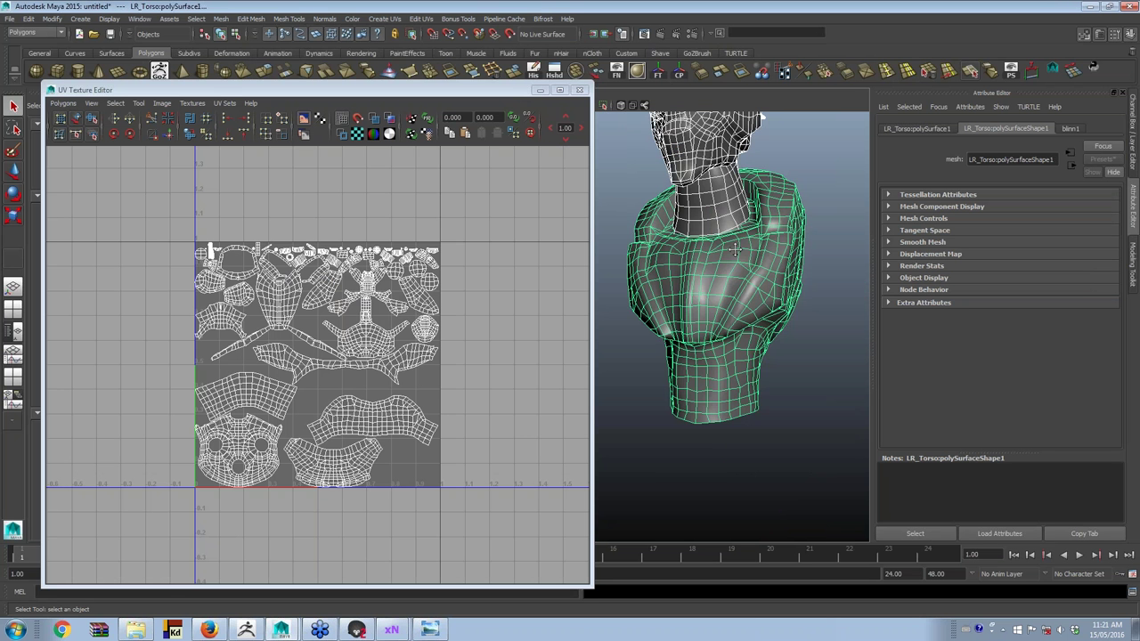
left_click(708, 338)
key("f")
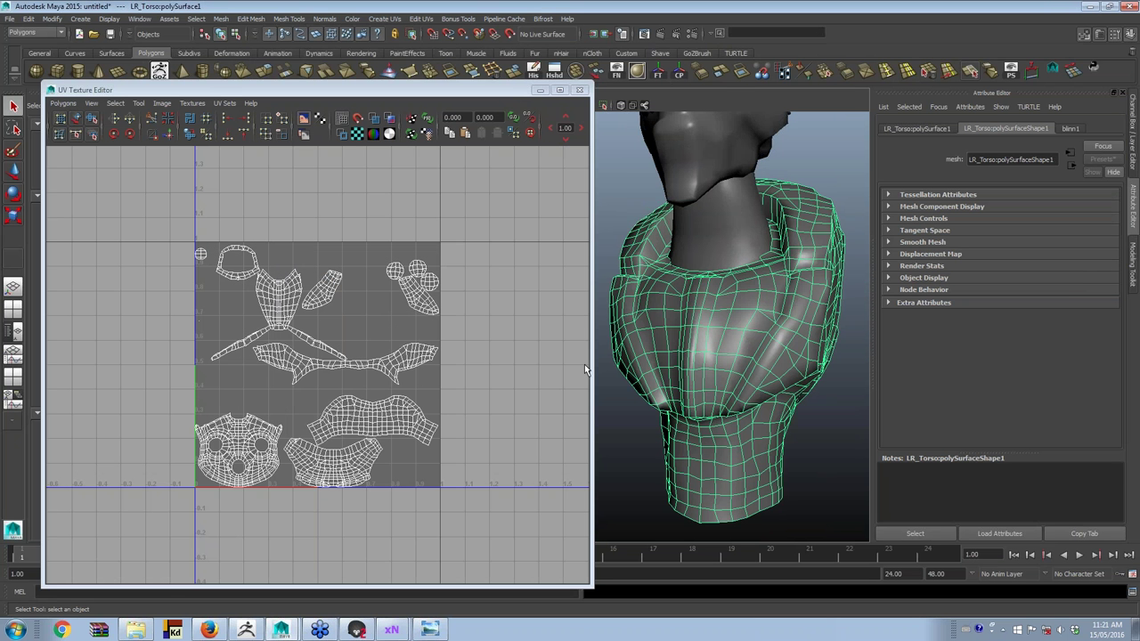
Step: Inspect the torso's UV shells across the 0-1 square and show blinn1's material attributes
left_click(552, 374)
mouse_move(552, 374)
right_mouse_down("alt")
mouse_move(574, 374)
mouse_move(448, 383)
right_mouse_up("alt")
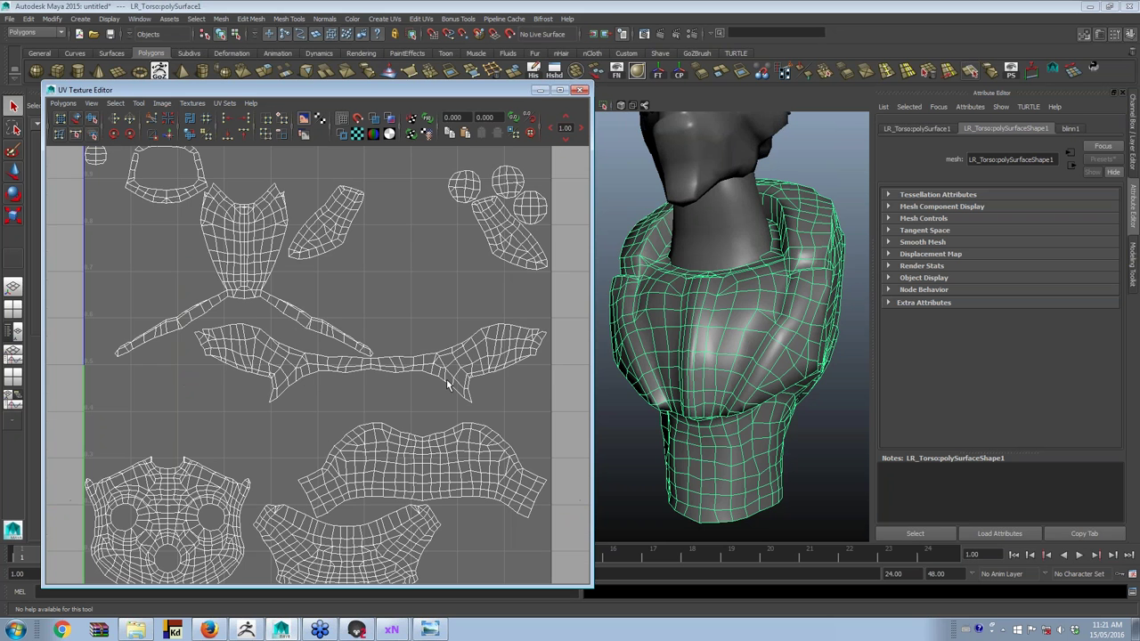
key("a")
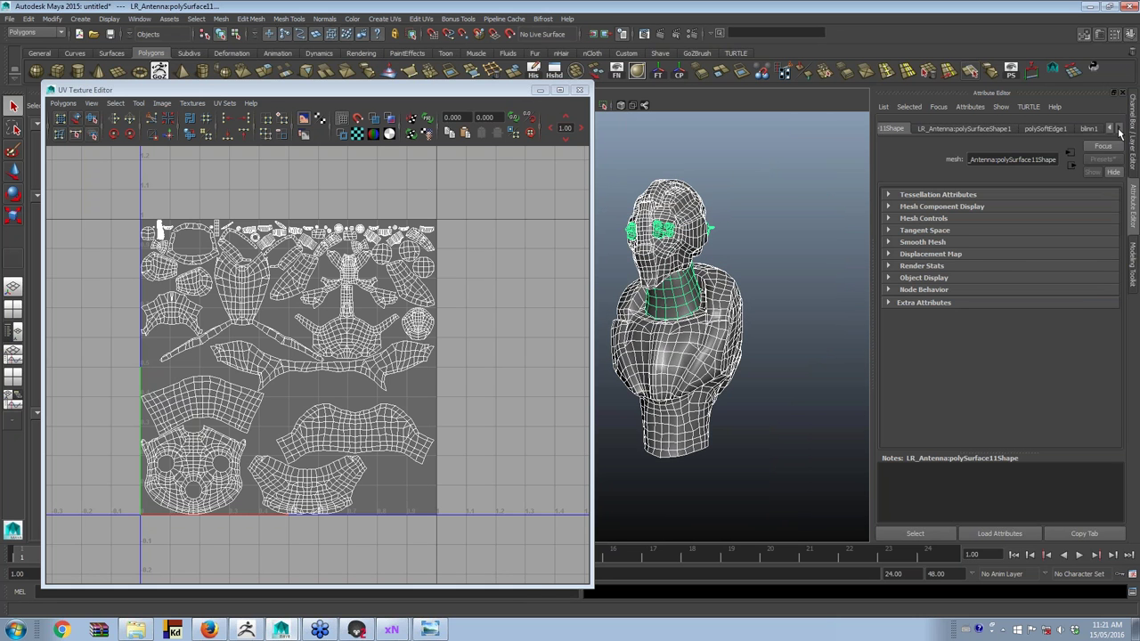
left_click(1089, 128)
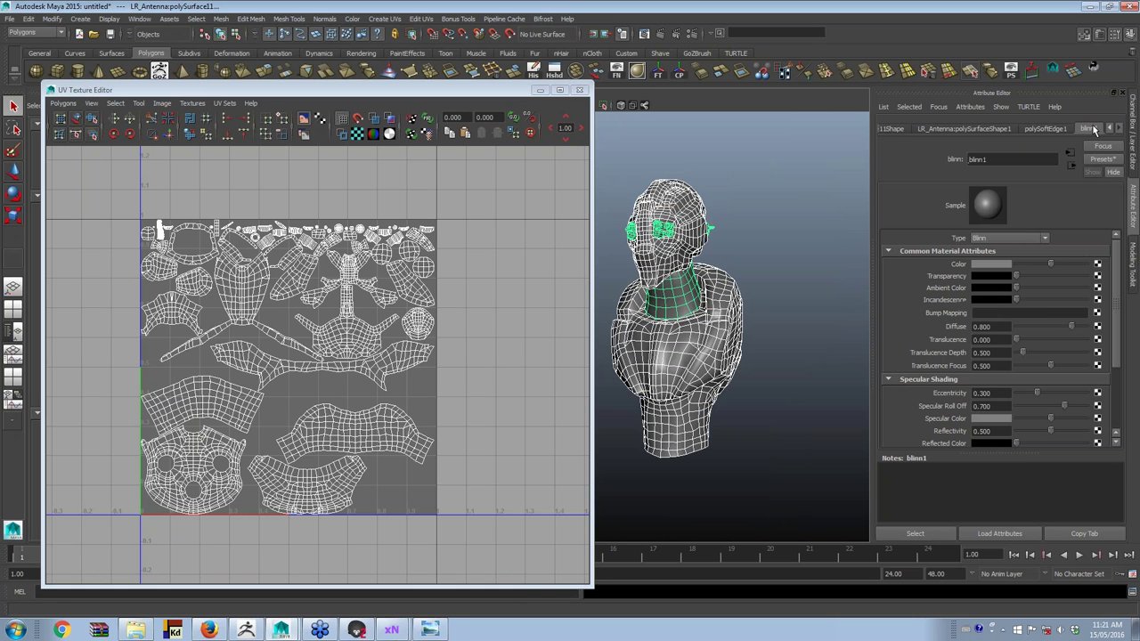
Step: Create a file texture for blinn1's Color and load redrobot_vcols.jpg from F:\Webinar's normal maps folder
left_click(540, 90)
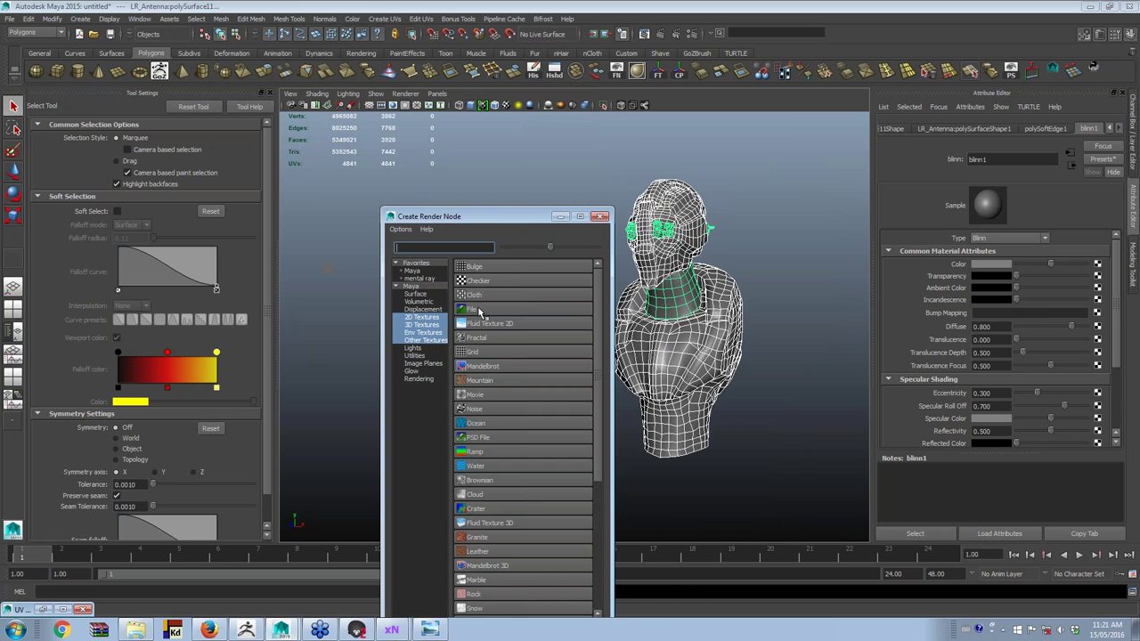
left_click(486, 315)
left_click_drag(605, 288, 591, 273, "alt")
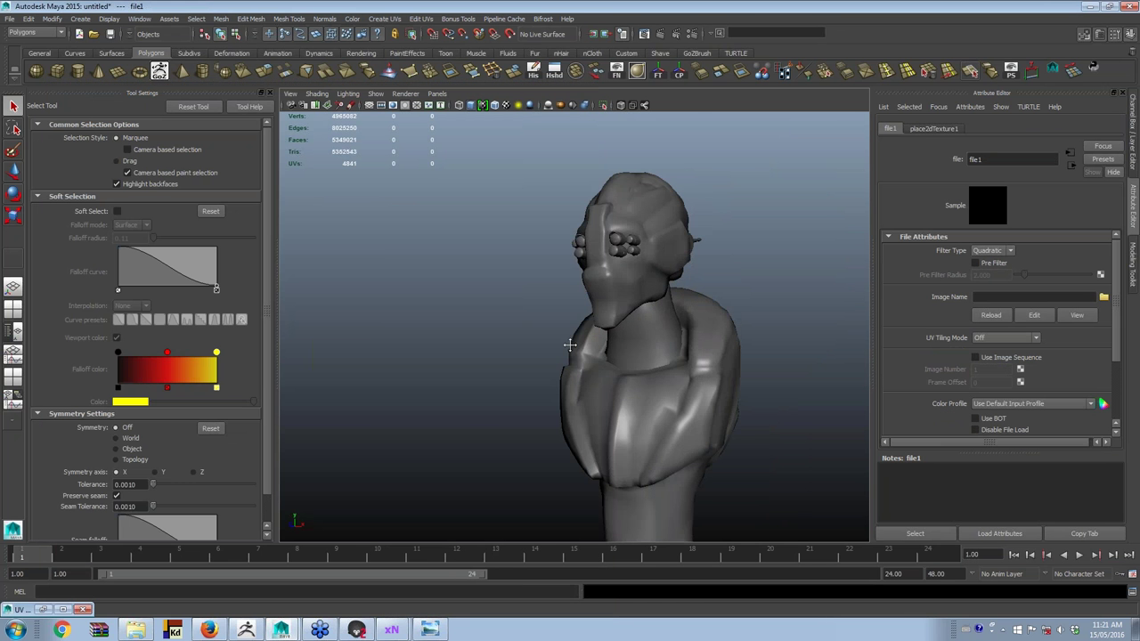
right_click_drag(591, 272, 597, 358, "alt")
left_click(1104, 299)
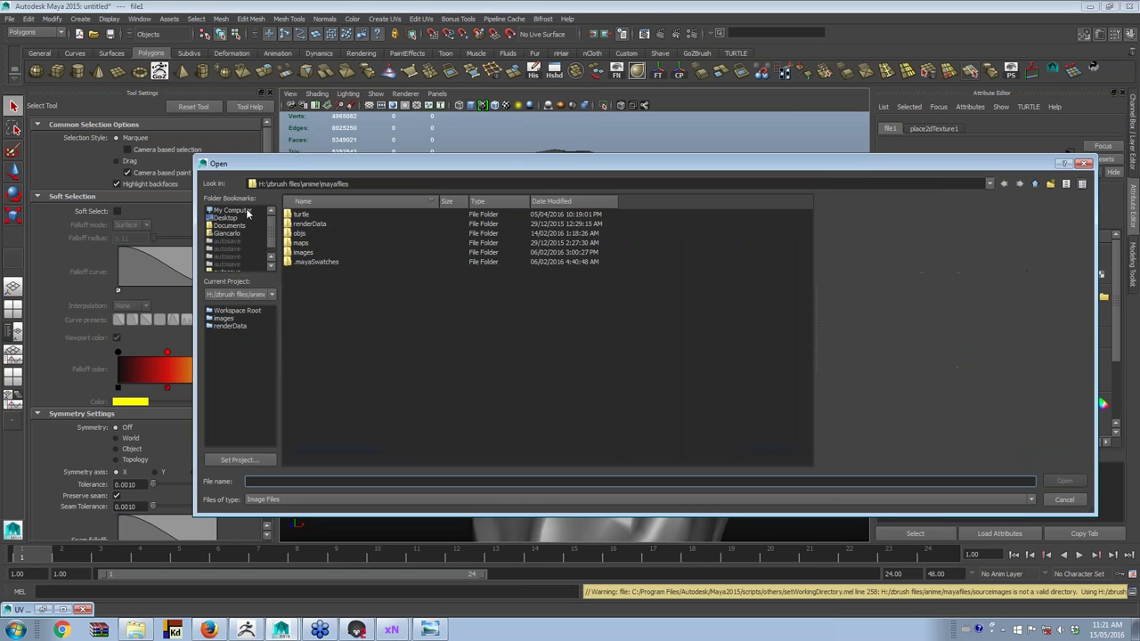
left_click(232, 210)
left_click(330, 233)
double_click(330, 233)
left_click(305, 235)
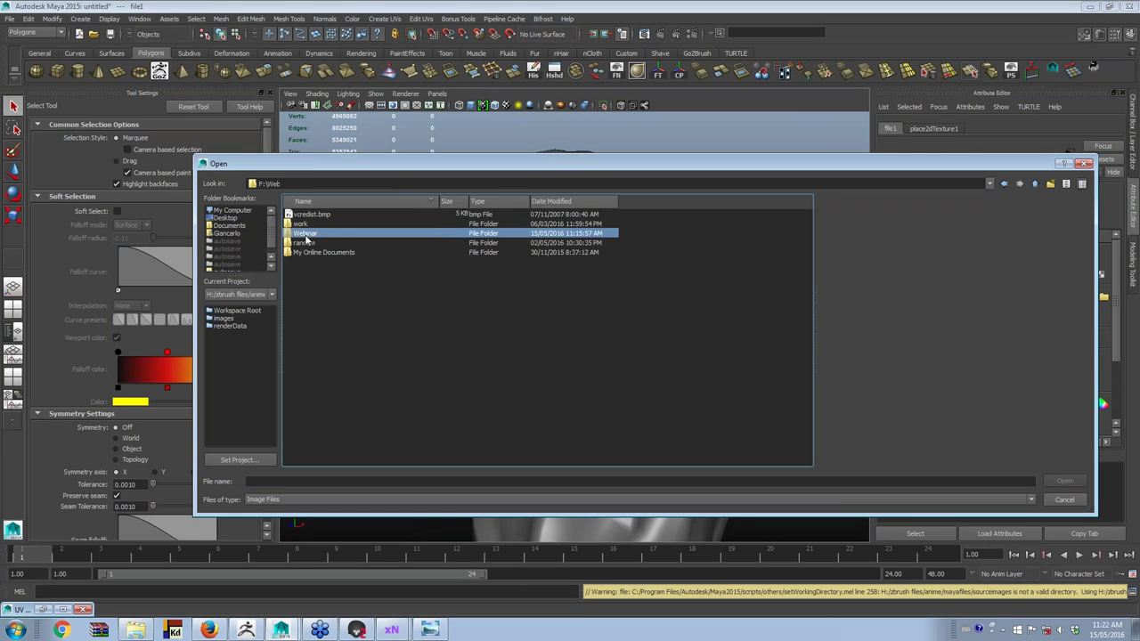
double_click(305, 235)
double_click(307, 233)
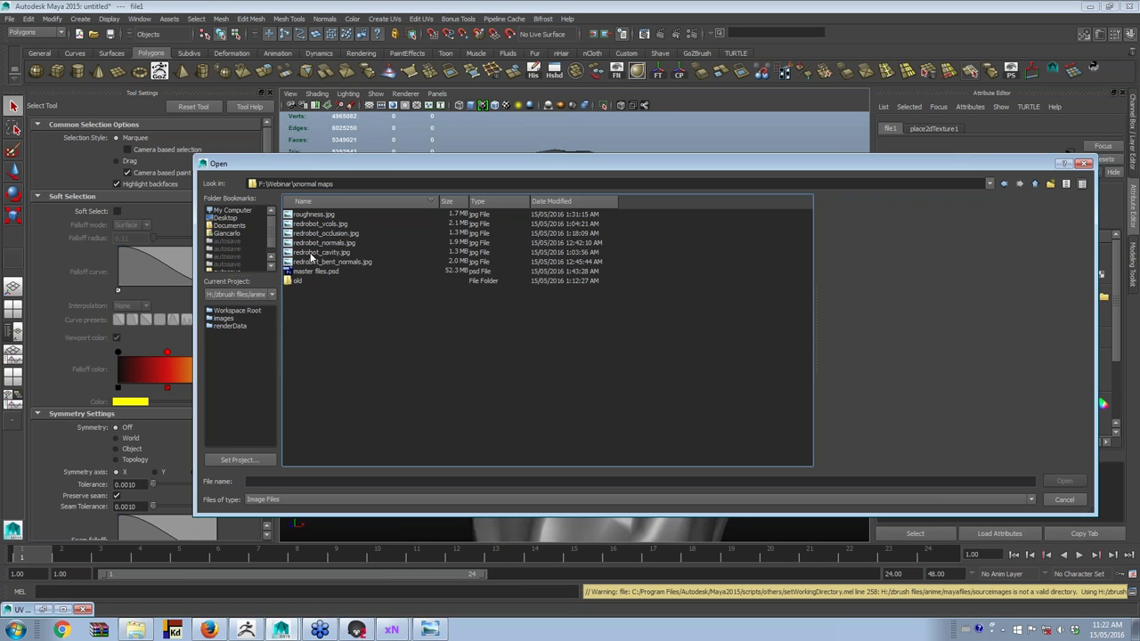
double_click(322, 224)
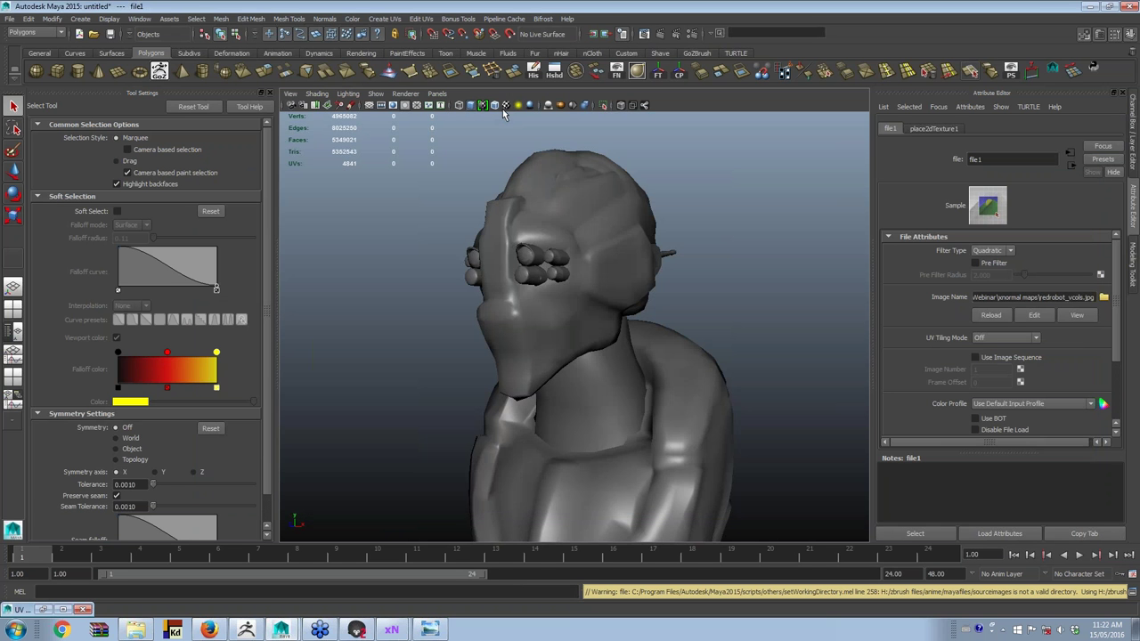
Step: Display the colour texture on the robot with shading mode 6 and reselect the head mesh
key("6")
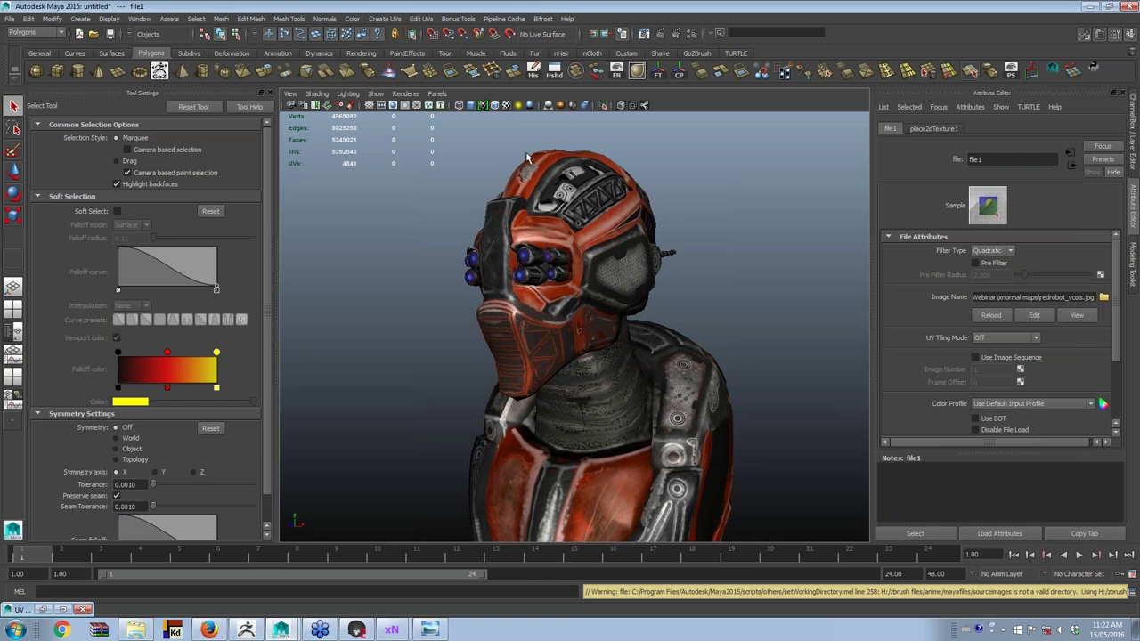
mouse_move(634, 186)
left_mouse_down("alt")
mouse_move(656, 199)
mouse_move(667, 253)
mouse_move(660, 233)
left_mouse_up("alt")
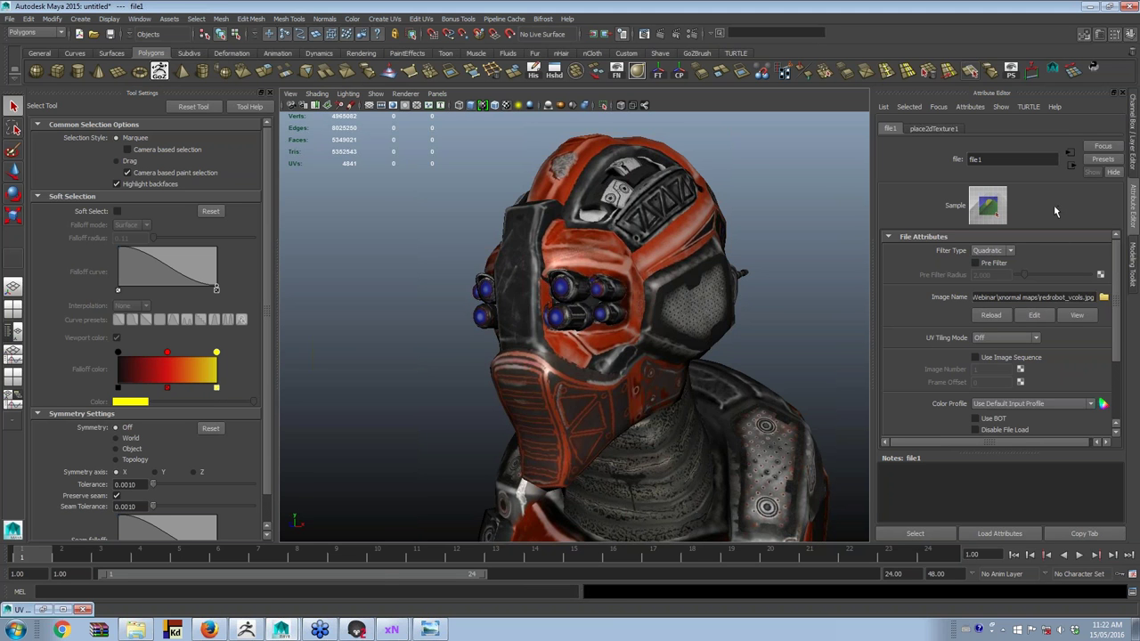
key("ctrl+z")
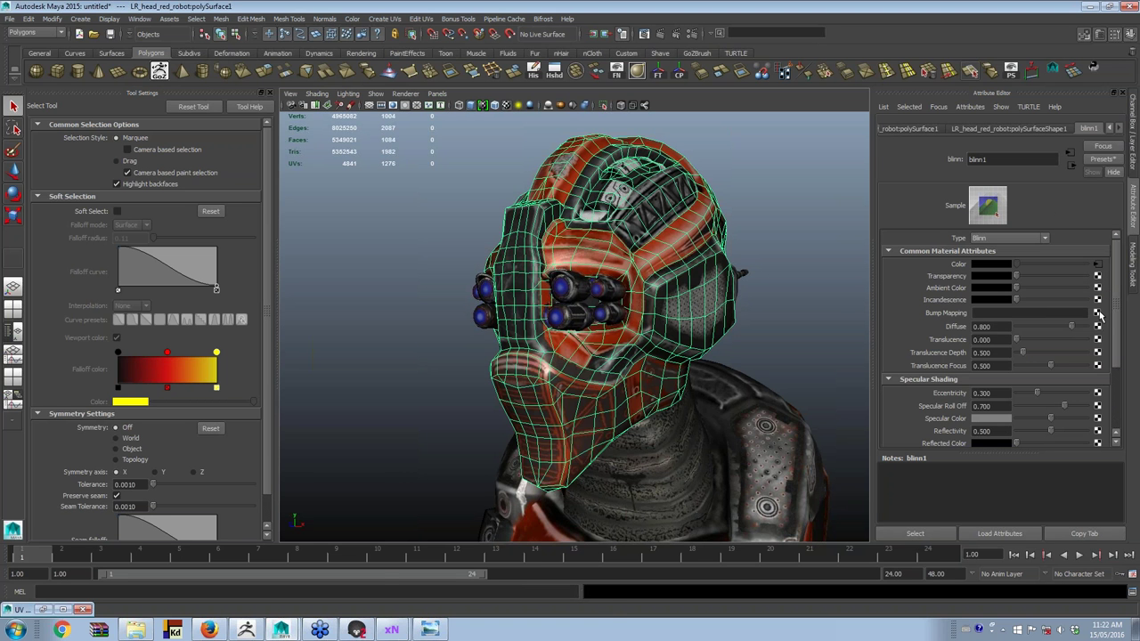
Step: Connect a file texture to Bump Mapping as Tangent Space Normals using redrobot_normals.jpg
left_click(1097, 312)
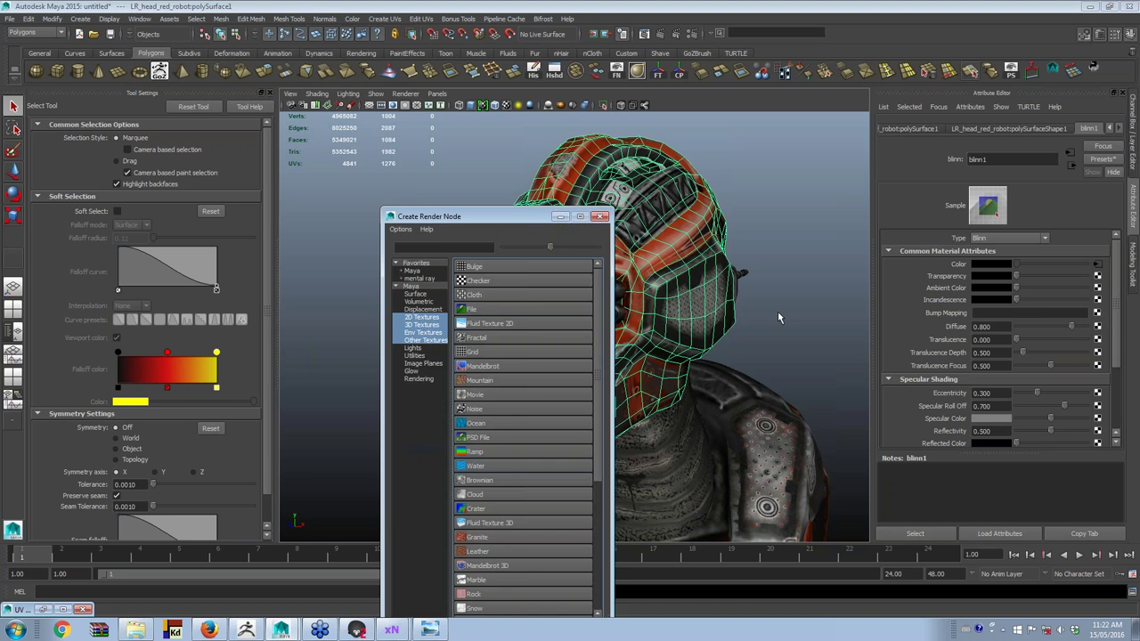
left_click(473, 311)
left_click(997, 278)
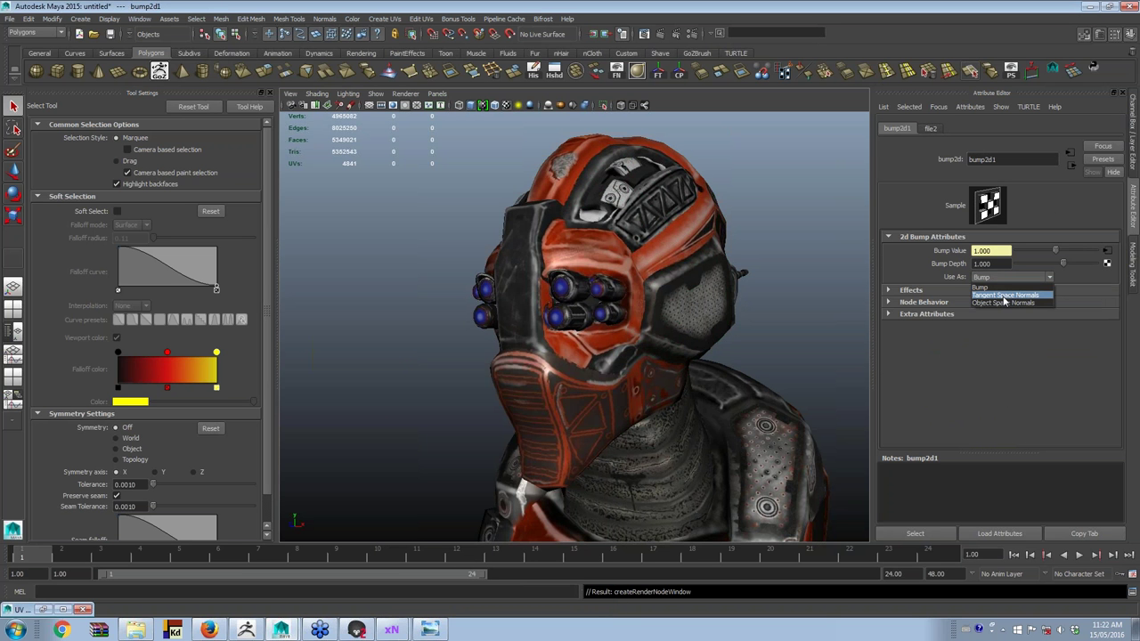
left_click(1004, 296)
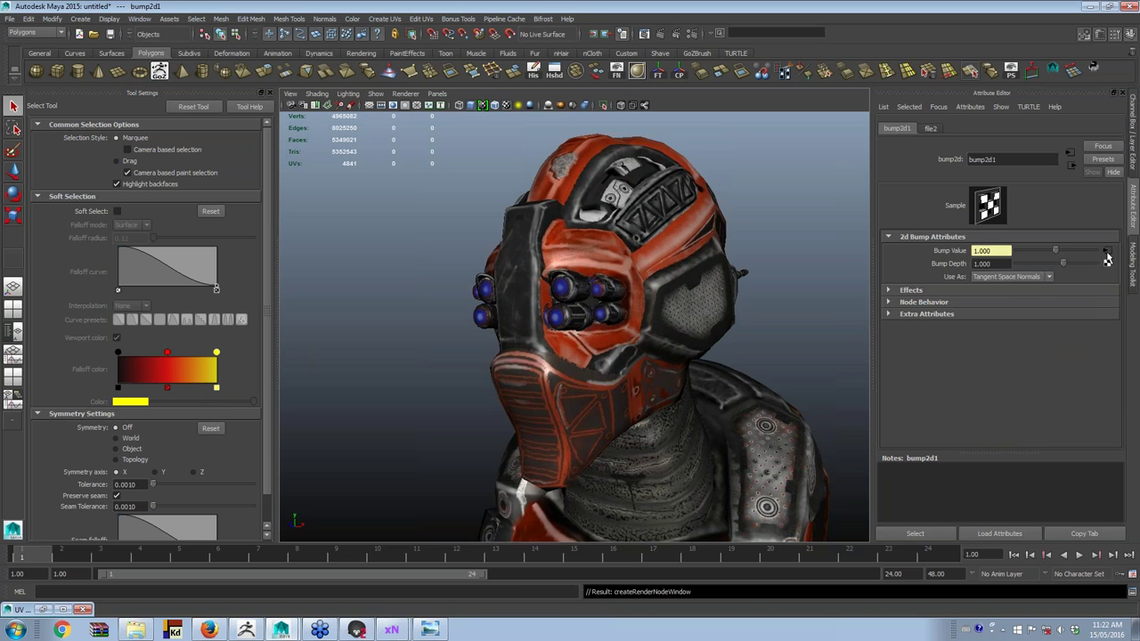
left_click(1106, 251)
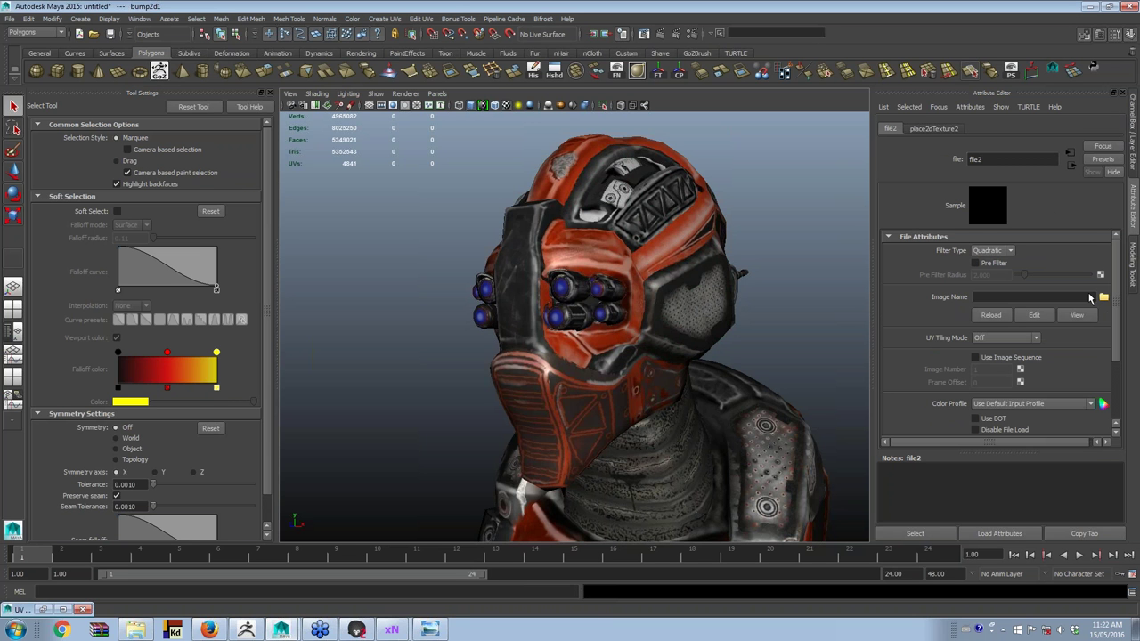
left_click(1102, 296)
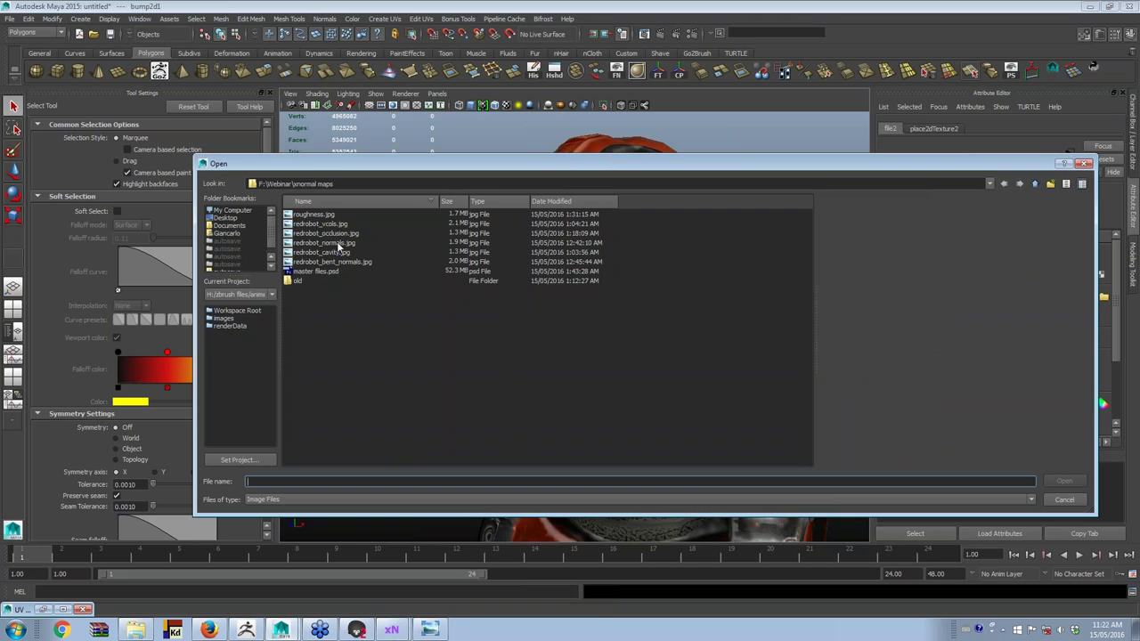
left_click(337, 243)
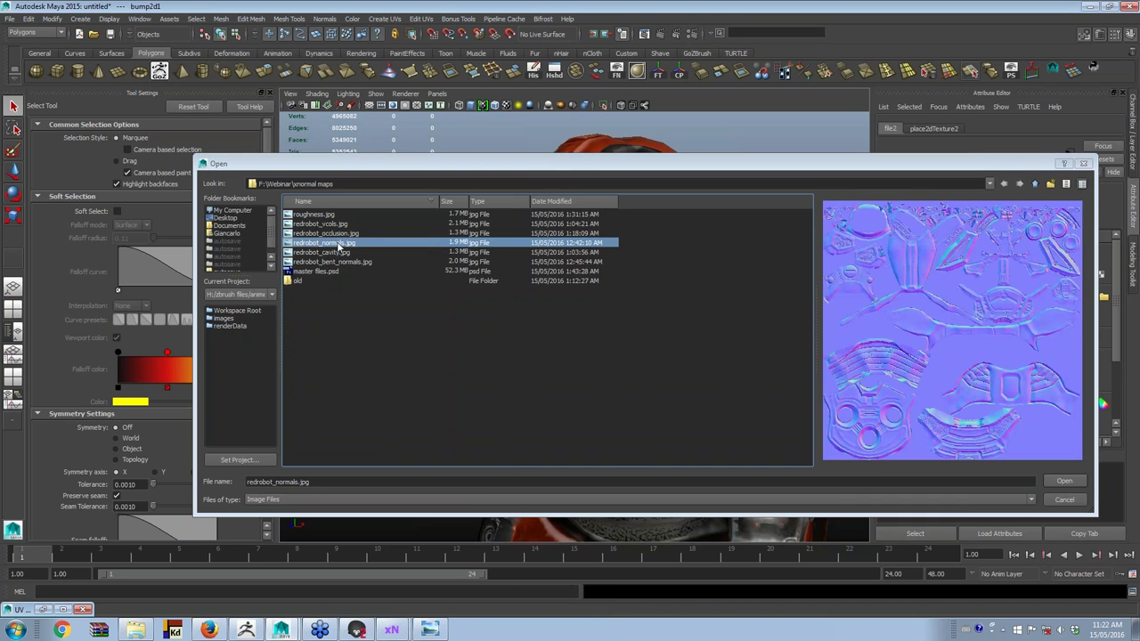
double_click(336, 243)
Step: Switch the viewport renderer to Viewport 2.0 and pull back to show more of the torso
left_click_drag(755, 229, 623, 211, "alt")
left_click(405, 94)
left_click(411, 110)
mouse_move(414, 125)
left_mouse_down("alt")
mouse_move(439, 195)
mouse_move(565, 245)
left_mouse_up("alt")
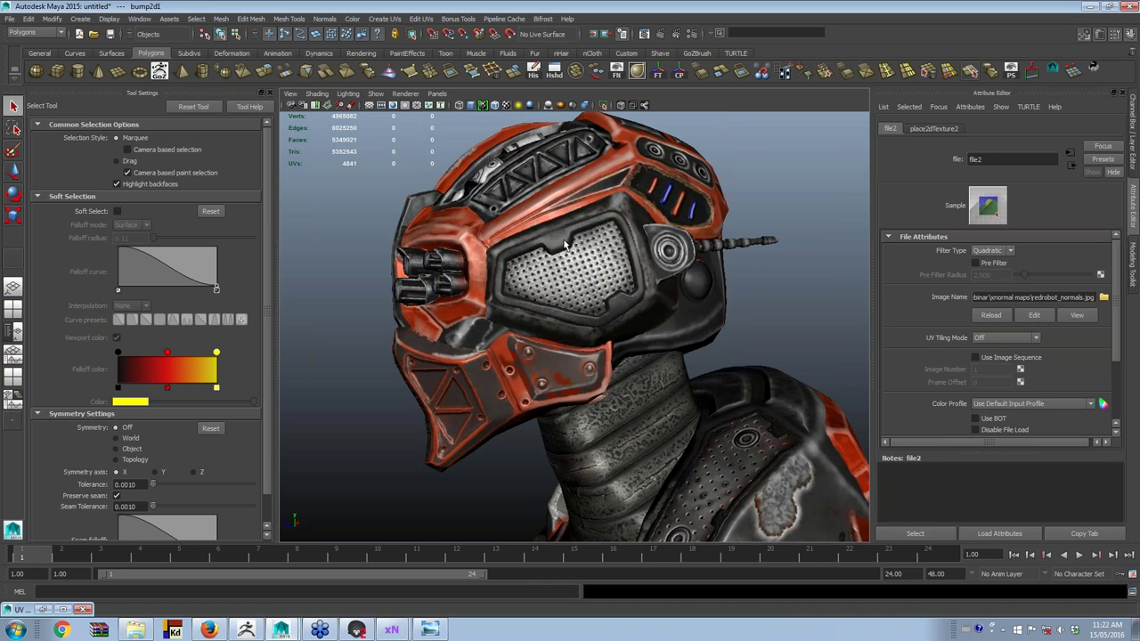
right_click_drag(563, 244, 628, 367, "alt")
Step: Create a file3 texture on another blinn1 attribute and load roughness.jpg into it
left_click(628, 366)
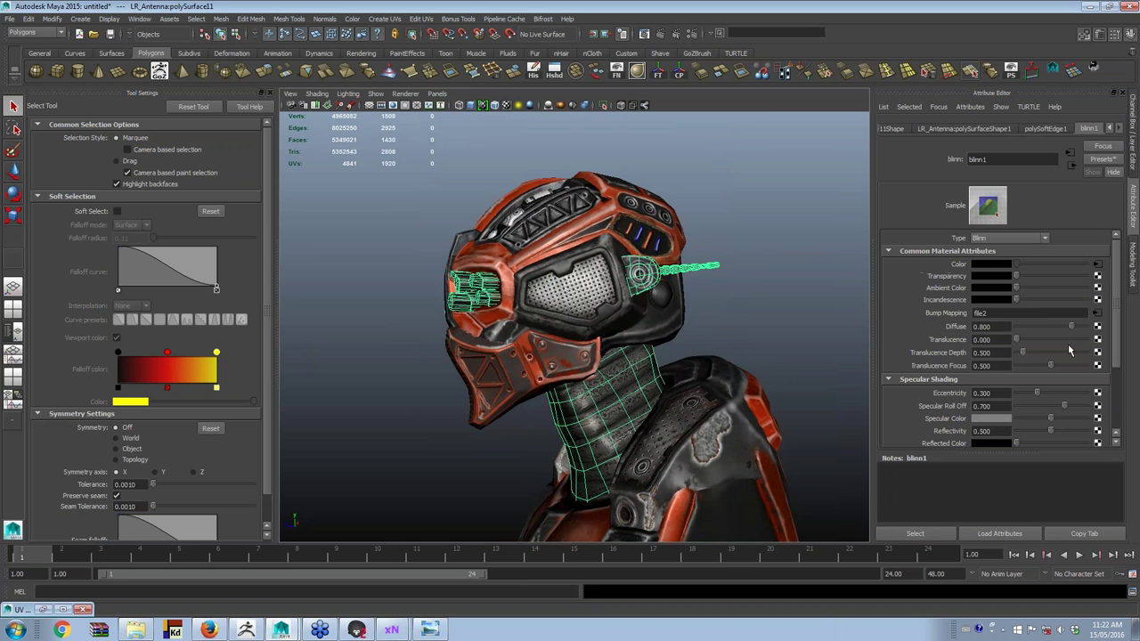
left_click(1097, 418)
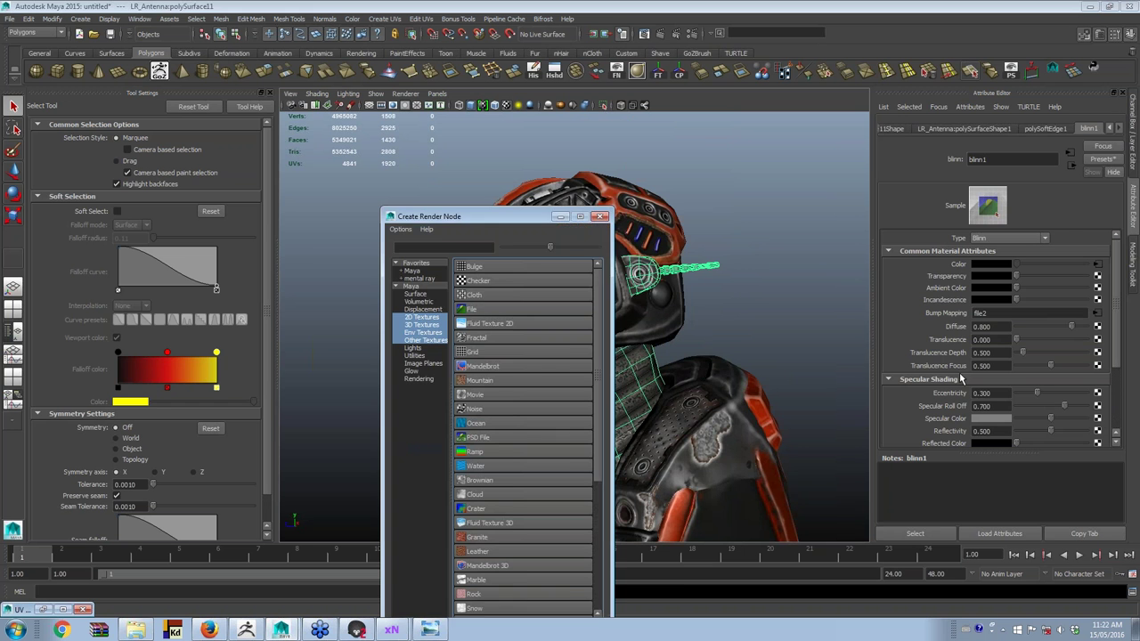
left_click(484, 313)
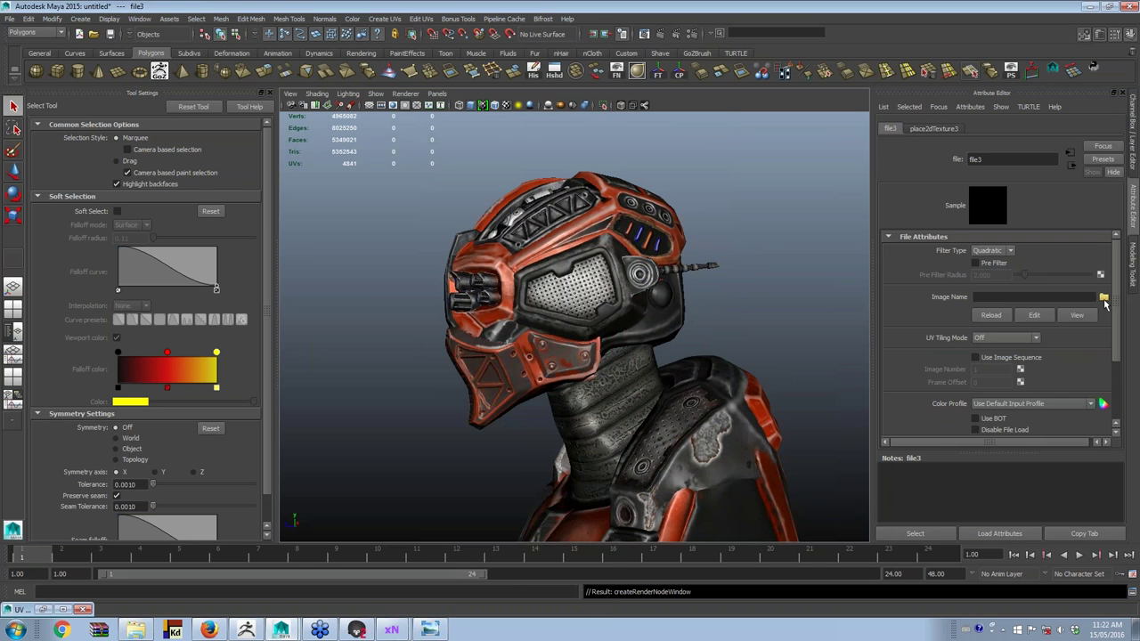
left_click(1103, 296)
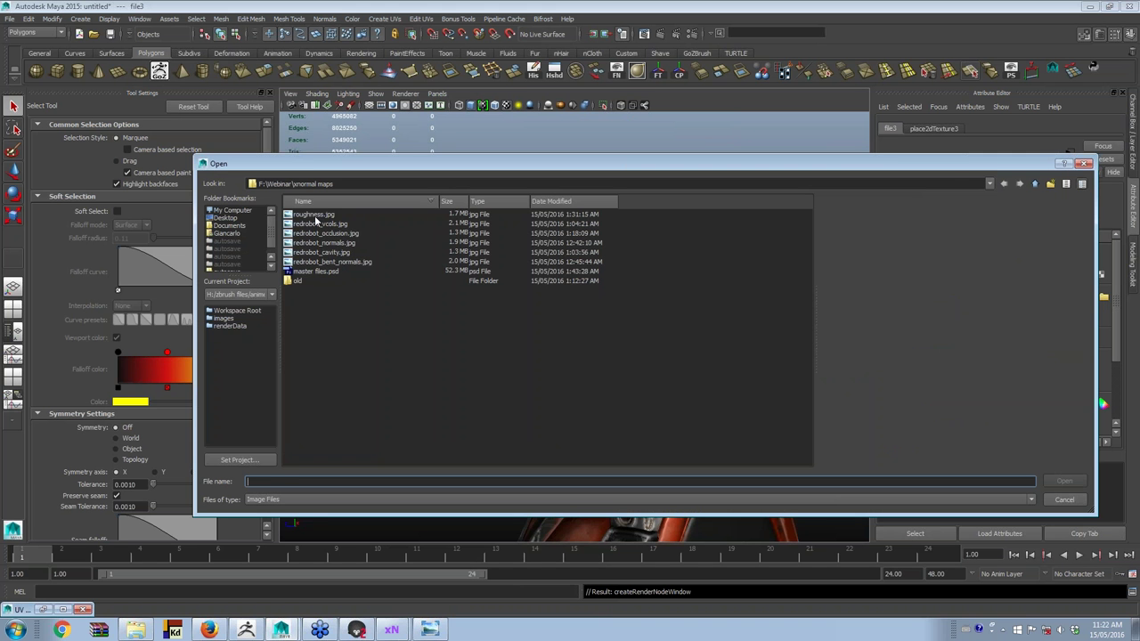
double_click(315, 216)
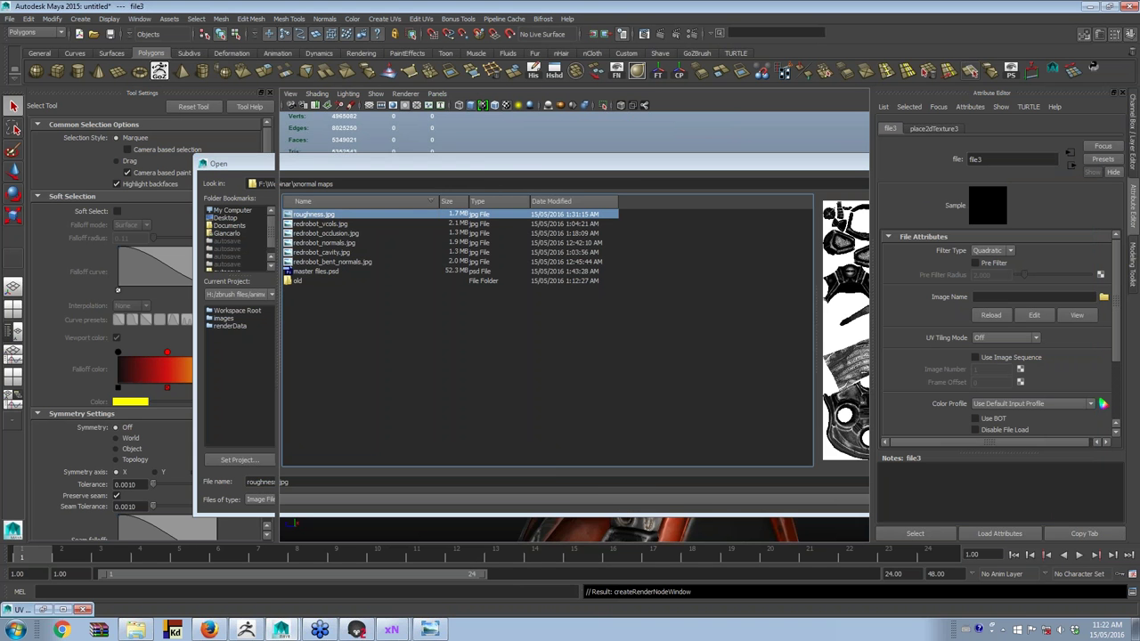
left_click_drag(596, 240, 539, 219, "alt")
scroll(540, 219, "down", 3)
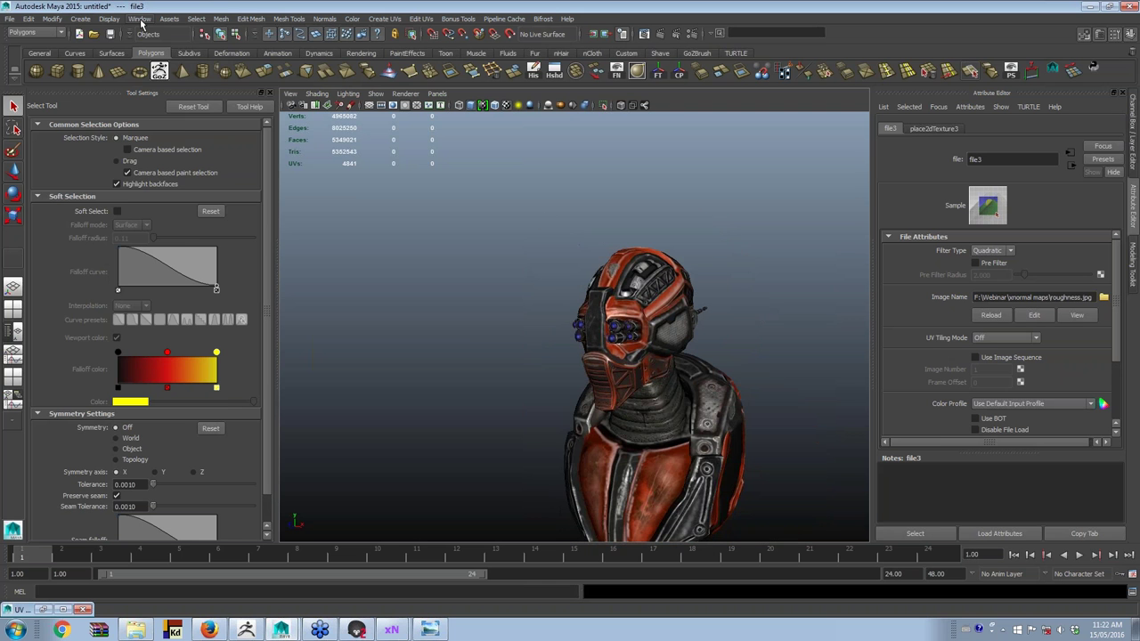
Step: Create a spot light, turn on lit shading, and move the light left of the head
left_click(80, 19)
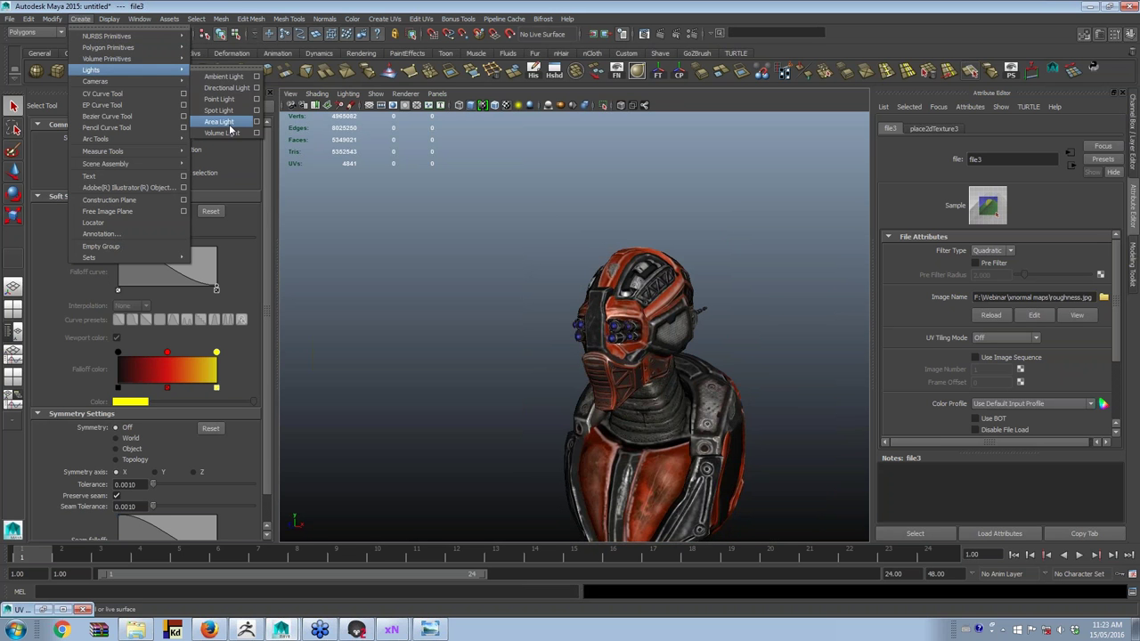
left_click(229, 110)
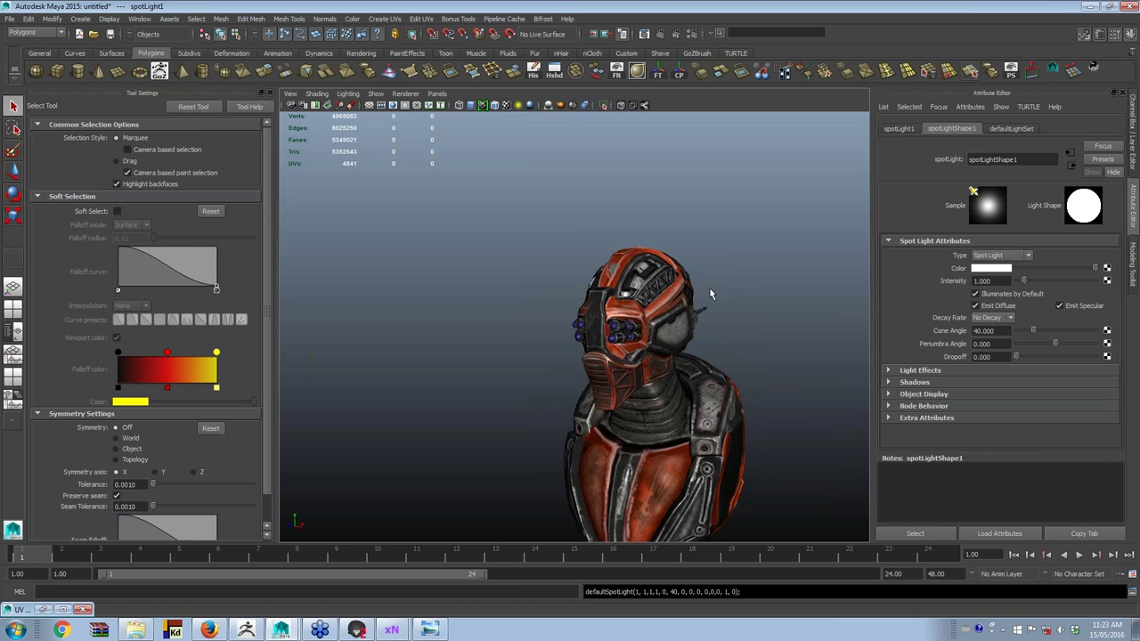
key("7")
mouse_move(733, 246)
left_mouse_down("alt")
mouse_move(682, 228)
mouse_move(706, 249)
mouse_move(597, 161)
mouse_move(597, 113)
left_mouse_up("alt")
key("w")
key("w")
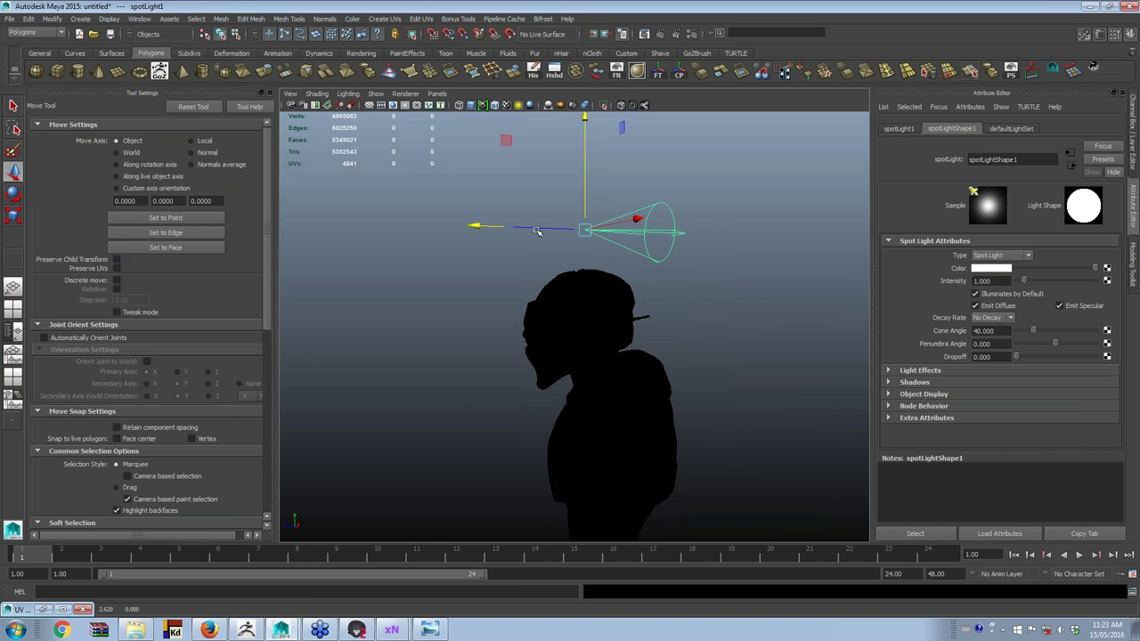
left_click(508, 231)
left_click(570, 225)
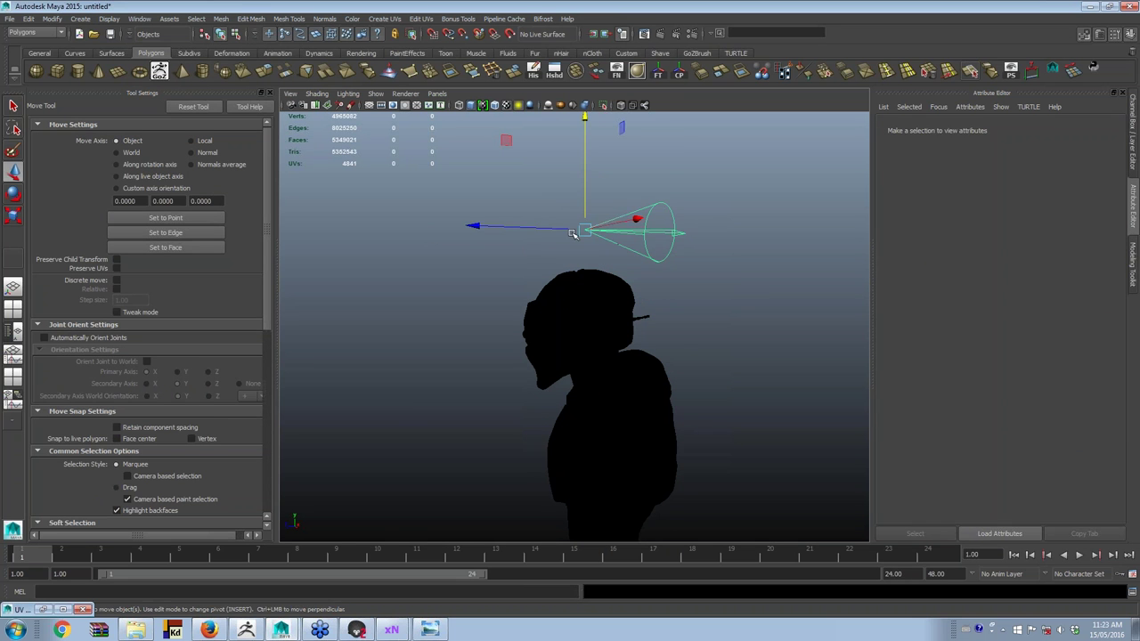
left_click_drag(548, 227, 297, 228)
Step: Aim the spot light down at the helmet and raise it beside the helmet
key("t")
mouse_move(671, 152)
left_mouse_down()
mouse_move(667, 349)
mouse_move(648, 326)
mouse_move(588, 395)
left_mouse_up()
mouse_move(525, 370)
left_mouse_down()
mouse_move(453, 348)
mouse_move(454, 323)
left_mouse_up()
left_click_drag(445, 257, 552, 259, "alt")
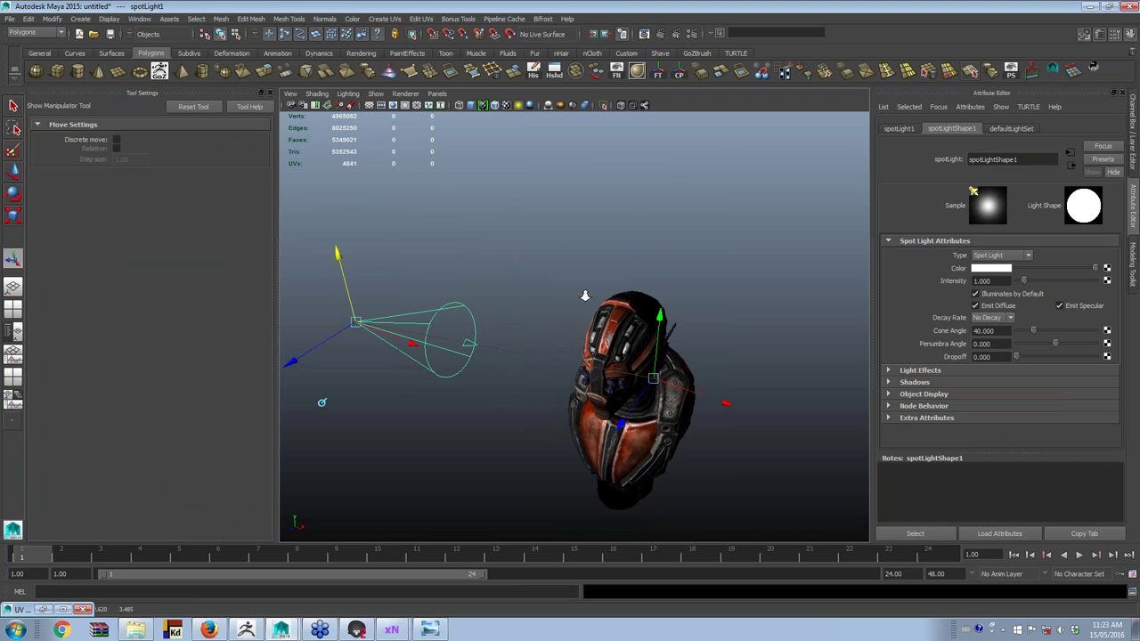
right_click_drag(552, 260, 631, 261, "alt")
mouse_move(632, 261)
left_mouse_down("alt")
mouse_move(704, 415)
mouse_move(777, 420)
mouse_move(660, 304)
mouse_move(666, 320)
mouse_move(792, 366)
mouse_move(641, 333)
mouse_move(772, 356)
mouse_move(690, 354)
mouse_move(757, 367)
mouse_move(675, 360)
mouse_move(670, 428)
mouse_move(662, 397)
mouse_move(591, 412)
mouse_move(636, 395)
mouse_move(682, 411)
mouse_move(626, 345)
left_mouse_up("alt")
scroll(776, 420, "up", 5)
scroll(776, 420, "down", 5)
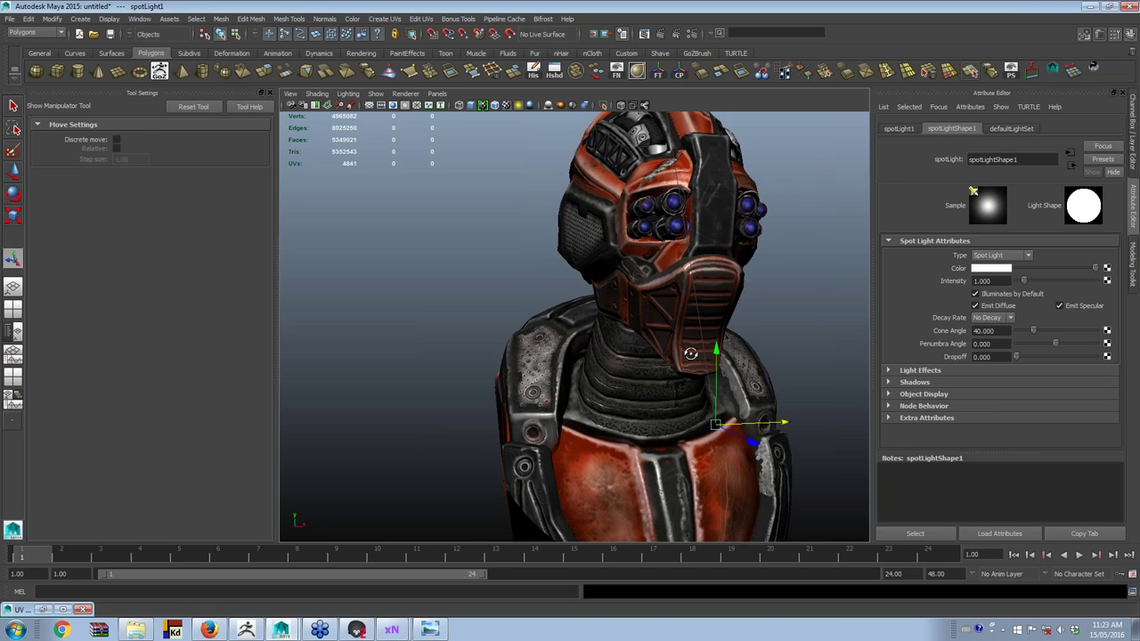
Step: Select the head, neck and torso meshes to check the lighting from the side, then deselect
key("q")
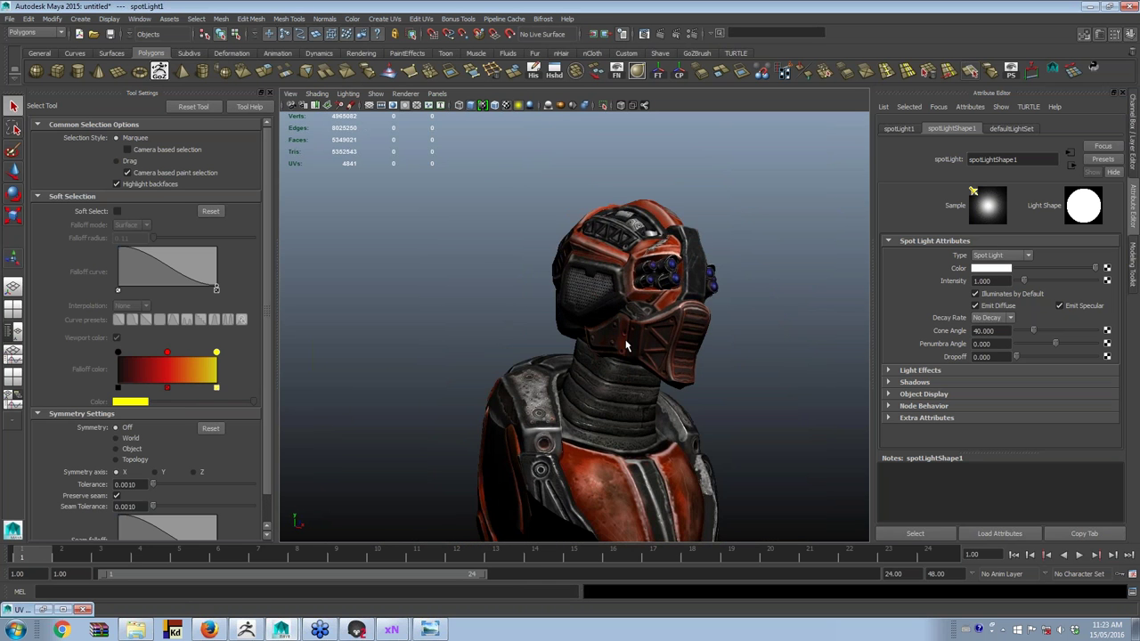
left_click(626, 345)
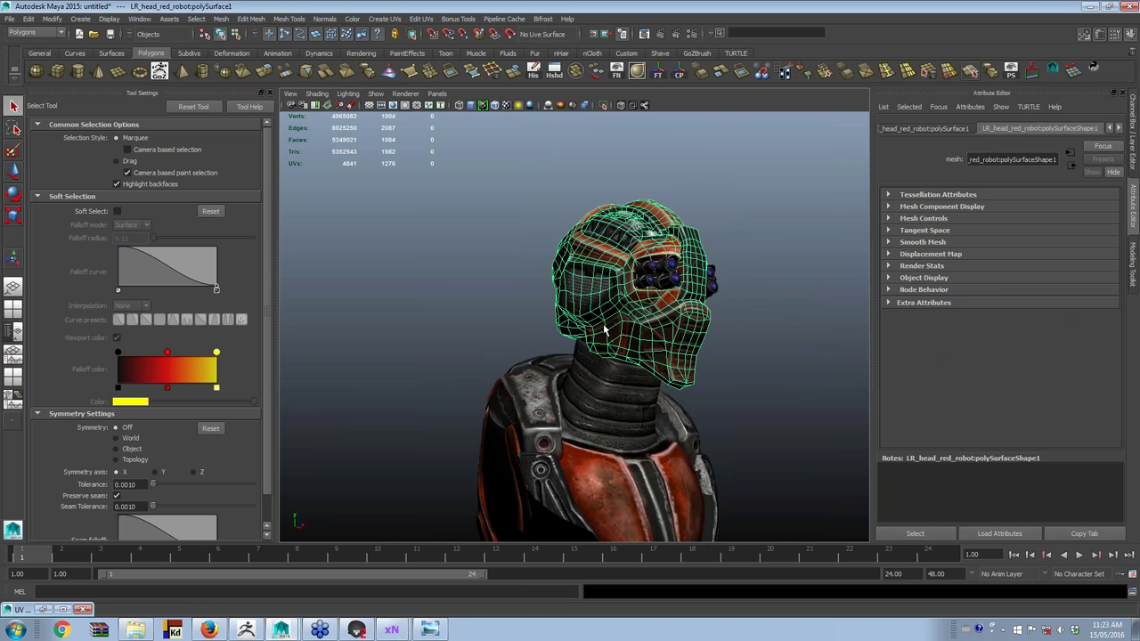
left_click(583, 357, "shift")
left_click(540, 405)
mouse_move(541, 405)
left_mouse_down("alt")
mouse_move(549, 426)
mouse_move(764, 335)
mouse_move(748, 353)
mouse_move(760, 362)
mouse_move(748, 363)
left_mouse_up("alt")
left_click(764, 336)
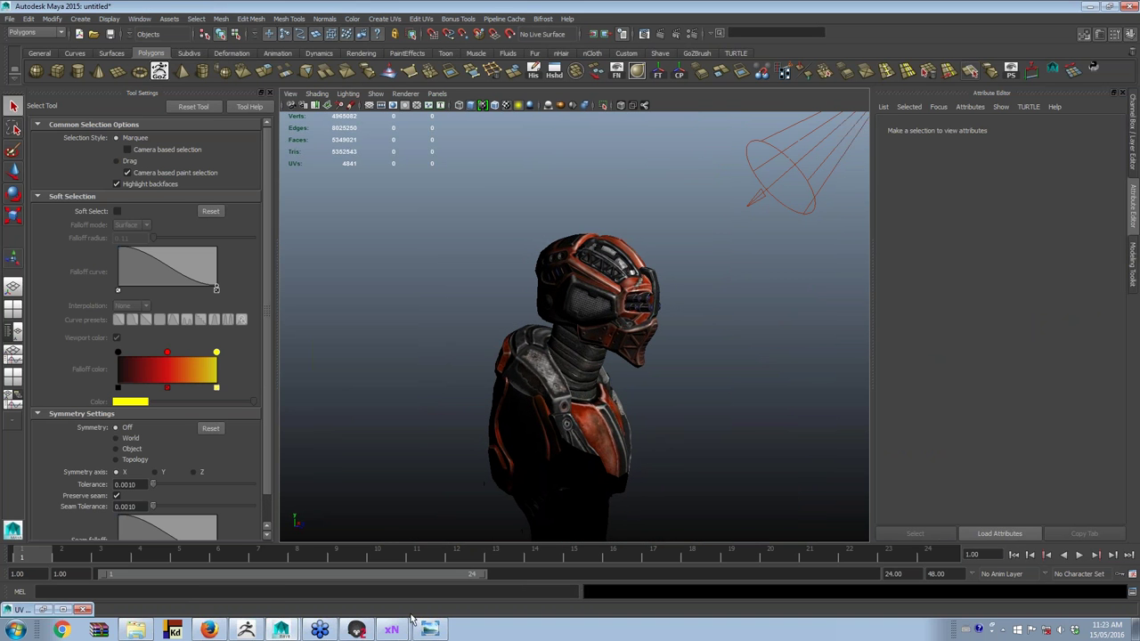
Step: Switch to Marmoset Toolbag's redrobot scene and orbit so the helmet faces the viewer
left_click(357, 630)
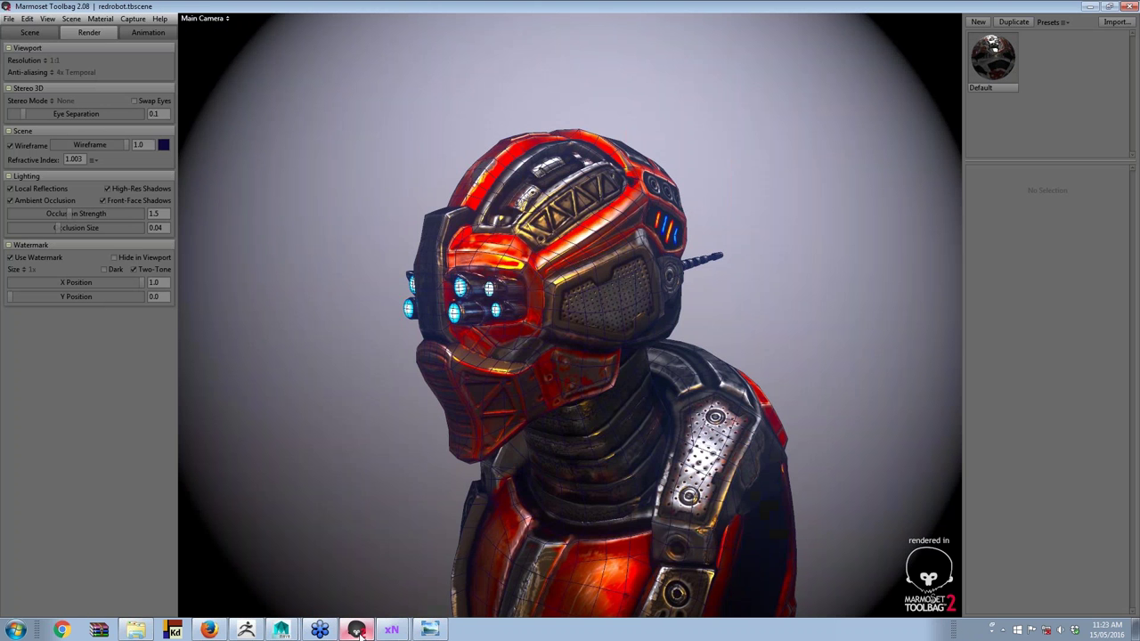
mouse_move(579, 302)
left_mouse_down()
mouse_move(860, 301)
mouse_move(839, 311)
mouse_move(579, 307)
mouse_move(628, 301)
left_mouse_up()
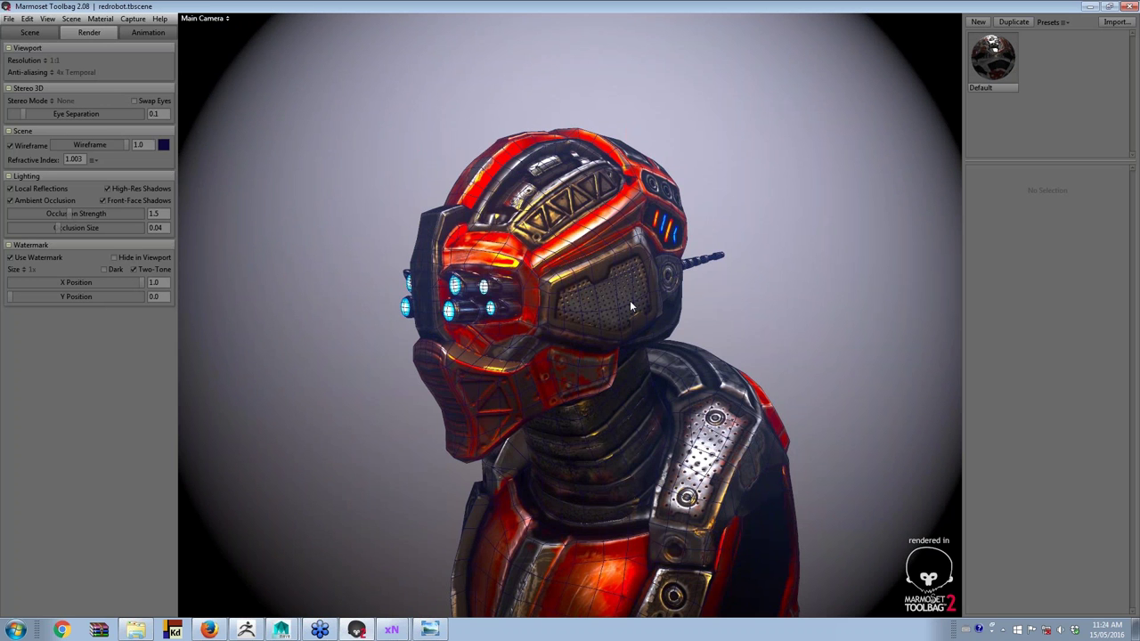
left_click_drag(630, 307, 697, 349)
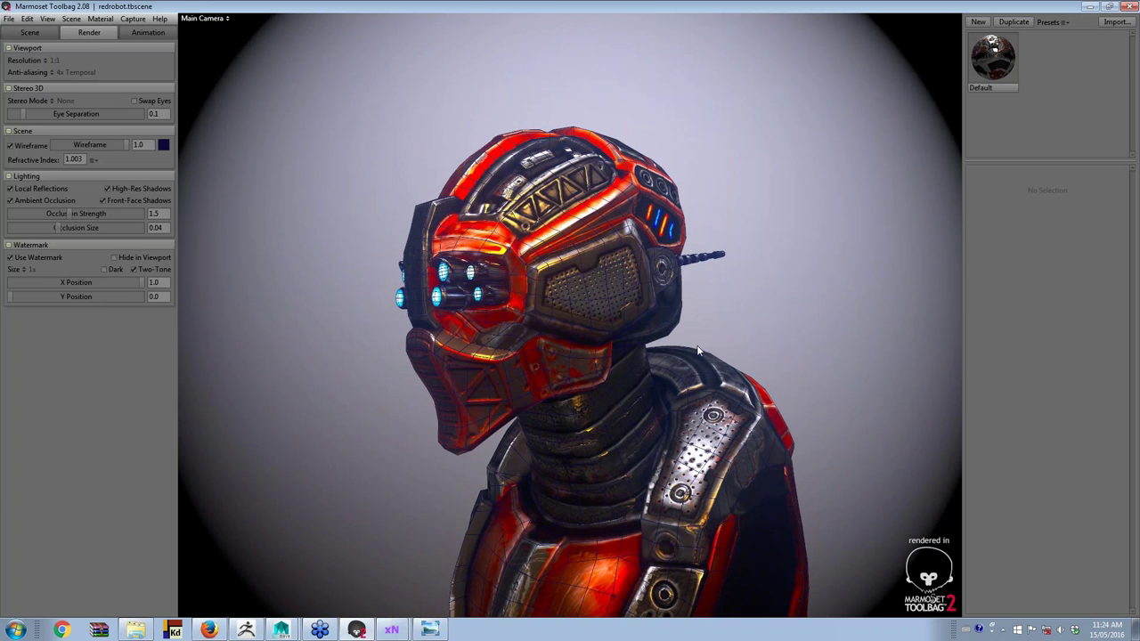
Step: Open the Default material to inspect its normal, gloss, albedo, occlusion and cavity maps
double_click(697, 350)
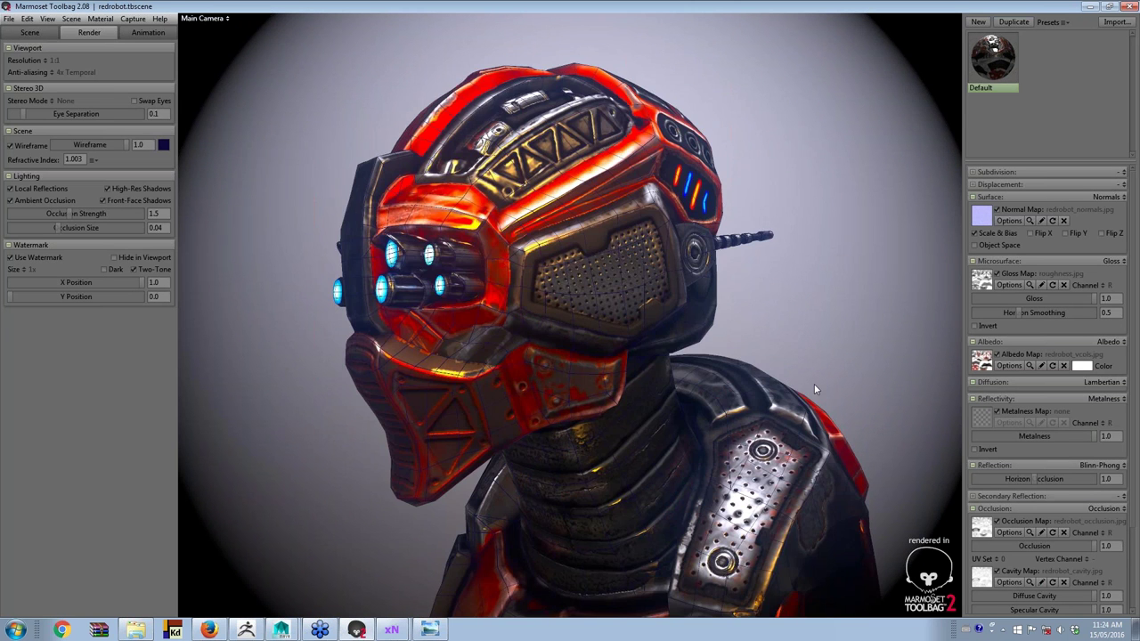
mouse_move(814, 389)
left_mouse_down()
mouse_move(722, 343)
mouse_move(655, 278)
mouse_move(829, 329)
mouse_move(600, 376)
mouse_move(571, 358)
mouse_move(644, 386)
left_mouse_up()
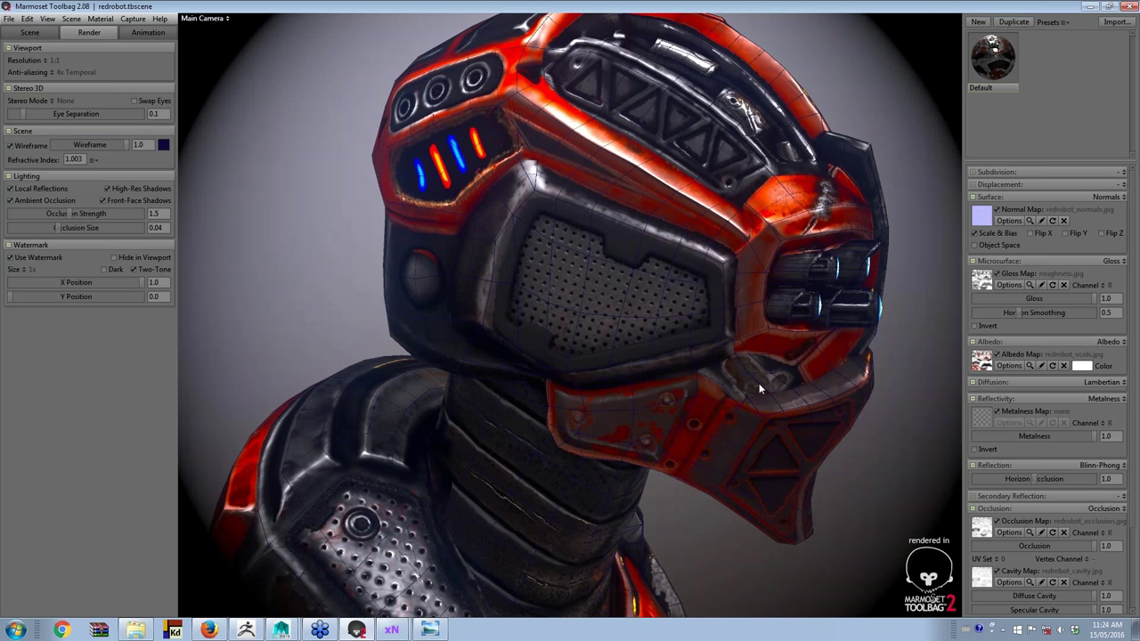
left_click_drag(758, 383, 713, 388)
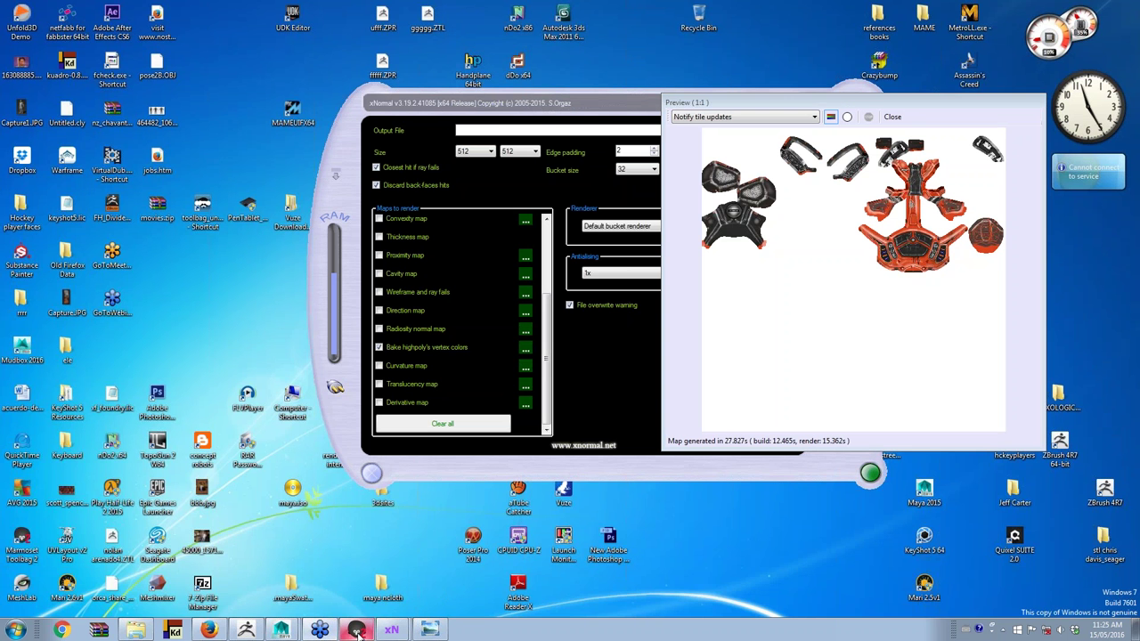
left_click(357, 631)
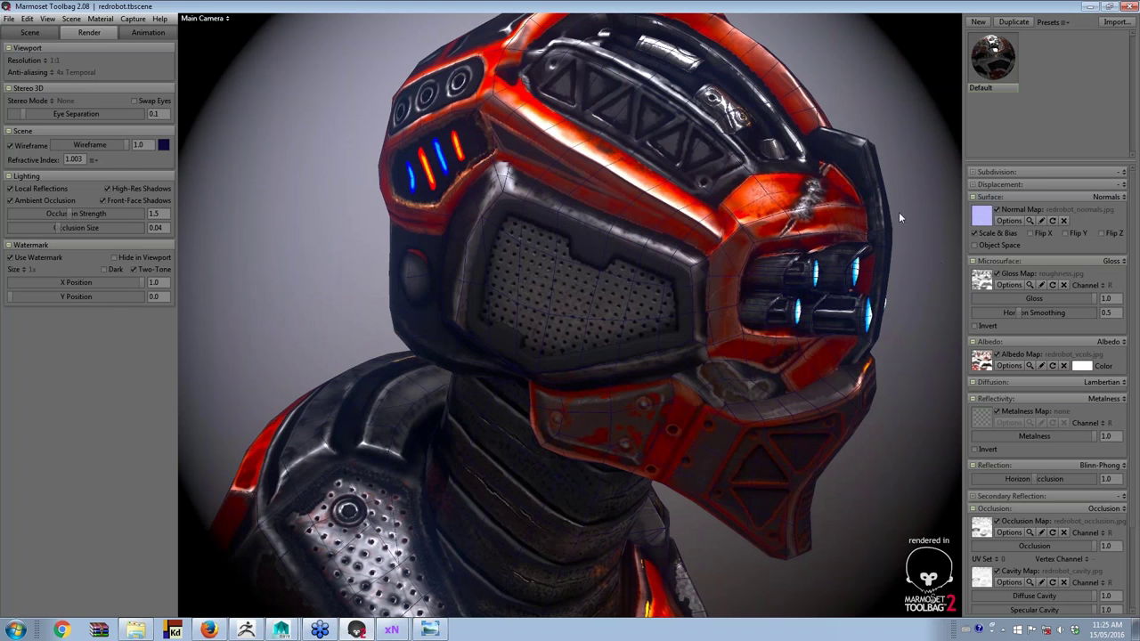
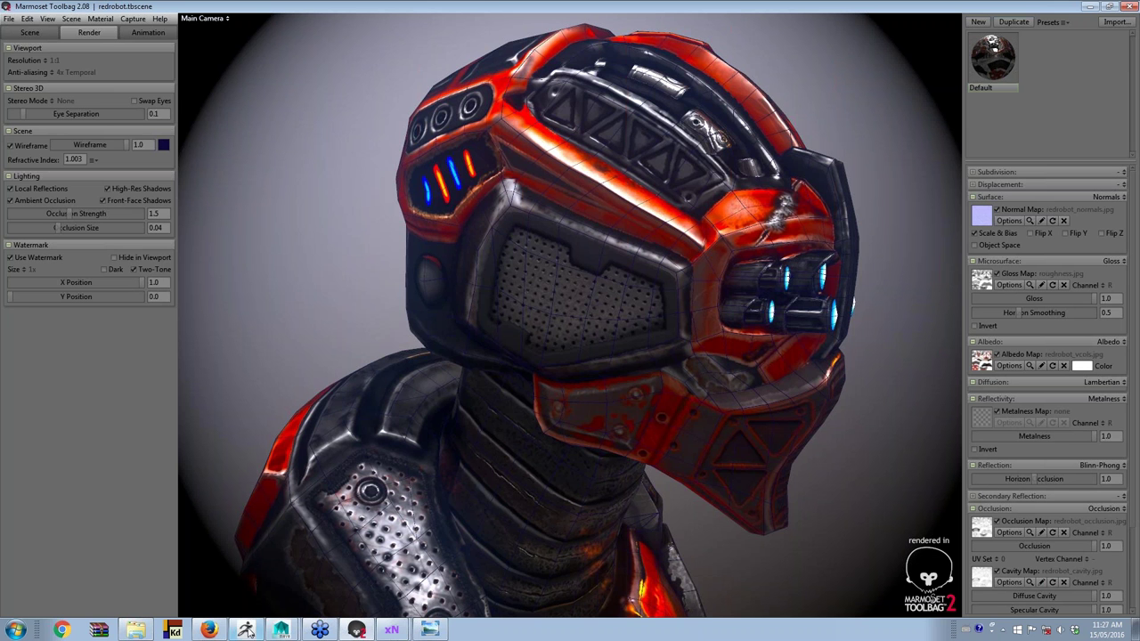
Step: Switch from the Marmoset robot render to the ZBrush sculpt of the armoured figure
left_click(248, 630)
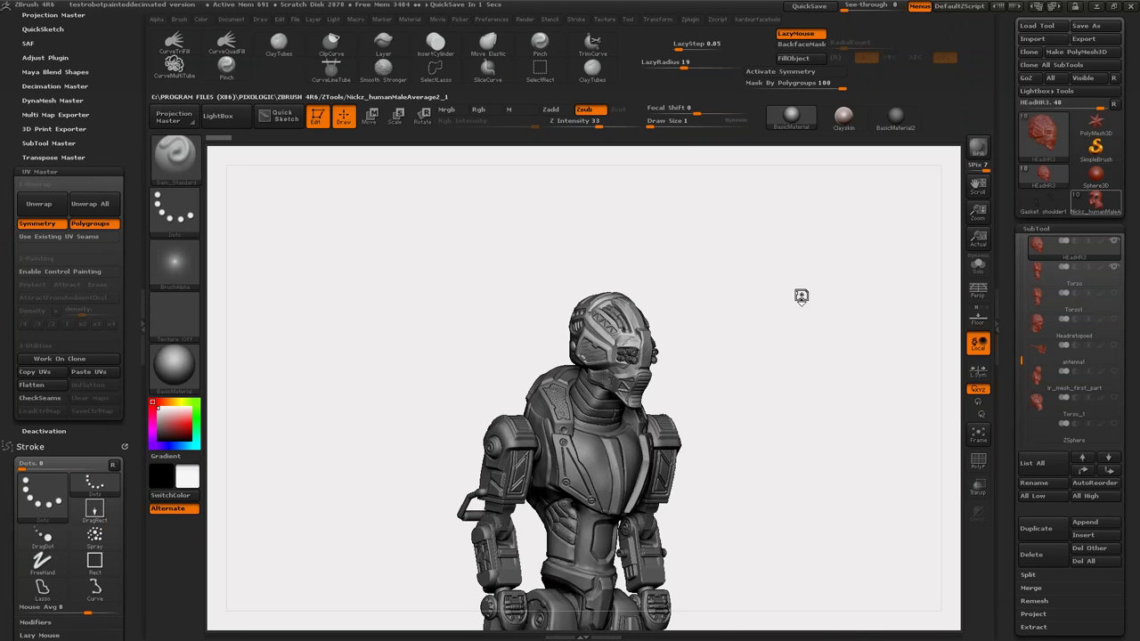
Step: Zoom in on the humanMaleAverage head, lower its subdivision level with Shift+D, face it front, then return to Marmoset
mouse_move(799, 364)
left_mouse_down("alt")
mouse_move(814, 445)
mouse_move(814, 364)
mouse_move(831, 420)
mouse_move(838, 389)
mouse_move(862, 452)
mouse_move(873, 437)
mouse_move(783, 427)
left_mouse_up("alt")
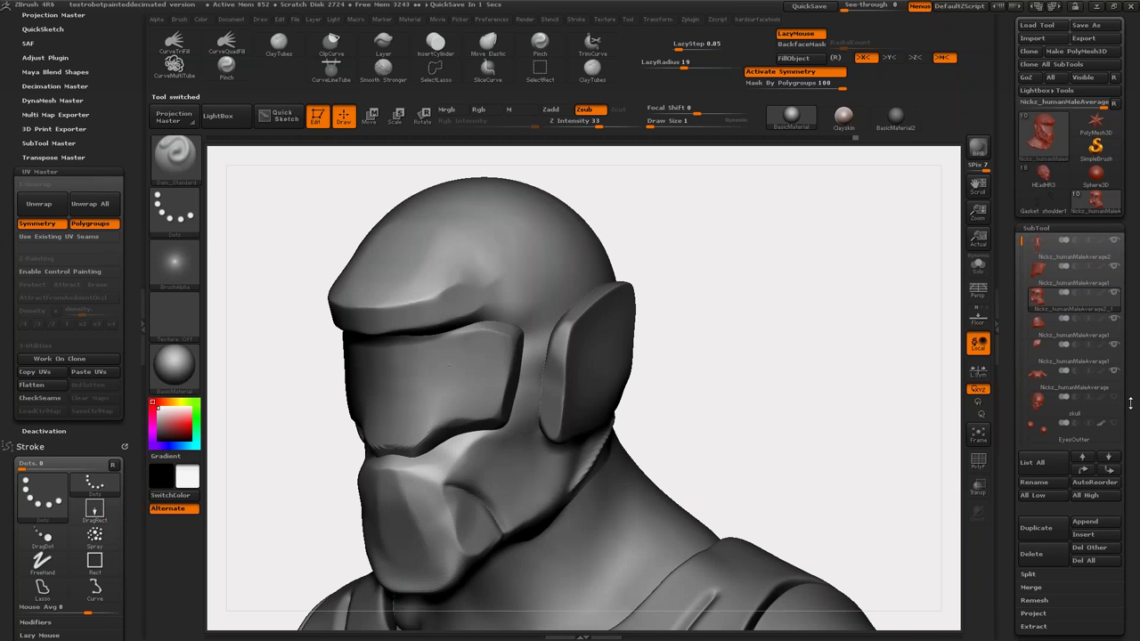
scroll(1060, 374, "down", 5)
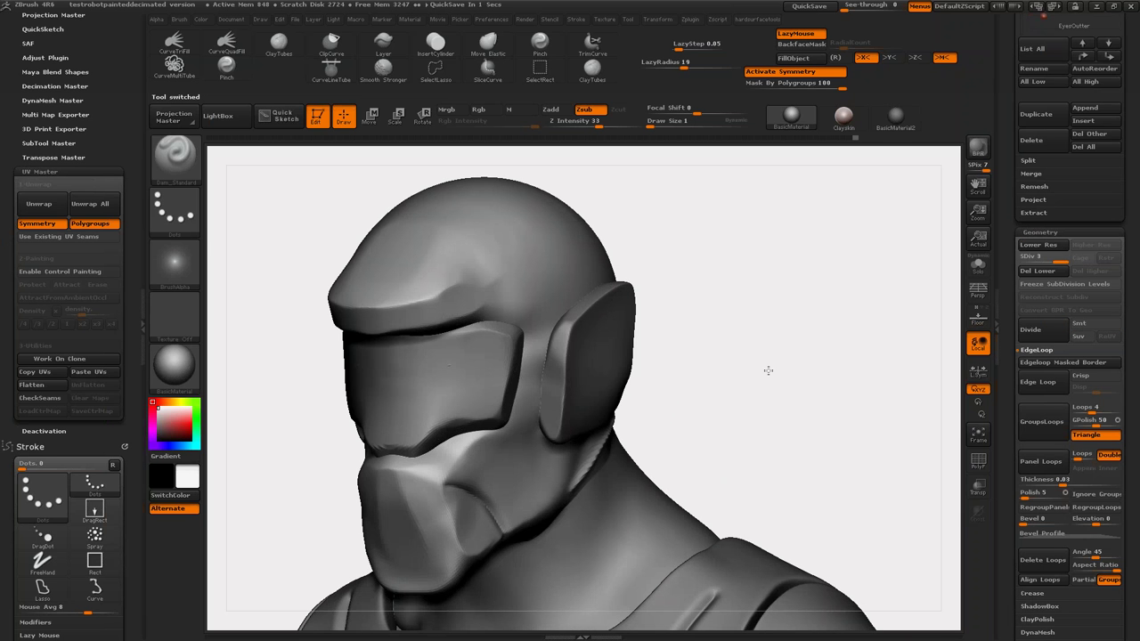
key("shift+d")
left_click_drag(774, 368, 786, 356, "shift")
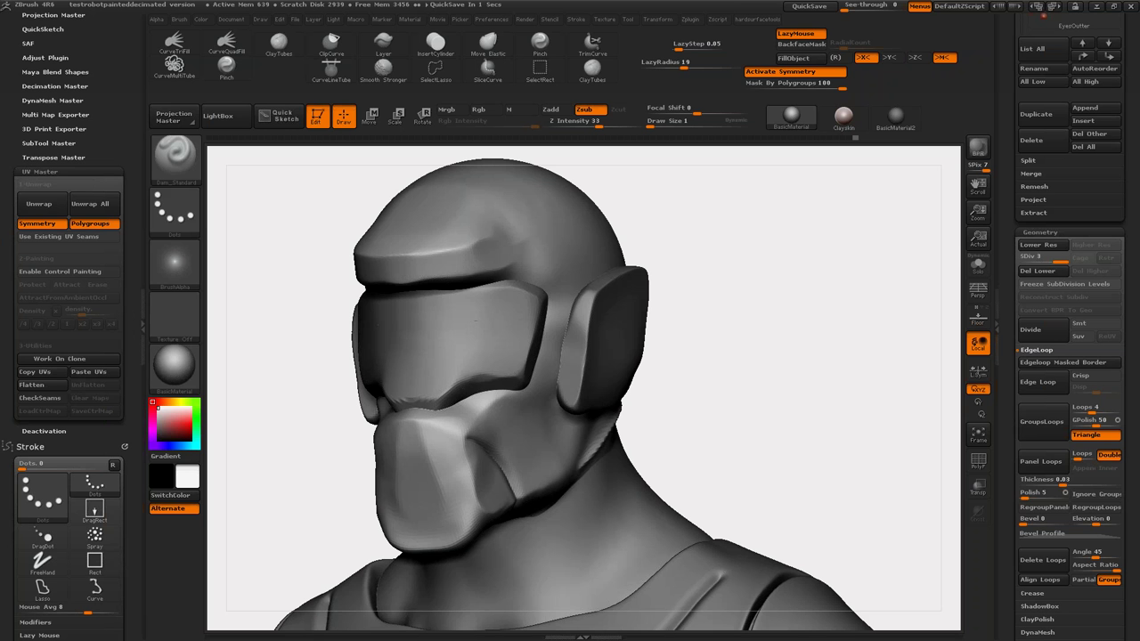
left_click_drag(1130, 194, 1126, 498)
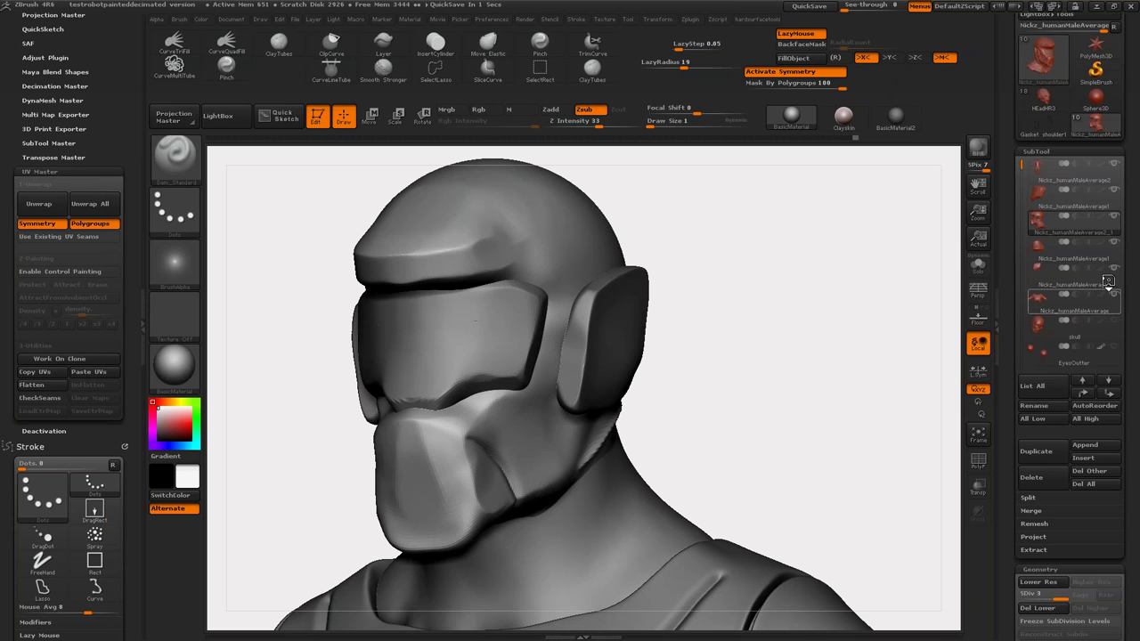
left_click(1094, 11)
Step: Play the red robot's turntable spin from Marmoset's Animation tab, then go back to ZBrush
left_click(144, 33)
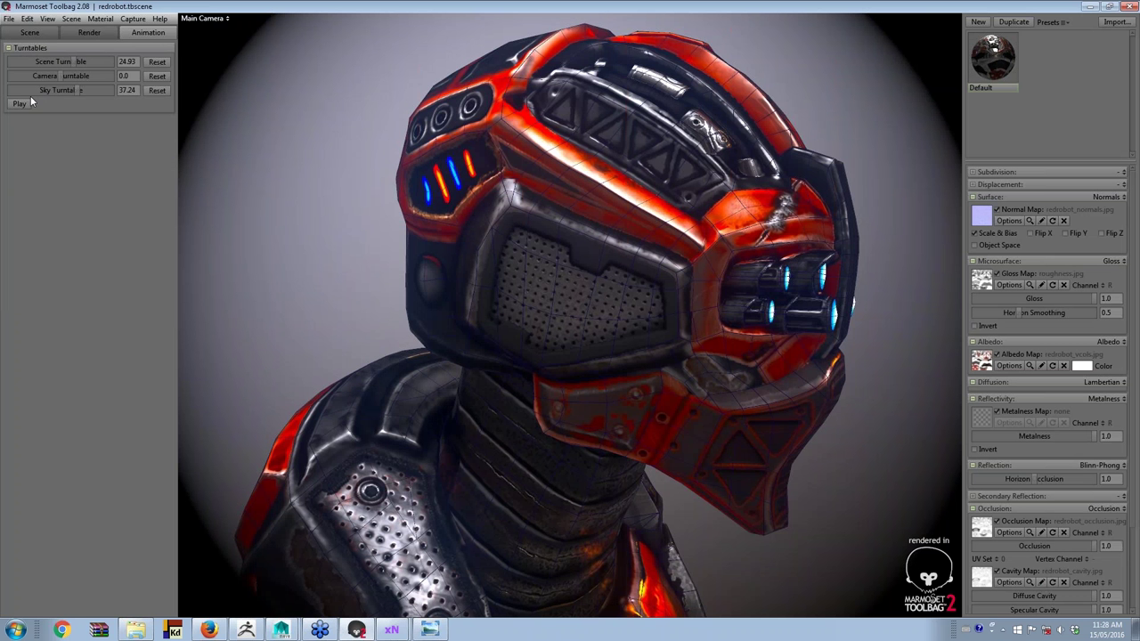
left_click(26, 106)
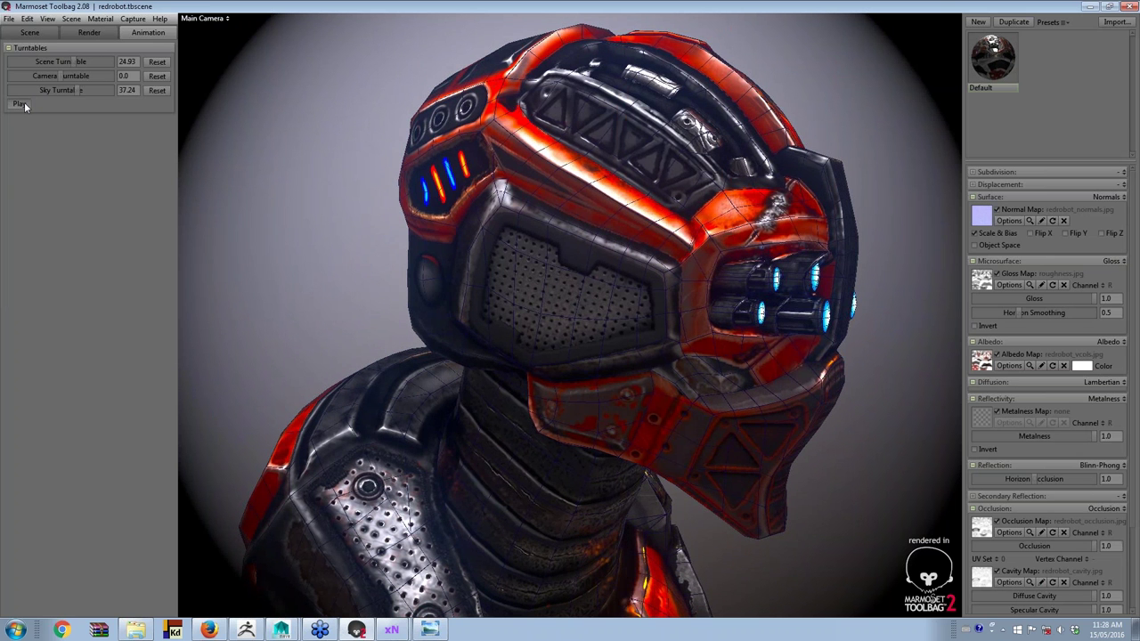
left_click(26, 106)
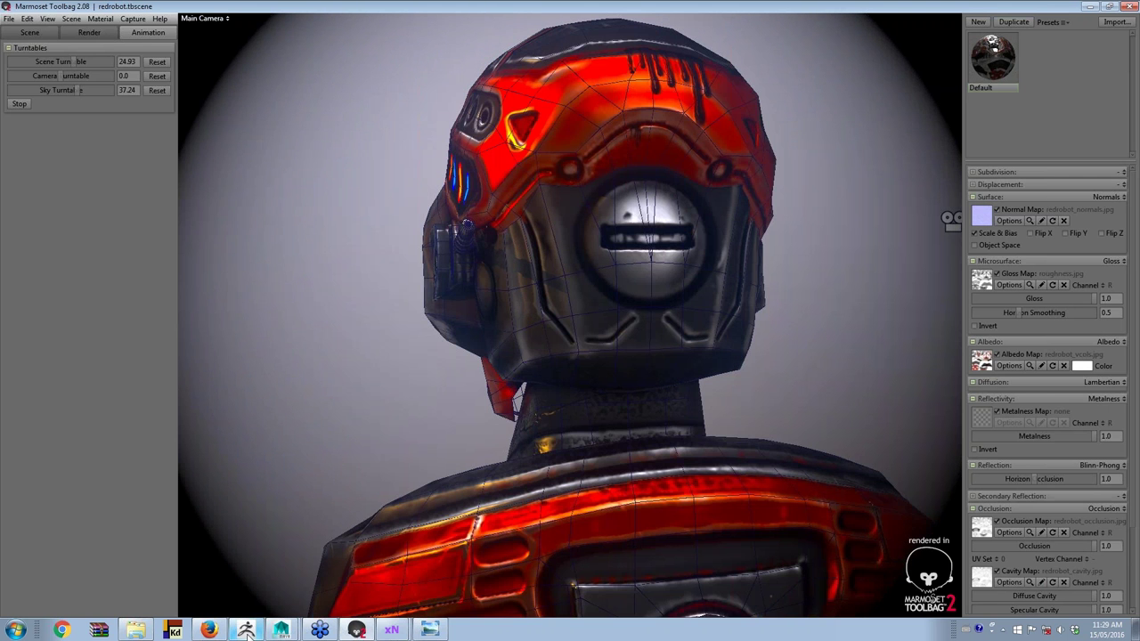
left_click(247, 630)
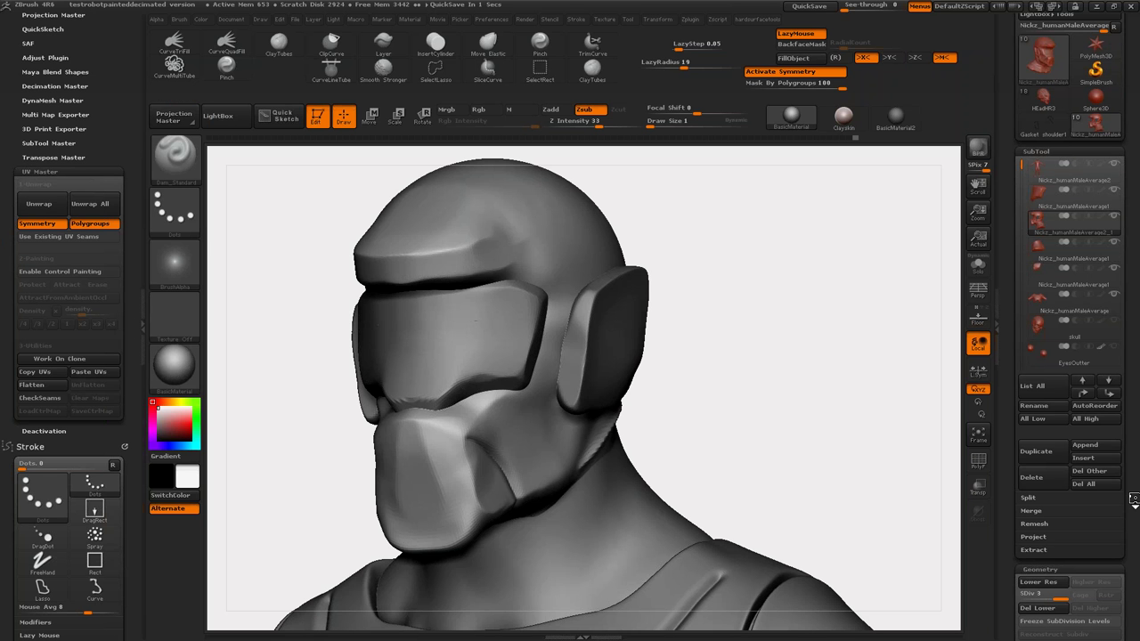
scroll(1129, 455, "down", 3)
scroll(1125, 407, "down", 3)
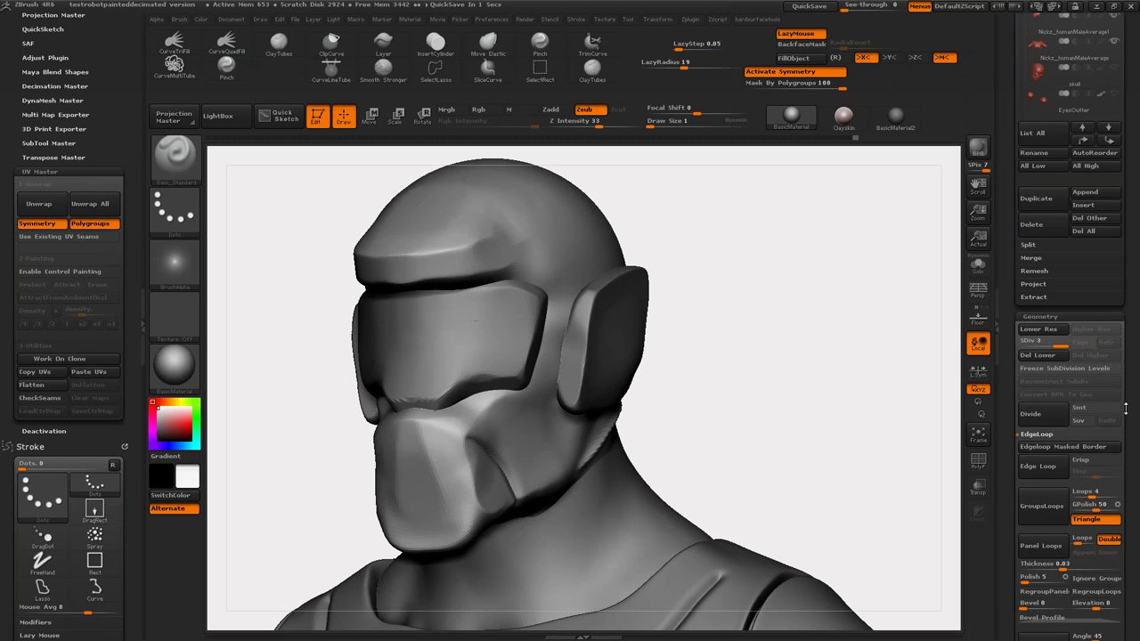
scroll(1125, 408, "down", 1)
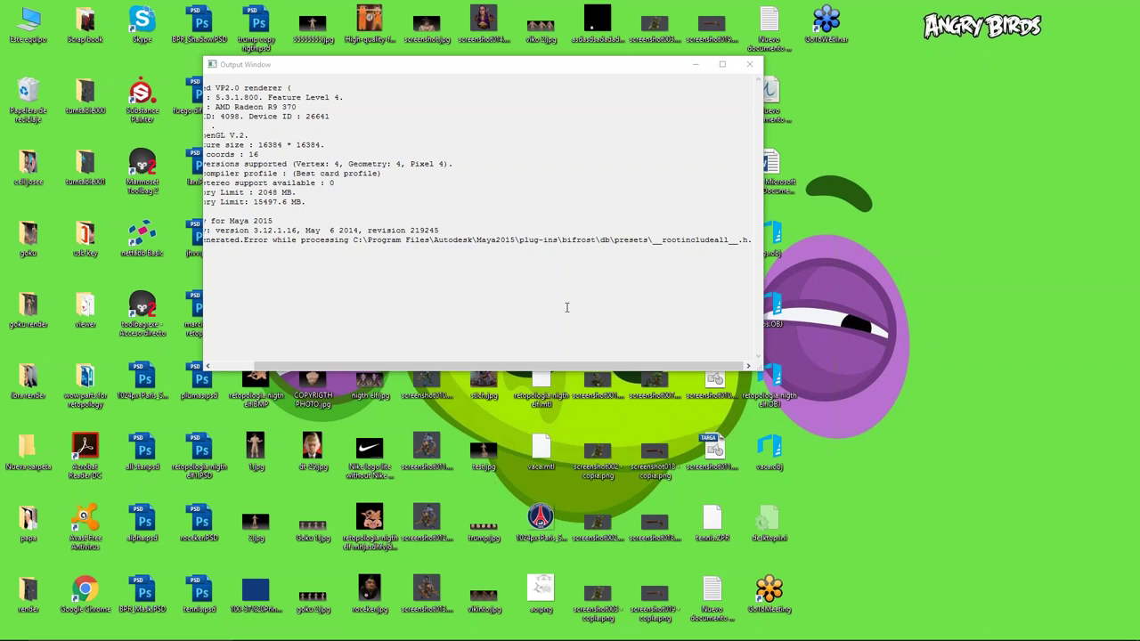
Step: Minimize the Maya 2015 Output Window to reveal the desktop
left_click(695, 64)
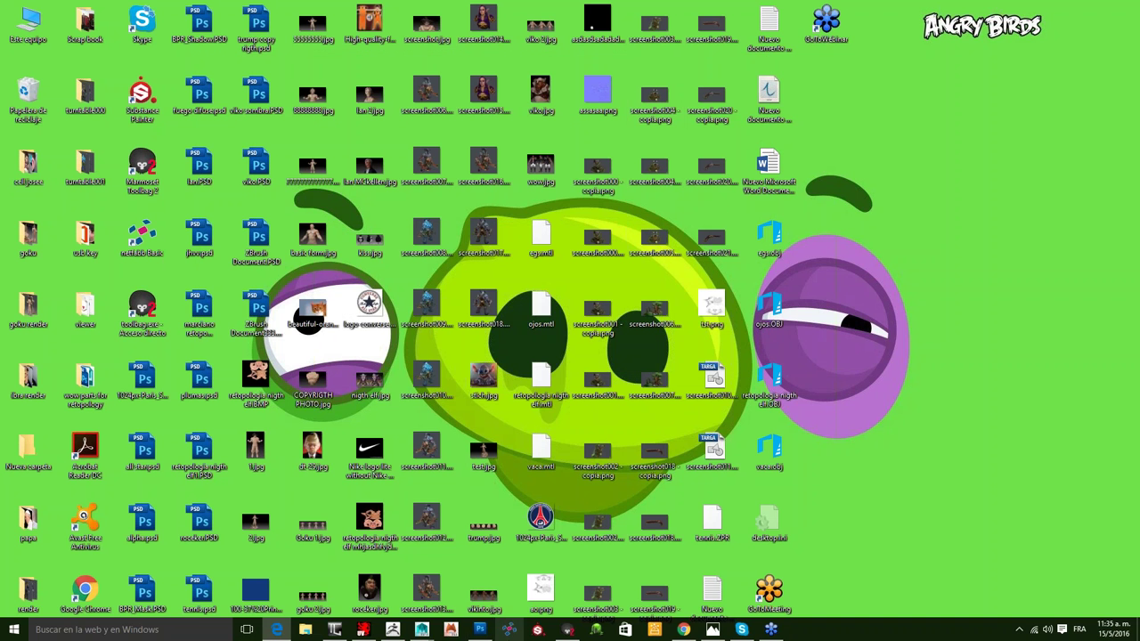
Step: In ZBrush, append a Cube3D subtool to the PolyMesh3D star, frame it, and start deleting the star subtool
left_click(421, 633)
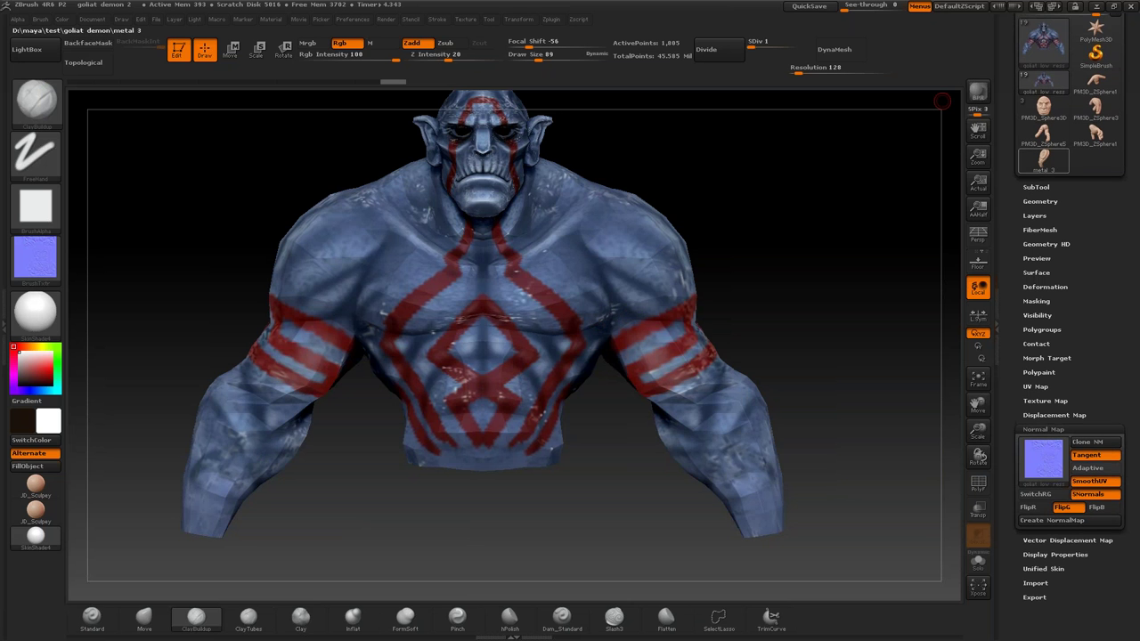
mouse_move(1096, 83)
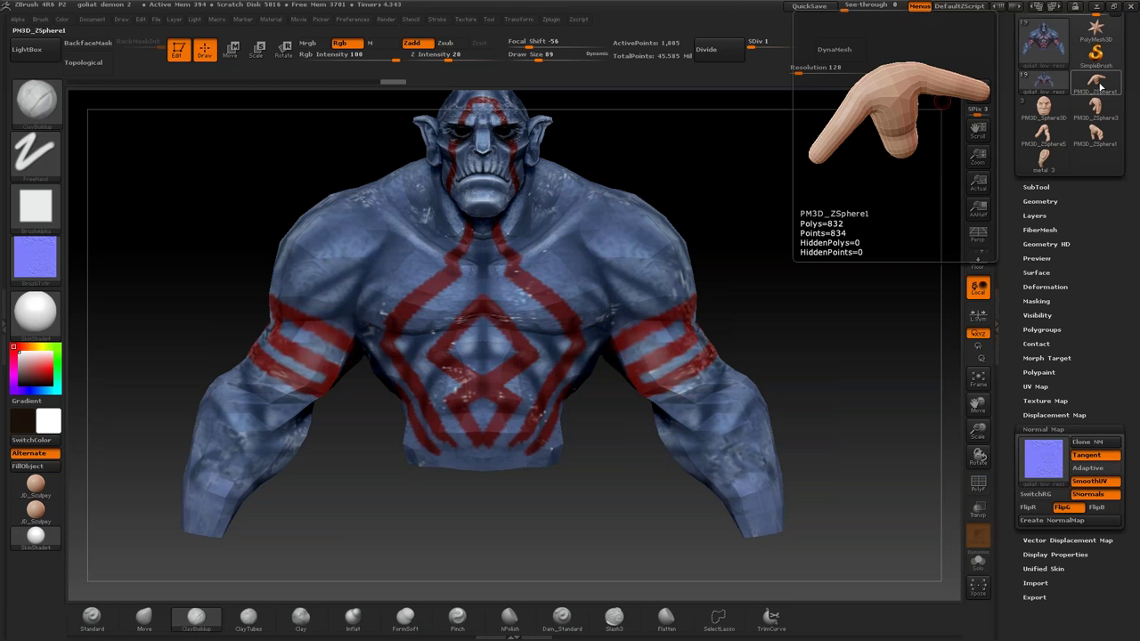
left_click(1095, 31)
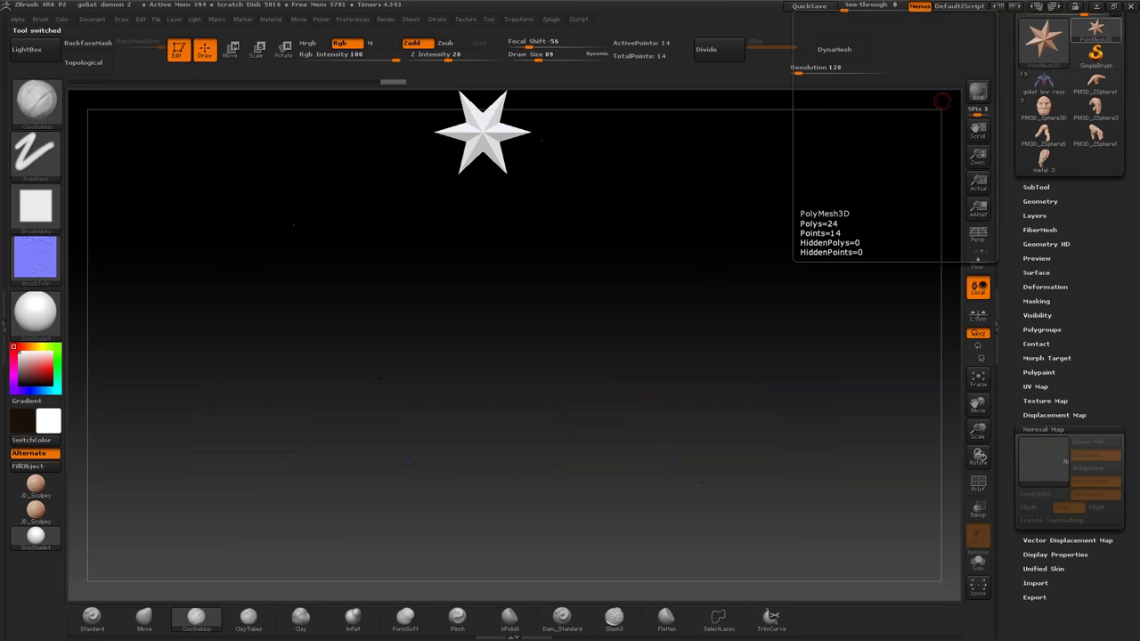
left_click(1035, 187)
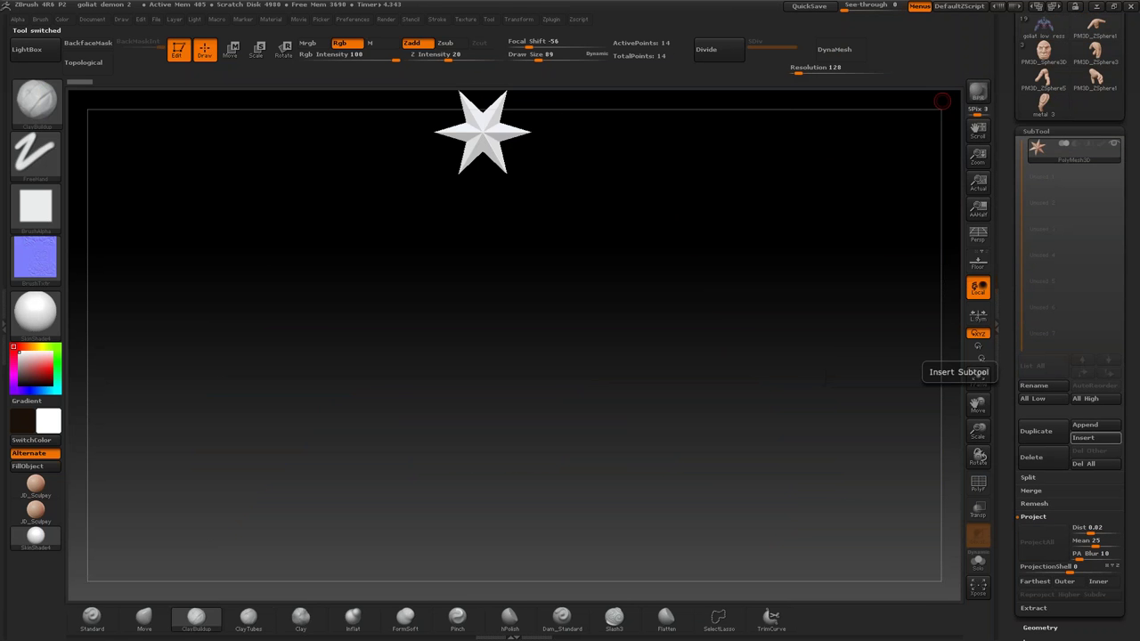
left_click(1086, 425)
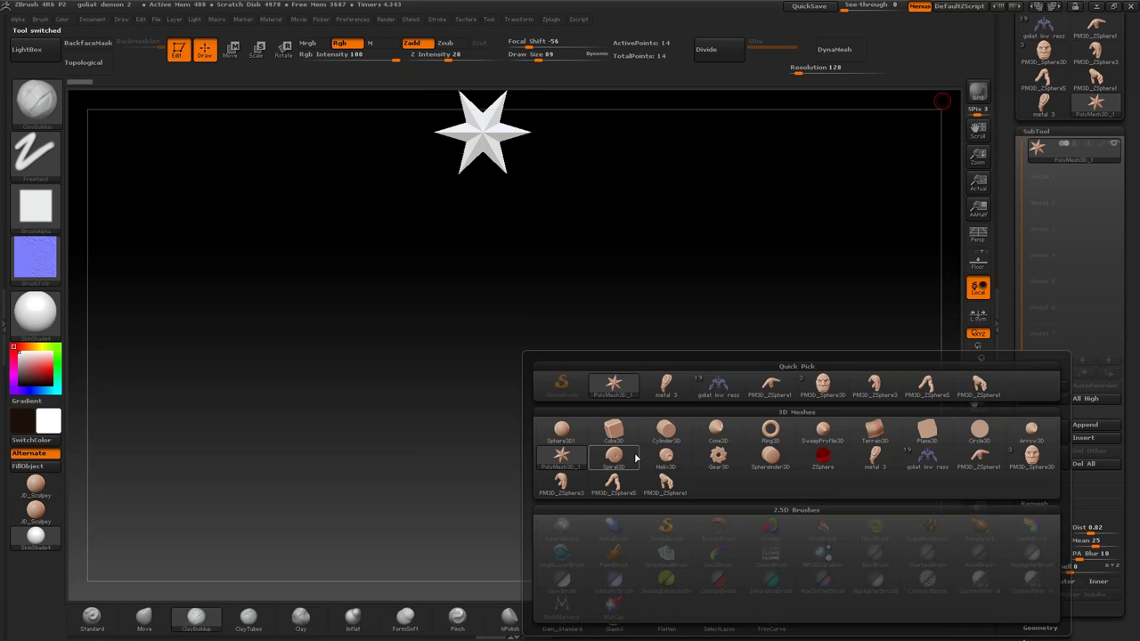
left_click(613, 430)
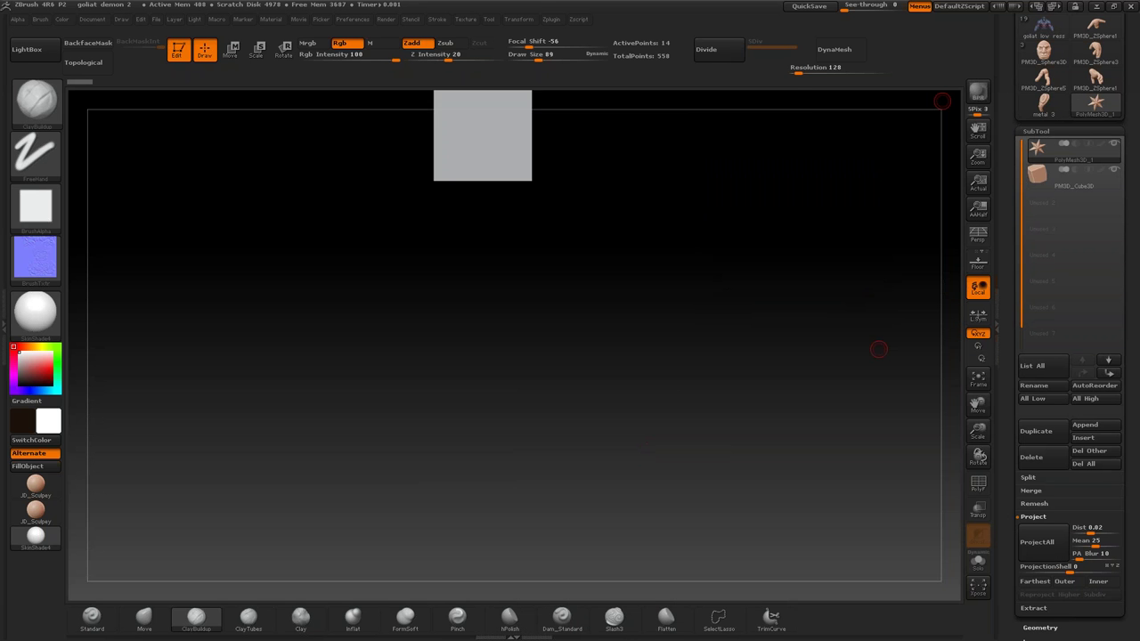
left_click(977, 378)
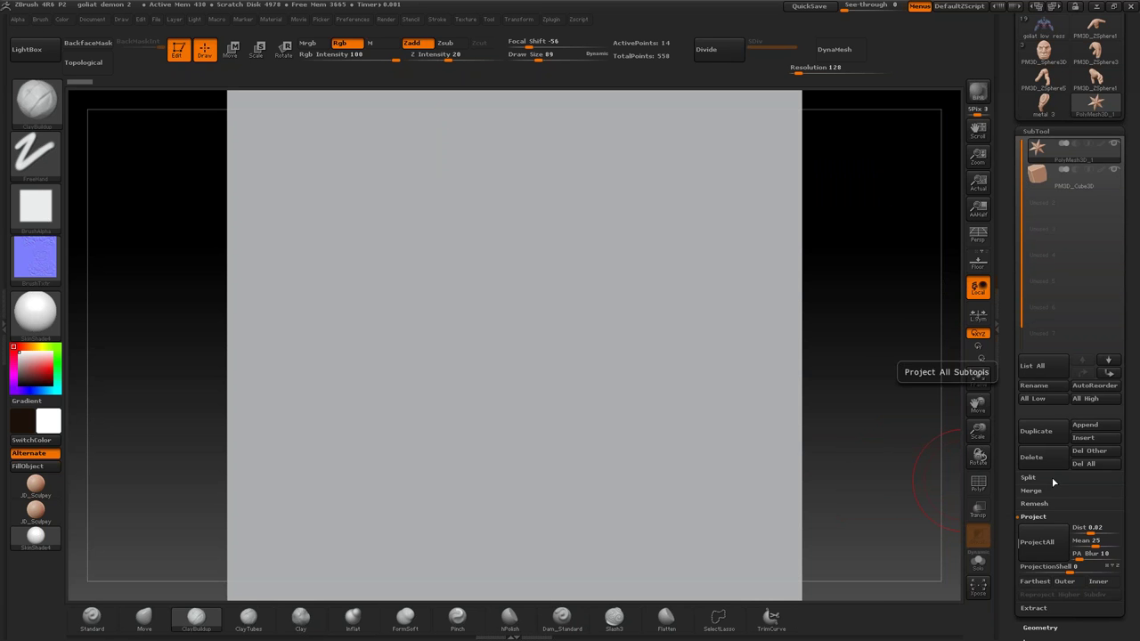
left_click(1031, 457)
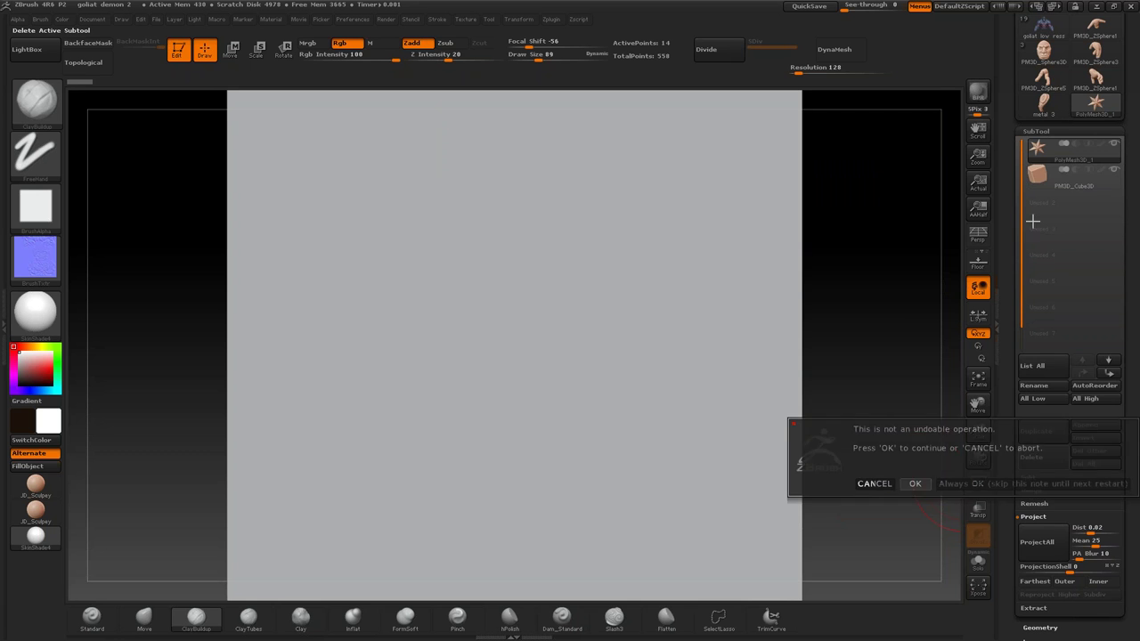
Step: Confirm deleting the star subtool and make the cube a PM3D_Cube3D_1 PolyMesh3D tool
left_click(917, 484)
mouse_move(1012, 52)
left_mouse_down()
mouse_move(1012, 136)
mouse_move(1007, 40)
left_mouse_up()
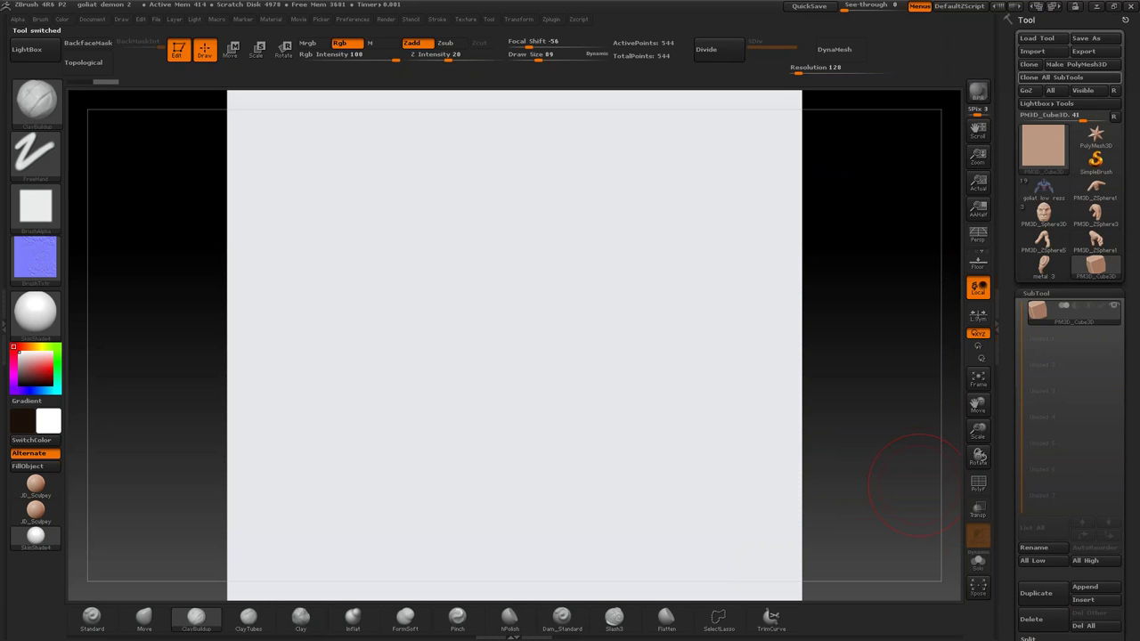
left_click(1084, 66)
left_click_drag(978, 431, 126, 543)
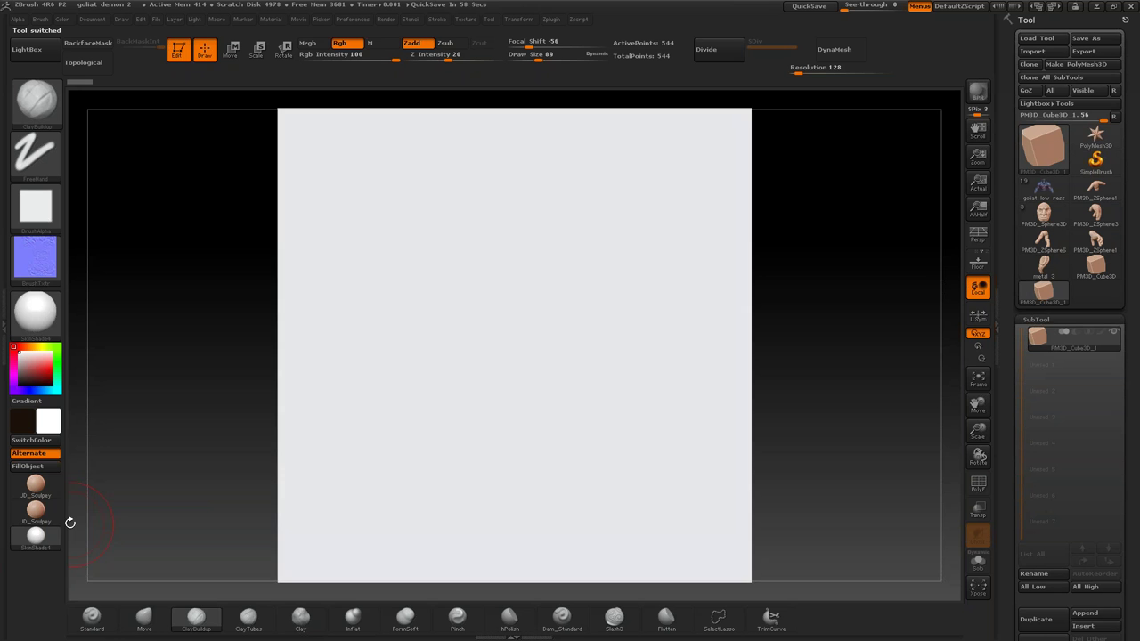
Step: Apply the tan JD_Sculpey material and snap the panel to an exact front view
left_click(35, 510)
left_click_drag(908, 353, 944, 418)
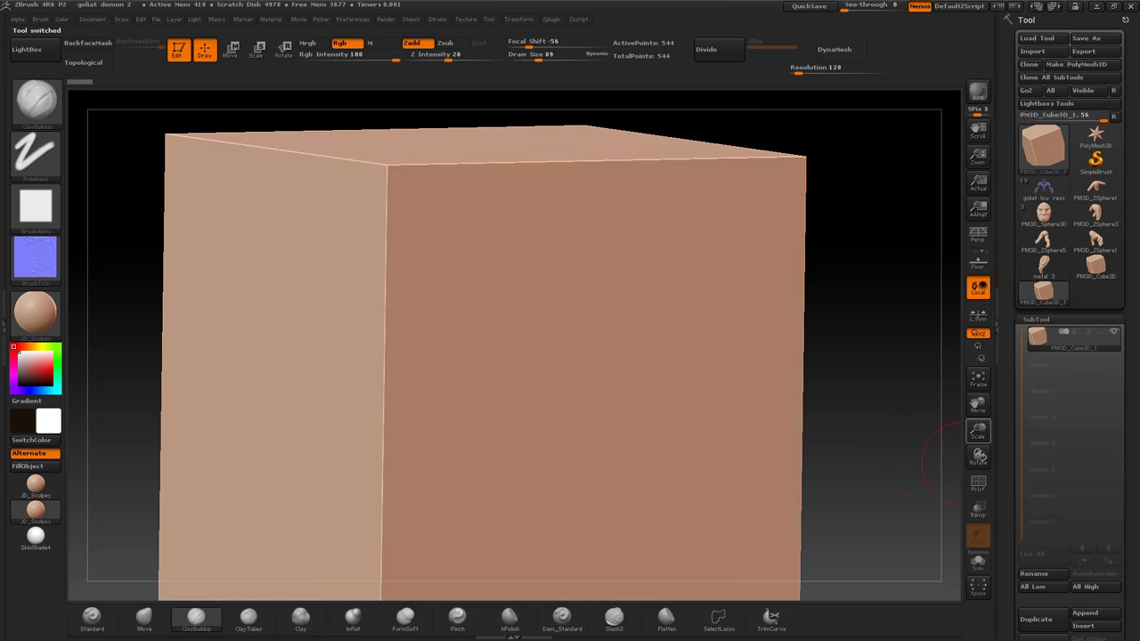
left_click_drag(990, 455, 977, 431, "shift")
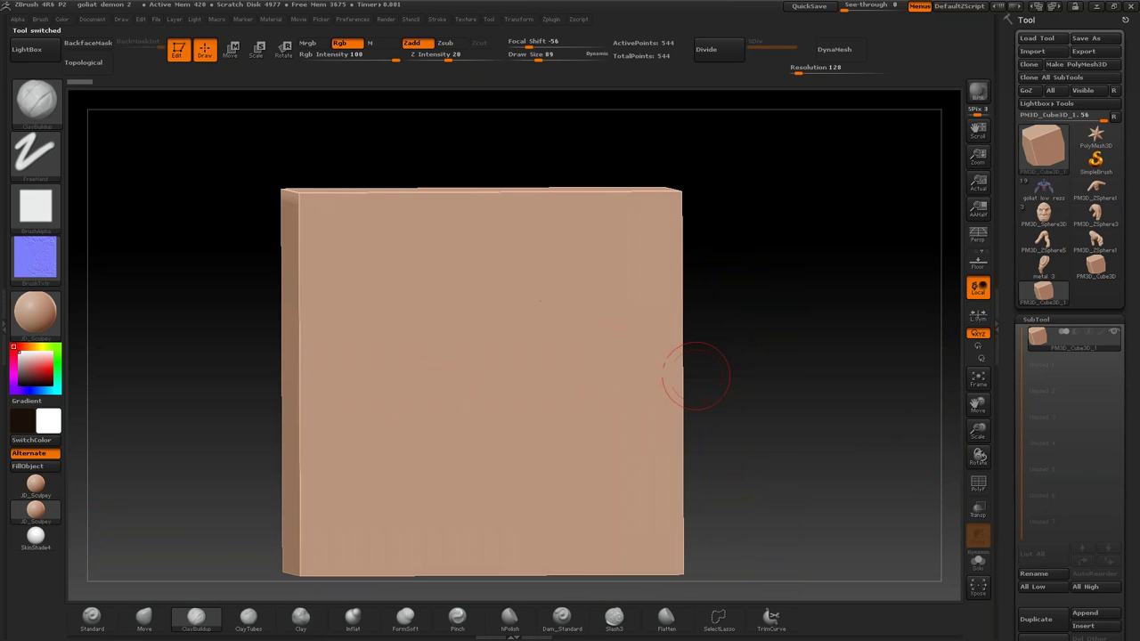
left_click_drag(682, 379, 820, 381, "shift")
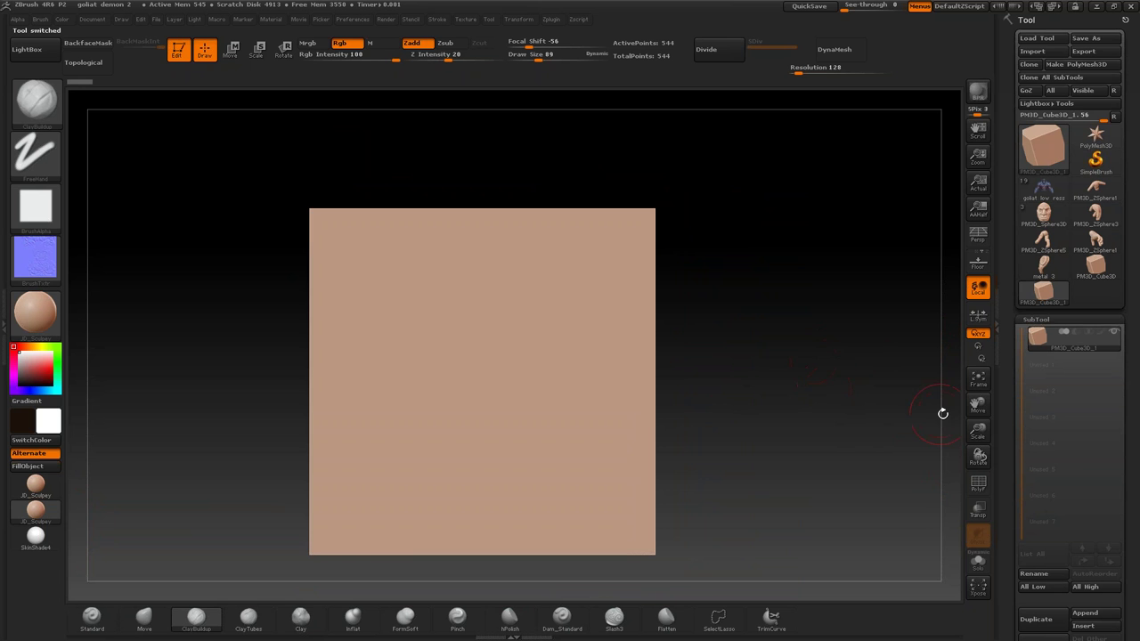
left_click_drag(978, 431, 977, 424)
left_click_drag(848, 402, 855, 353, "alt")
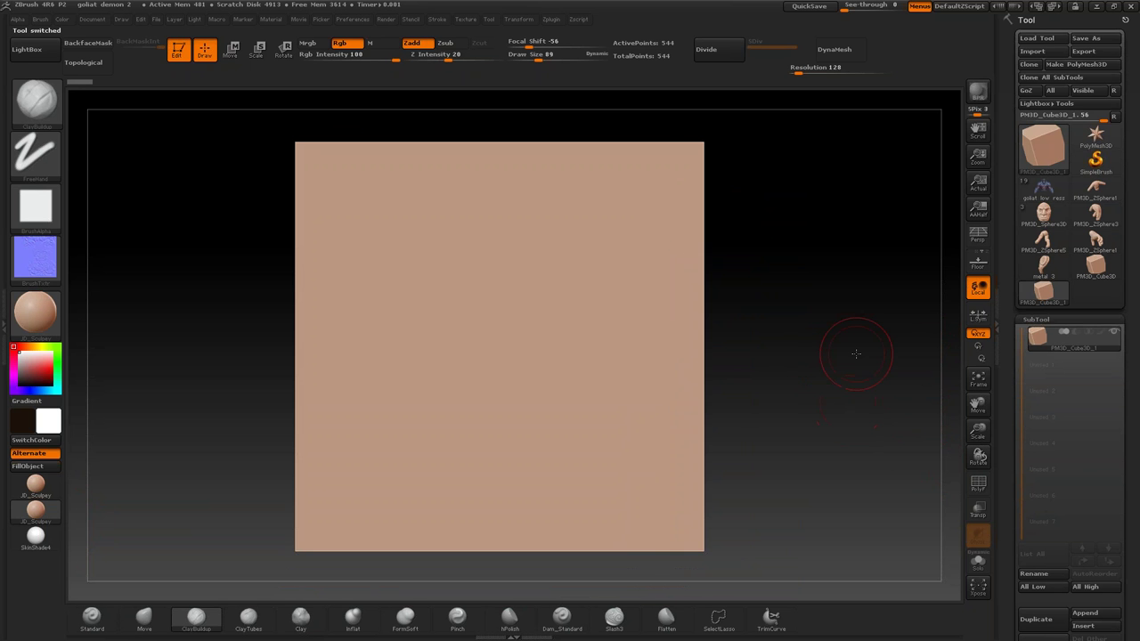
mouse_move(715, 335)
left_mouse_down()
mouse_move(788, 333)
mouse_move(586, 349)
left_mouse_up()
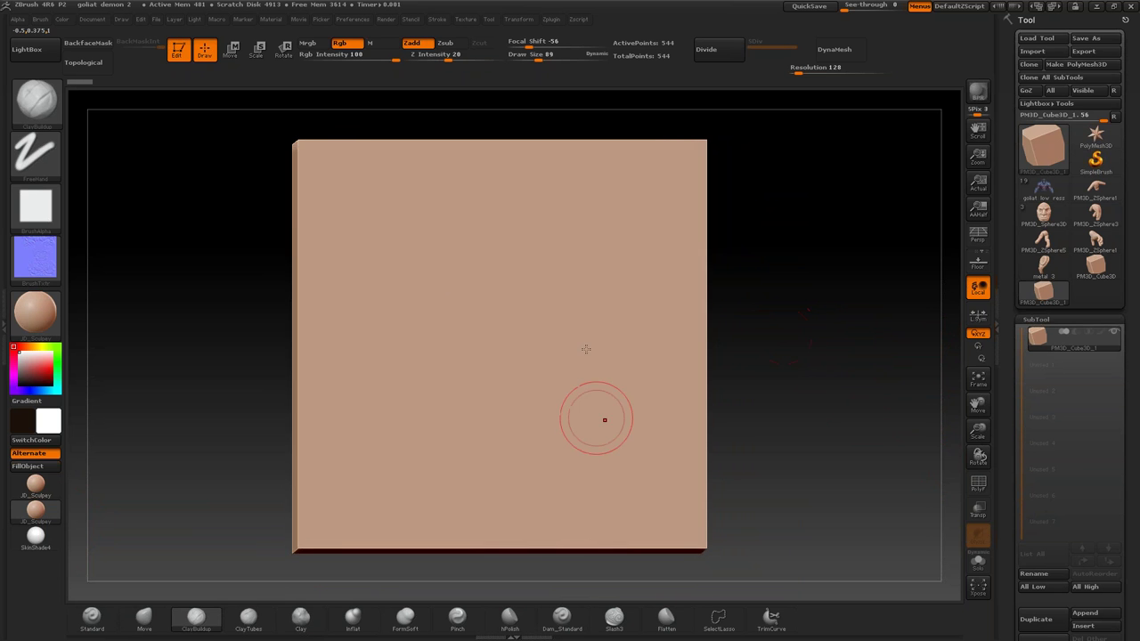
Step: Set Texture Off, DynaMesh the panel at resolution 360, and Ctrl+D subdivide to about 3.1 million points
mouse_move(878, 284)
left_mouse_down()
mouse_move(793, 280)
mouse_move(842, 306)
left_mouse_up()
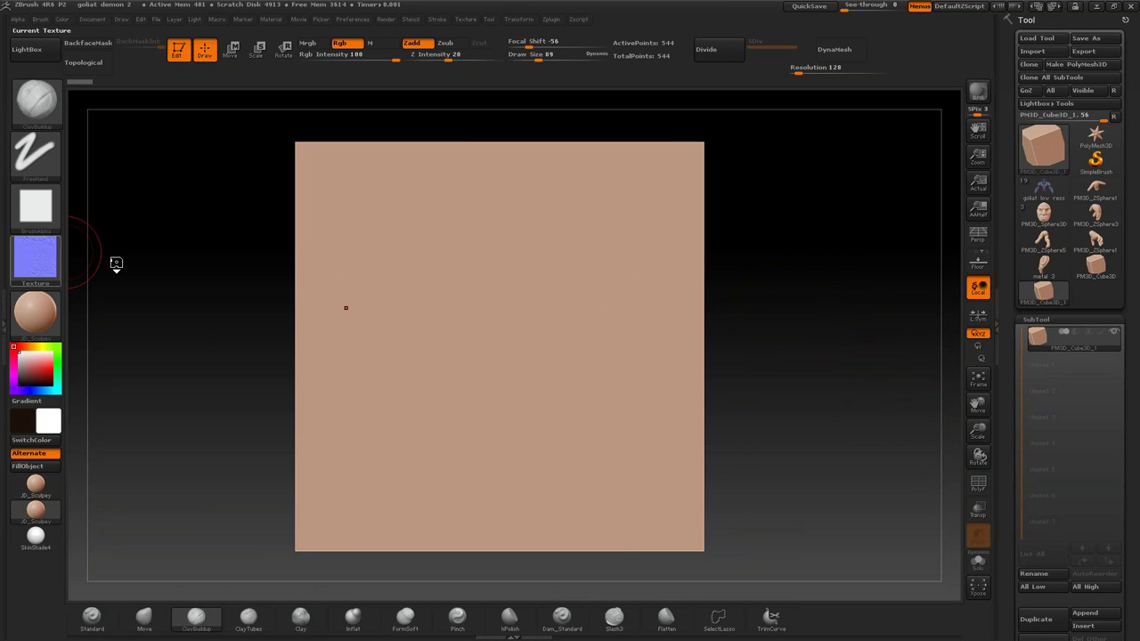
left_click(36, 258)
left_click(114, 265)
left_click_drag(806, 69, 810, 69)
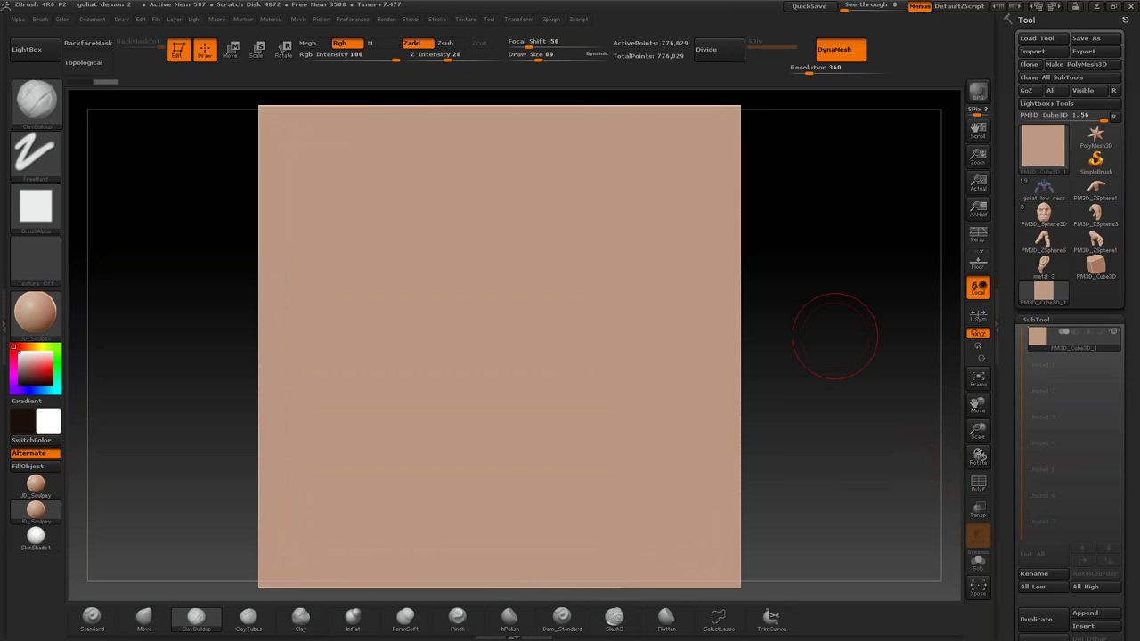
left_click_drag(834, 330, 867, 293)
key("ctrl+d")
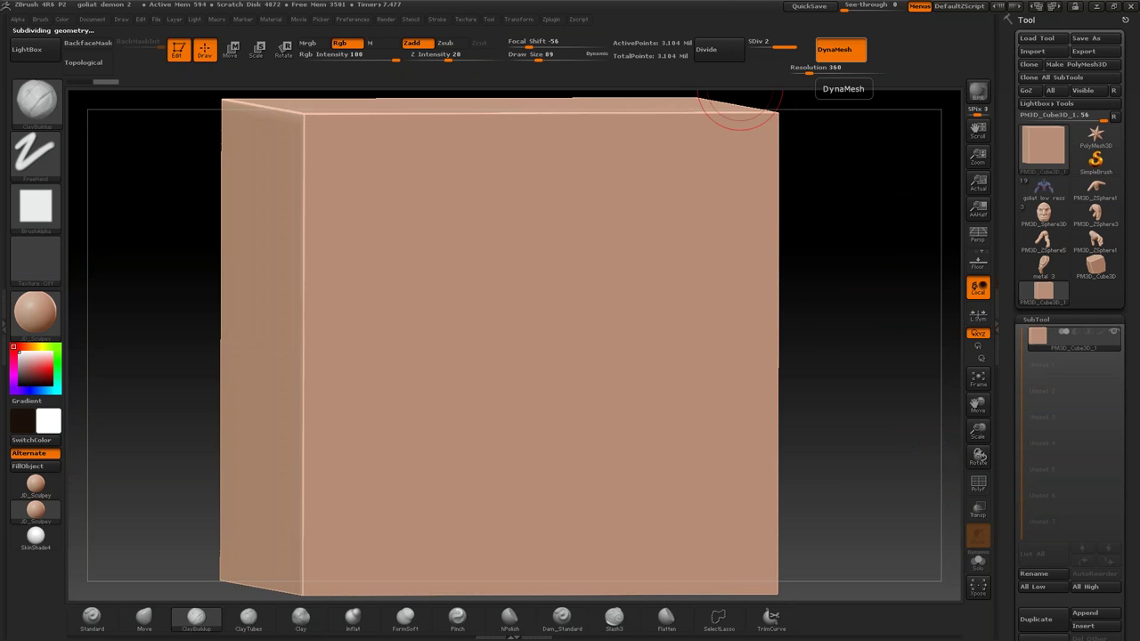
mouse_move(858, 157)
left_mouse_down()
mouse_move(866, 258)
mouse_move(846, 196)
left_mouse_up()
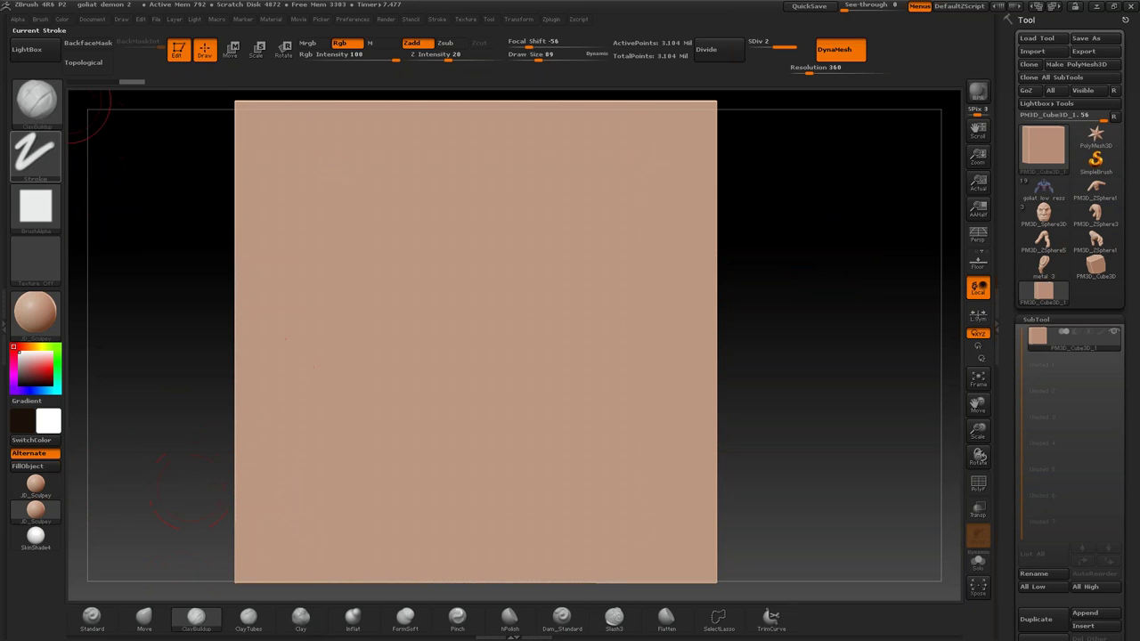
Step: Select the Standard brush with a Spray stroke and the Alpha 58 wrinkle pattern
left_click(92, 616)
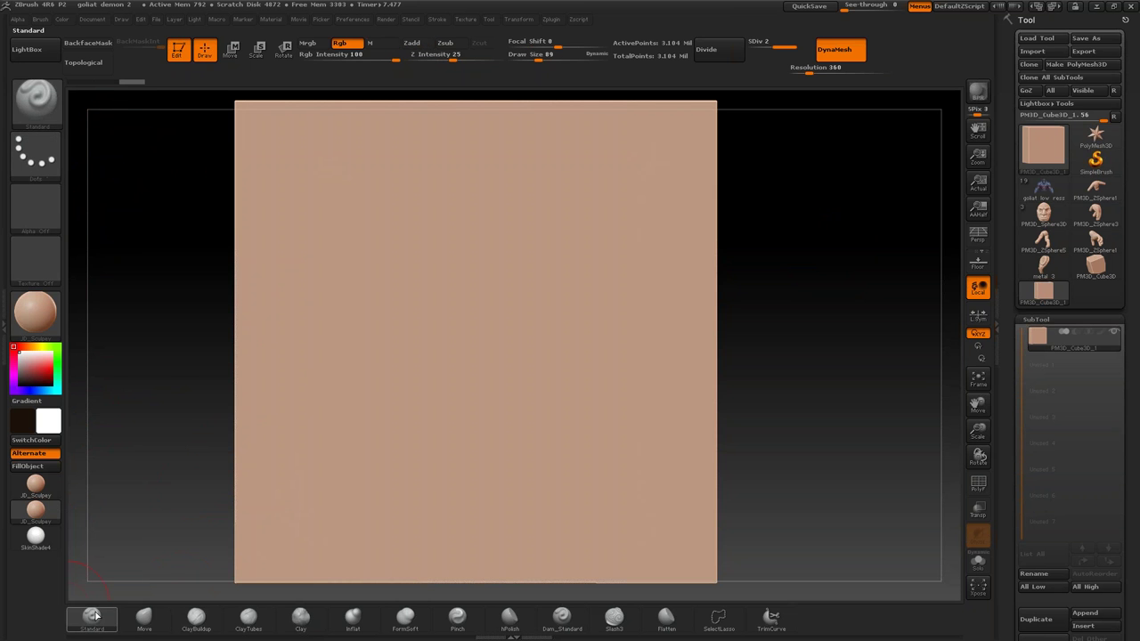
left_click_drag(157, 320, 191, 315, "alt")
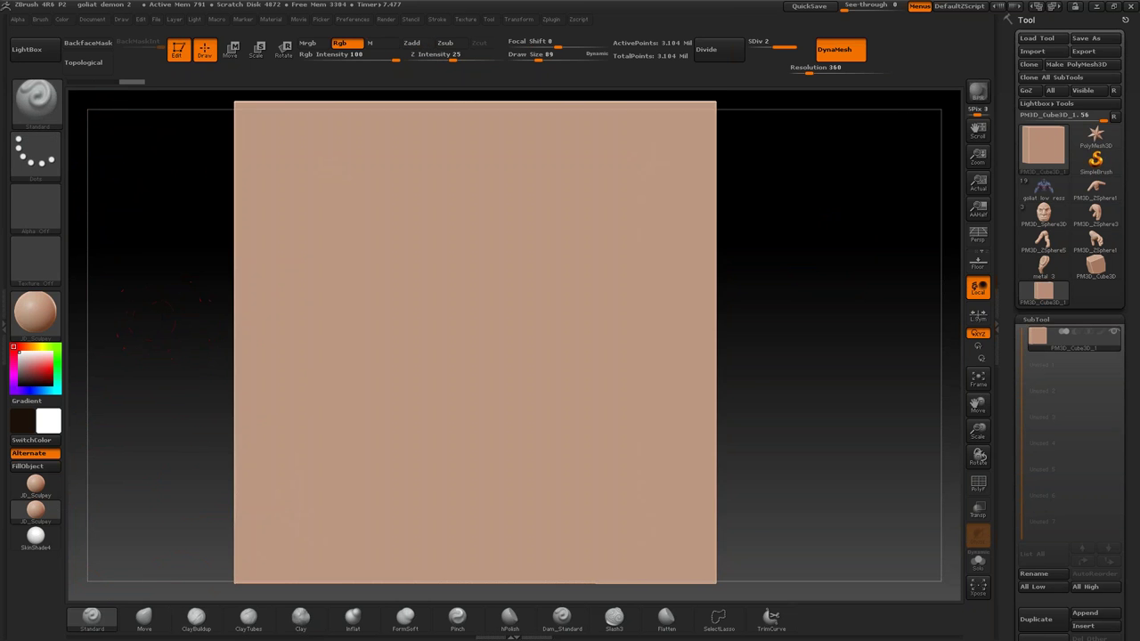
left_click(36, 167)
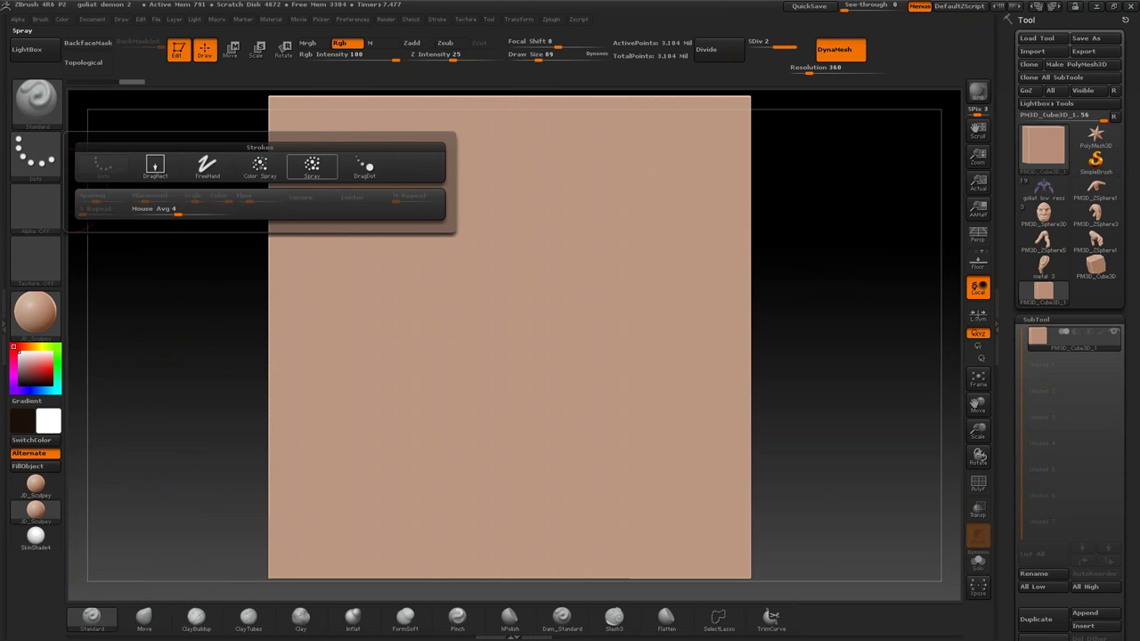
left_click(321, 166)
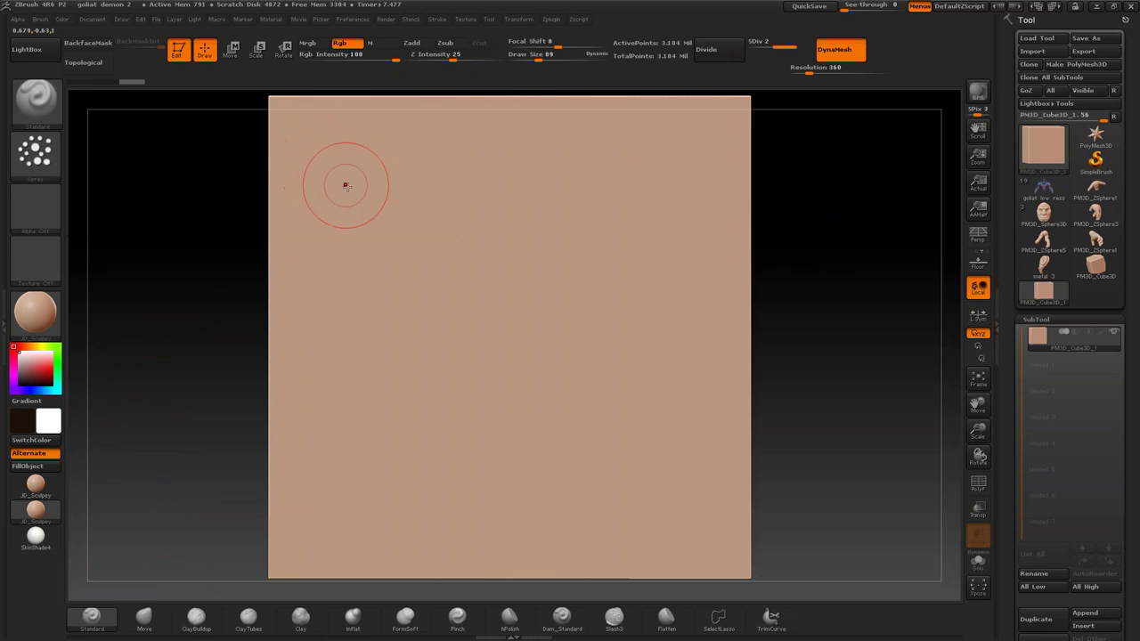
left_click(36, 215)
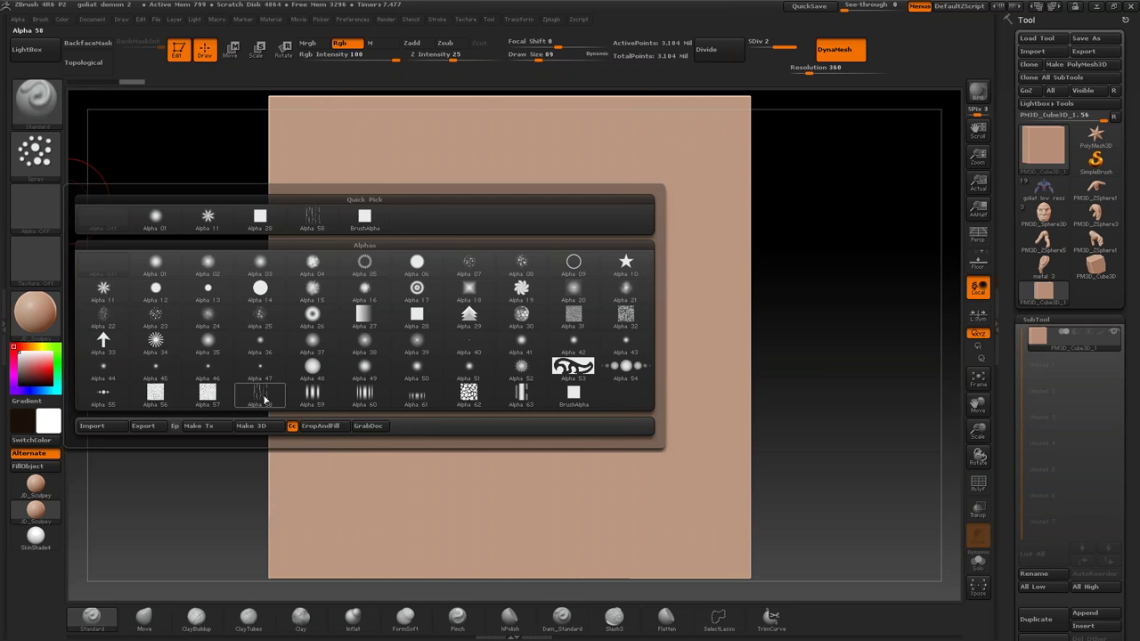
mouse_move(259, 395)
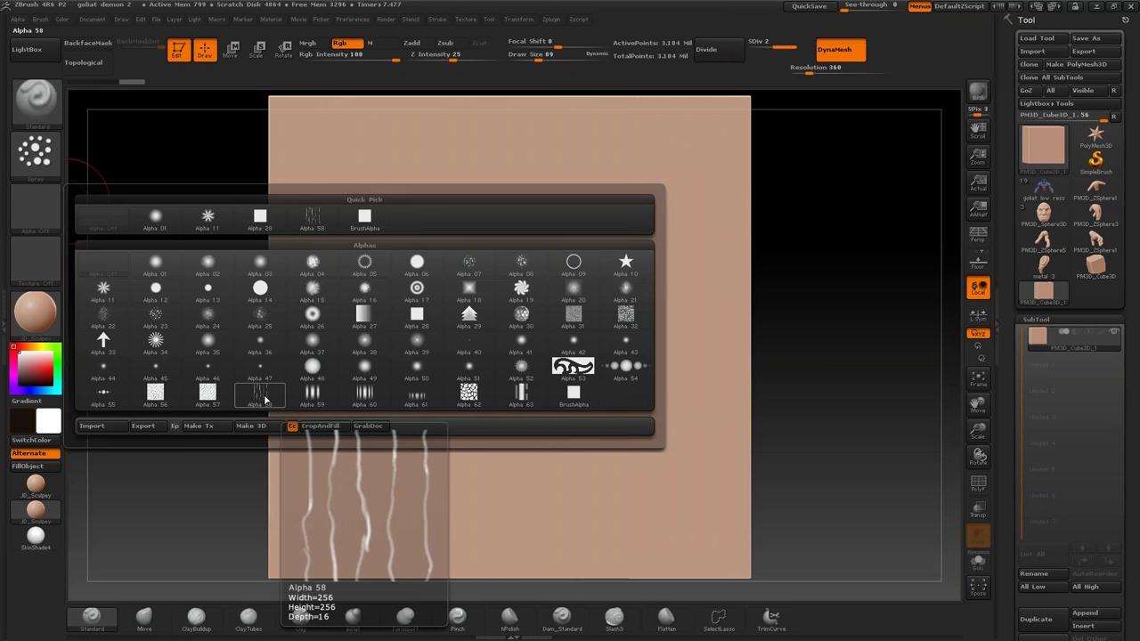
left_click(261, 395)
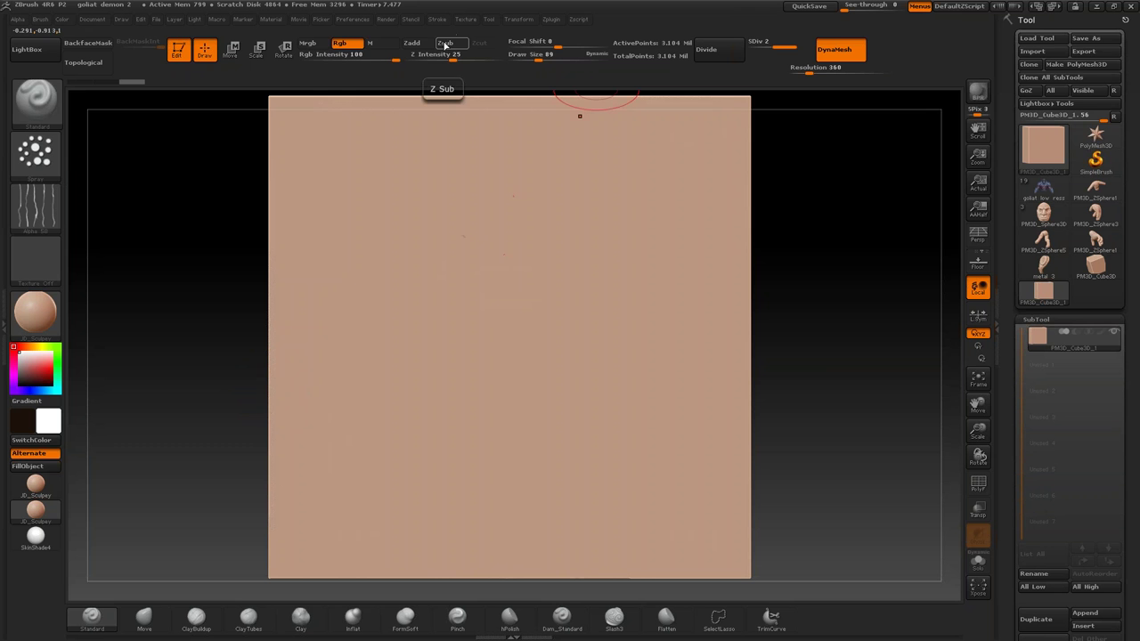
Step: Set the brush to Zsub with Rgb off, Z Intensity 3 and draw size 197
left_click(442, 44)
left_click(340, 42)
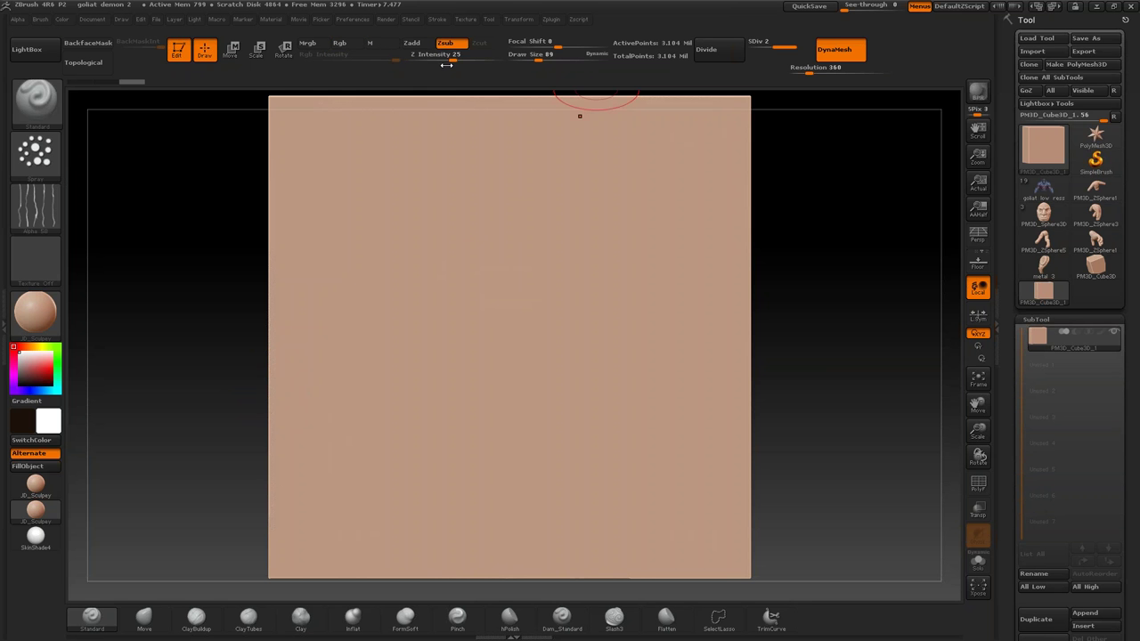
left_click_drag(453, 60, 433, 60)
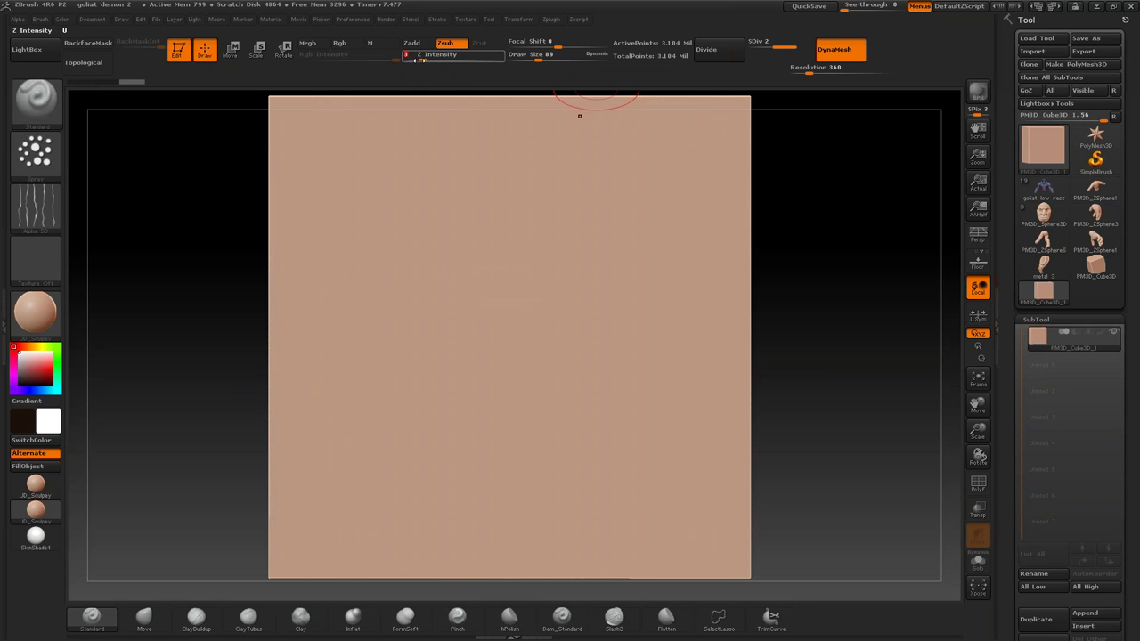
left_click_drag(534, 59, 554, 59)
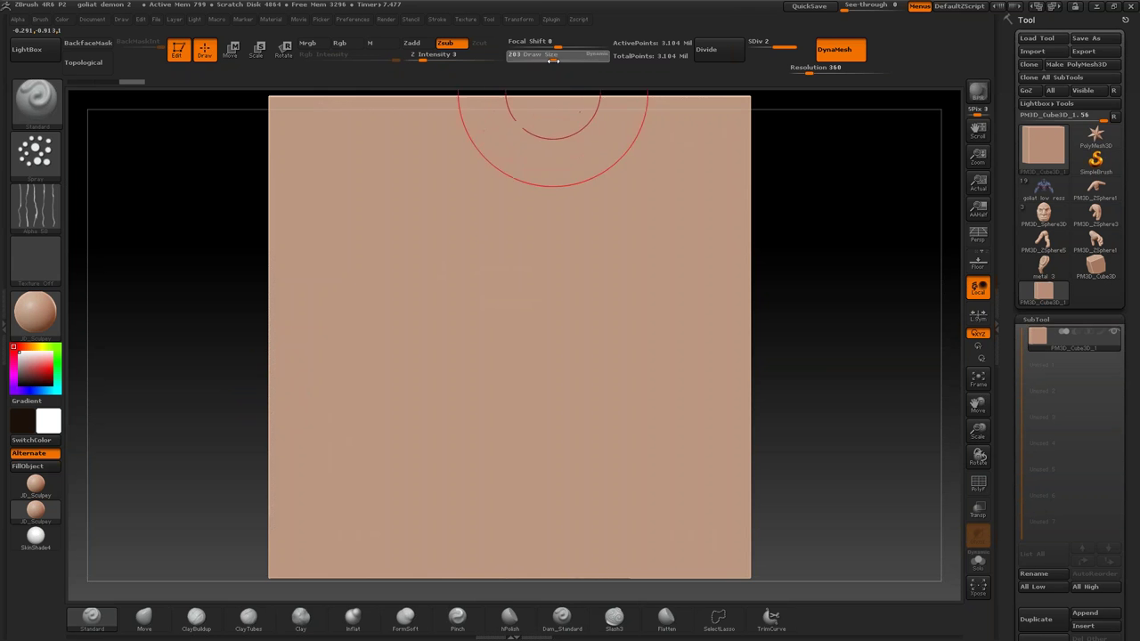
left_click_drag(814, 254, 813, 271, "alt")
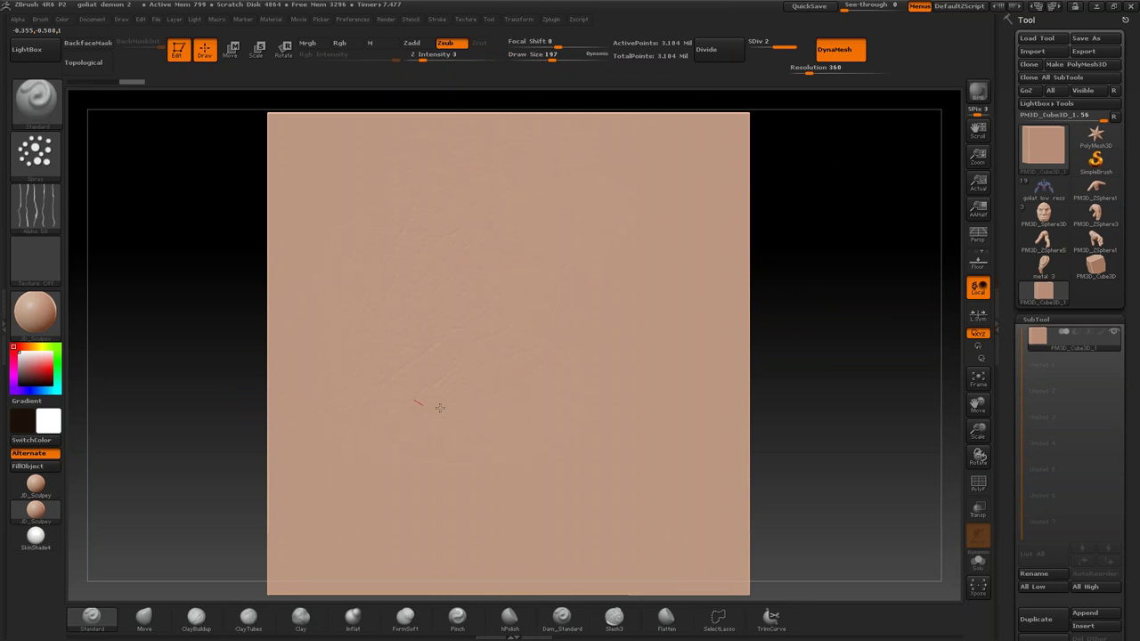
Step: Shrink the brush to 155, carve wrinkles across the panel, and flatten part of the leather surface
key("bracketleft")
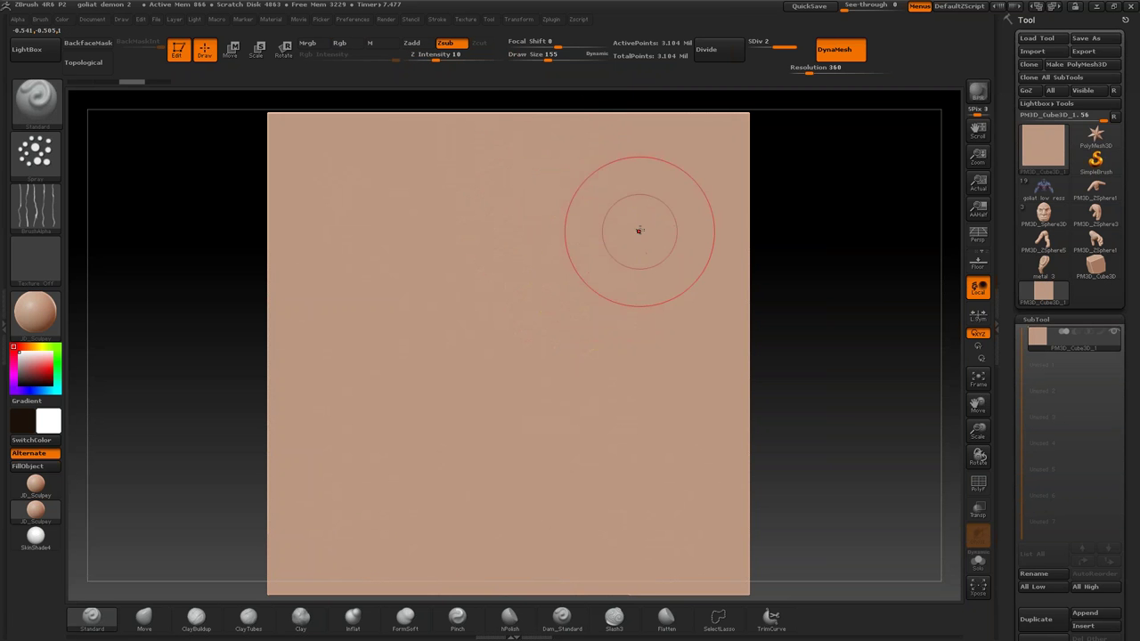
mouse_move(590, 183)
left_mouse_down()
mouse_move(400, 325)
mouse_move(372, 415)
left_mouse_up()
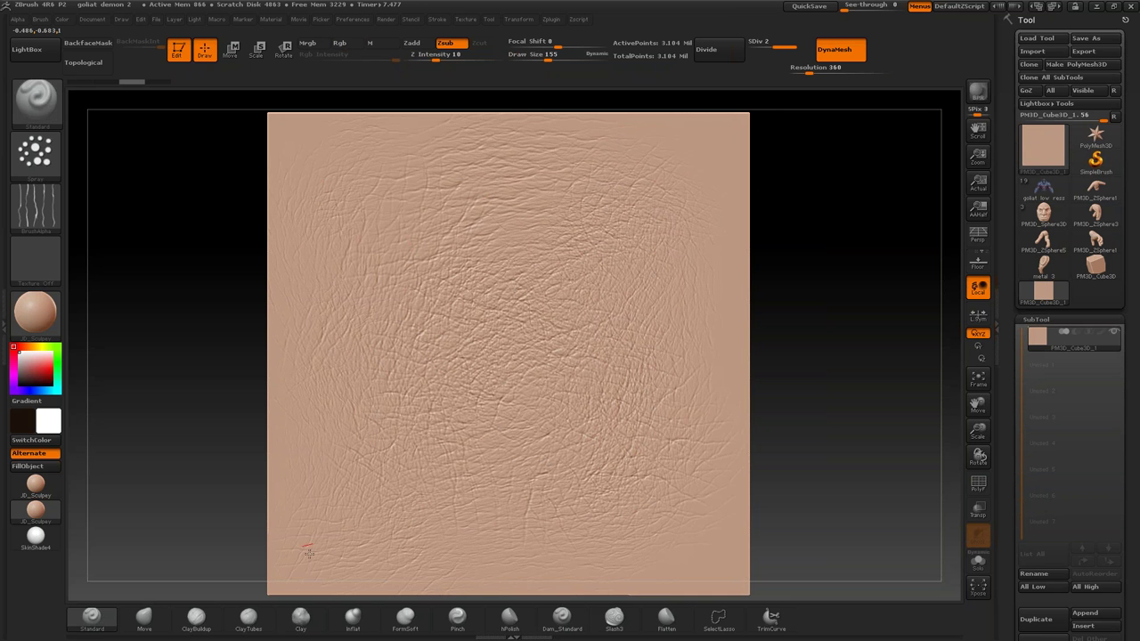
left_click_drag(703, 534, 552, 563)
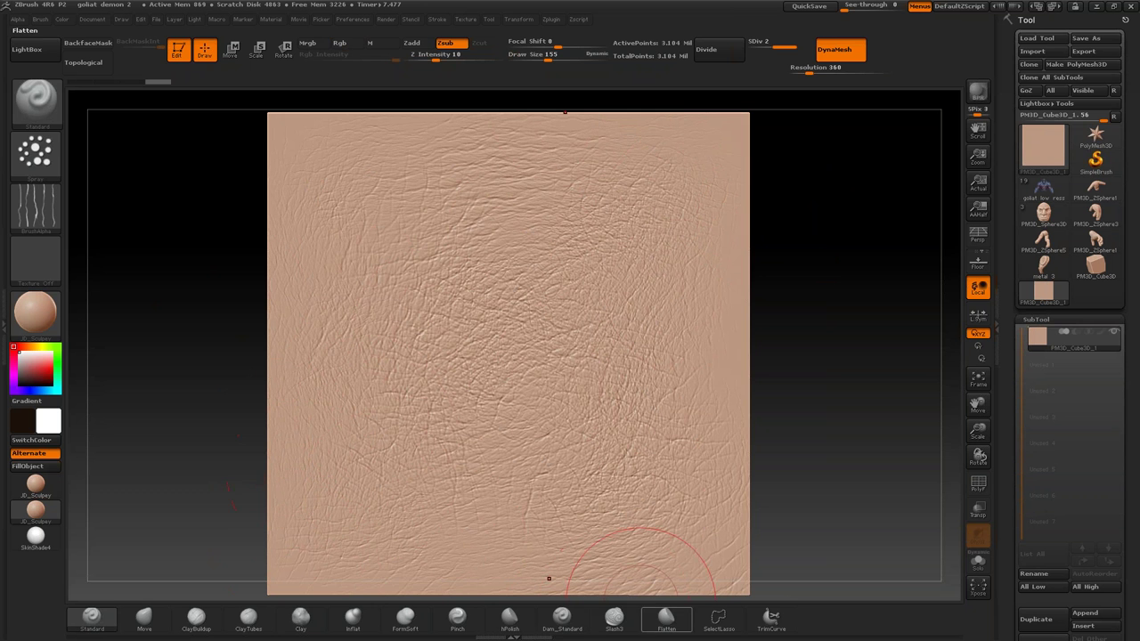
Step: Switch to a small Dam_Standard brush with Lazy Mouse enabled
left_click(561, 616)
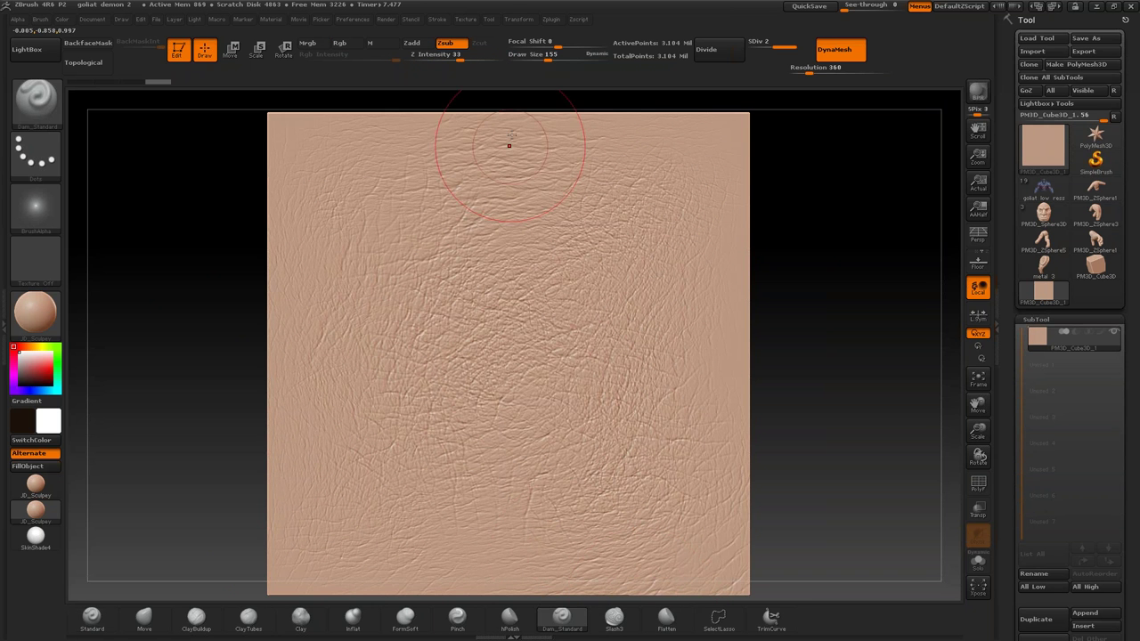
left_click_drag(545, 54, 526, 54)
left_click(438, 19)
left_click(479, 212)
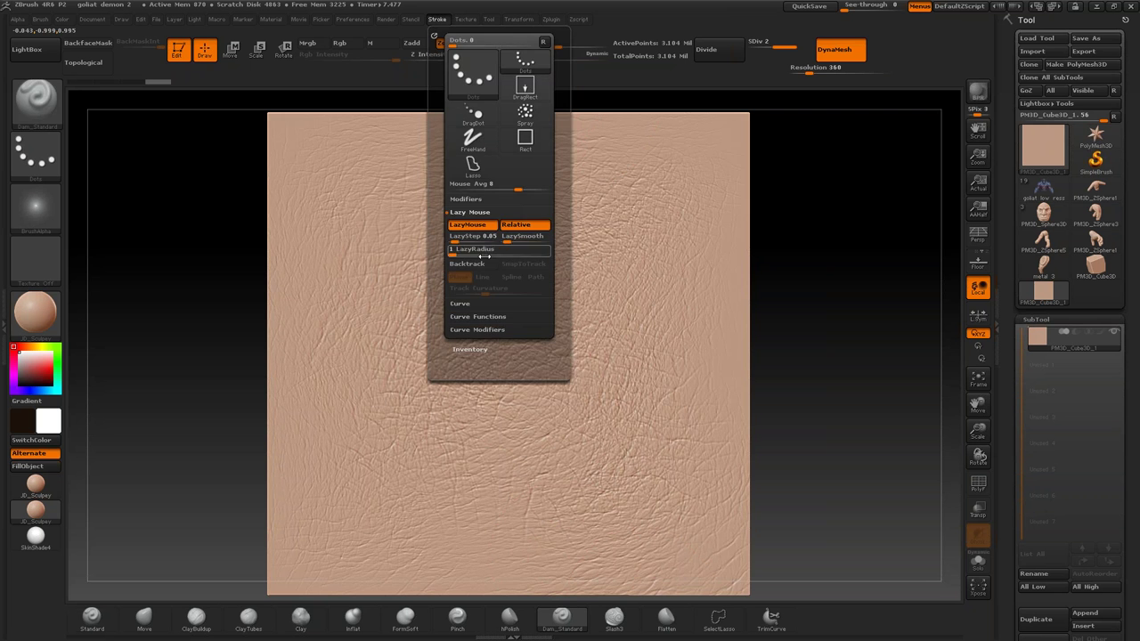
left_click_drag(862, 218, 871, 248, "alt")
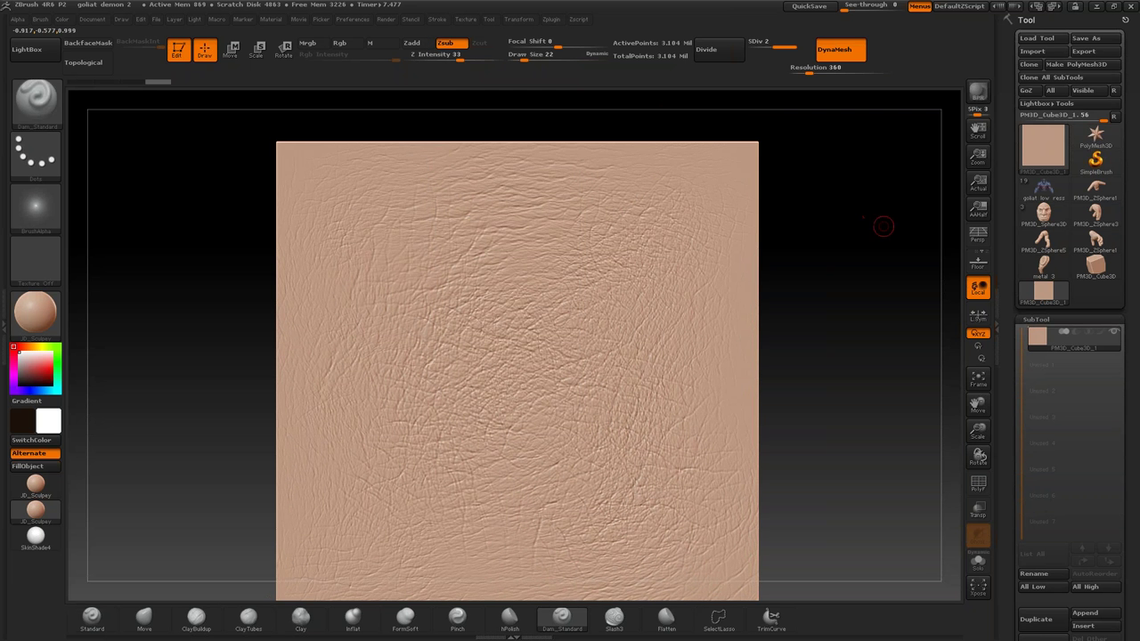
Step: Carve grooves along the top, left and bottom edges plus two diagonal grooves forming an X
mouse_move(293, 160)
left_mouse_down()
mouse_move(612, 155)
mouse_move(747, 170)
mouse_move(735, 578)
left_mouse_up()
left_click_drag(292, 162, 299, 525)
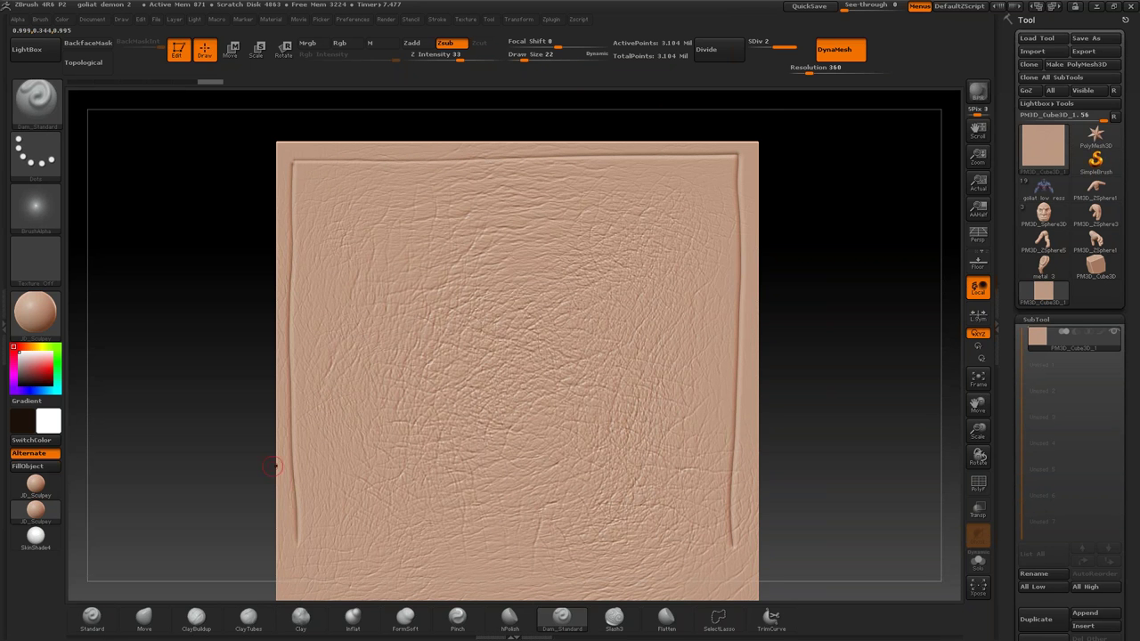
left_click_drag(178, 335, 188, 294, "alt")
left_click_drag(307, 495, 768, 96)
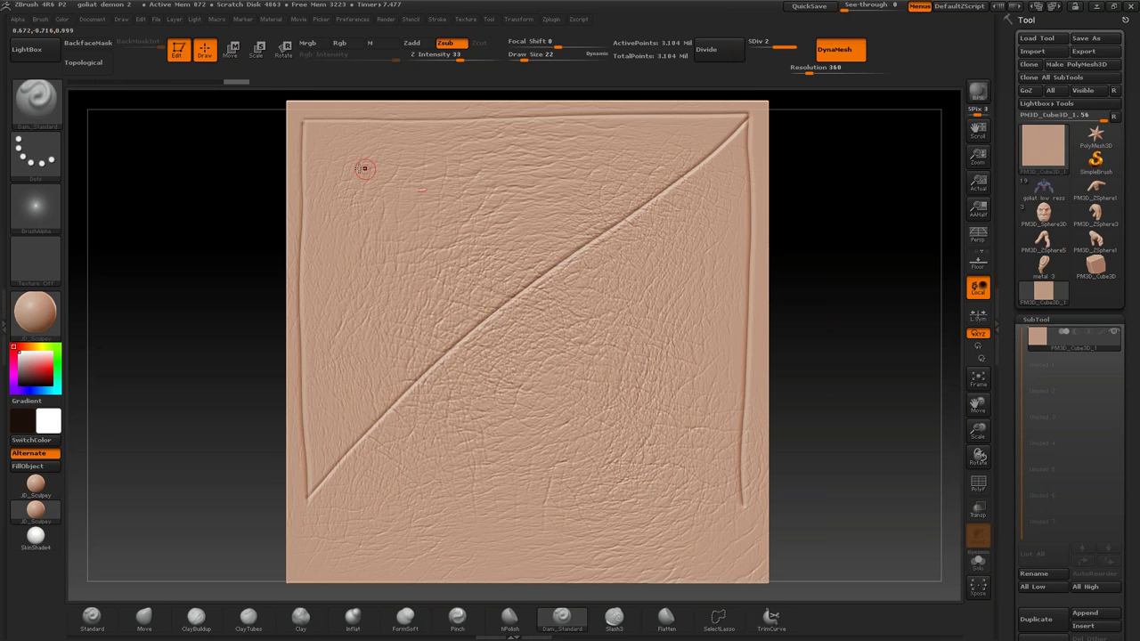
left_click_drag(305, 117, 745, 511)
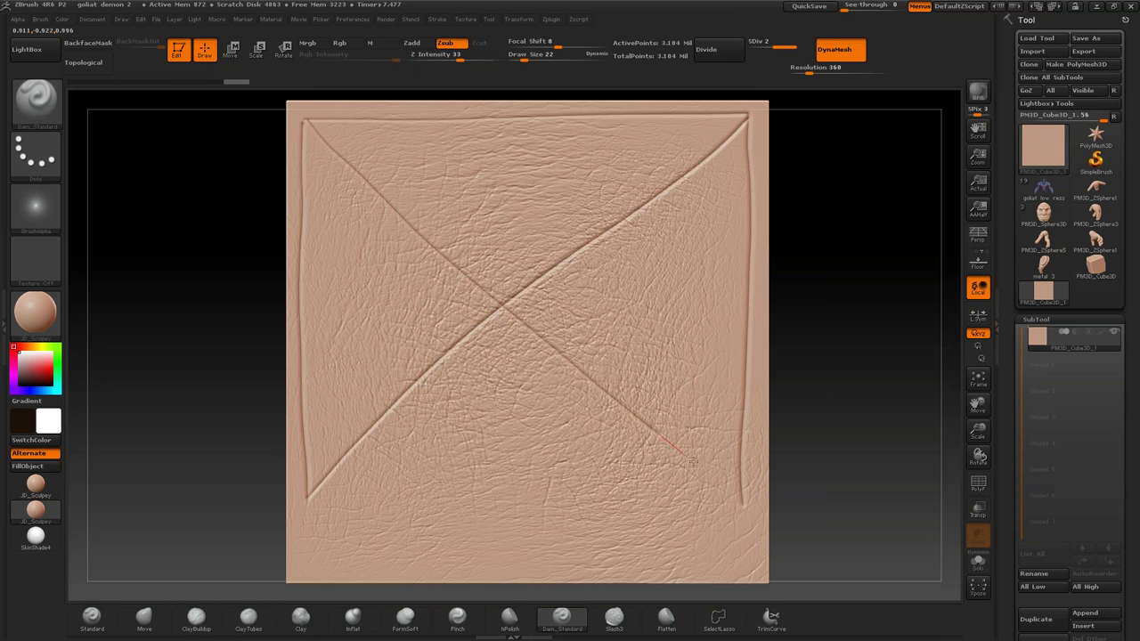
left_click_drag(296, 502, 767, 498)
left_click_drag(849, 288, 831, 297, "alt")
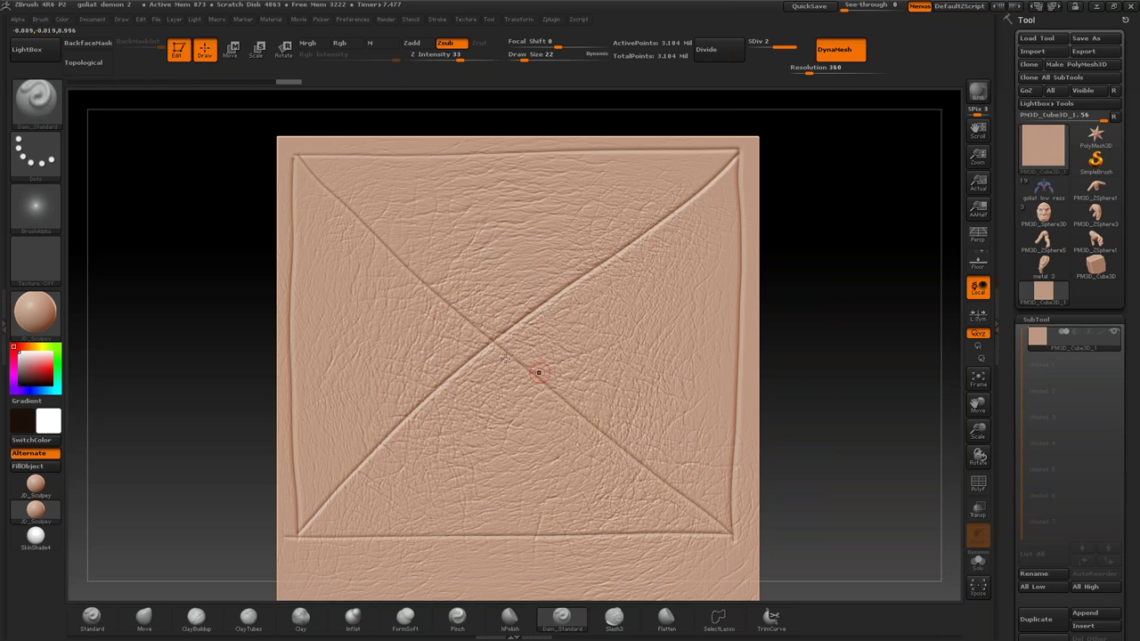
Step: Select the Standard brush with Alpha Off and a Dots stroke
left_click(92, 616)
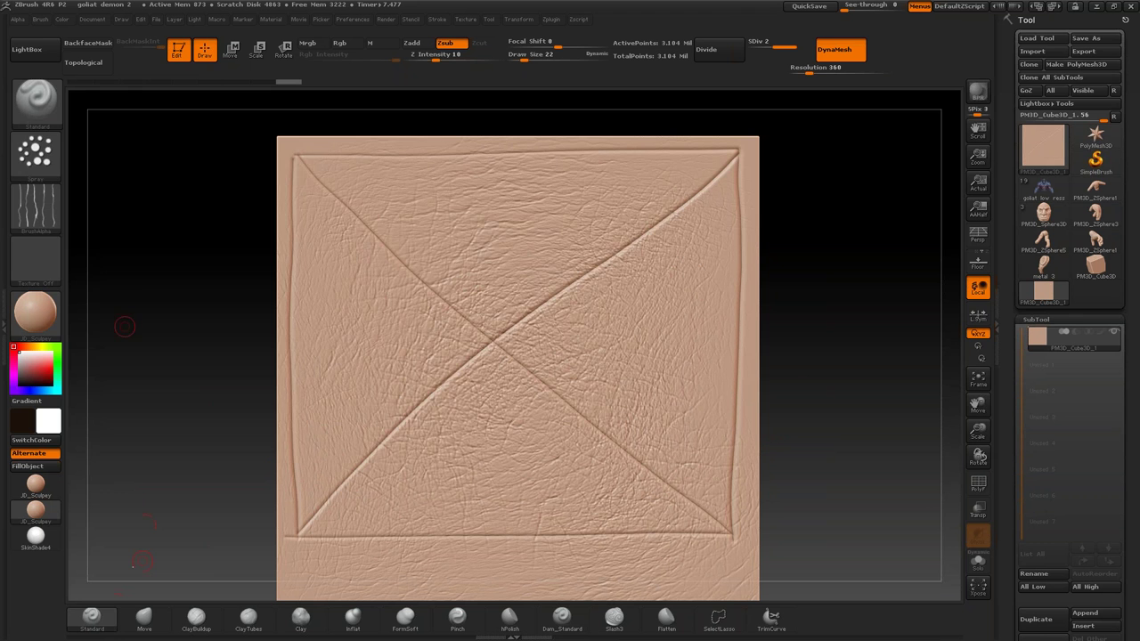
left_click(36, 209)
left_click(36, 203)
left_click(36, 156)
left_click(104, 171)
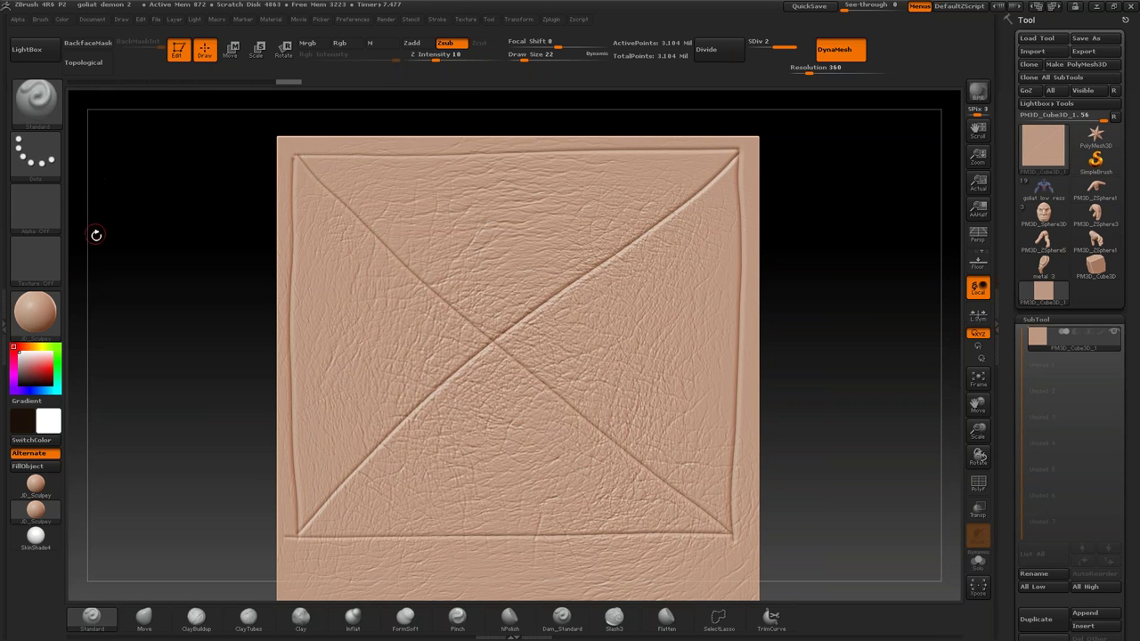
Step: Set Z Intensity to 6, switch the brush to Zadd, and set Draw Size to about 20
left_click(419, 52)
type("6")
left_click(411, 43)
left_click_drag(418, 54, 450, 54)
left_click_drag(526, 56, 532, 59)
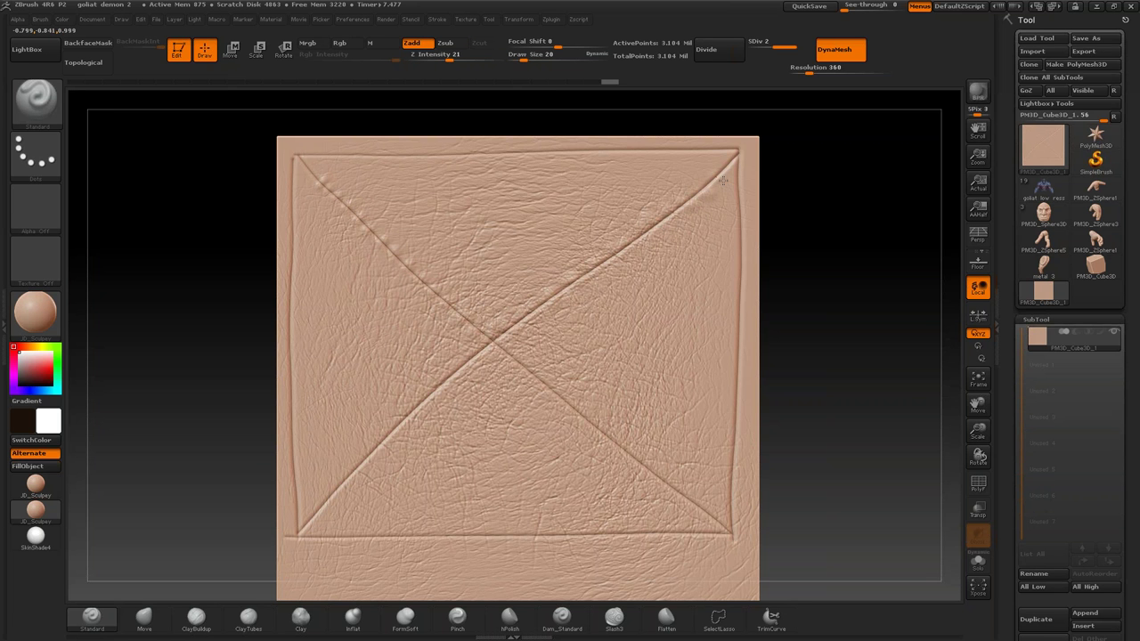
Step: Dab raised stitch dots along the top, left and bottom edges and the lower-left diagonal
left_click_drag(302, 151, 711, 145)
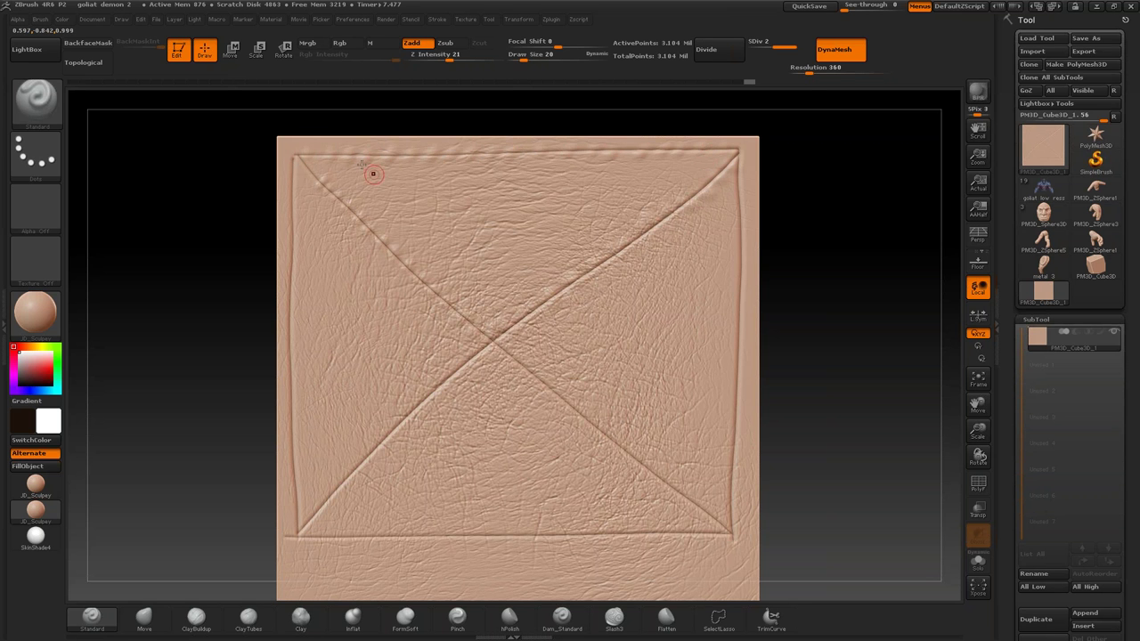
left_click_drag(461, 359, 447, 375)
left_click_drag(407, 410, 399, 418)
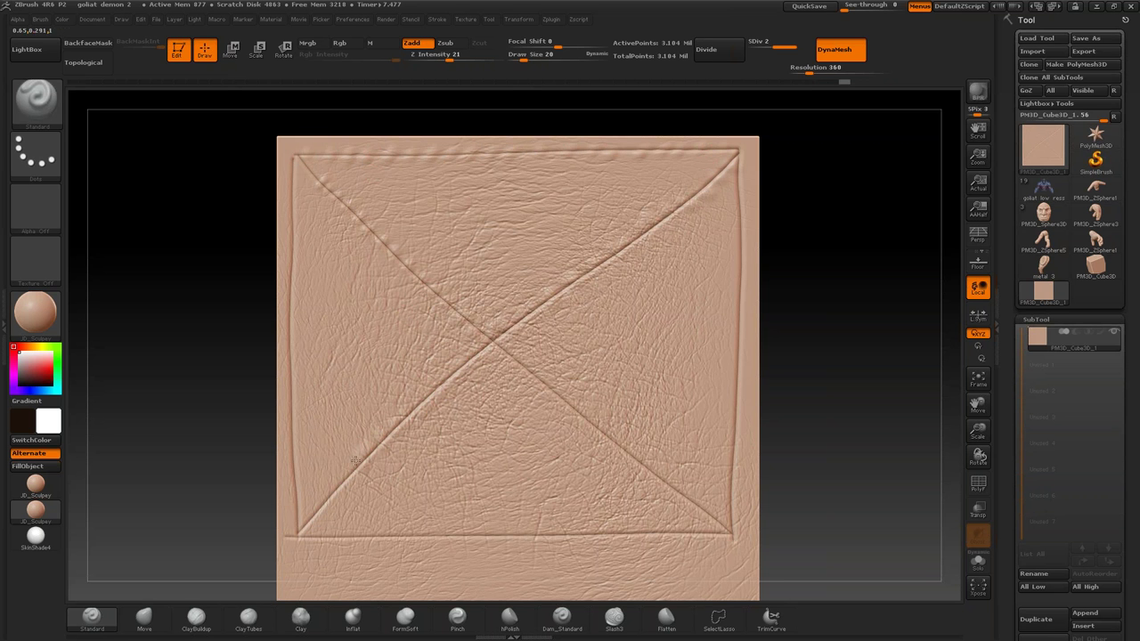
left_click_drag(354, 460, 307, 507)
mouse_move(286, 448)
left_mouse_down()
mouse_move(286, 253)
mouse_move(310, 154)
left_mouse_up()
mouse_move(322, 527)
left_mouse_down()
mouse_move(552, 525)
mouse_move(565, 512)
mouse_move(735, 529)
mouse_move(725, 478)
mouse_move(732, 278)
mouse_move(735, 200)
mouse_move(748, 181)
left_mouse_up()
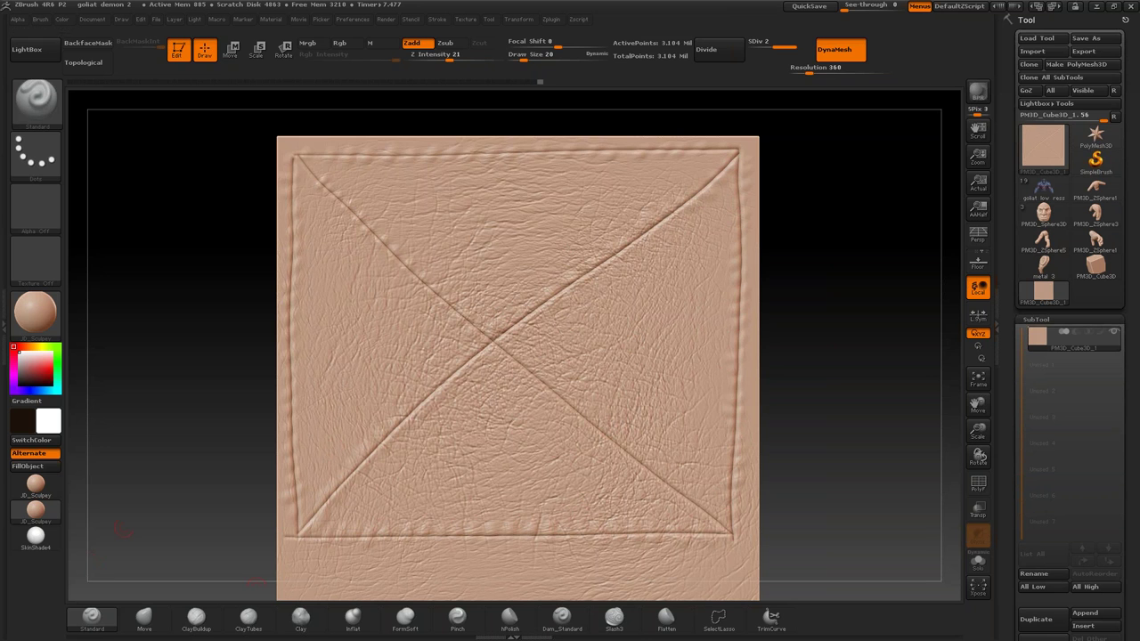
Step: Rotate the view of the panel and switch the display material to white SkinShade4
left_click(36, 153)
left_click_drag(842, 367, 730, 344)
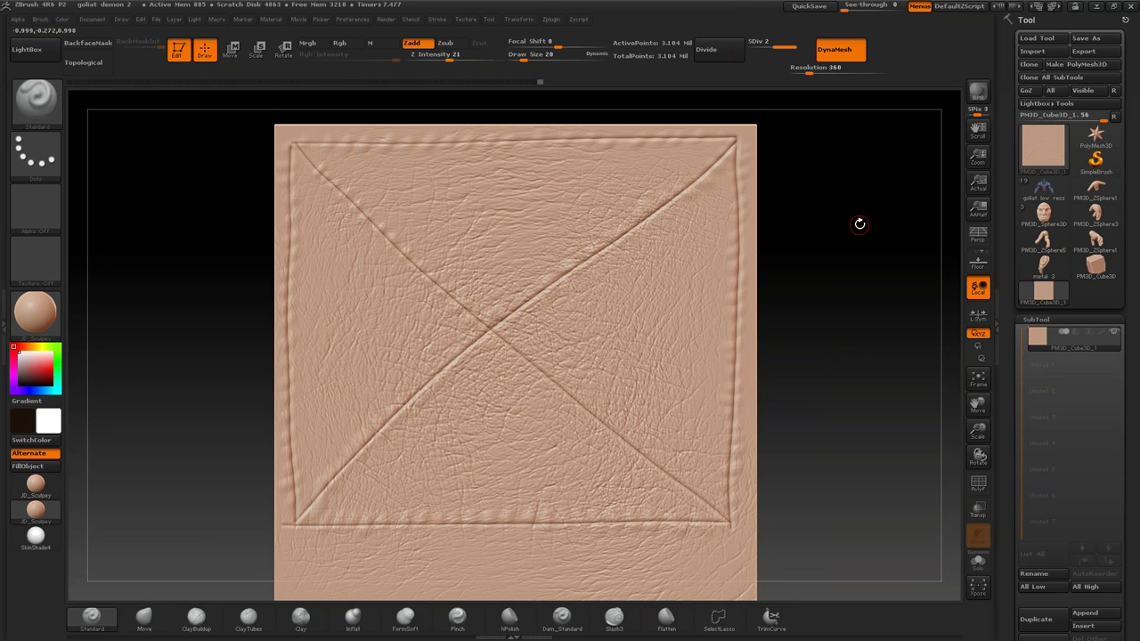
left_click_drag(847, 236, 647, 315)
left_click_drag(804, 350, 356, 437)
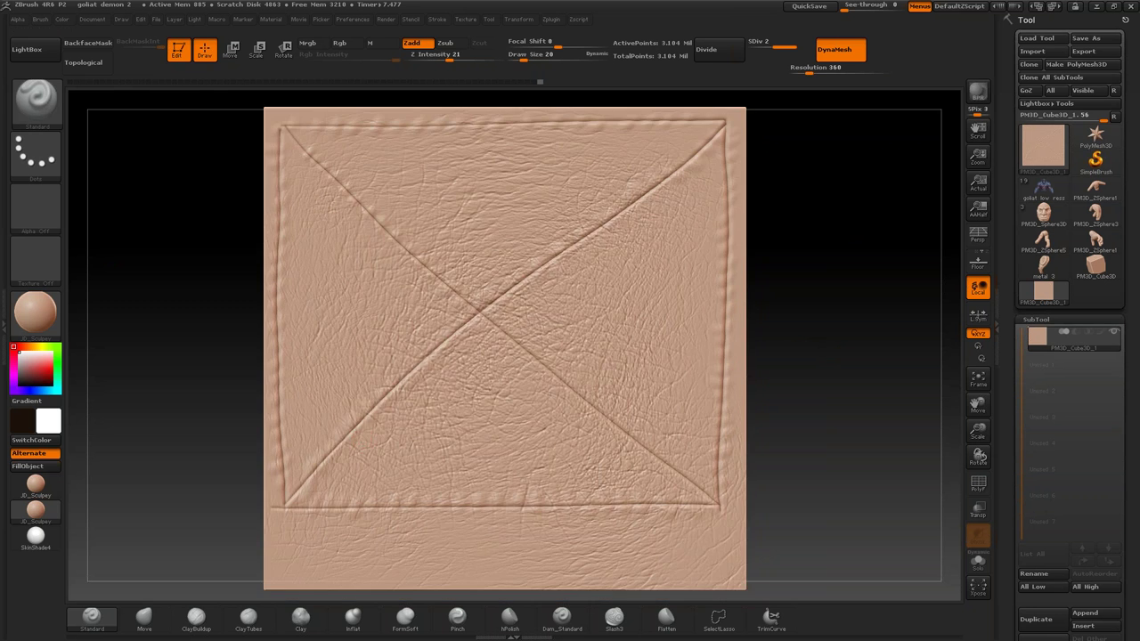
left_click(35, 537)
mouse_move(216, 359)
left_mouse_down()
mouse_move(172, 393)
mouse_move(224, 376)
mouse_move(72, 354)
left_mouse_up()
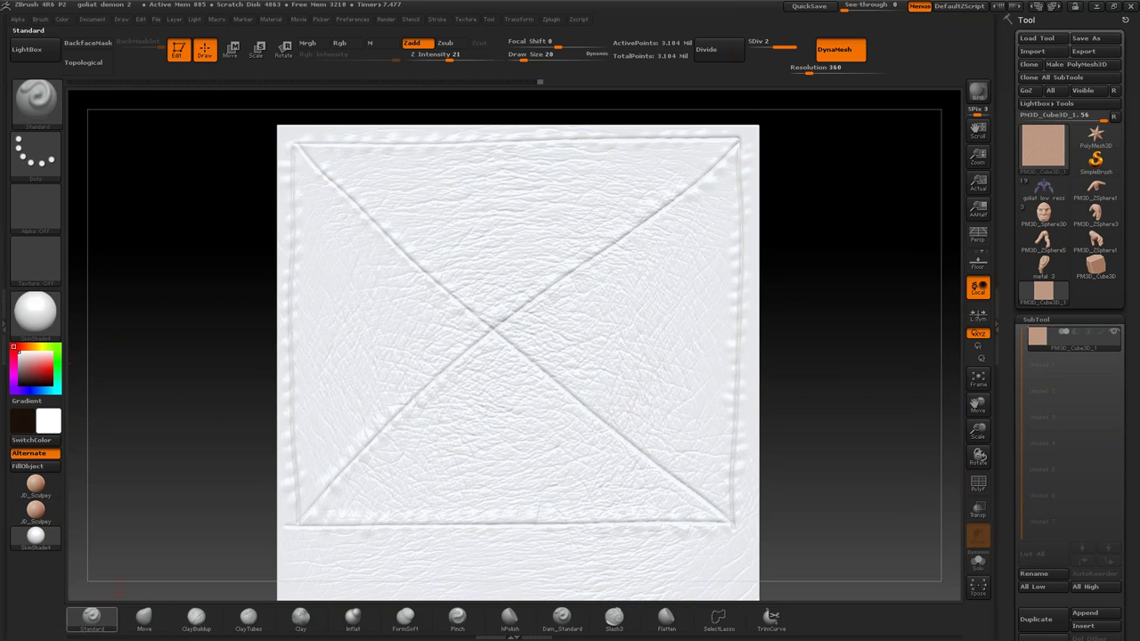
left_click(339, 43)
left_click(411, 43)
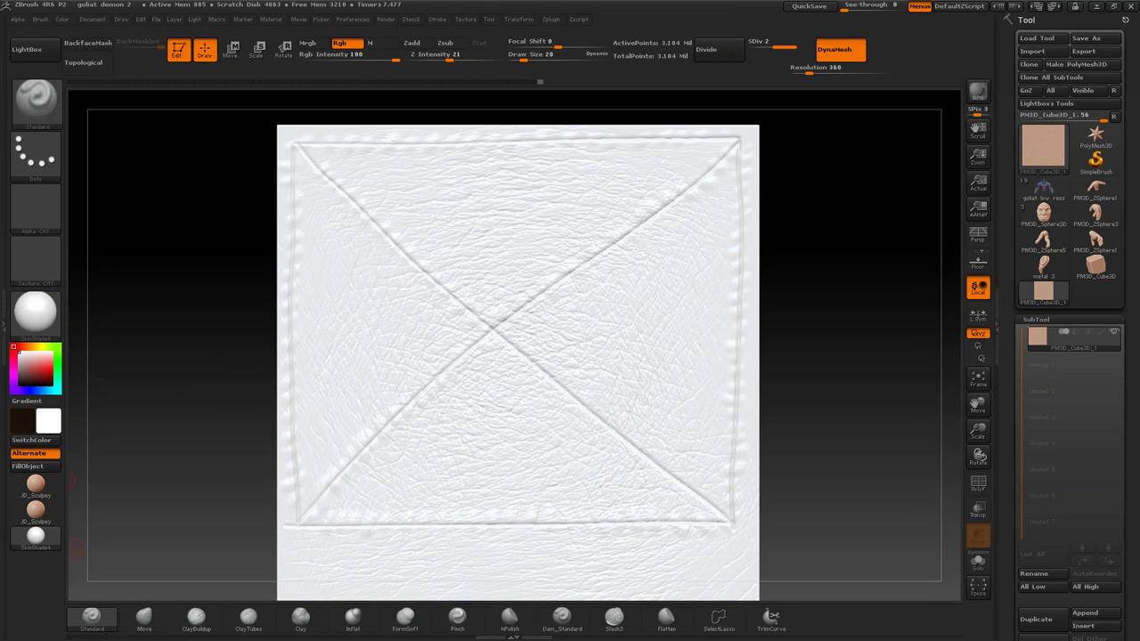
left_click(36, 368)
left_click_drag(141, 336, 102, 329)
left_click_drag(179, 479, 167, 475)
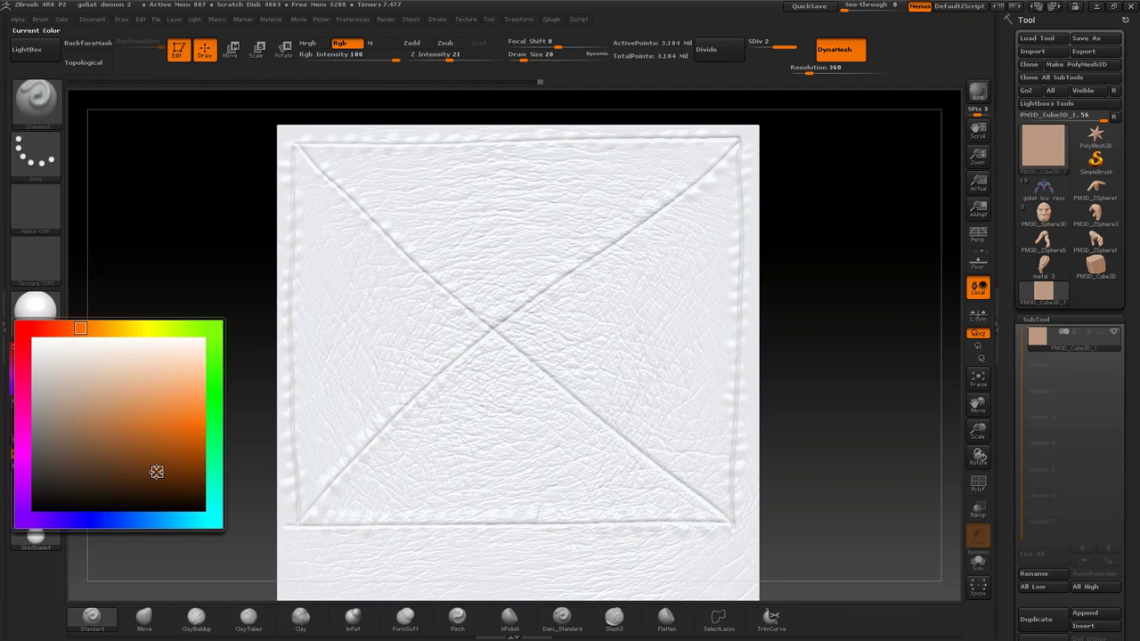
left_click(36, 466)
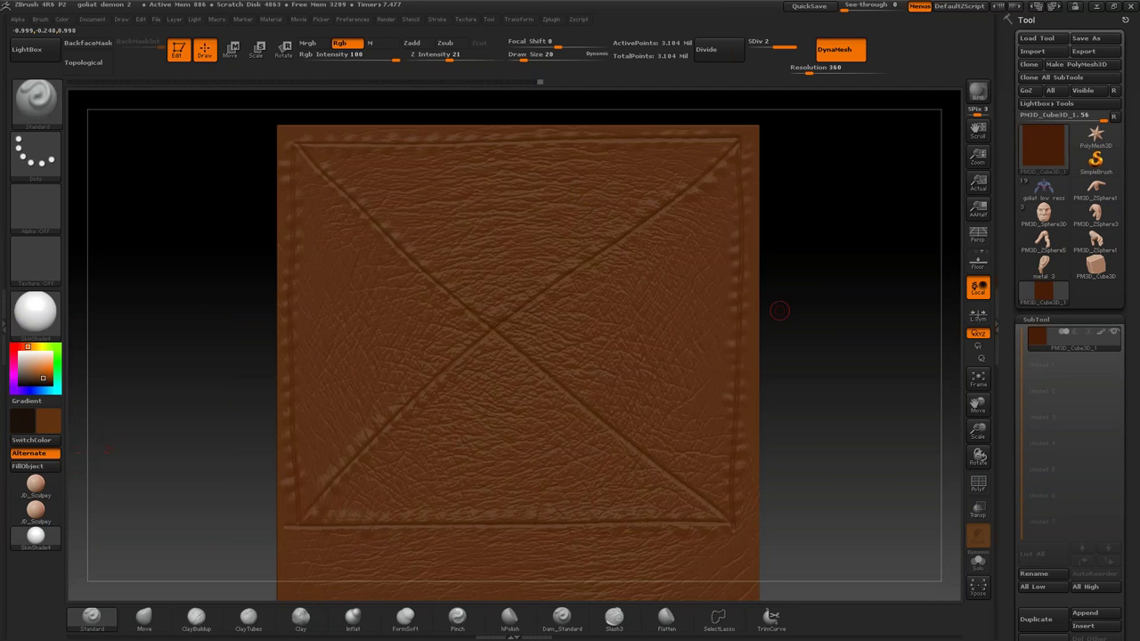
mouse_move(845, 295)
left_mouse_down()
mouse_move(774, 338)
mouse_move(814, 338)
mouse_move(855, 317)
left_mouse_up()
left_click_drag(669, 153, 665, 189, "alt")
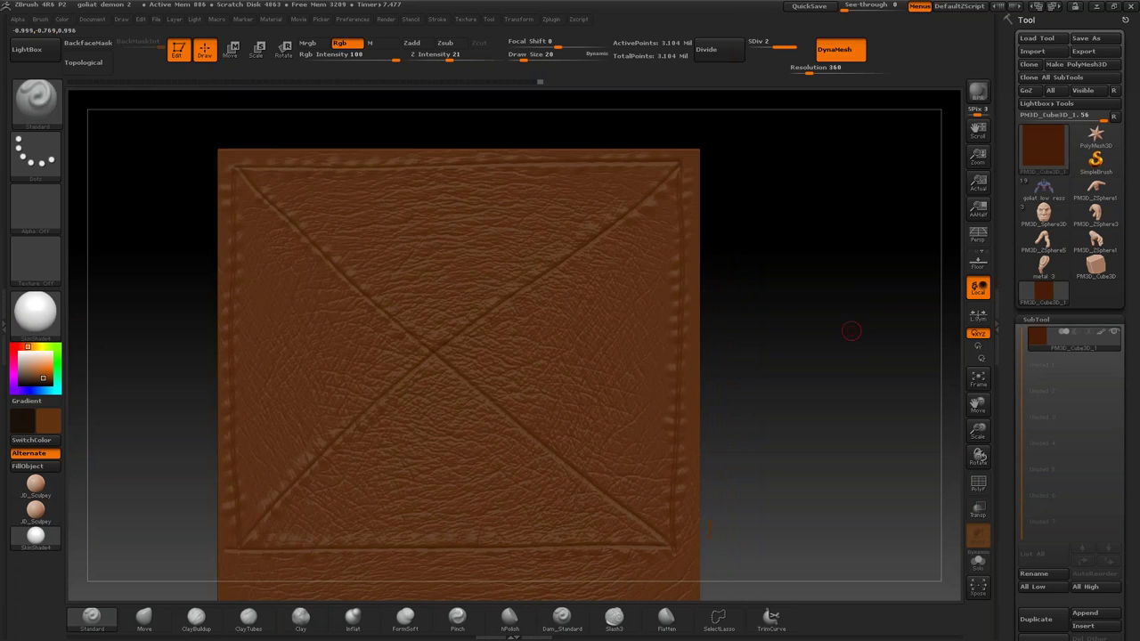
left_click_drag(1011, 570, 1015, 370)
Step: Mask the leather by cavity with Blur 1, then soften the mask
left_click(1035, 485)
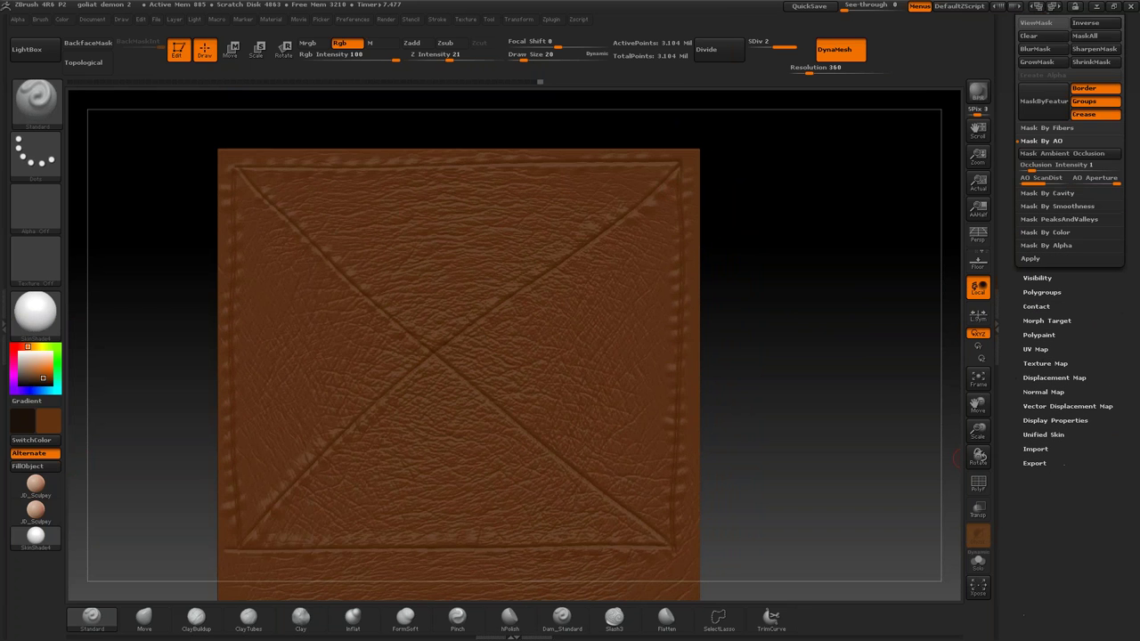
left_click(1049, 193)
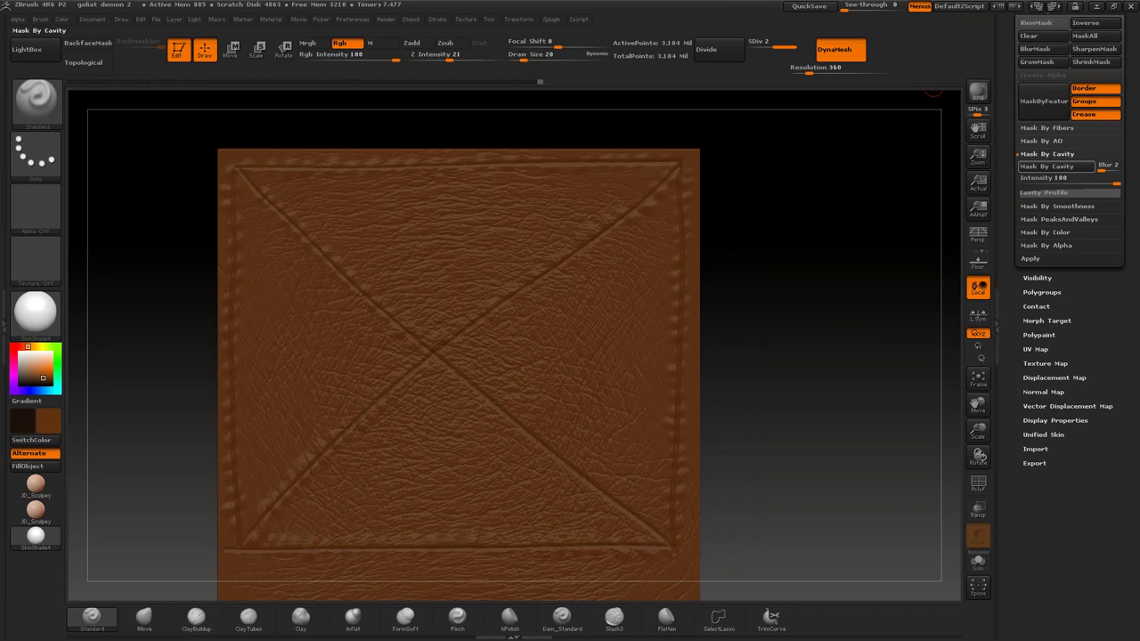
left_click_drag(1101, 167, 1079, 174)
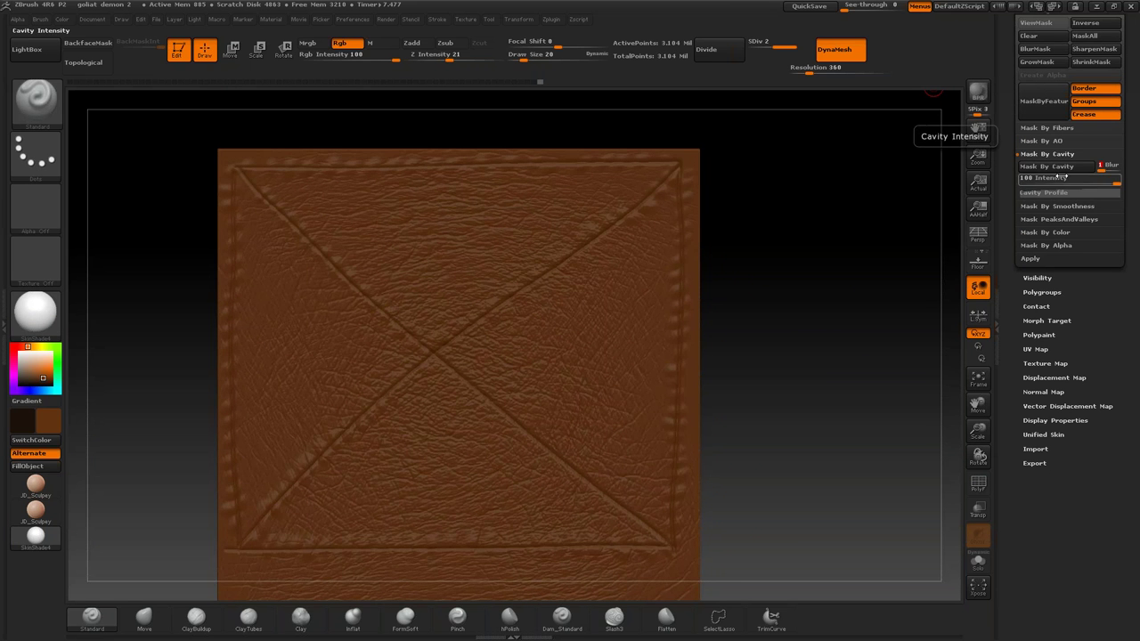
left_click(1071, 169)
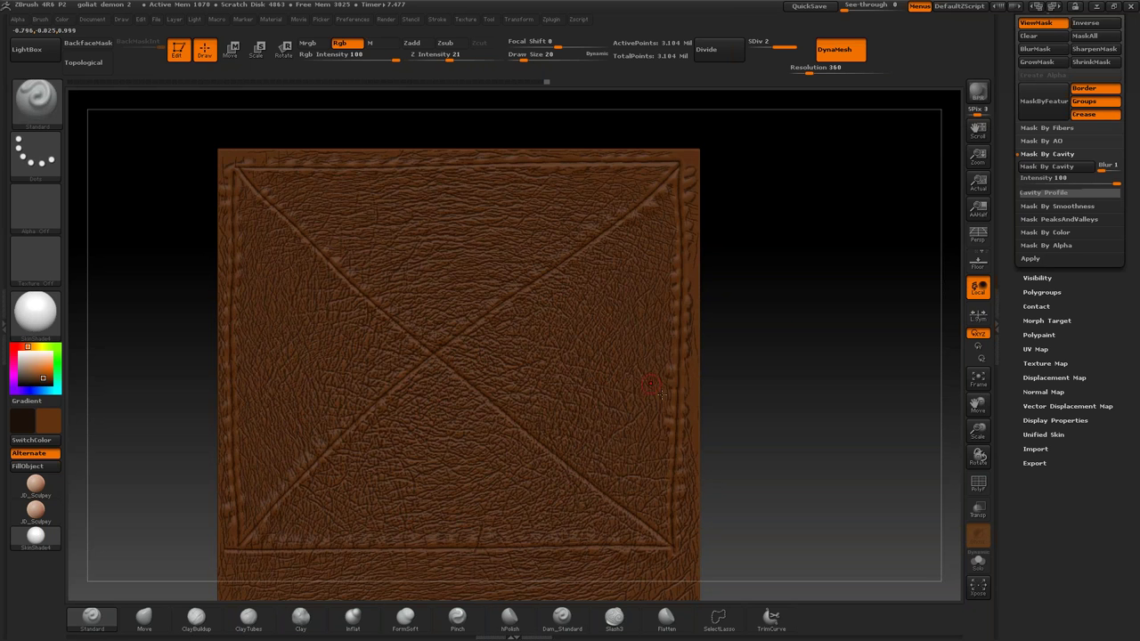
left_click(819, 328, "ctrl")
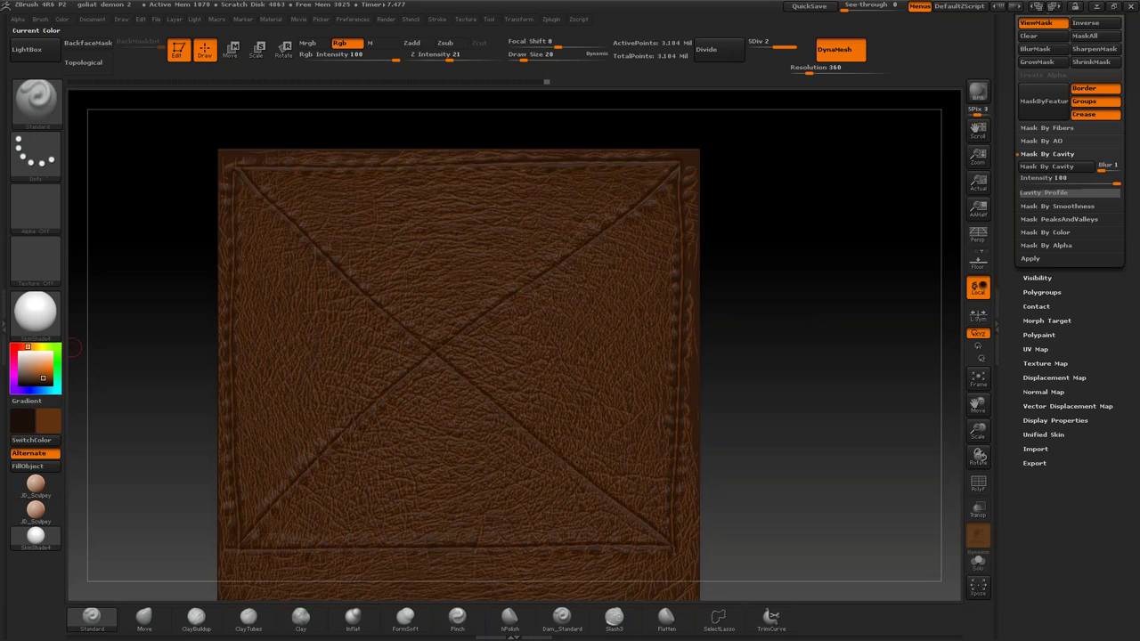
Step: Pick a darker brown colour, then invert and clear the mask from the panel
left_click(35, 366)
left_click_drag(124, 458, 155, 479)
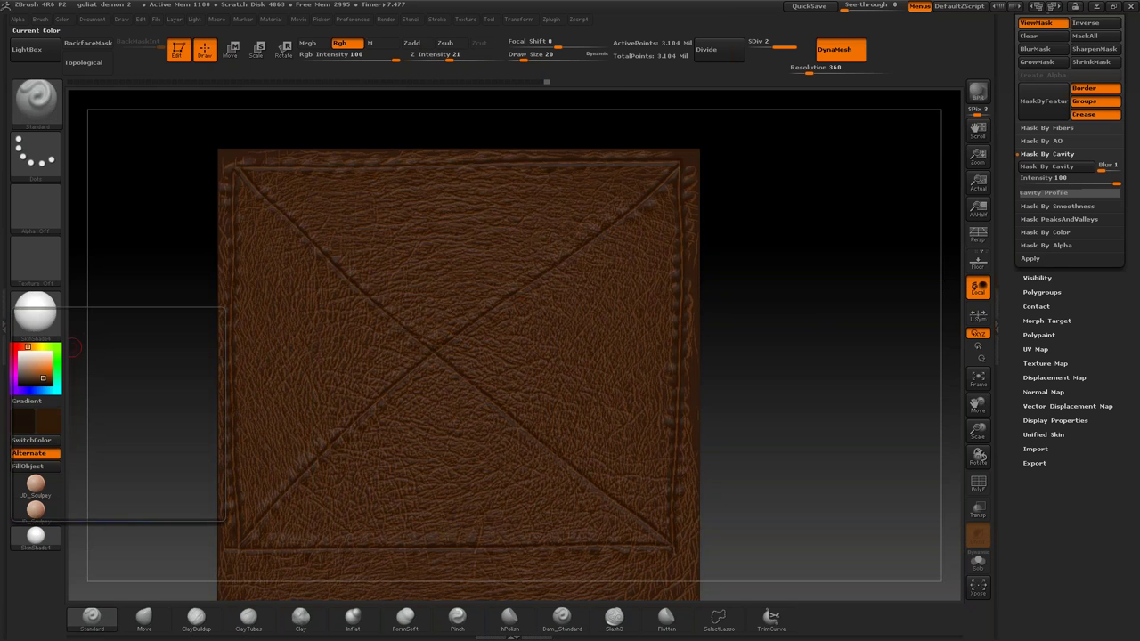
left_click(865, 301, "ctrl")
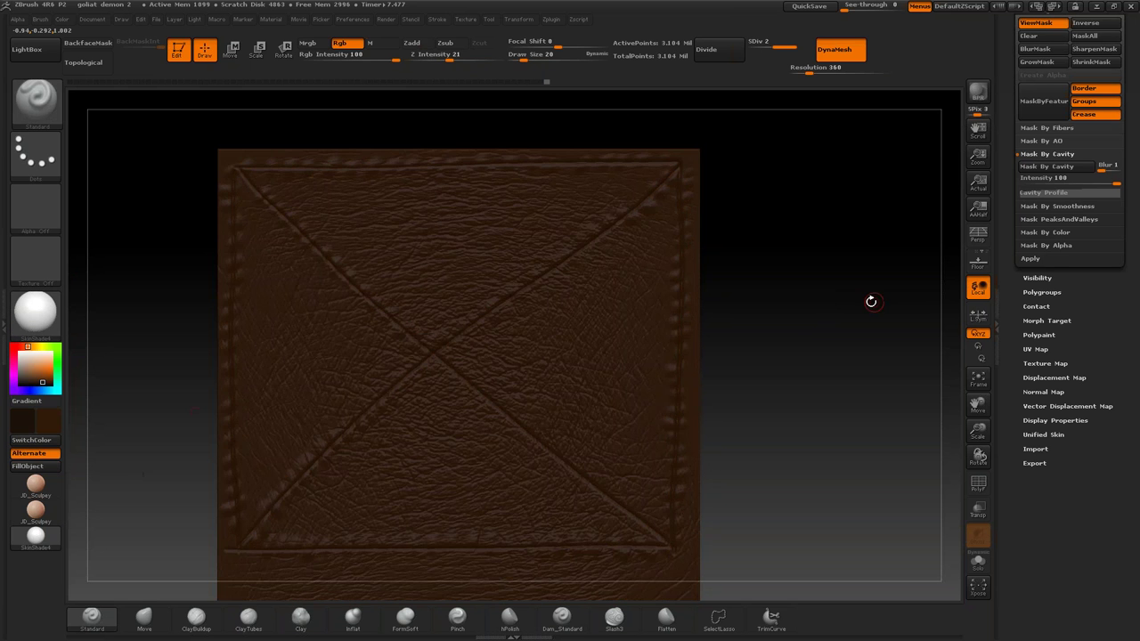
left_click_drag(868, 303, 876, 364, "ctrl")
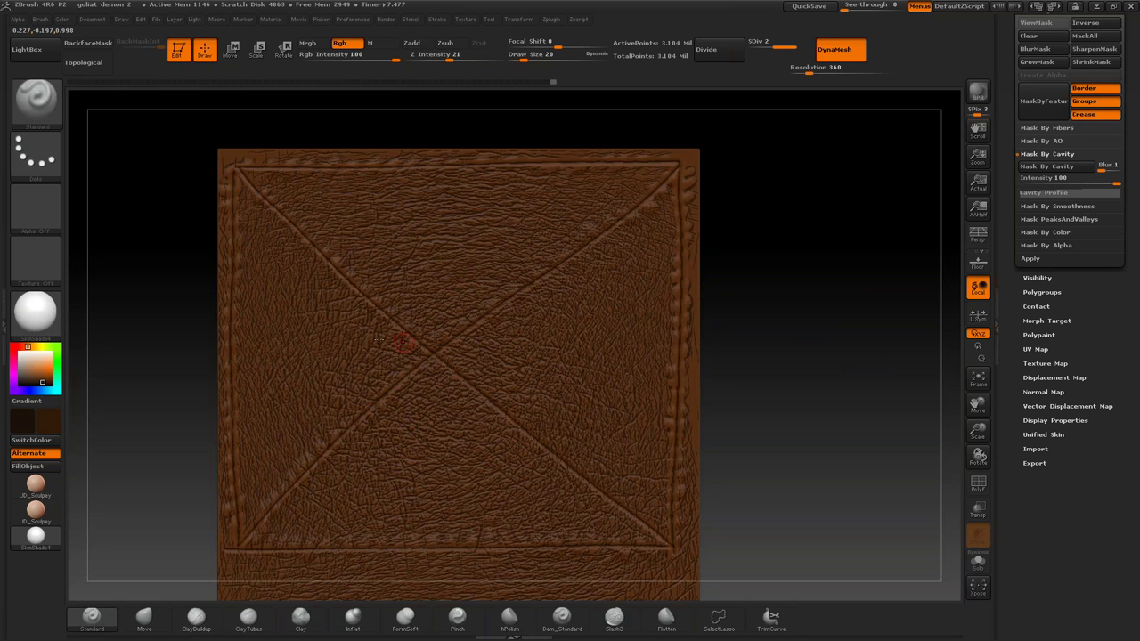
left_click_drag(818, 331, 764, 325)
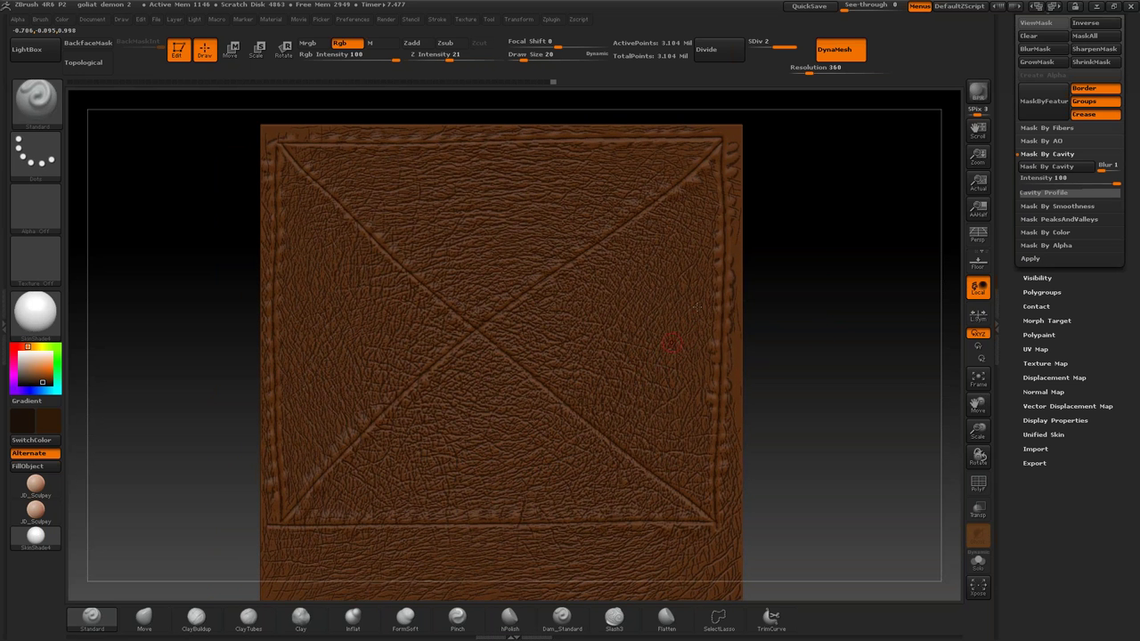
Step: Turn on ViewMask and pick a light orange paint colour
key("ctrl+h")
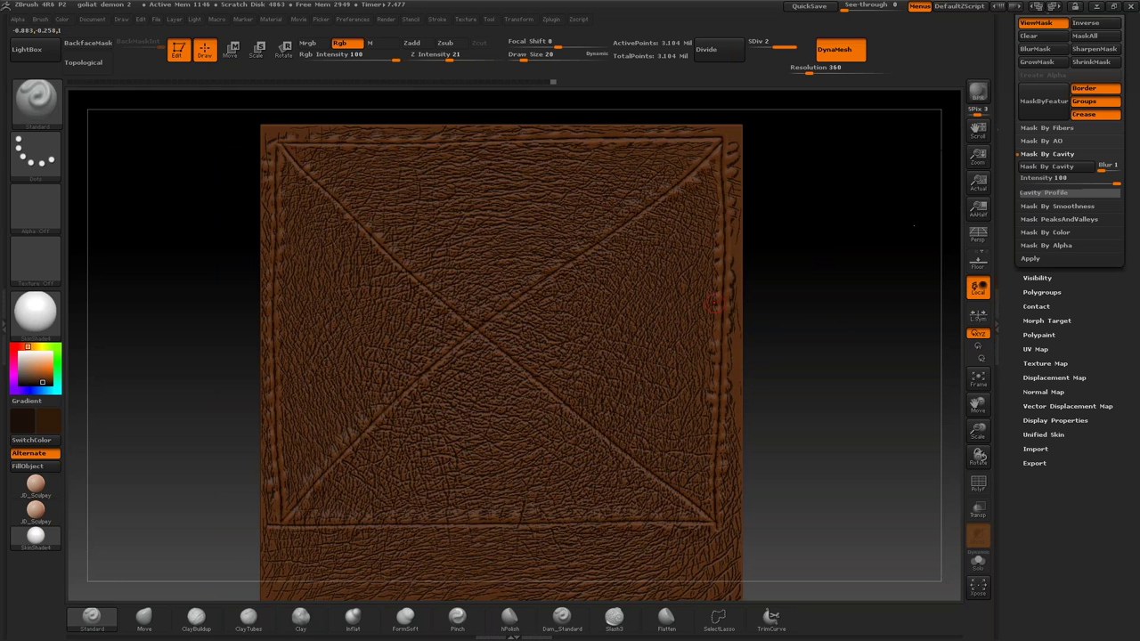
left_click(44, 419)
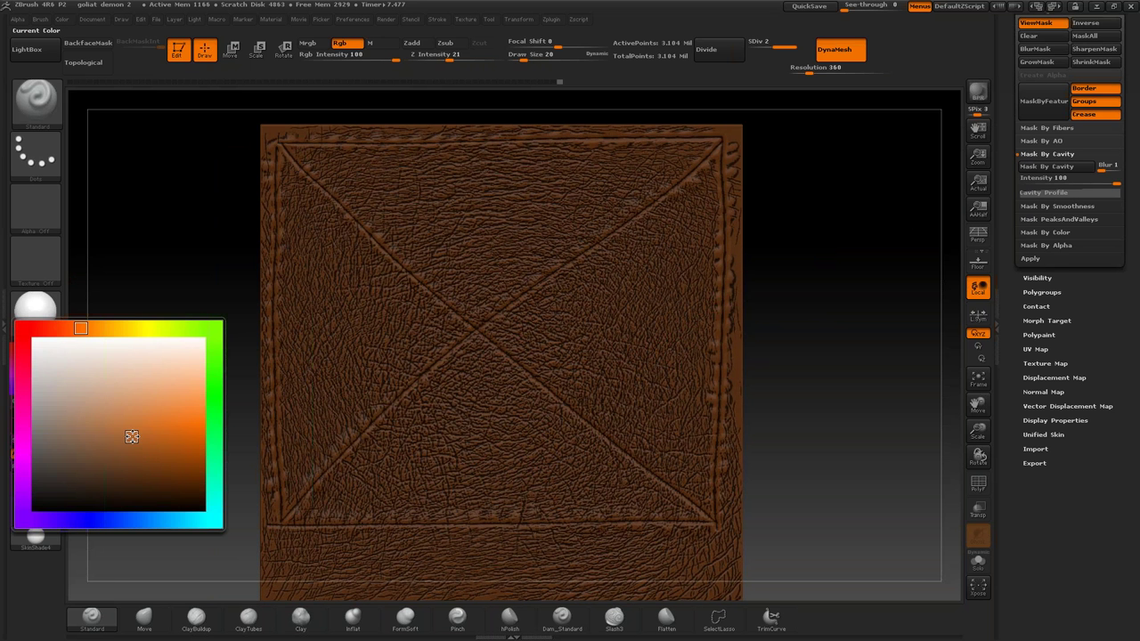
left_click_drag(152, 476, 121, 416)
Step: Give the brush Alpha 22 and reduce Draw Size from 20 to 14
left_click(53, 168)
left_click(36, 209)
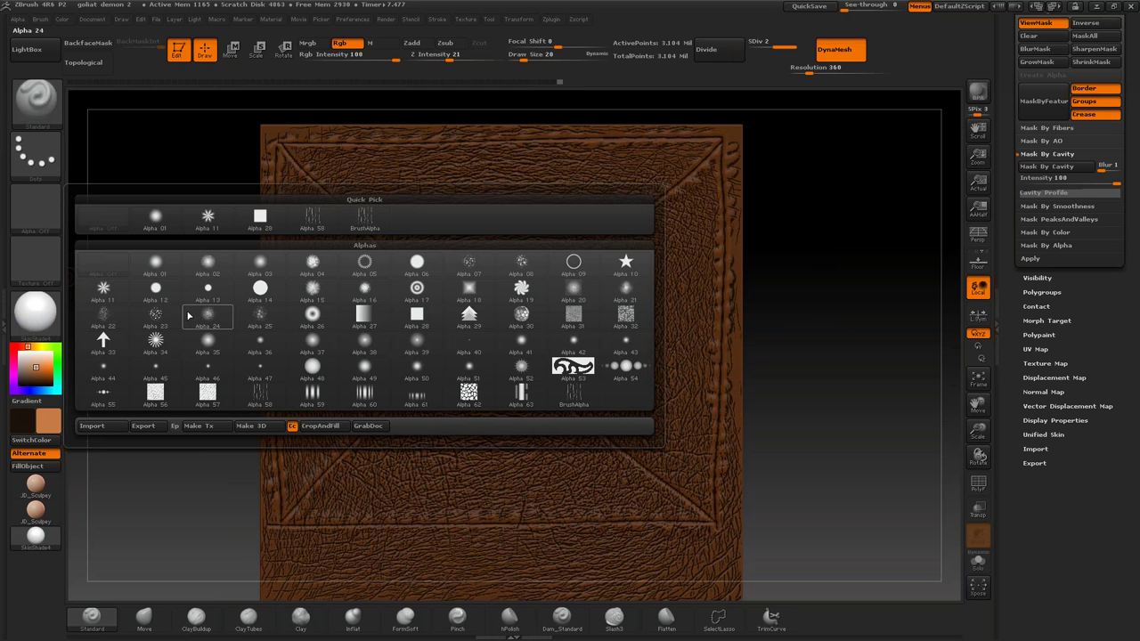
left_click(101, 319)
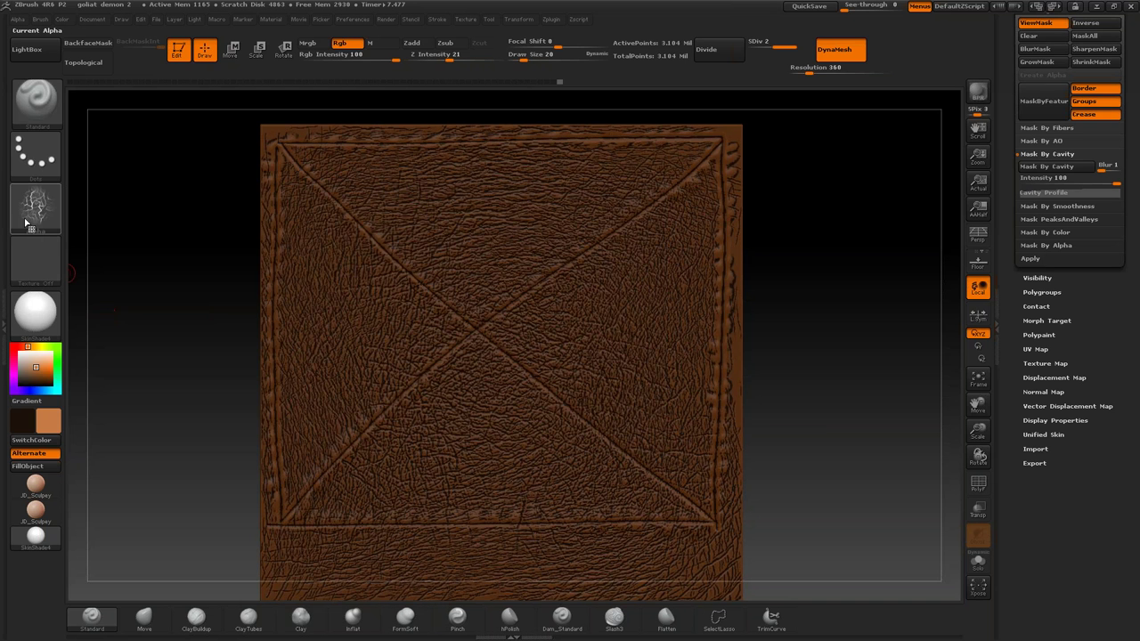
left_click(55, 199)
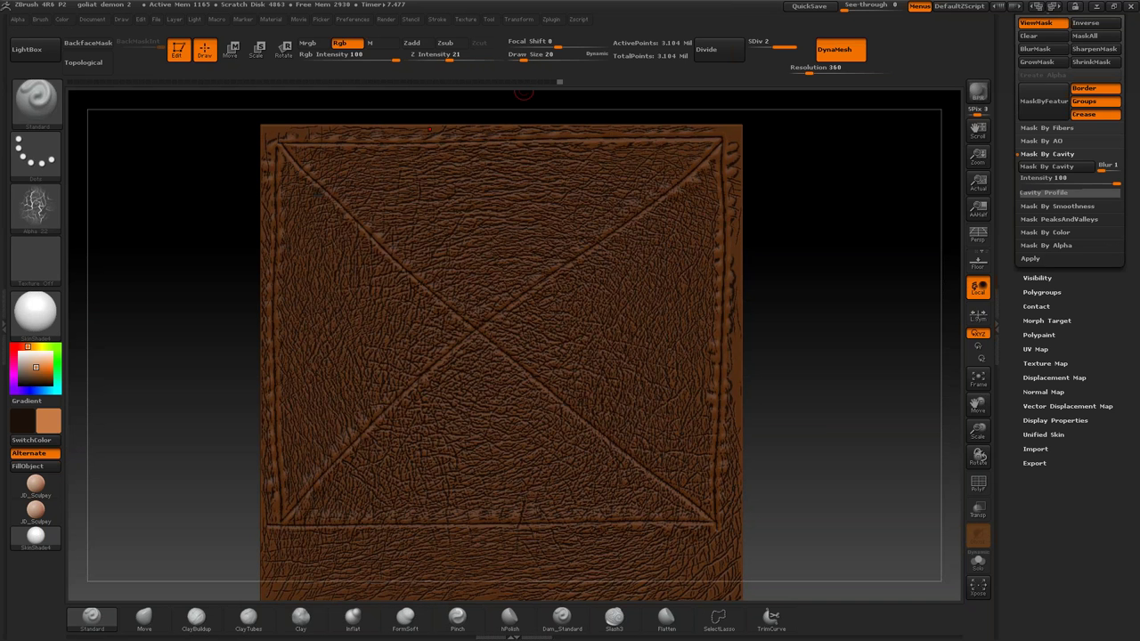
left_click_drag(535, 58, 522, 62)
mouse_move(816, 377)
left_mouse_down()
mouse_move(863, 369)
mouse_move(770, 395)
left_mouse_up()
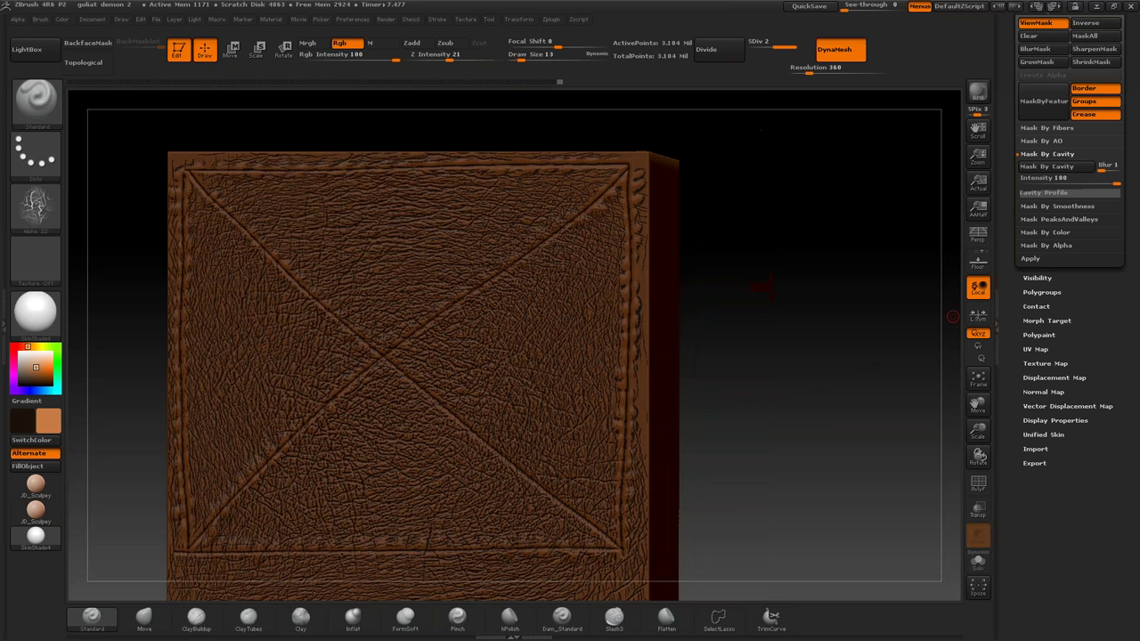
Step: Mask by cavity and paint light orange strokes down the right-side seam
left_click(1055, 169)
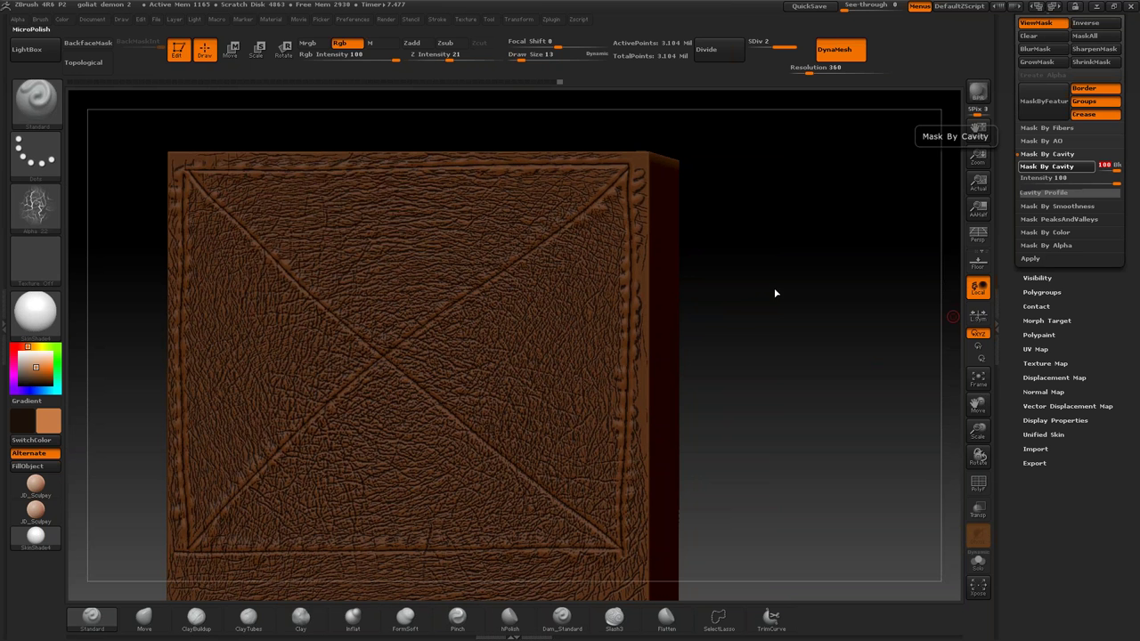
mouse_move(796, 293)
left_mouse_down()
mouse_move(795, 313)
mouse_move(432, 354)
left_mouse_up()
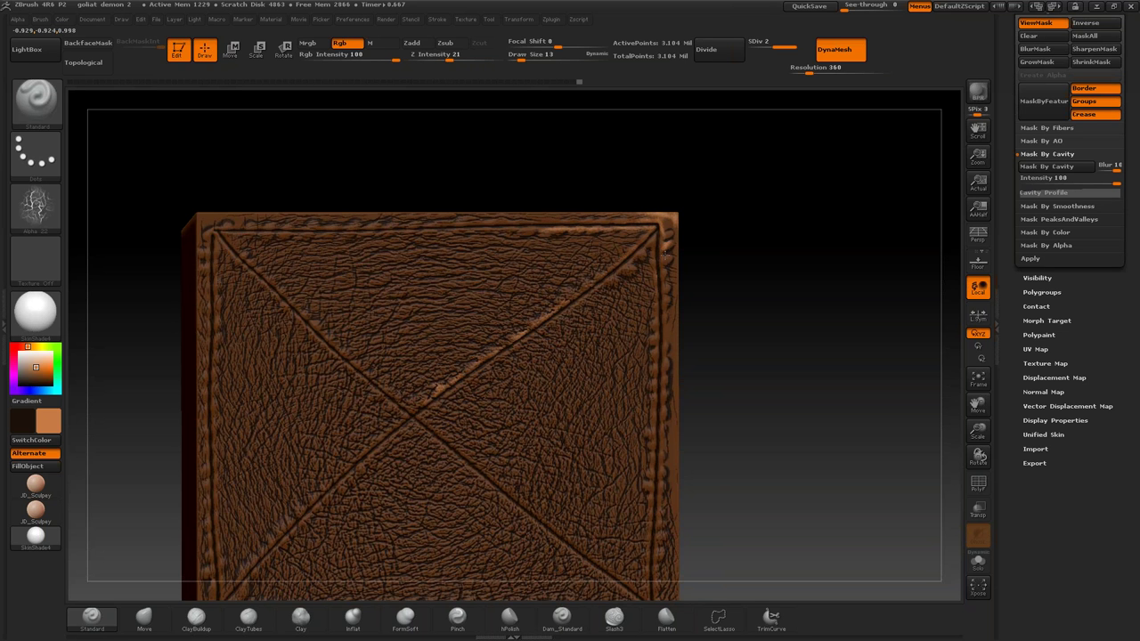
left_click_drag(656, 257, 651, 290)
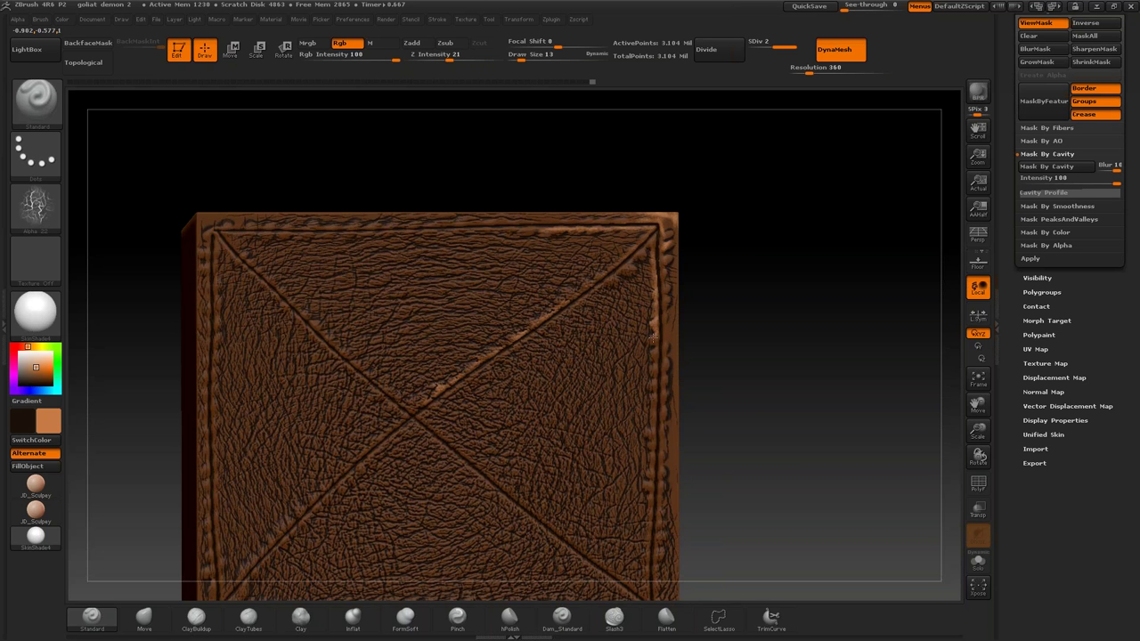
left_click_drag(654, 329, 655, 396)
left_click_drag(658, 345, 664, 417)
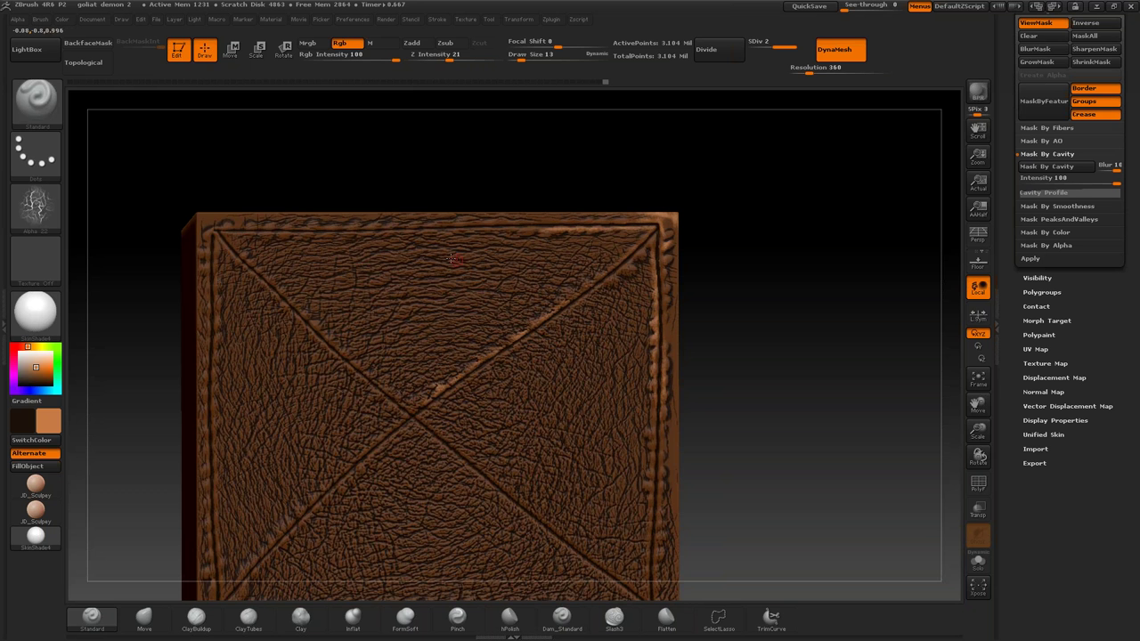
left_click_drag(710, 199, 703, 169, "alt")
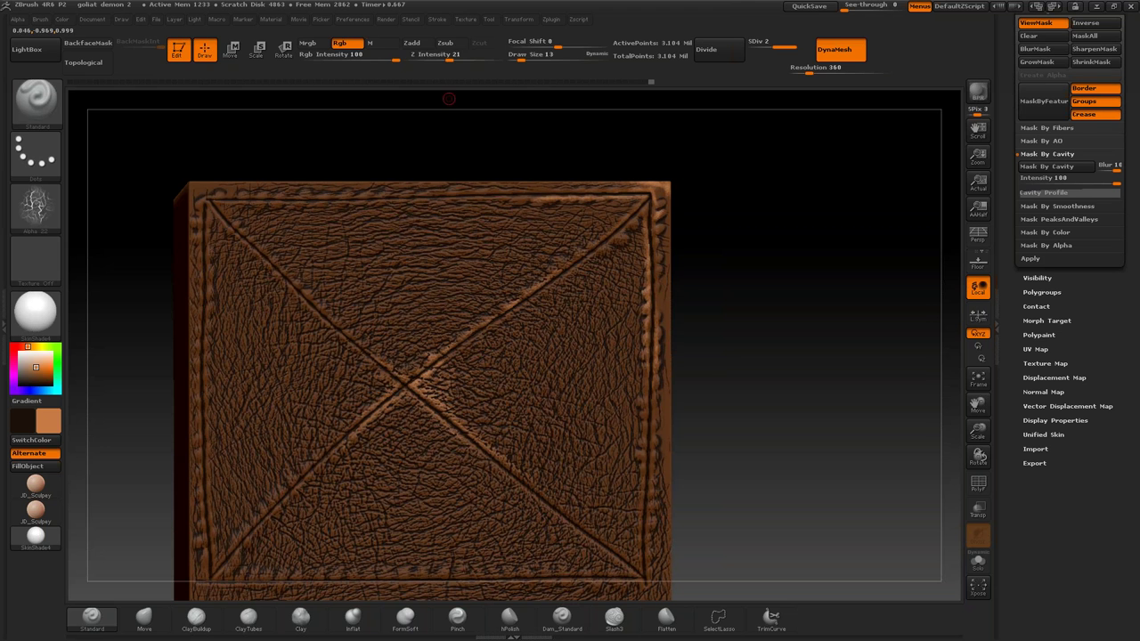
Step: Enlarge the brush to 24 and paint light worn streaks down the panel sides
left_click_drag(520, 55, 526, 55)
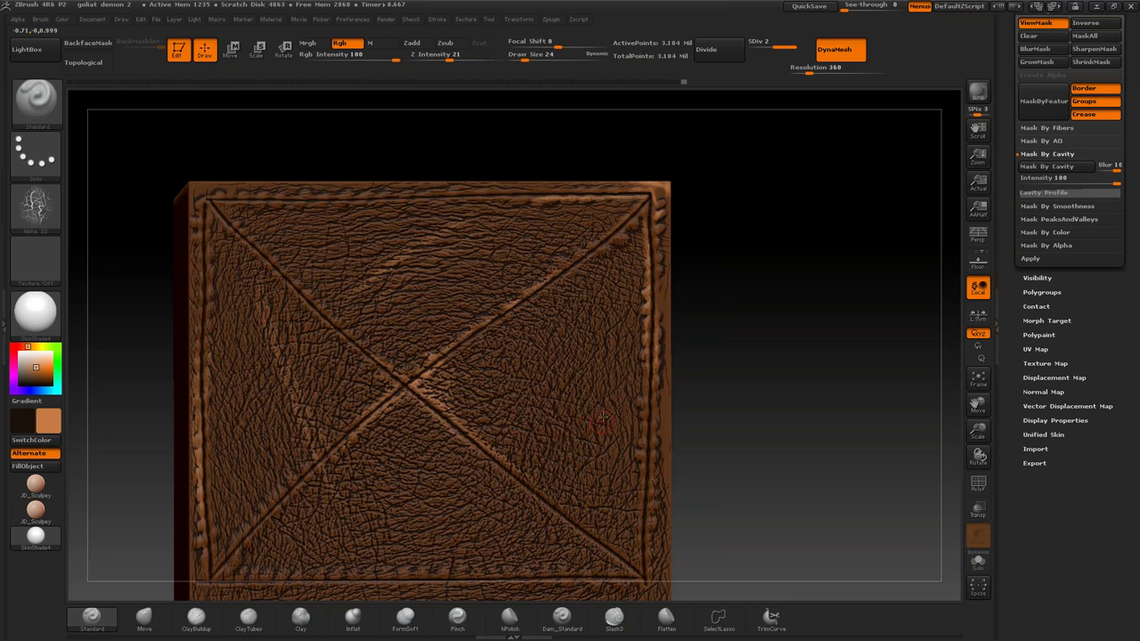
left_click_drag(606, 376, 608, 489)
left_click_drag(801, 323, 626, 275, "shift")
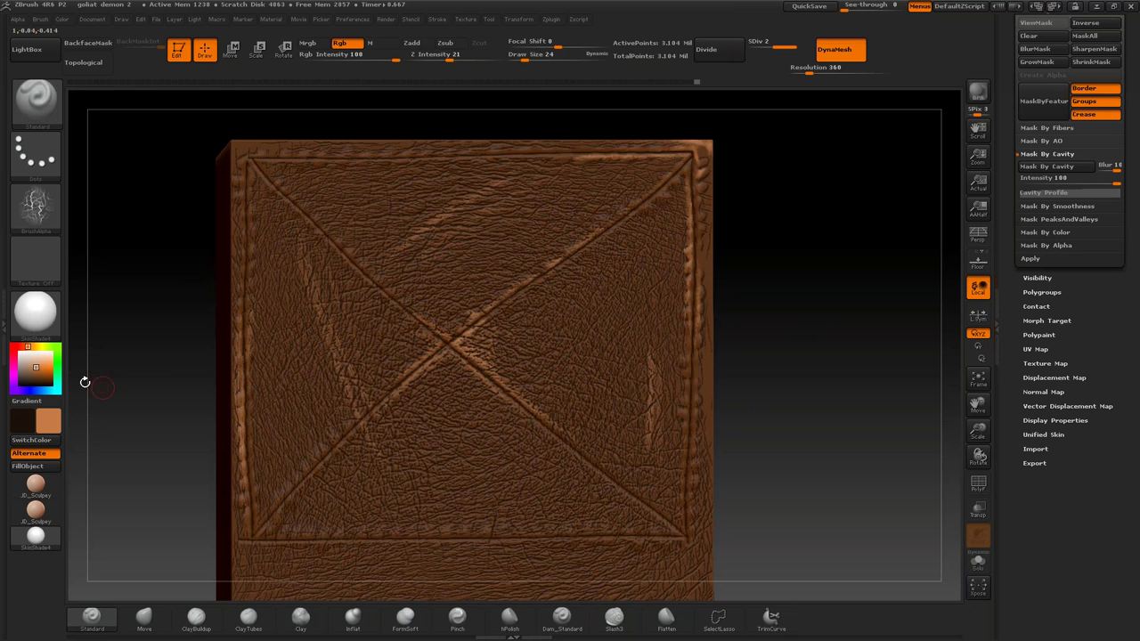
mouse_move(35, 367)
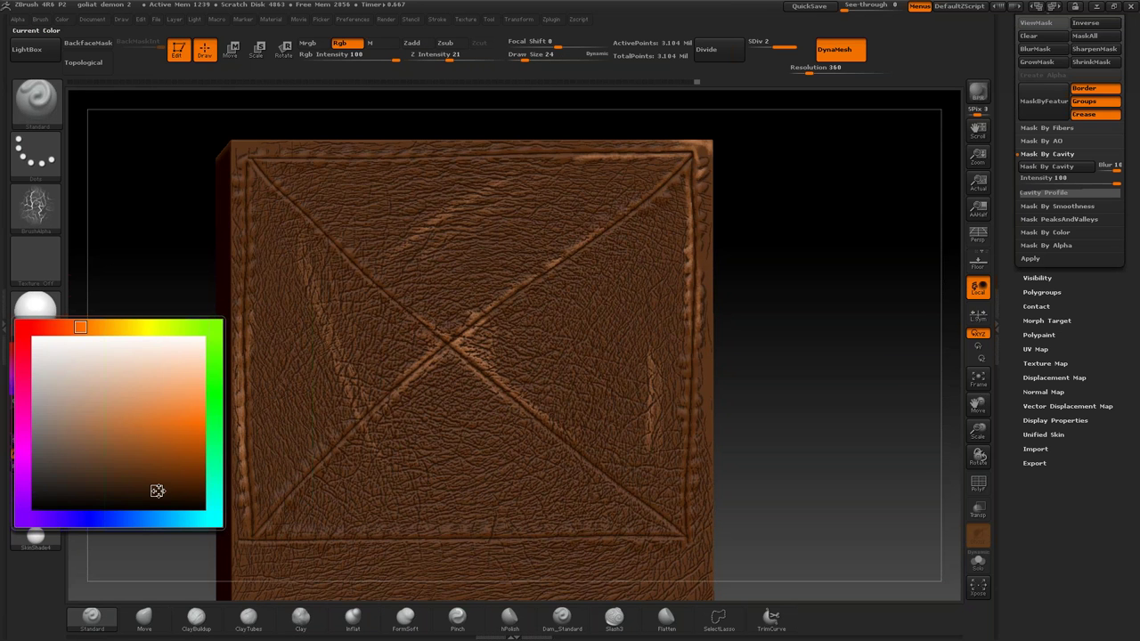
Step: Set Alpha Off and Draw Size 45, then darken the upper-left corner and edge
left_click(36, 205)
left_click(100, 226)
type("s")
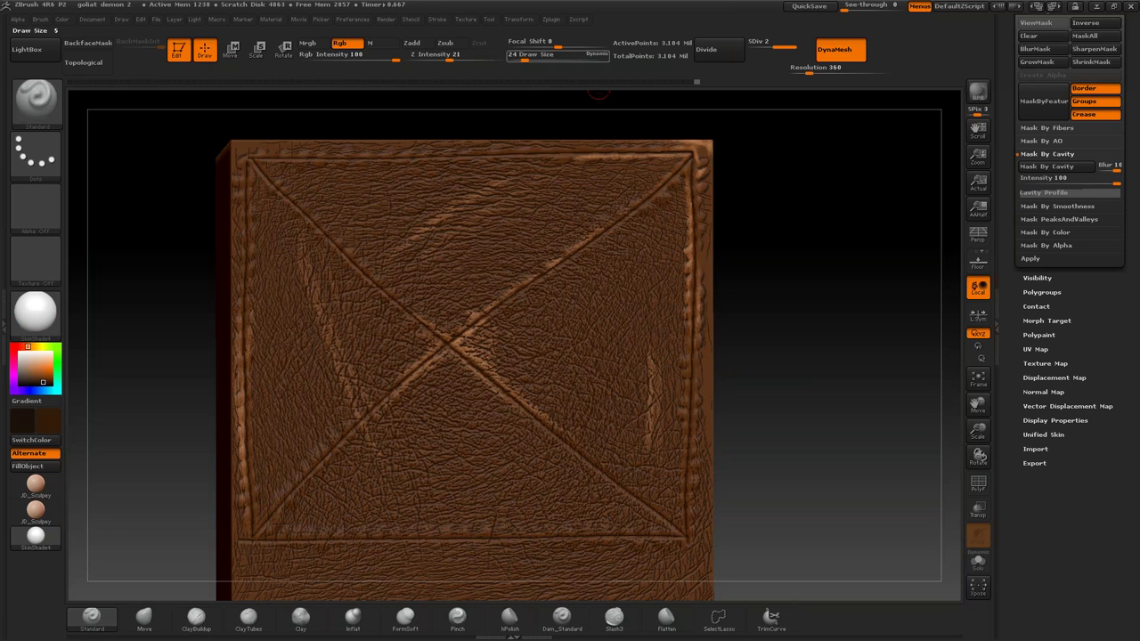
type("45")
key("Return")
key("Return")
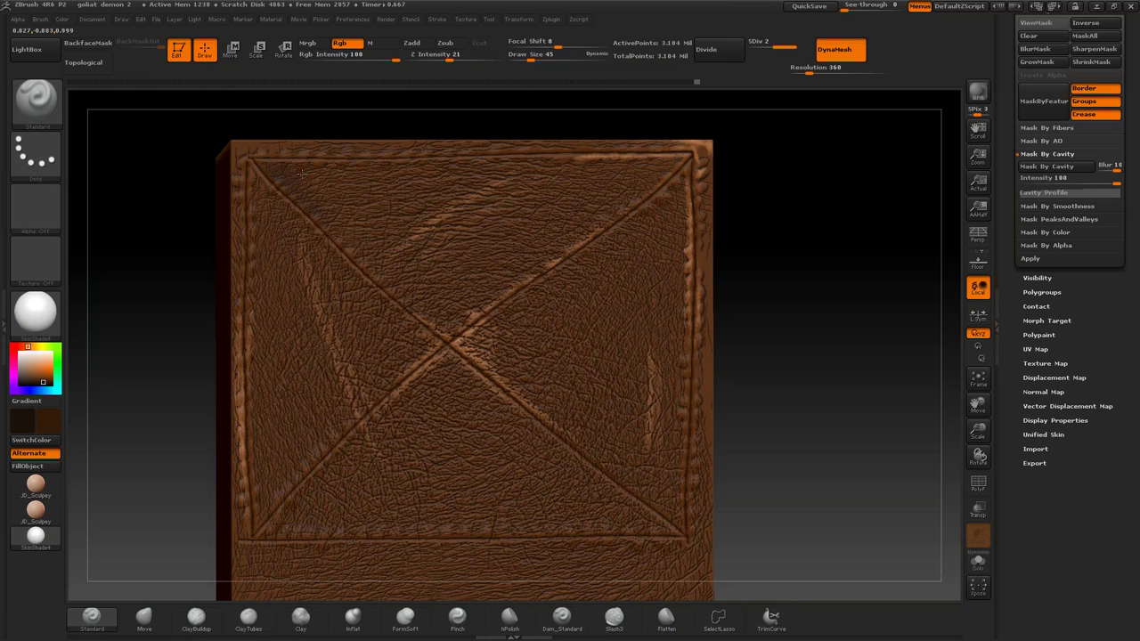
left_click(303, 169)
left_click_drag(299, 149, 321, 270)
left_click_drag(263, 216, 253, 329)
Step: Paint dark brown shading along the X groove arms and the lower-left area
mouse_move(345, 281)
left_mouse_down()
mouse_move(450, 383)
mouse_move(500, 397)
left_mouse_up()
mouse_move(492, 356)
left_mouse_down()
mouse_move(648, 228)
mouse_move(677, 254)
left_mouse_up()
left_click_drag(681, 189, 602, 279)
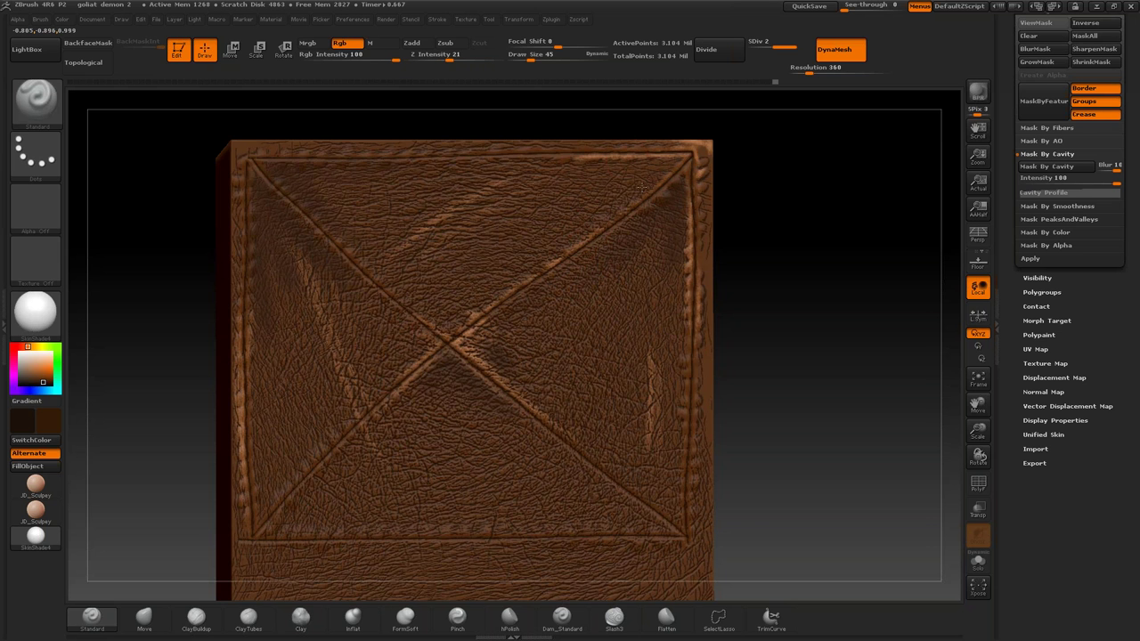
left_click_drag(627, 171, 526, 309)
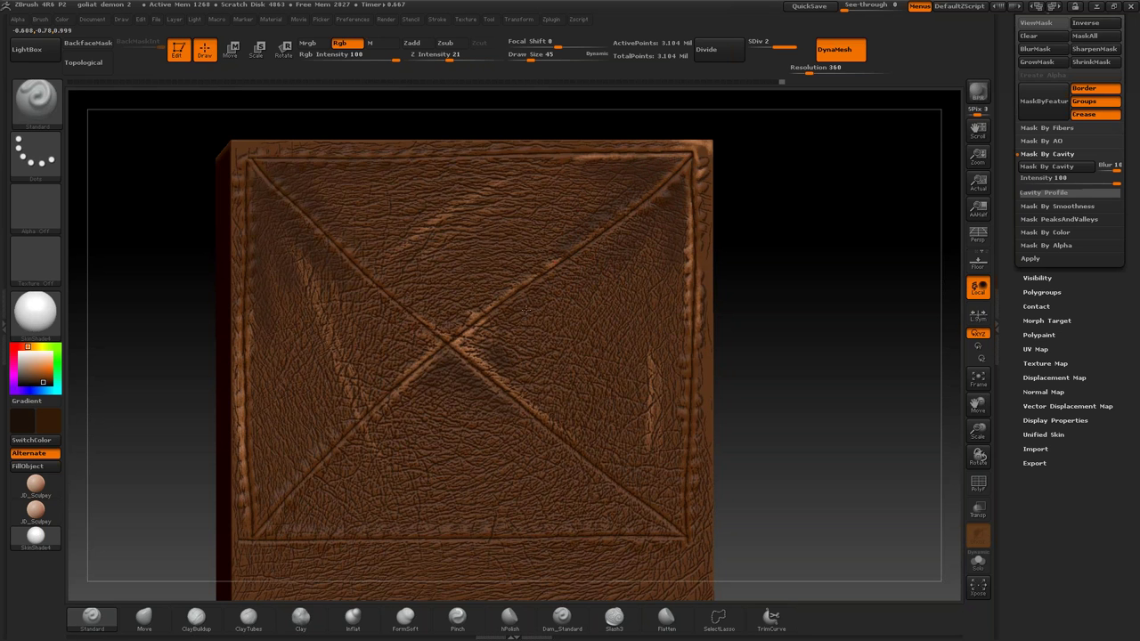
left_click_drag(589, 429, 626, 482)
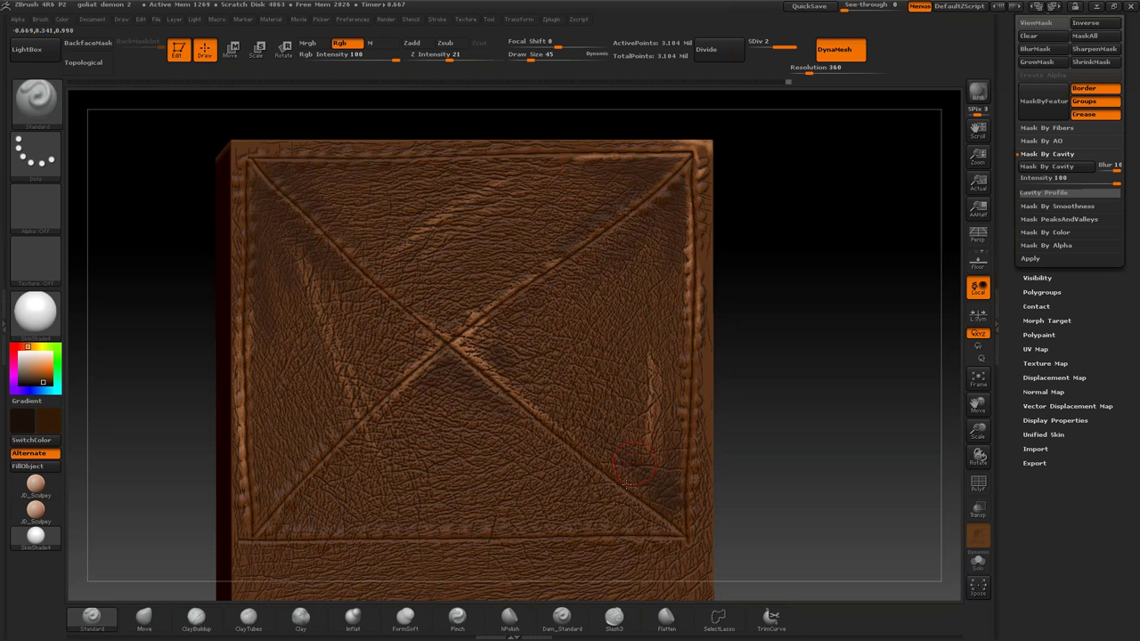
left_click_drag(480, 432, 408, 423)
left_click_drag(259, 517, 308, 487)
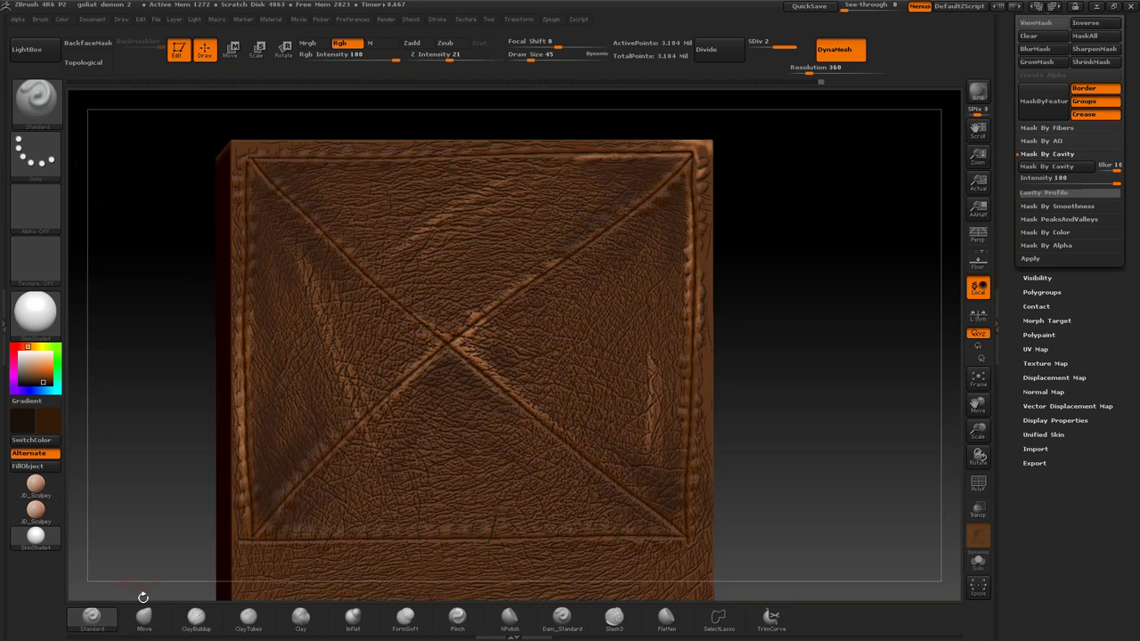
left_click(29, 356)
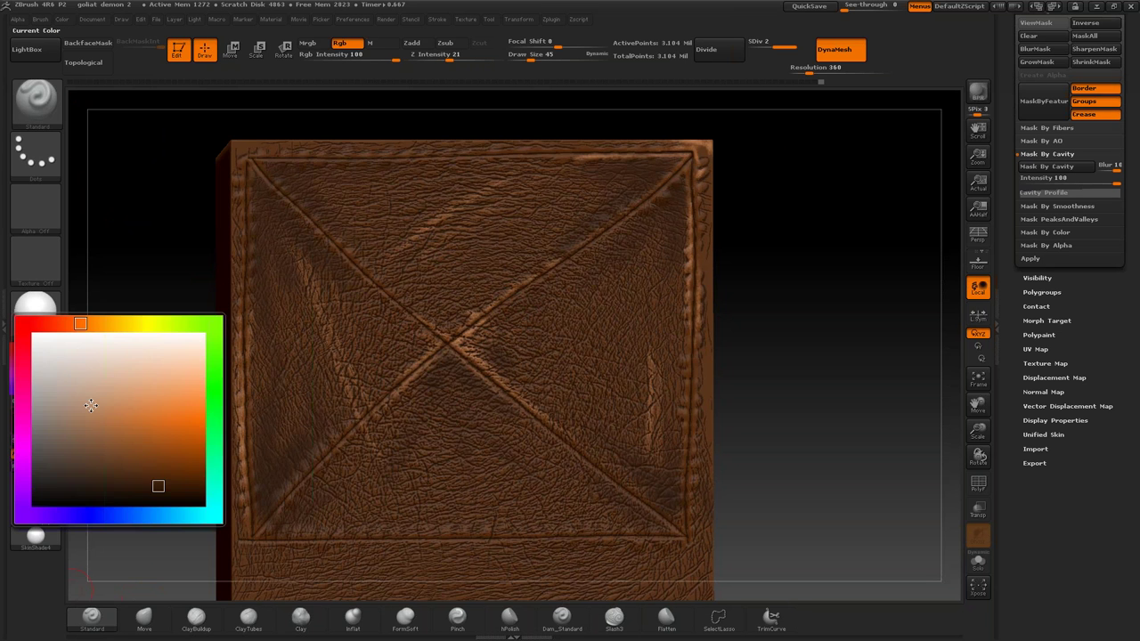
Step: Pick a light orange colour and select the StitchBasic brush
left_click(144, 394)
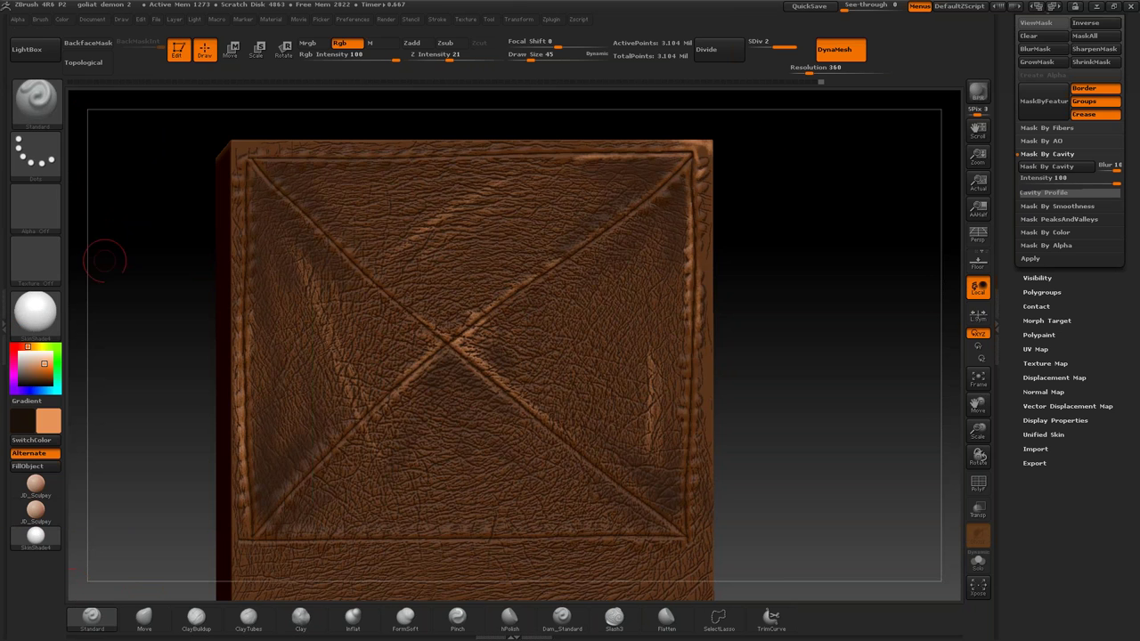
left_click(35, 101)
left_click(418, 378)
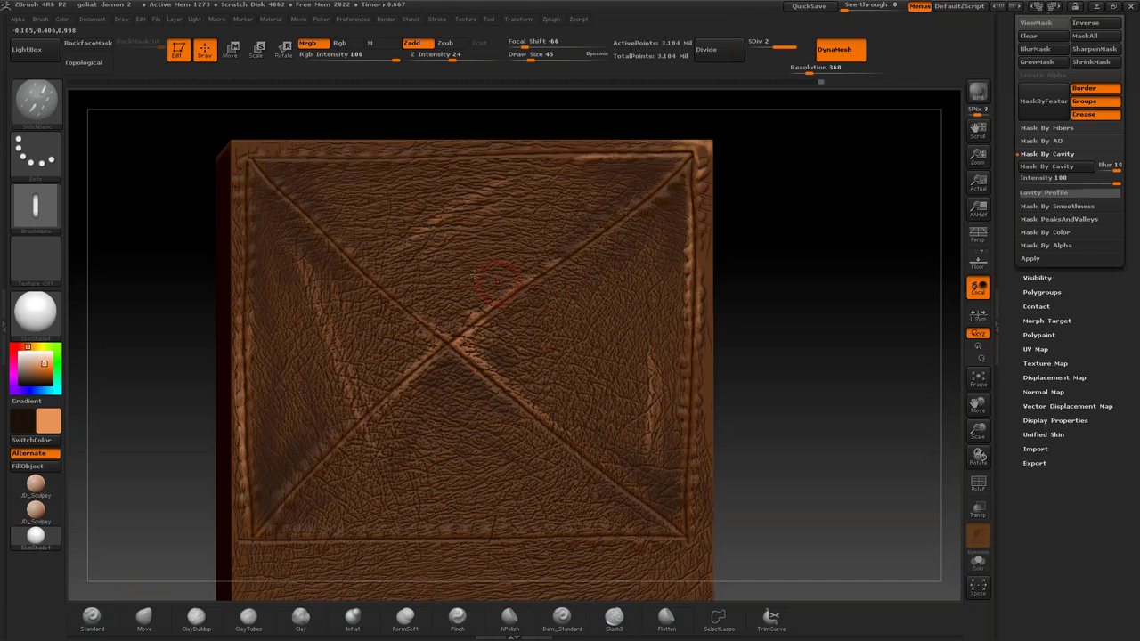
Step: Stitch along the upper-left, upper-right and lower-left diagonals of the X groove
mouse_move(267, 178)
left_mouse_down()
mouse_move(406, 311)
mouse_move(728, 573)
left_mouse_up()
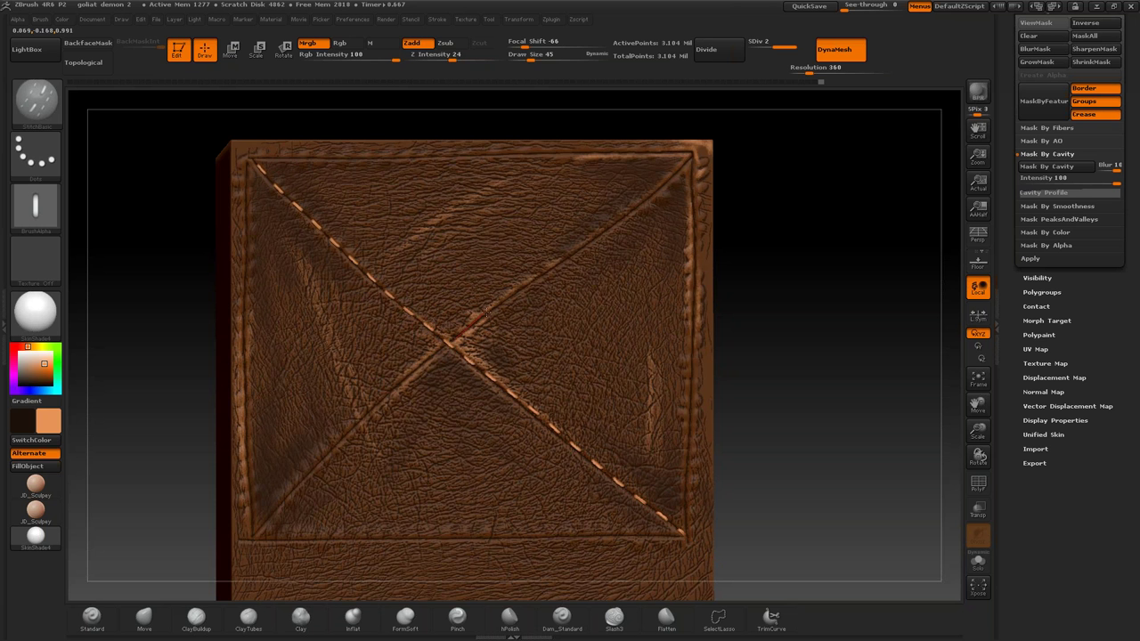
mouse_move(504, 294)
left_mouse_down()
mouse_move(632, 215)
mouse_move(718, 127)
left_mouse_up()
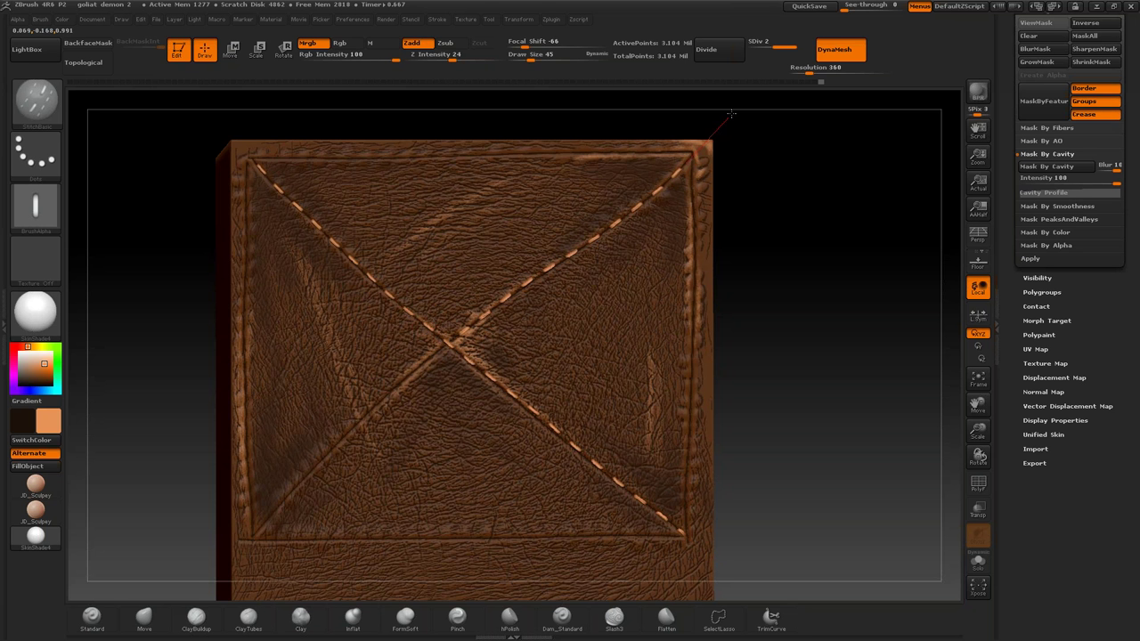
mouse_move(438, 349)
left_mouse_down()
mouse_move(267, 520)
mouse_move(227, 541)
left_mouse_up()
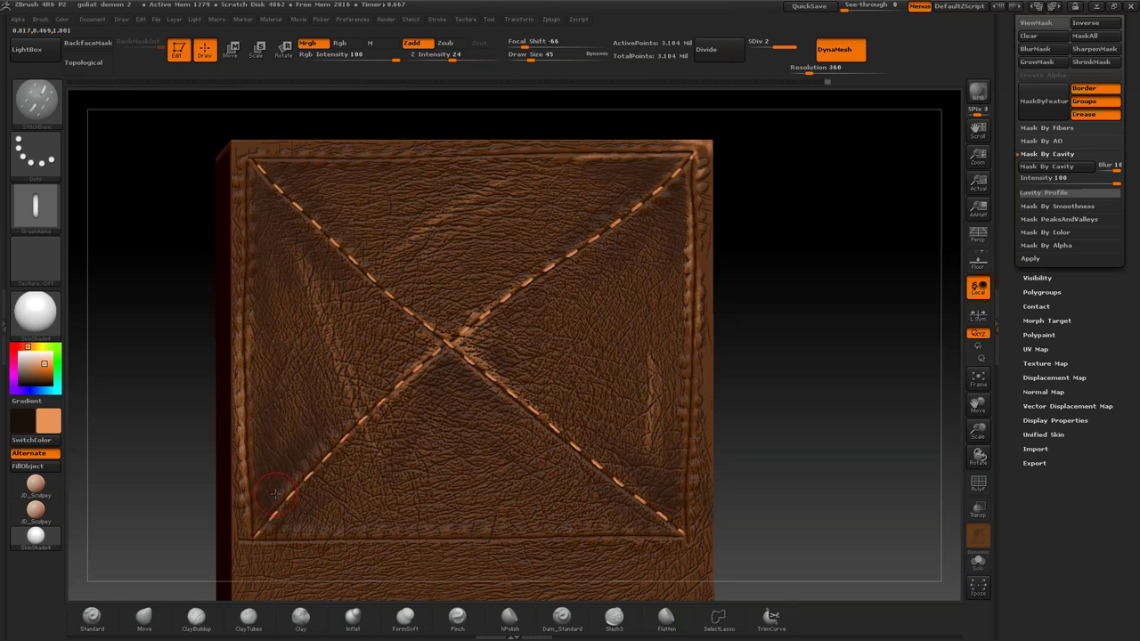
mouse_move(978, 433)
left_mouse_down()
mouse_move(850, 395)
mouse_move(305, 395)
mouse_move(373, 401)
left_mouse_up()
mouse_move(978, 433)
left_mouse_down()
mouse_move(877, 406)
mouse_move(601, 434)
left_mouse_up()
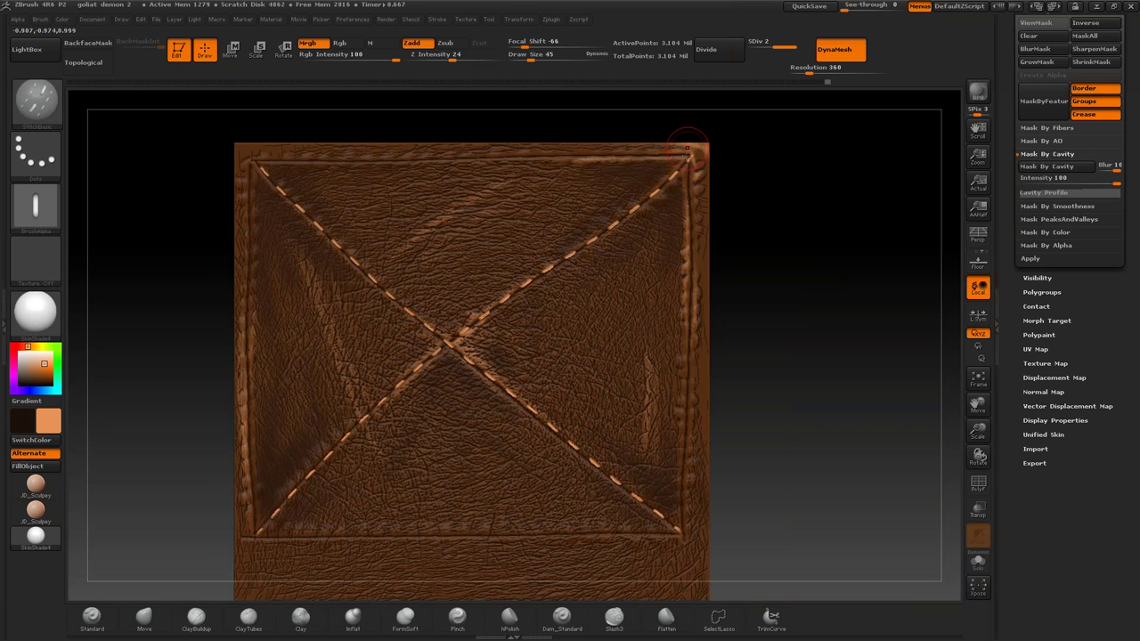
mouse_move(847, 399)
left_mouse_down()
mouse_move(876, 388)
mouse_move(824, 401)
mouse_move(865, 412)
mouse_move(877, 358)
left_mouse_up()
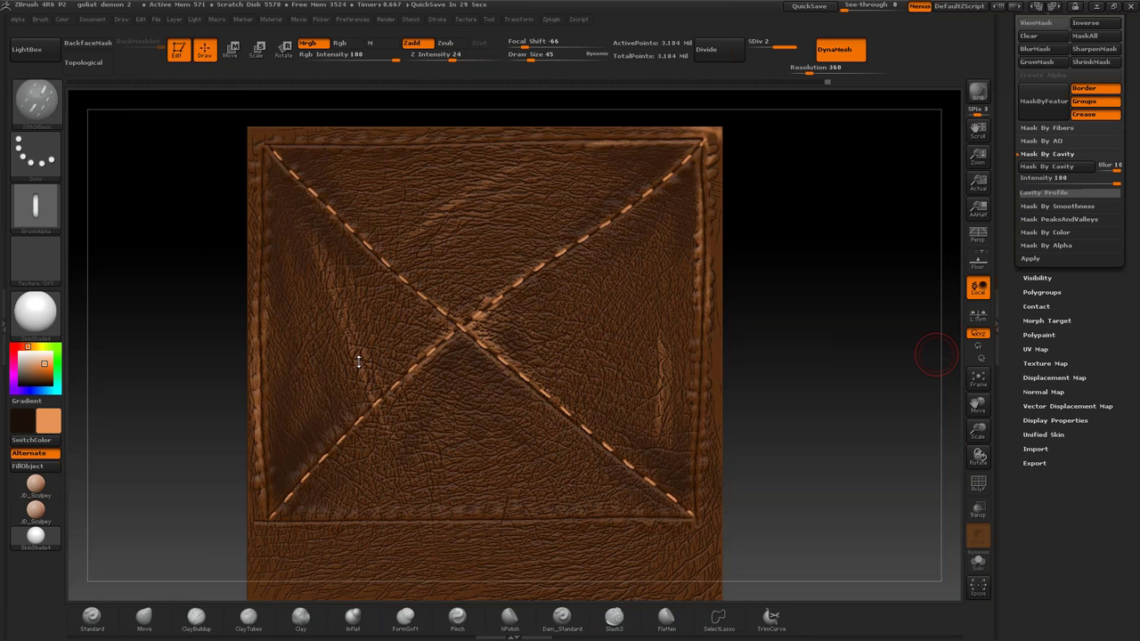
Step: Draw StitchBasic seams along the bottom, left and top border edges
left_click_drag(270, 519, 698, 517)
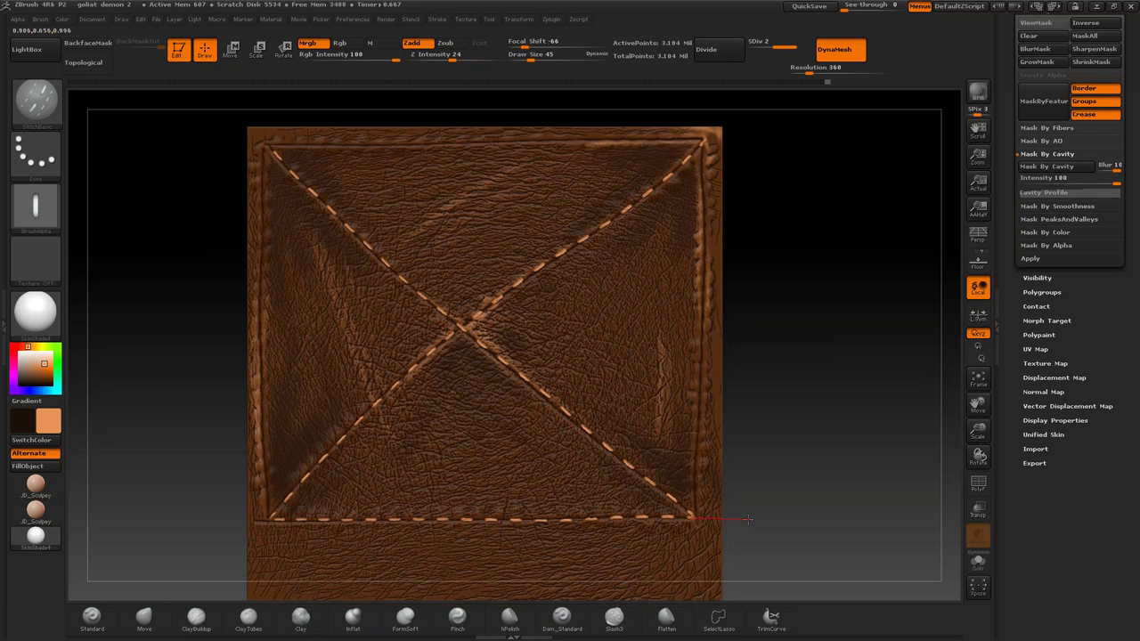
left_click_drag(262, 153, 265, 515)
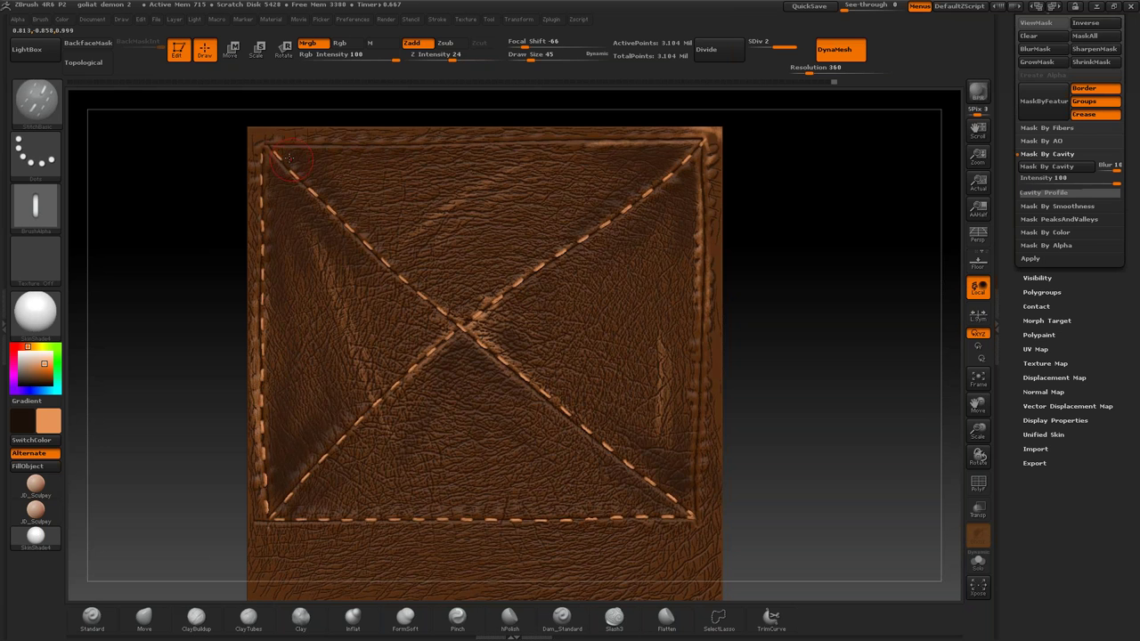
mouse_move(264, 145)
left_mouse_down()
mouse_move(741, 140)
mouse_move(699, 238)
mouse_move(701, 526)
mouse_move(662, 530)
left_mouse_up()
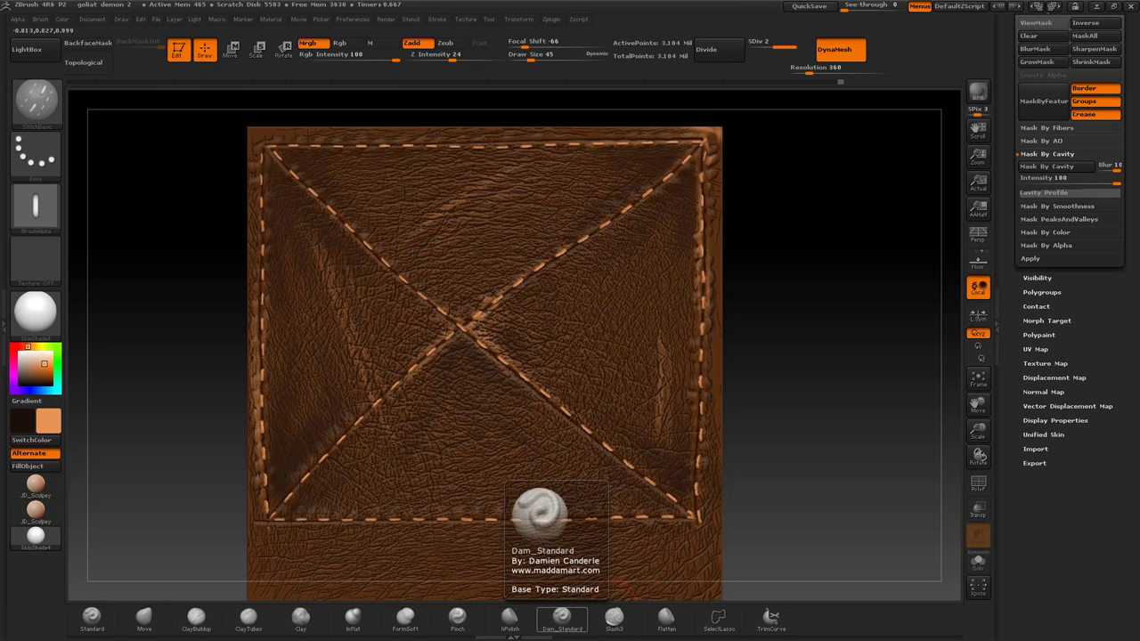
Step: Switch to the Dam_Standard brush from the brush shelf
left_click(561, 627)
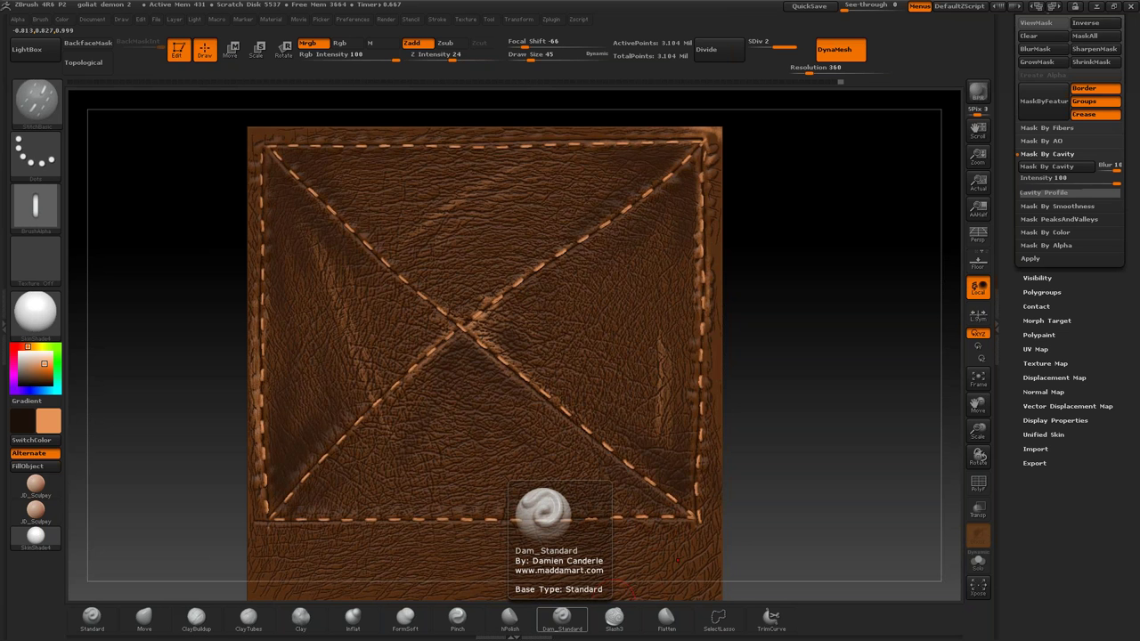
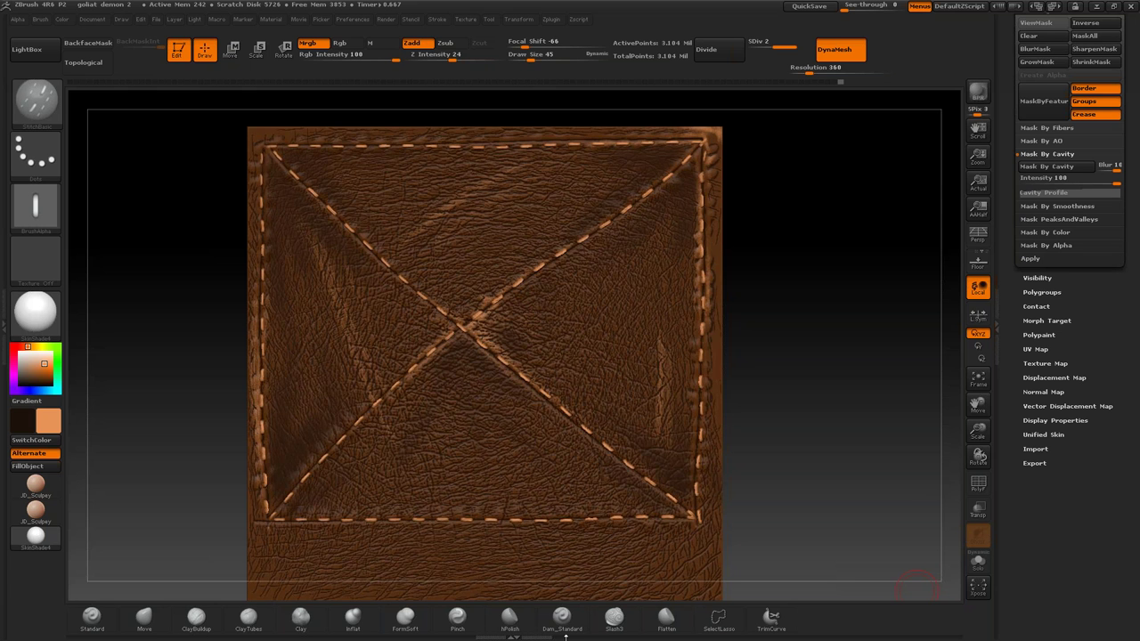
Step: Open and close the Start menu while Substance Painter 1.4.1 loads to an empty workspace
key("super")
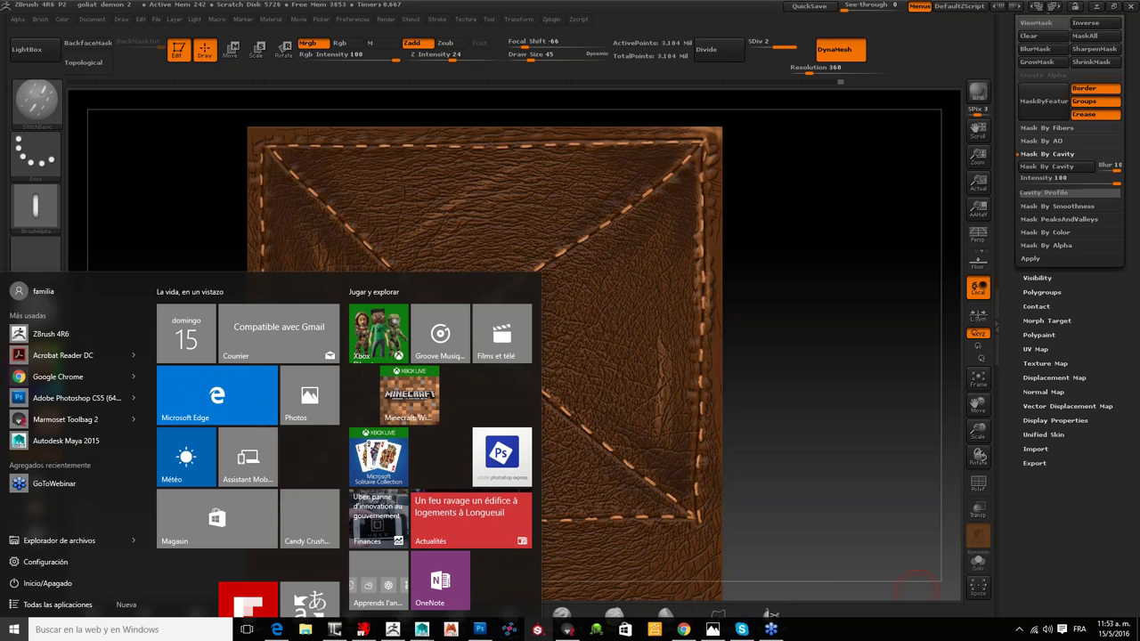
key("super")
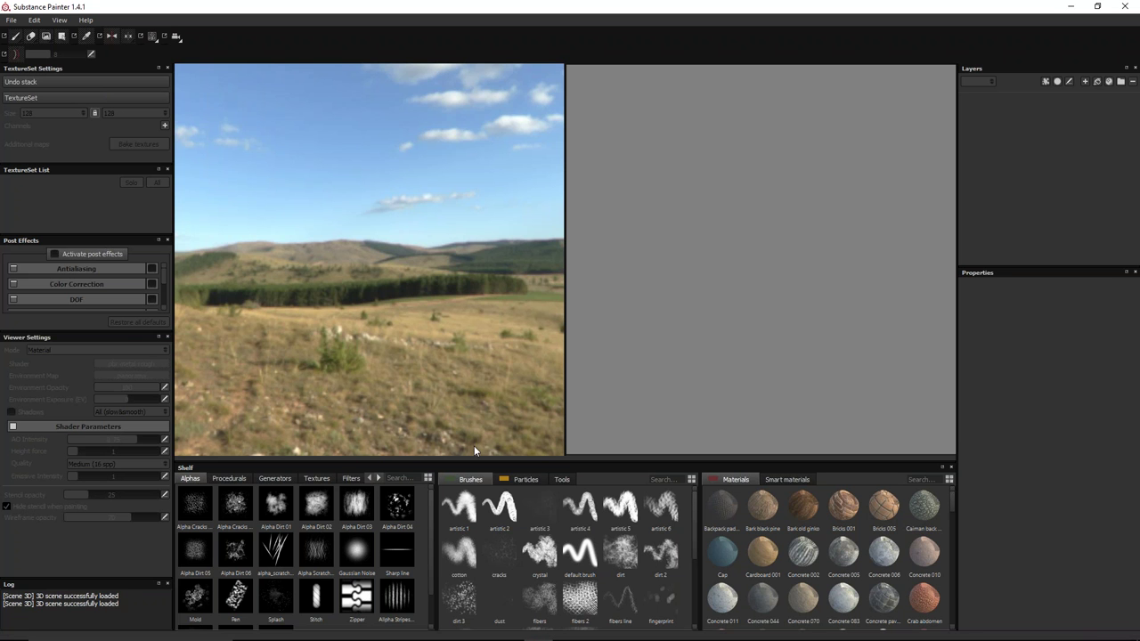
Step: Start a new project and browse to the maya/test/pistola pirata folder for its mesh
left_click(11, 20)
left_click(30, 38)
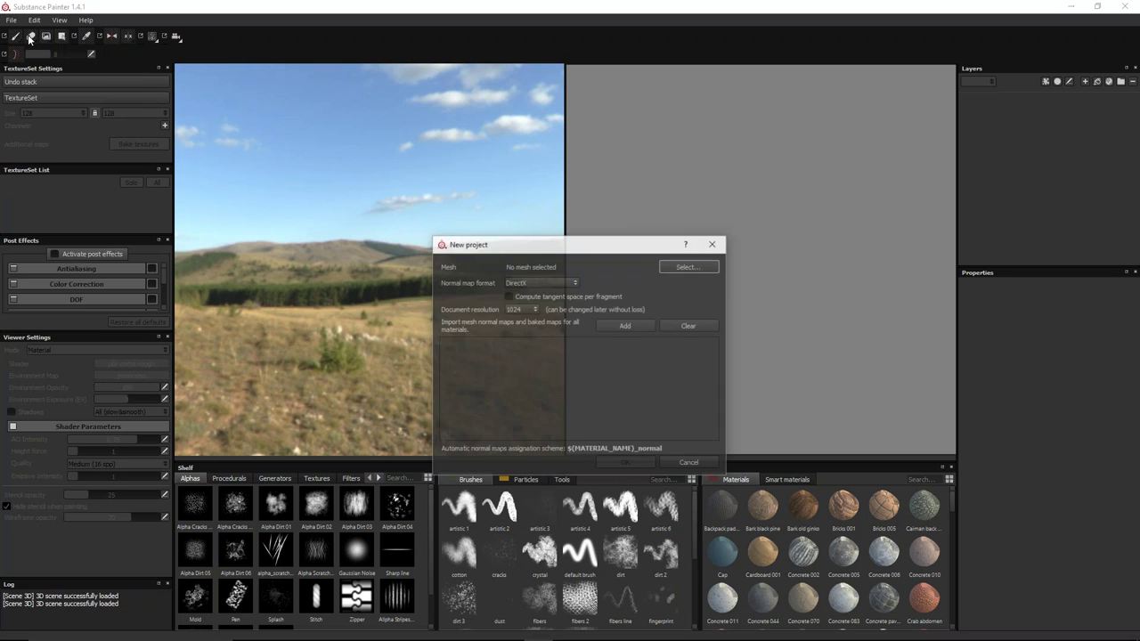
left_click(686, 267)
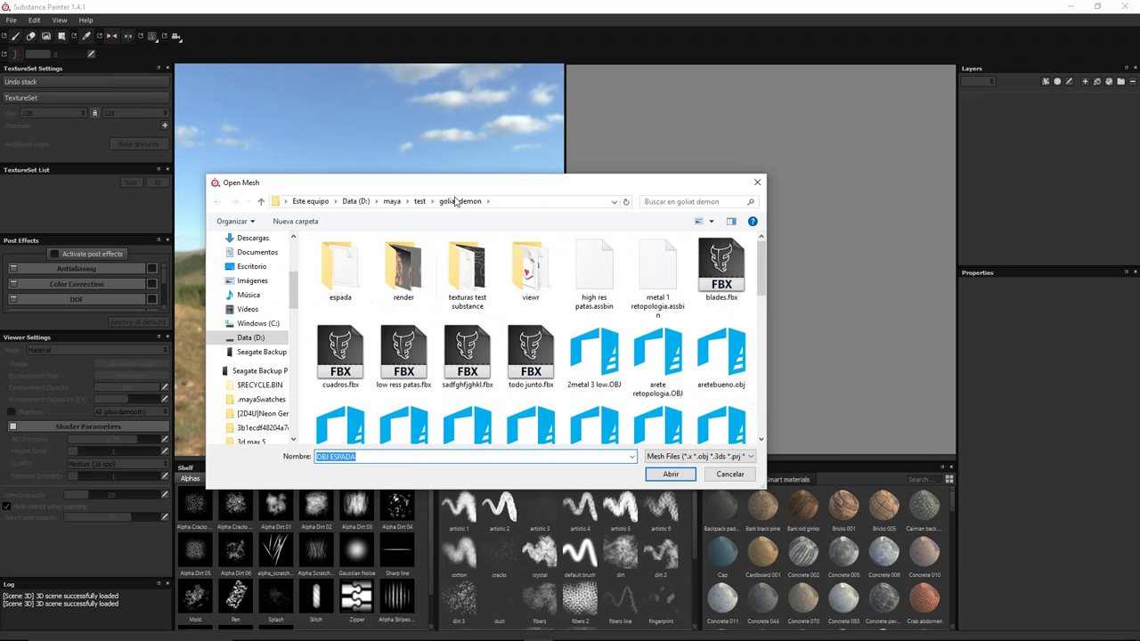
left_click(419, 201)
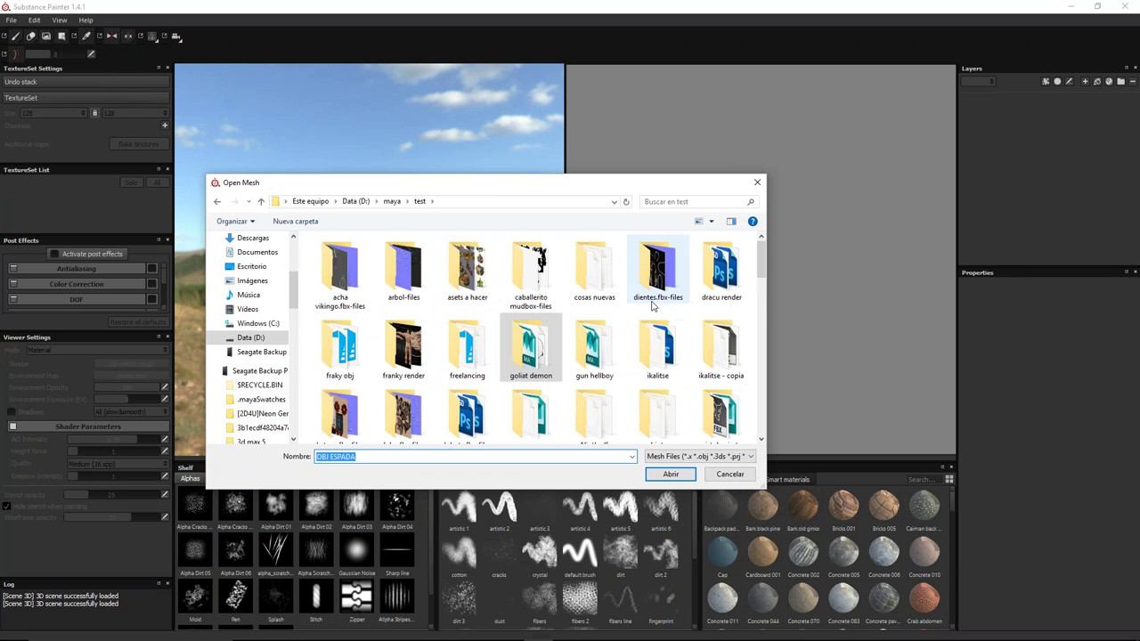
left_click(581, 286)
scroll(583, 289, "down", 3)
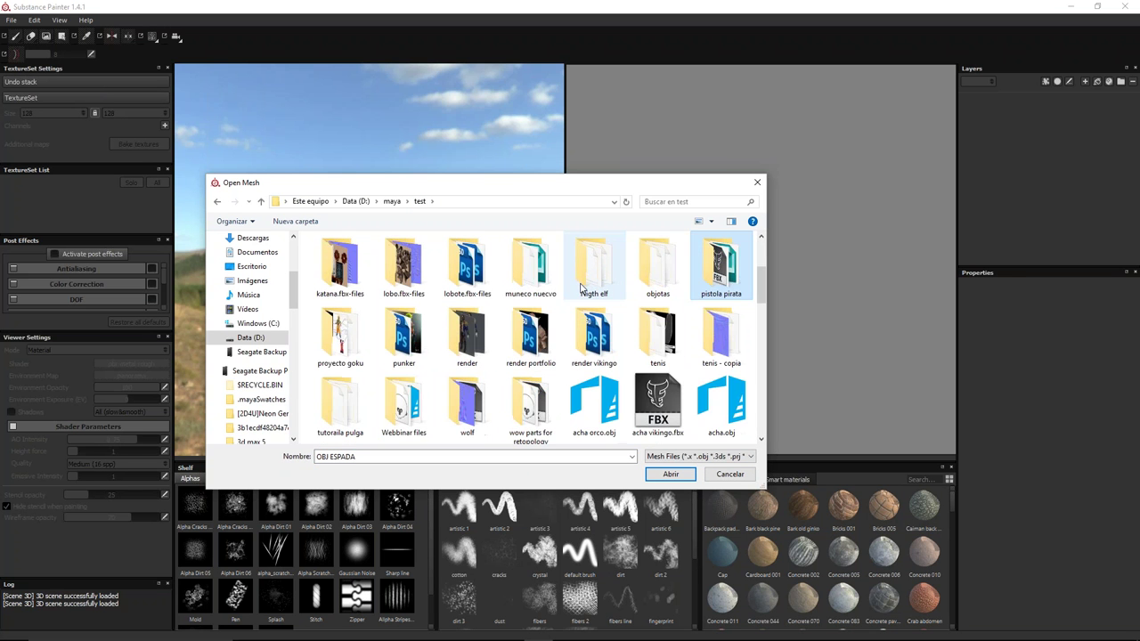
double_click(721, 267)
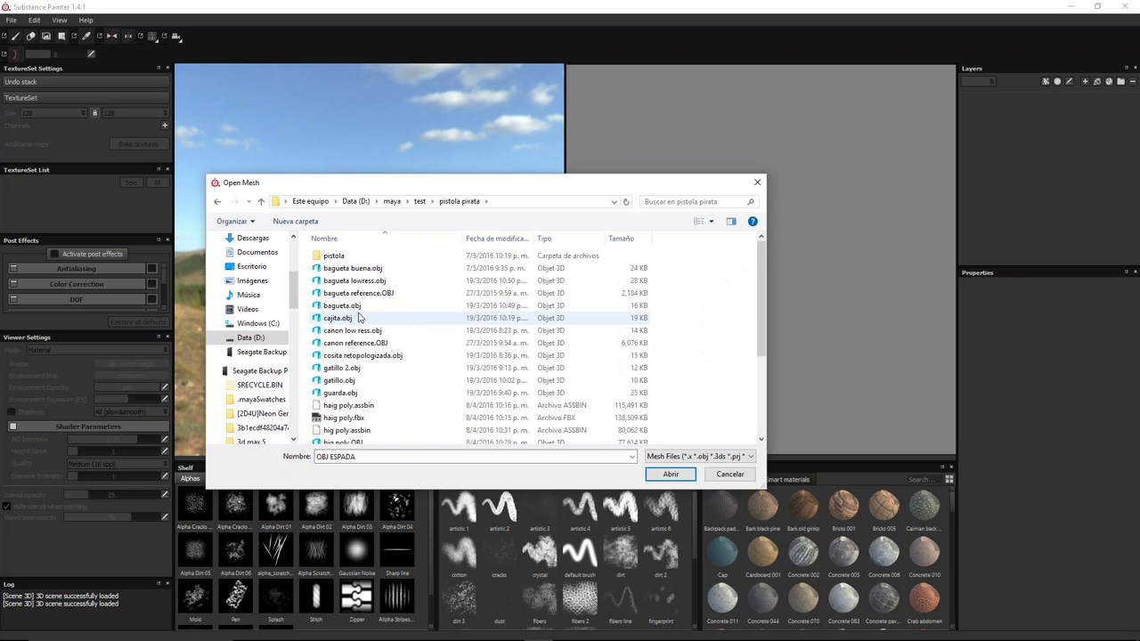
double_click(341, 259)
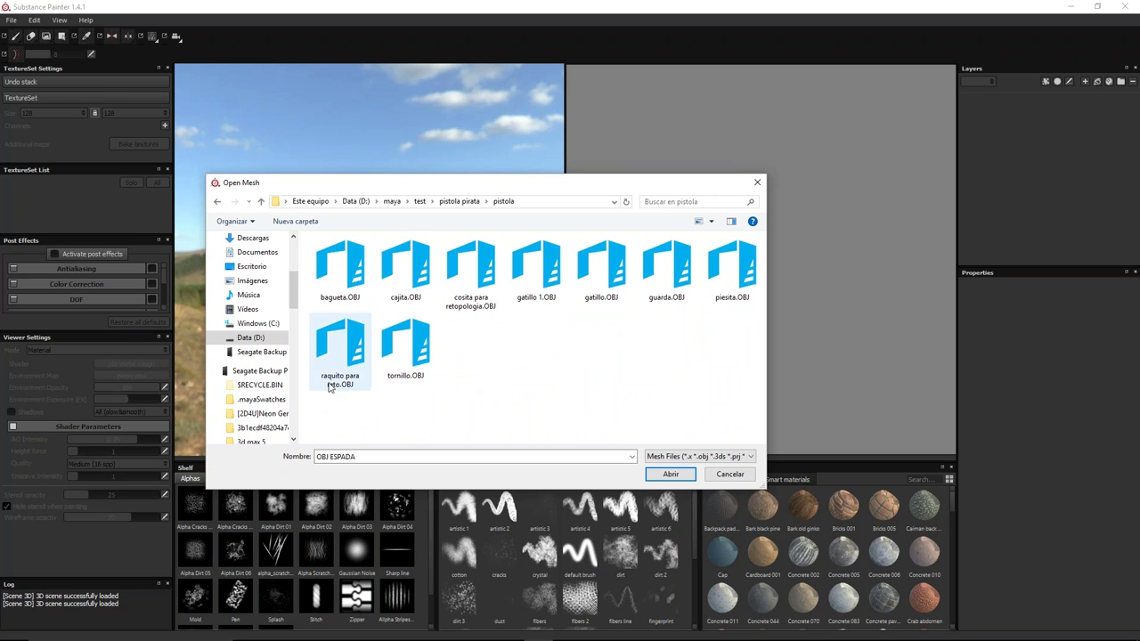
left_click(216, 201)
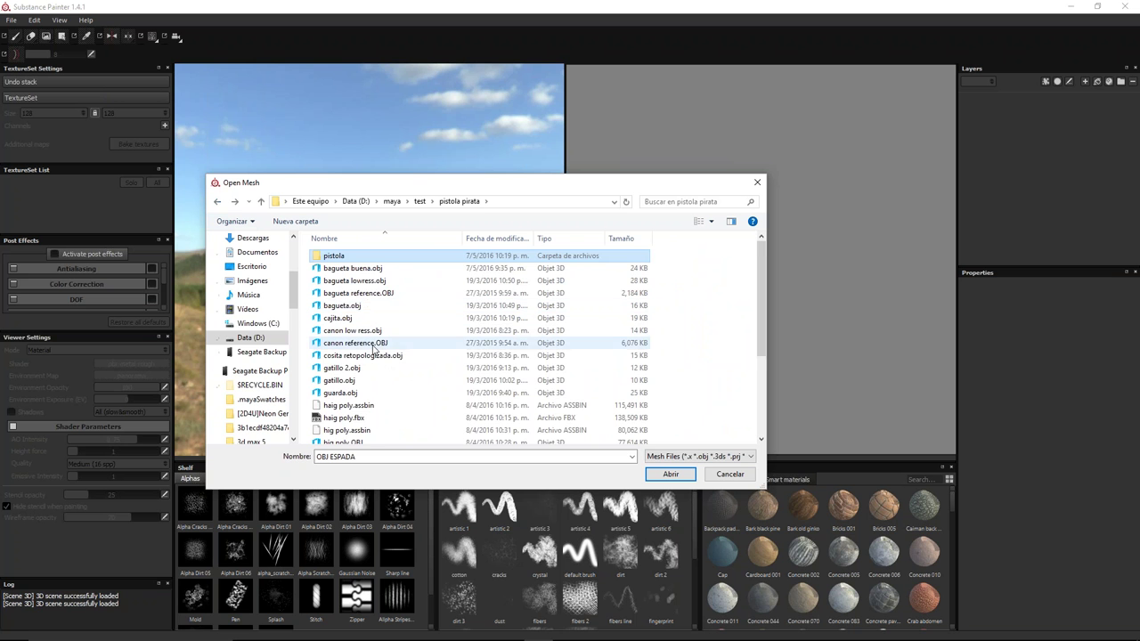
Step: Pick pistola low.fbx as the project mesh and create the project
scroll(376, 353, "down", 1)
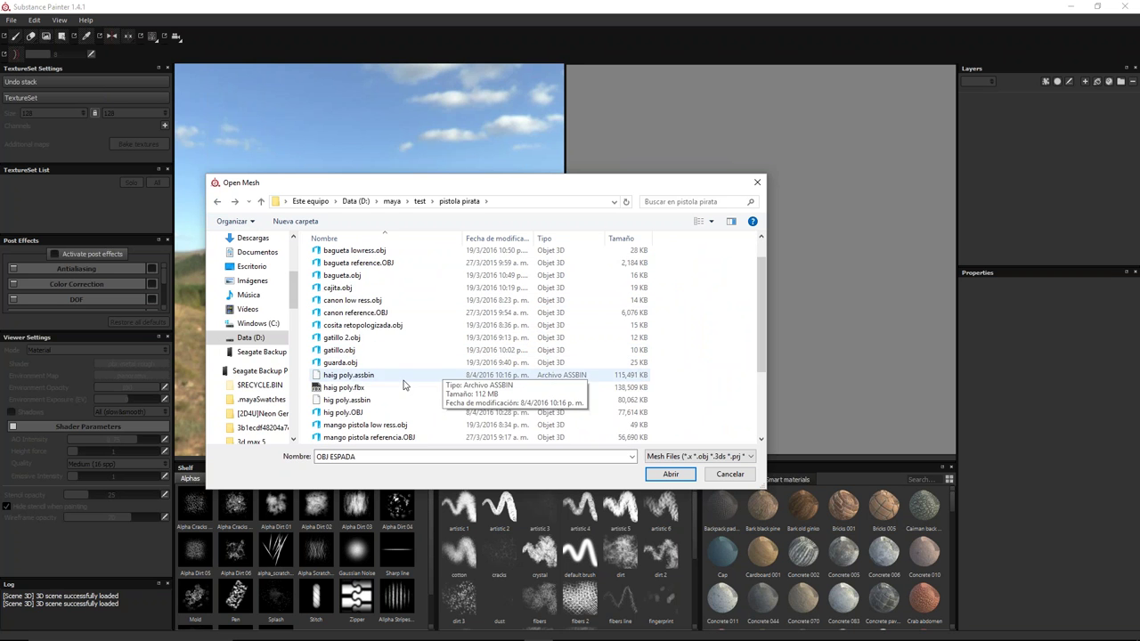
scroll(383, 397, "down", 3)
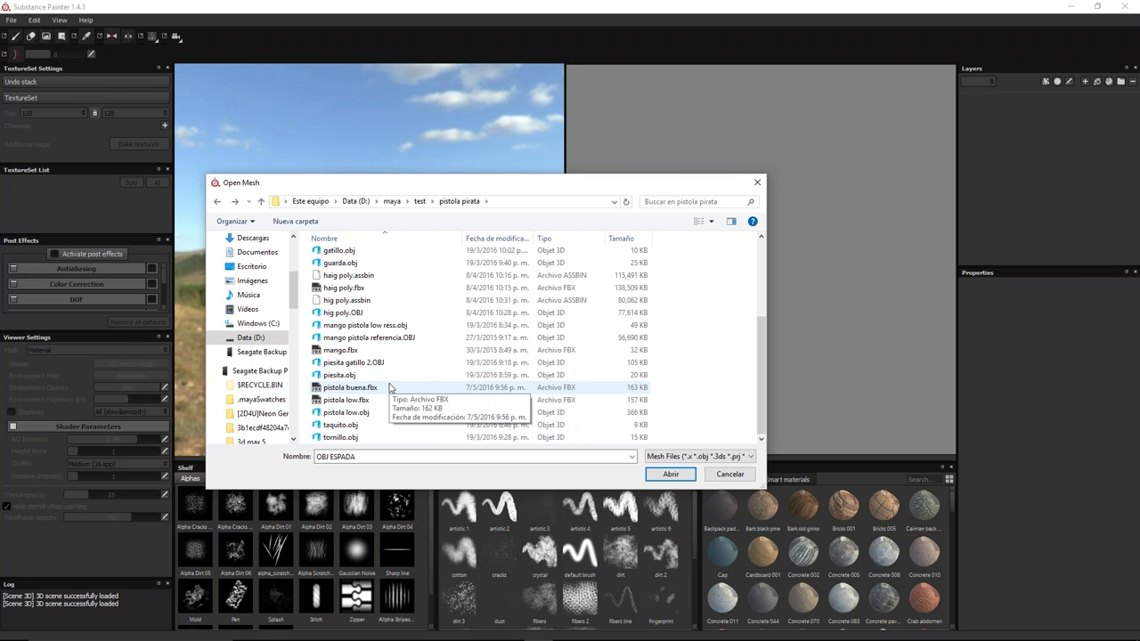
left_click_drag(507, 189, 509, 182)
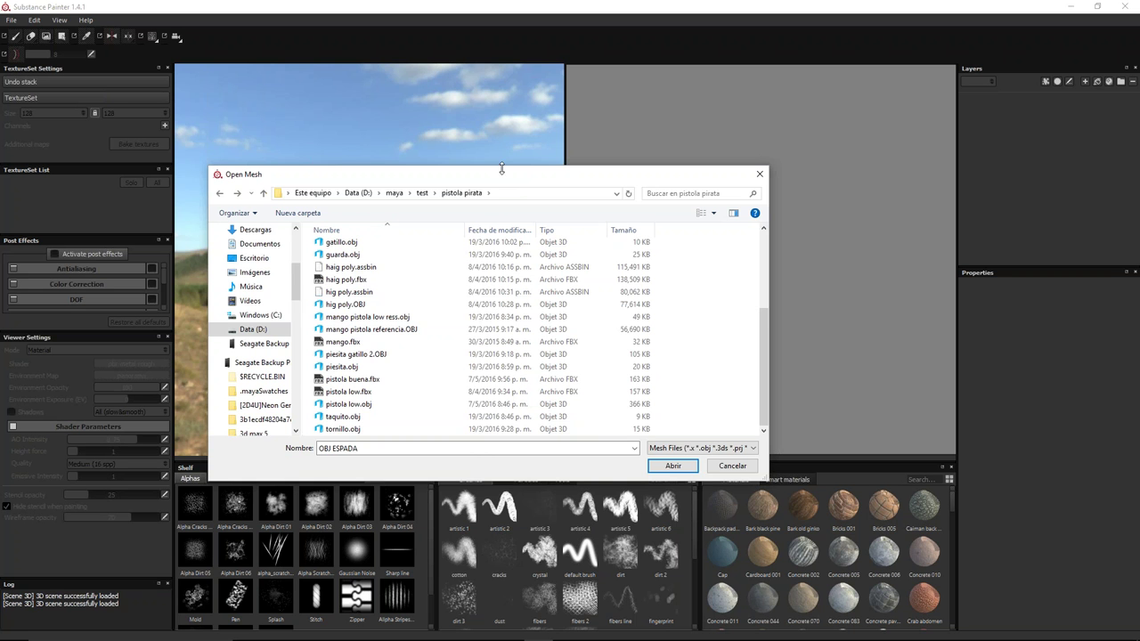
left_click_drag(505, 178, 506, 154)
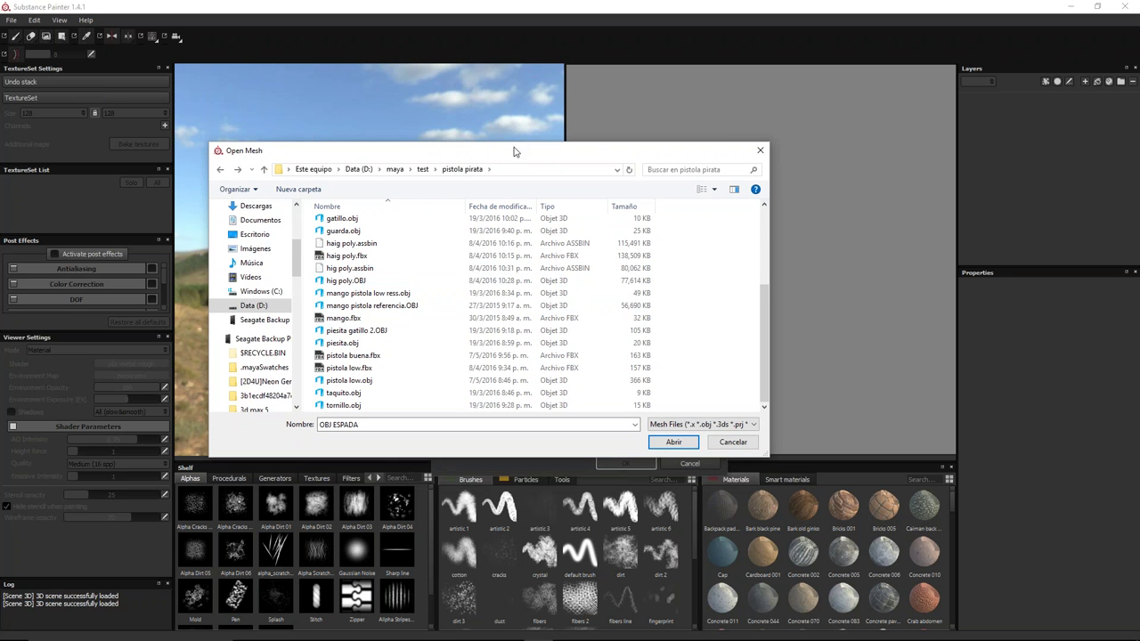
left_click_drag(517, 152, 499, 140)
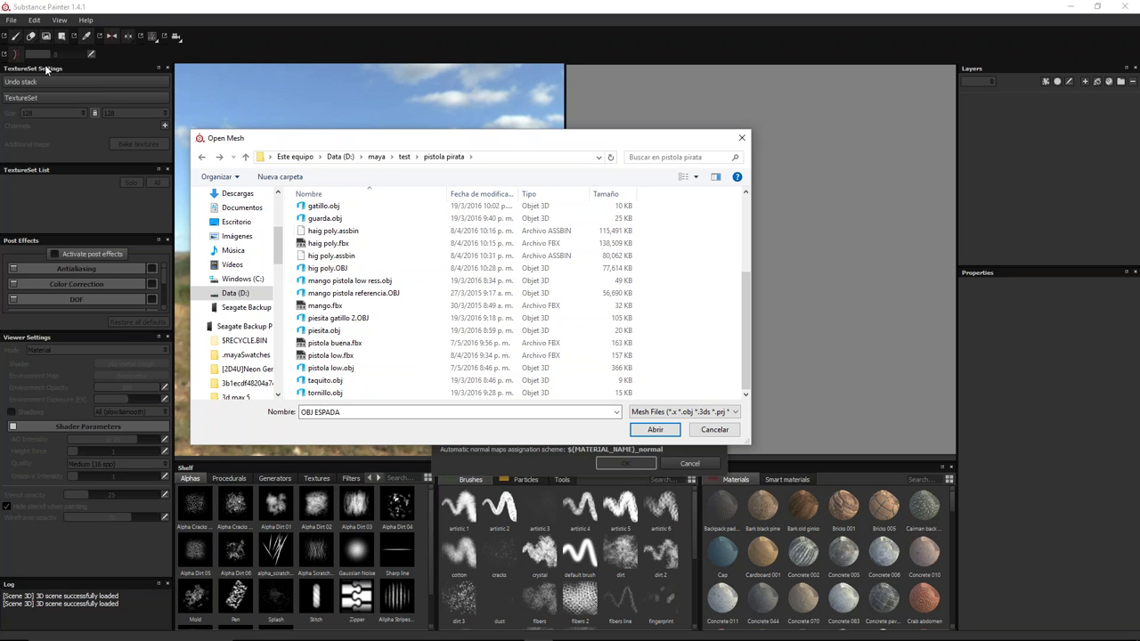
double_click(341, 355)
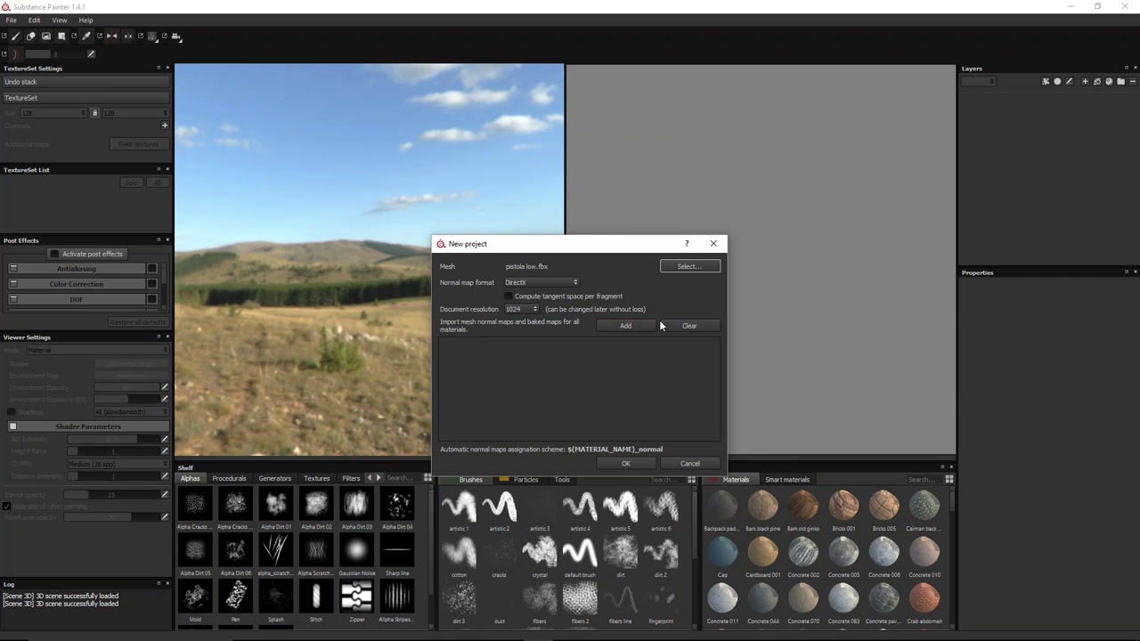
left_click(643, 461)
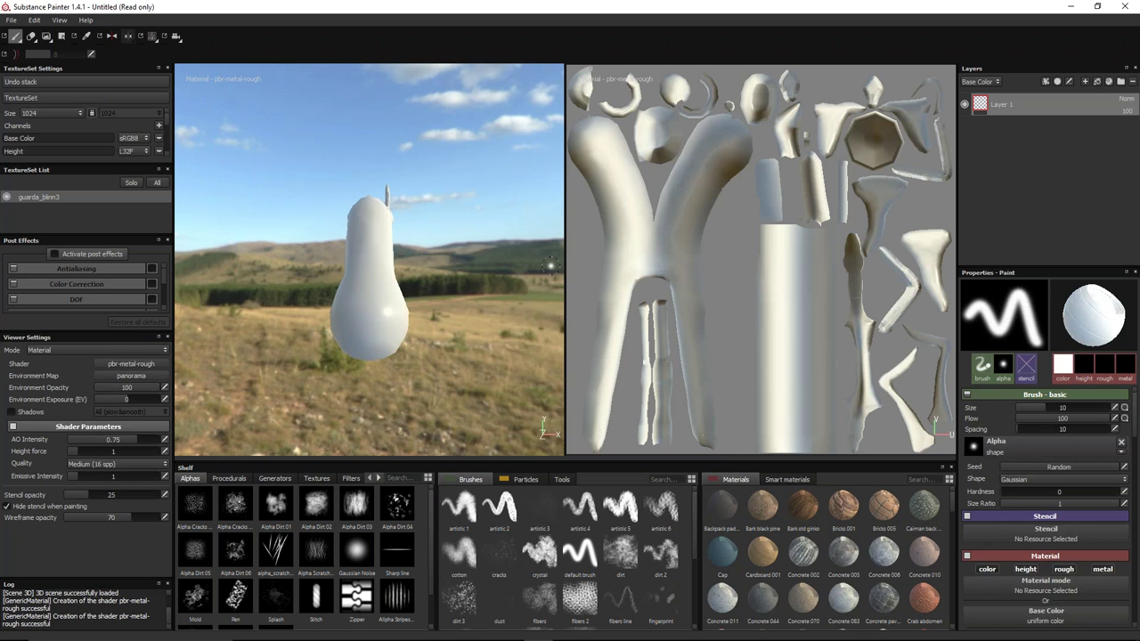
Step: Orbit the pistol to a side view and scroll down to the Additional maps options
mouse_move(443, 314)
left_mouse_down("alt")
mouse_move(280, 323)
mouse_move(405, 303)
left_mouse_up("alt")
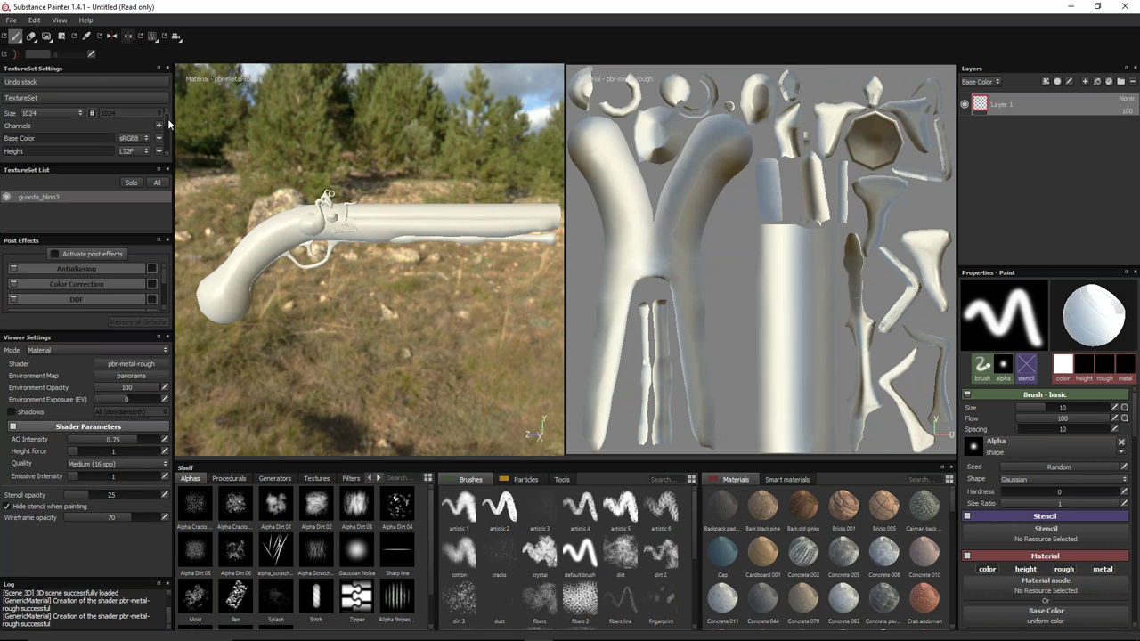
scroll(145, 138, "down", 2)
scroll(145, 138, "down", 2)
Step: In the baking options, exclude the ID and Position maps from the bake
left_click(142, 133)
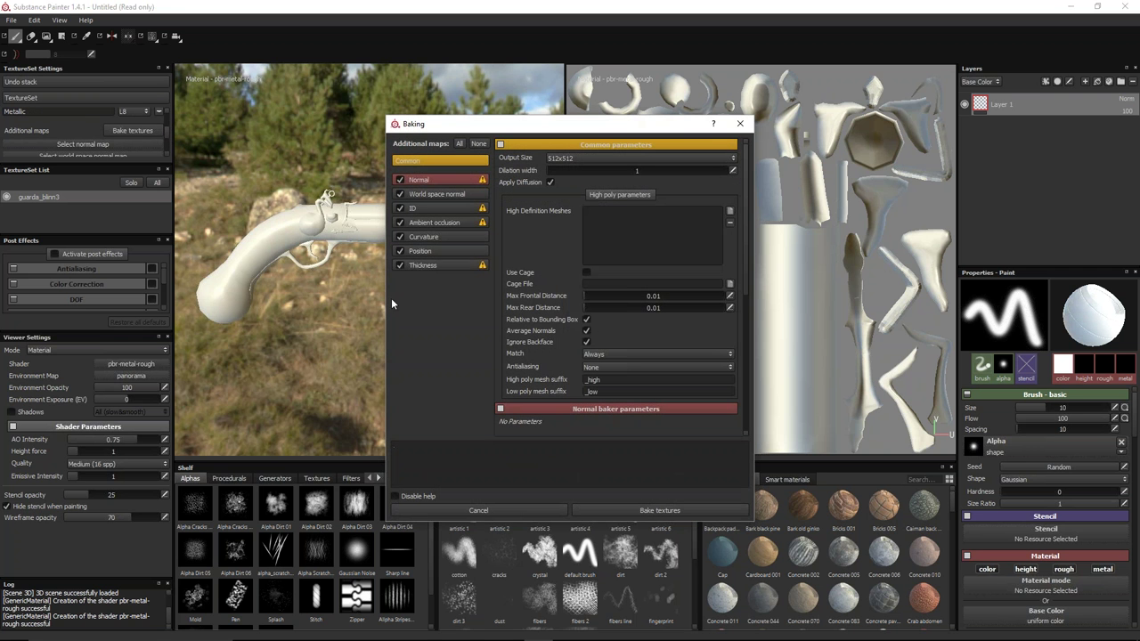
left_click_drag(477, 132, 479, 127)
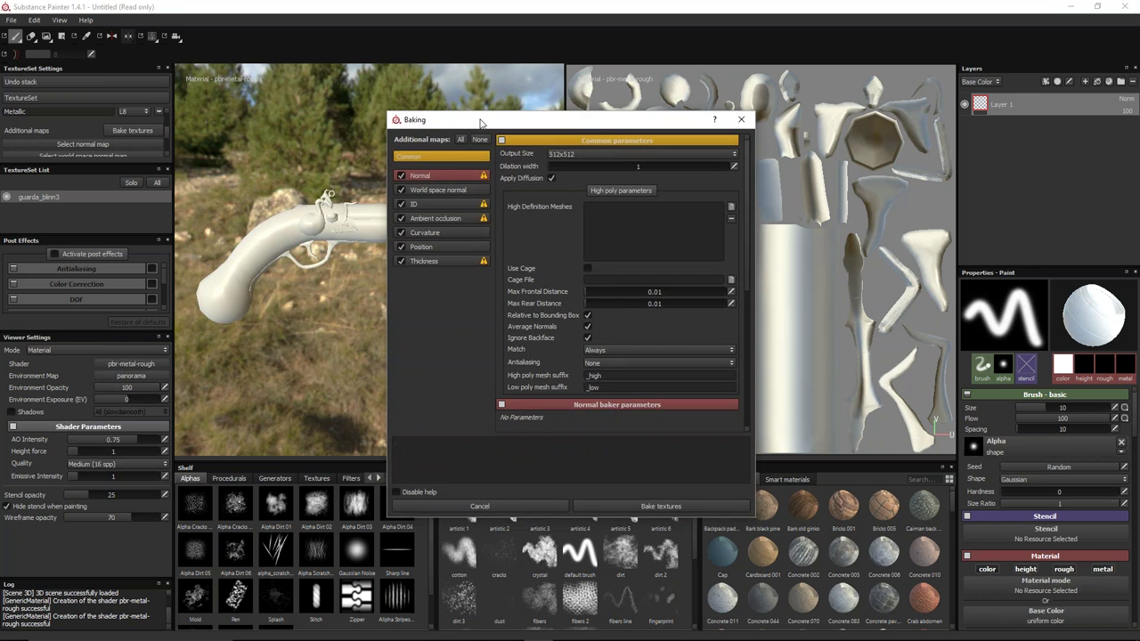
mouse_move(423, 261)
left_click(401, 246)
left_click(400, 204)
Step: Add hig poly.OBJ as the High Definition Mesh
left_click(731, 207)
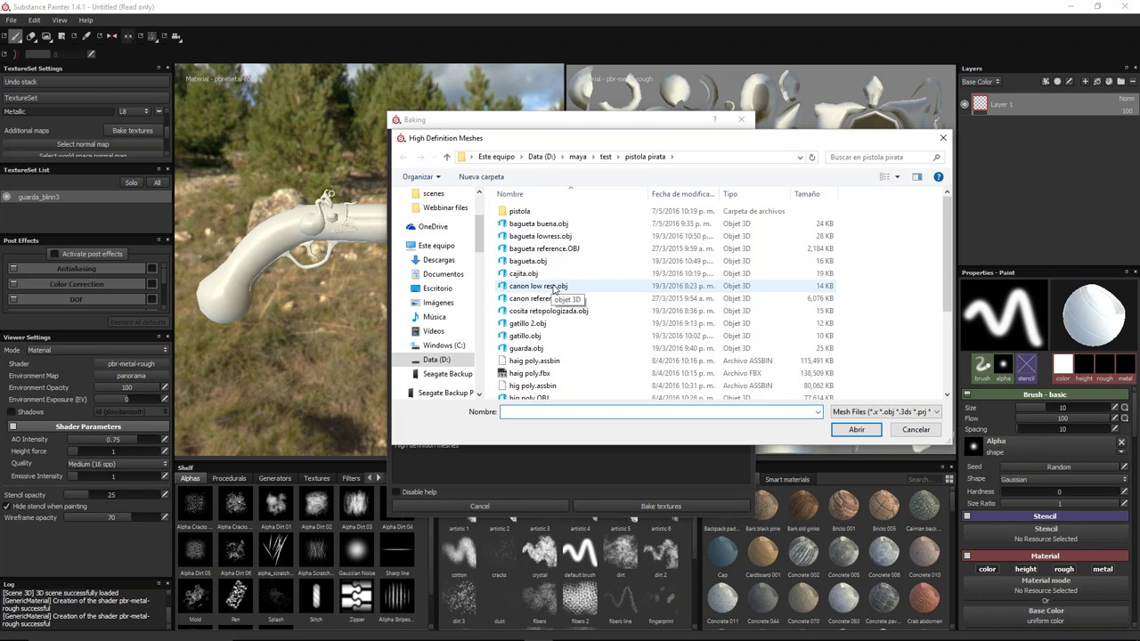
scroll(553, 290, "down", 1)
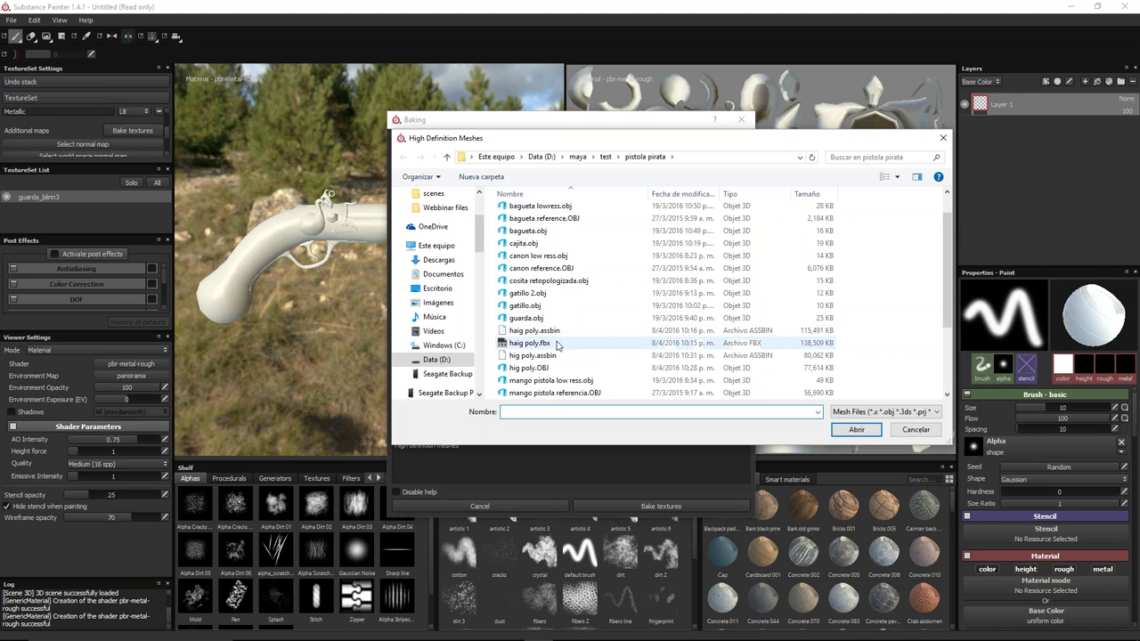
scroll(570, 343, "down", 1)
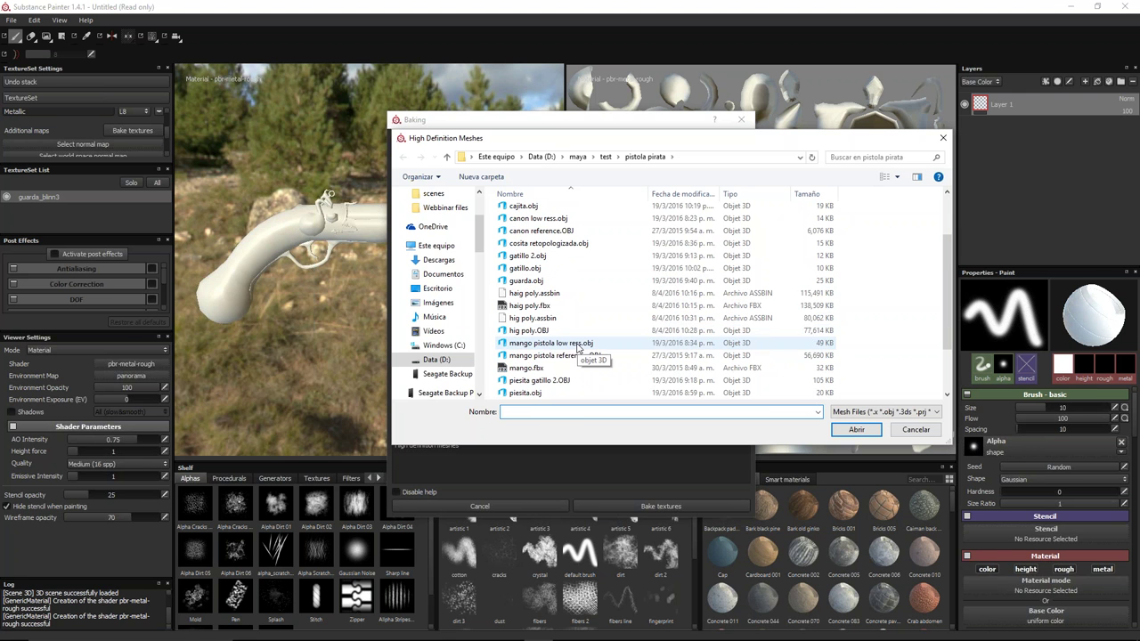
left_click(541, 332)
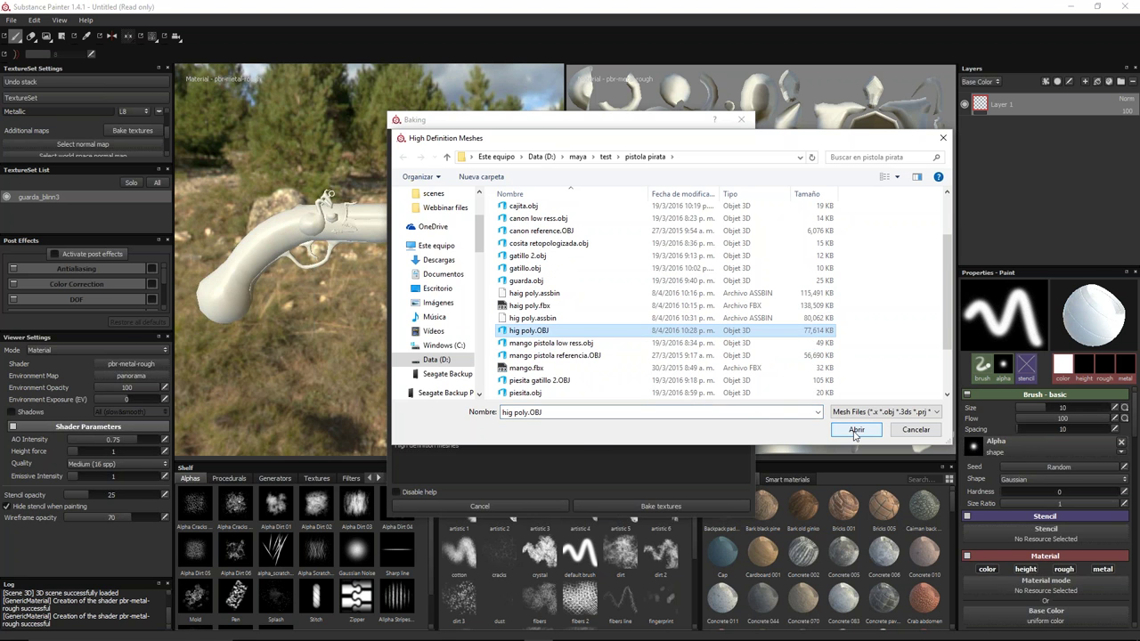
left_click(855, 431)
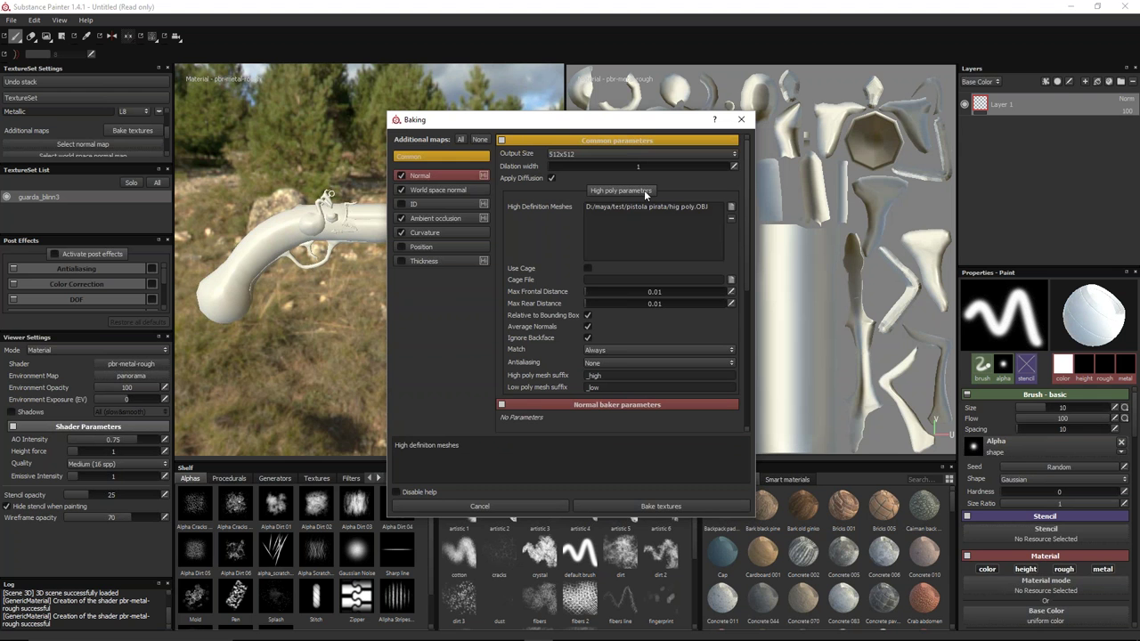
Step: Set the bake output size to 1024x1024 and start baking
left_click(571, 153)
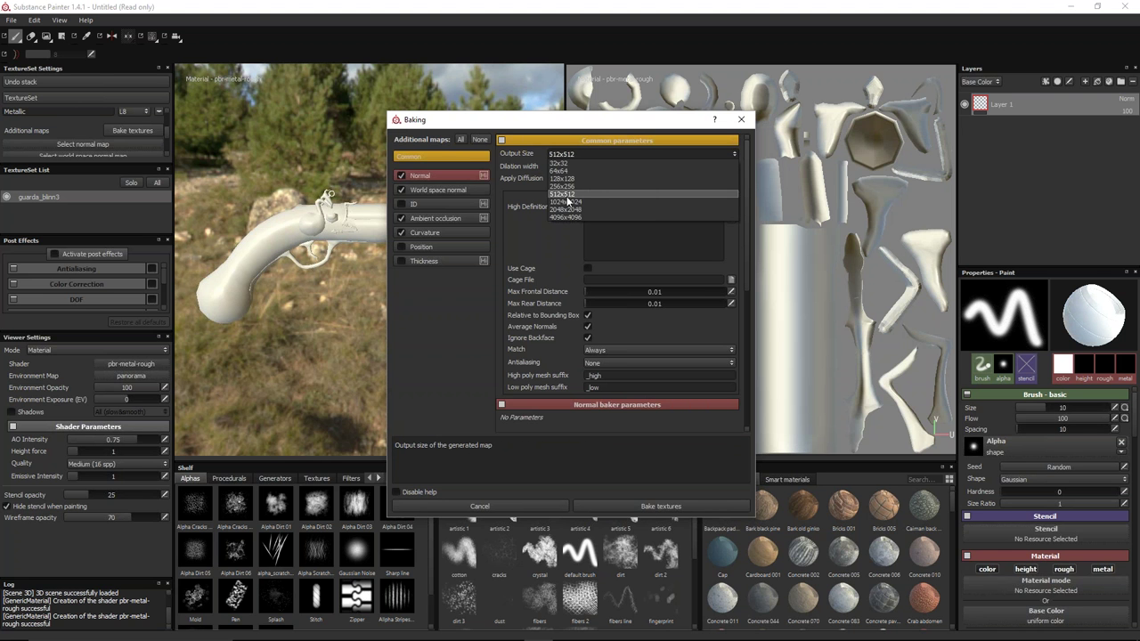
left_click(567, 202)
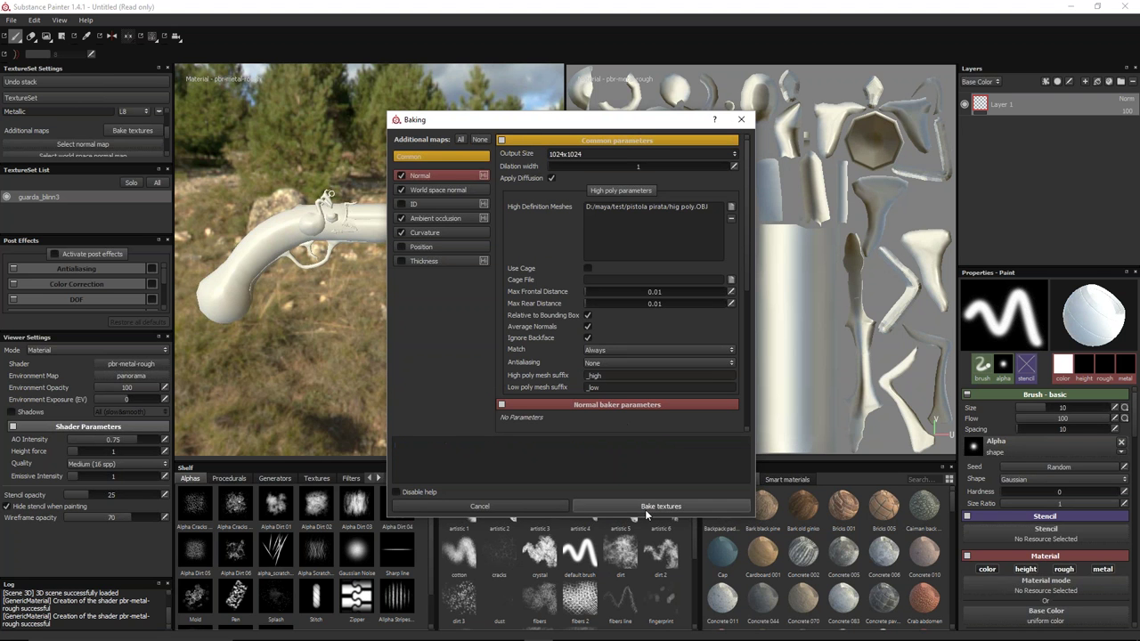
left_click(648, 507)
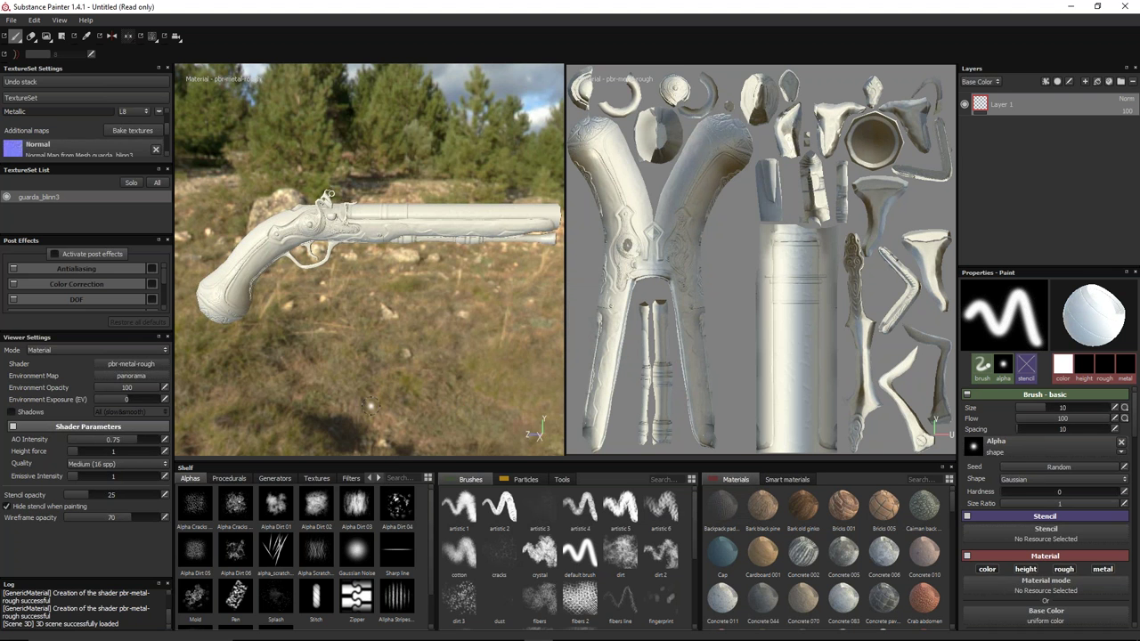
Step: Zoom over the baked pistol to inspect the carved detail, then show the available texture maps
scroll(464, 363, "up", 2)
scroll(467, 374, "up", 2)
scroll(445, 356, "down", 1)
scroll(436, 352, "down", 2)
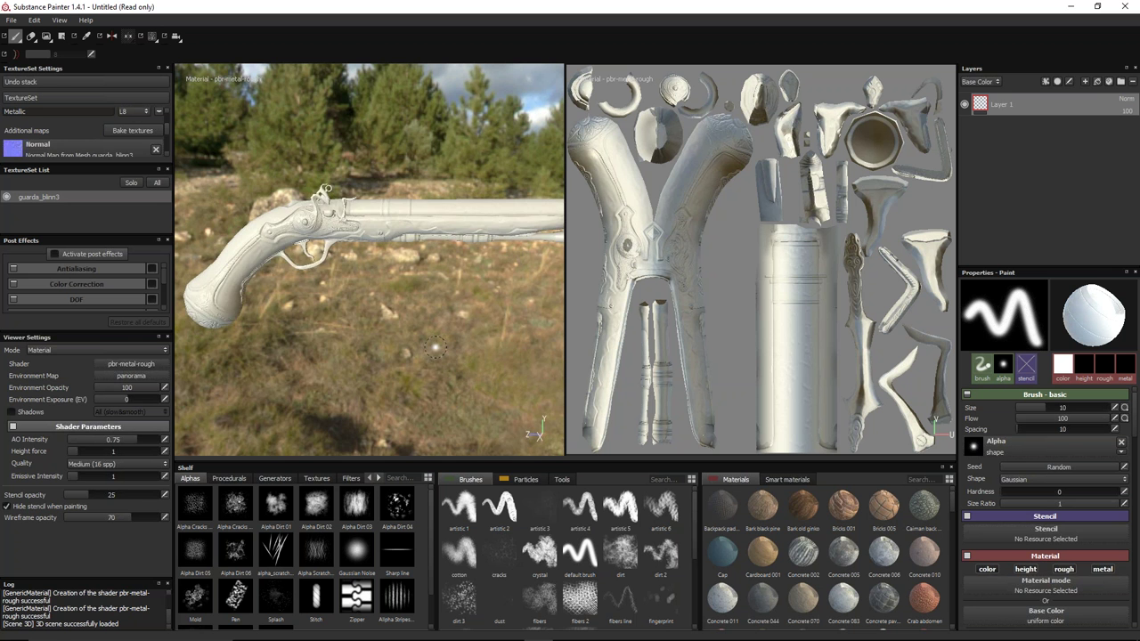
scroll(433, 348, "down", 2)
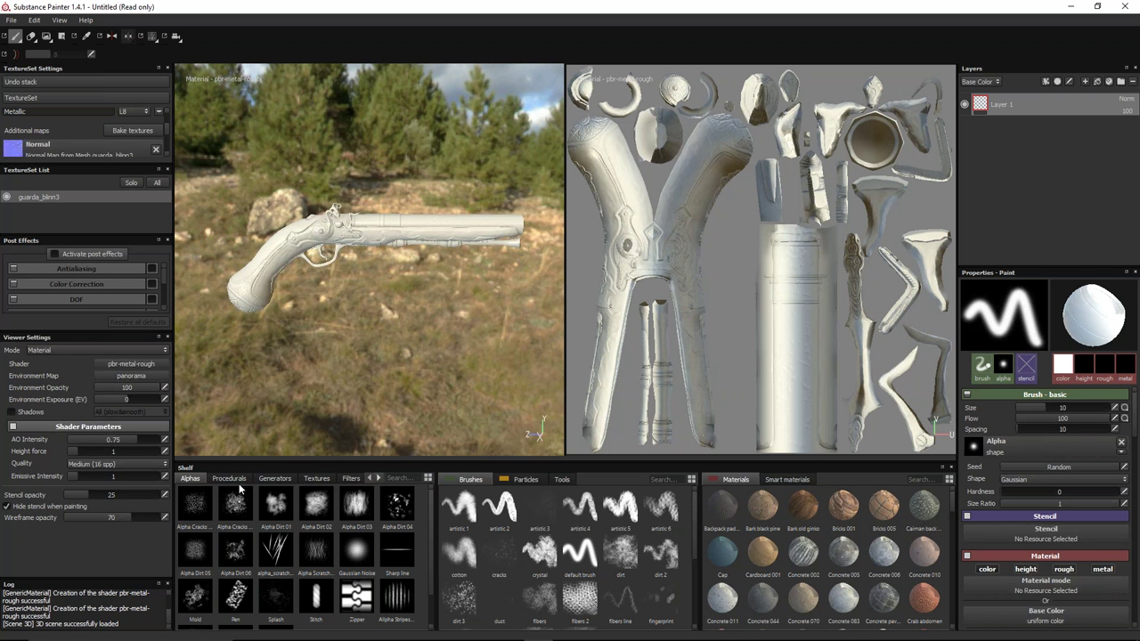
left_click(316, 478)
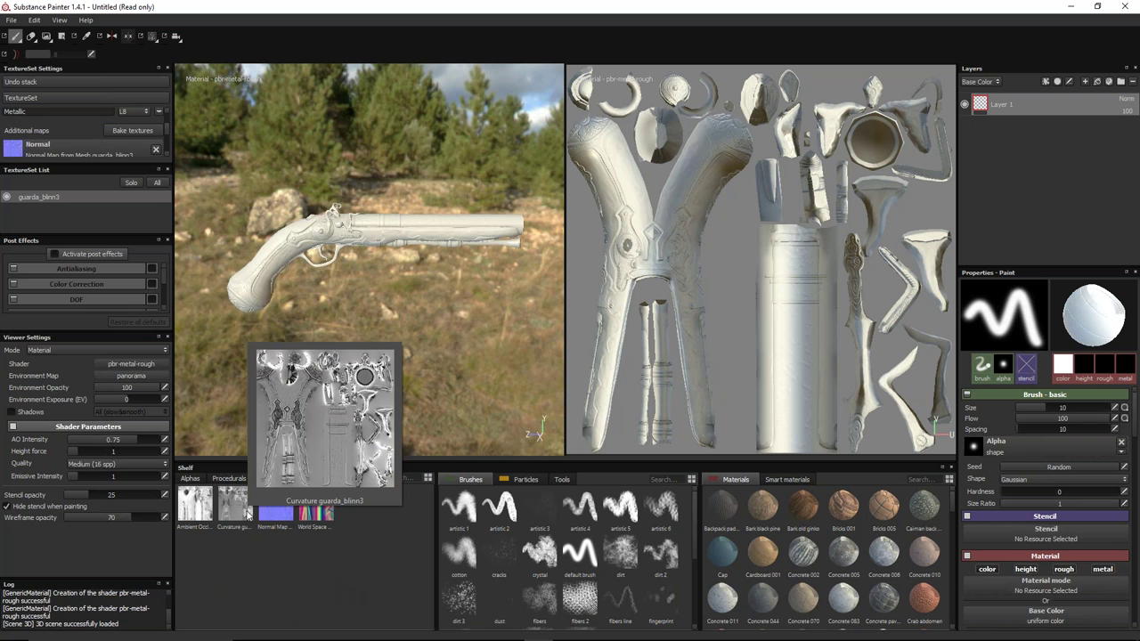
Step: Preview the baked Curvature, World Space Normal and Normal maps, then switch to Marmoset Toolbag
mouse_move(234, 504)
left_click(239, 507)
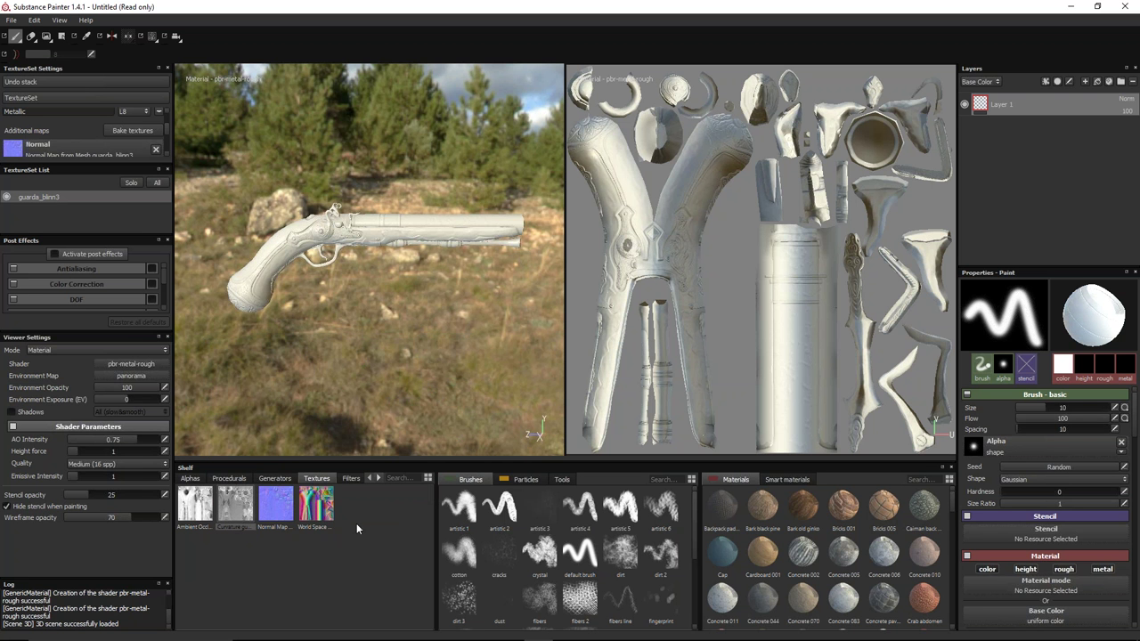
left_click(324, 514)
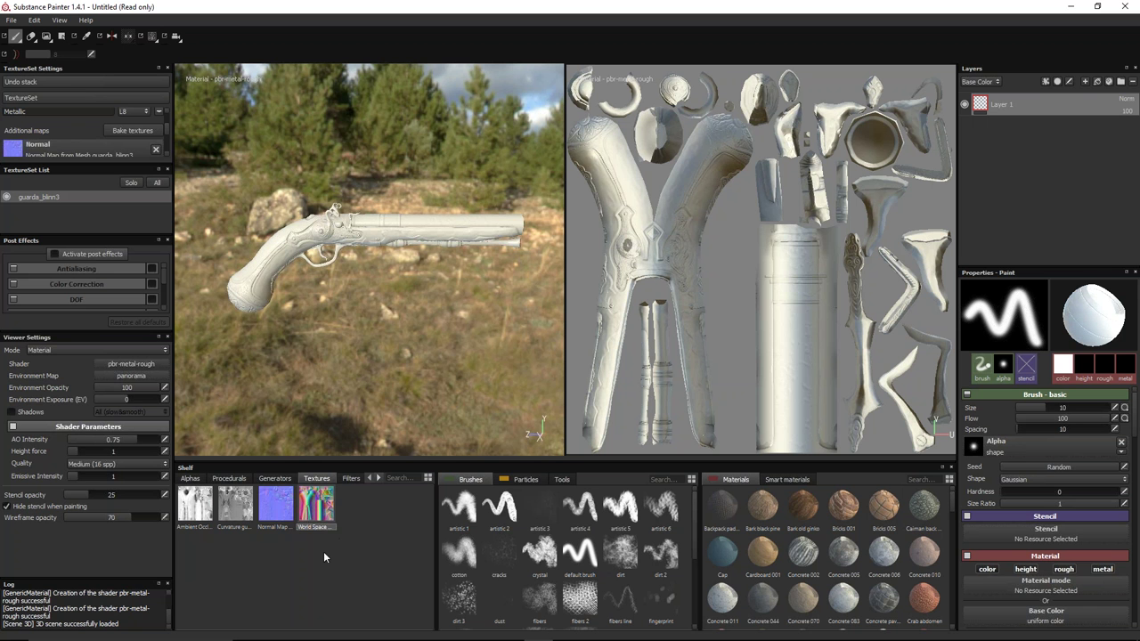
left_click(272, 508)
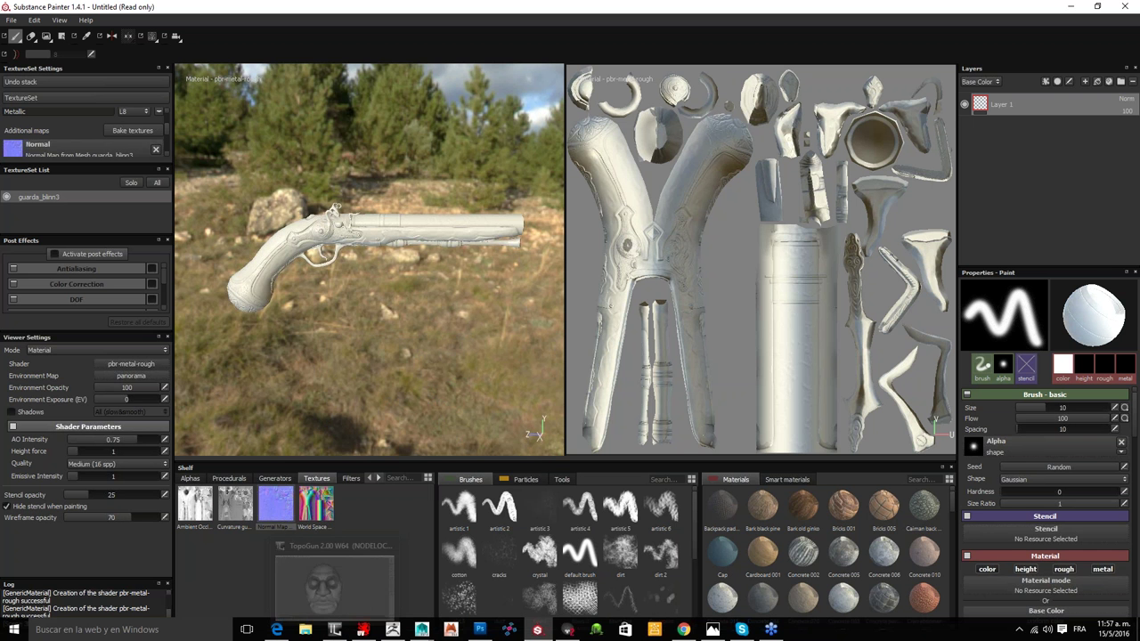
left_click(568, 629)
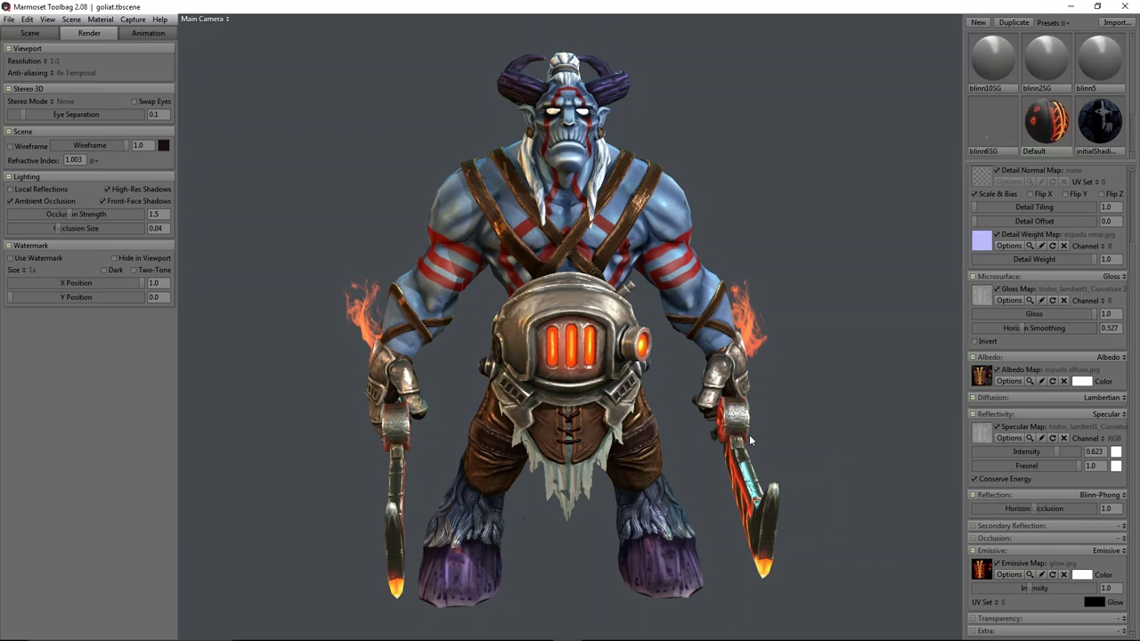
Step: Select the Default material and check its texture and shading options, keeping Detail Normals
mouse_move(749, 347)
right_mouse_down()
mouse_move(751, 423)
mouse_move(735, 437)
right_mouse_up()
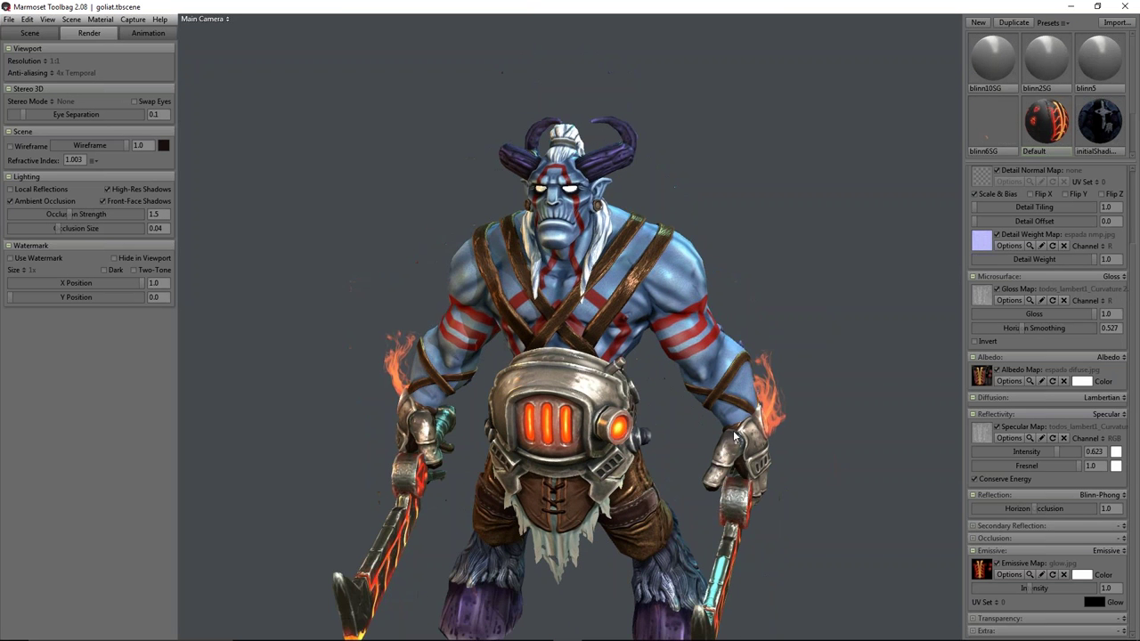
left_click(1047, 135)
left_click(986, 170)
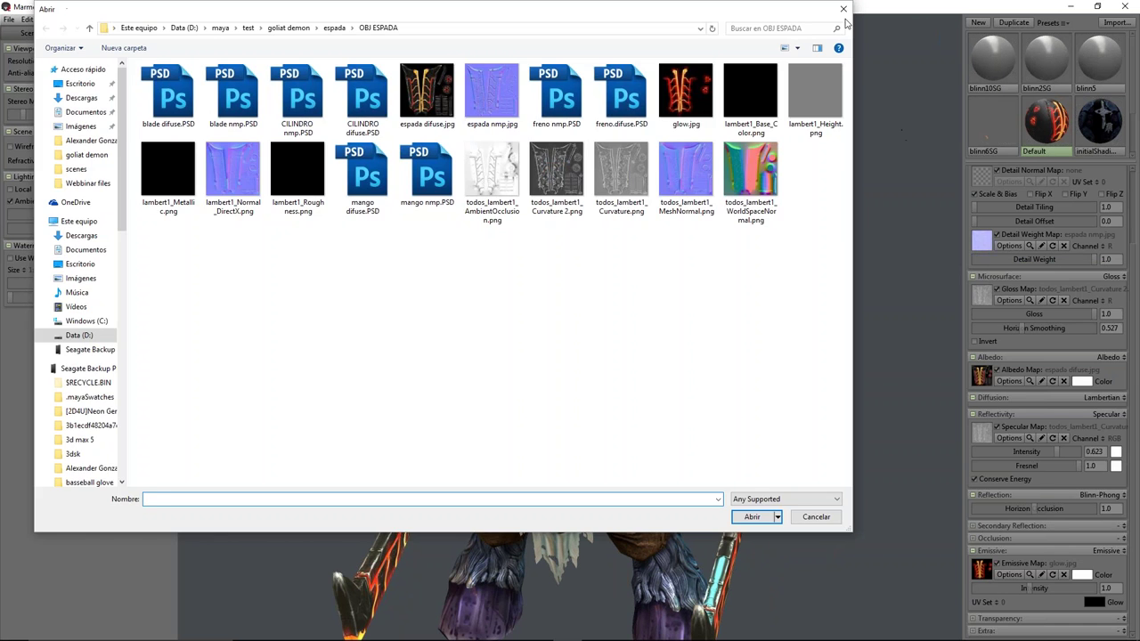
left_click(844, 11)
scroll(988, 236, "up", 2)
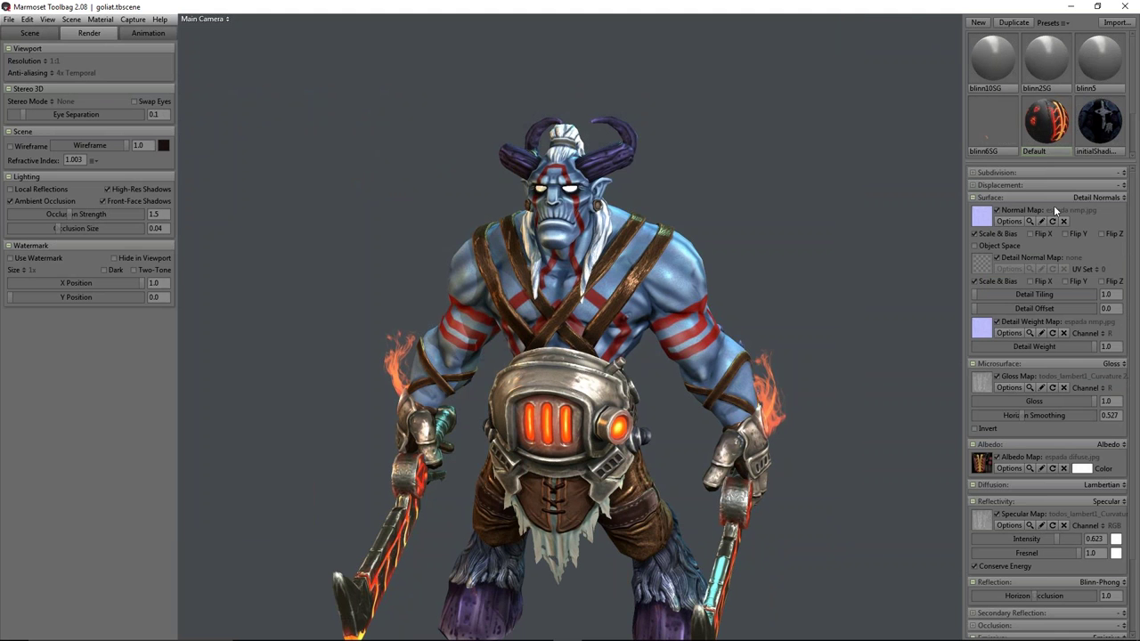
left_click(1117, 198)
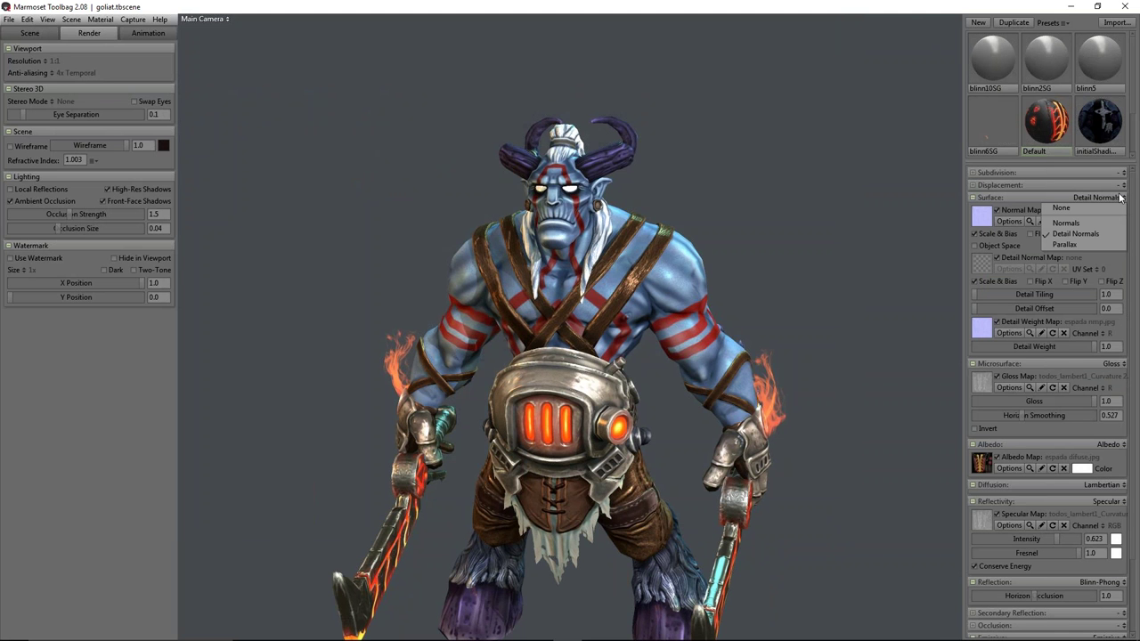
left_click(893, 220)
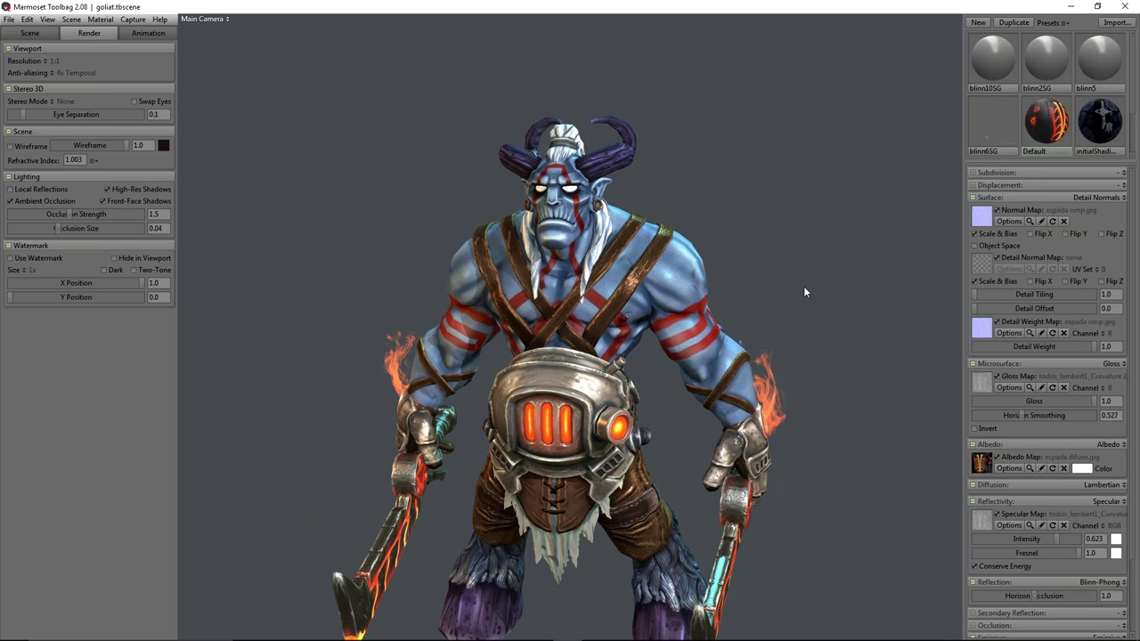
Step: Orbit the character to three-quarter and frontal views, then minimize Marmoset Toolbag
middle_click_drag(804, 292, 780, 246)
mouse_move(814, 241)
left_mouse_down()
mouse_move(831, 235)
mouse_move(677, 246)
left_mouse_up()
scroll(732, 311, "up", 3)
scroll(743, 335, "up", 2)
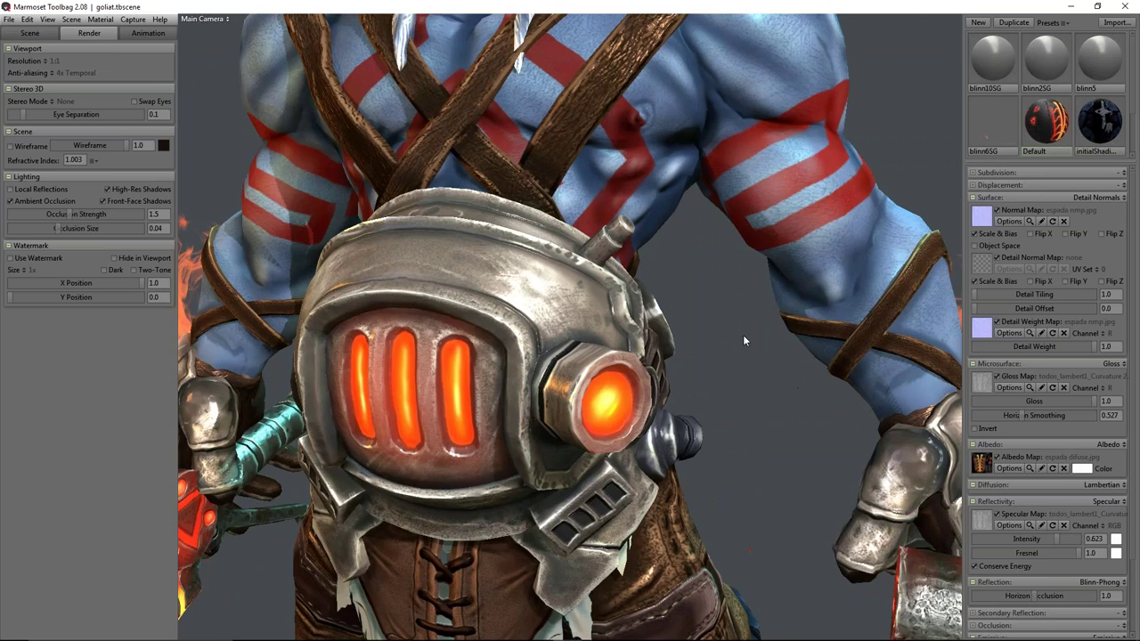
scroll(742, 335, "down", 5)
mouse_move(743, 334)
left_mouse_down()
mouse_move(687, 335)
mouse_move(757, 343)
mouse_move(832, 252)
left_mouse_up()
scroll(757, 342, "down", 2)
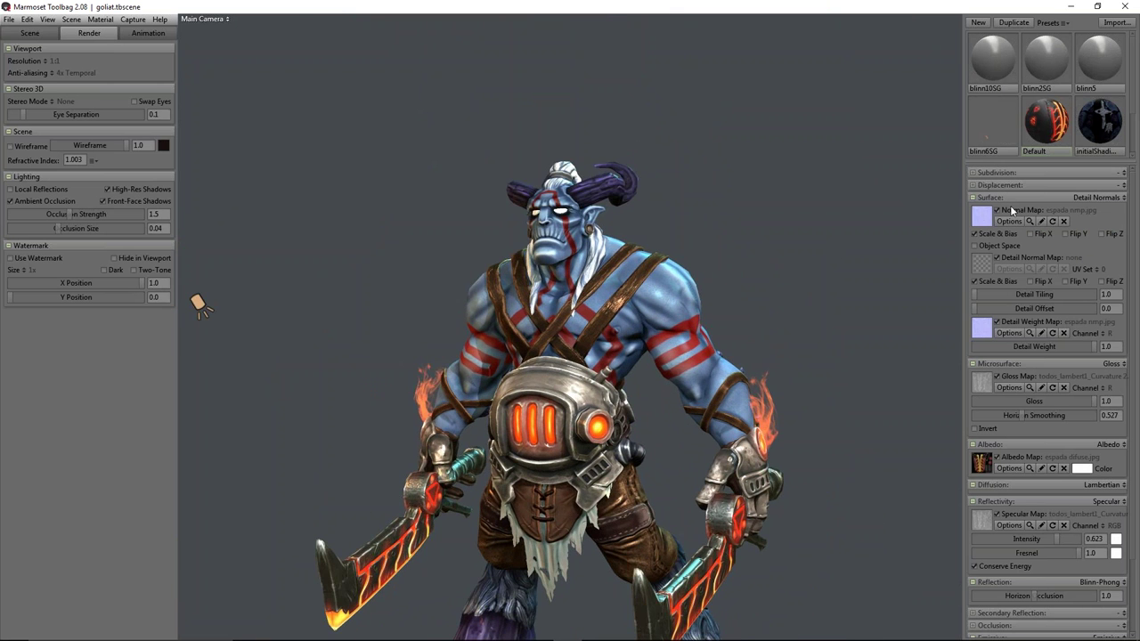
left_click(1069, 9)
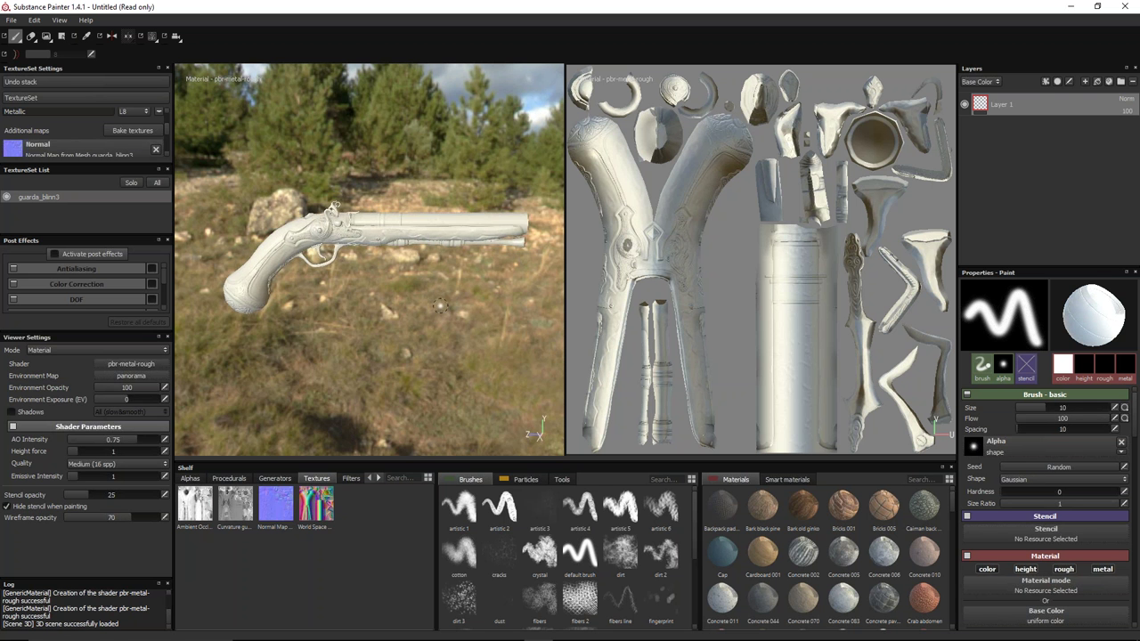
scroll(432, 299, "up", 5)
middle_click_drag(434, 306, 432, 356)
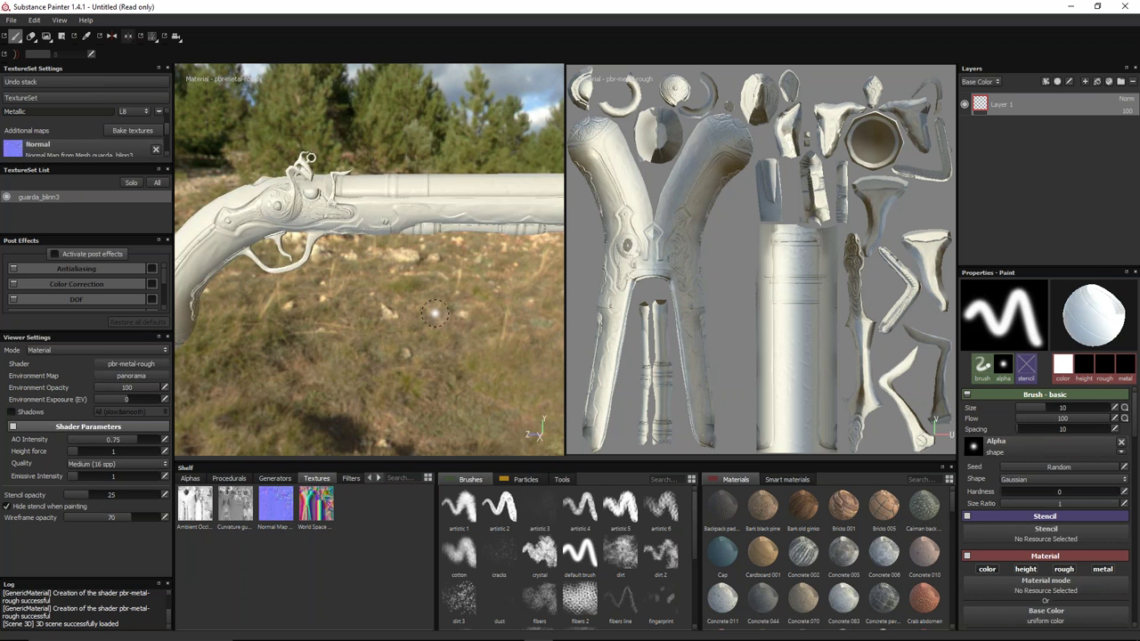
mouse_move(432, 355)
left_mouse_down("alt")
mouse_move(498, 300)
mouse_move(369, 337)
mouse_move(344, 300)
mouse_move(363, 331)
mouse_move(217, 233)
mouse_move(289, 176)
mouse_move(436, 217)
mouse_move(295, 221)
mouse_move(491, 219)
mouse_move(267, 347)
left_mouse_up("alt")
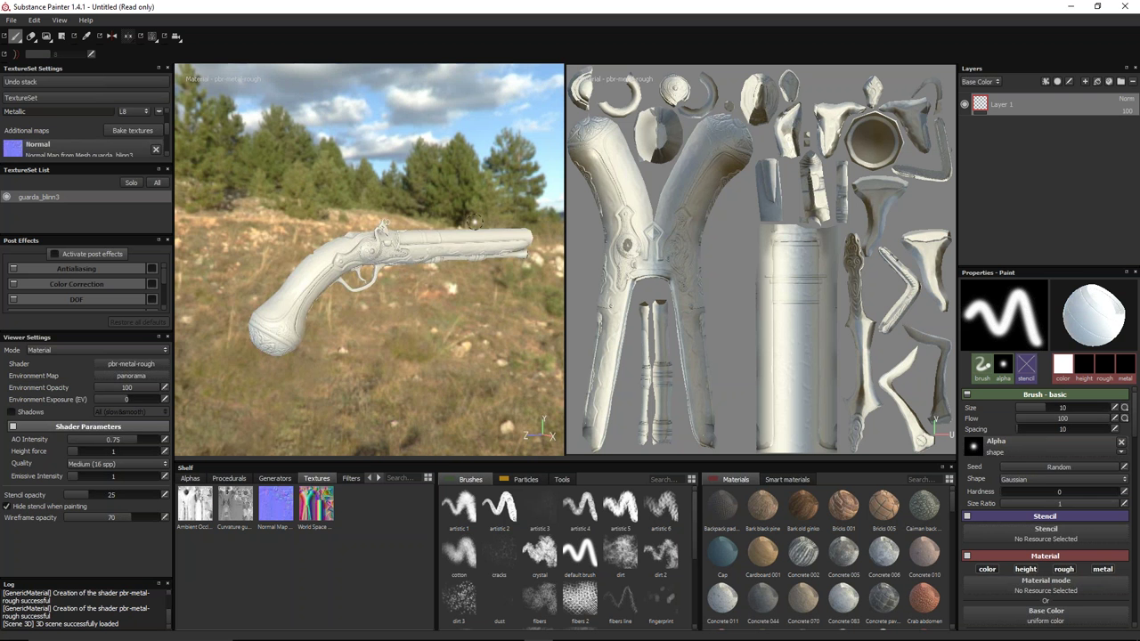
scroll(267, 348, "up", 5)
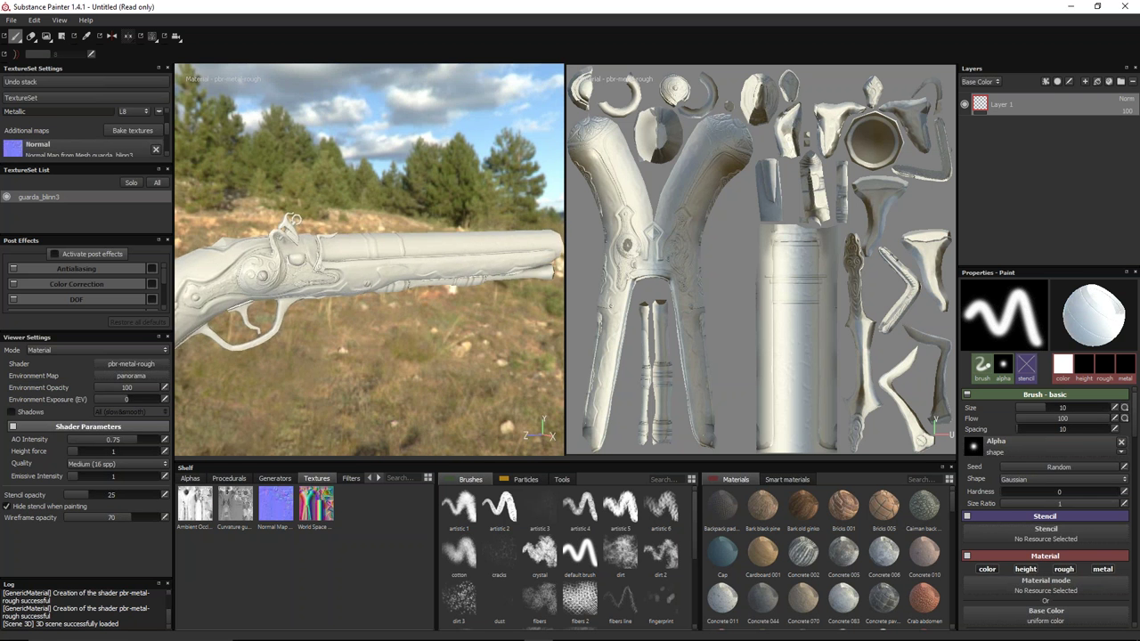
mouse_move(405, 278)
left_mouse_down("alt")
mouse_move(356, 368)
mouse_move(262, 361)
mouse_move(263, 239)
left_mouse_up("alt")
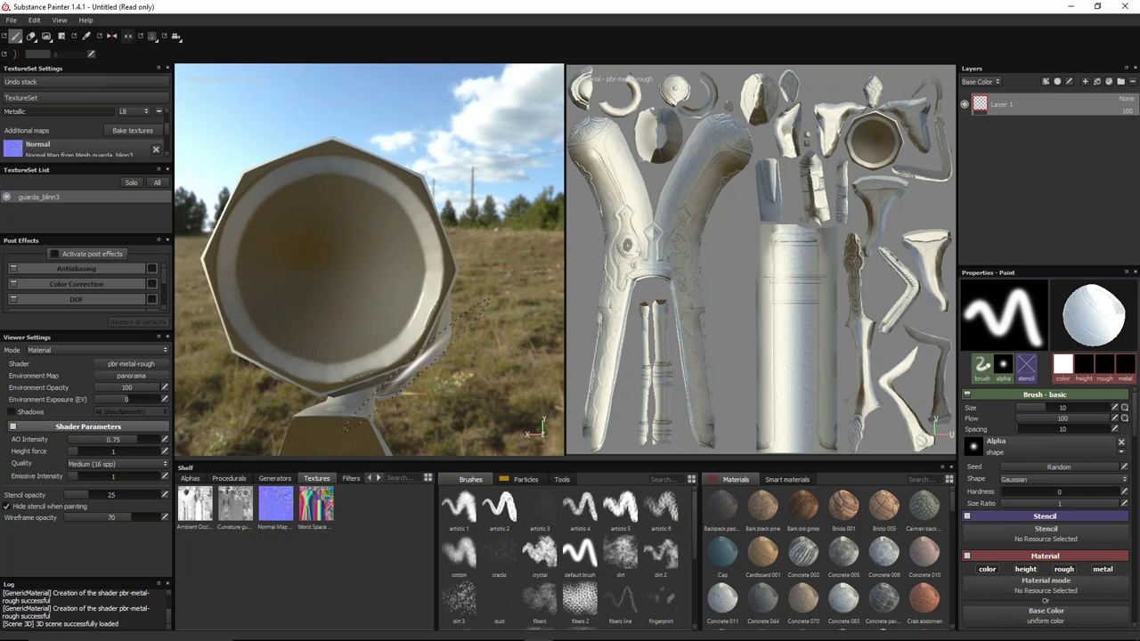
right_click_drag(262, 239, 214, 140, "alt")
mouse_move(258, 203)
left_mouse_down("alt")
mouse_move(437, 247)
mouse_move(481, 312)
left_mouse_up("alt")
middle_click_drag(481, 312, 386, 309, "alt")
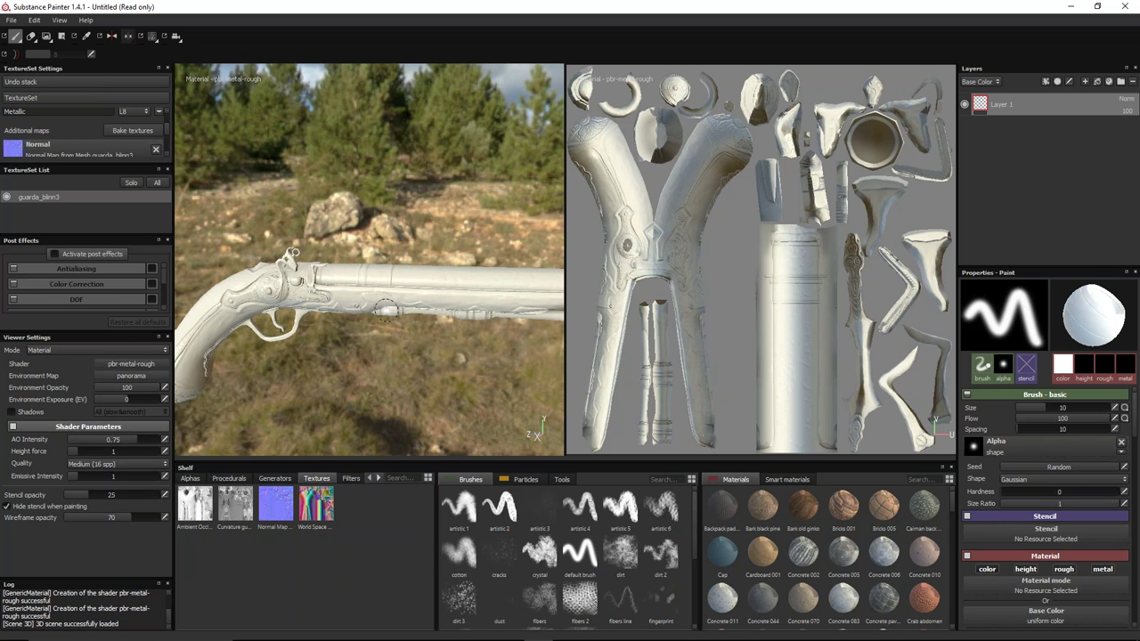
mouse_move(308, 369)
left_mouse_down("alt")
mouse_move(260, 334)
mouse_move(427, 349)
left_mouse_up("alt")
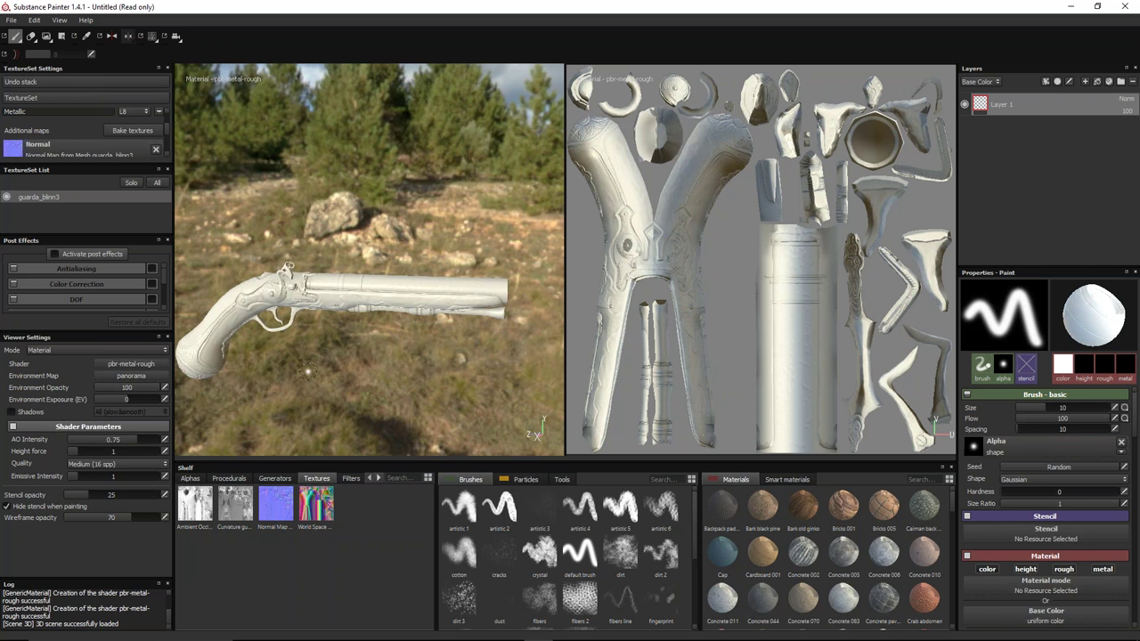
right_click_drag(427, 349, 422, 412, "alt")
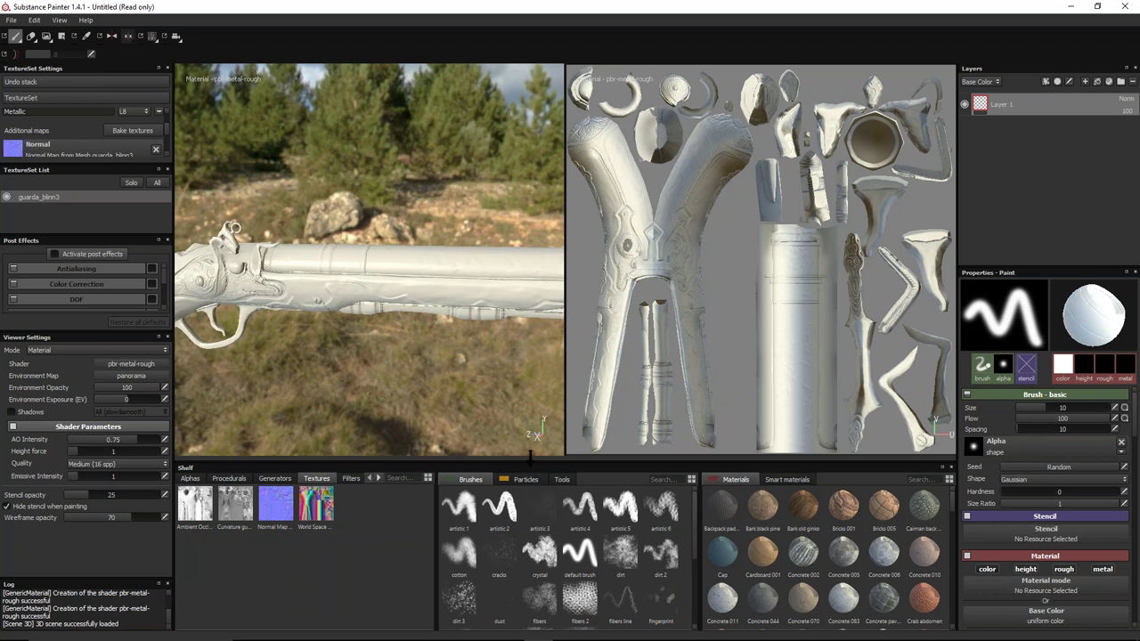
middle_click_drag(422, 413, 381, 389, "alt")
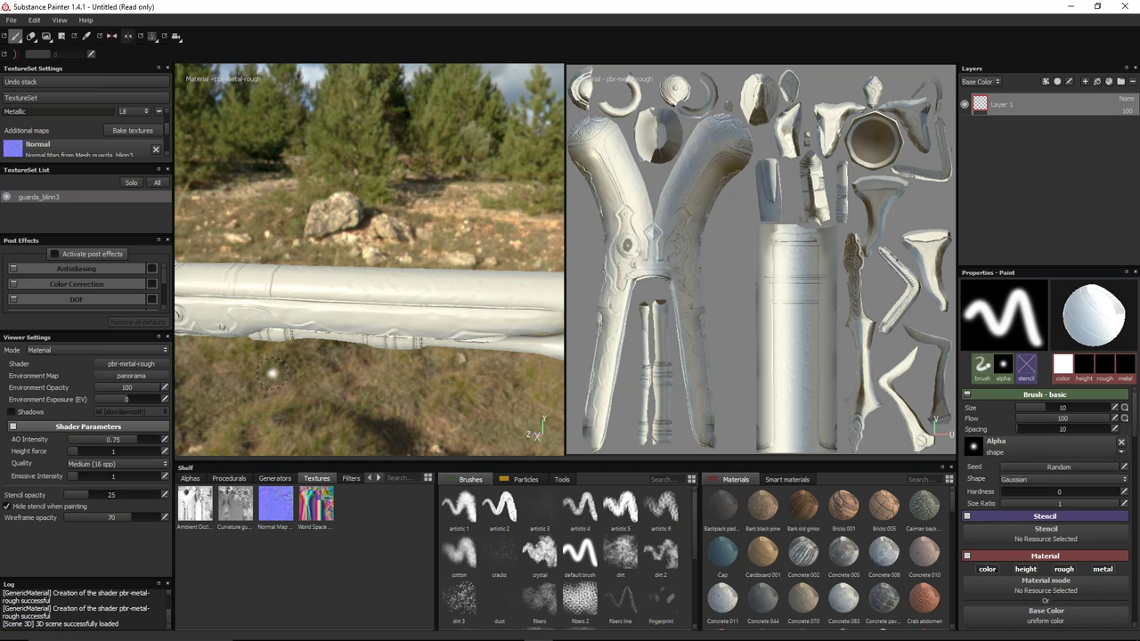
scroll(307, 401, "down", 1)
scroll(312, 401, "down", 1)
scroll(317, 399, "down", 2)
scroll(334, 389, "down", 2)
scroll(325, 378, "up", 1)
scroll(307, 370, "up", 2)
scroll(289, 362, "up", 2)
mouse_move(294, 356)
left_mouse_down("alt")
mouse_move(330, 333)
mouse_move(178, 324)
mouse_move(407, 324)
left_mouse_up("alt")
scroll(406, 323, "up", 3)
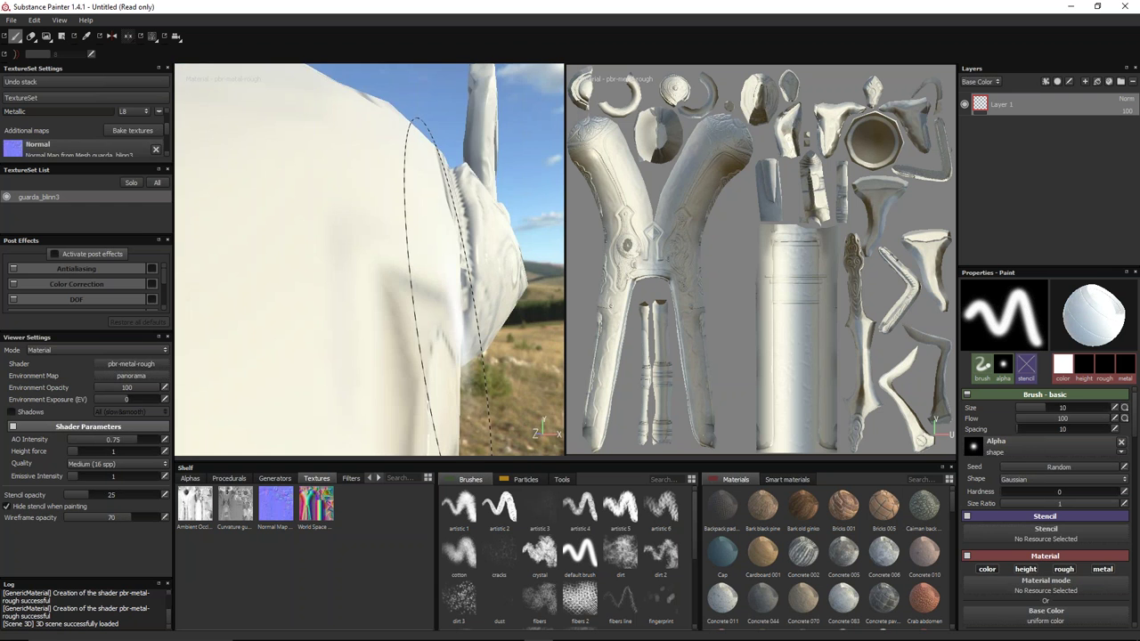
left_click_drag(374, 284, 303, 155, "alt")
mouse_move(495, 380)
left_mouse_down("alt")
mouse_move(285, 172)
mouse_move(378, 255)
mouse_move(242, 251)
left_mouse_up("alt")
scroll(312, 258, "down", 3)
scroll(334, 265, "down", 2)
left_click_drag(336, 267, 242, 256, "alt")
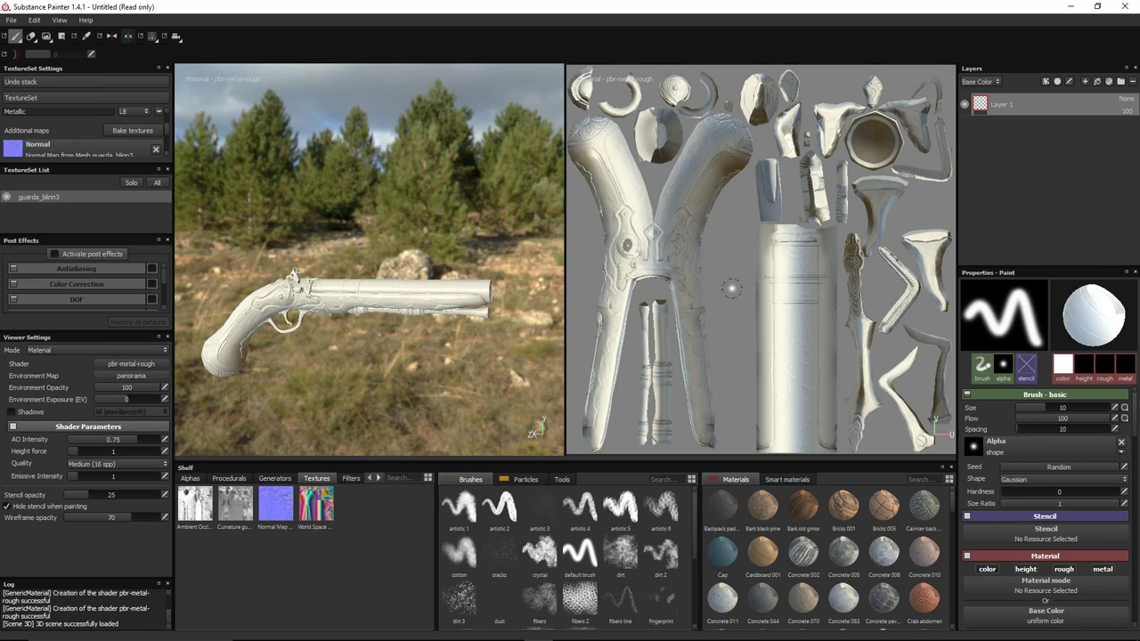
scroll(731, 287, "up", 2)
scroll(731, 289, "up", 2)
scroll(728, 294, "up", 3)
scroll(726, 301, "up", 2)
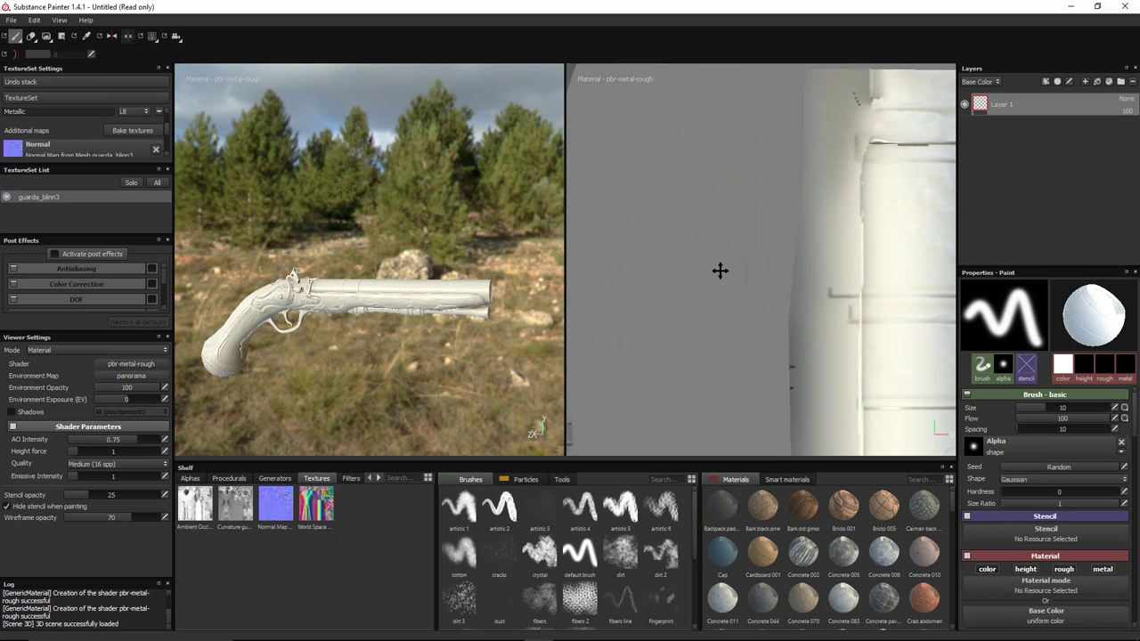
mouse_move(668, 309)
left_mouse_down("alt")
mouse_move(780, 409)
mouse_move(910, 127)
mouse_move(781, 295)
mouse_move(755, 270)
mouse_move(697, 285)
left_mouse_up("alt")
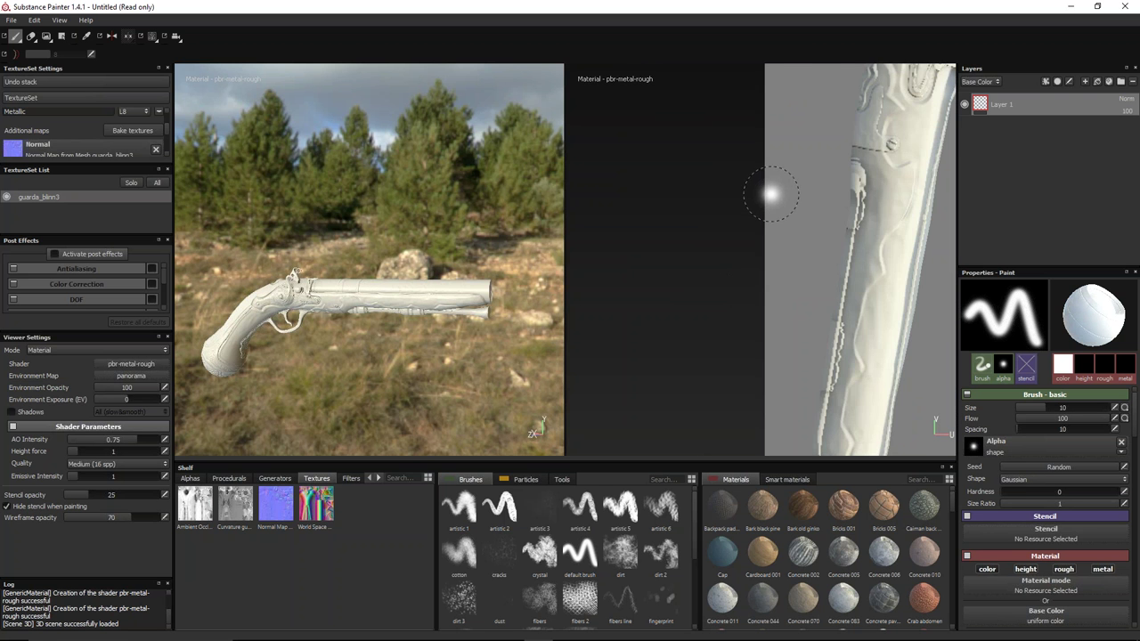
left_click_drag(774, 192, 676, 352, "alt")
scroll(676, 352, "up", 2)
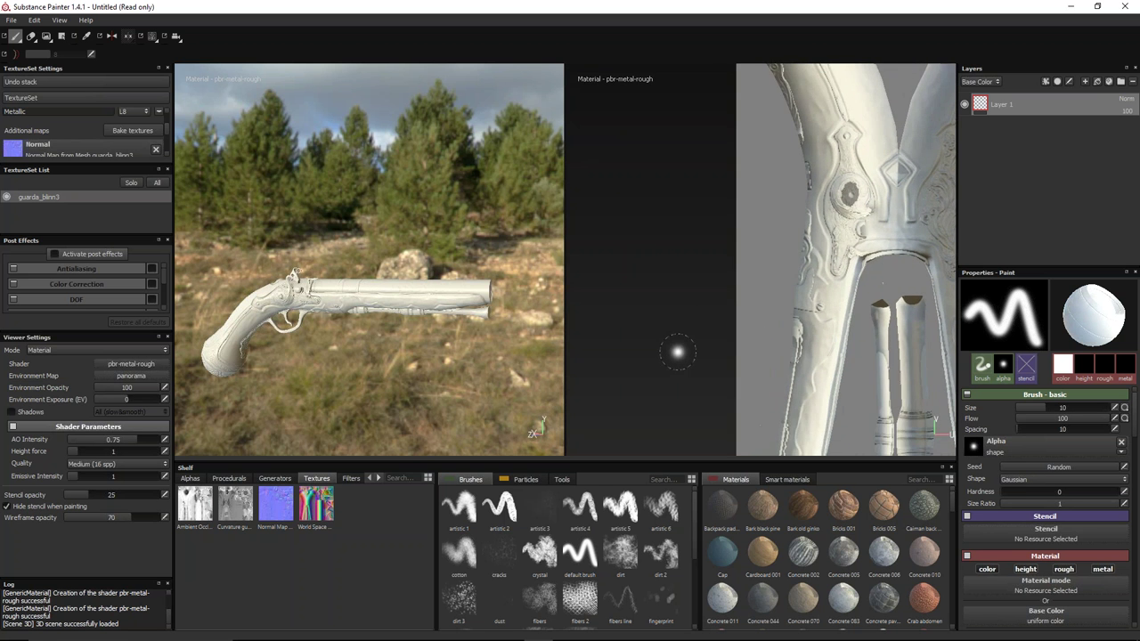
scroll(677, 351, "up", 2)
scroll(677, 347, "up", 2)
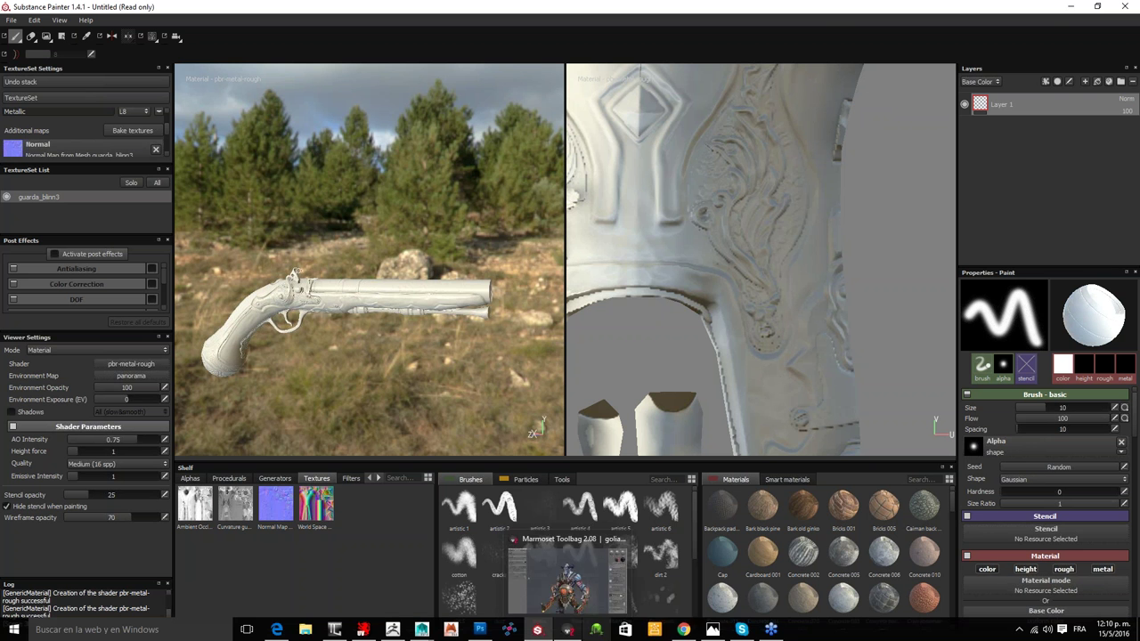
mouse_move(537, 629)
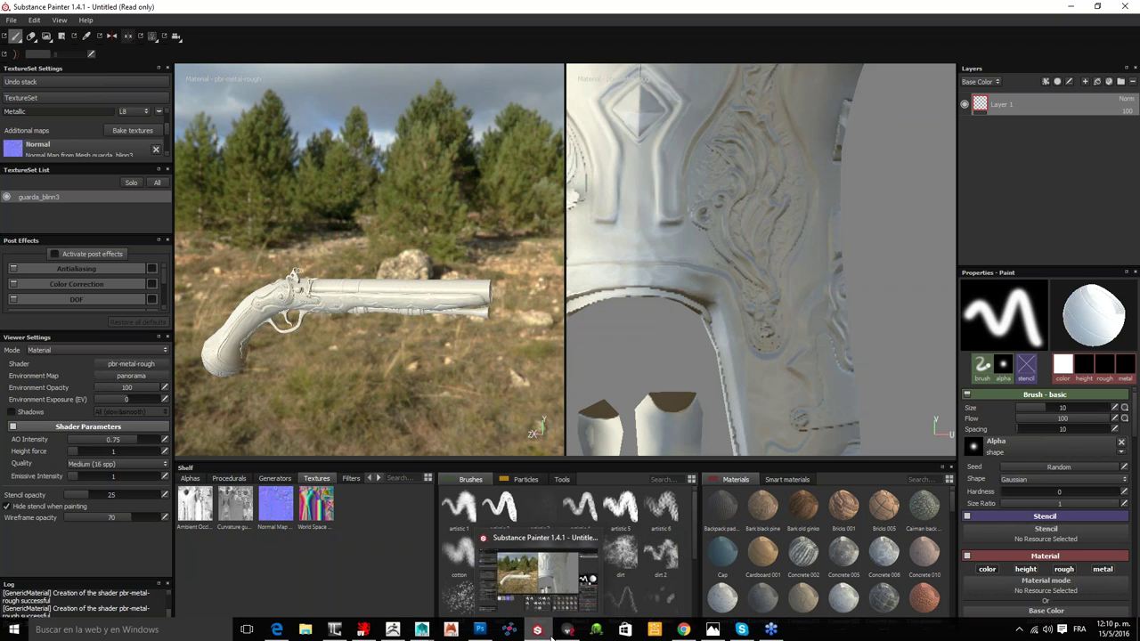
Step: Bring the Marmoset Toolbag goliat.tbscene horned warrior back to the front
left_click(563, 634)
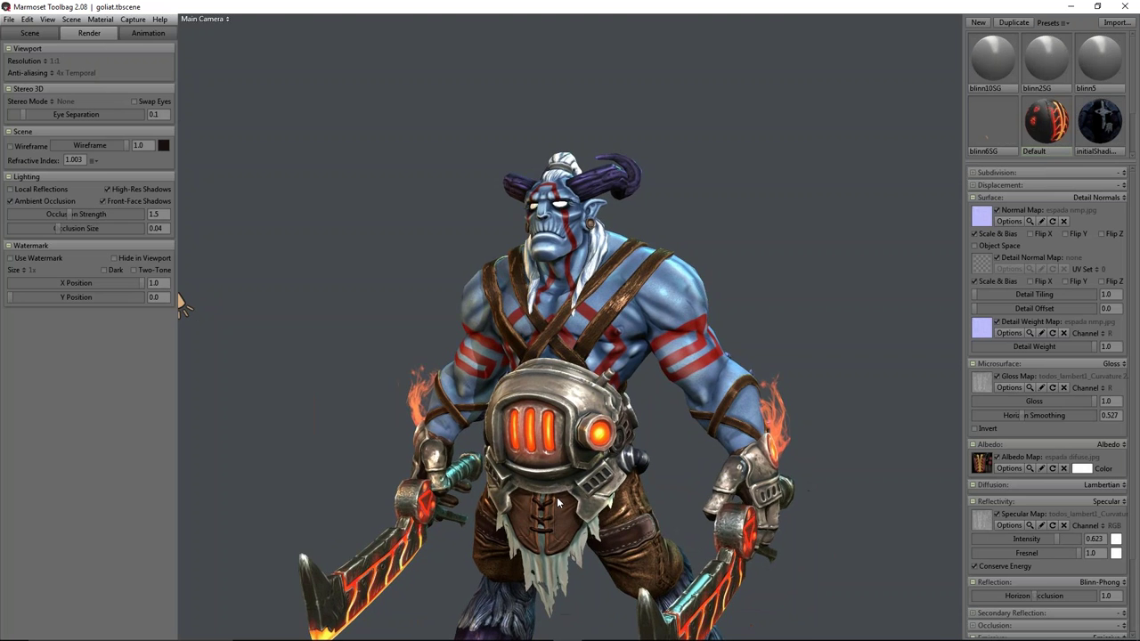
Step: Frame the horned warrior, set the scene turntable to 34.58 and start playback
mouse_move(563, 478)
left_mouse_down()
mouse_move(786, 454)
mouse_move(477, 419)
mouse_move(318, 433)
left_mouse_up()
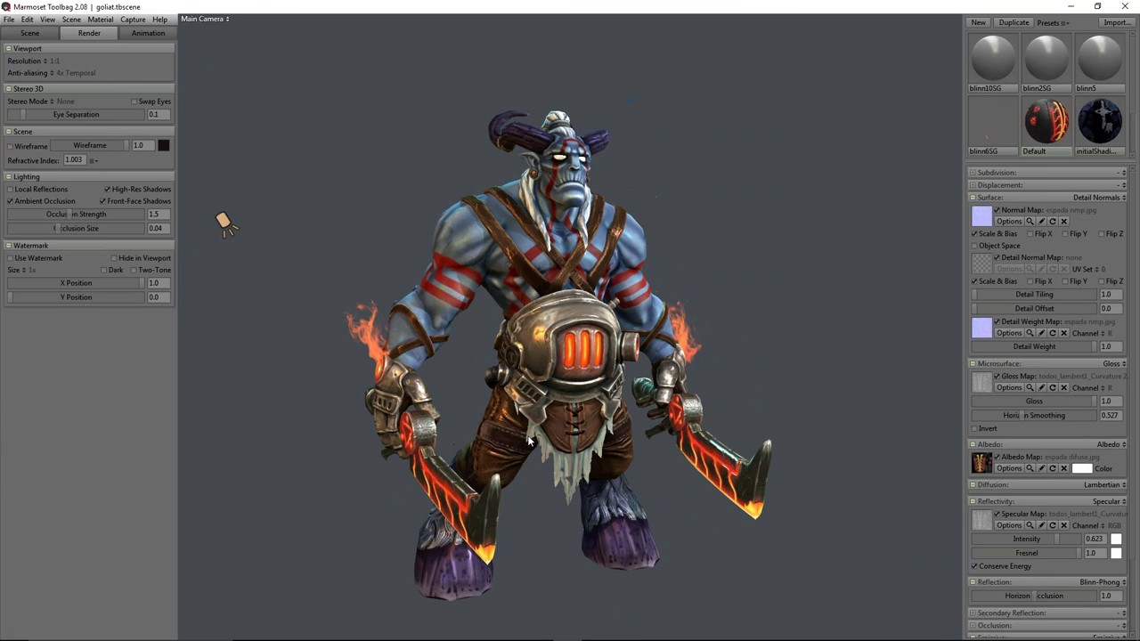
left_click_drag(450, 434, 567, 413)
left_click(157, 34)
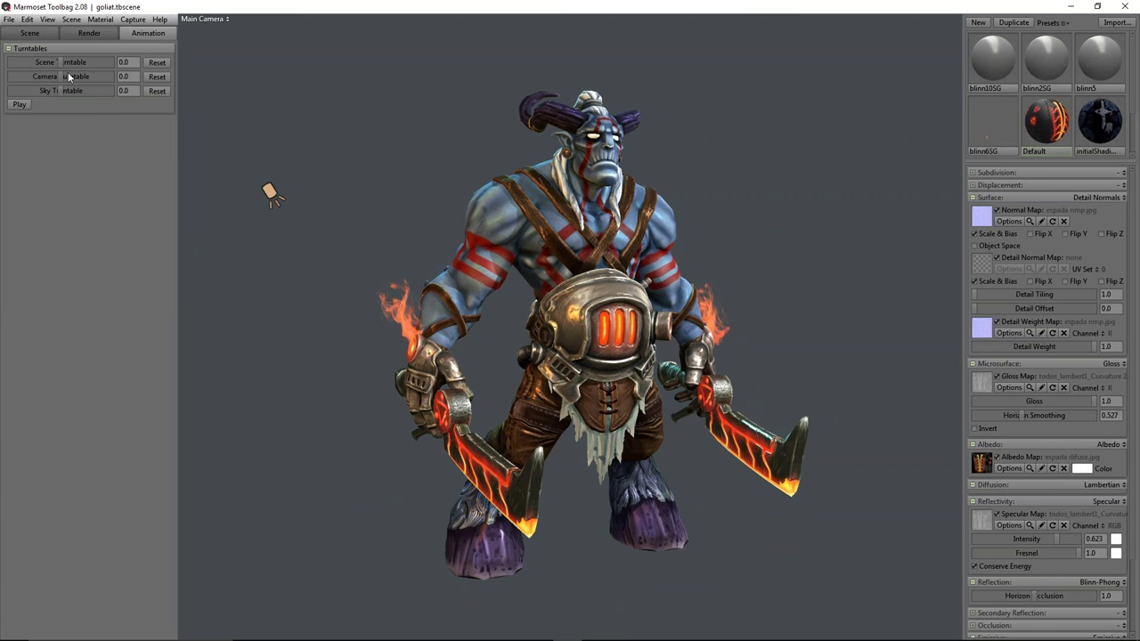
left_click_drag(62, 62, 77, 62)
left_click(20, 106)
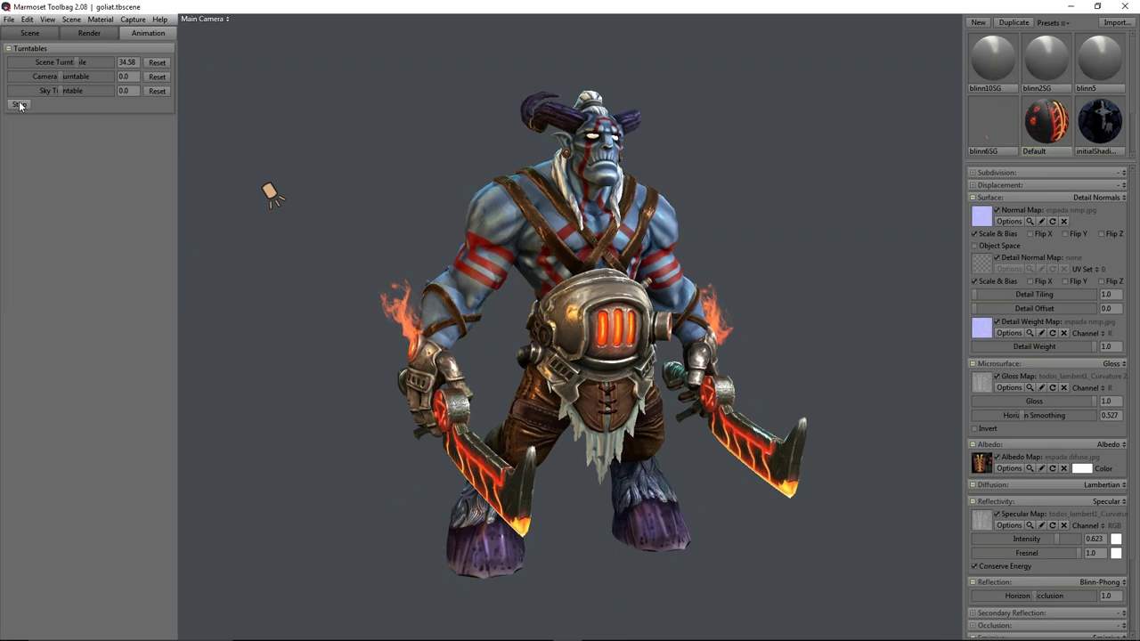